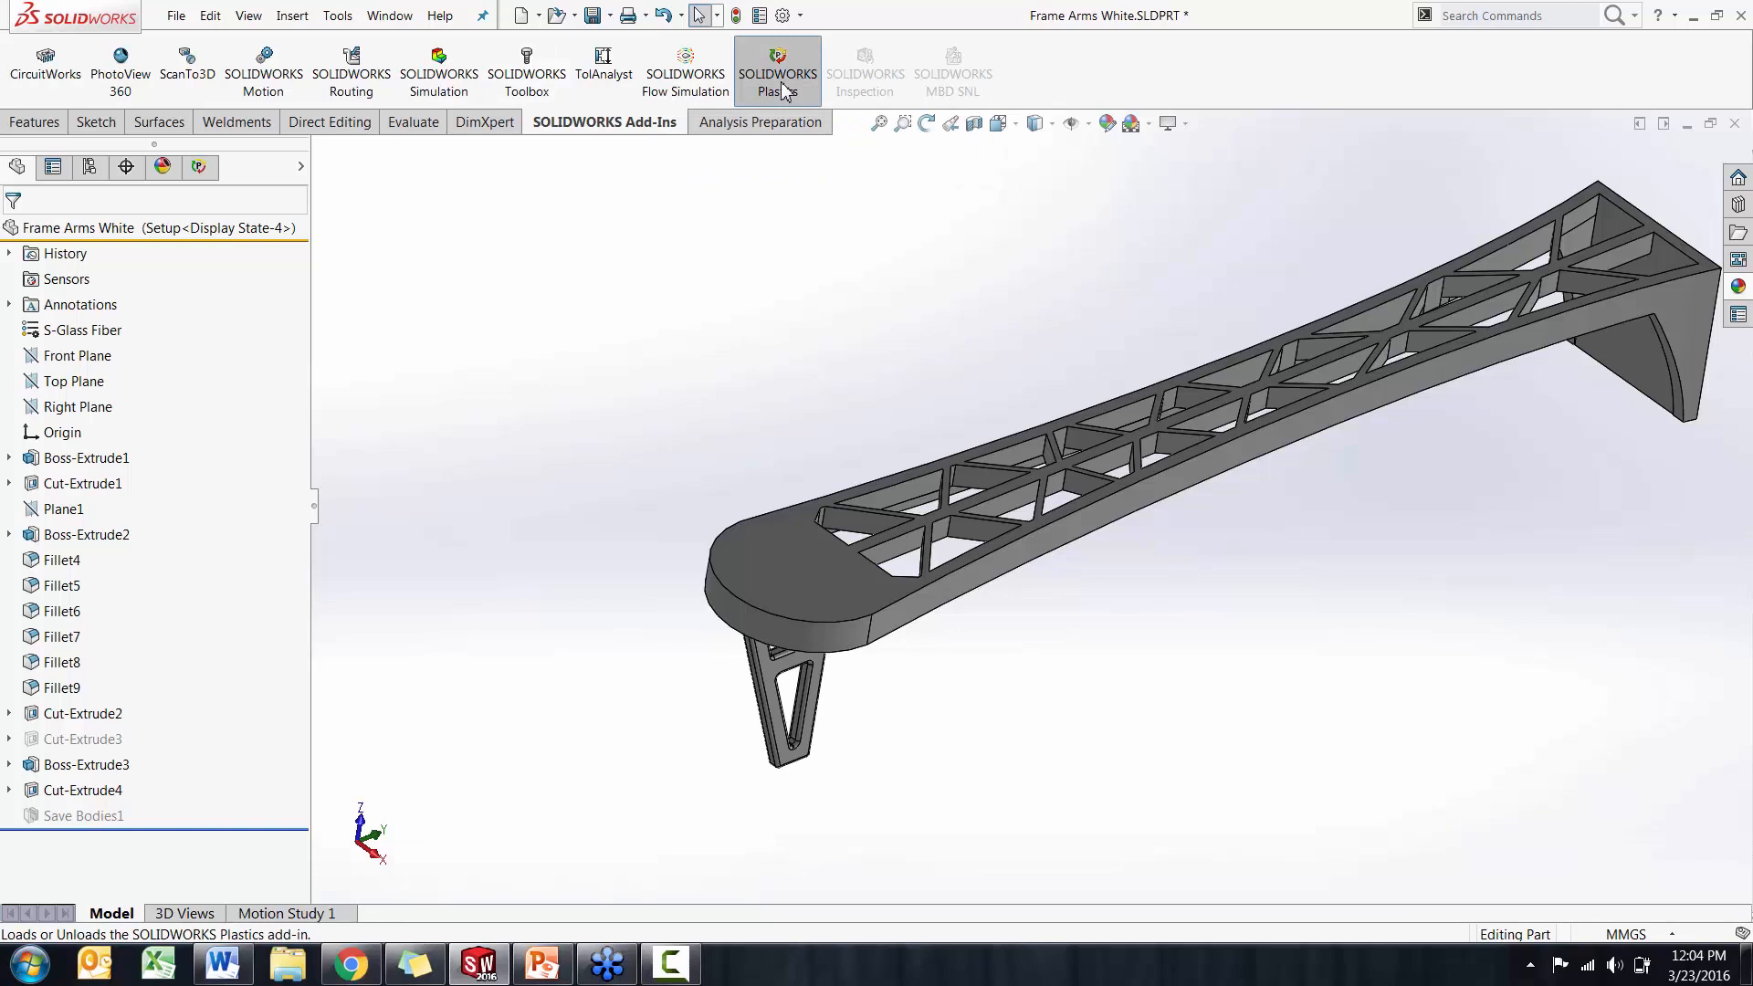
# Load the SOLIDWORKS Plastics add-in and display its analysis tree for the frame arm part
pyautogui.click(779, 82)
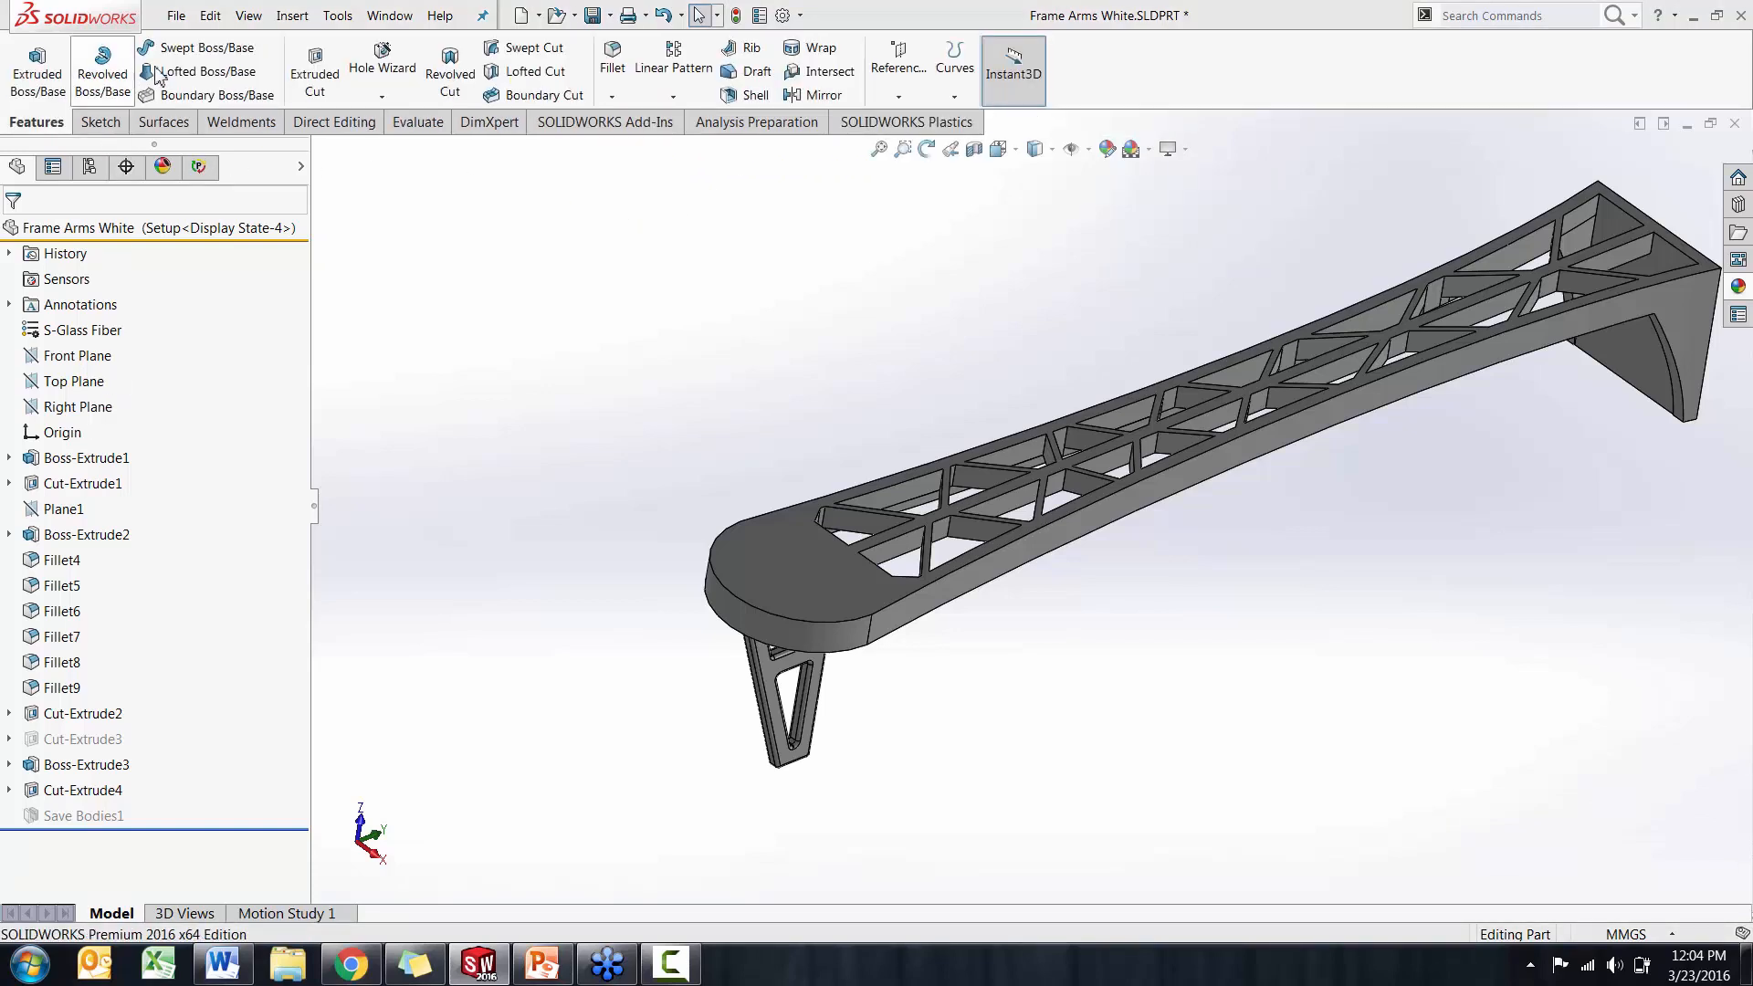
pyautogui.click(847, 125)
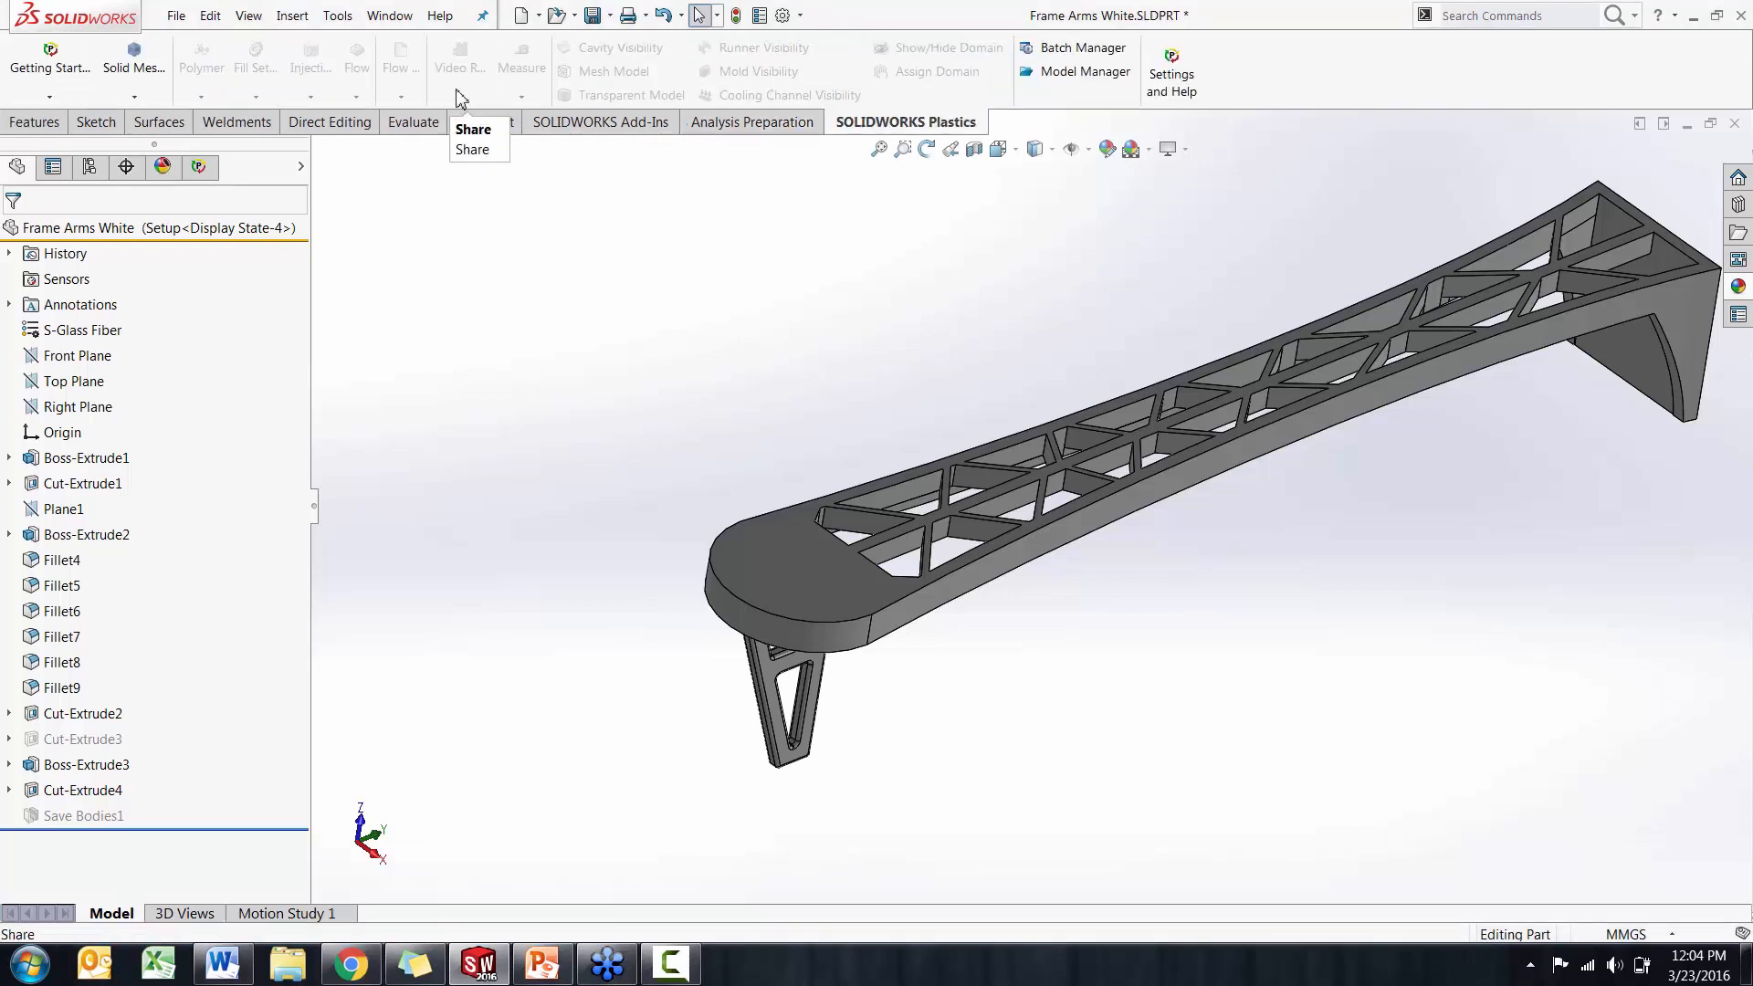
pyautogui.click(199, 166)
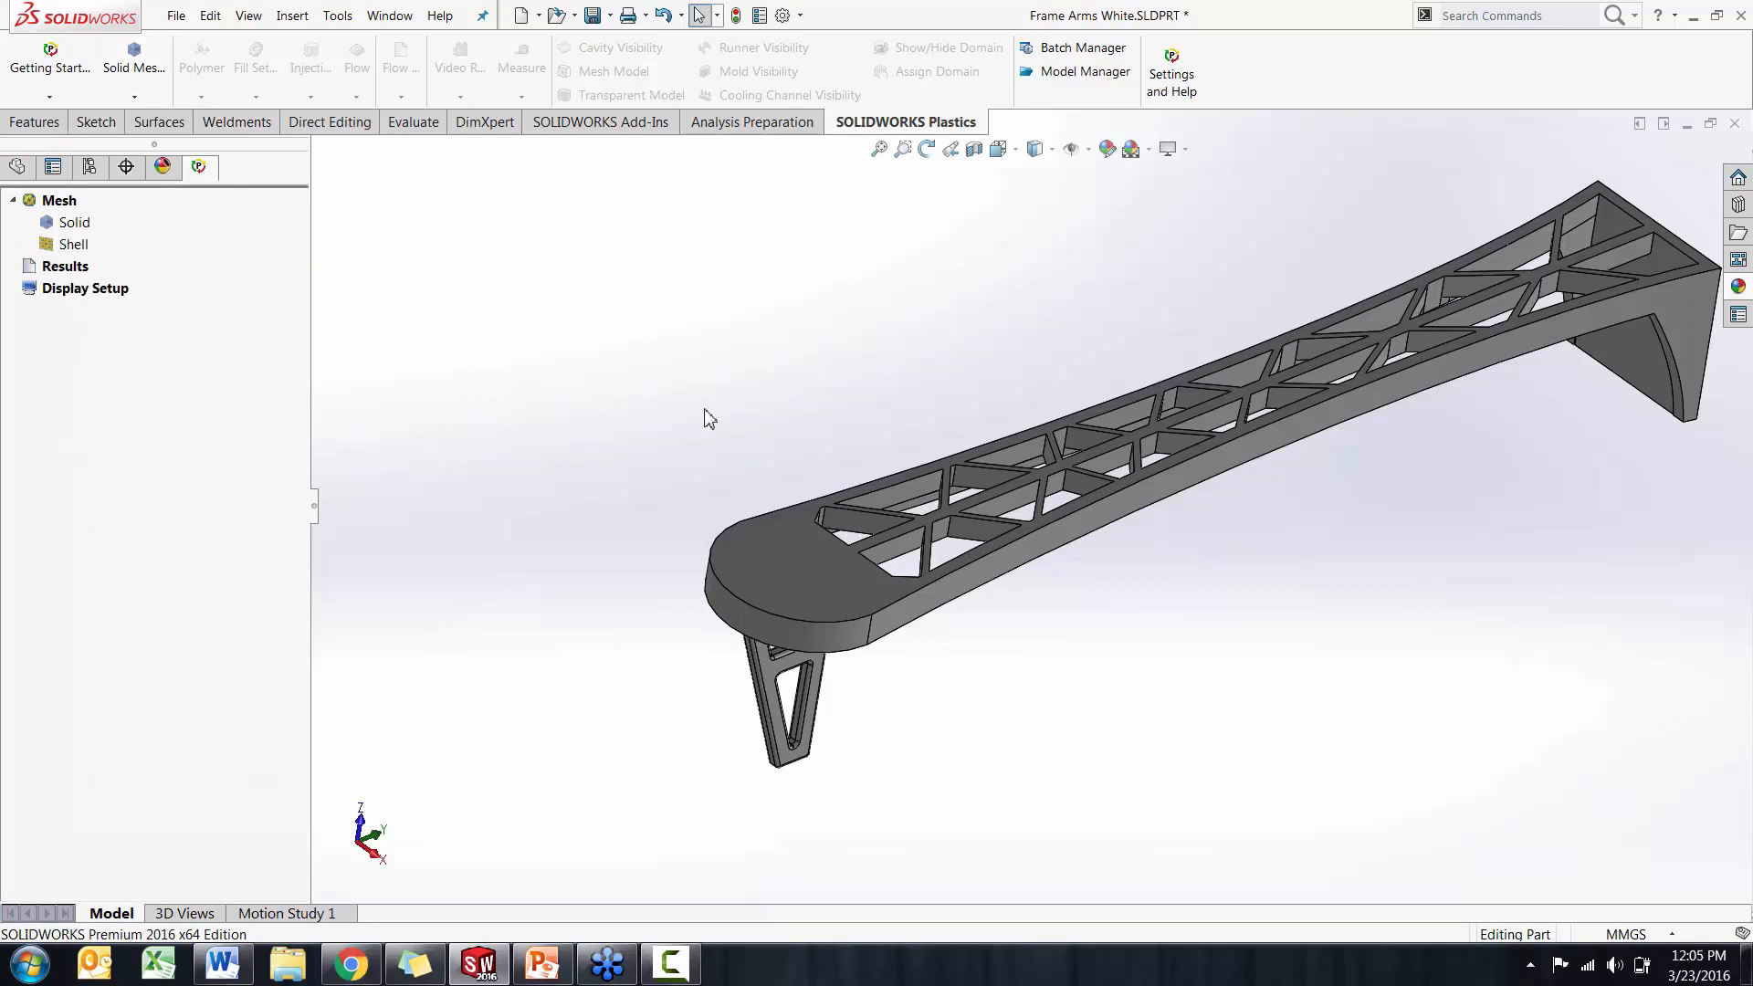
pyautogui.moveTo(709, 419); pyautogui.dragTo(806, 421, button='middle')
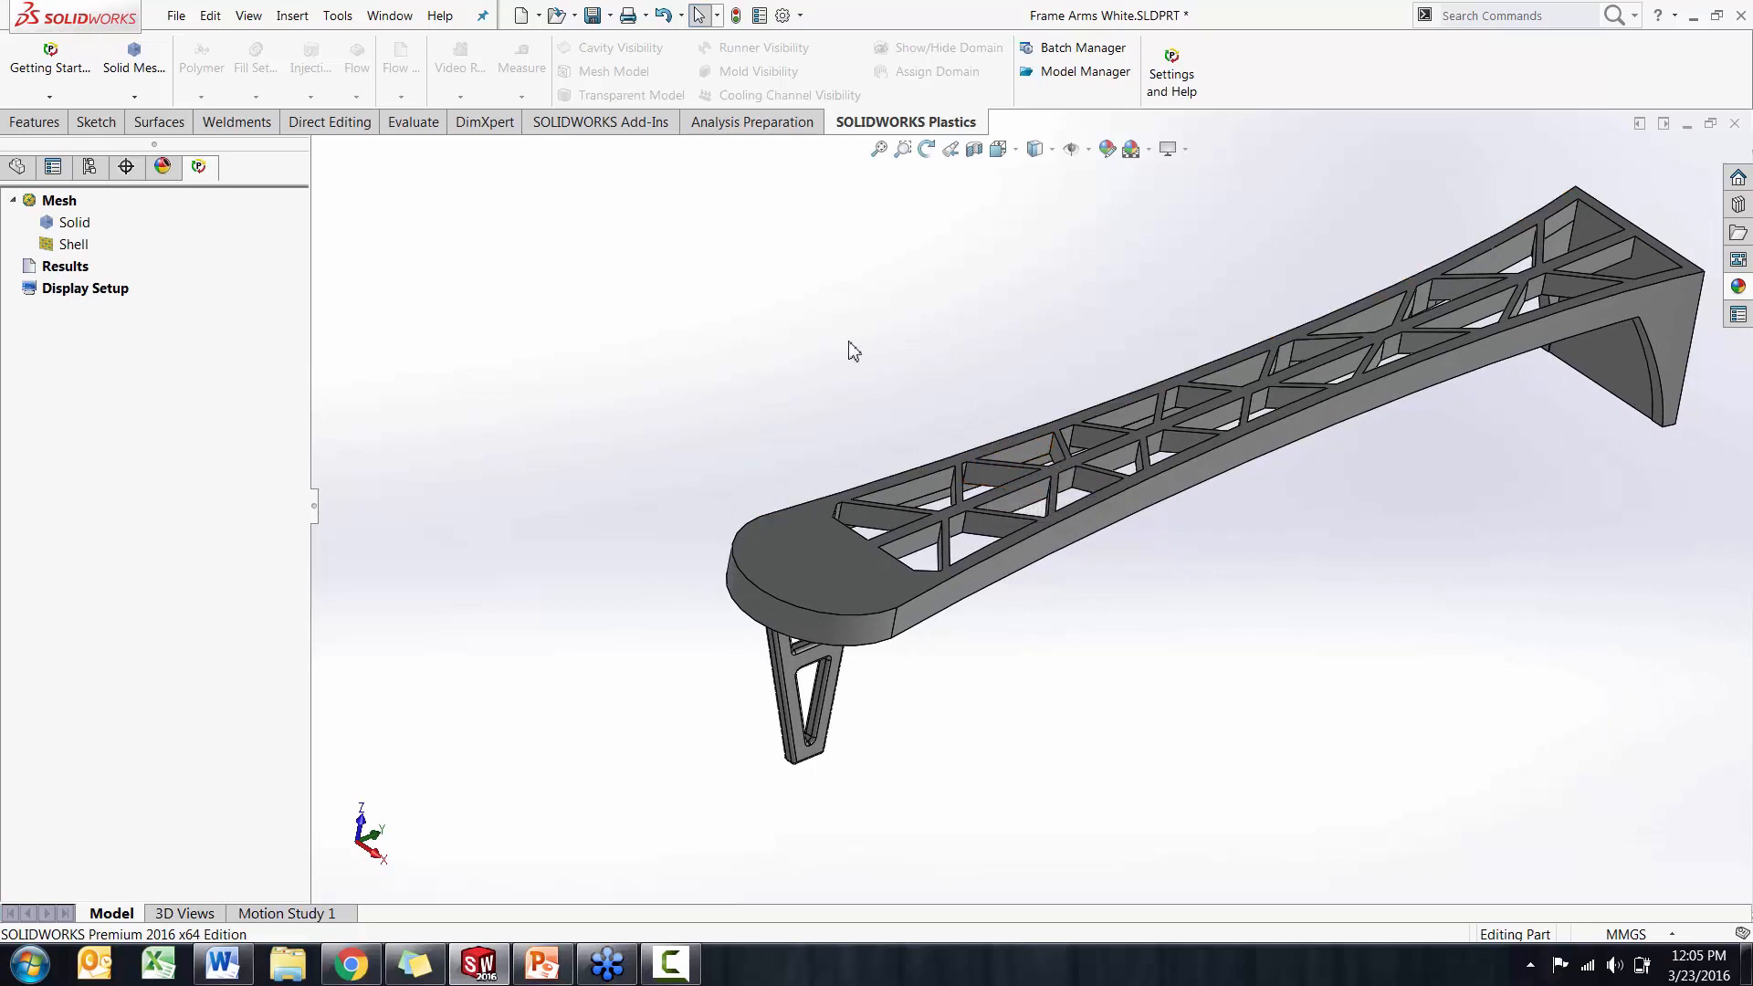
pyautogui.moveTo(592, 468); pyautogui.dragTo(801, 444, button='middle')
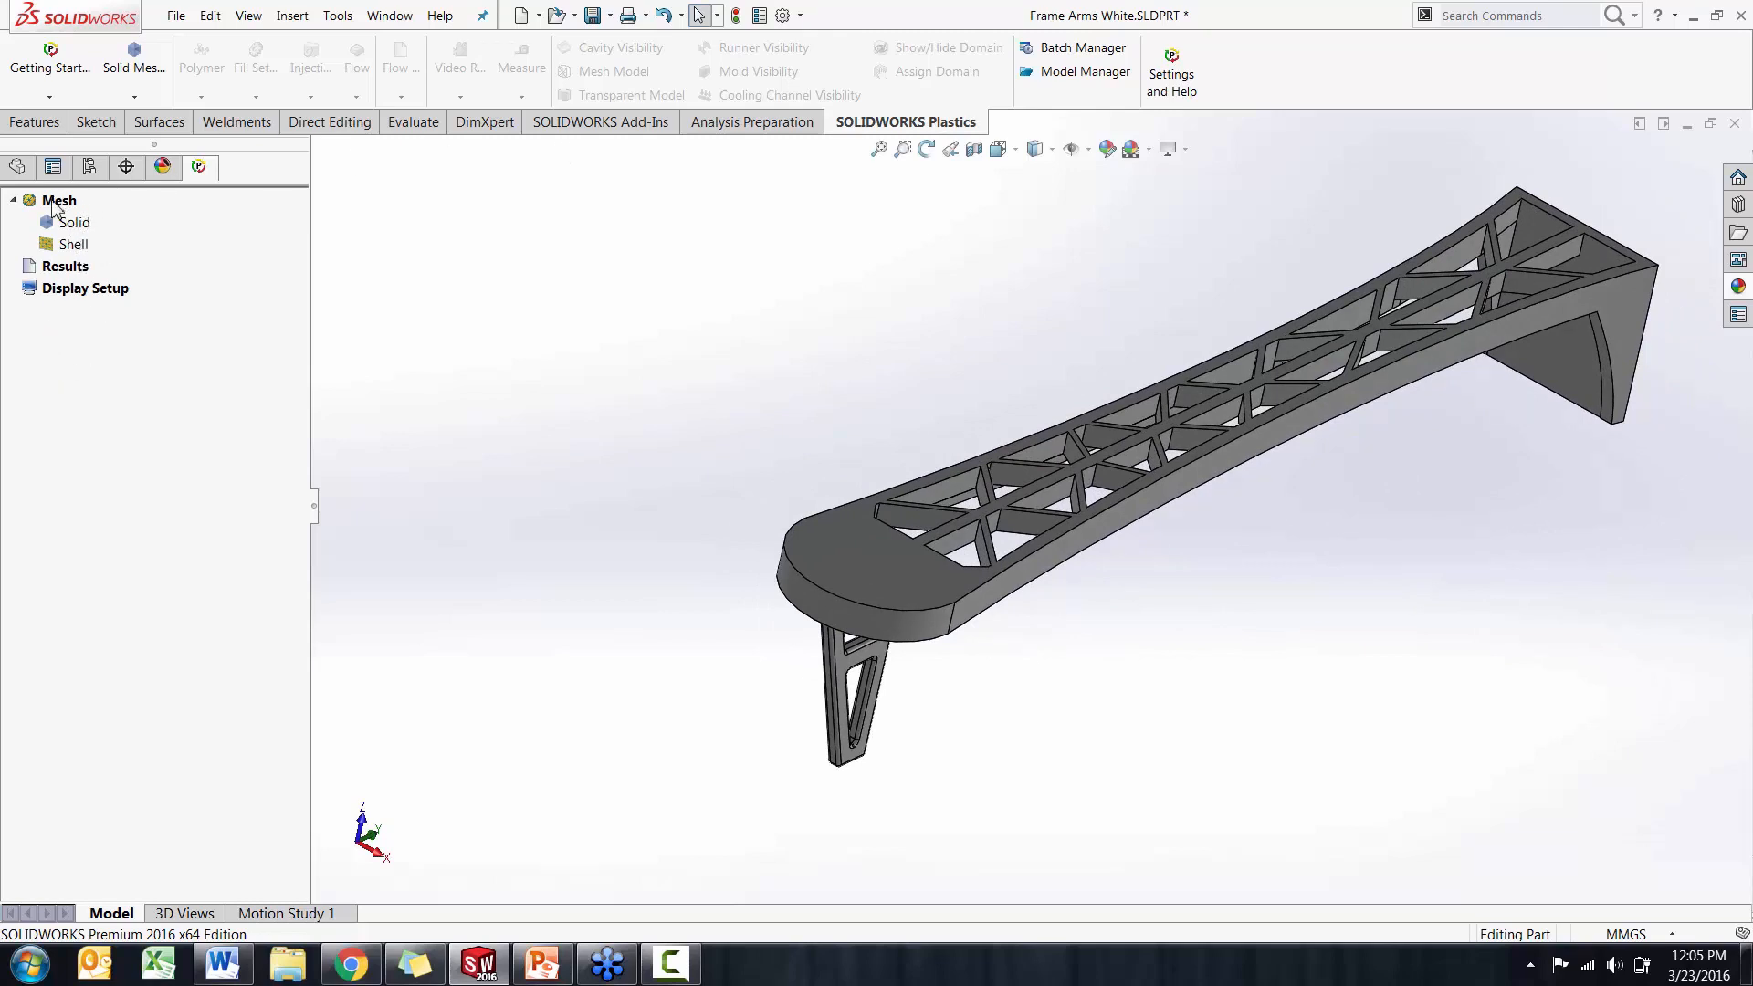
pyautogui.moveTo(703, 461); pyautogui.dragTo(716, 501, button='middle')
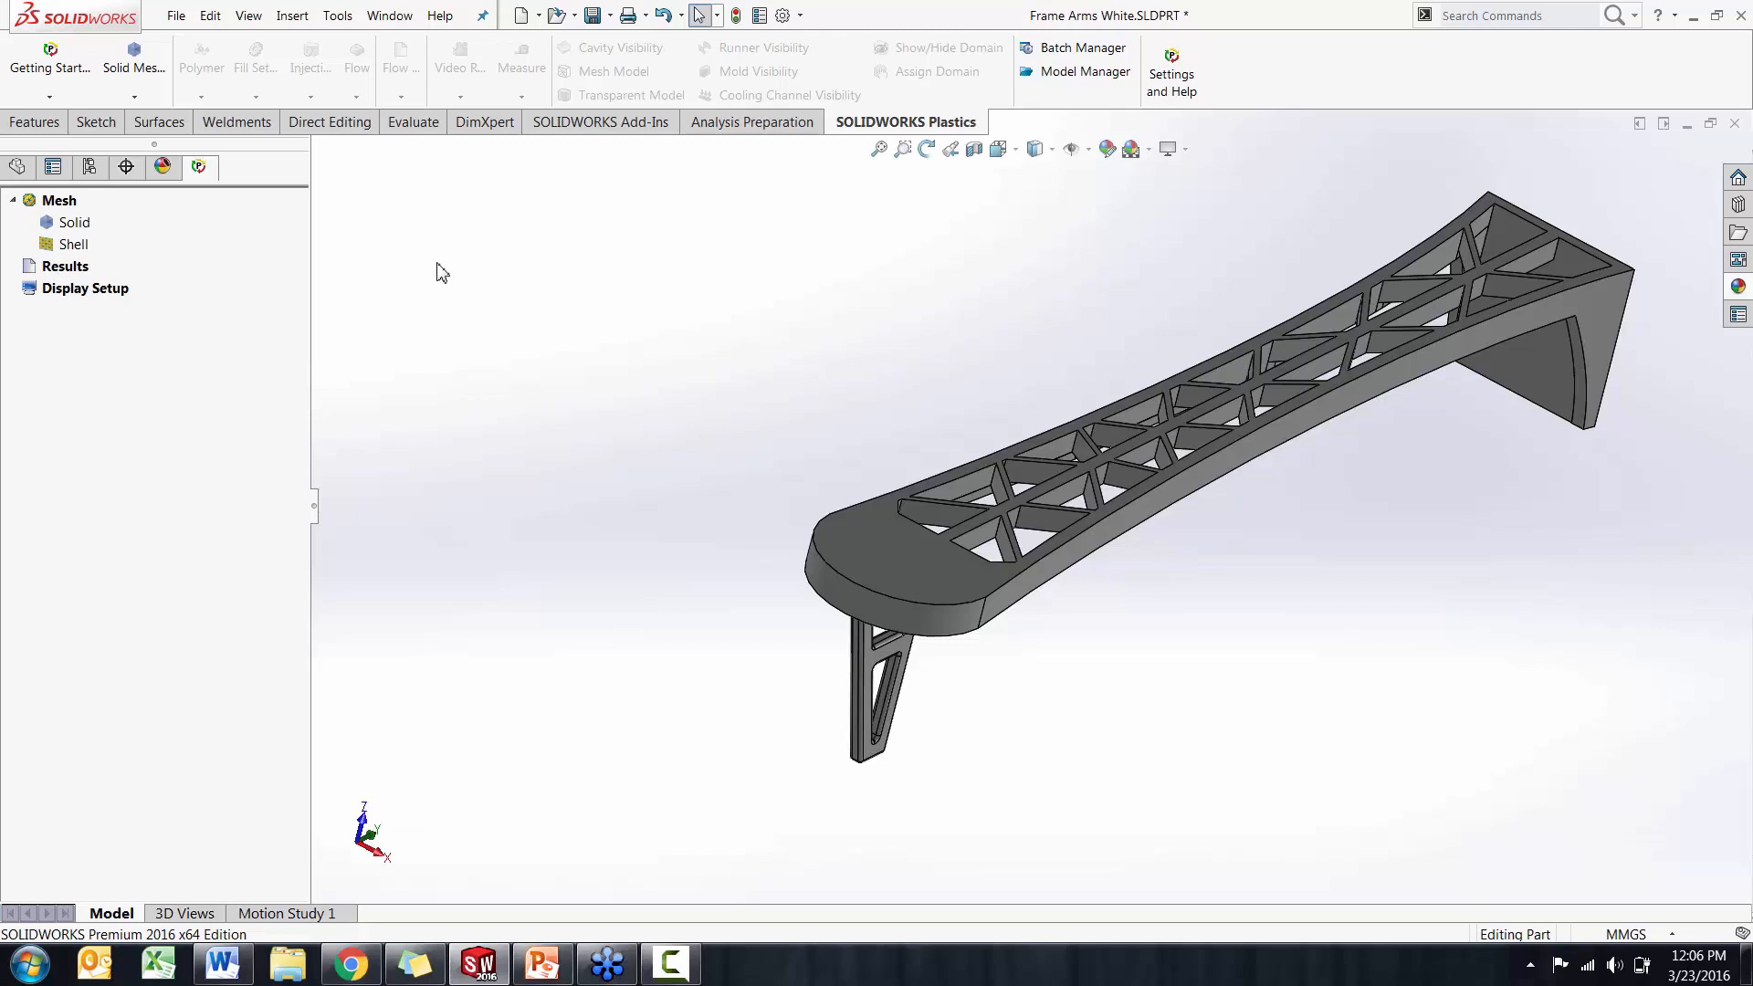
pyautogui.moveTo(904, 537); pyautogui.dragTo(845, 496, button='middle')
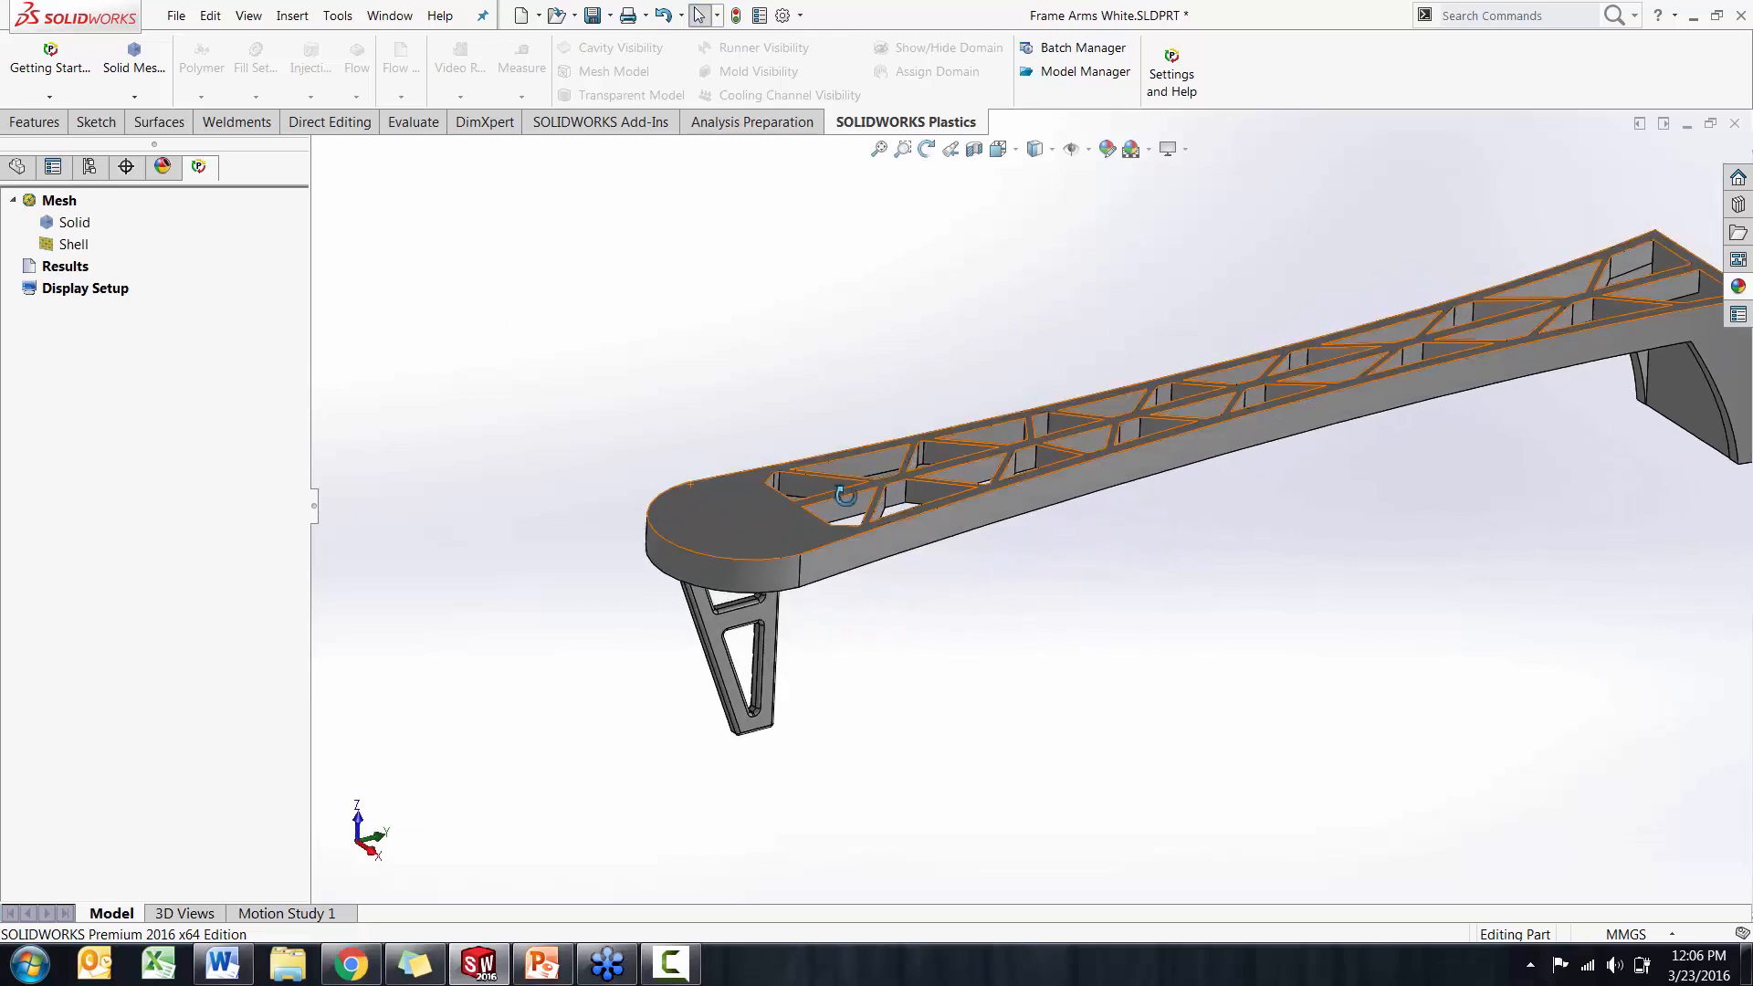
pyautogui.moveTo(1087, 591); pyautogui.dragTo(1046, 598, button='middle')
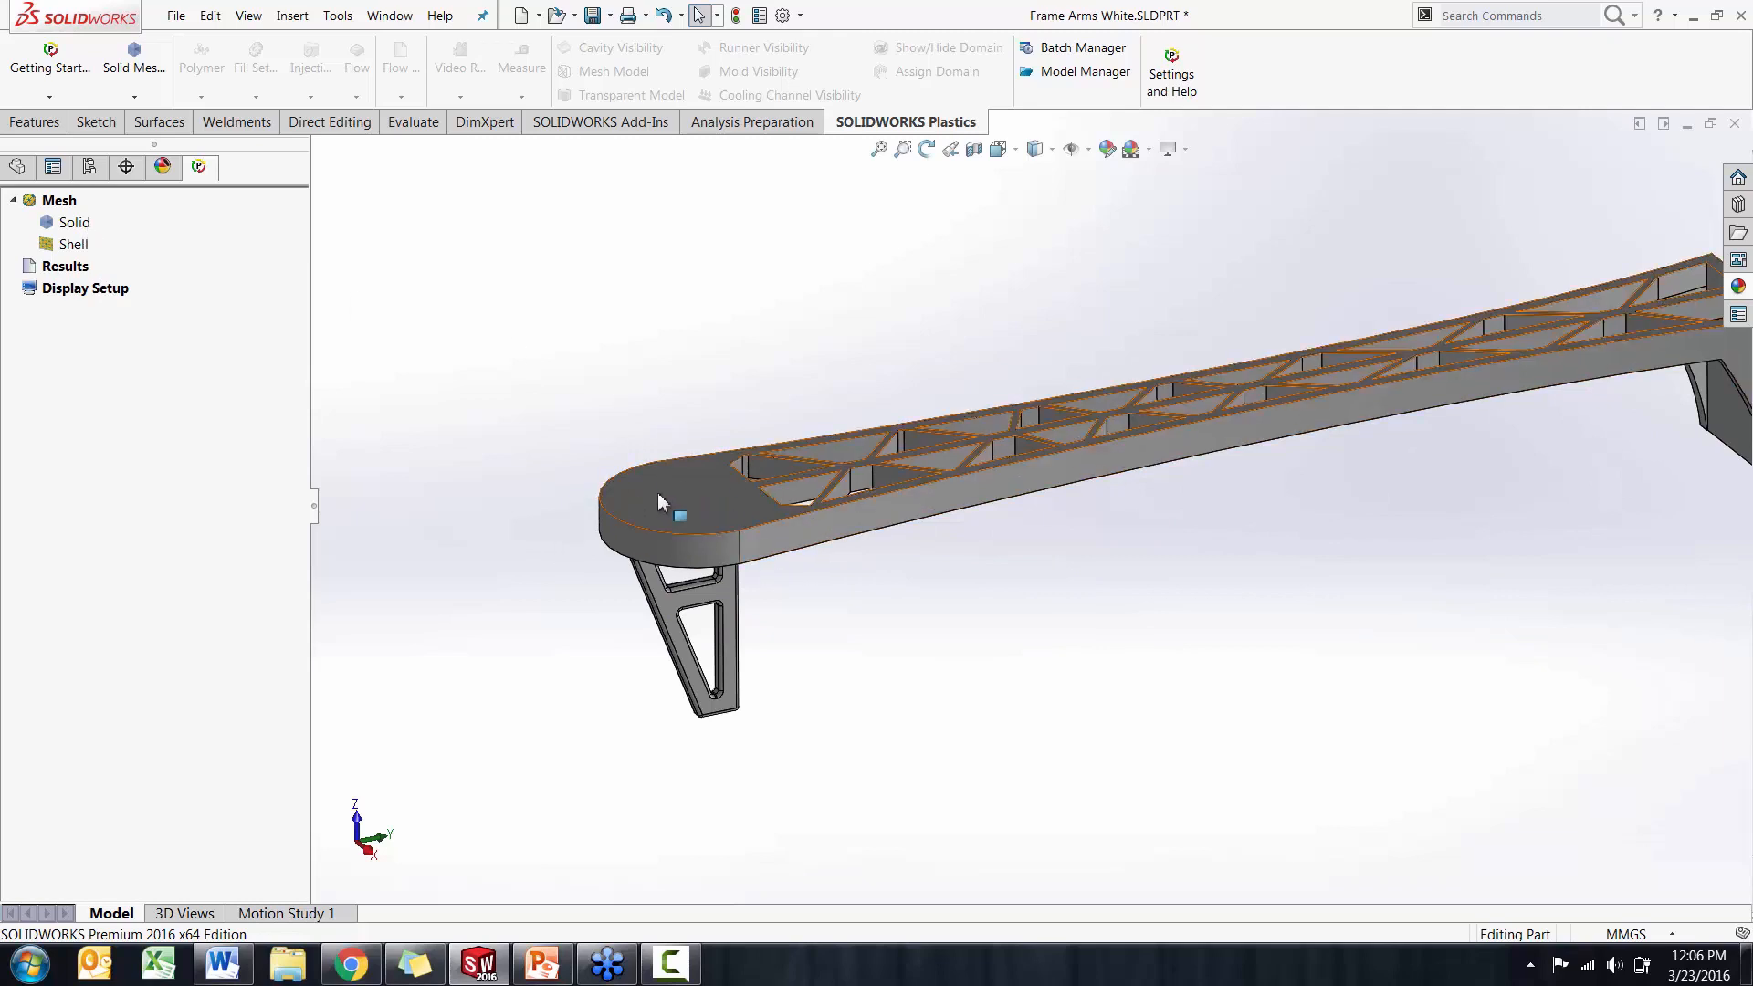
pyautogui.moveTo(708, 379); pyautogui.dragTo(731, 389, button='middle')
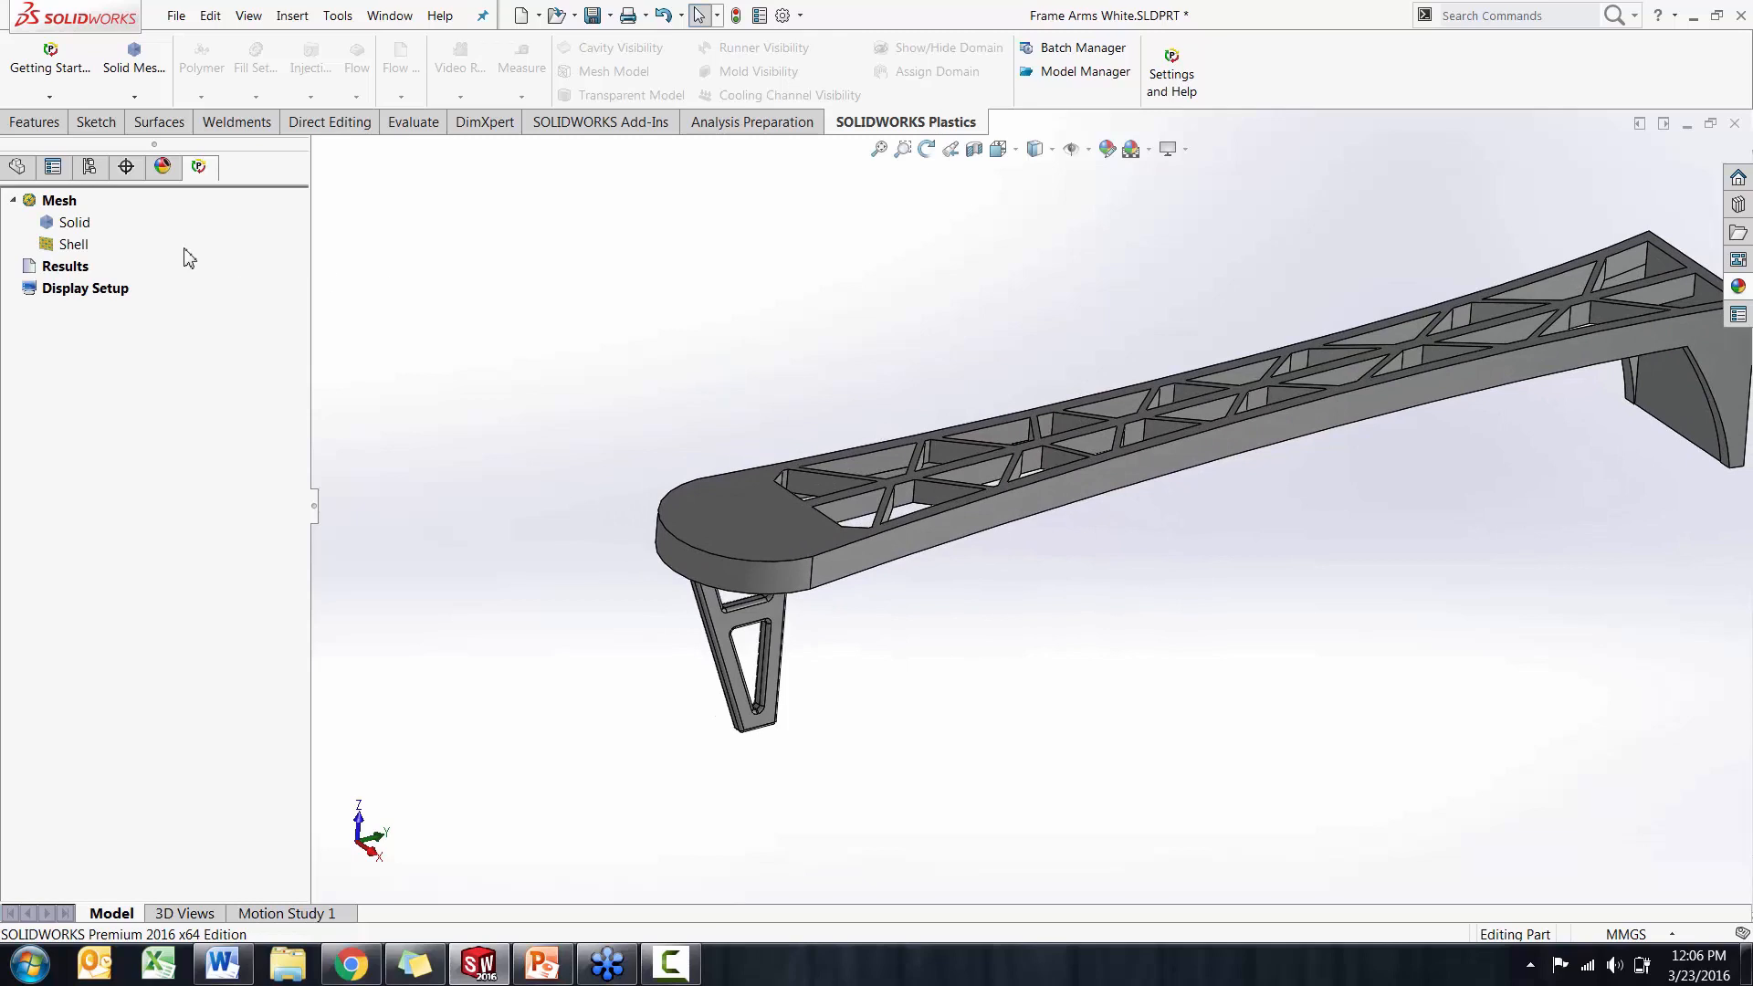
# Start a manual solid mesh for the frame arm
pyautogui.rightClick(72, 228)
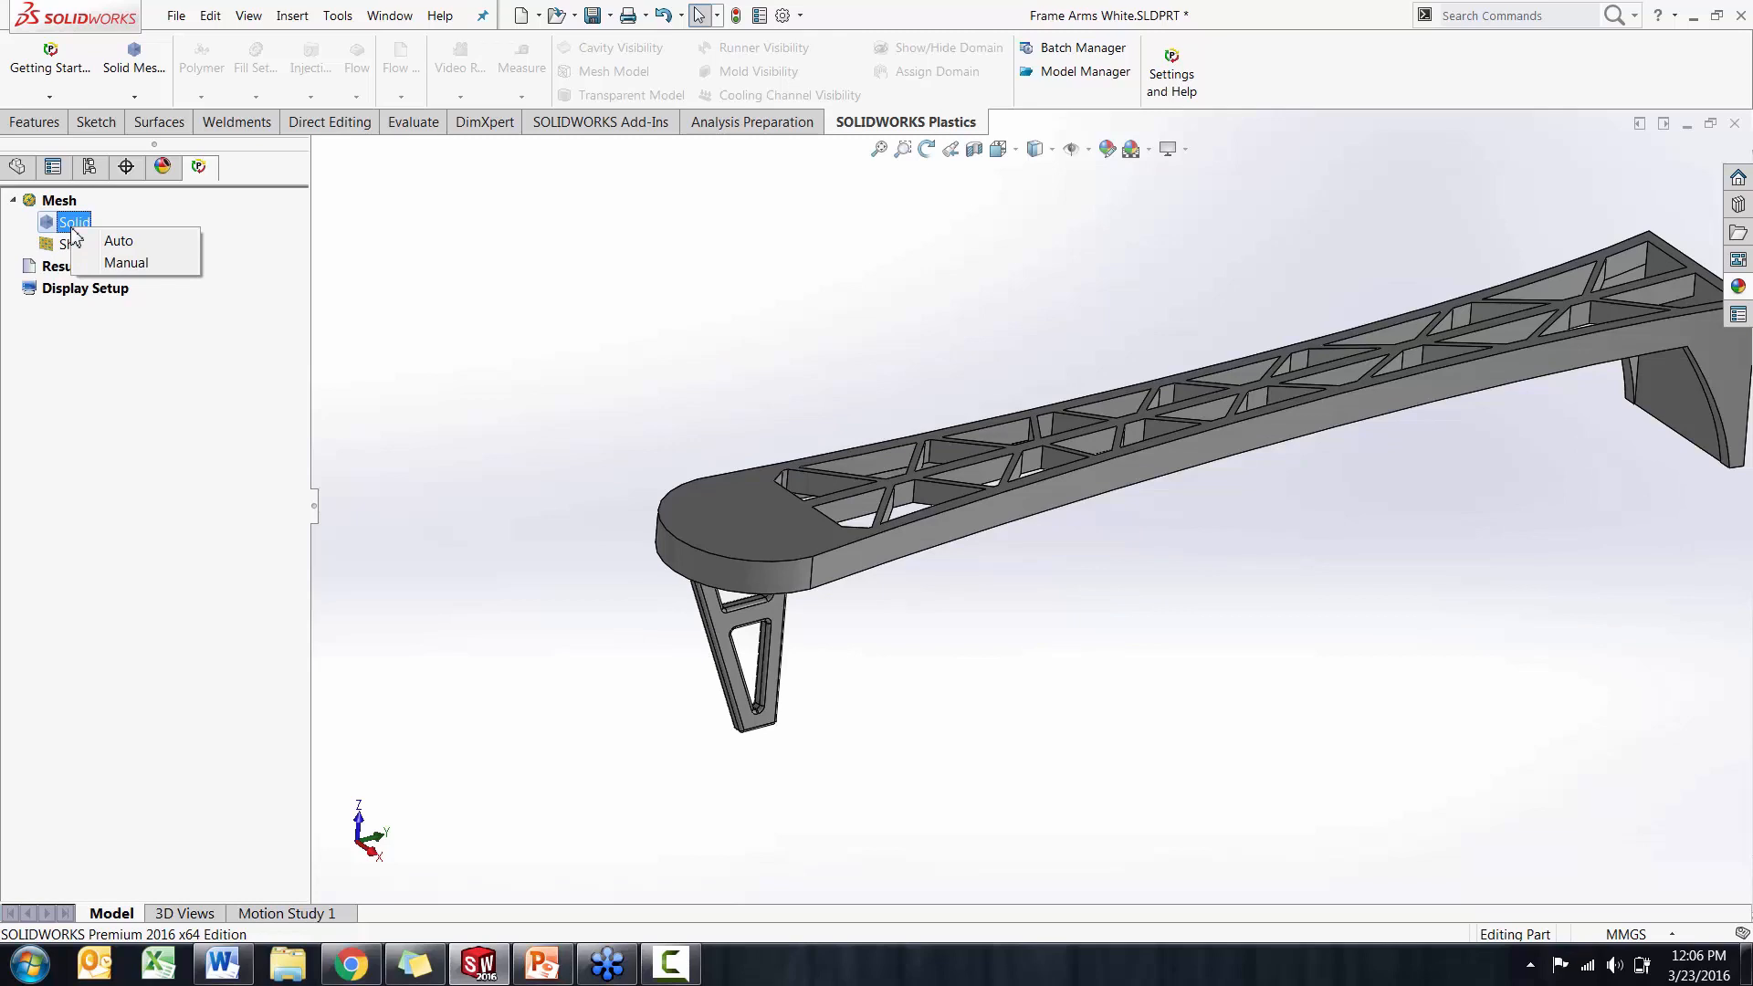
pyautogui.click(121, 264)
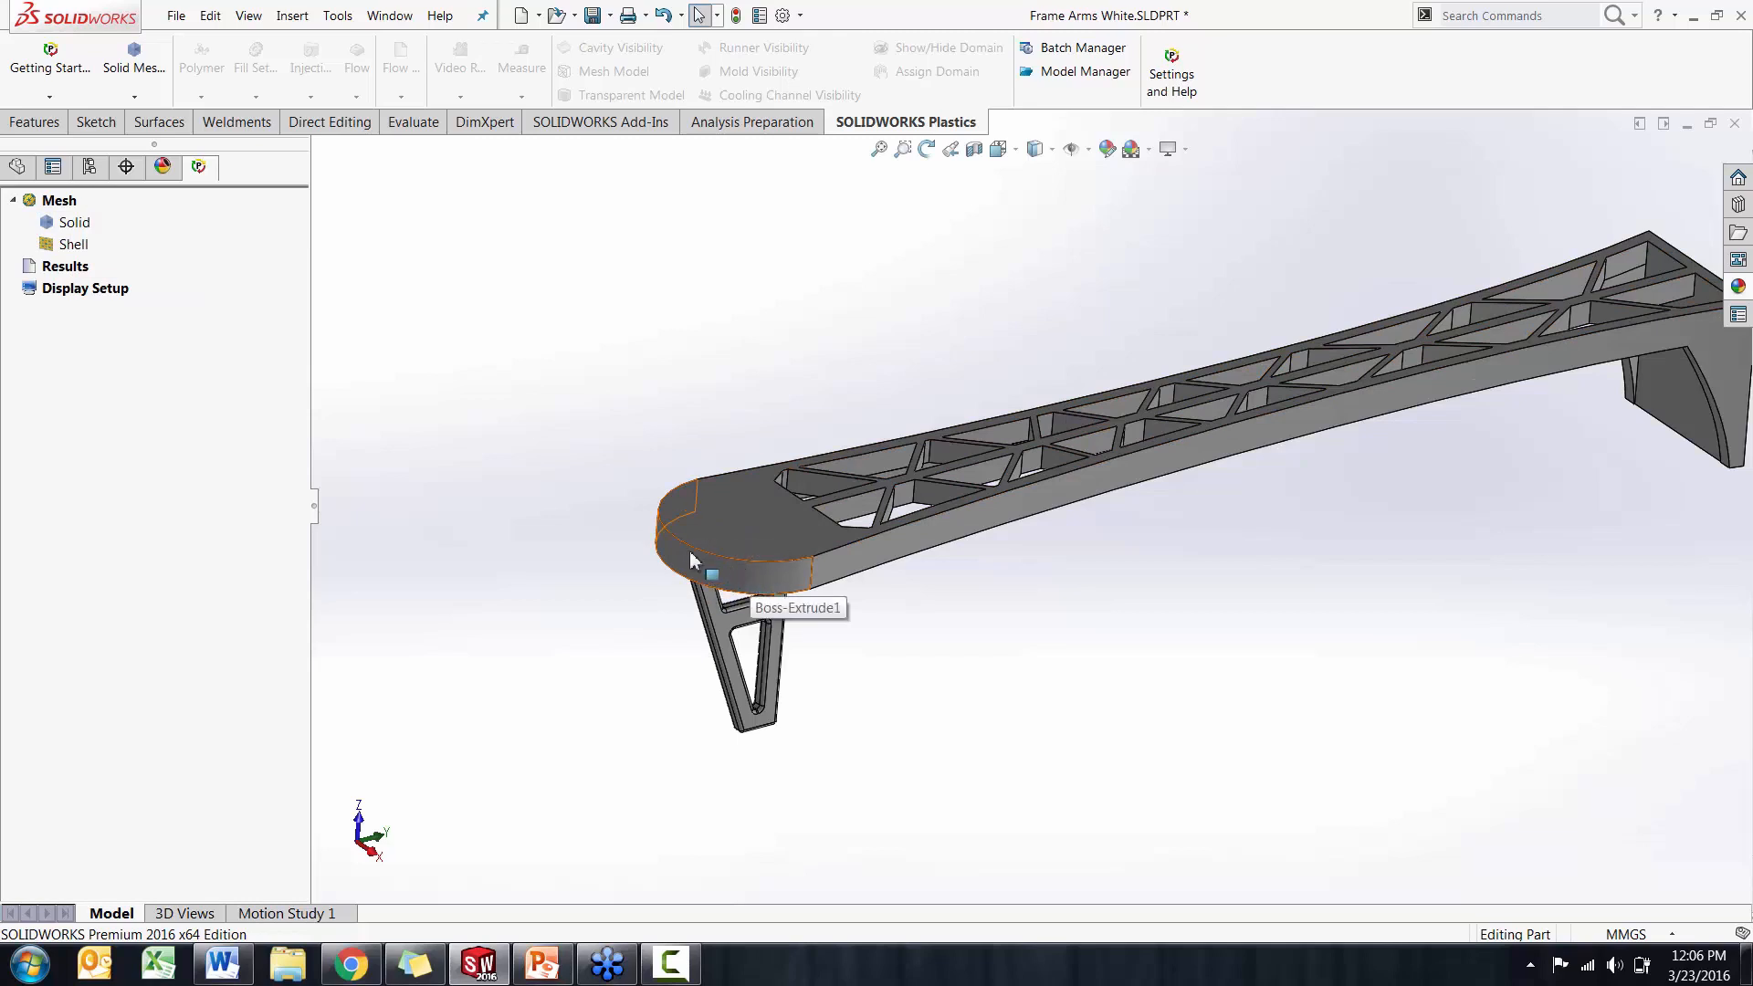
pyautogui.moveTo(531, 453); pyautogui.dragTo(535, 460, button='middle')
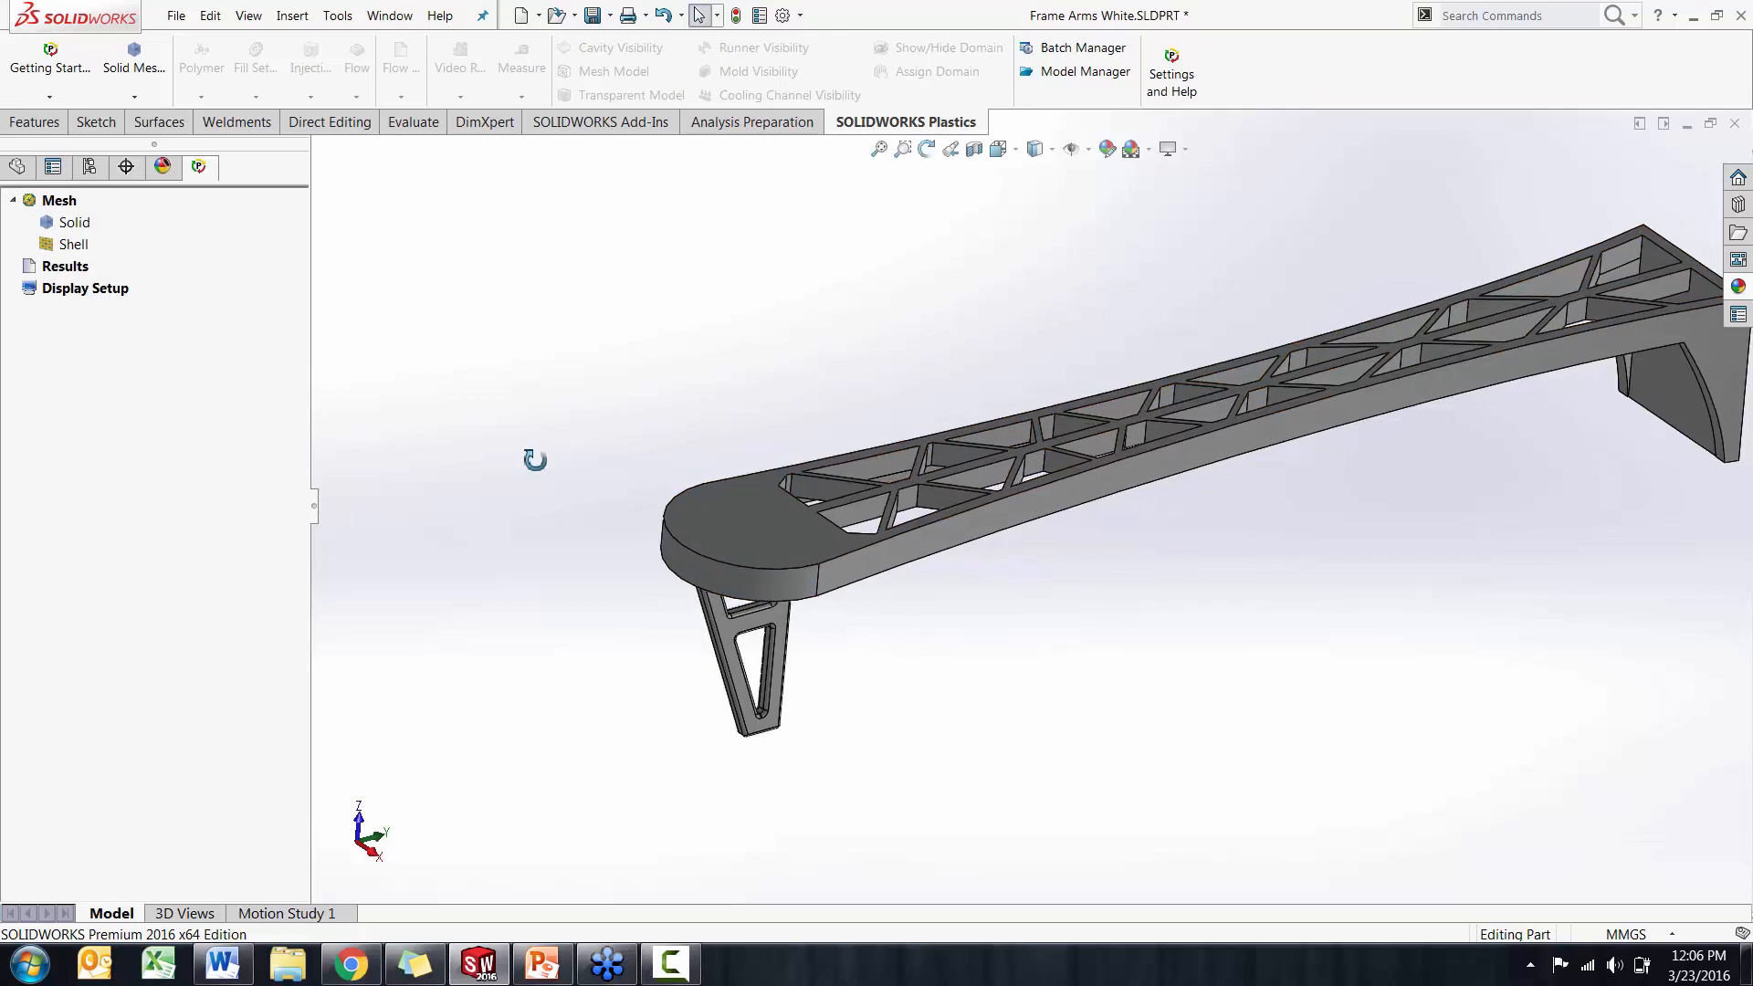
pyautogui.click(73, 223)
pyautogui.rightClick(62, 226)
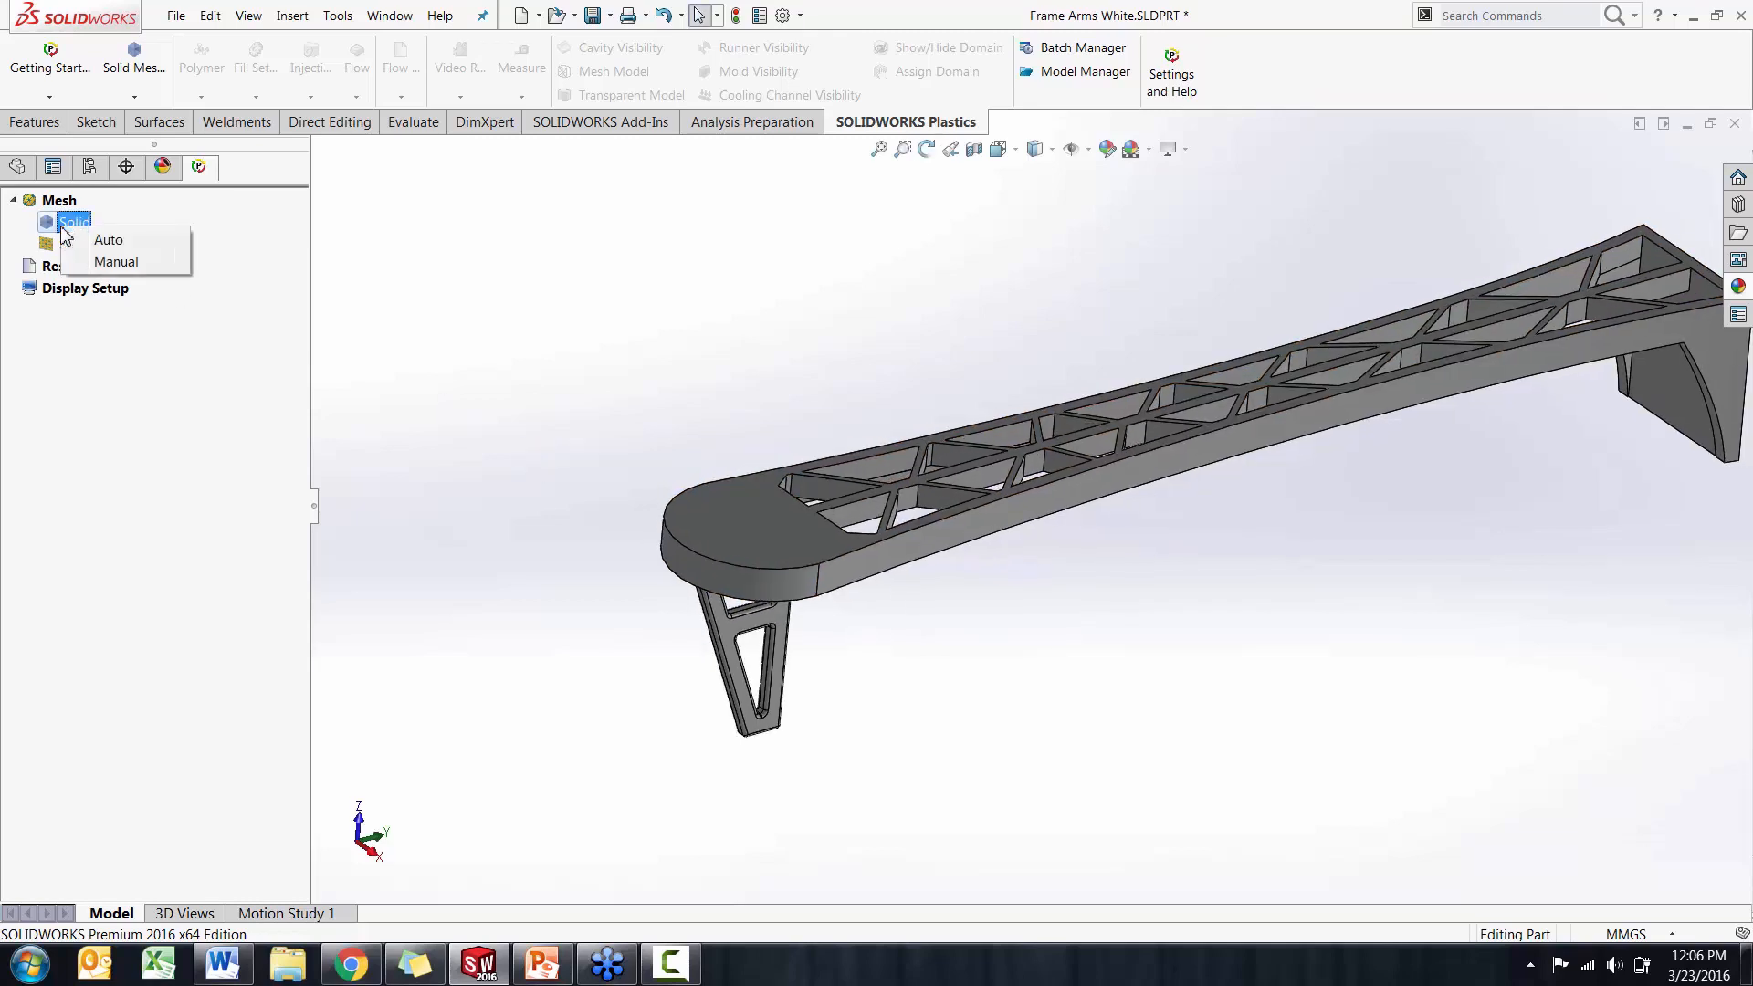
pyautogui.click(102, 263)
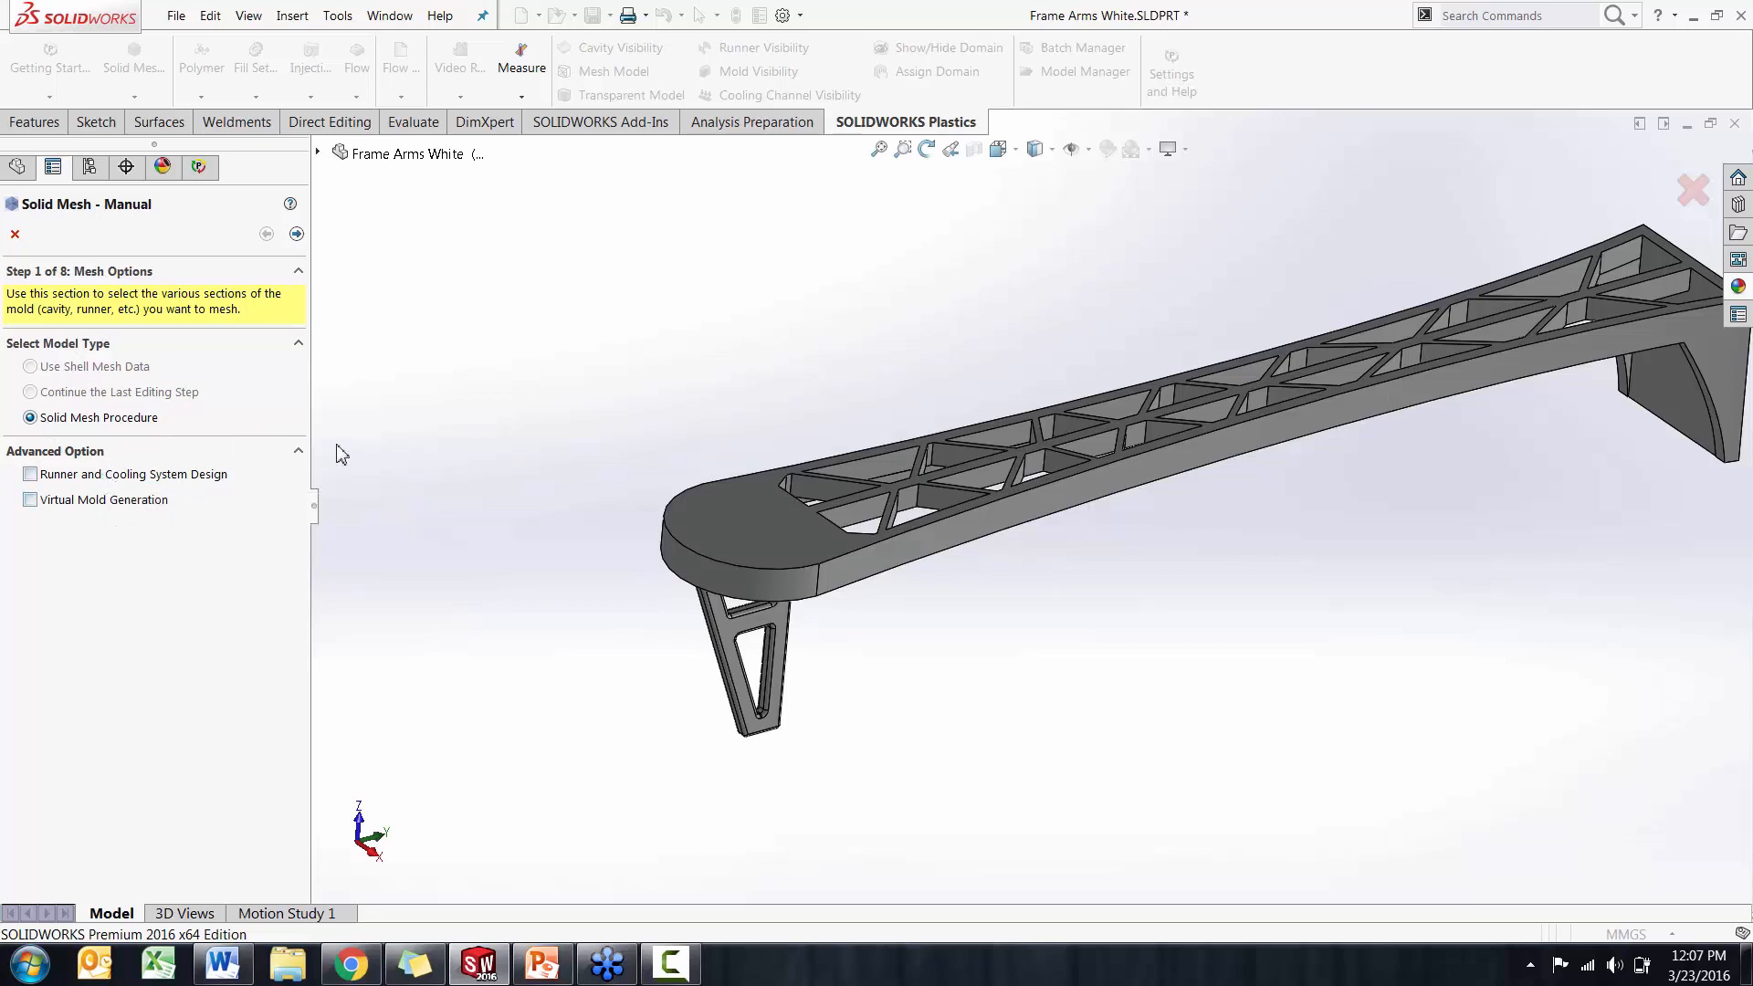
# Accept the Solid Mesh Procedure without advanced options and keep domain 1 as Cavity, advancing to the surface mesh stage
pyautogui.moveTo(462, 434); pyautogui.dragTo(463, 438, button='middle')
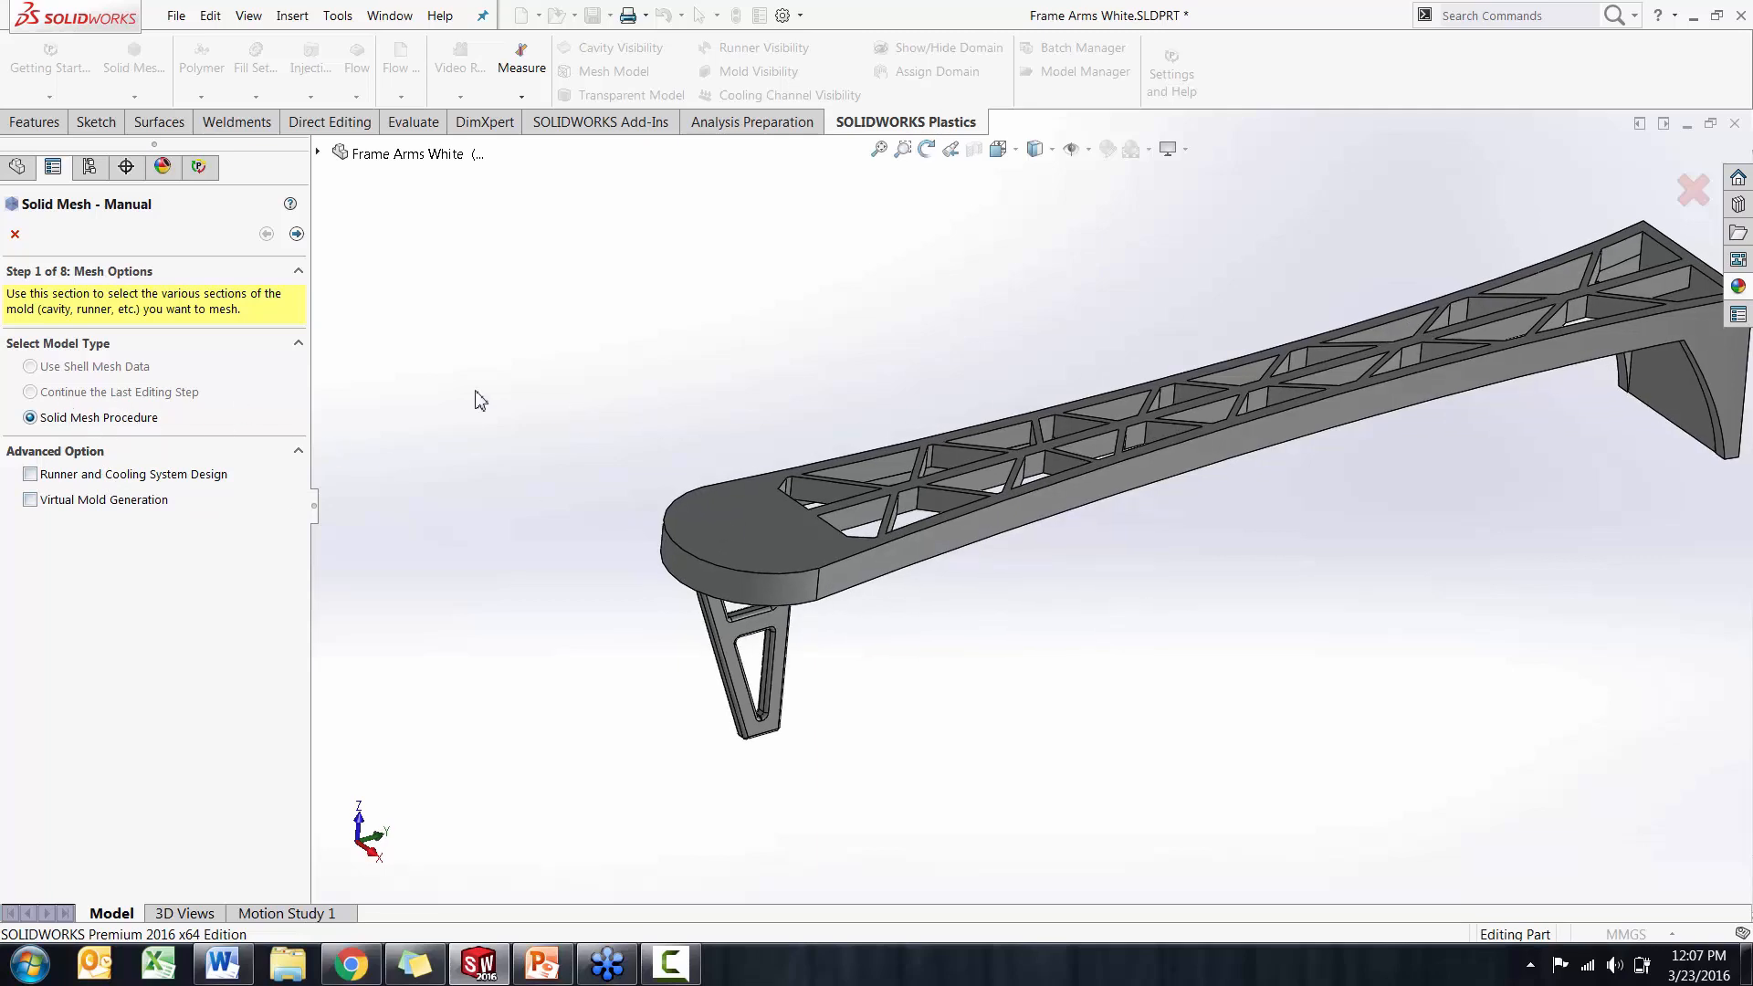
pyautogui.click(297, 236)
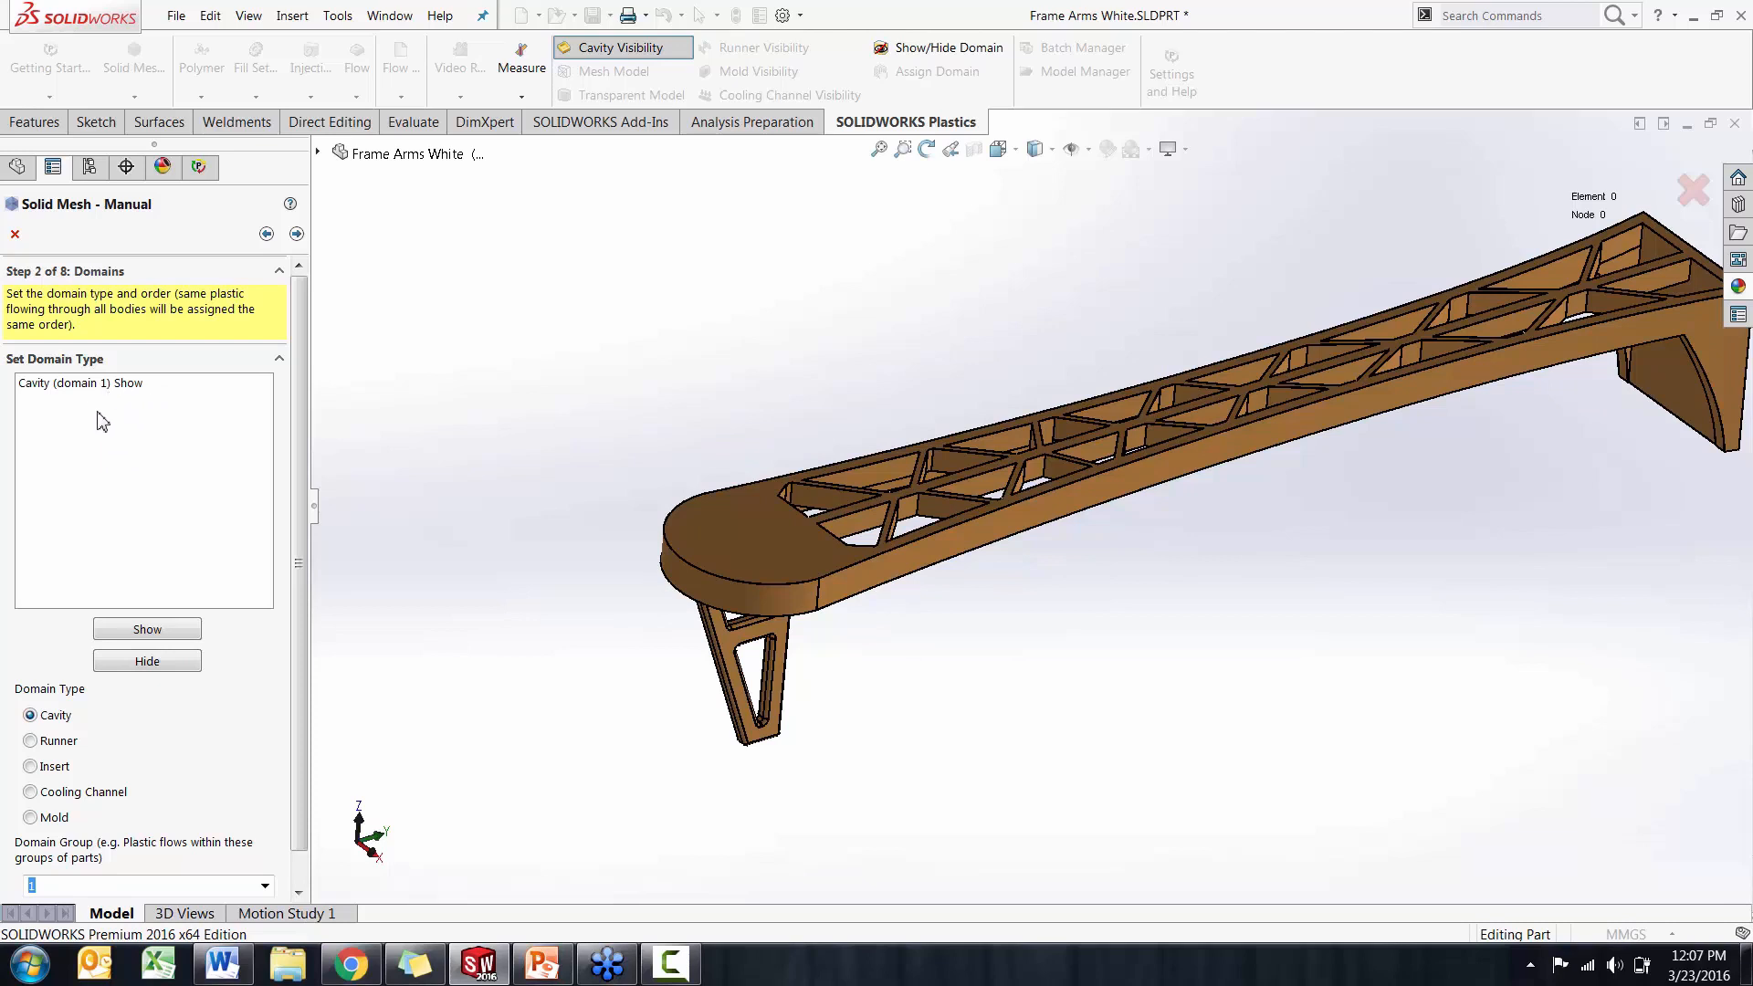
pyautogui.click(91, 383)
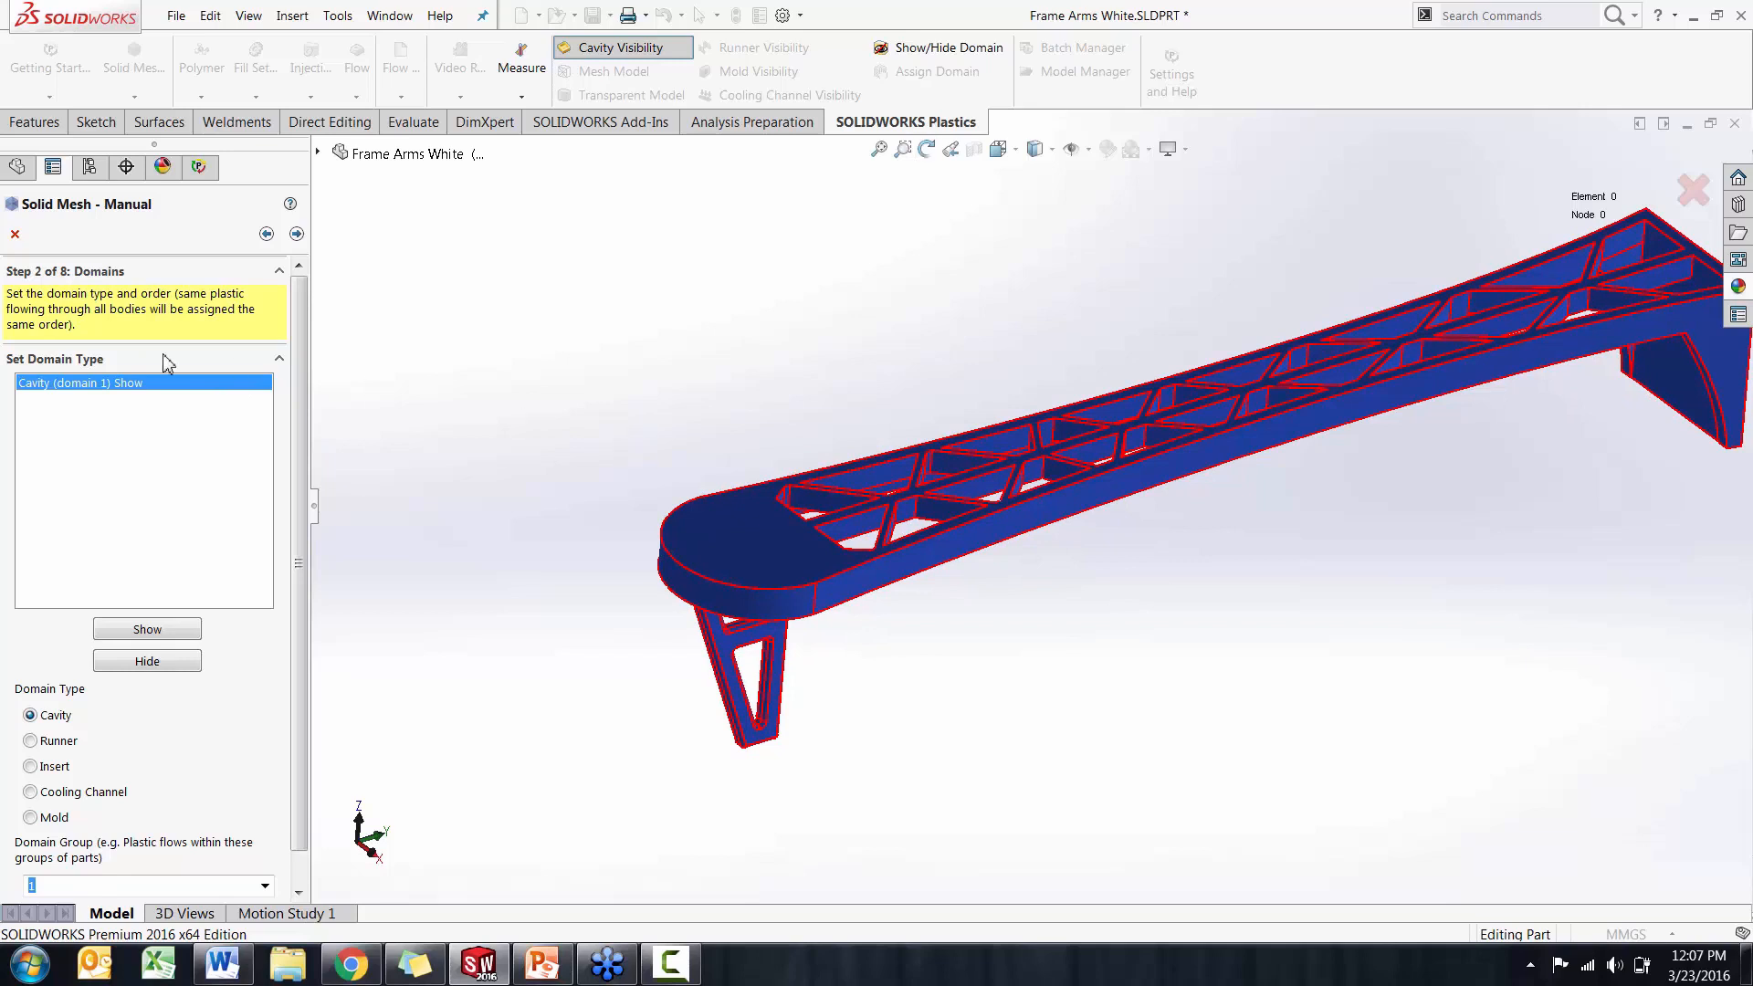
pyautogui.click(297, 234)
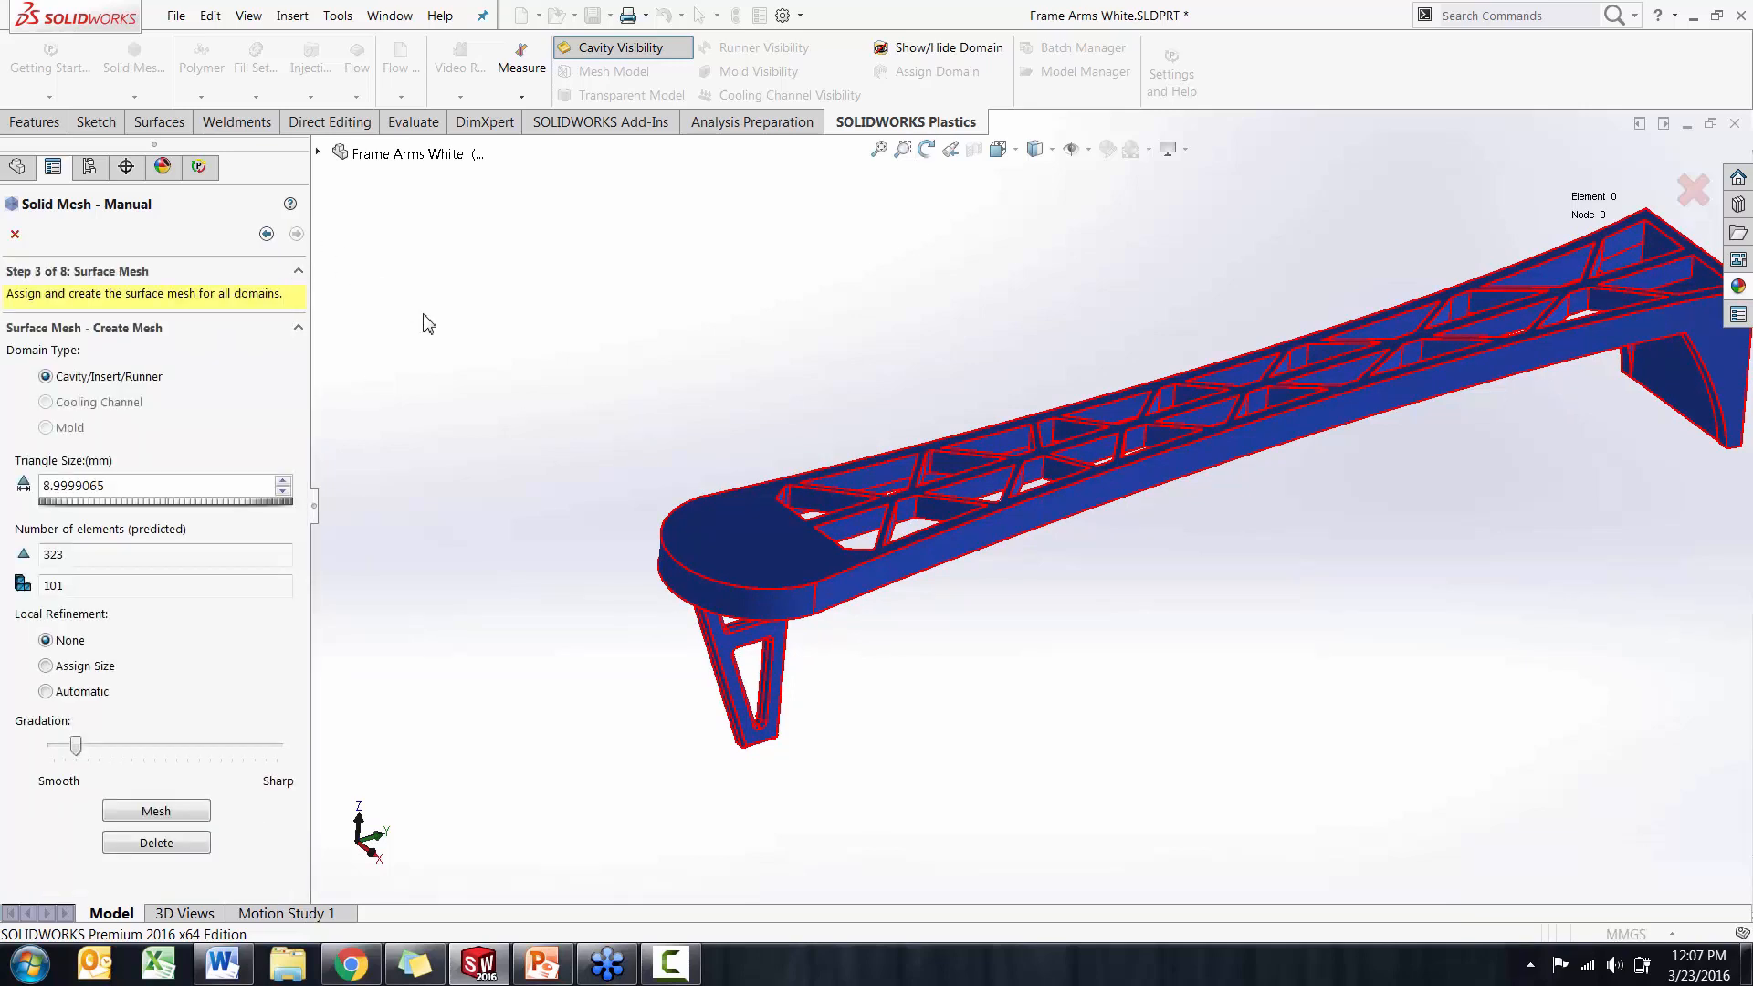
# Generate the cavity surface mesh at the preset 8.9999065 mm triangle size and inspect its coarseness along the arm
pyautogui.moveTo(488, 437)
pyautogui.mouseDown(button='middle')
pyautogui.moveTo(485, 414)
pyautogui.moveTo(498, 440)
pyautogui.mouseUp(button='middle')
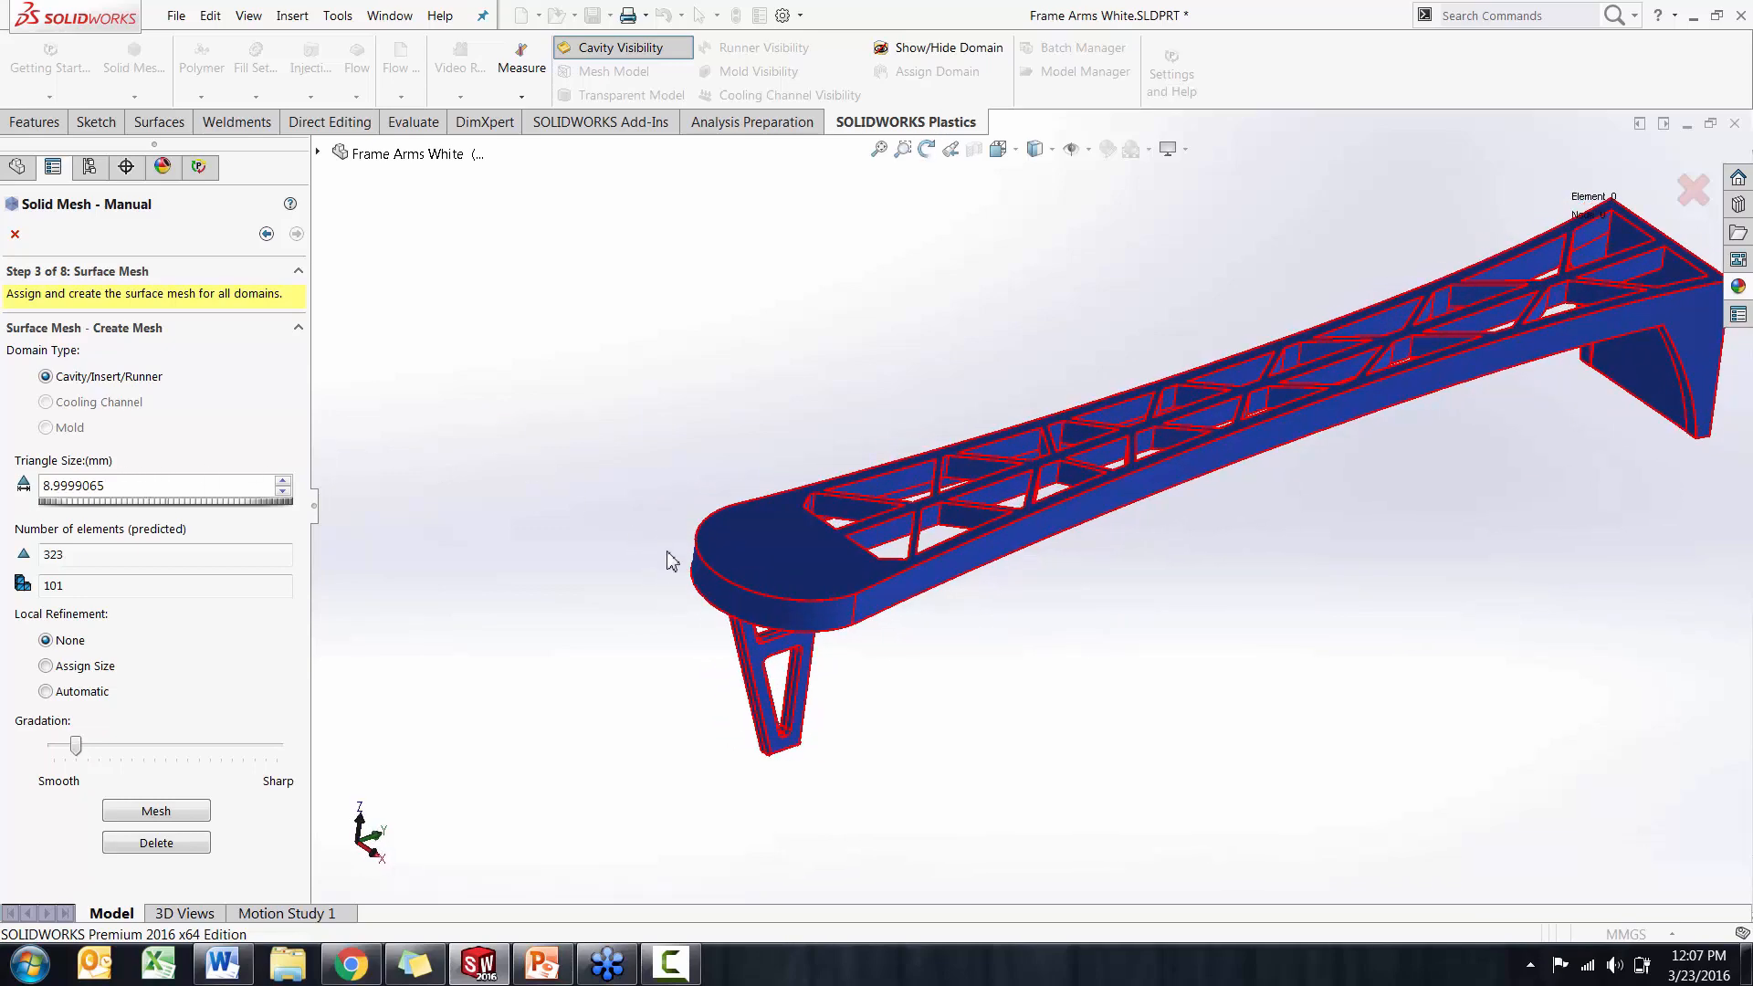
pyautogui.moveTo(623, 581); pyautogui.dragTo(648, 578, button='middle')
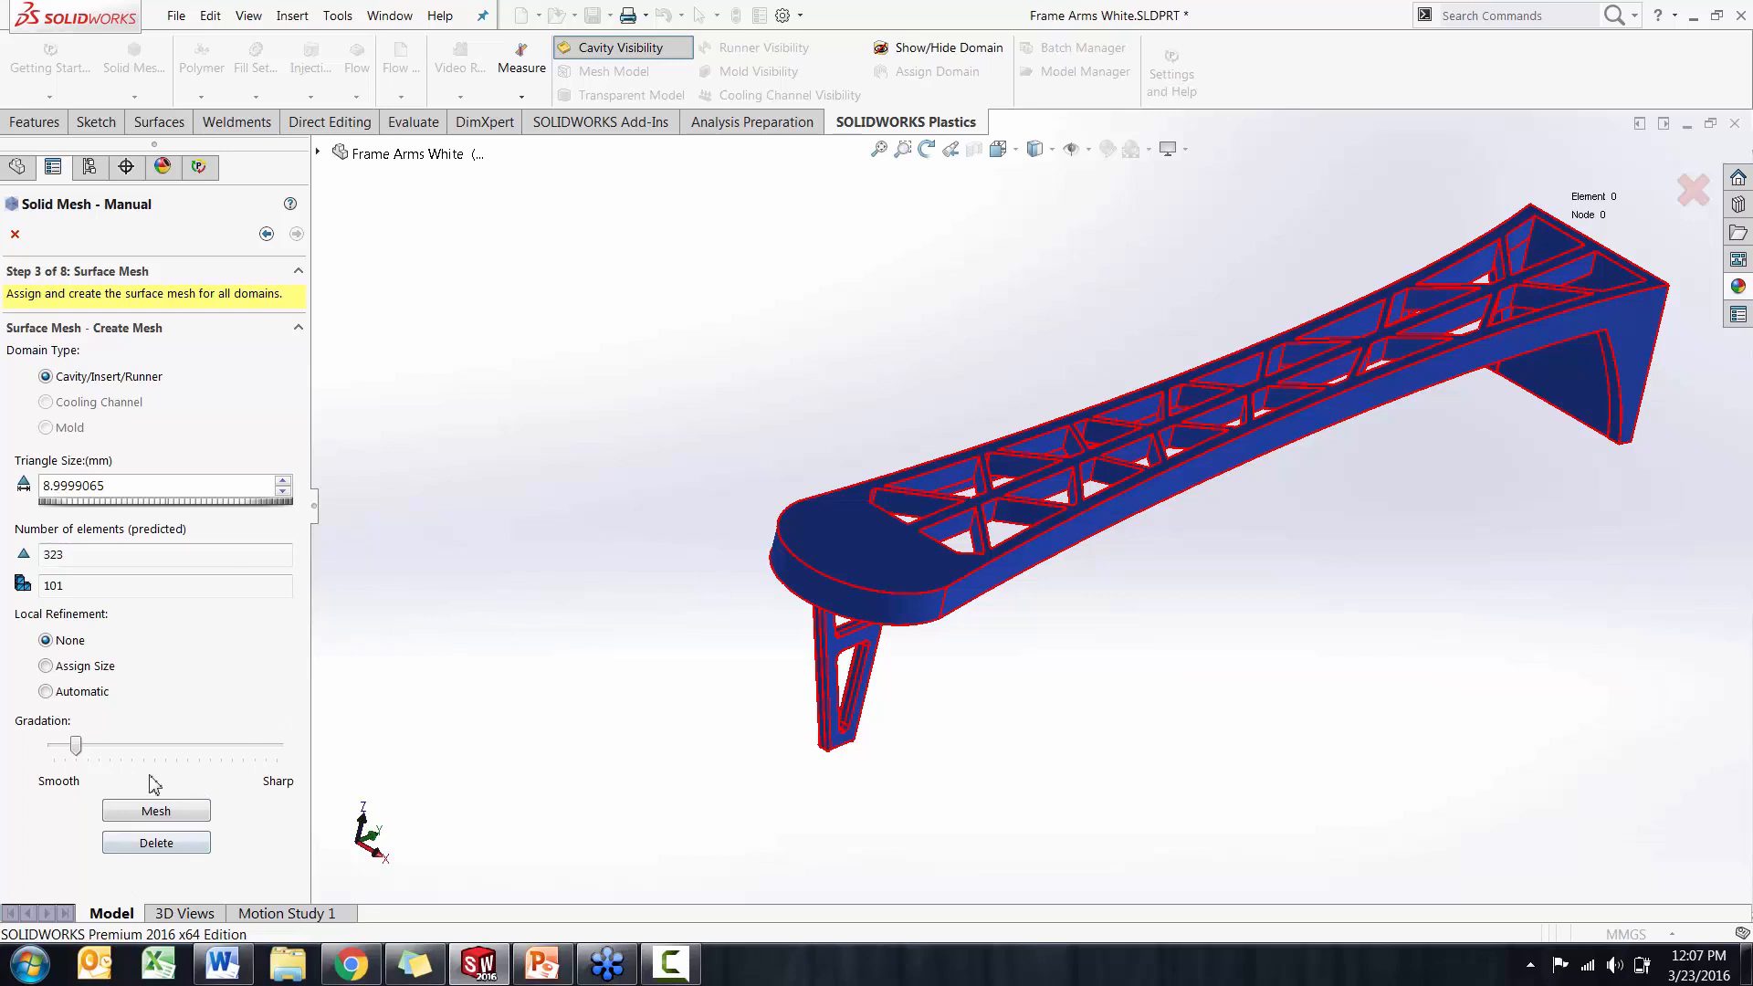
pyautogui.click(169, 811)
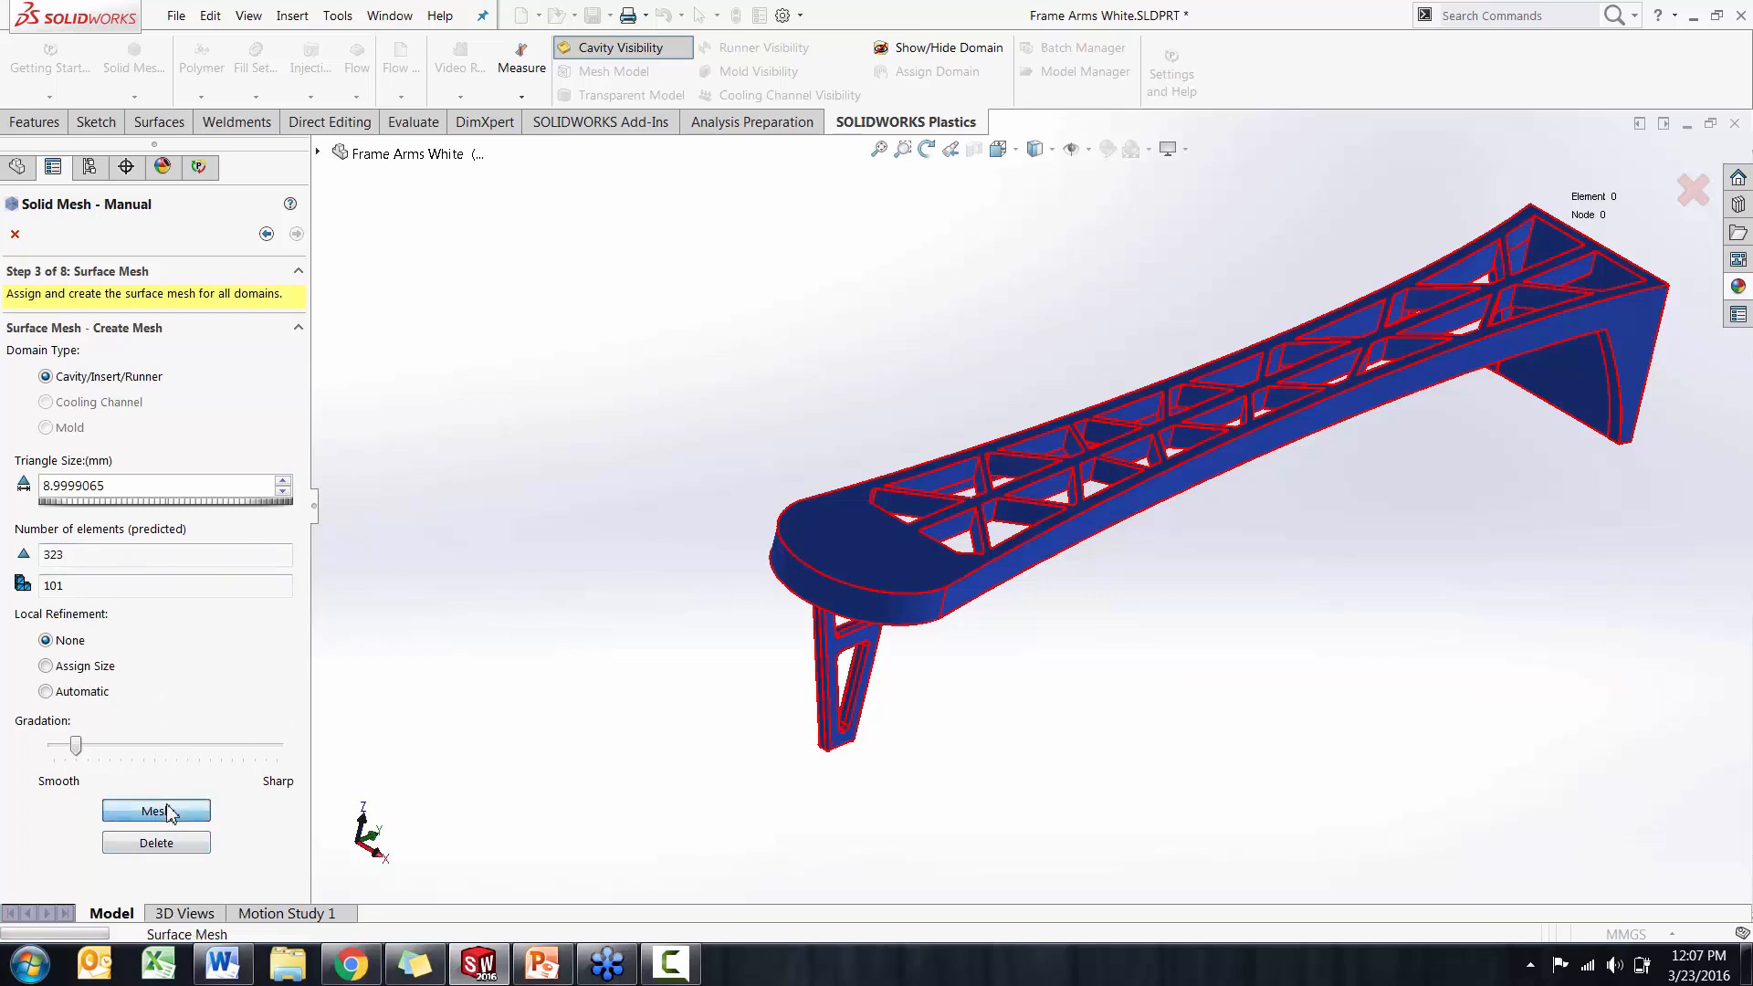
pyautogui.scroll(-5, 858, 548)
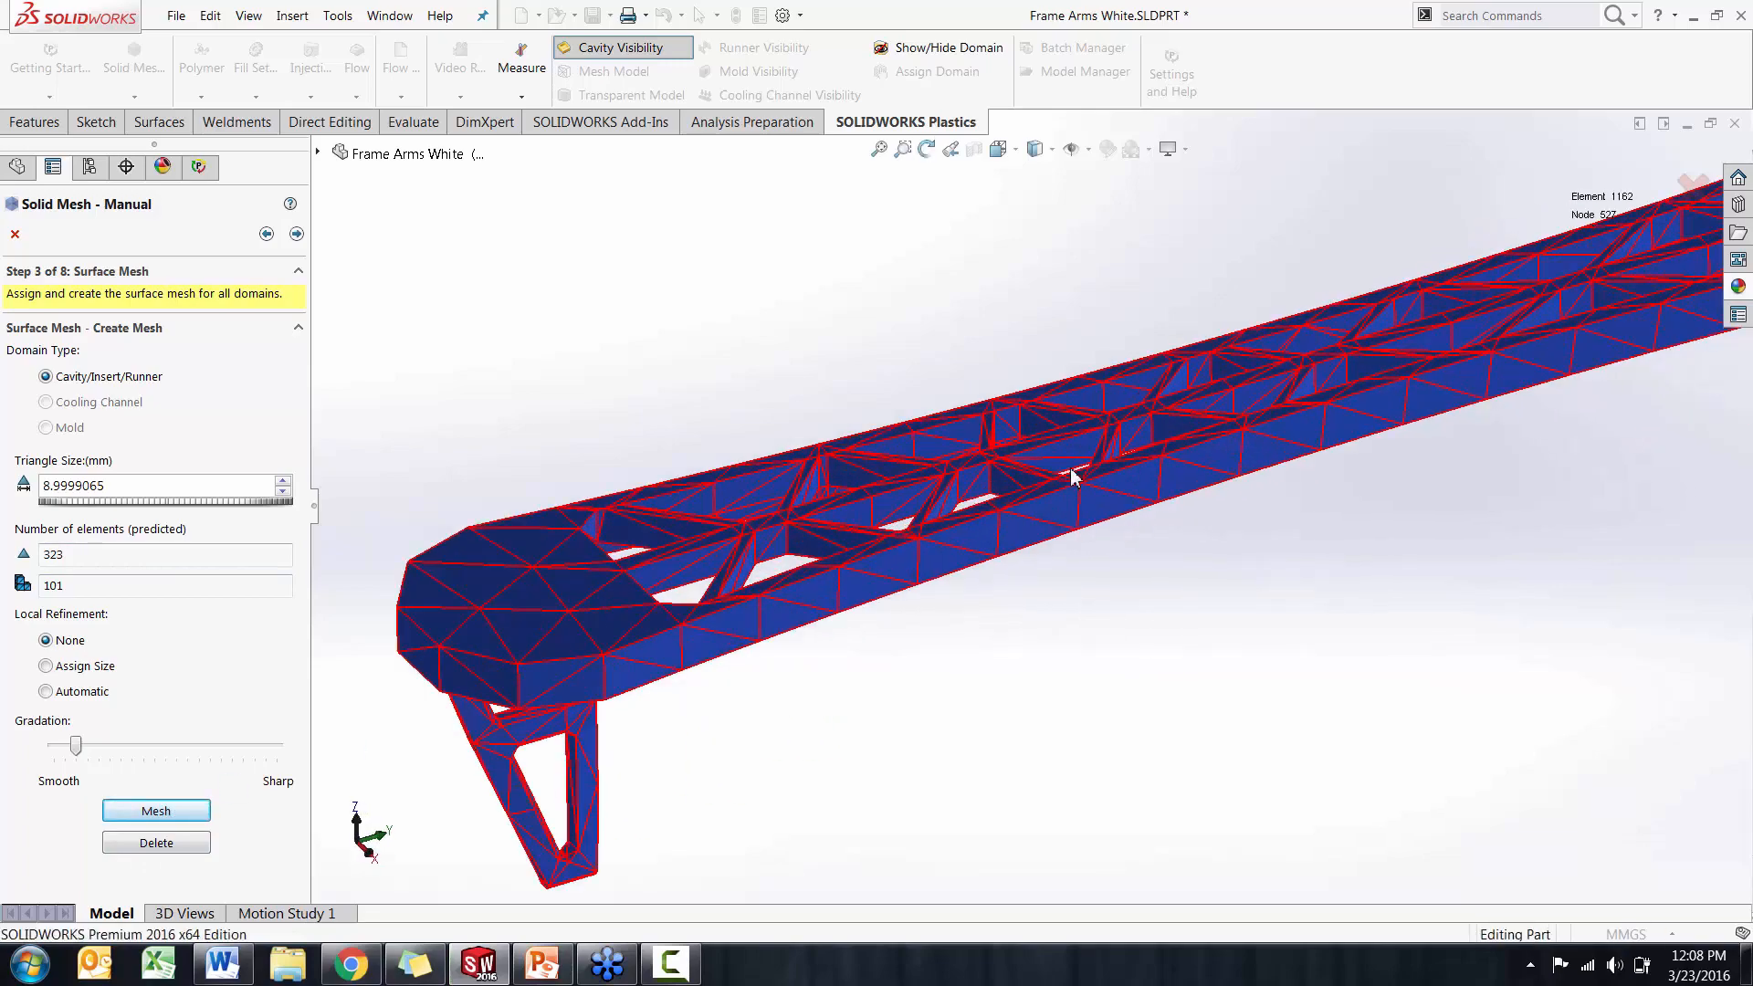
pyautogui.scroll(-3, 1075, 479)
pyautogui.moveTo(1076, 485); pyautogui.dragTo(1117, 431, button='middle')
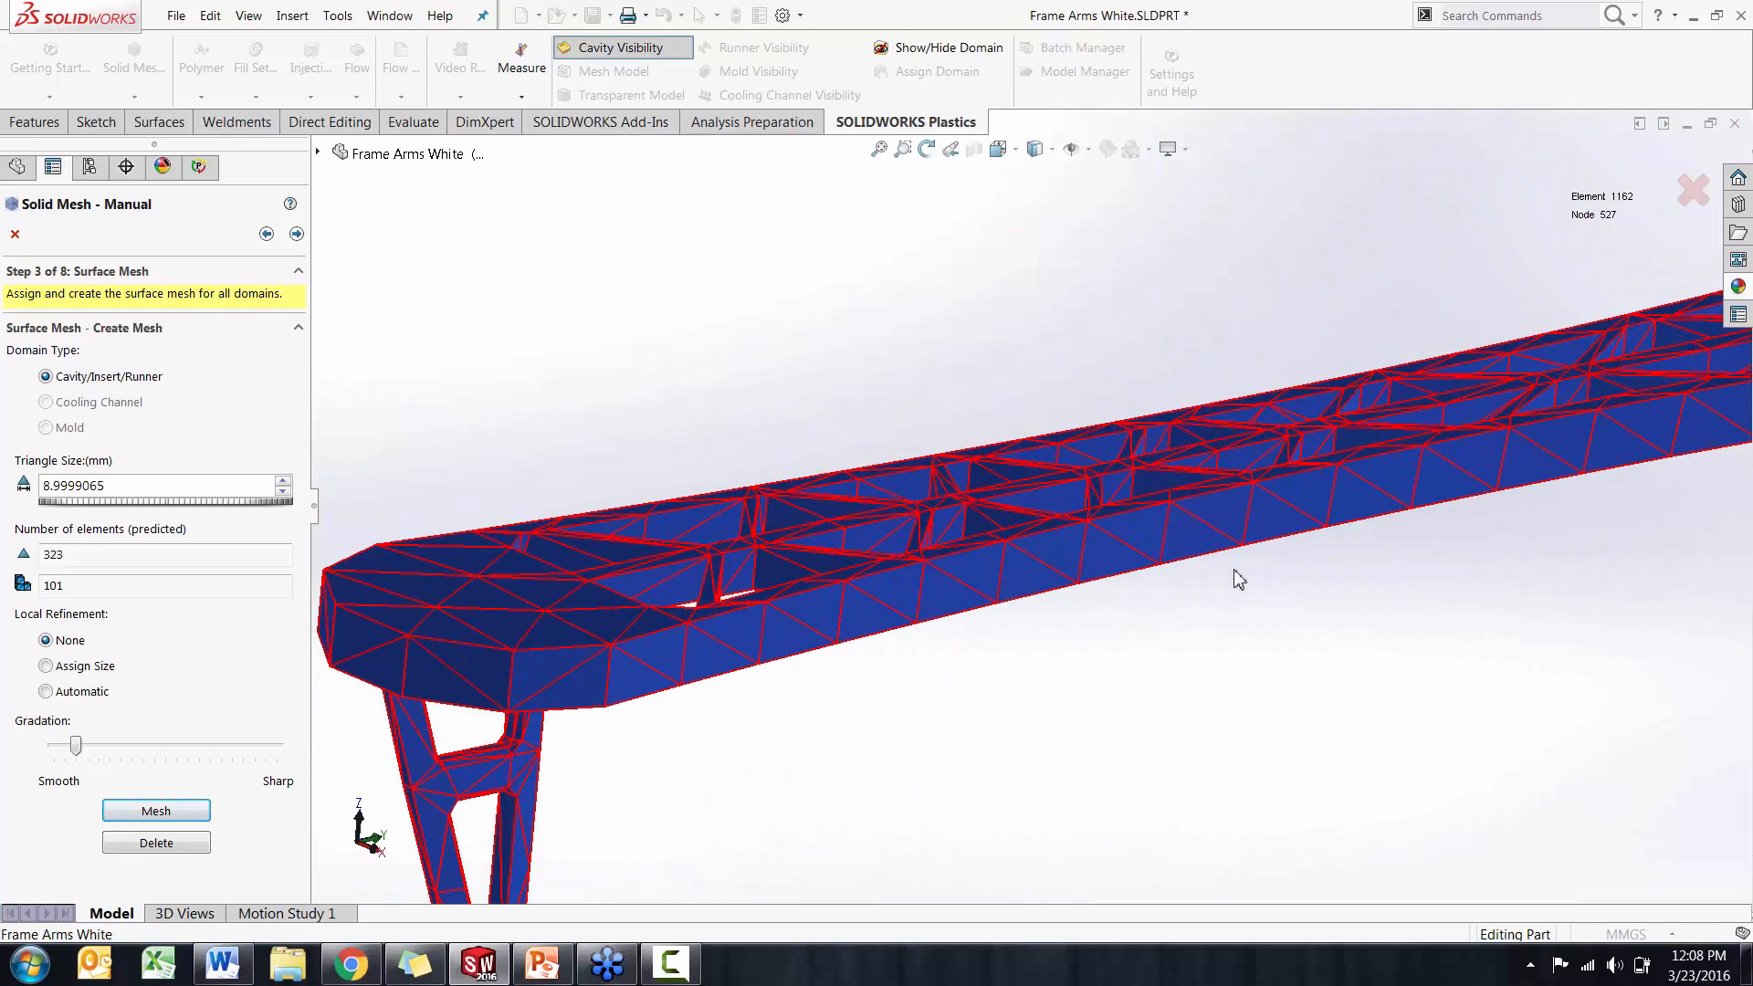
pyautogui.scroll(3, 1238, 578)
pyautogui.moveTo(1238, 579); pyautogui.dragTo(1287, 567, button='middle')
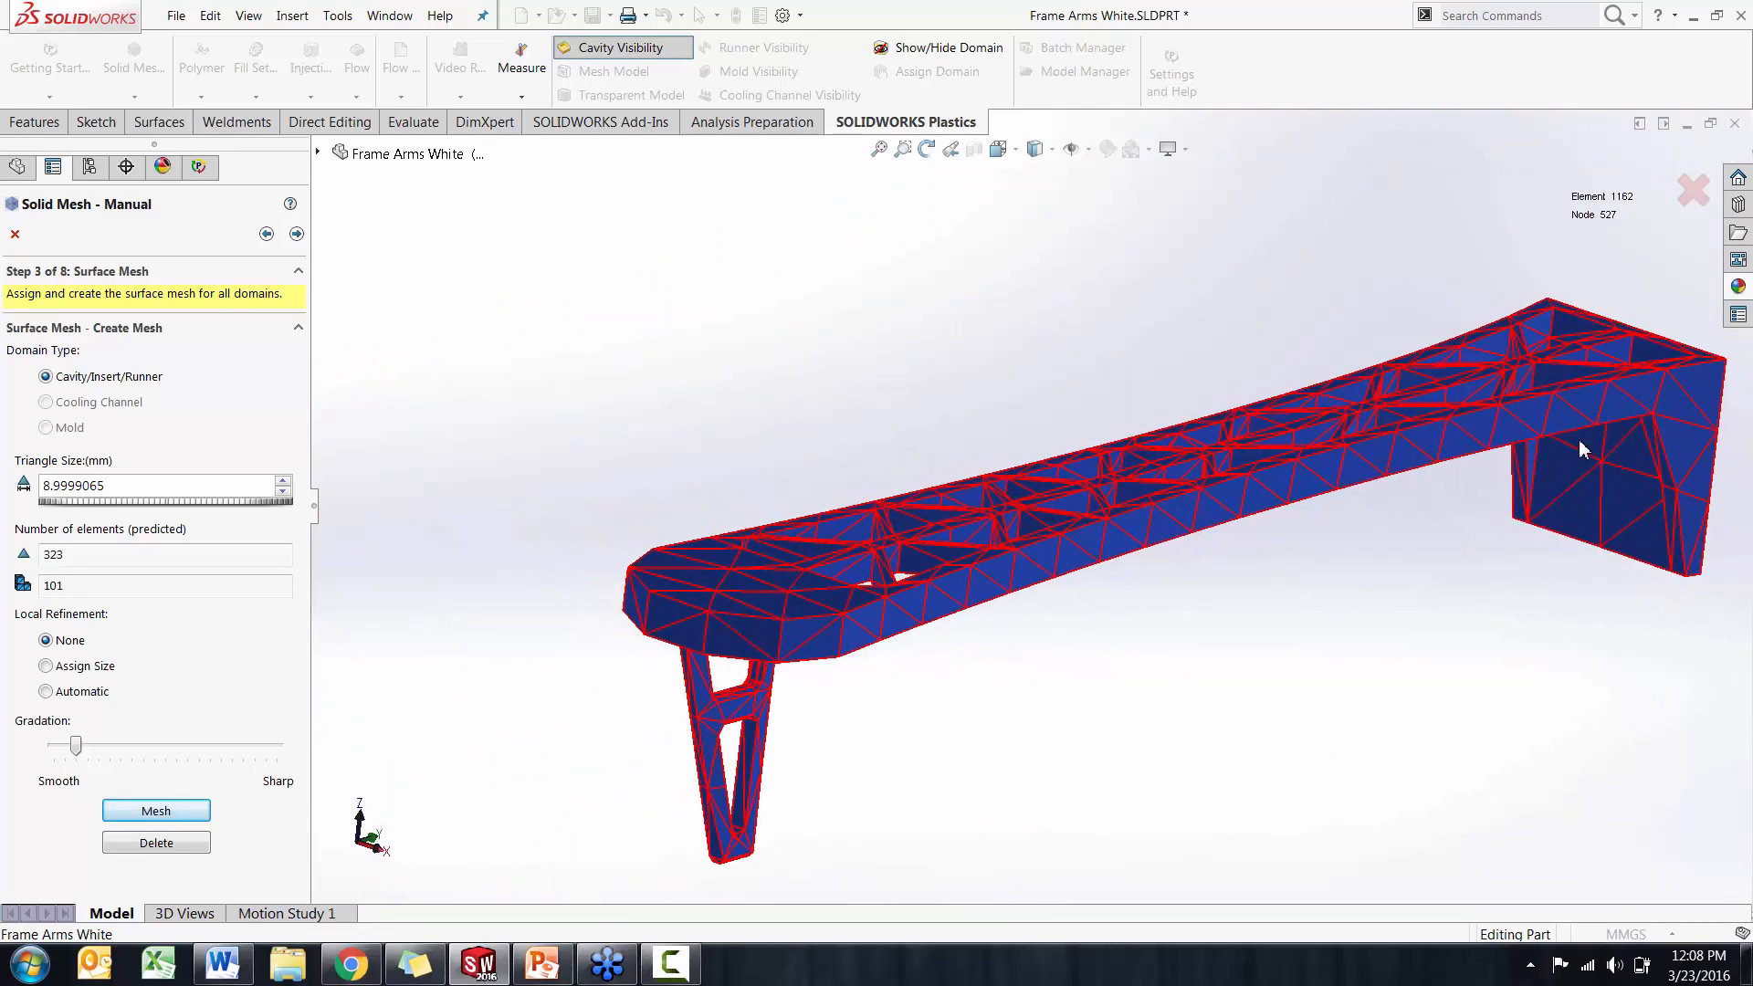
pyautogui.moveTo(1585, 548); pyautogui.dragTo(1560, 553, button='middle')
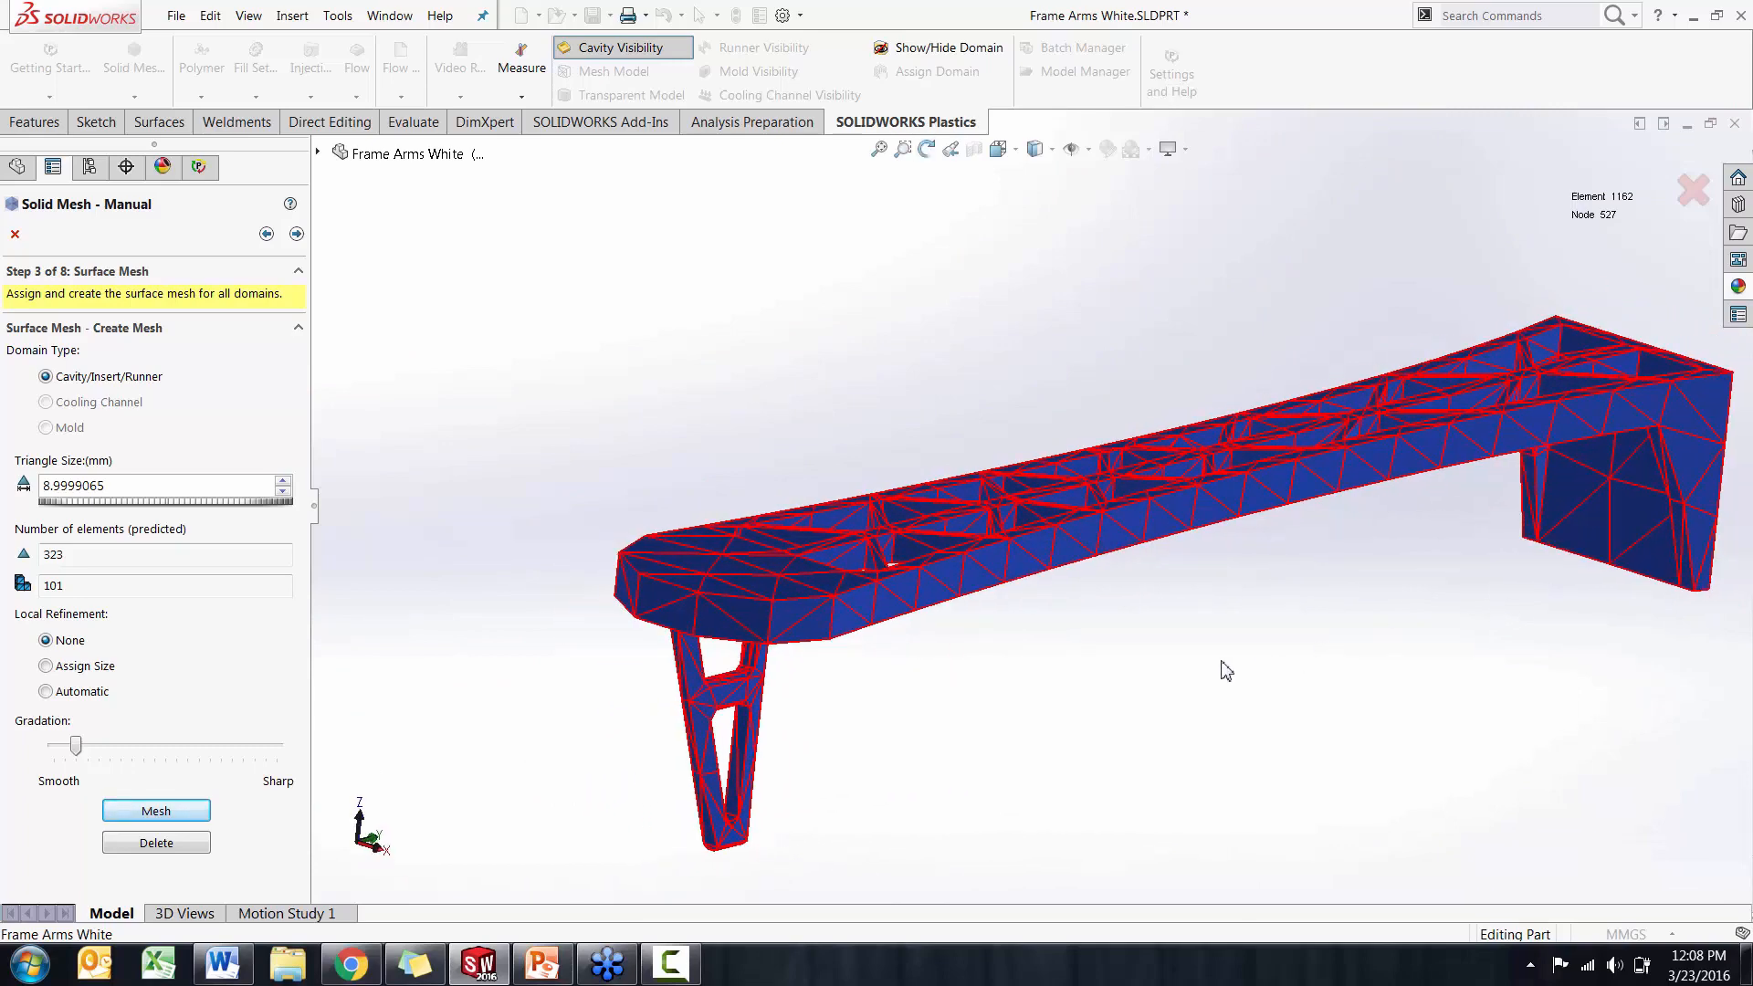
pyautogui.moveTo(1041, 677); pyautogui.dragTo(945, 670, button='middle')
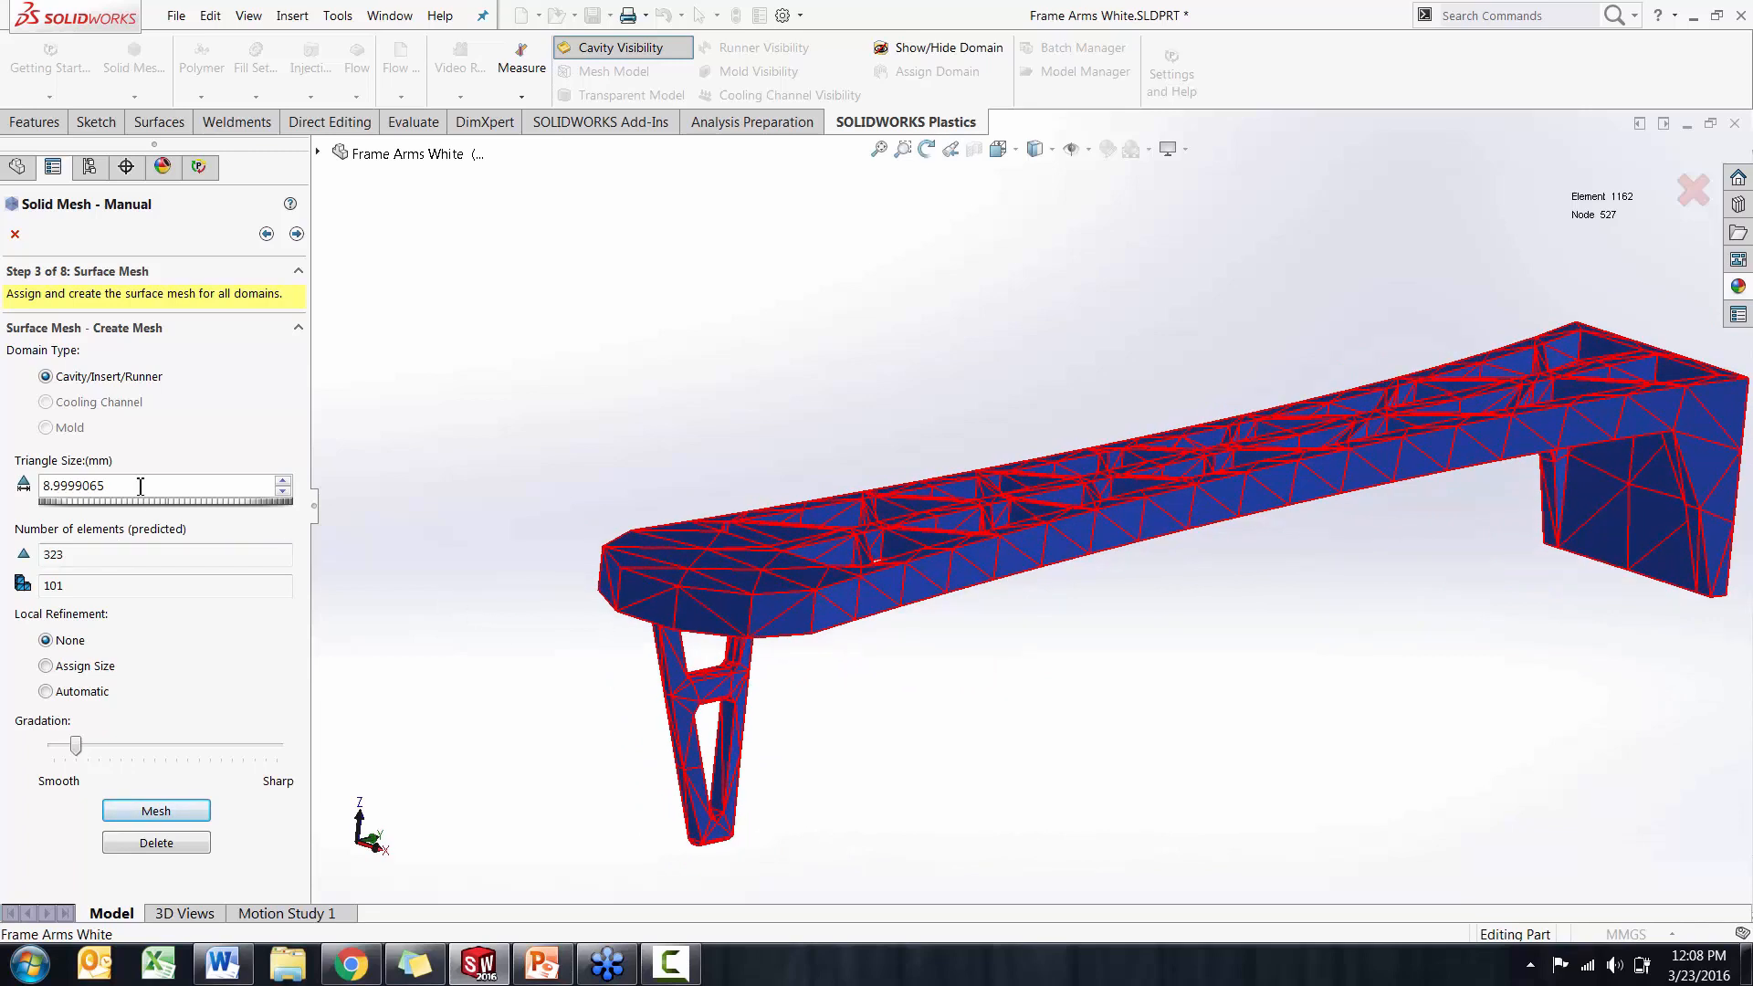
# Set the surface mesh triangle size to 4 mm and remesh the cavity
pyautogui.moveTo(137, 485); pyautogui.dragTo(24, 483)
pyautogui.write('4')
pyautogui.click(151, 809)
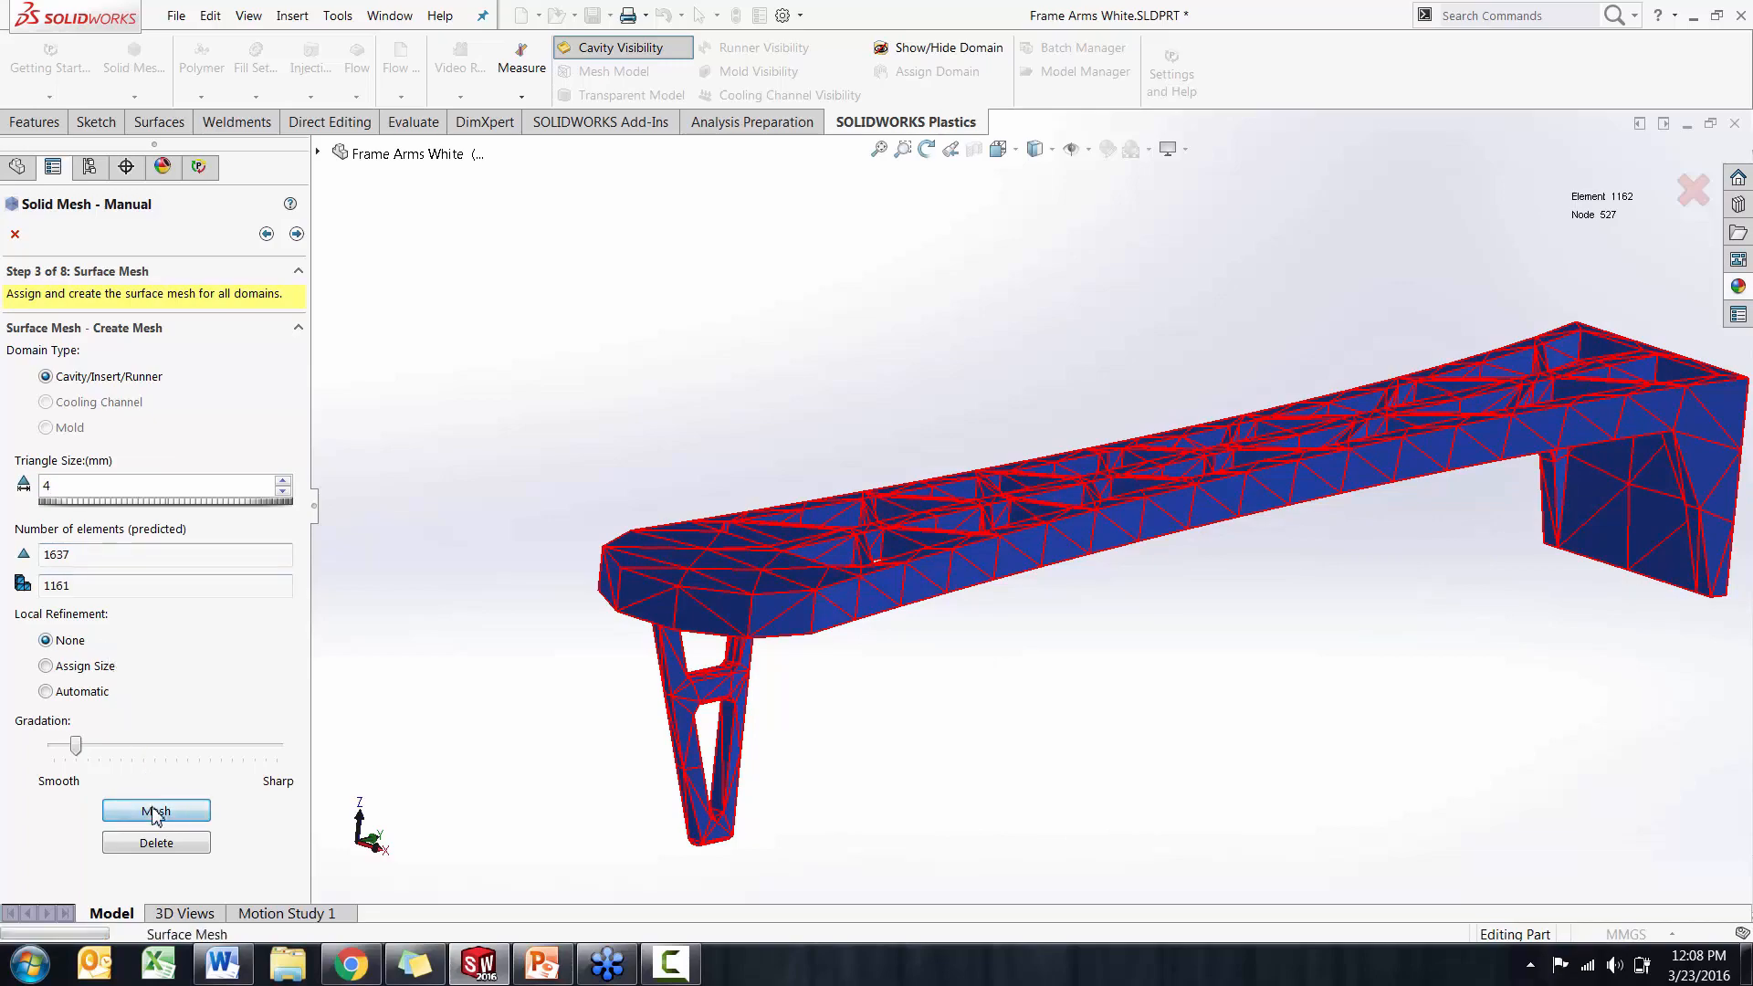
pyautogui.moveTo(424, 756); pyautogui.dragTo(395, 776, button='middle')
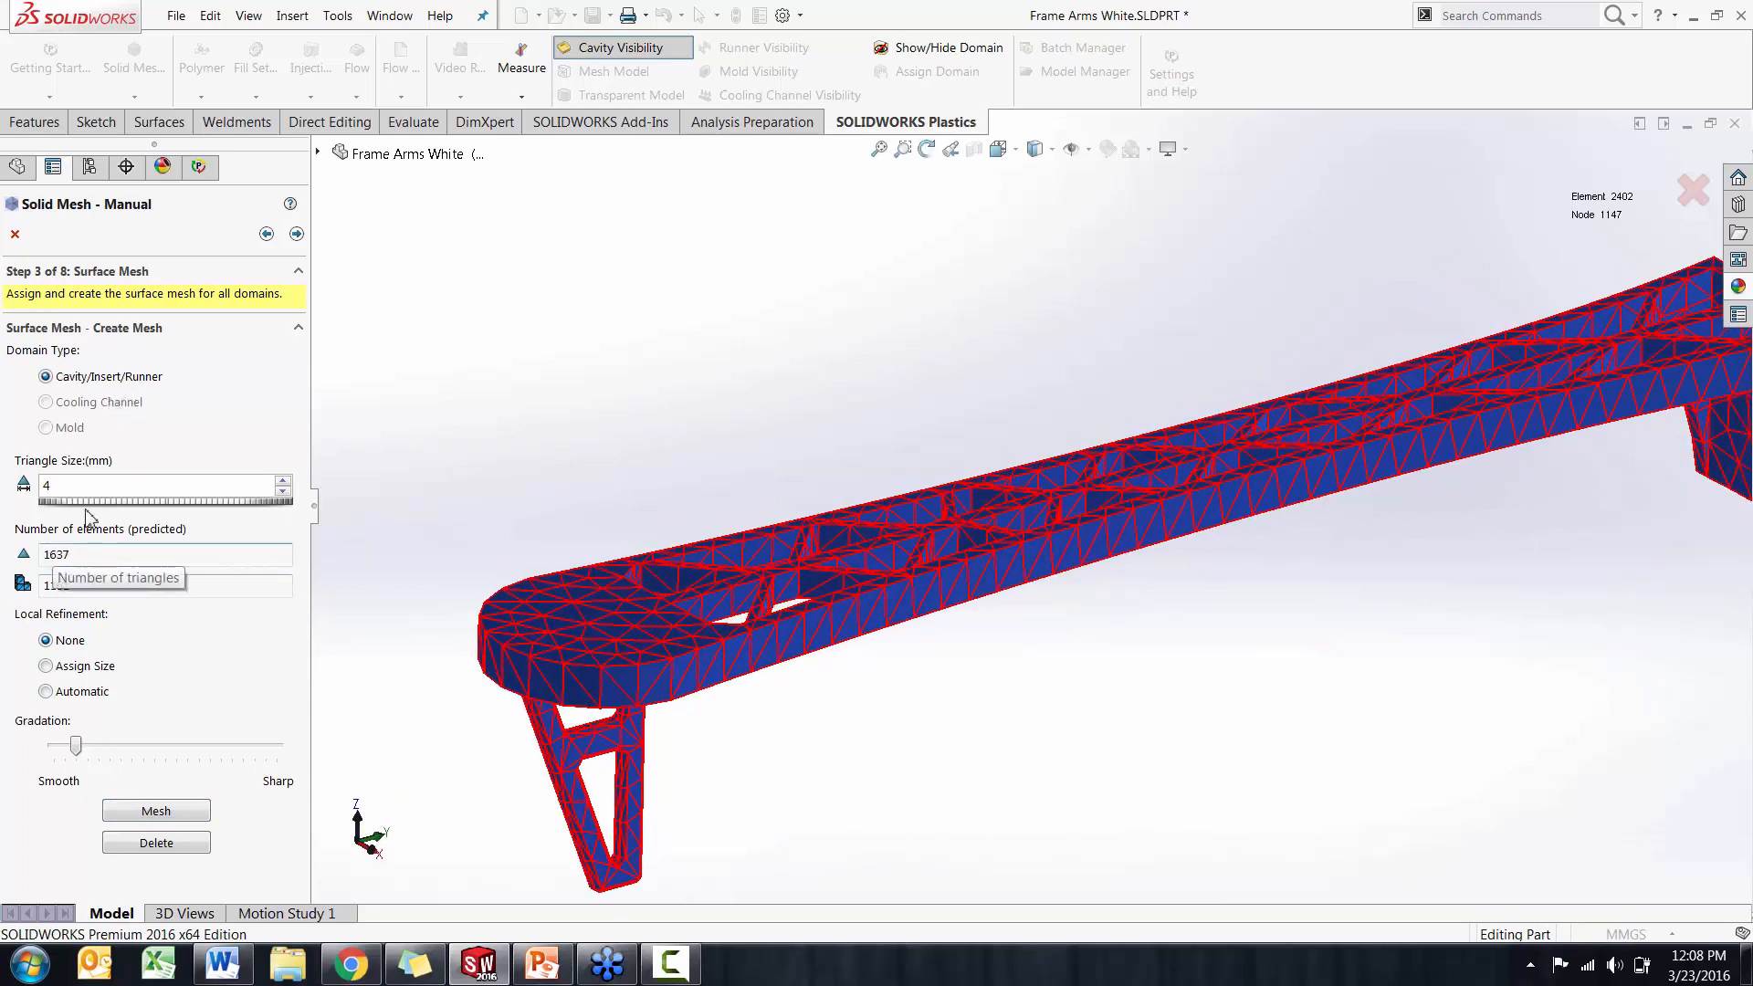
# Refine the cavity surface mesh with a triangle size of 2 mm
pyautogui.doubleClick(71, 485)
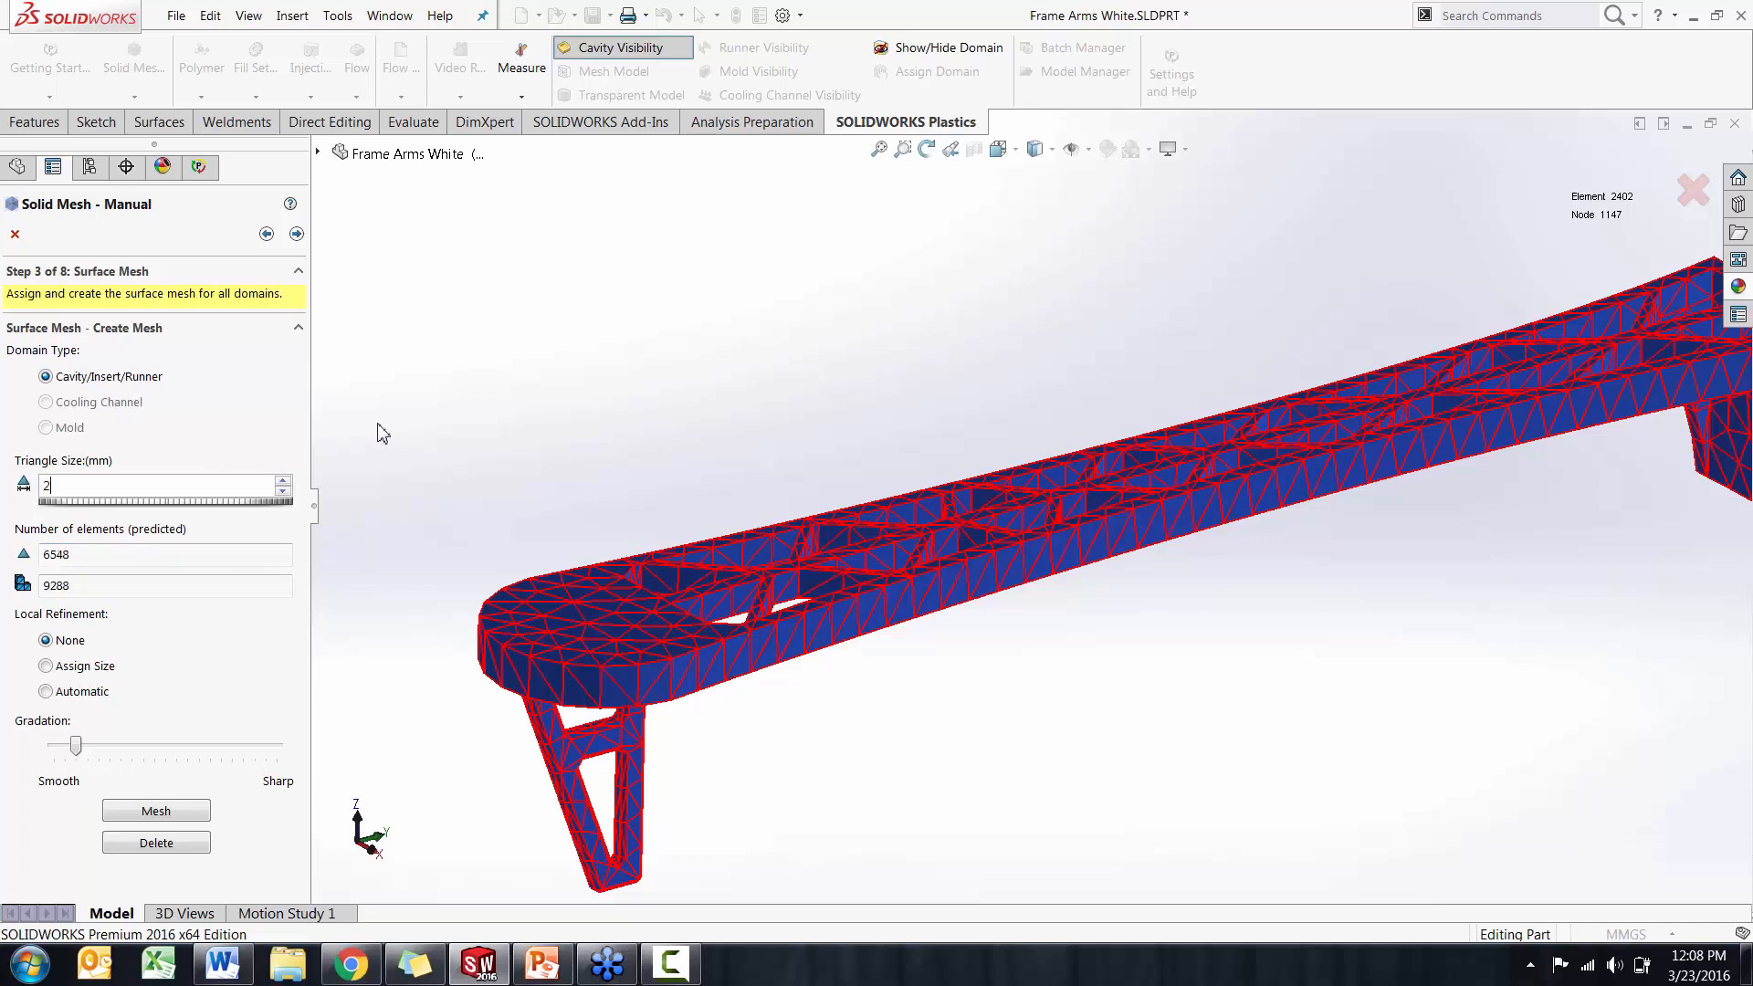
pyautogui.write('2')
pyautogui.moveTo(1020, 514); pyautogui.dragTo(1096, 511, button='middle')
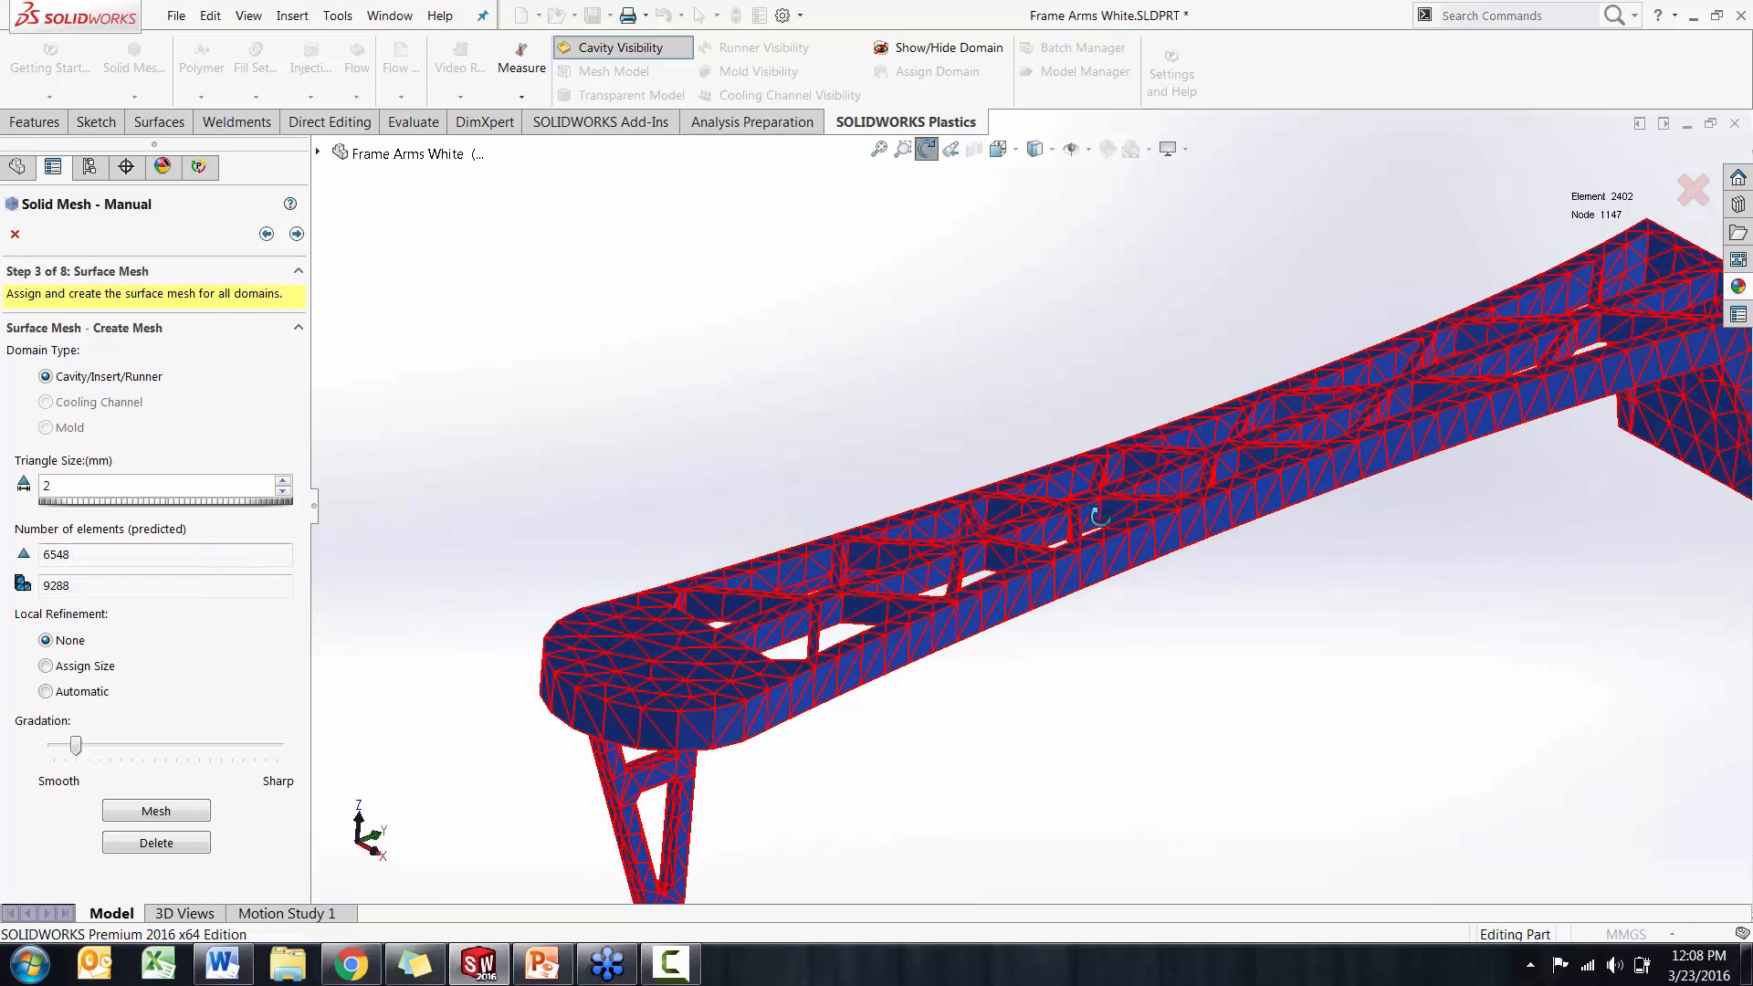
pyautogui.click(153, 822)
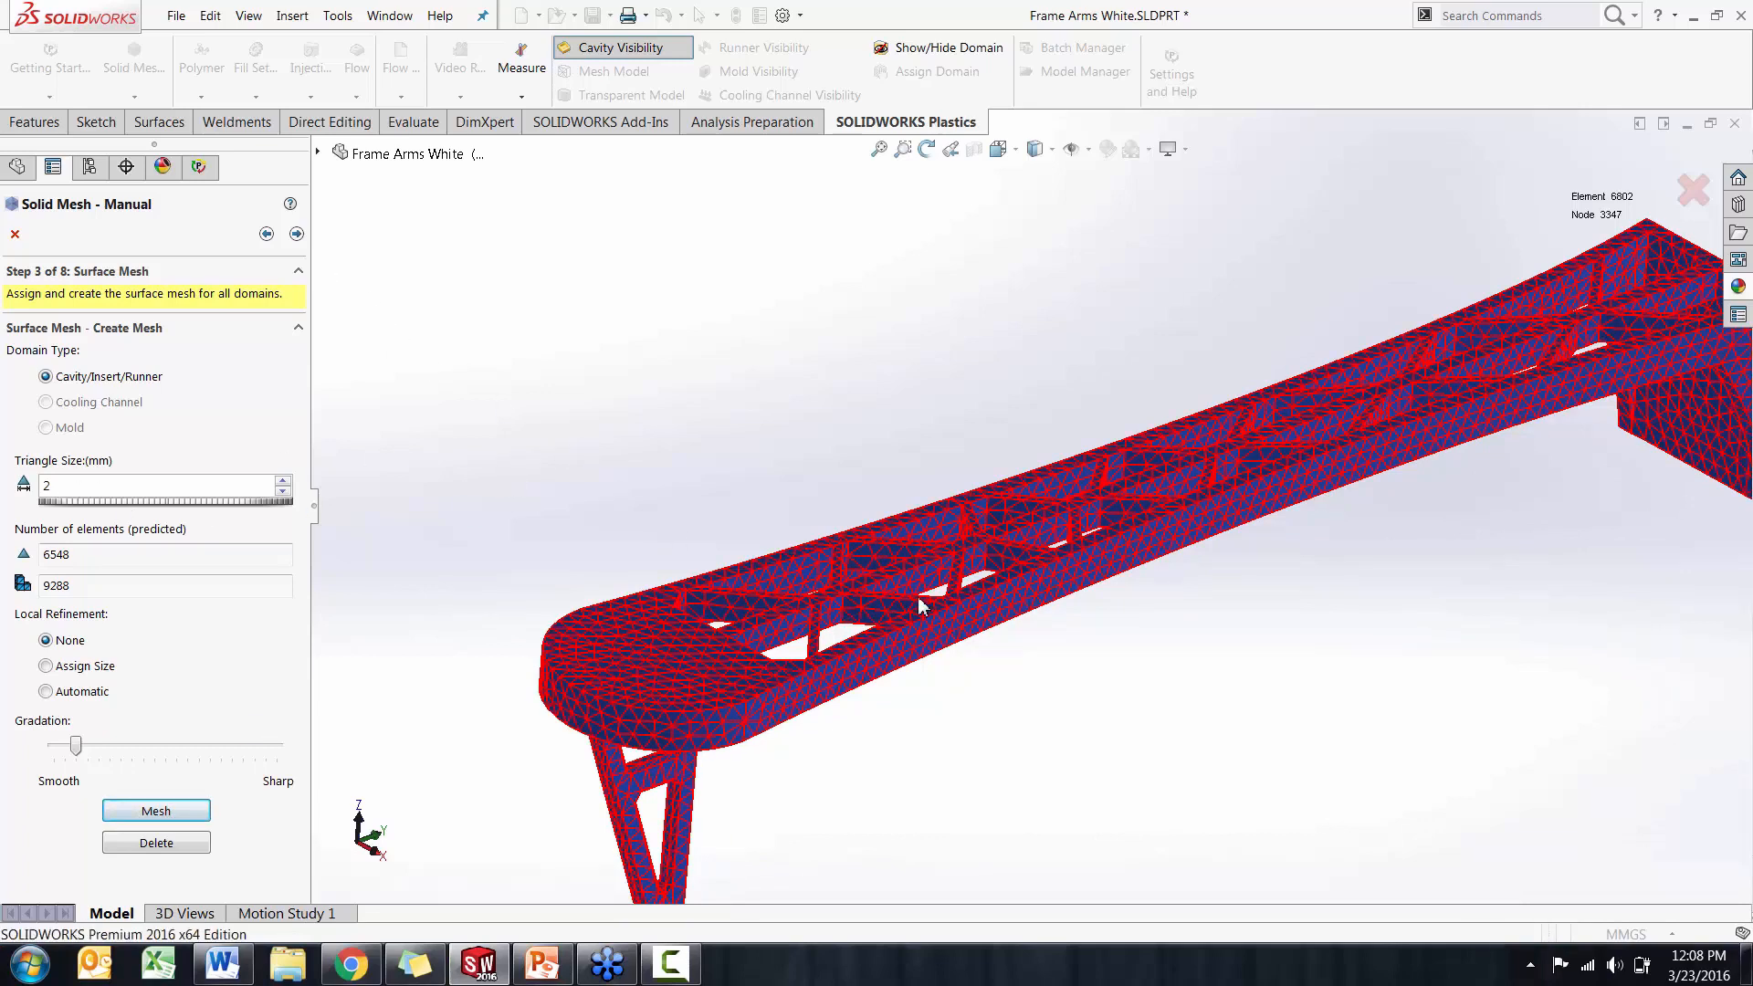
pyautogui.moveTo(945, 648); pyautogui.dragTo(893, 654, button='middle')
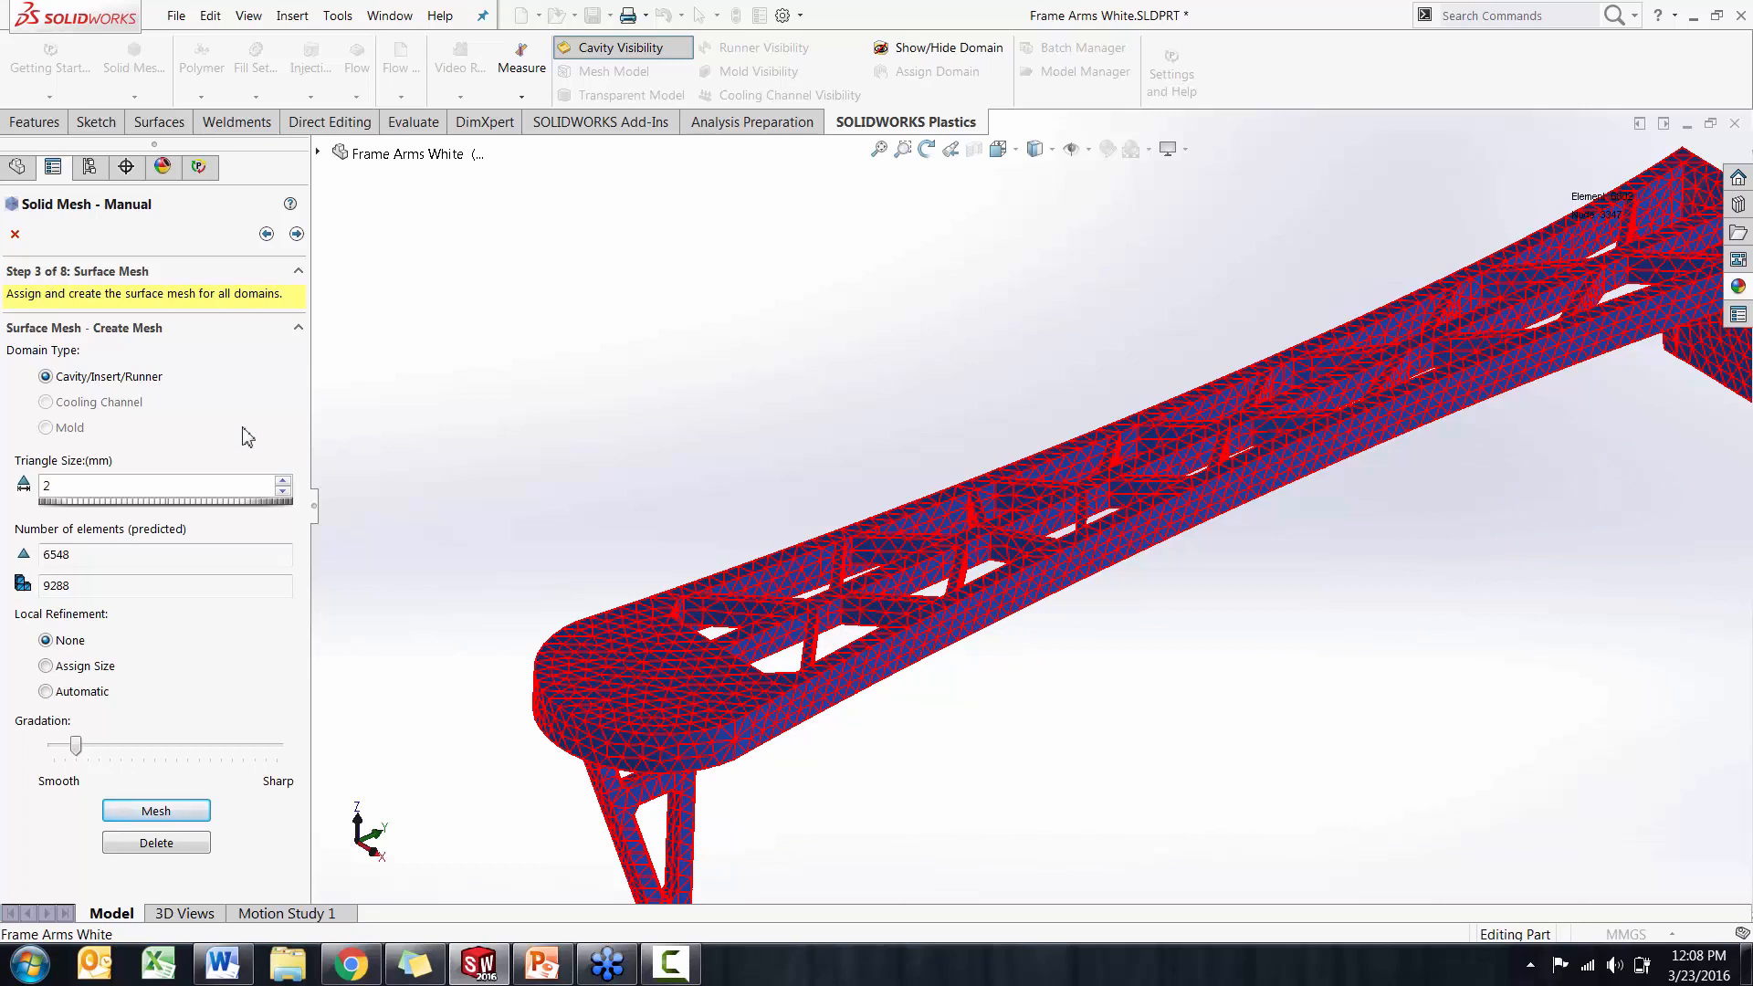
# Accept the surface mesh, review its quality summary and continue to the mesh editing stage
pyautogui.click(297, 234)
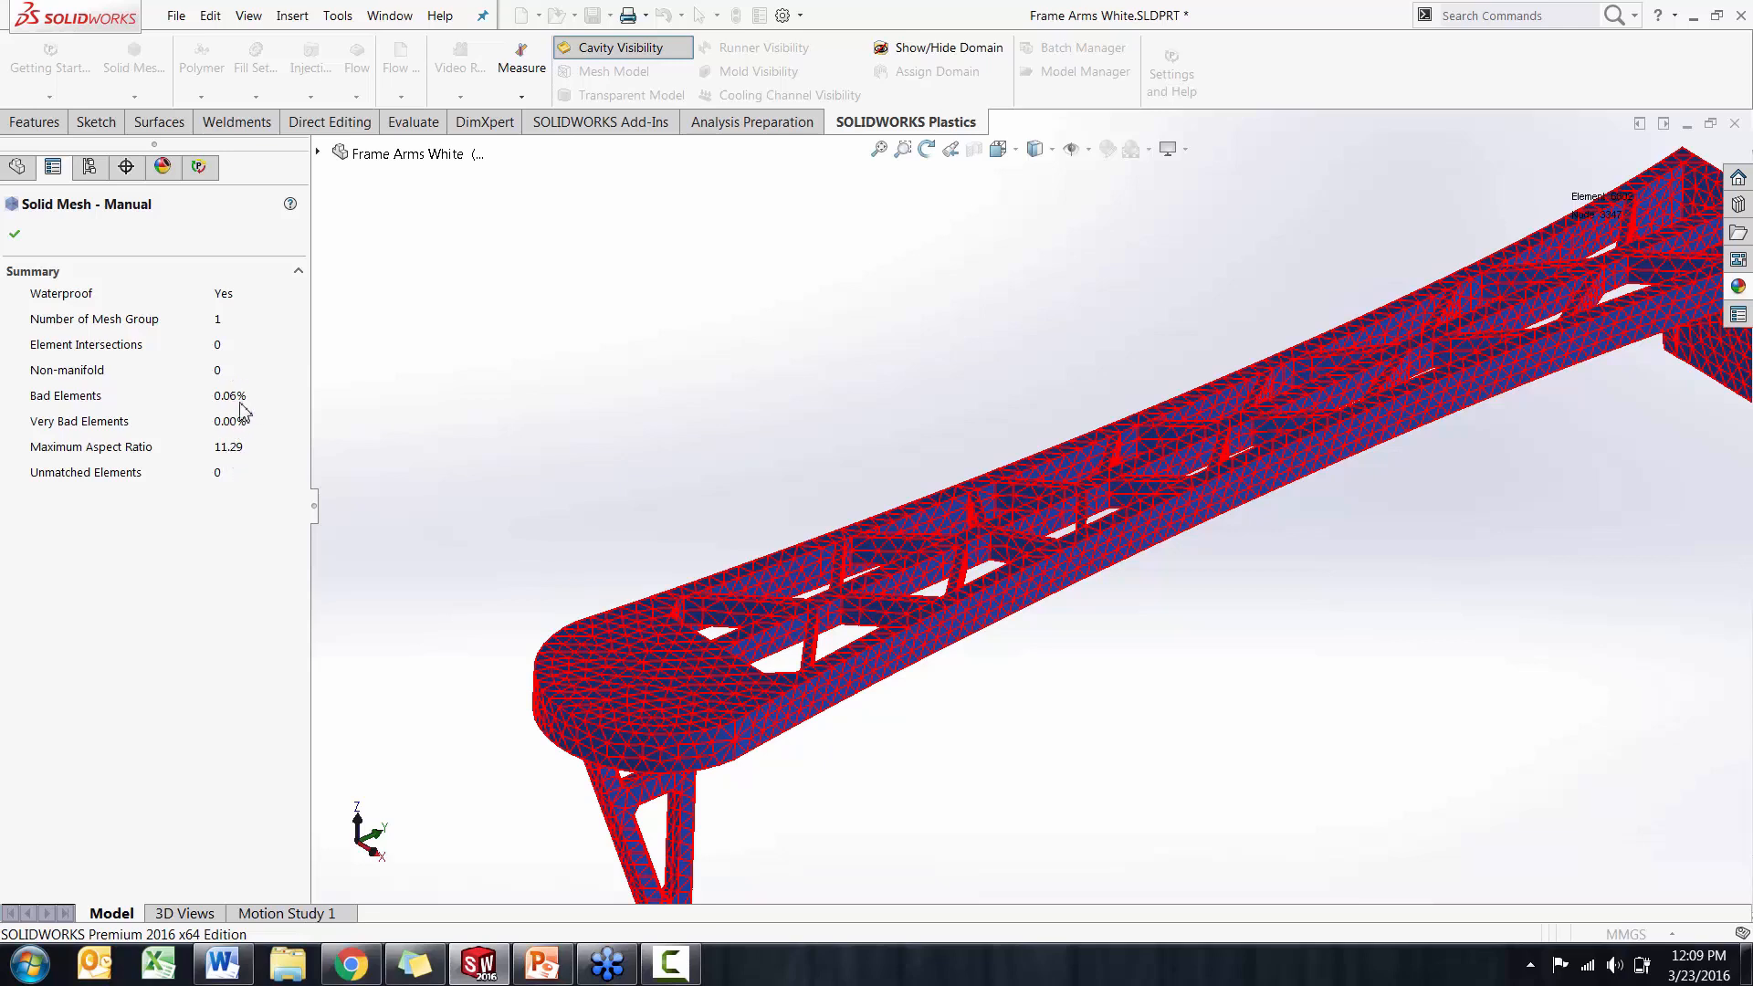
pyautogui.moveTo(482, 429); pyautogui.dragTo(493, 433, button='middle')
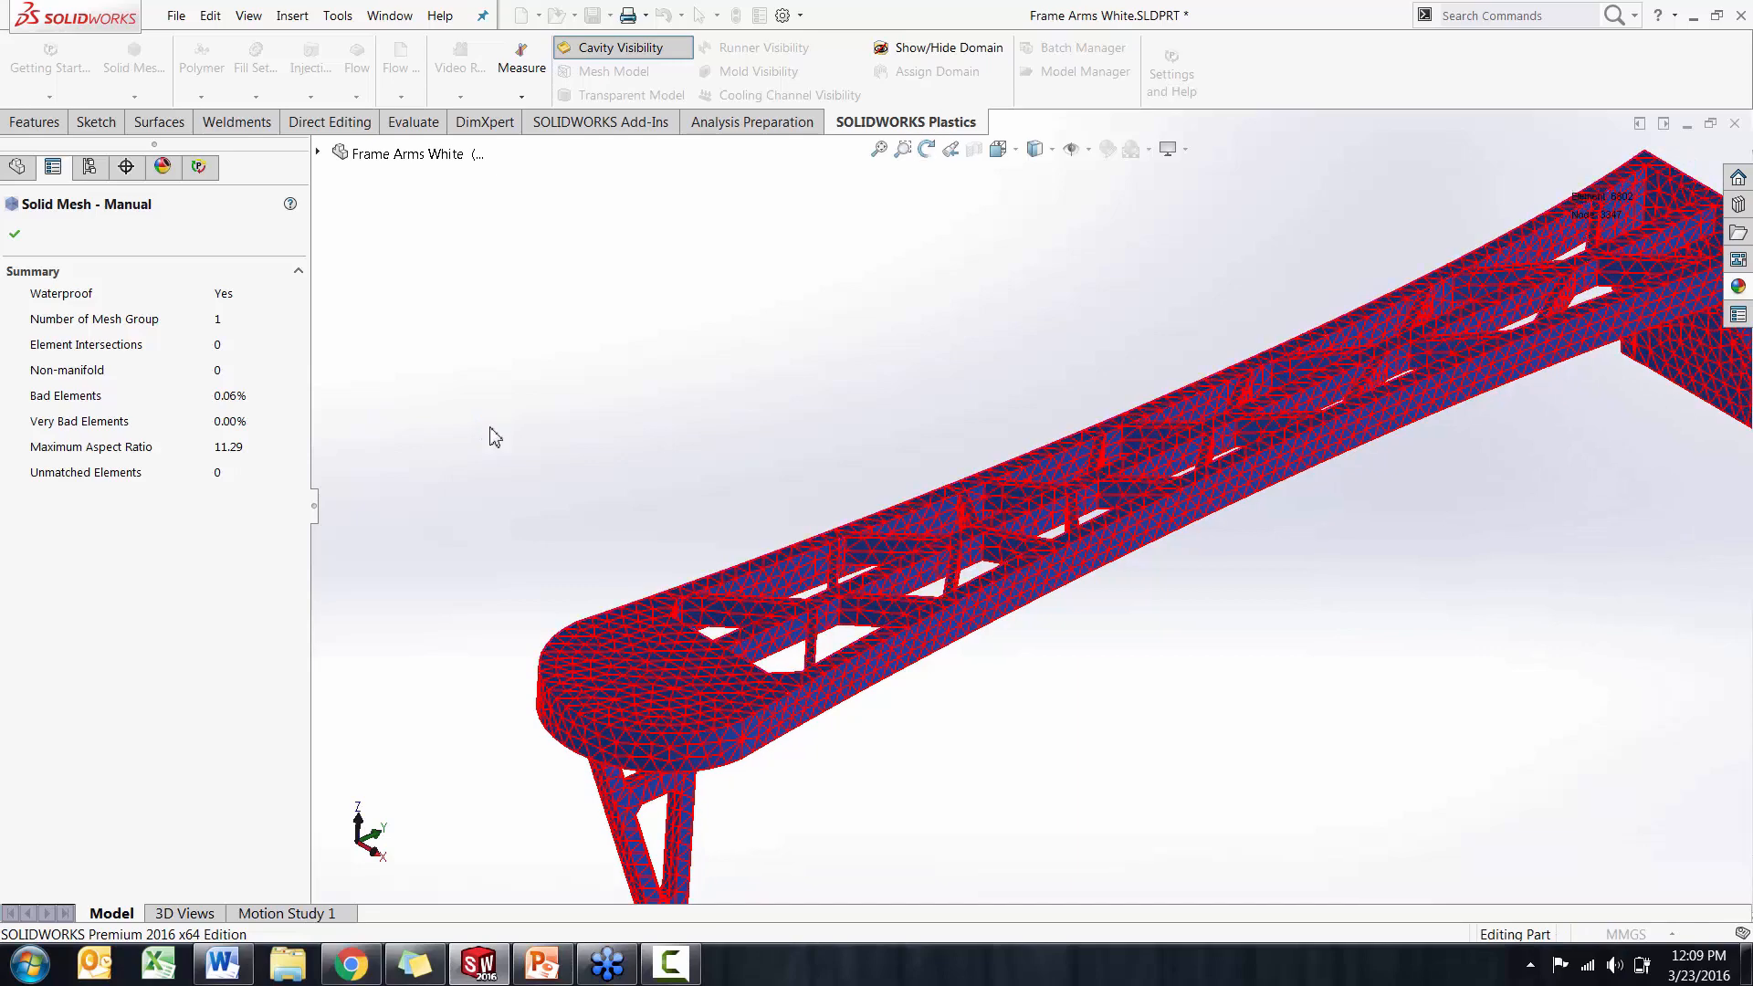
pyautogui.click(15, 234)
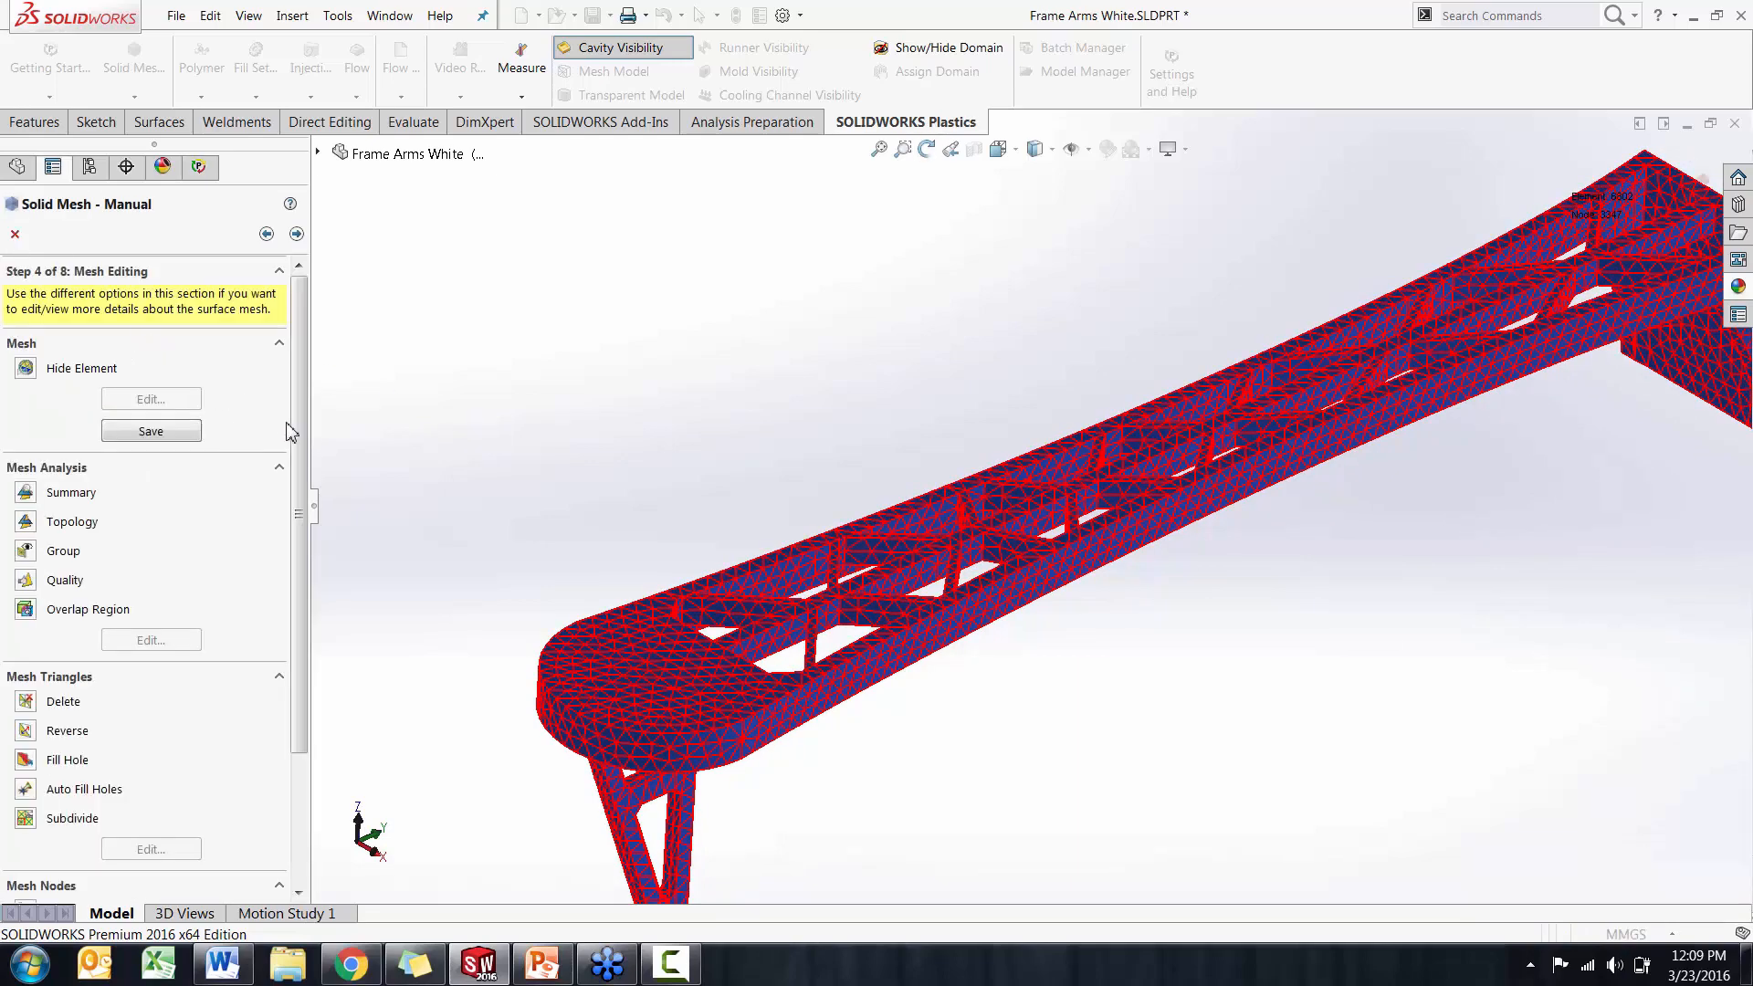
# Leave the surface mesh unedited, keep Tetrahedral as the solid mesh type and continue to the solid mesh generation stage
pyautogui.moveTo(297, 439); pyautogui.dragTo(298, 587)
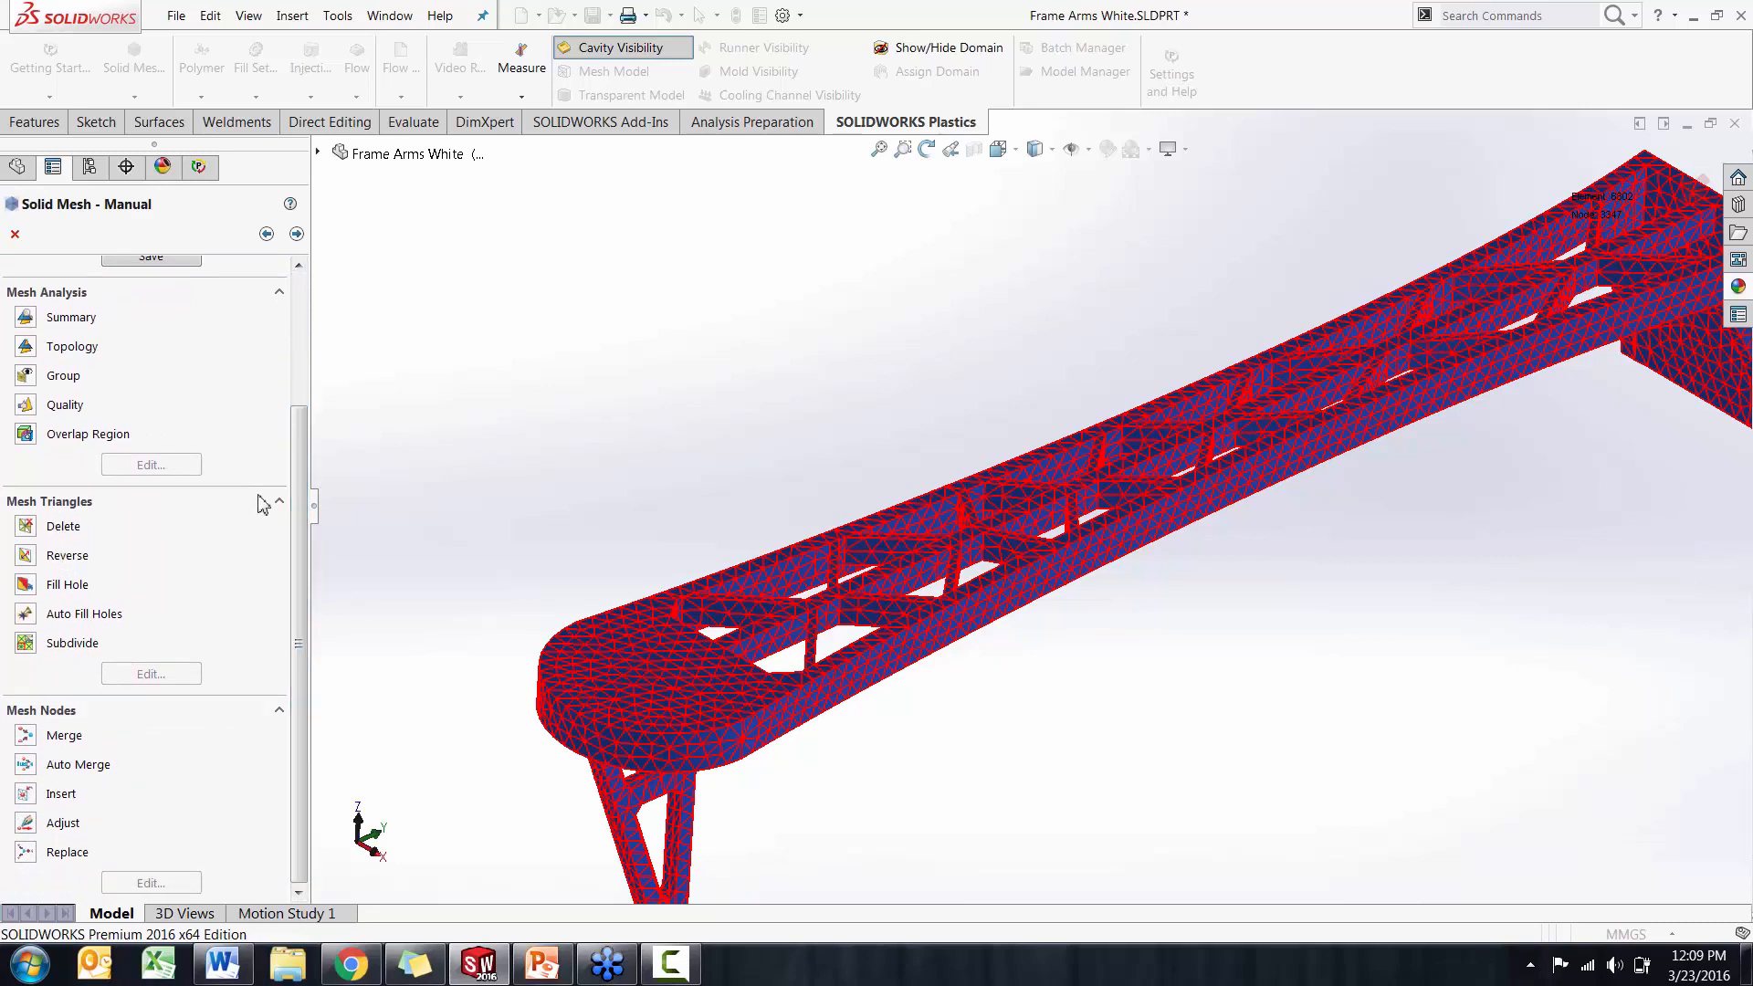
pyautogui.moveTo(301, 496); pyautogui.dragTo(305, 329)
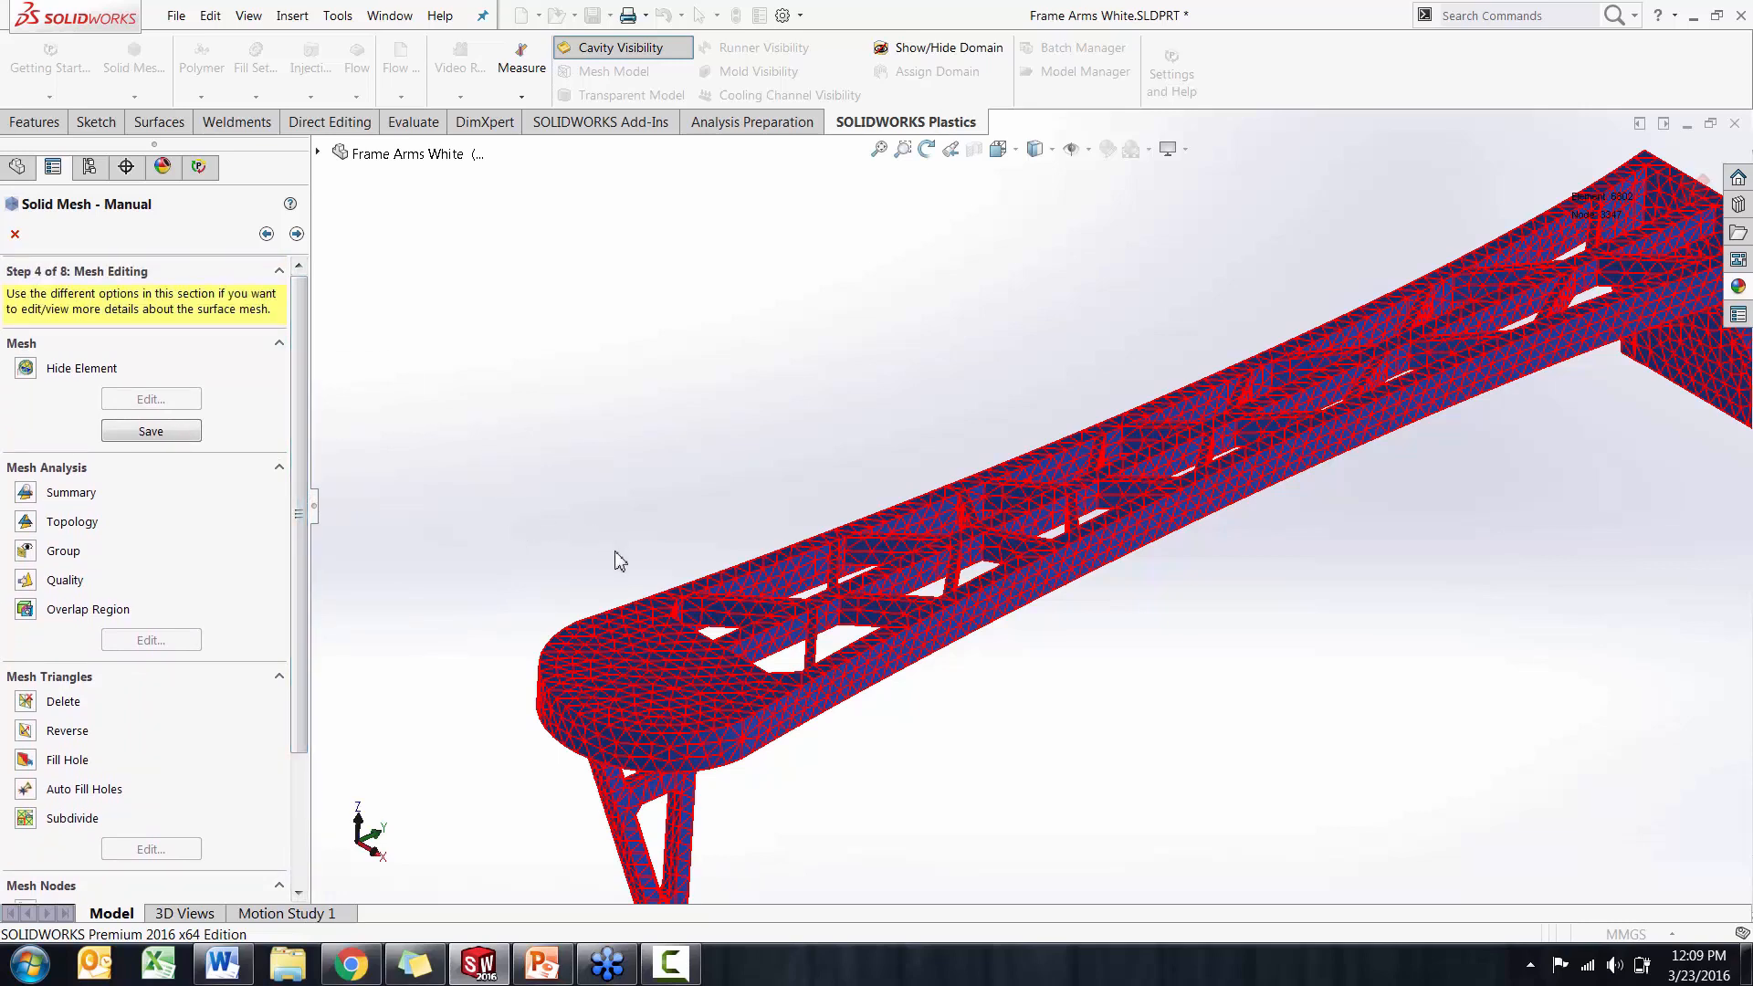
pyautogui.click(296, 233)
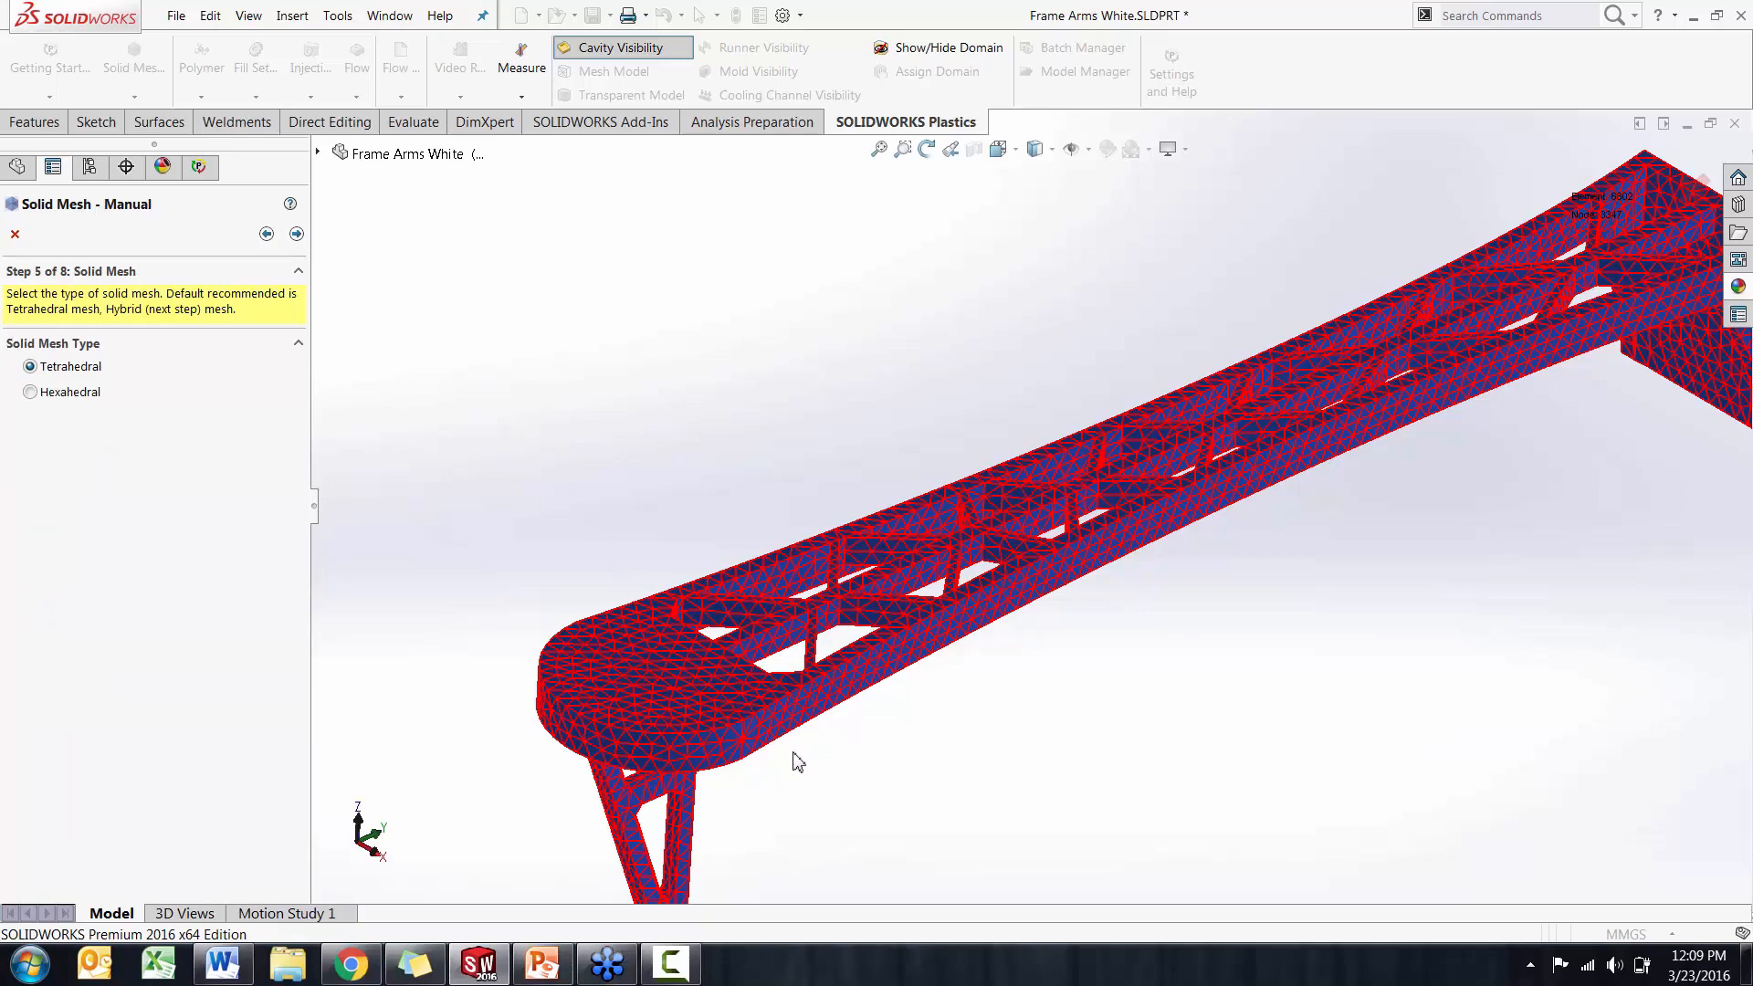
pyautogui.moveTo(829, 767); pyautogui.dragTo(834, 728, button='middle')
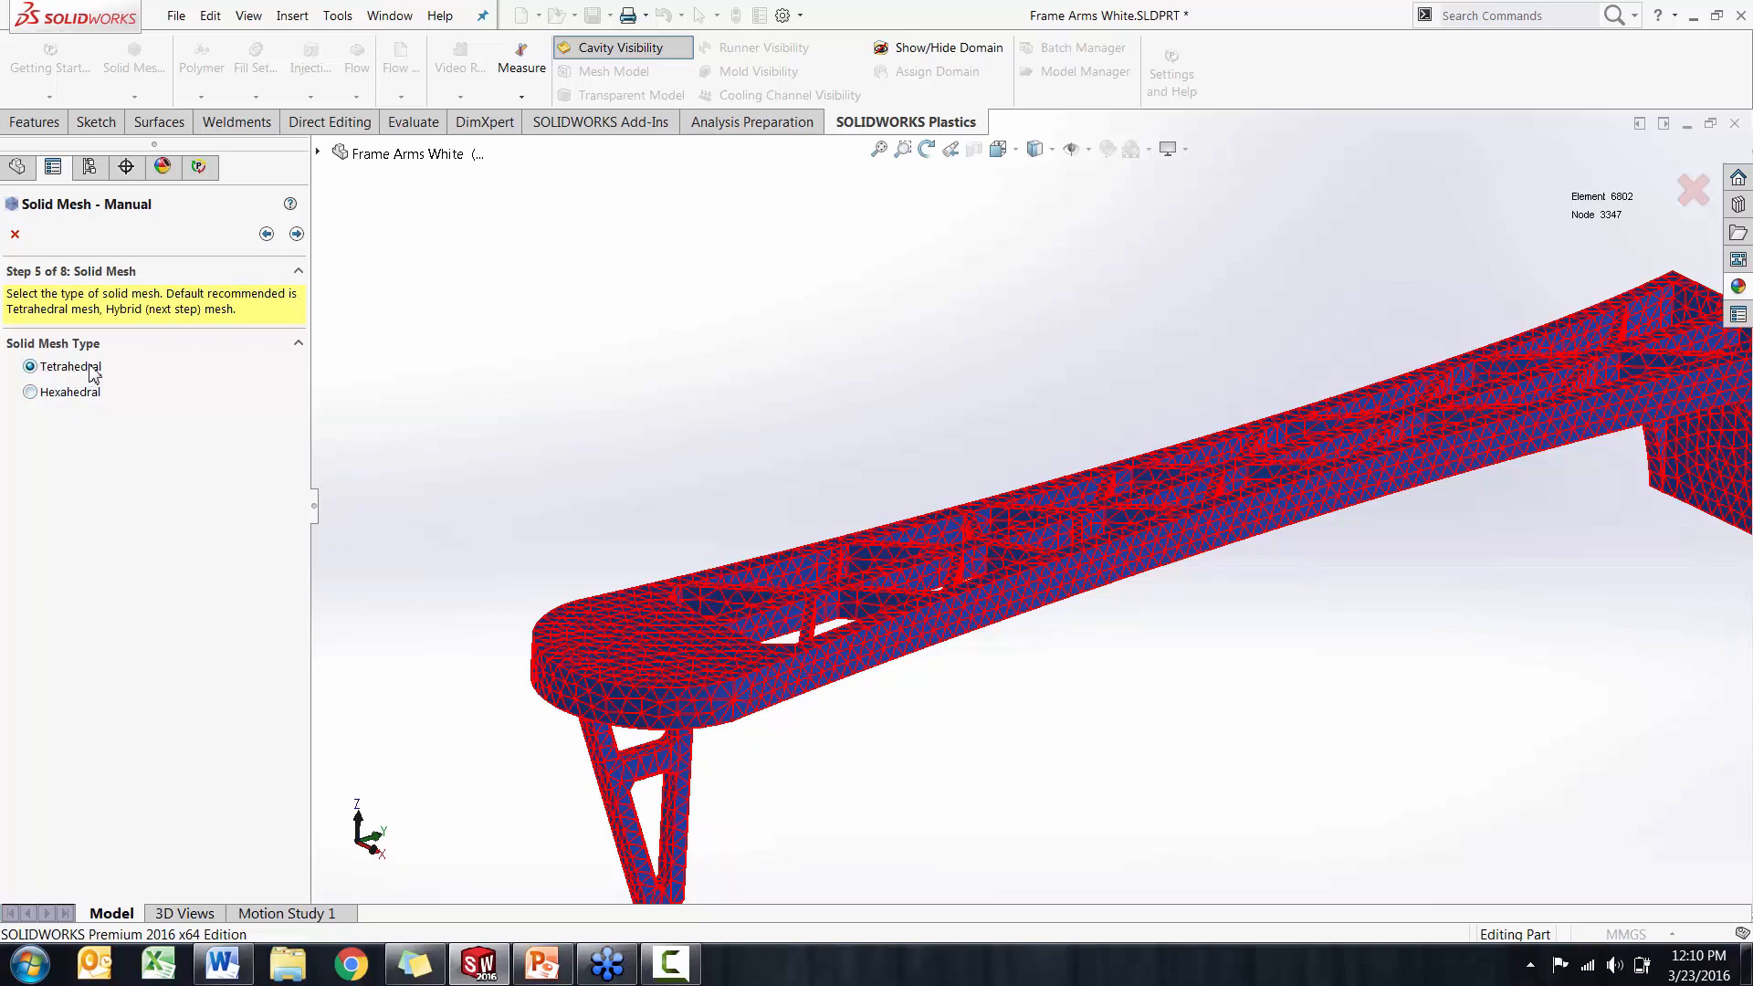
pyautogui.click(295, 234)
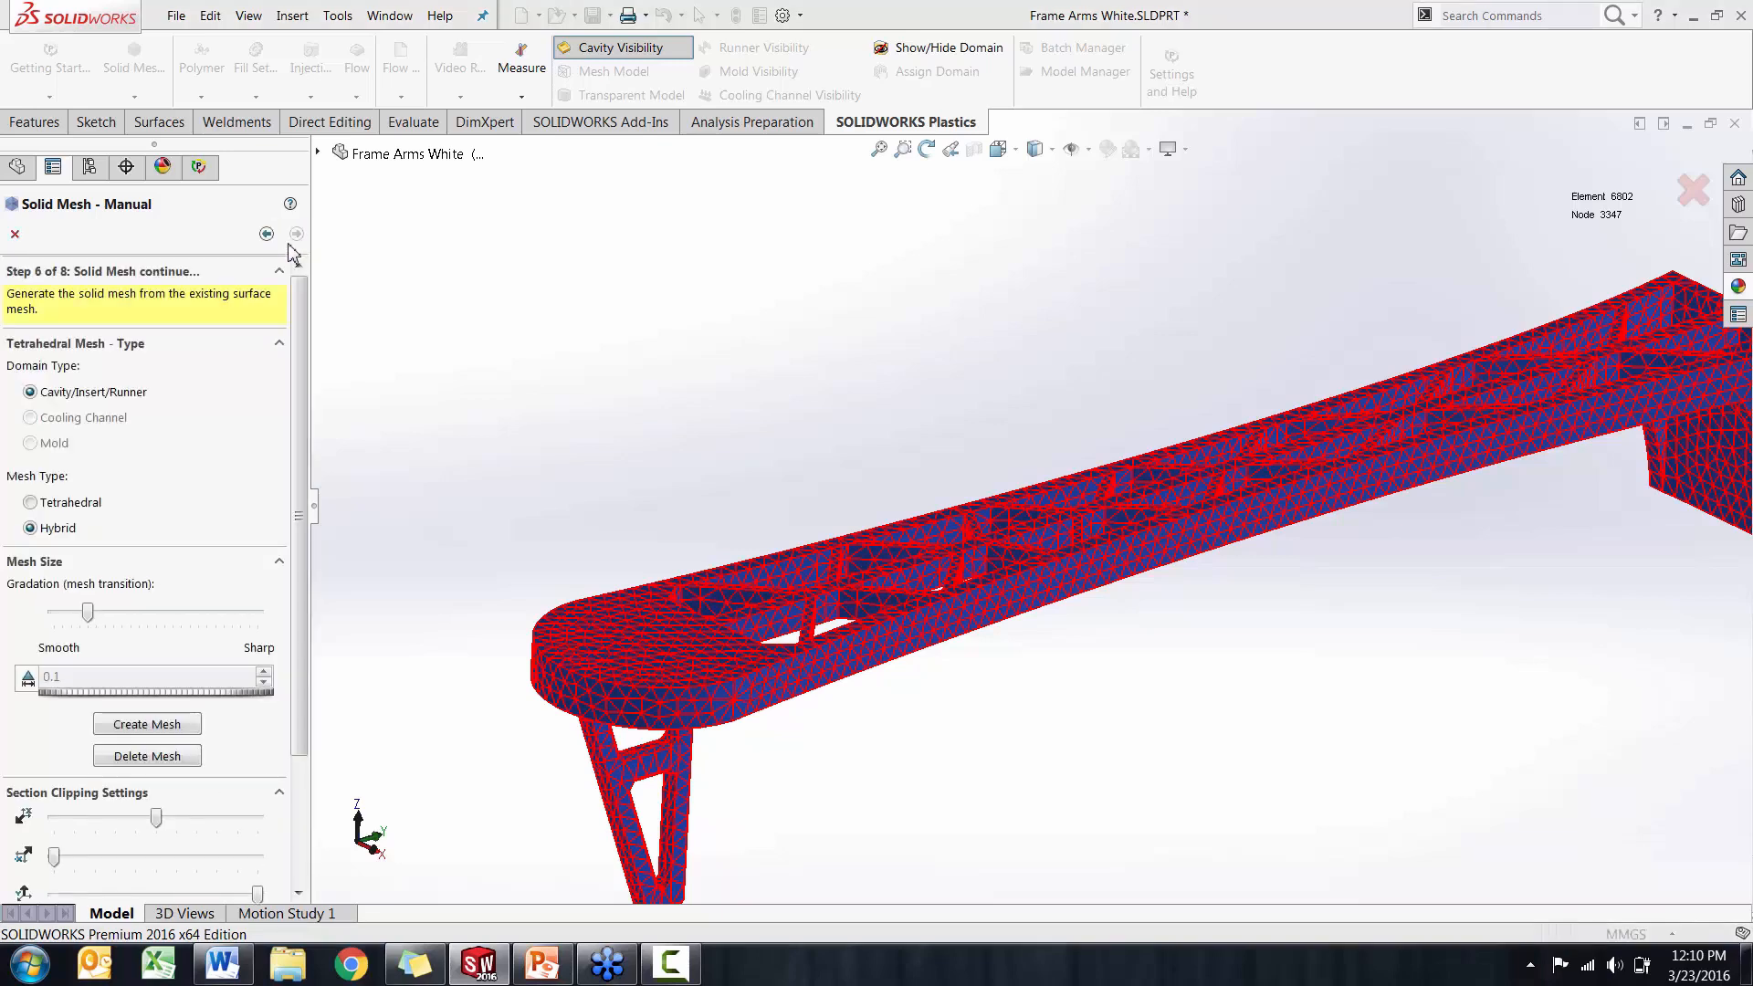
# Create the cavity's solid mesh with the Hybrid type and the preset gradation, and inspect the sectioned elements near the arm's foot
pyautogui.scroll(-2, 301, 365)
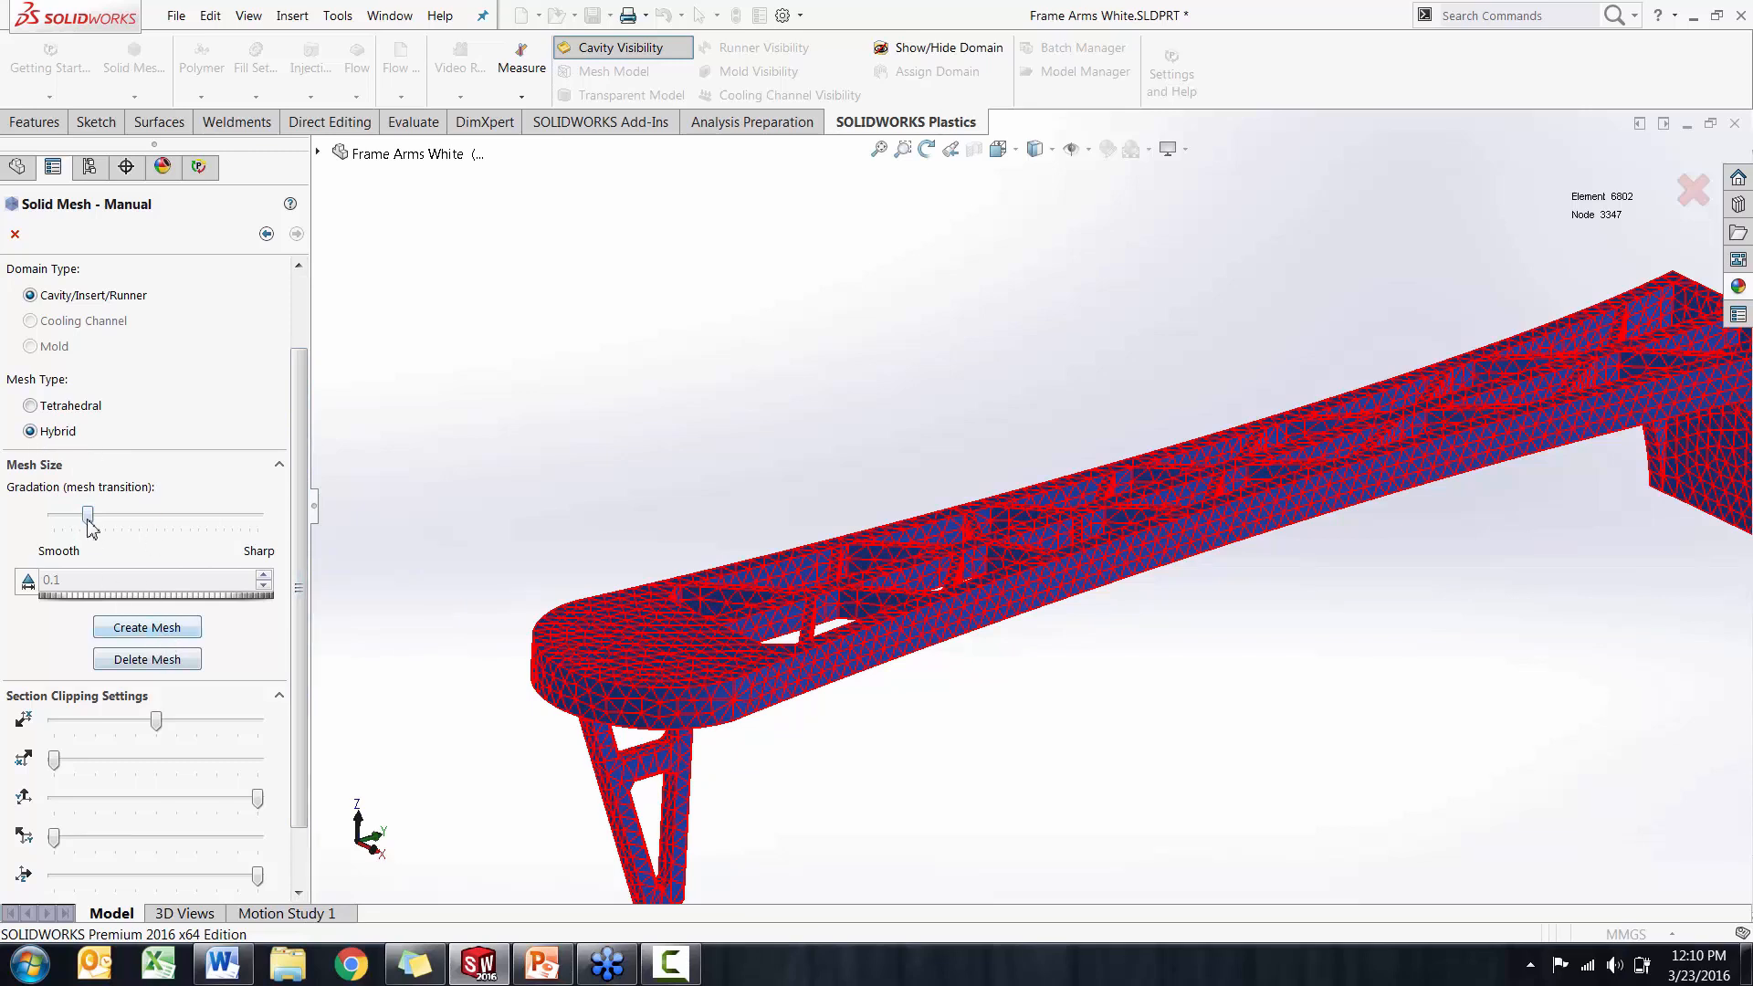
pyautogui.click(146, 630)
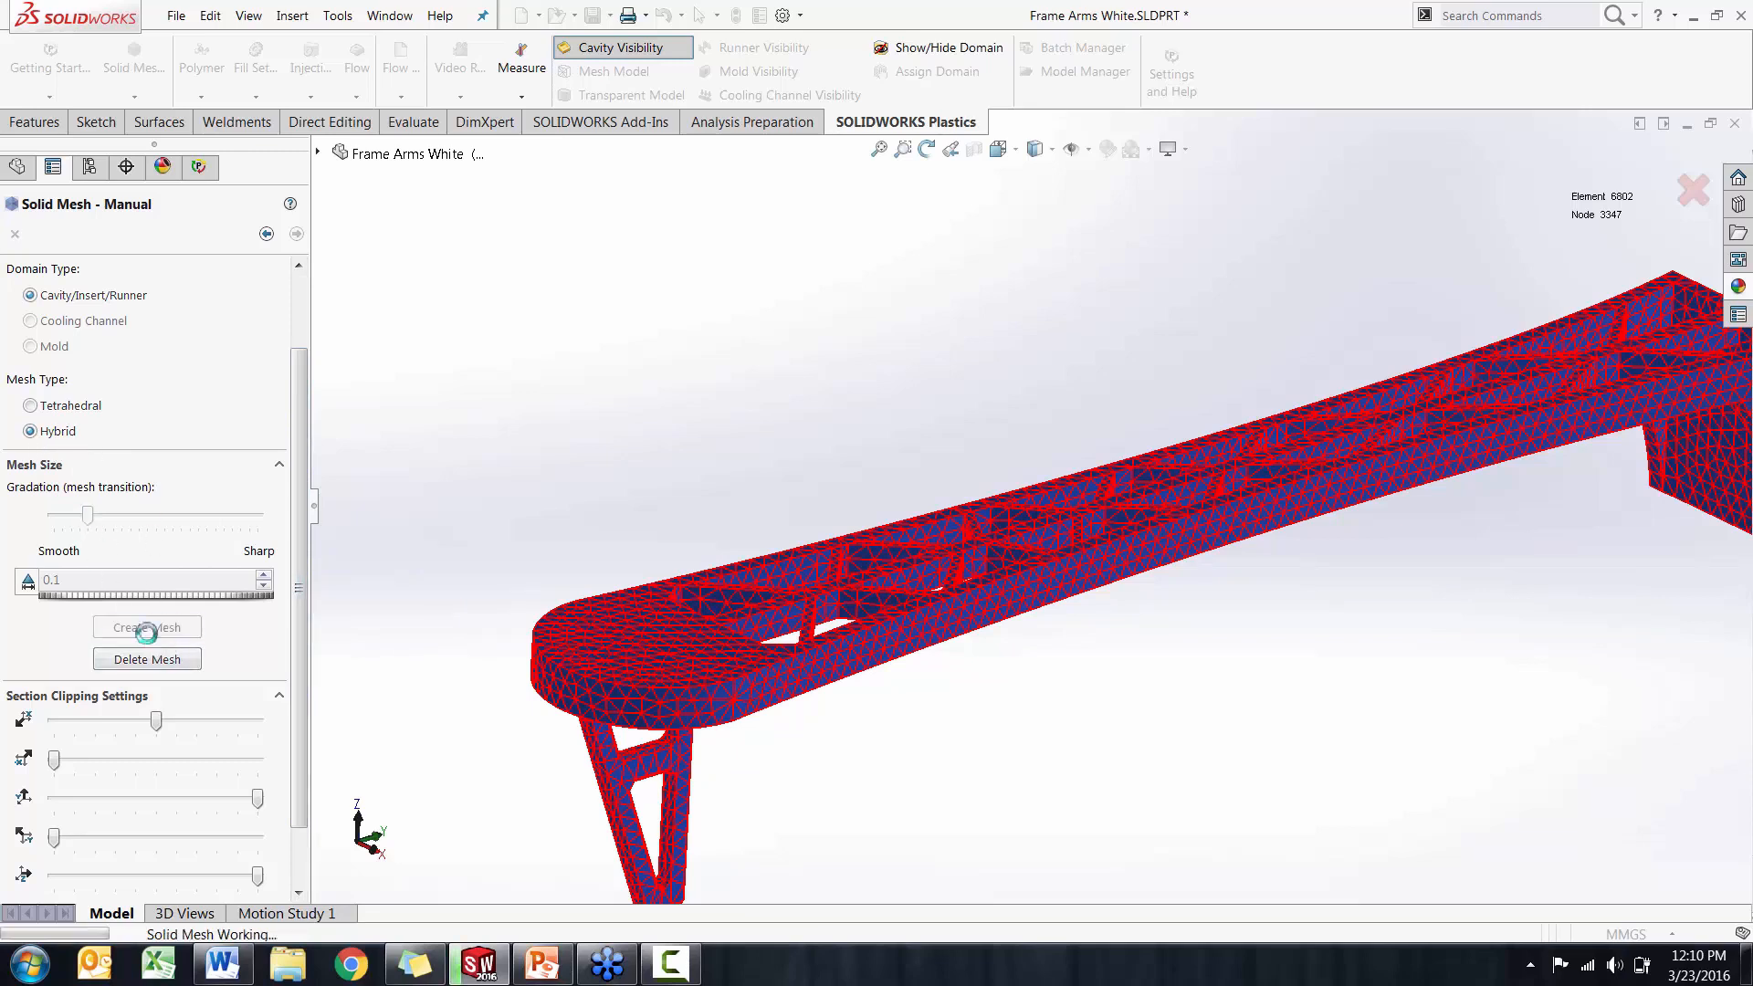
pyautogui.moveTo(678, 592); pyautogui.dragTo(530, 527, button='middle')
pyautogui.scroll(-5, 617, 528)
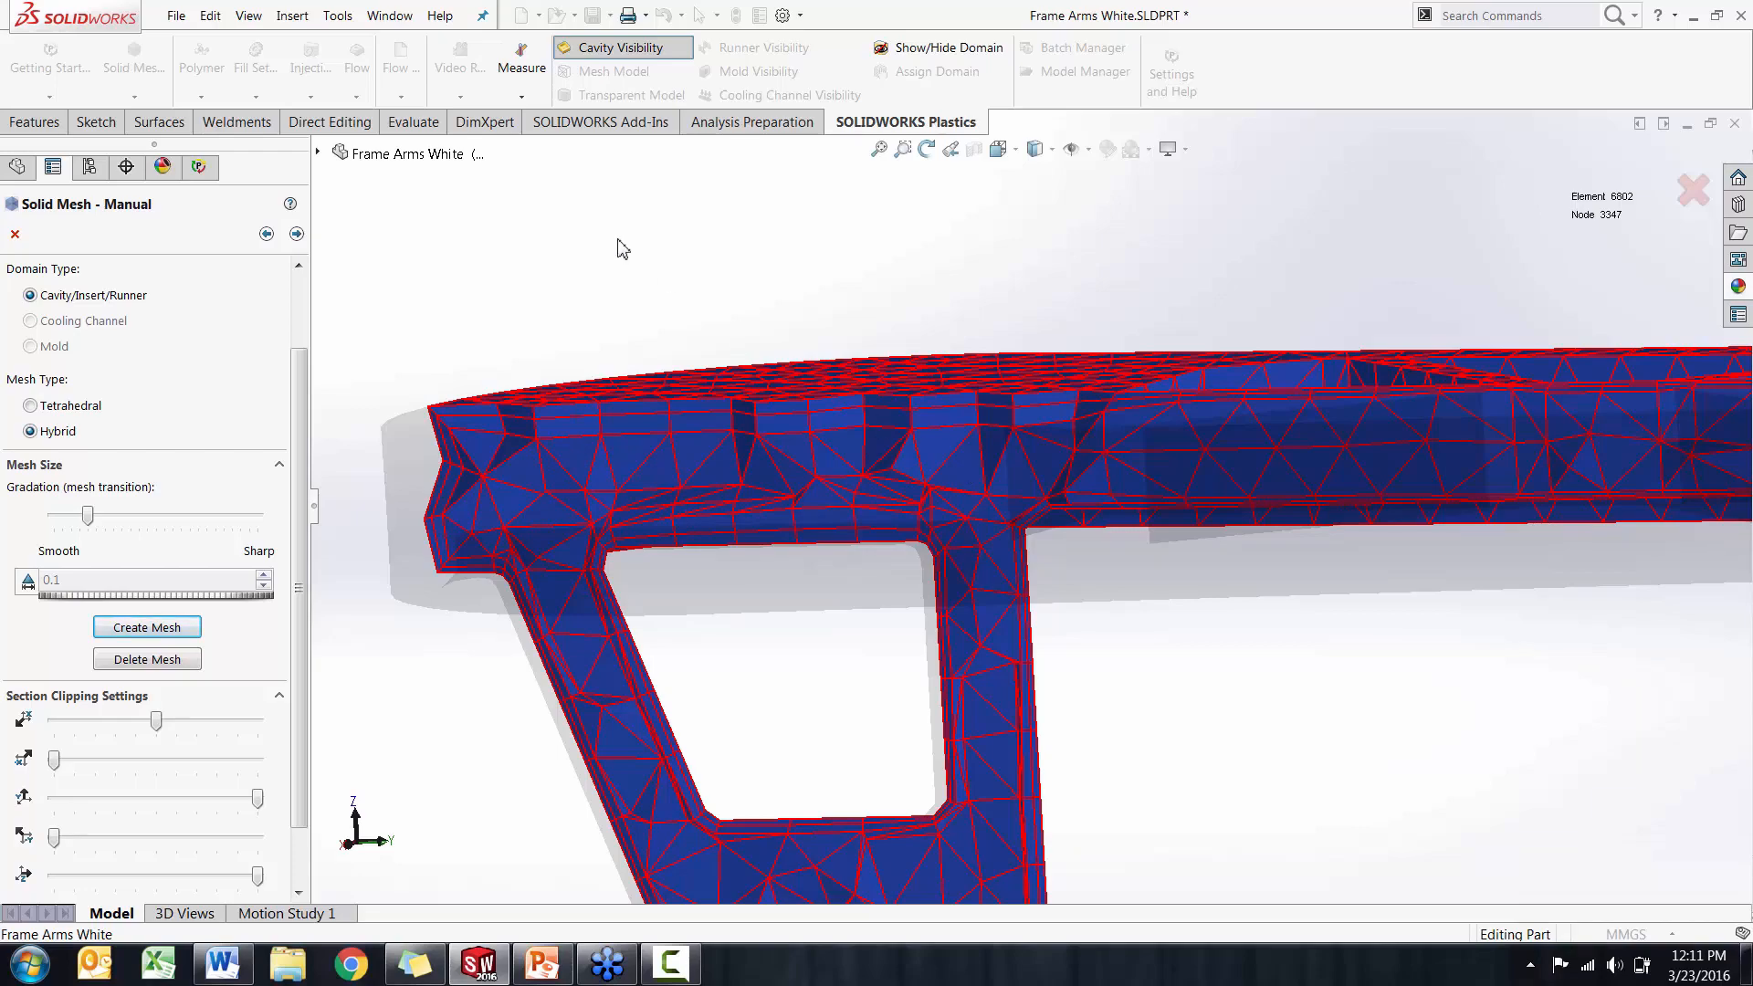
pyautogui.moveTo(623, 252); pyautogui.dragTo(908, 433, button='middle')
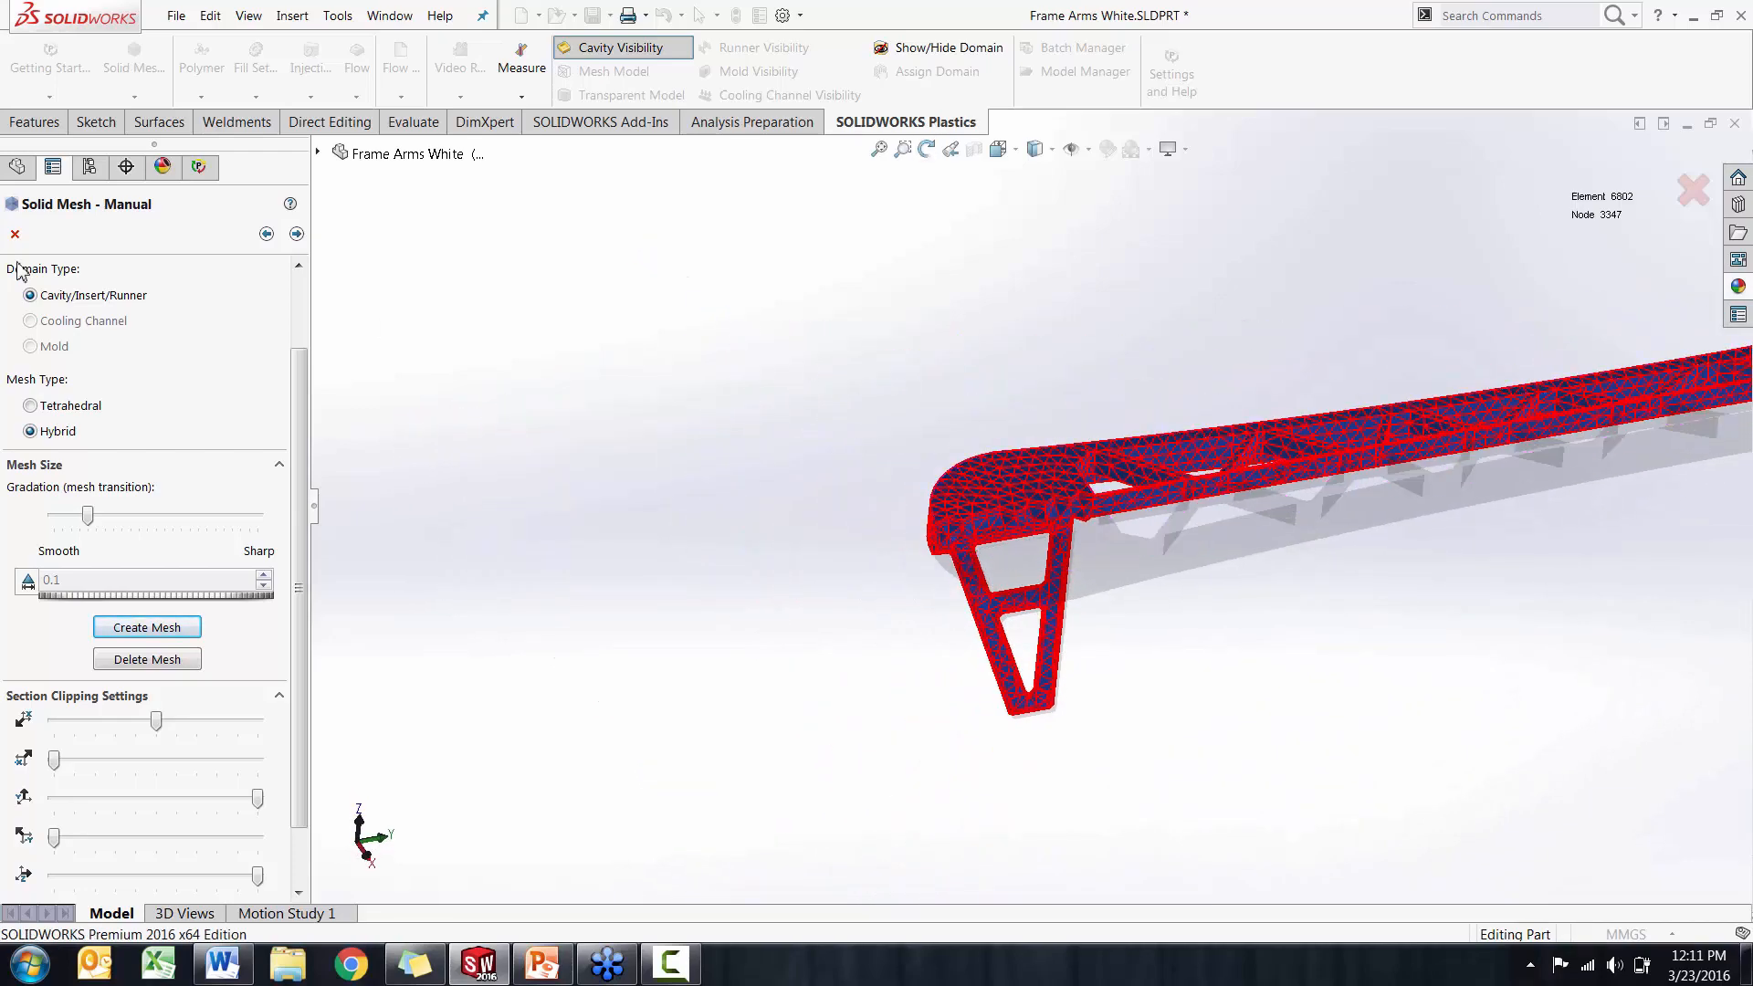
# Go through the section clipping and solid mesh quality stages without changes and accept the finished solid mesh
pyautogui.click(297, 234)
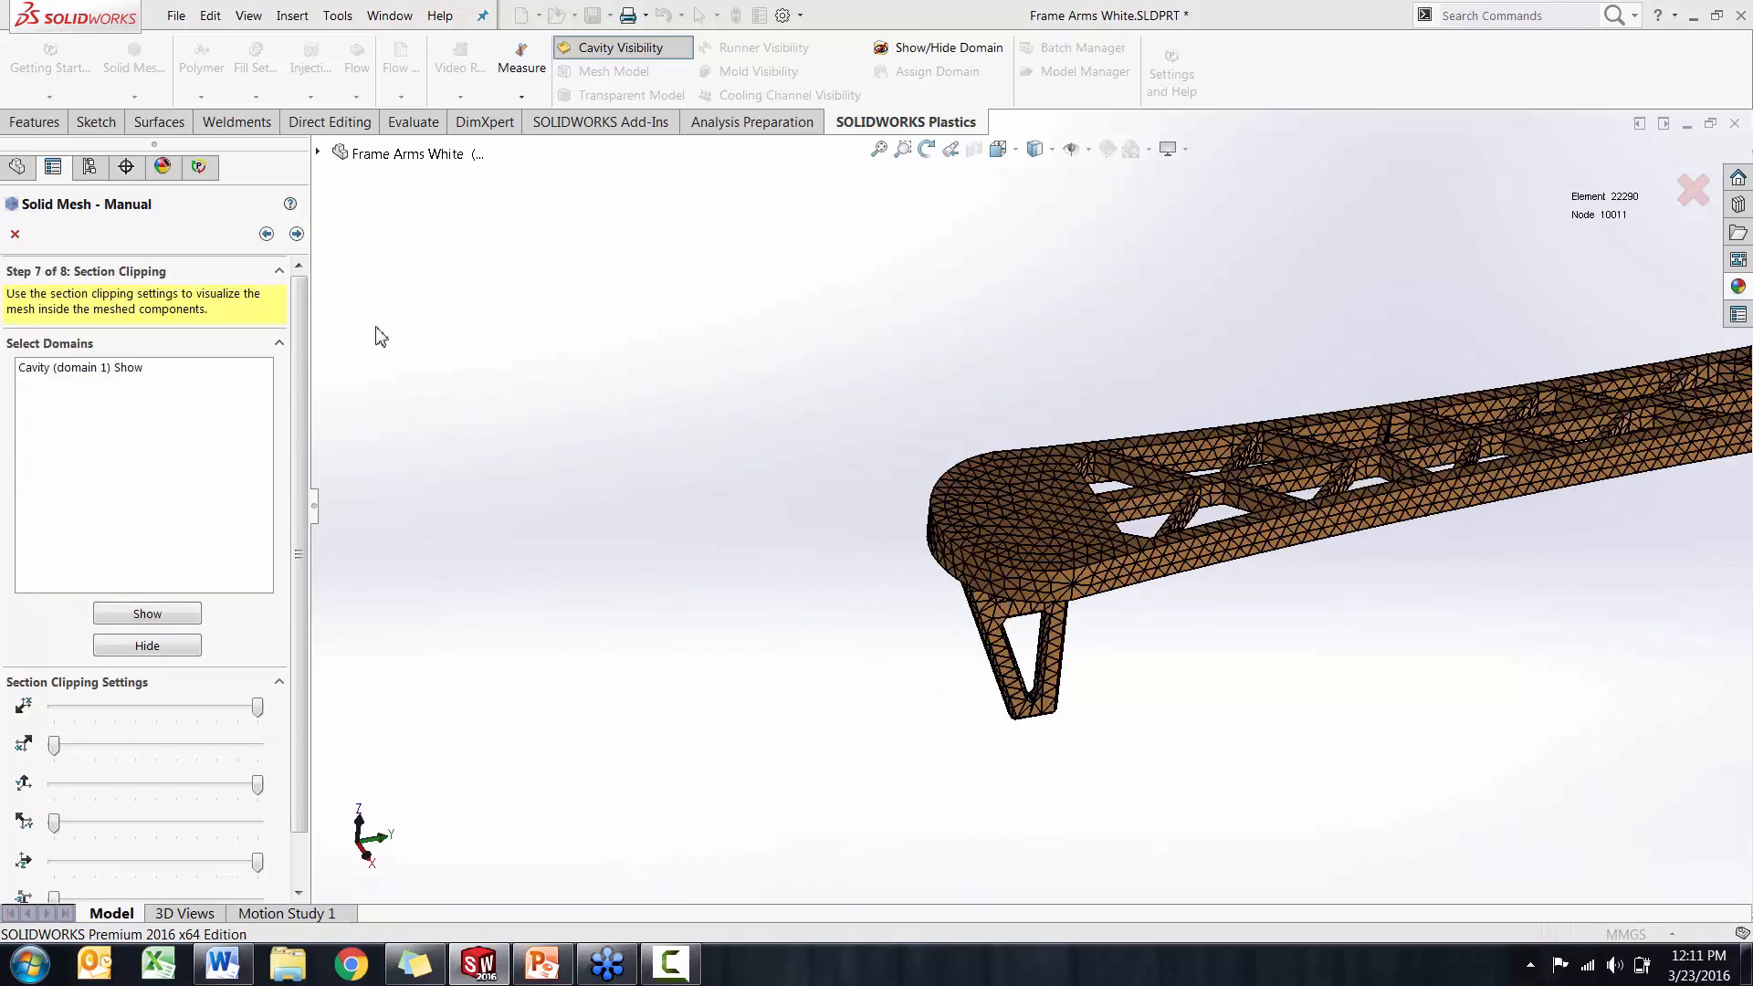
pyautogui.click(297, 233)
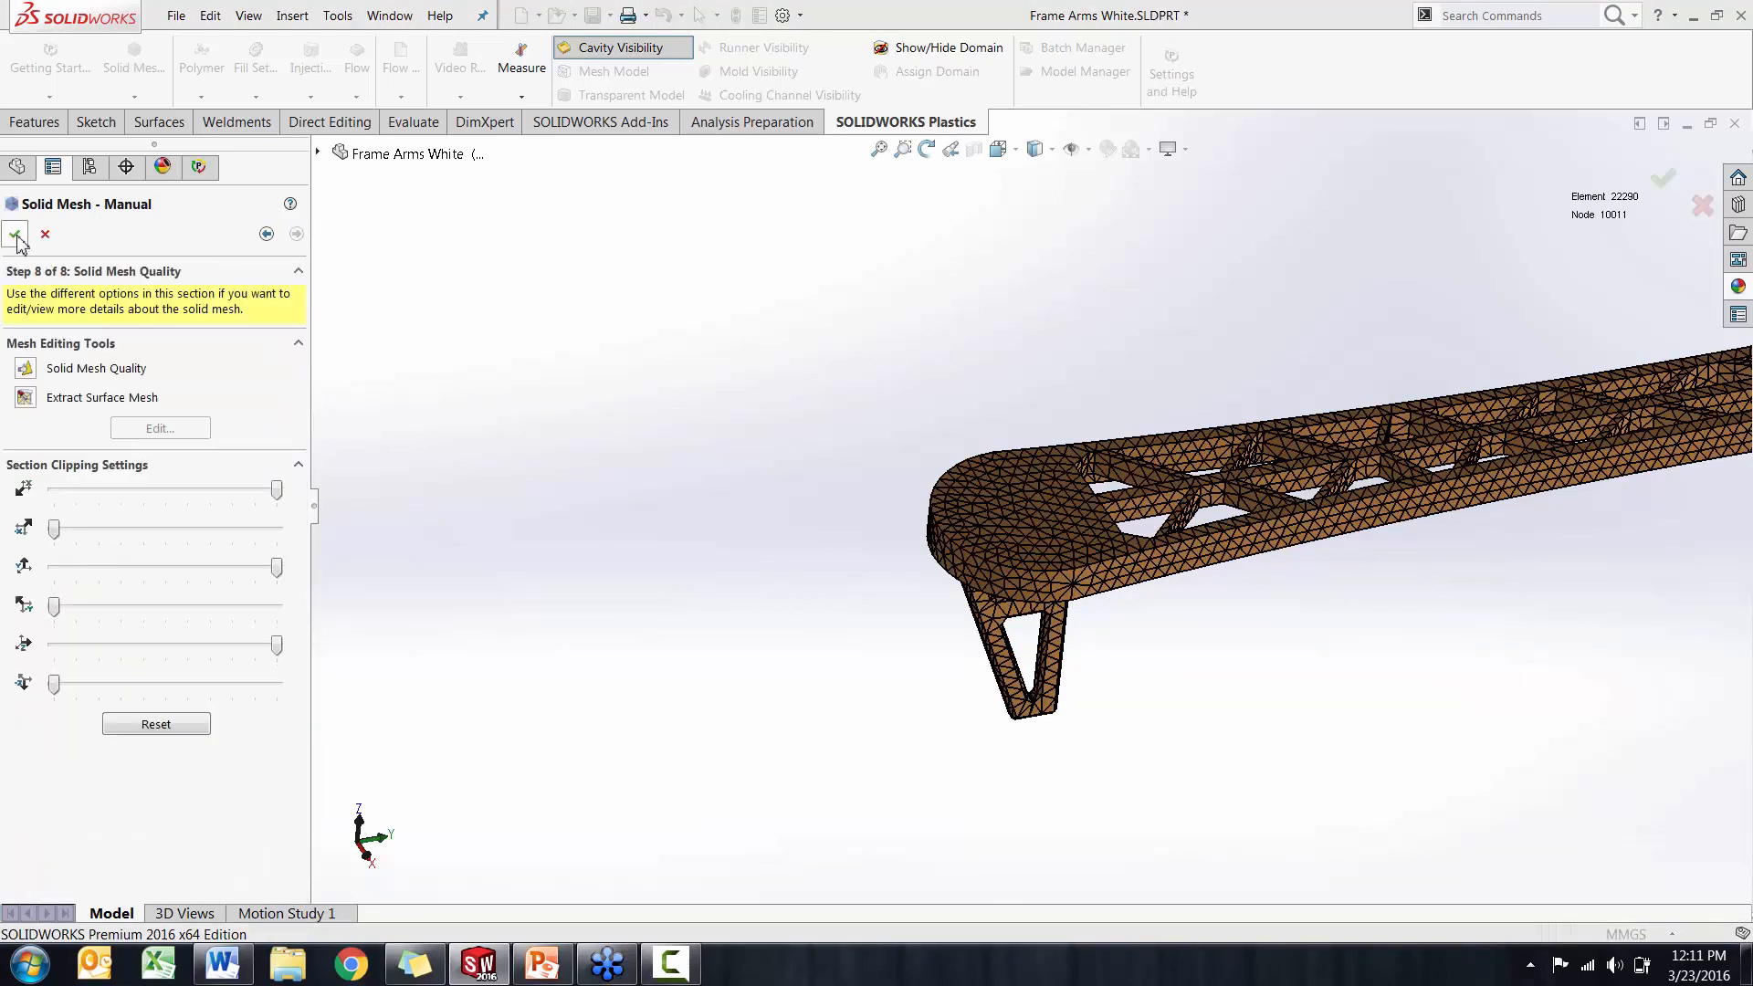
pyautogui.click(16, 236)
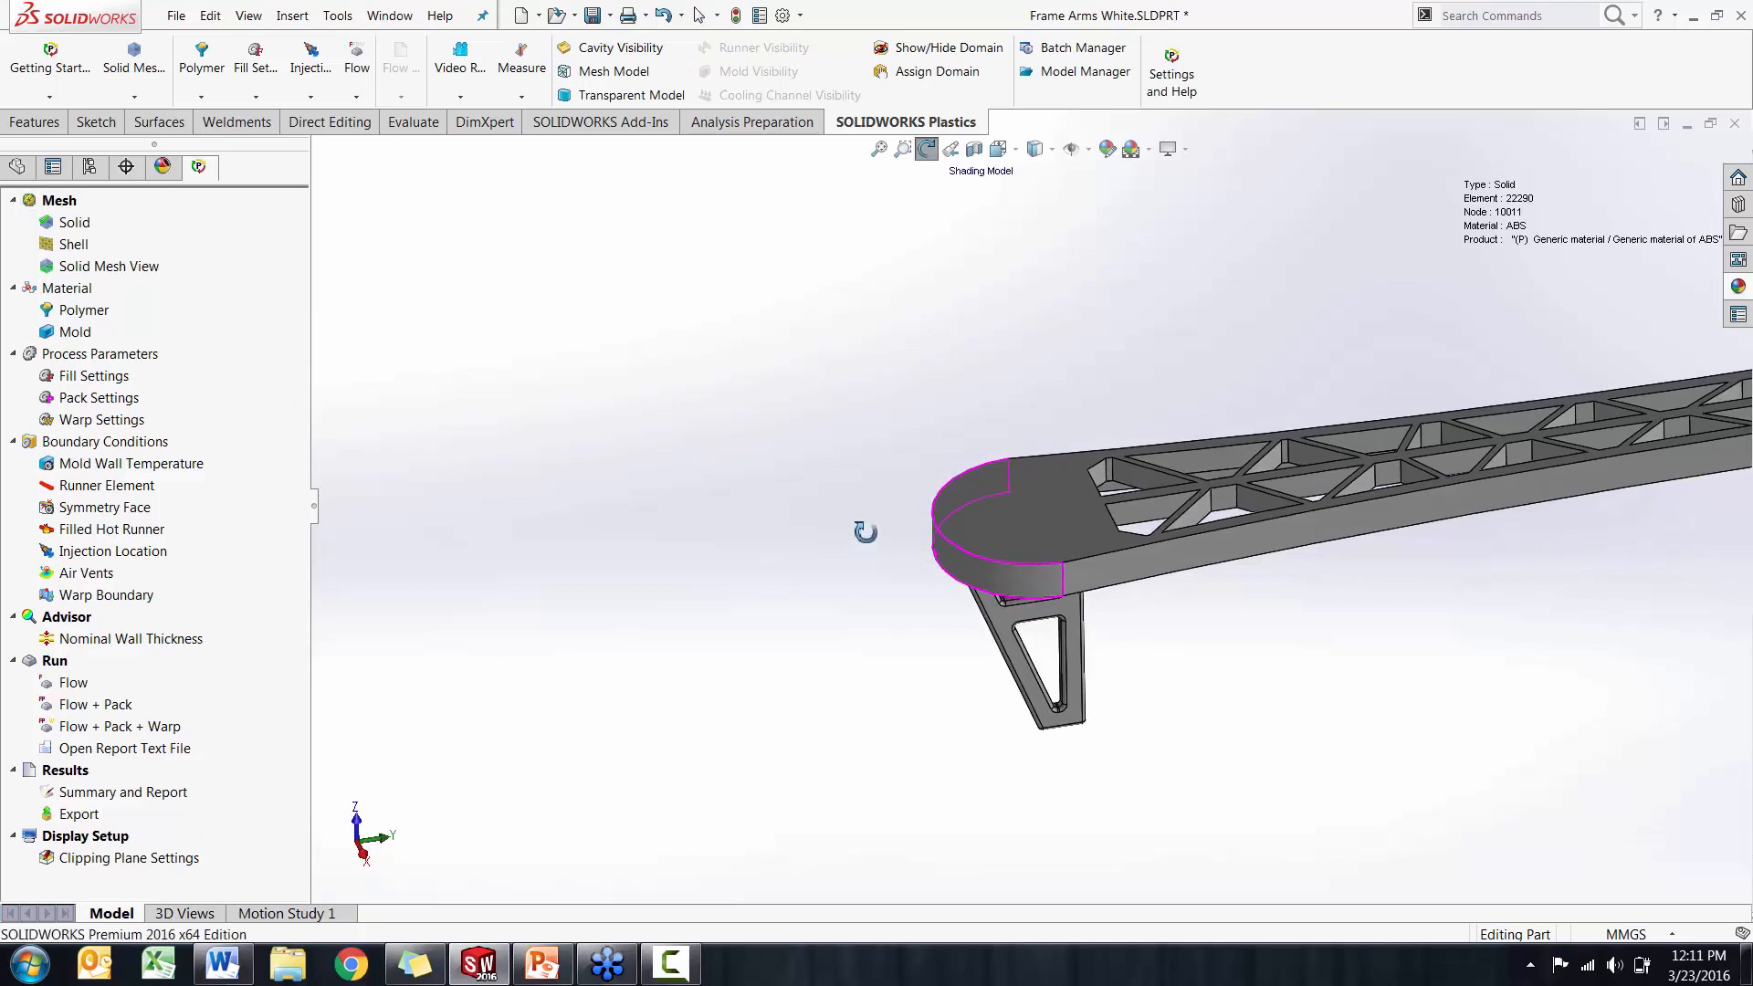
# Display the mesh model of the frame arm and check it from the side and at an angle
pyautogui.moveTo(864, 531); pyautogui.dragTo(944, 549)
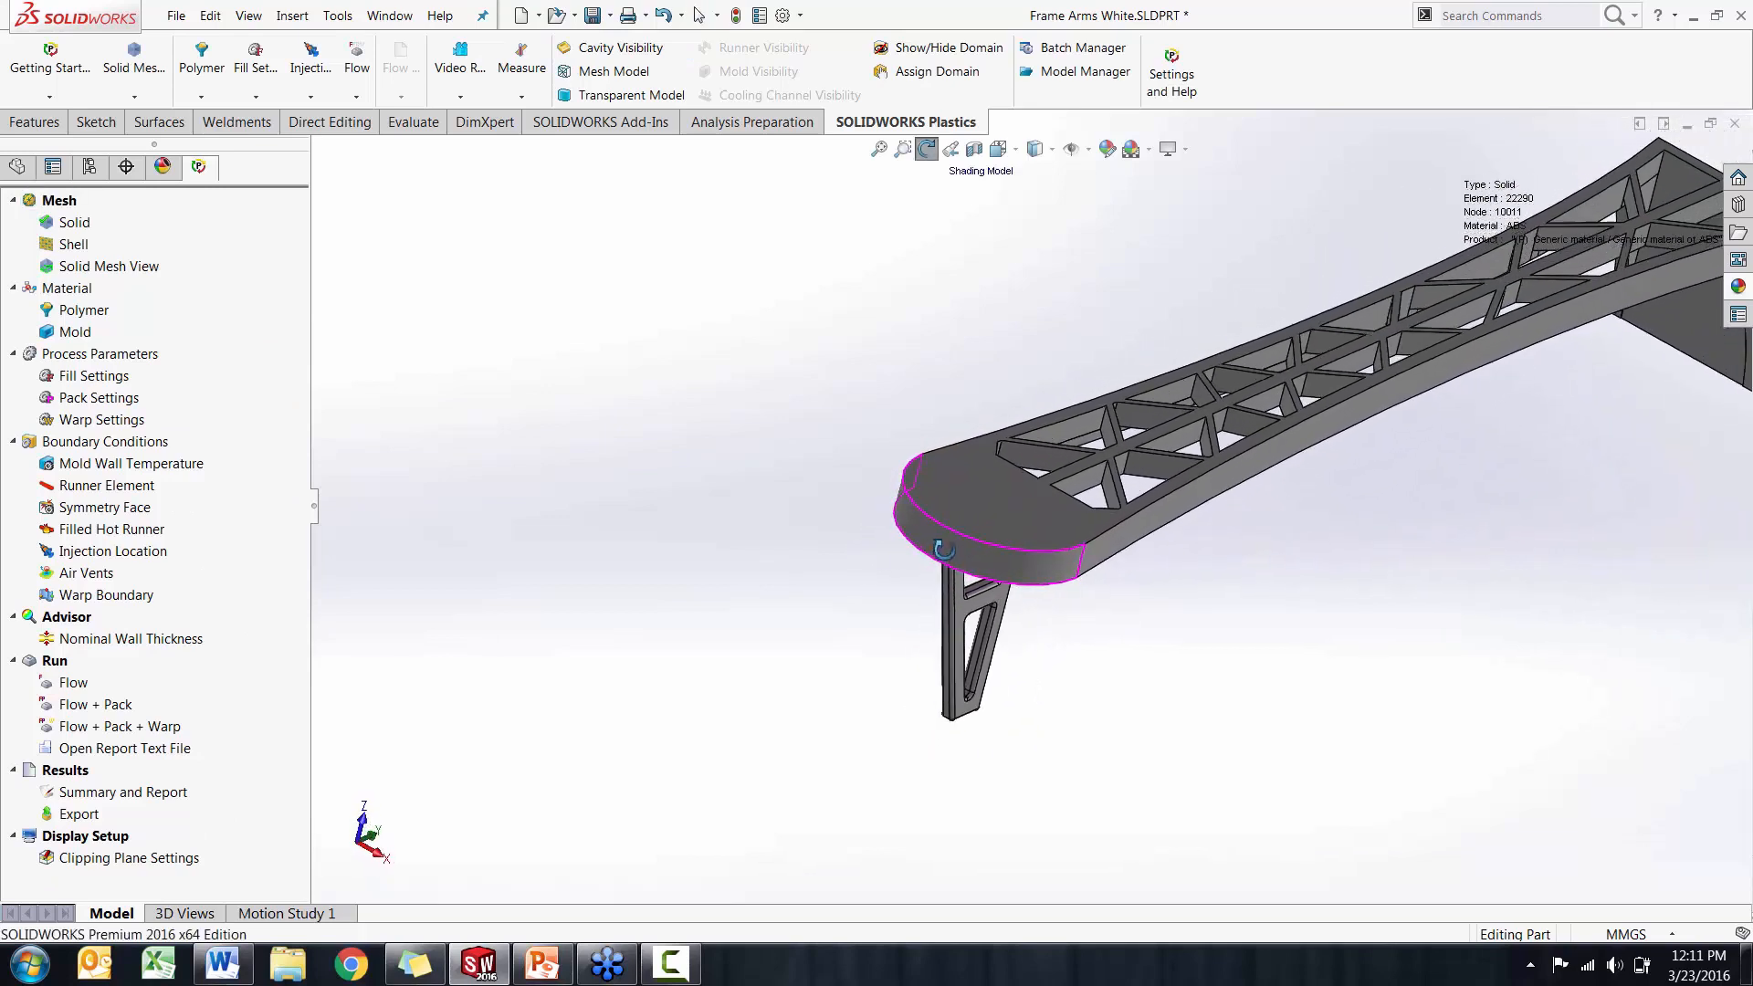
pyautogui.moveTo(944, 549); pyautogui.dragTo(933, 546, button='middle')
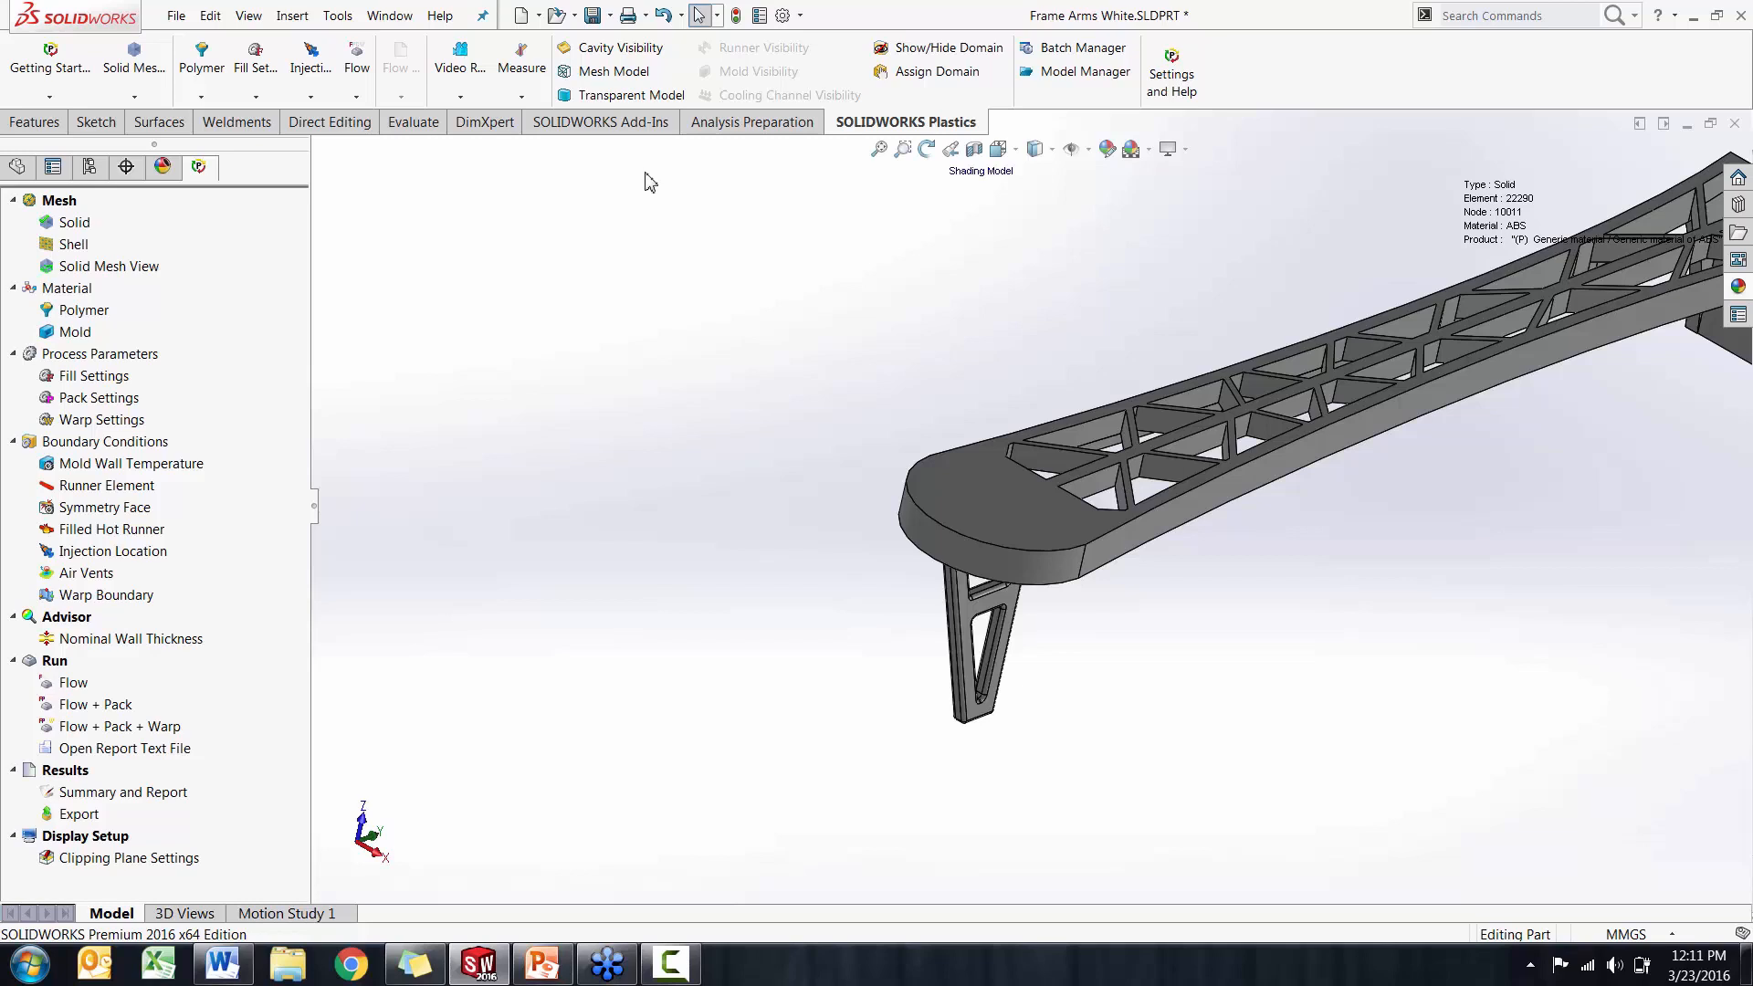
pyautogui.click(604, 80)
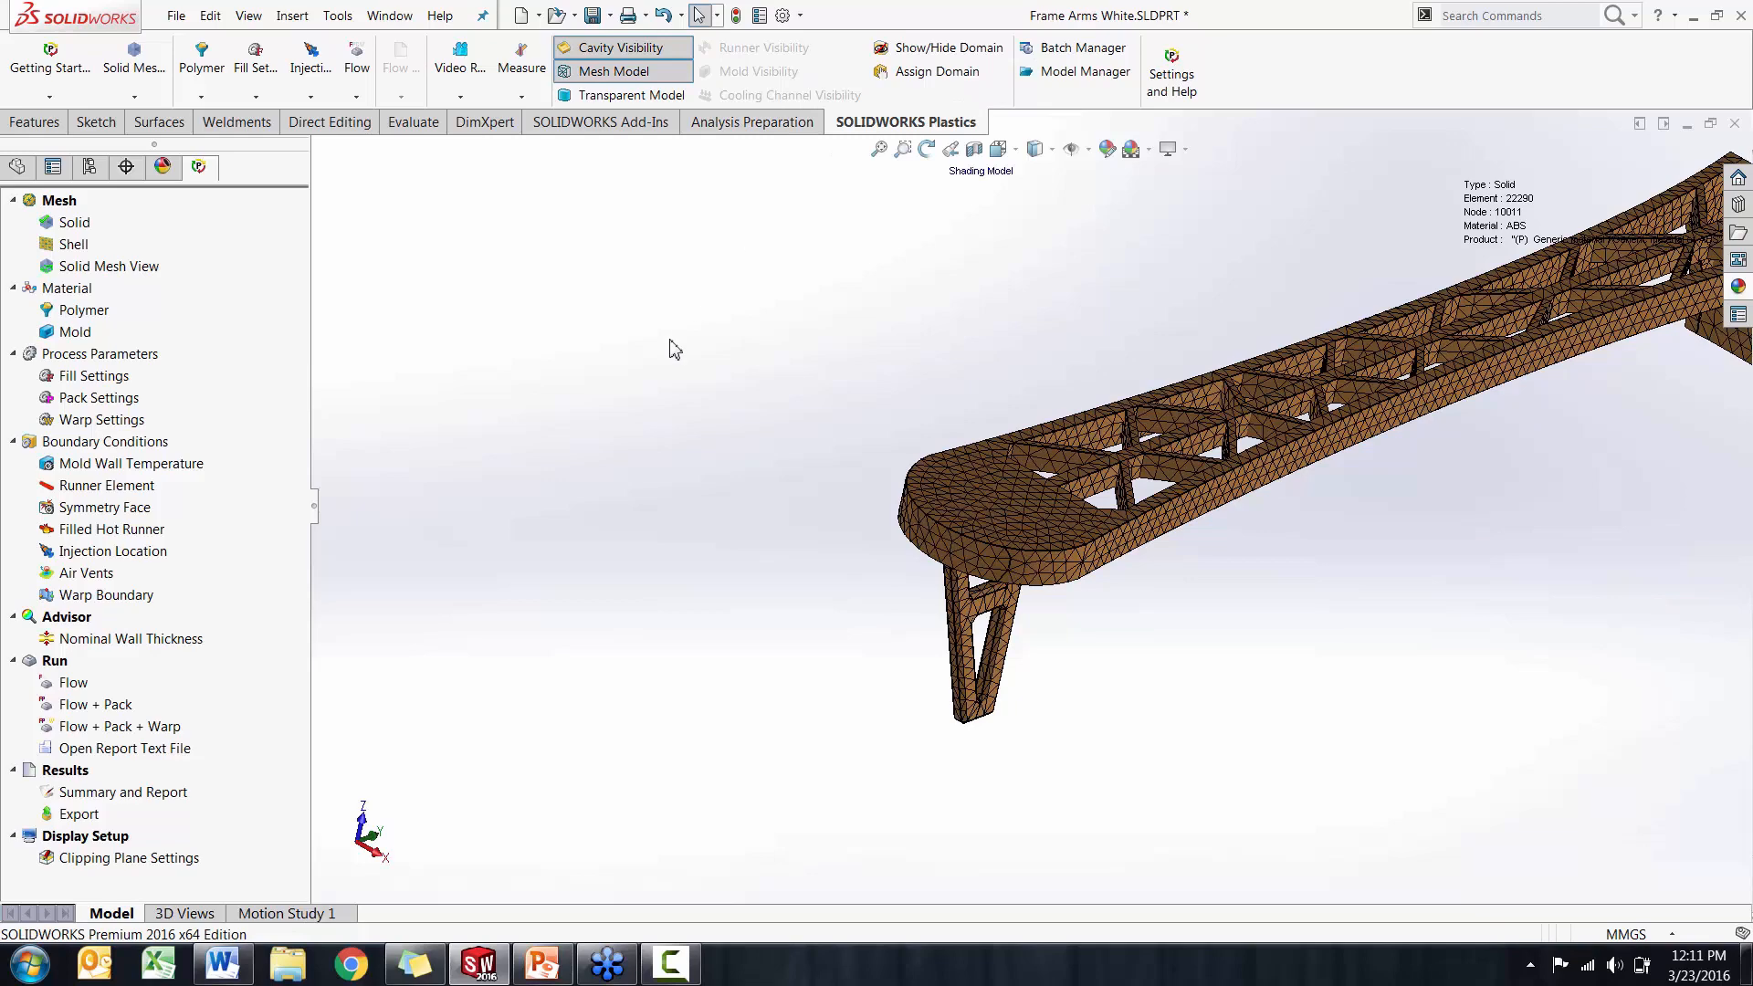
pyautogui.press('space')
pyautogui.click(1002, 525)
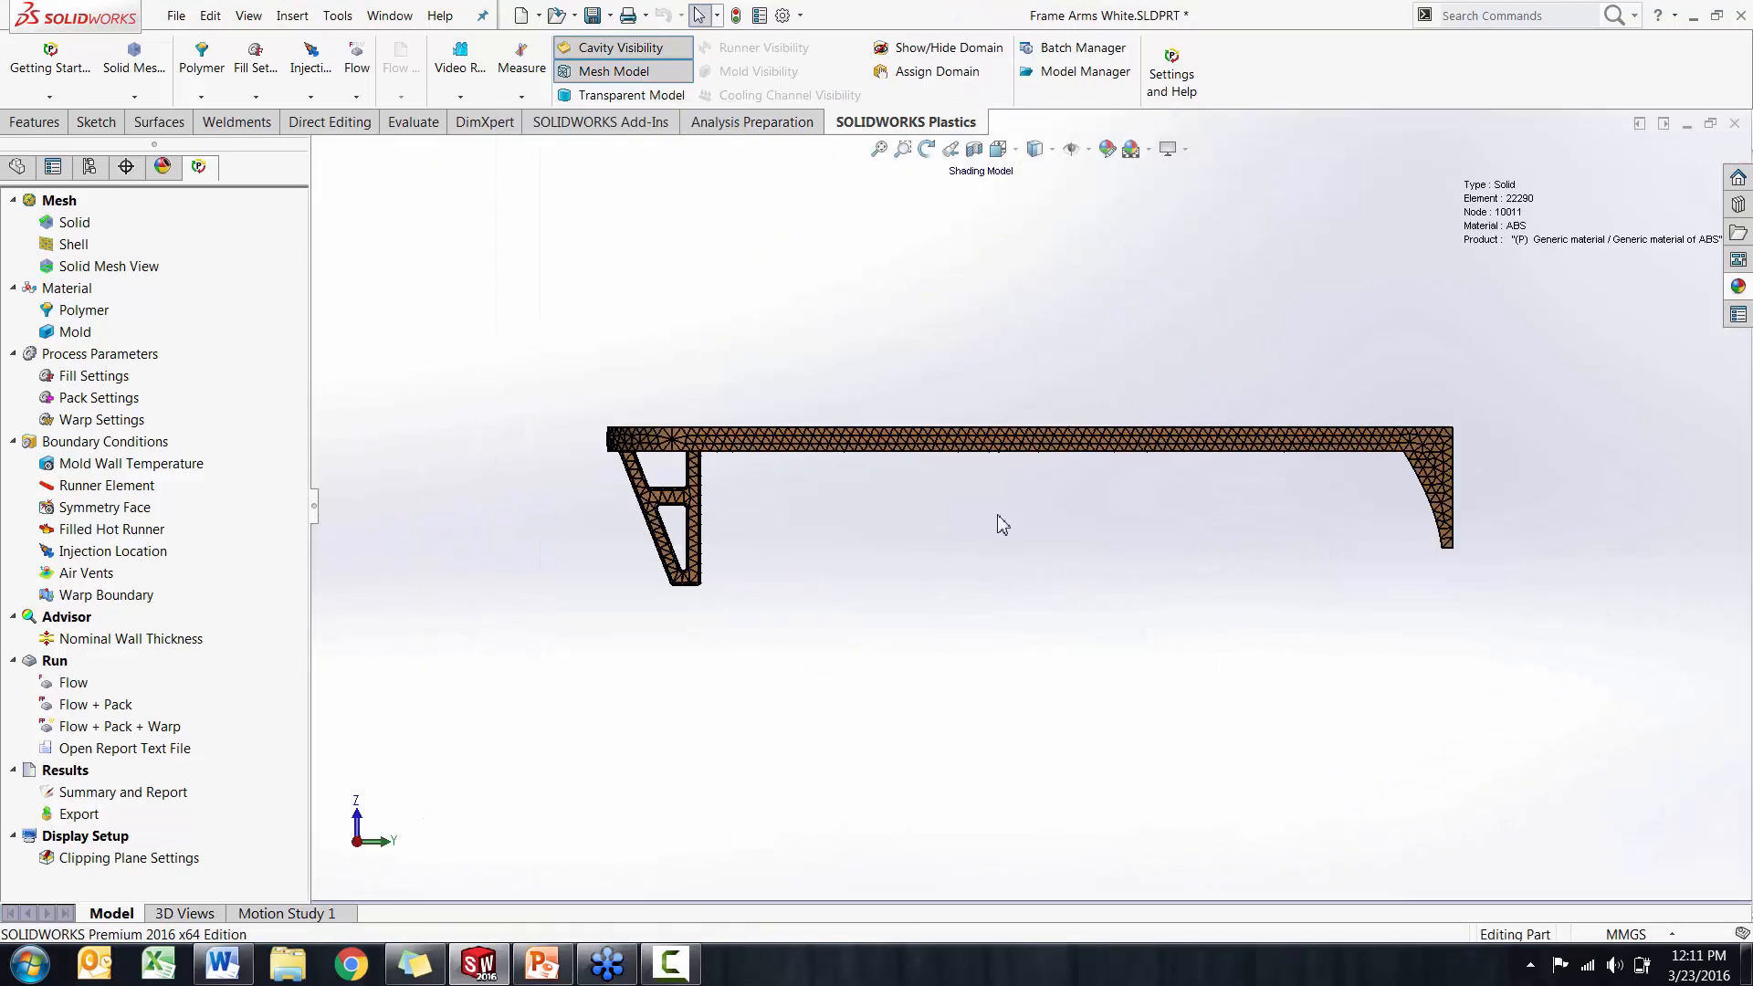
pyautogui.moveTo(837, 441); pyautogui.dragTo(908, 579, button='middle')
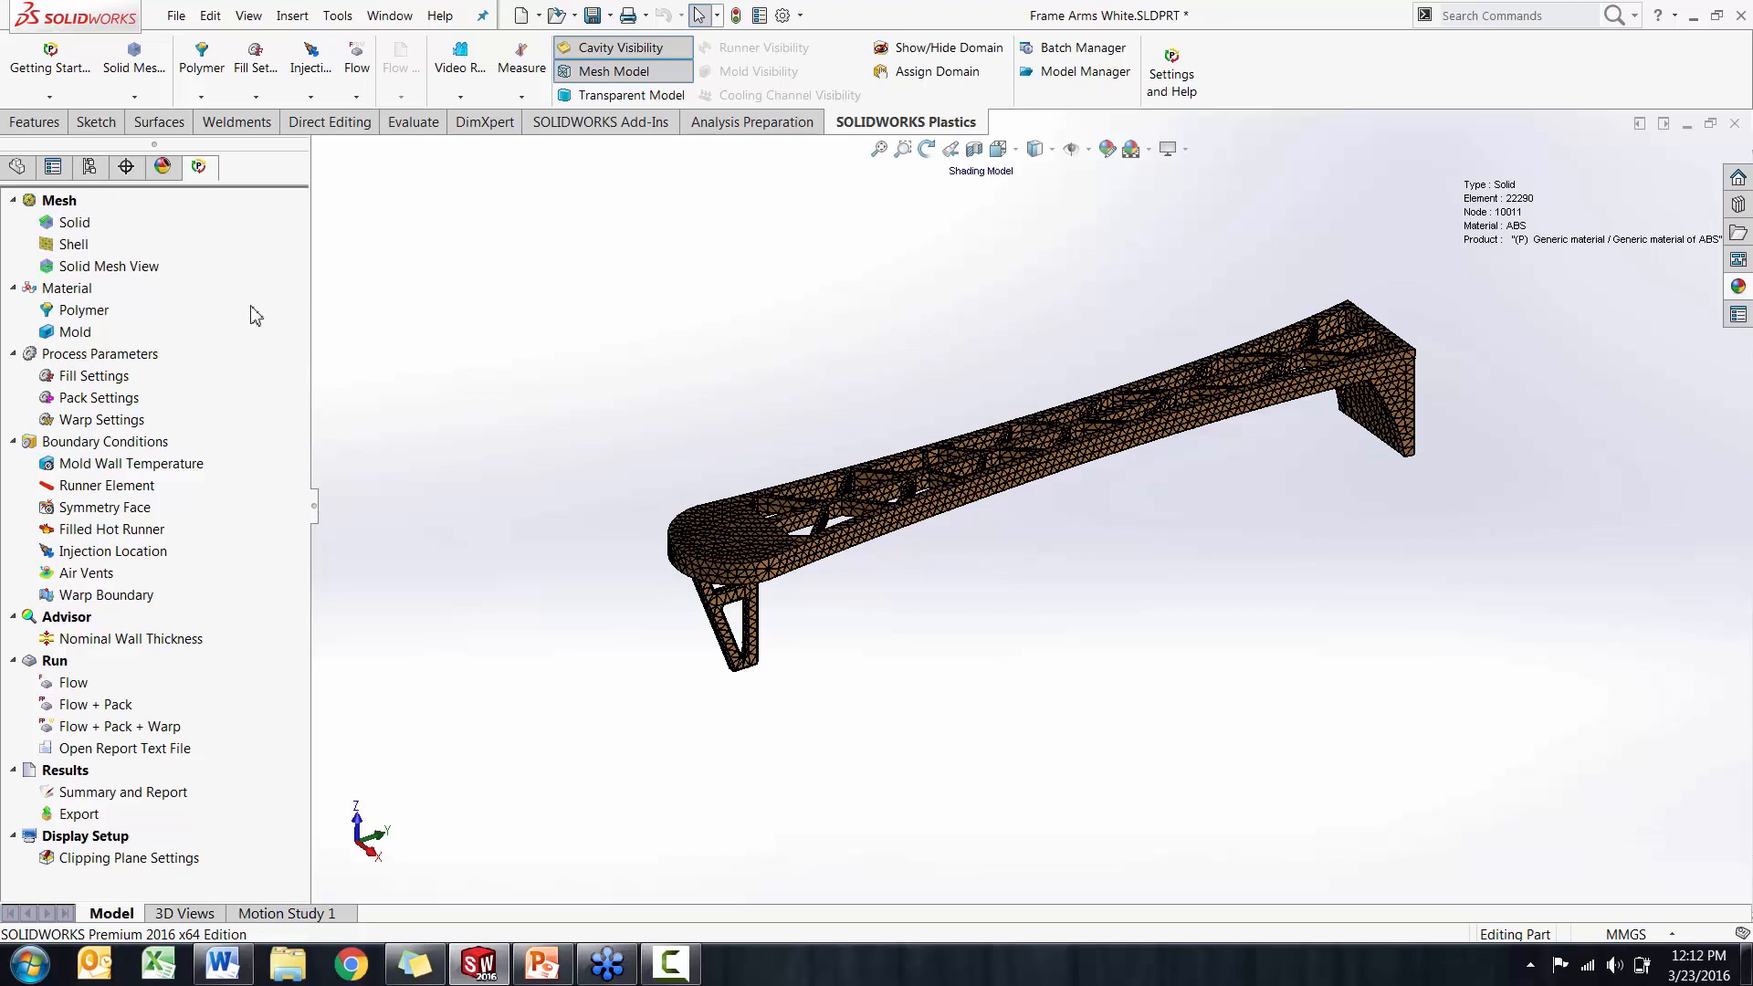
# Open the polymer database for the cavity and enlarge its window
pyautogui.click(87, 317)
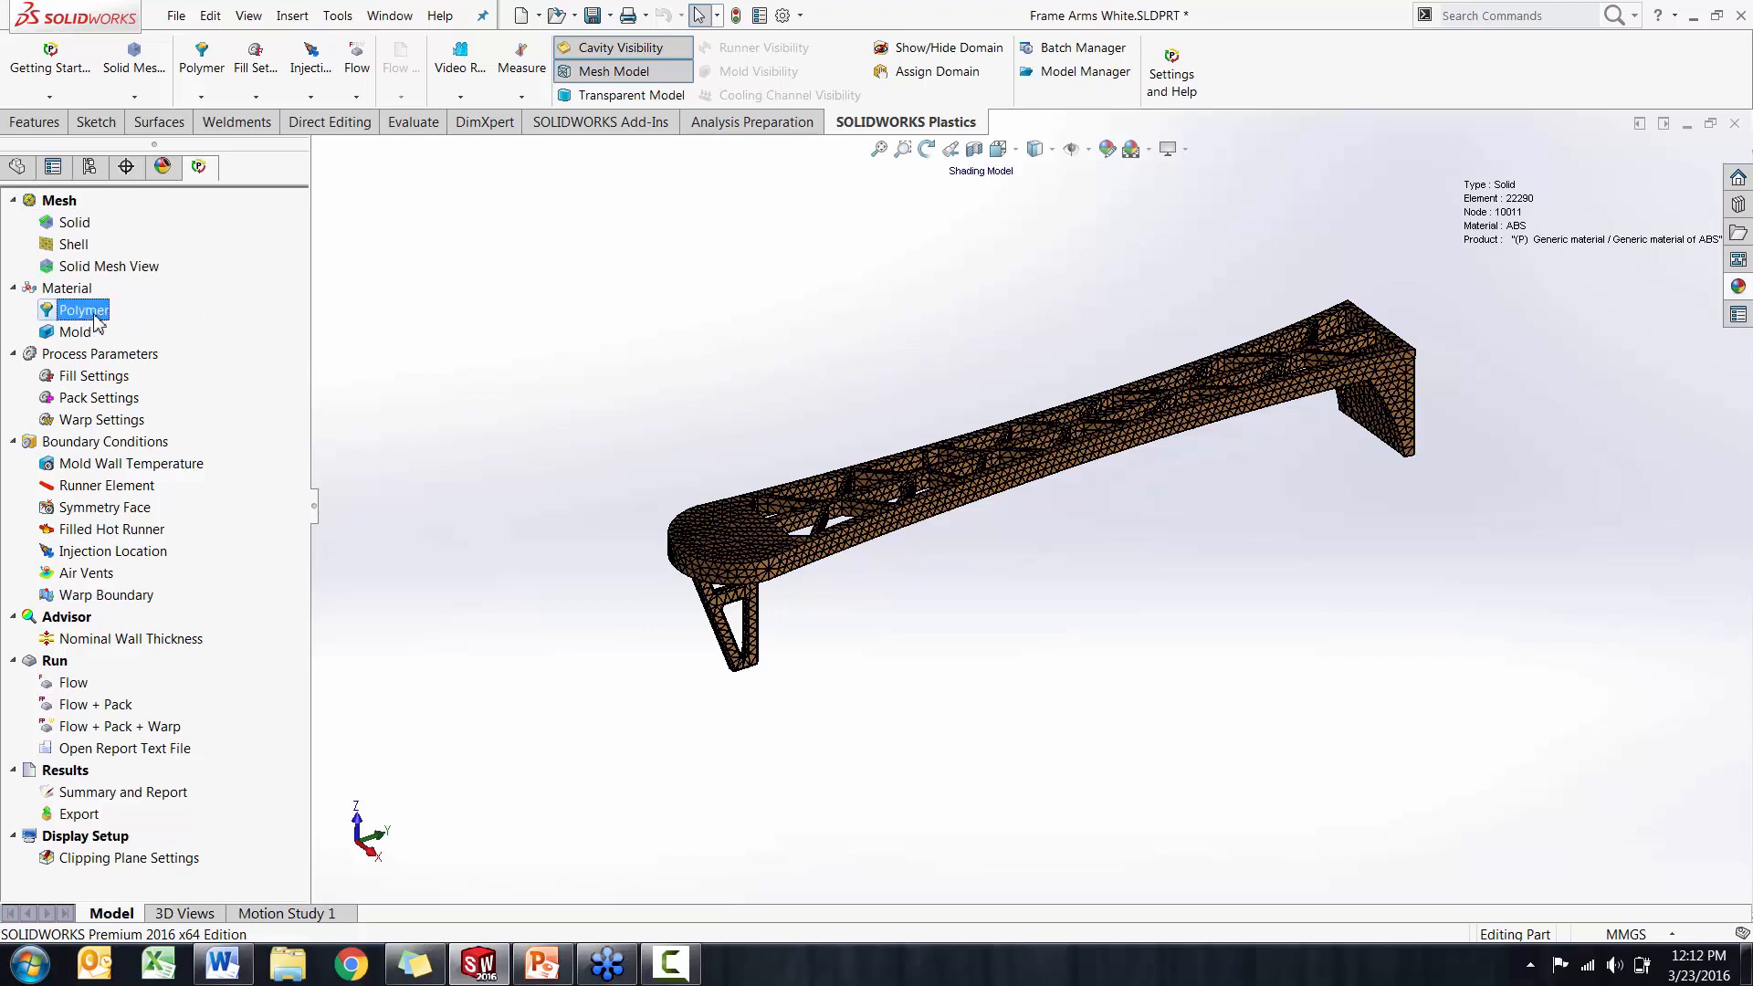
pyautogui.rightClick(94, 315)
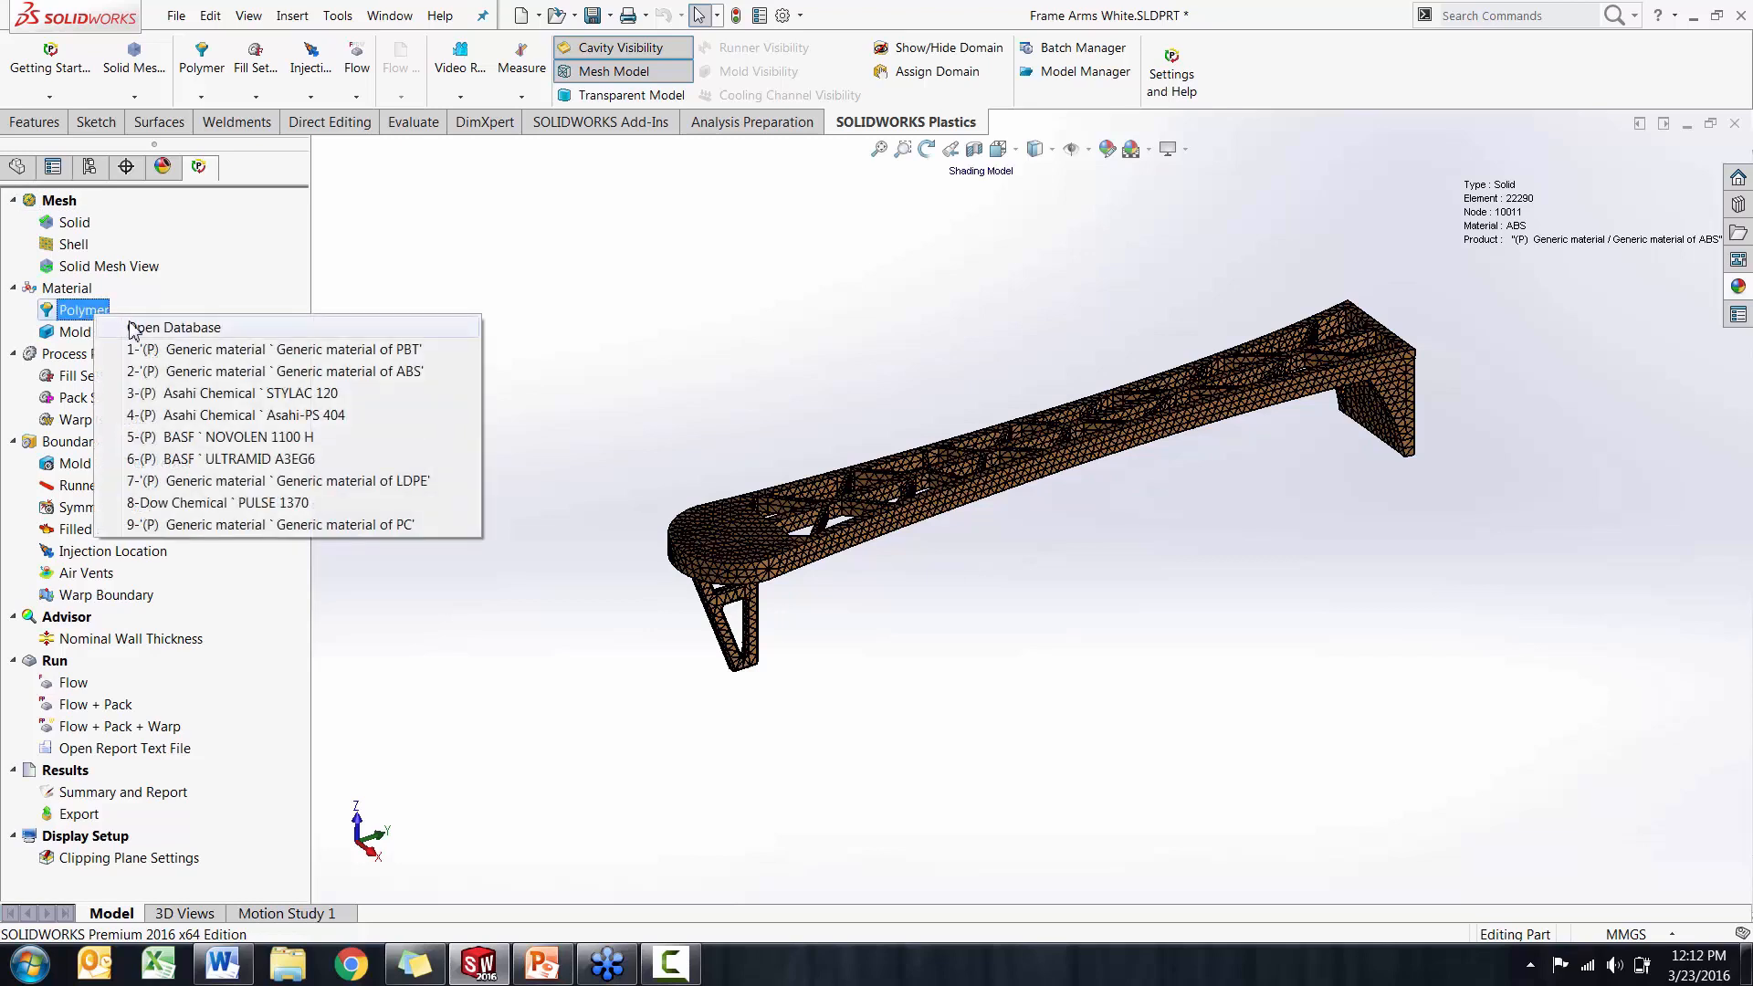
pyautogui.click(173, 327)
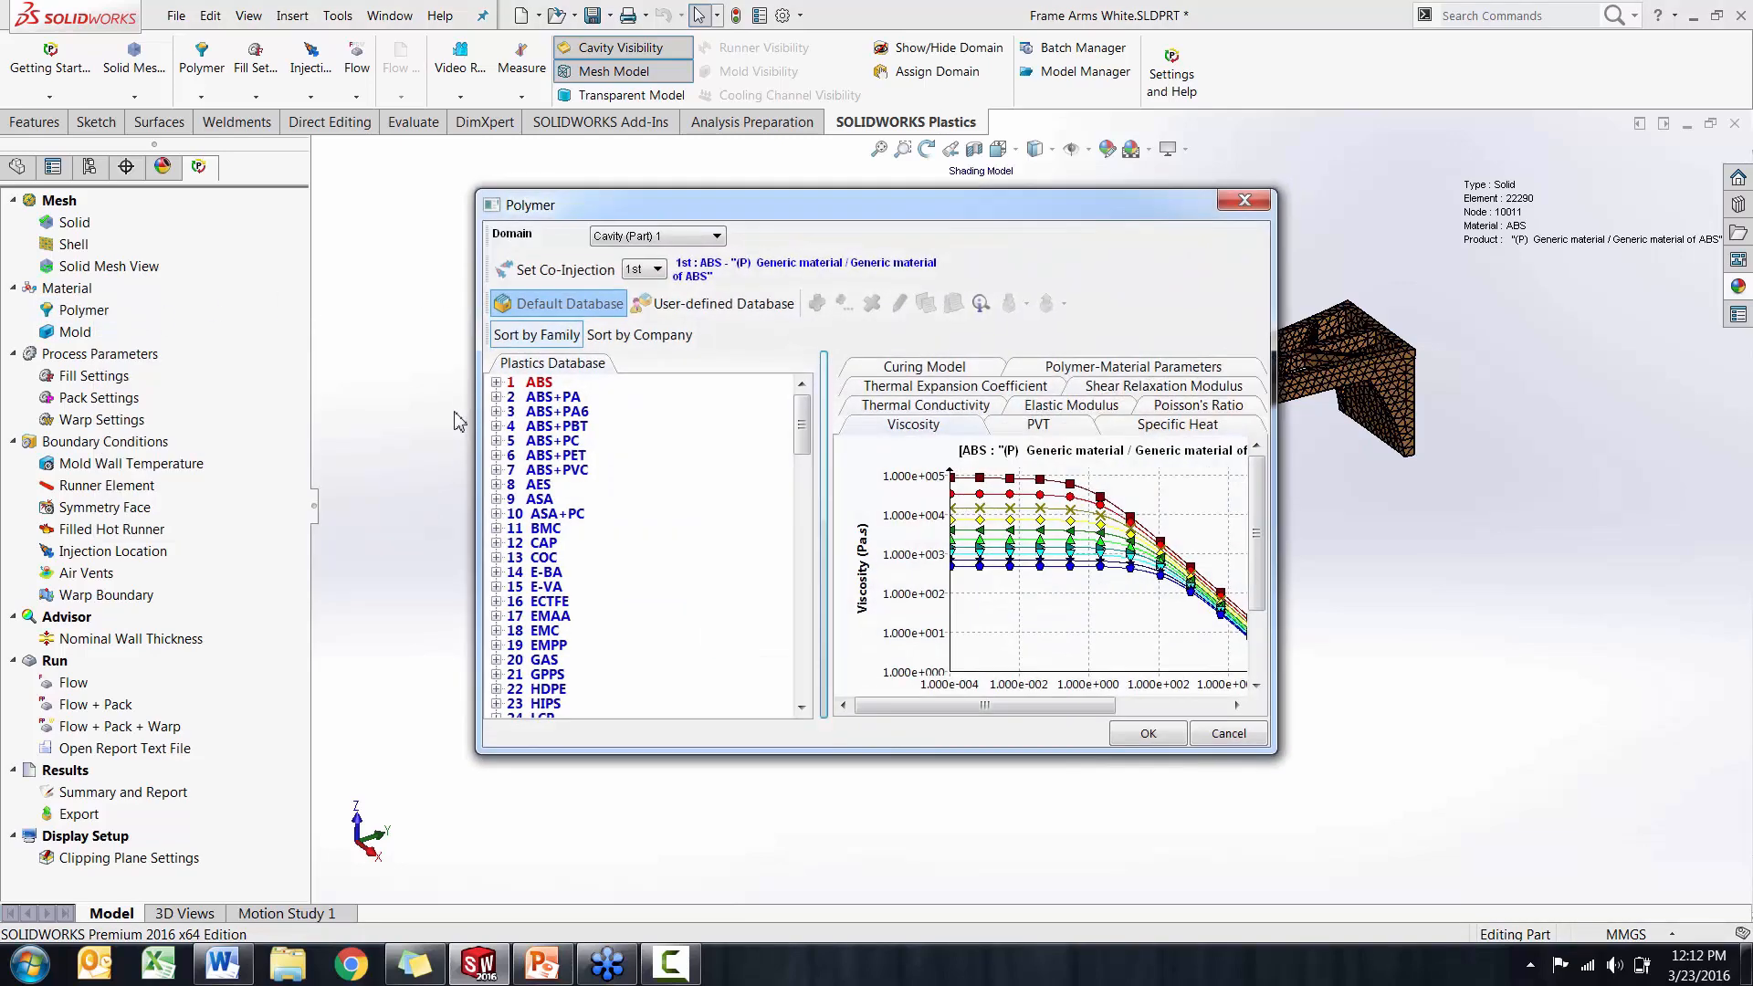
pyautogui.moveTo(478, 754); pyautogui.dragTo(413, 773)
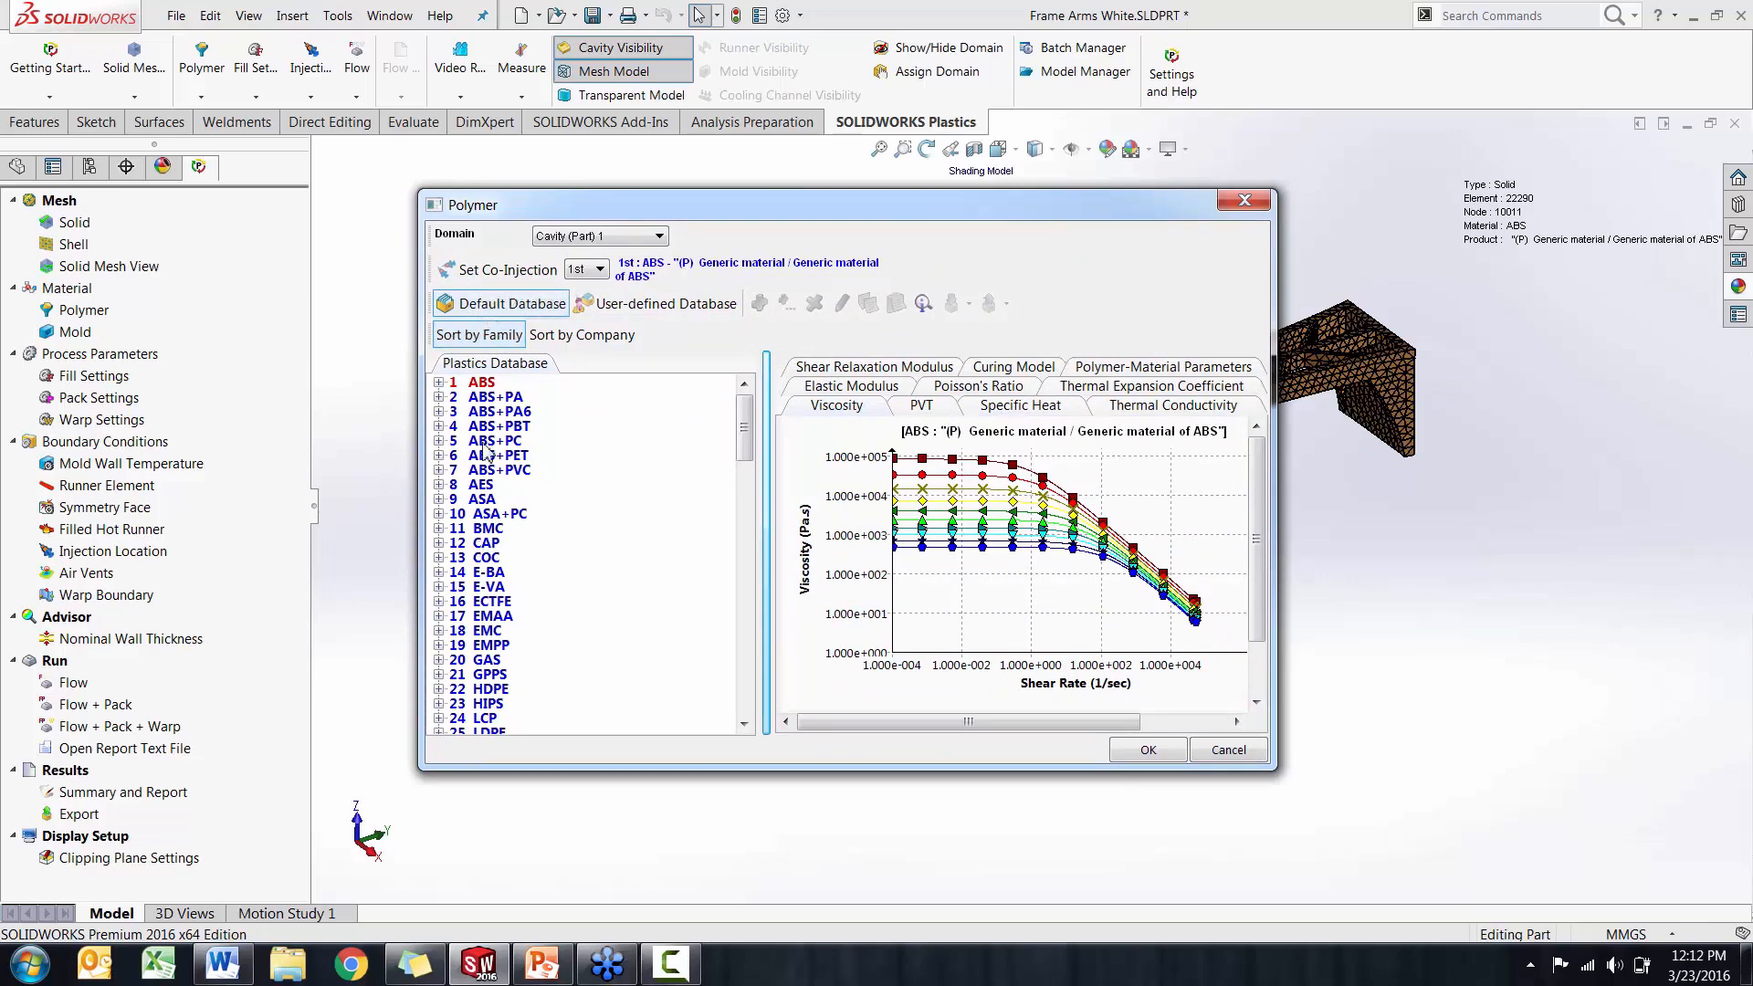
# Look at the company-sorted list and the user-defined database, and review the property data of the ABS ASAHI CHEM / R240A material
pyautogui.click(563, 345)
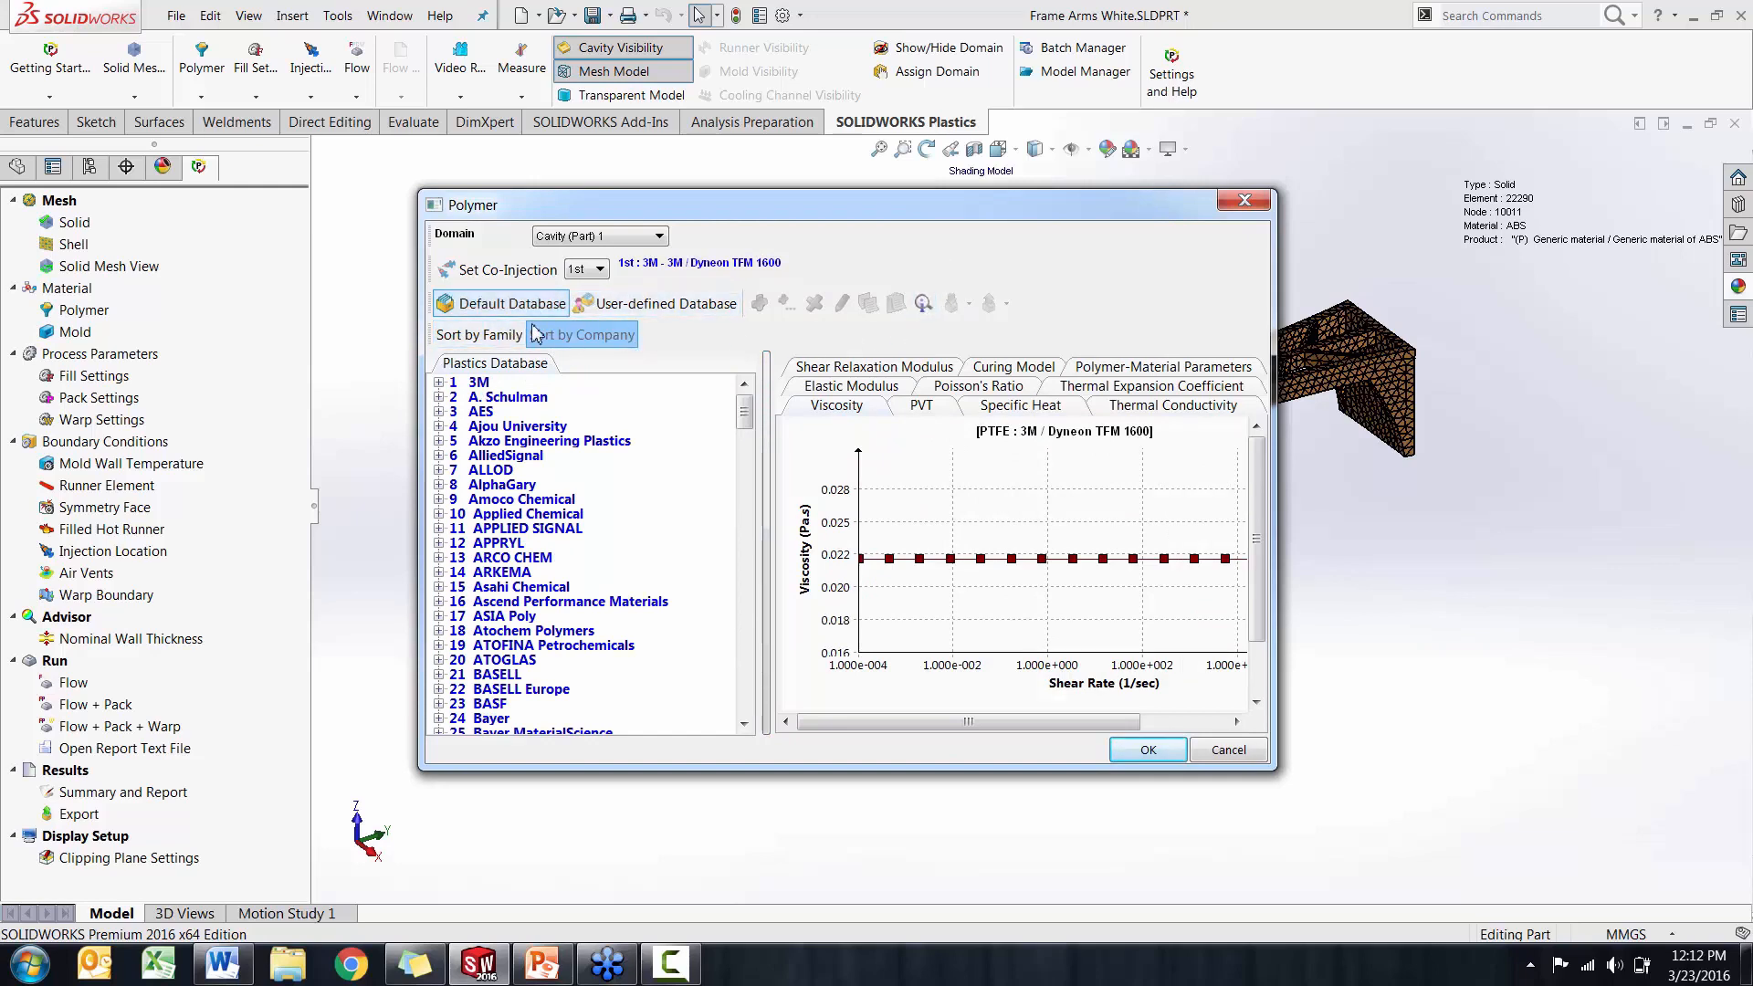
pyautogui.click(662, 303)
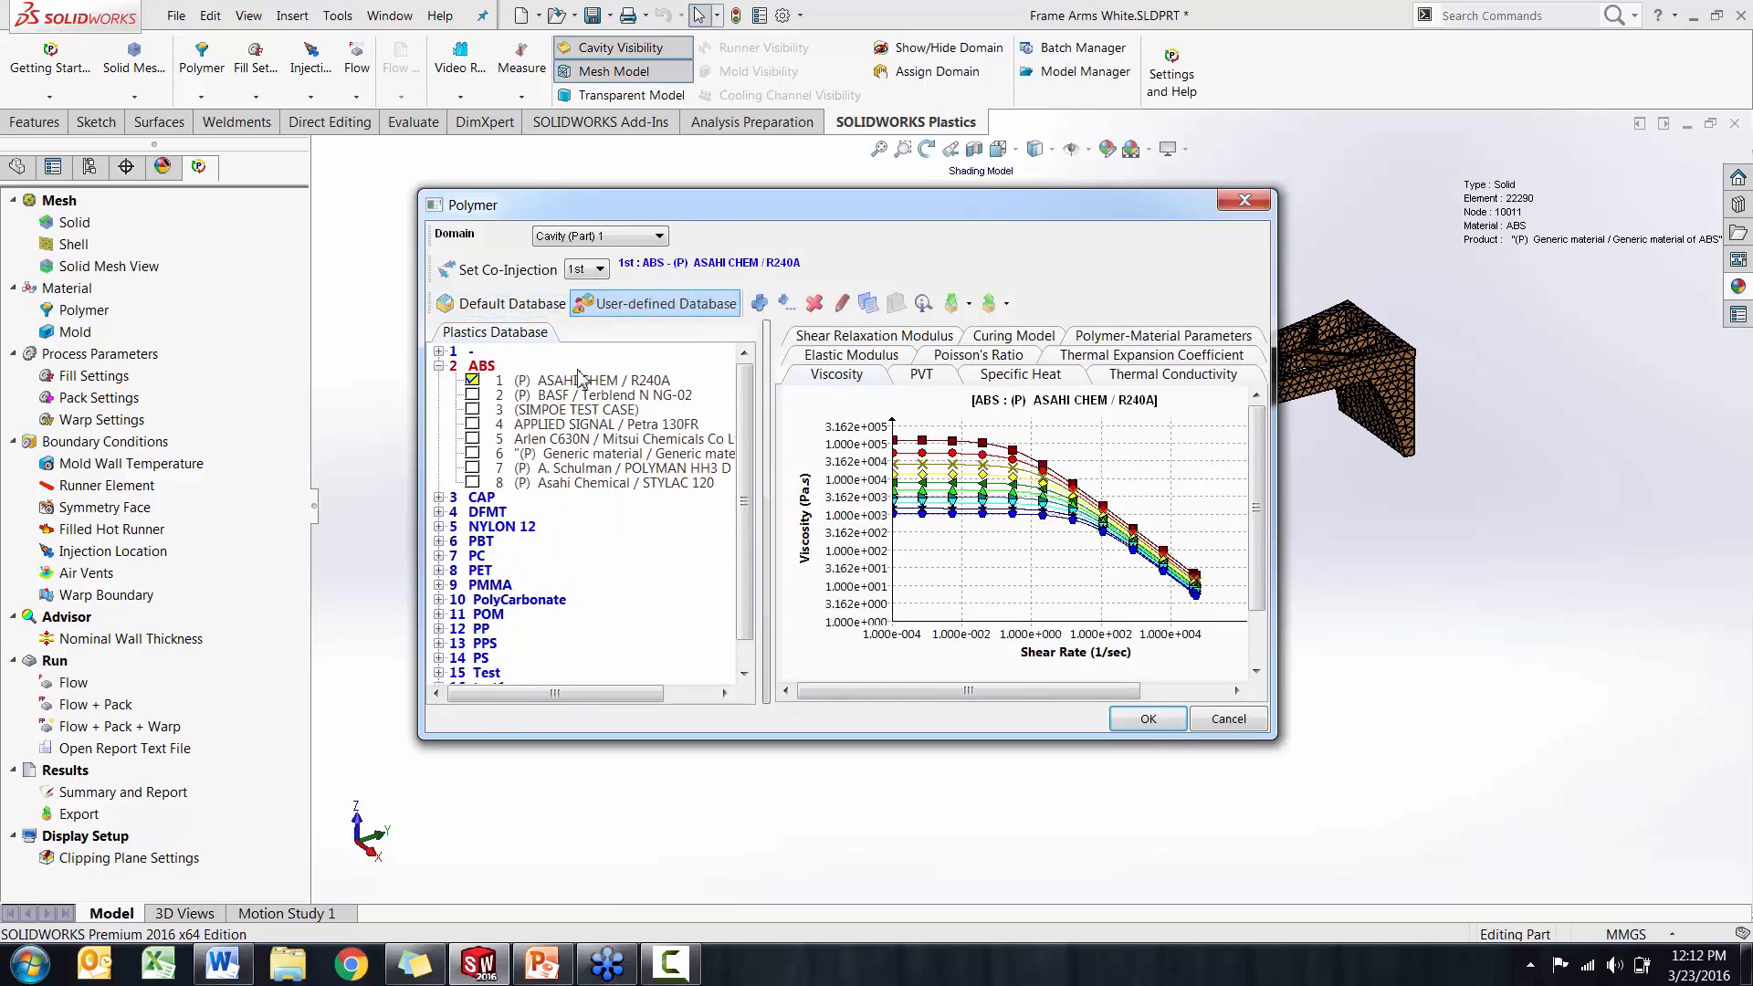
pyautogui.click(945, 359)
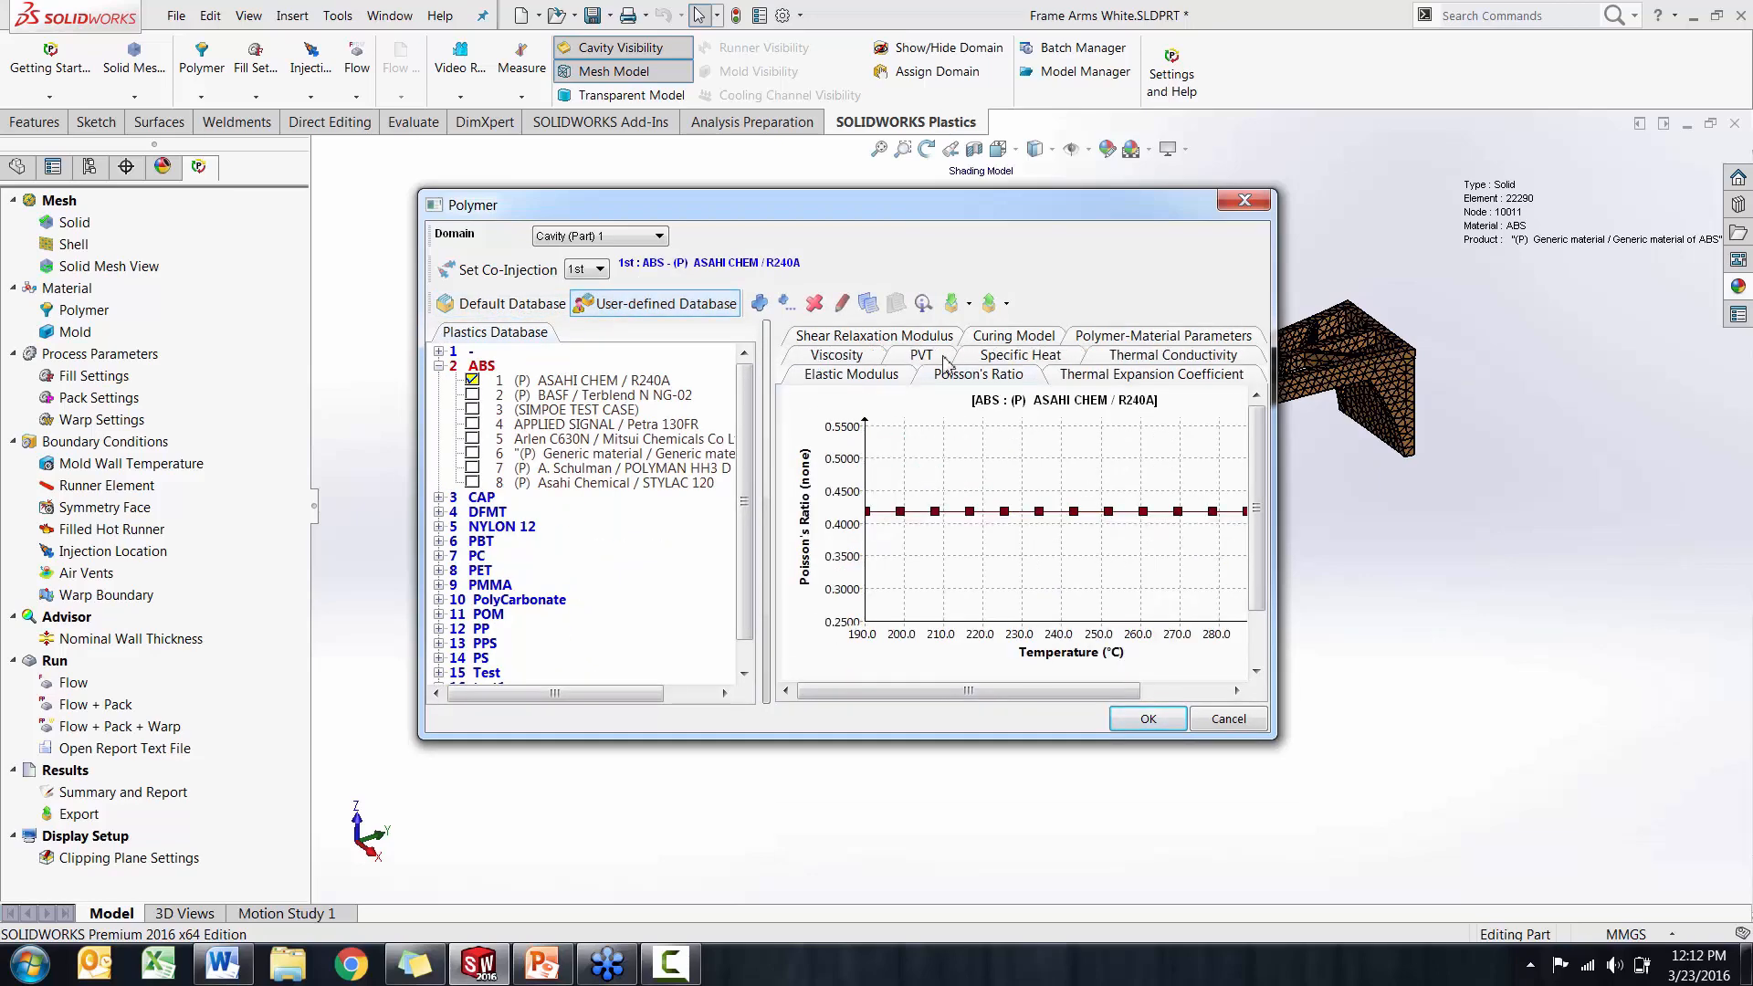
pyautogui.click(922, 356)
pyautogui.click(1000, 338)
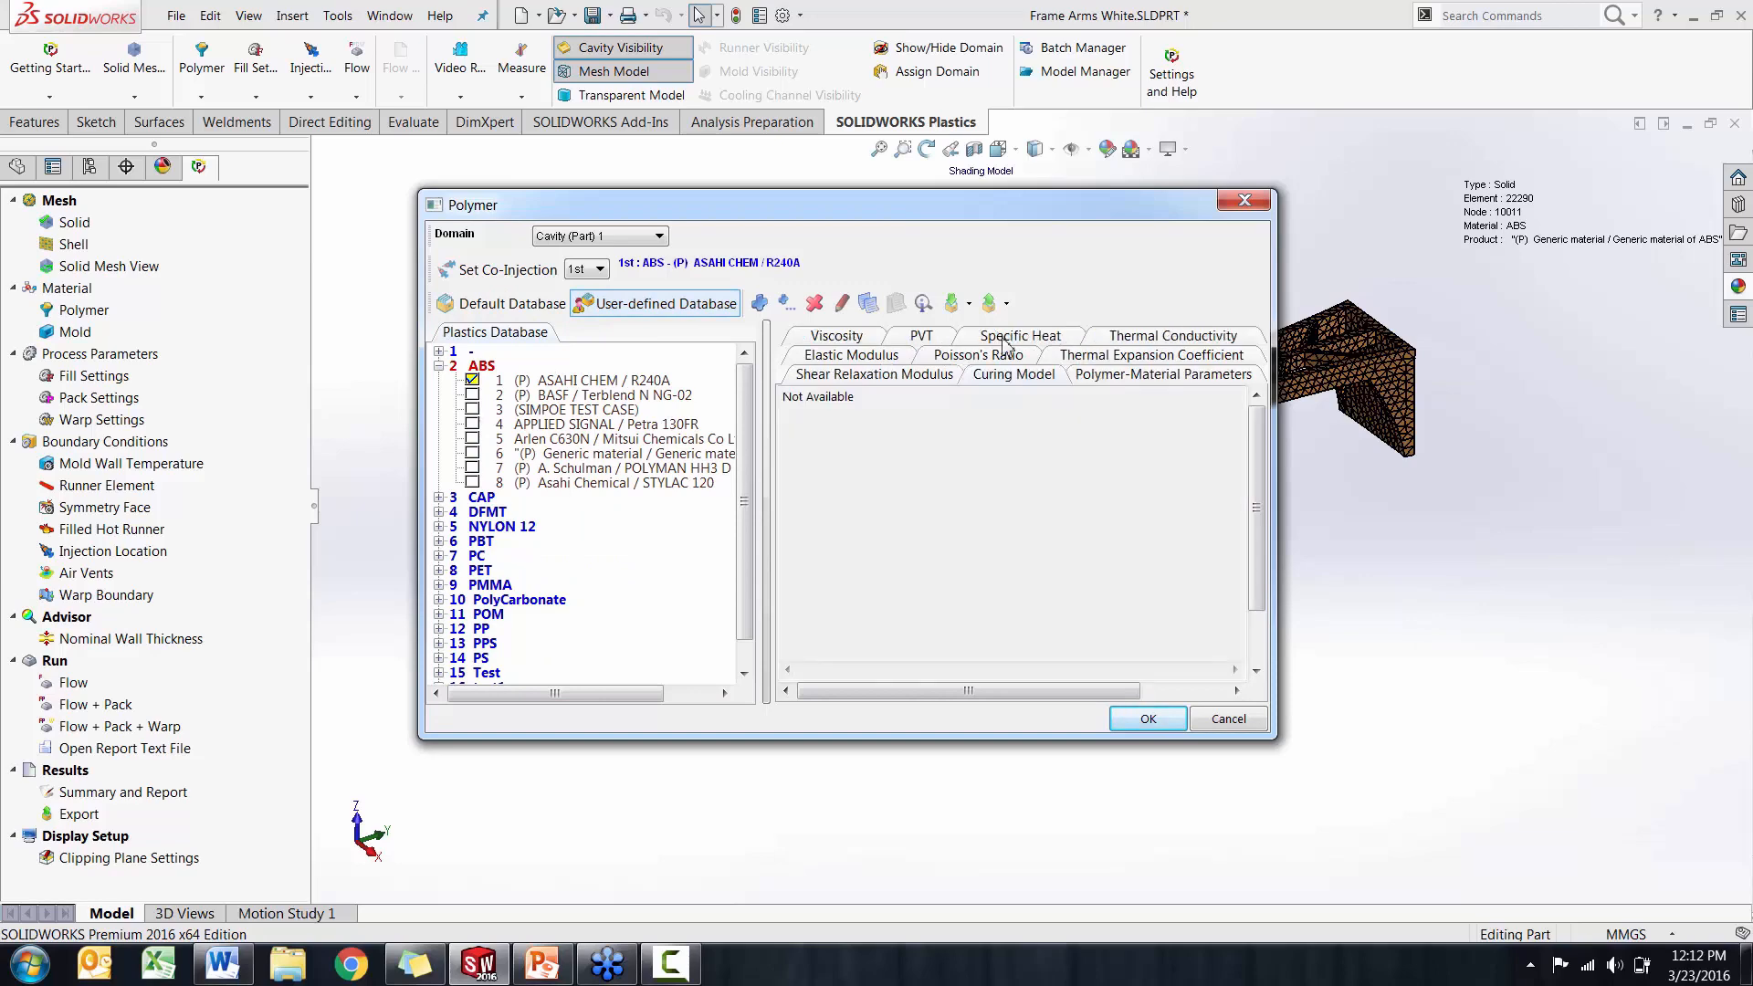
pyautogui.click(1086, 376)
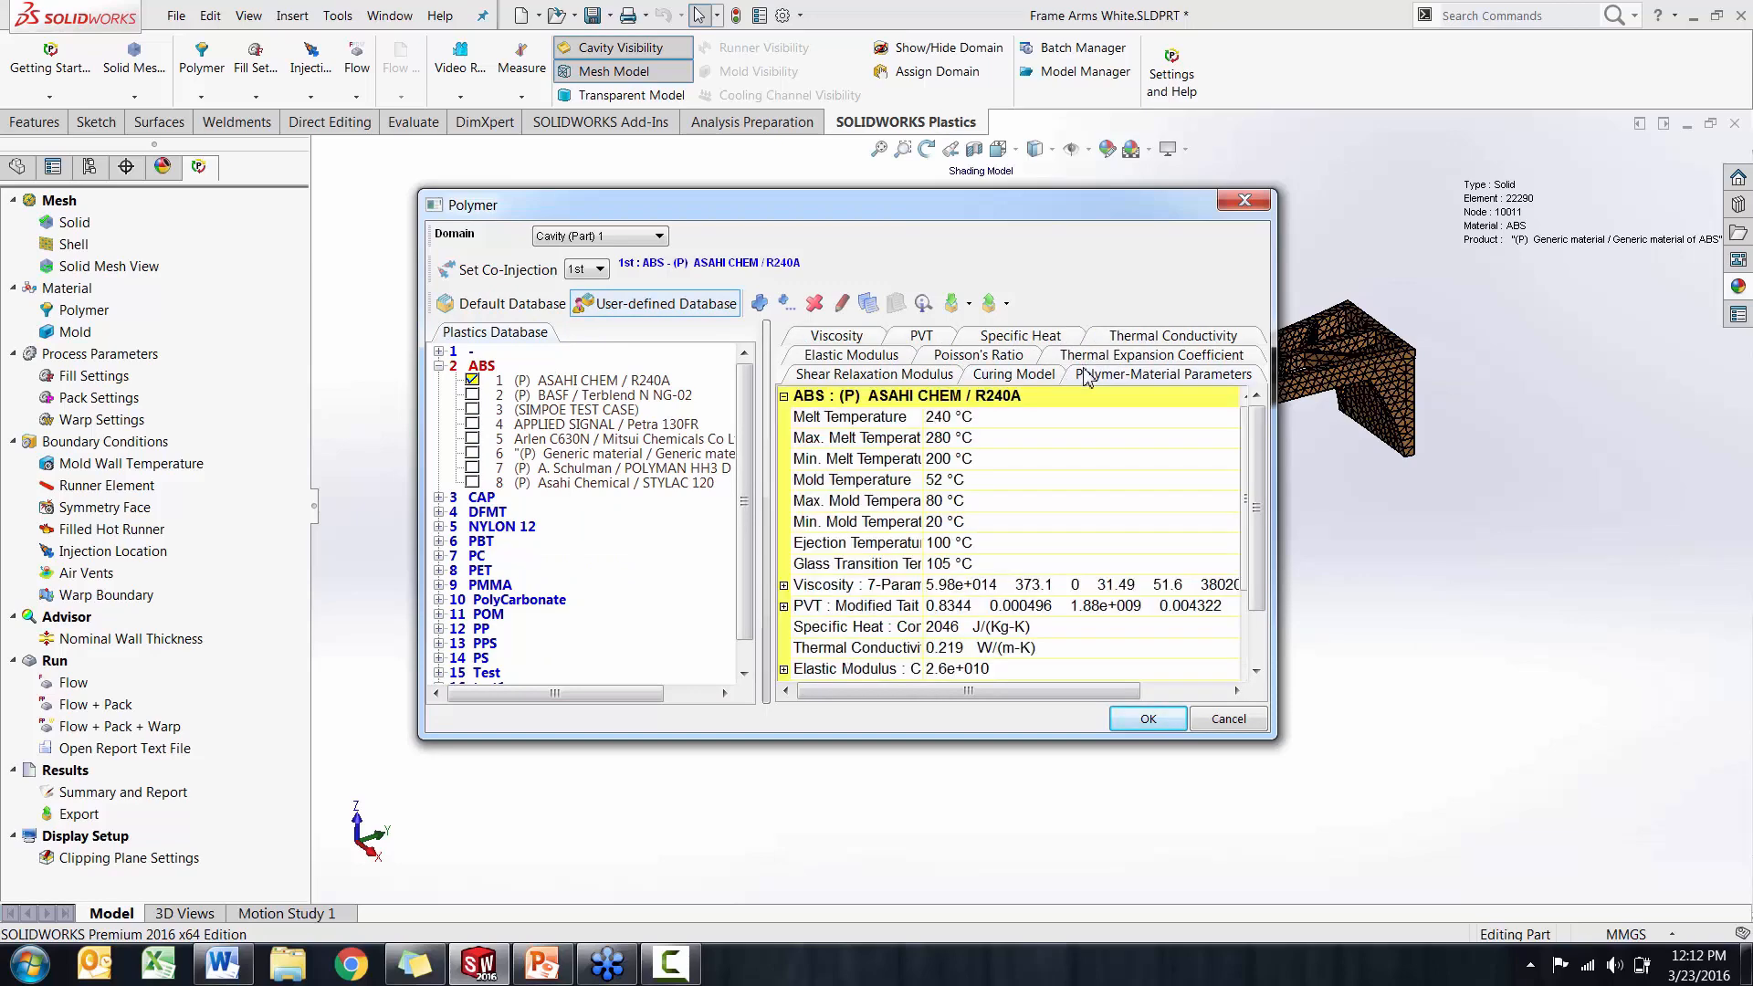
pyautogui.click(902, 356)
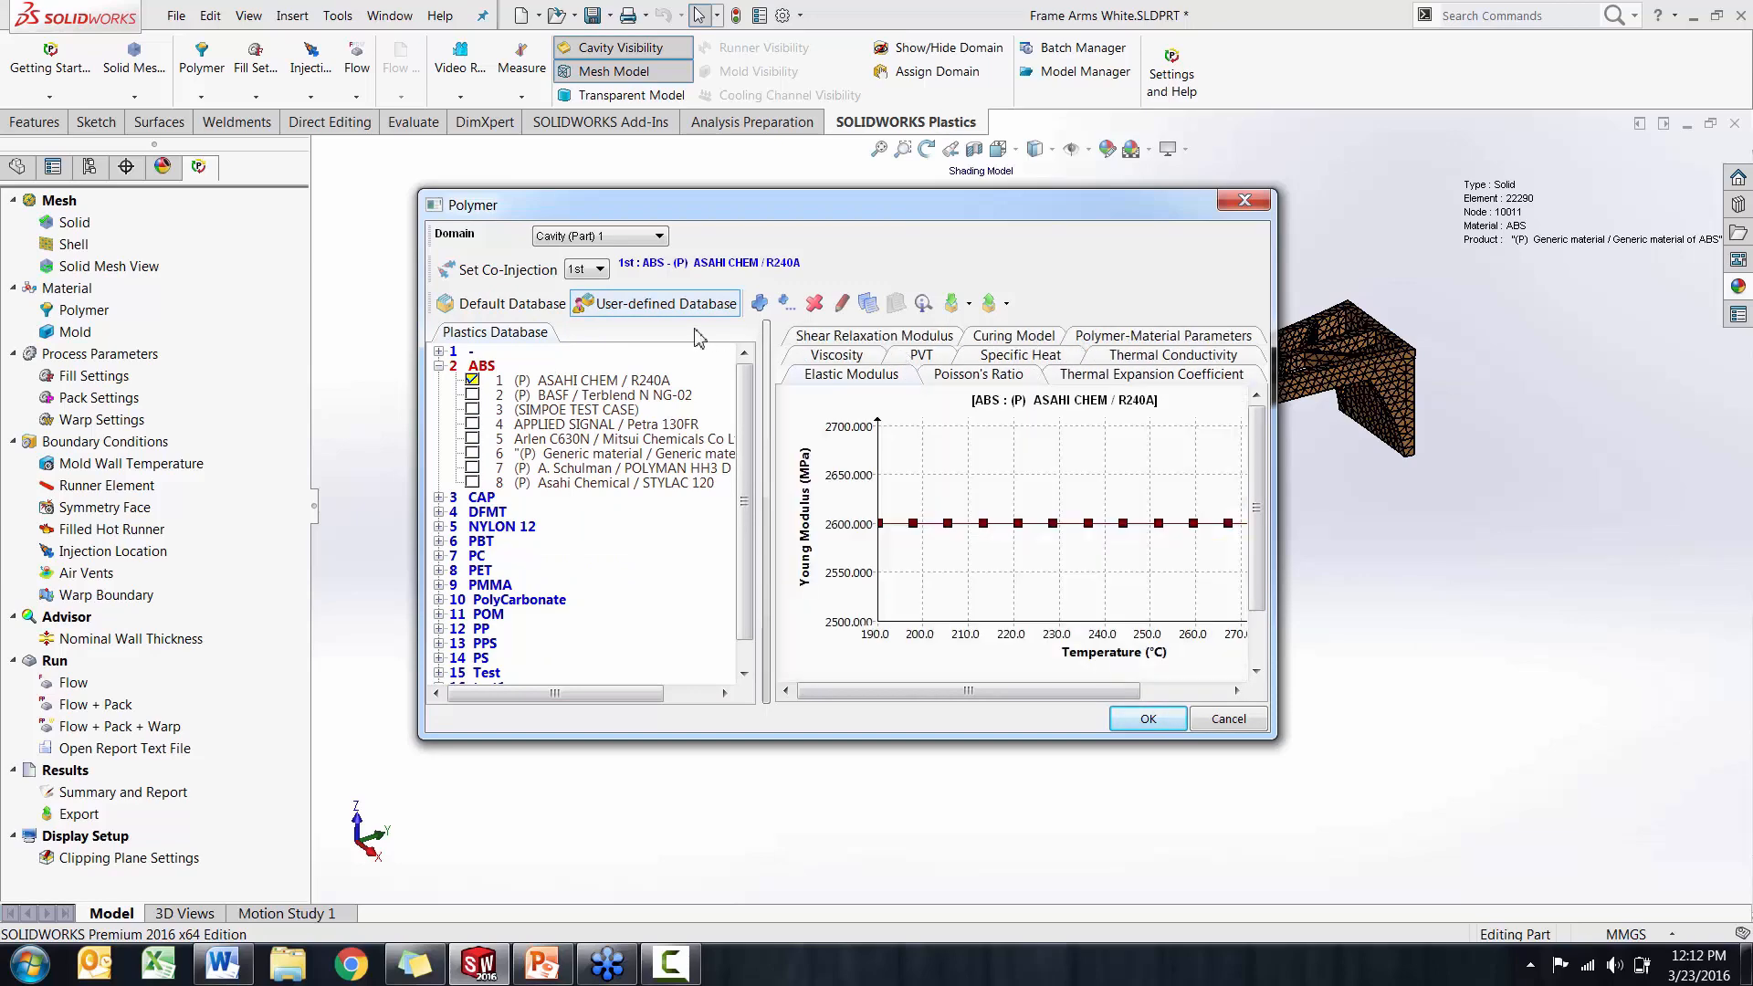
# Assign the generic ABS material from the default database, sorted by family, as the cavity polymer
pyautogui.click(534, 304)
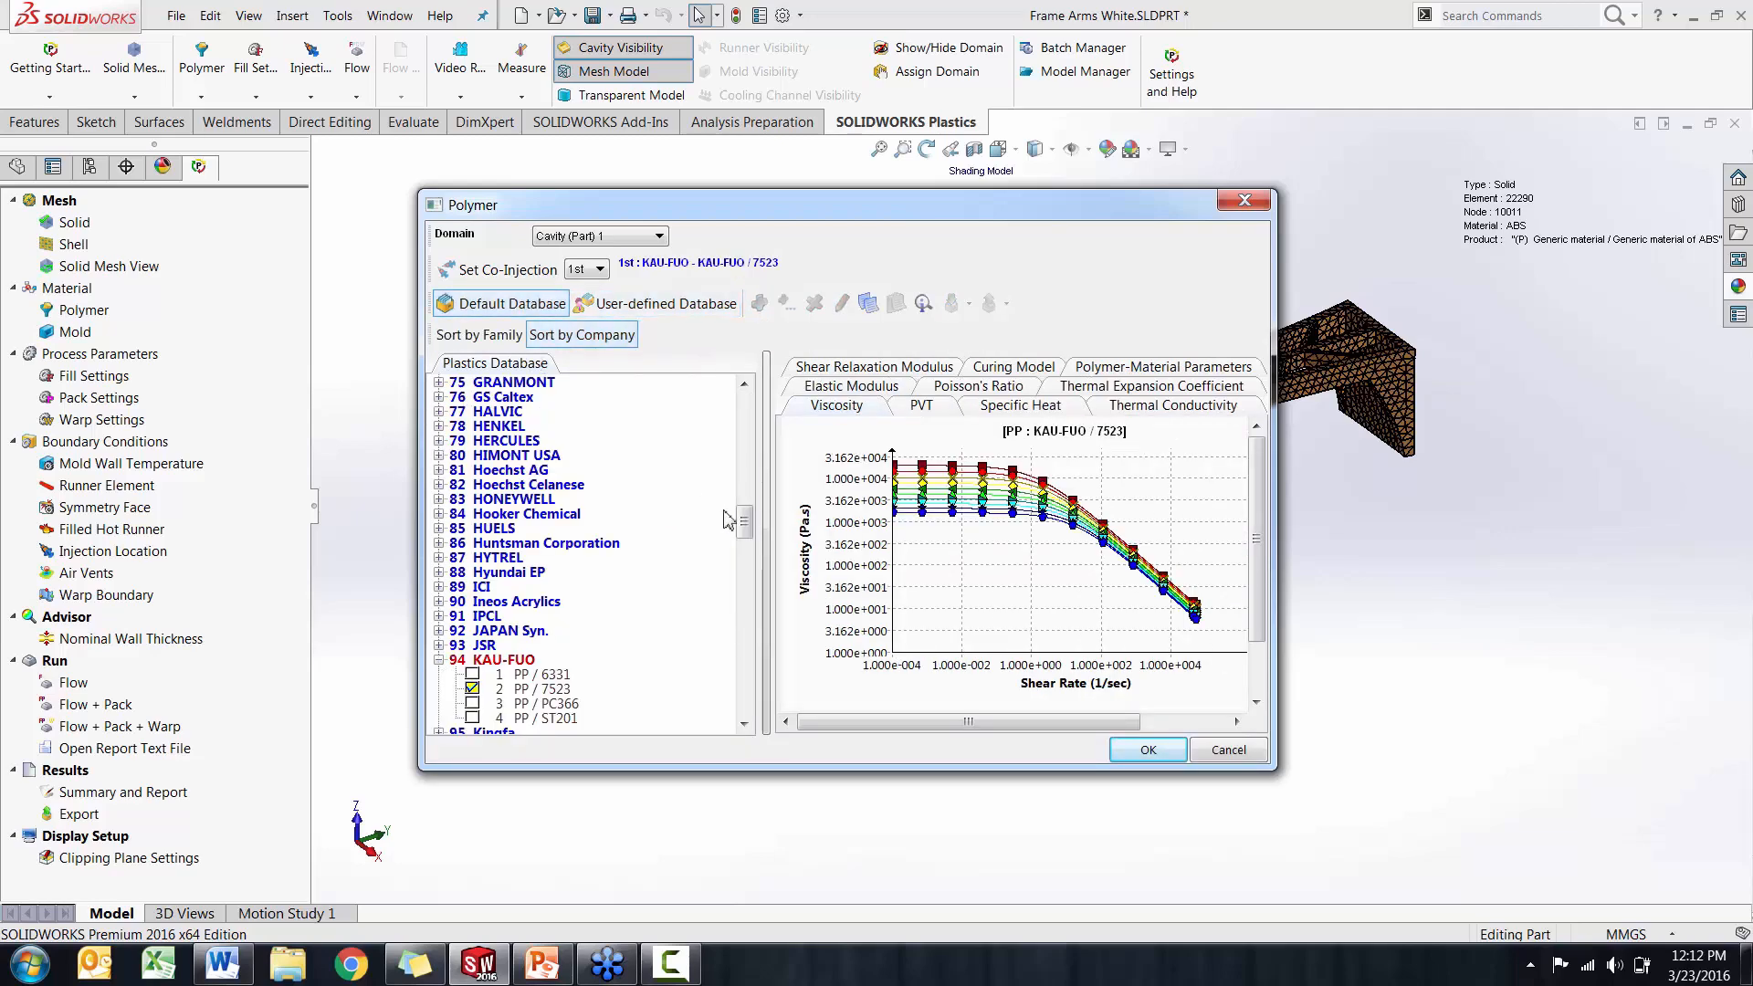
pyautogui.scroll(20, 728, 513)
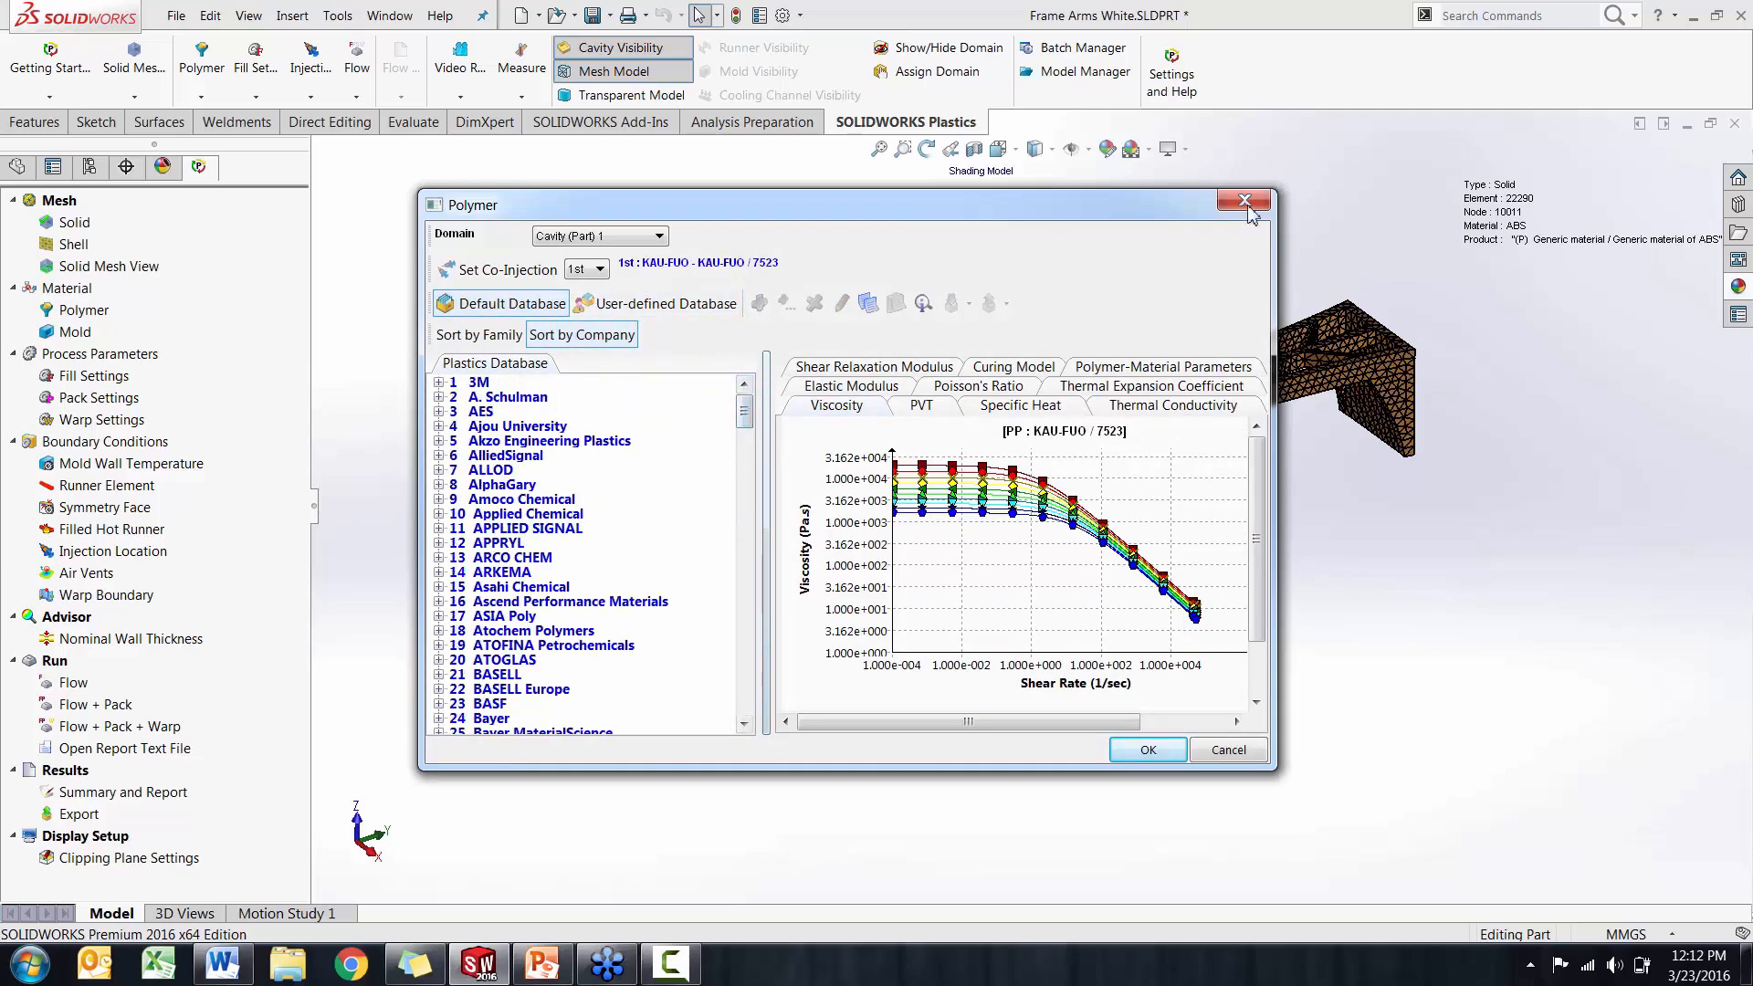
pyautogui.scroll(-2, 744, 429)
pyautogui.scroll(2, 744, 429)
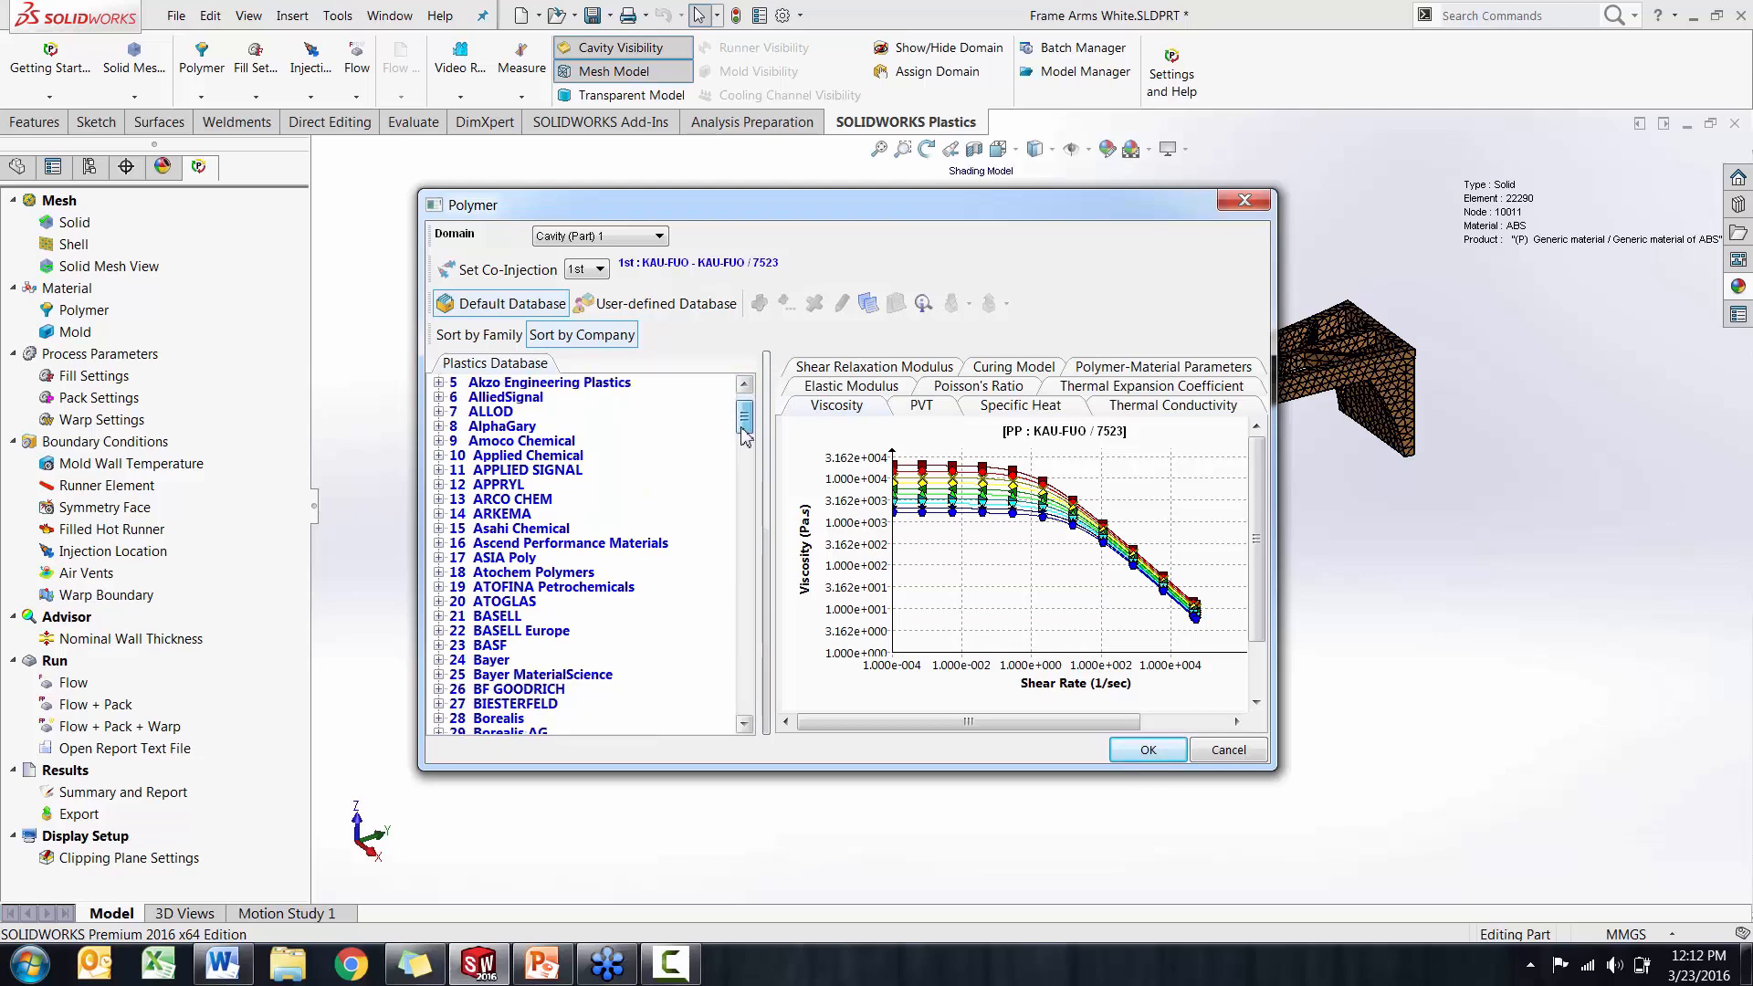
pyautogui.click(480, 334)
pyautogui.click(439, 383)
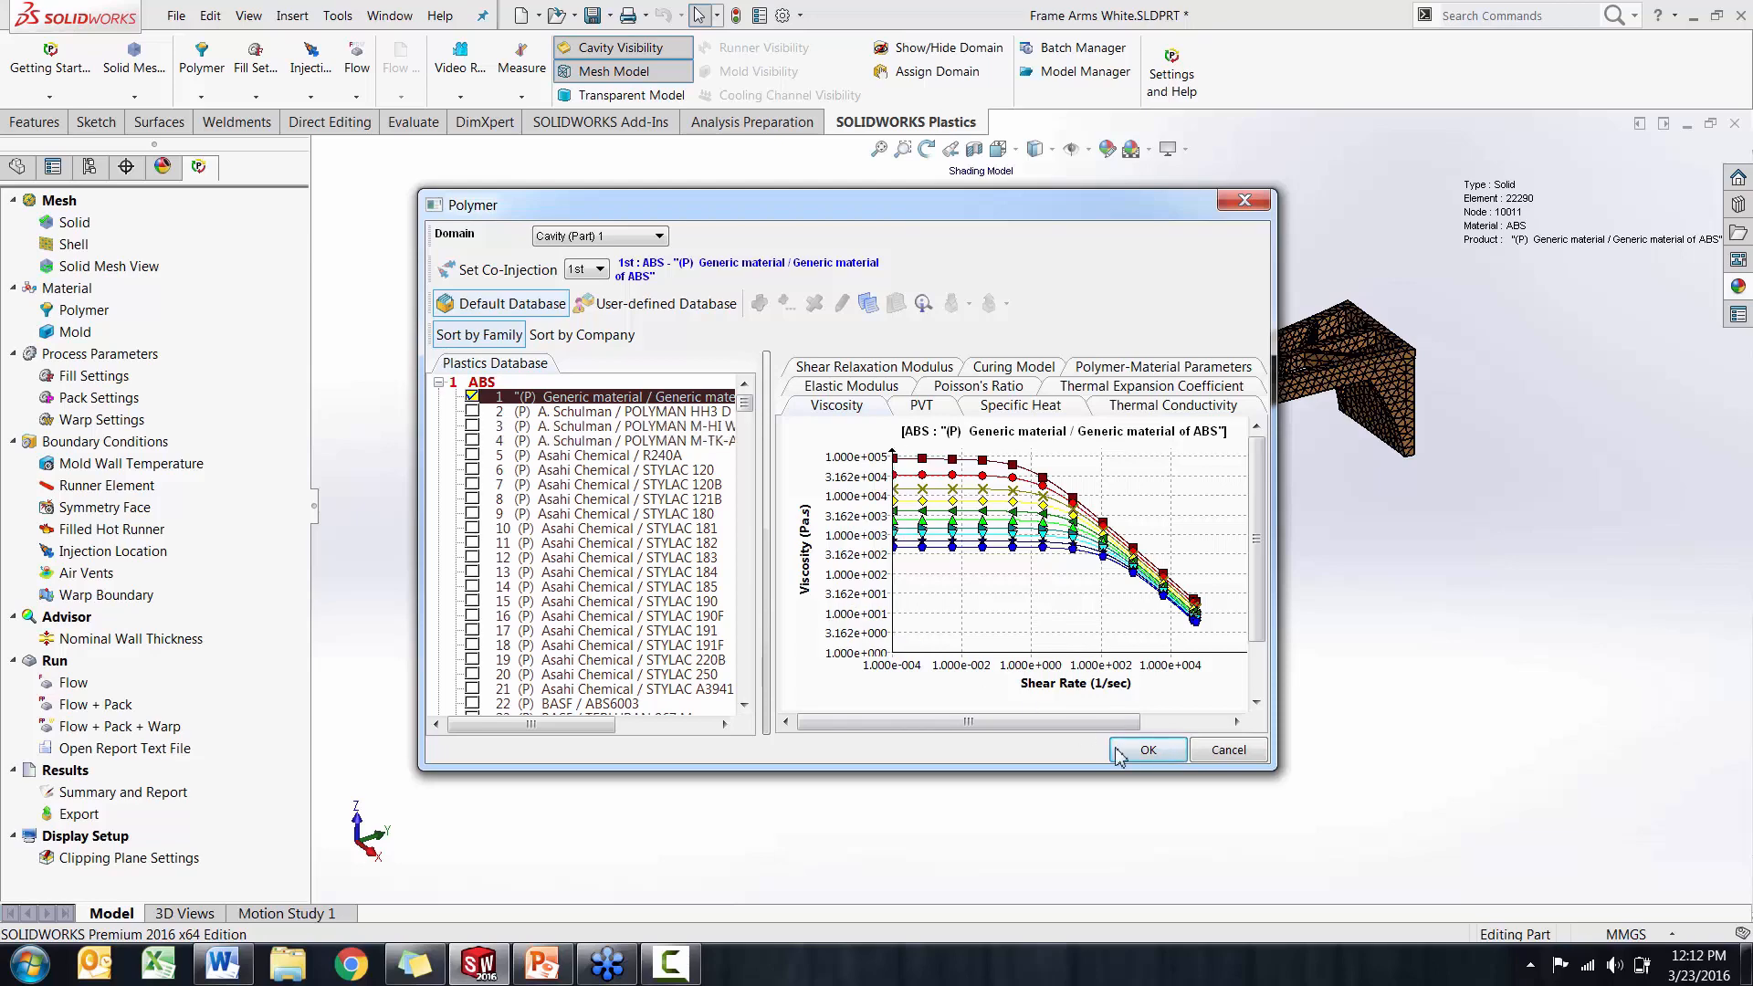
pyautogui.click(1148, 750)
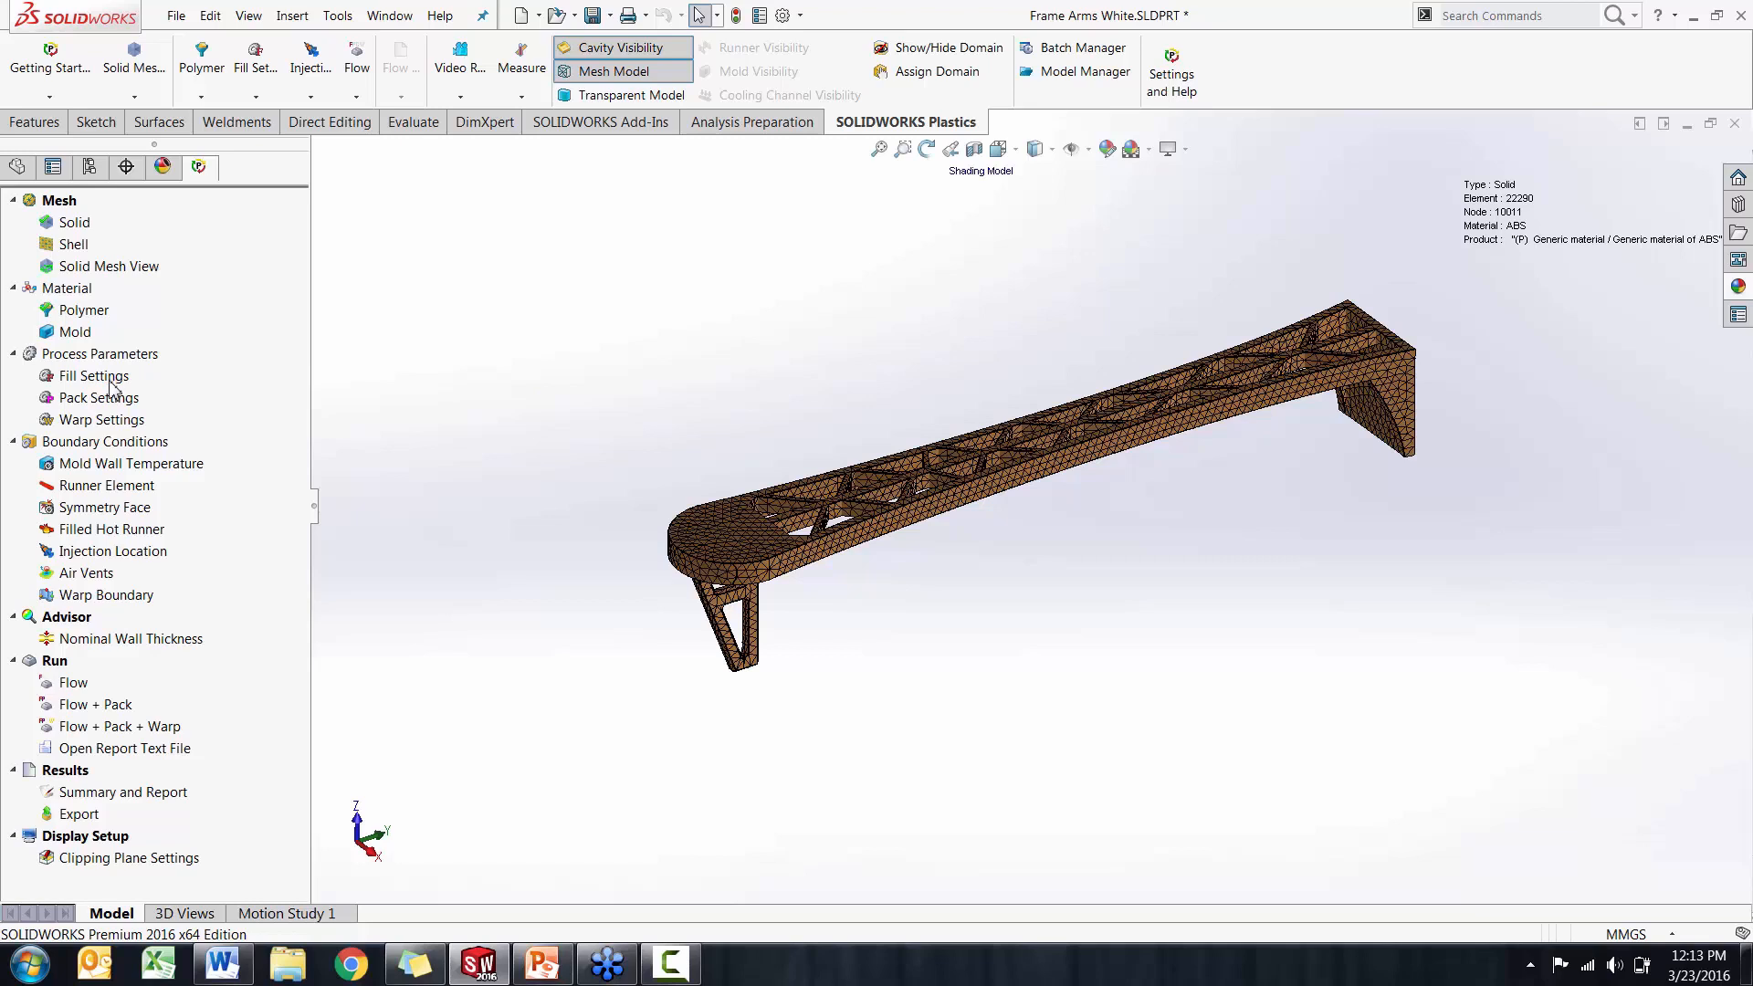
# Review the fill settings and accept the default process parameters for the ABS cavity
pyautogui.moveTo(533, 479); pyautogui.dragTo(547, 475, button='middle')
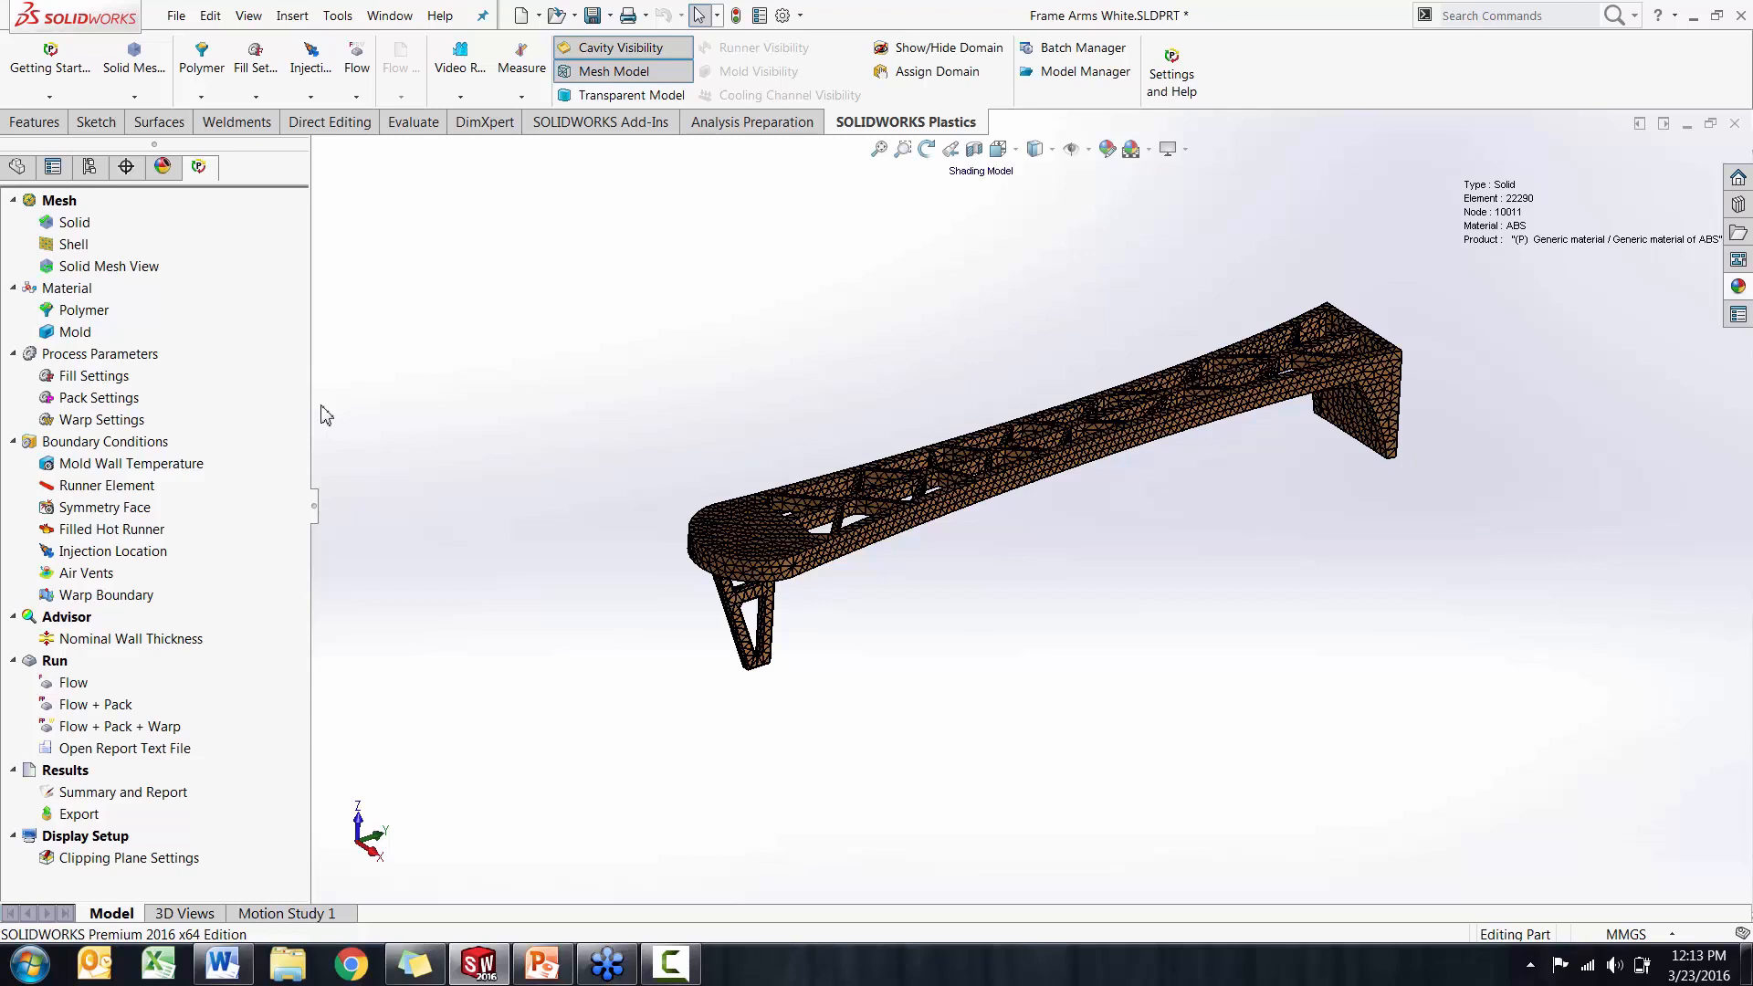
pyautogui.rightClick(99, 378)
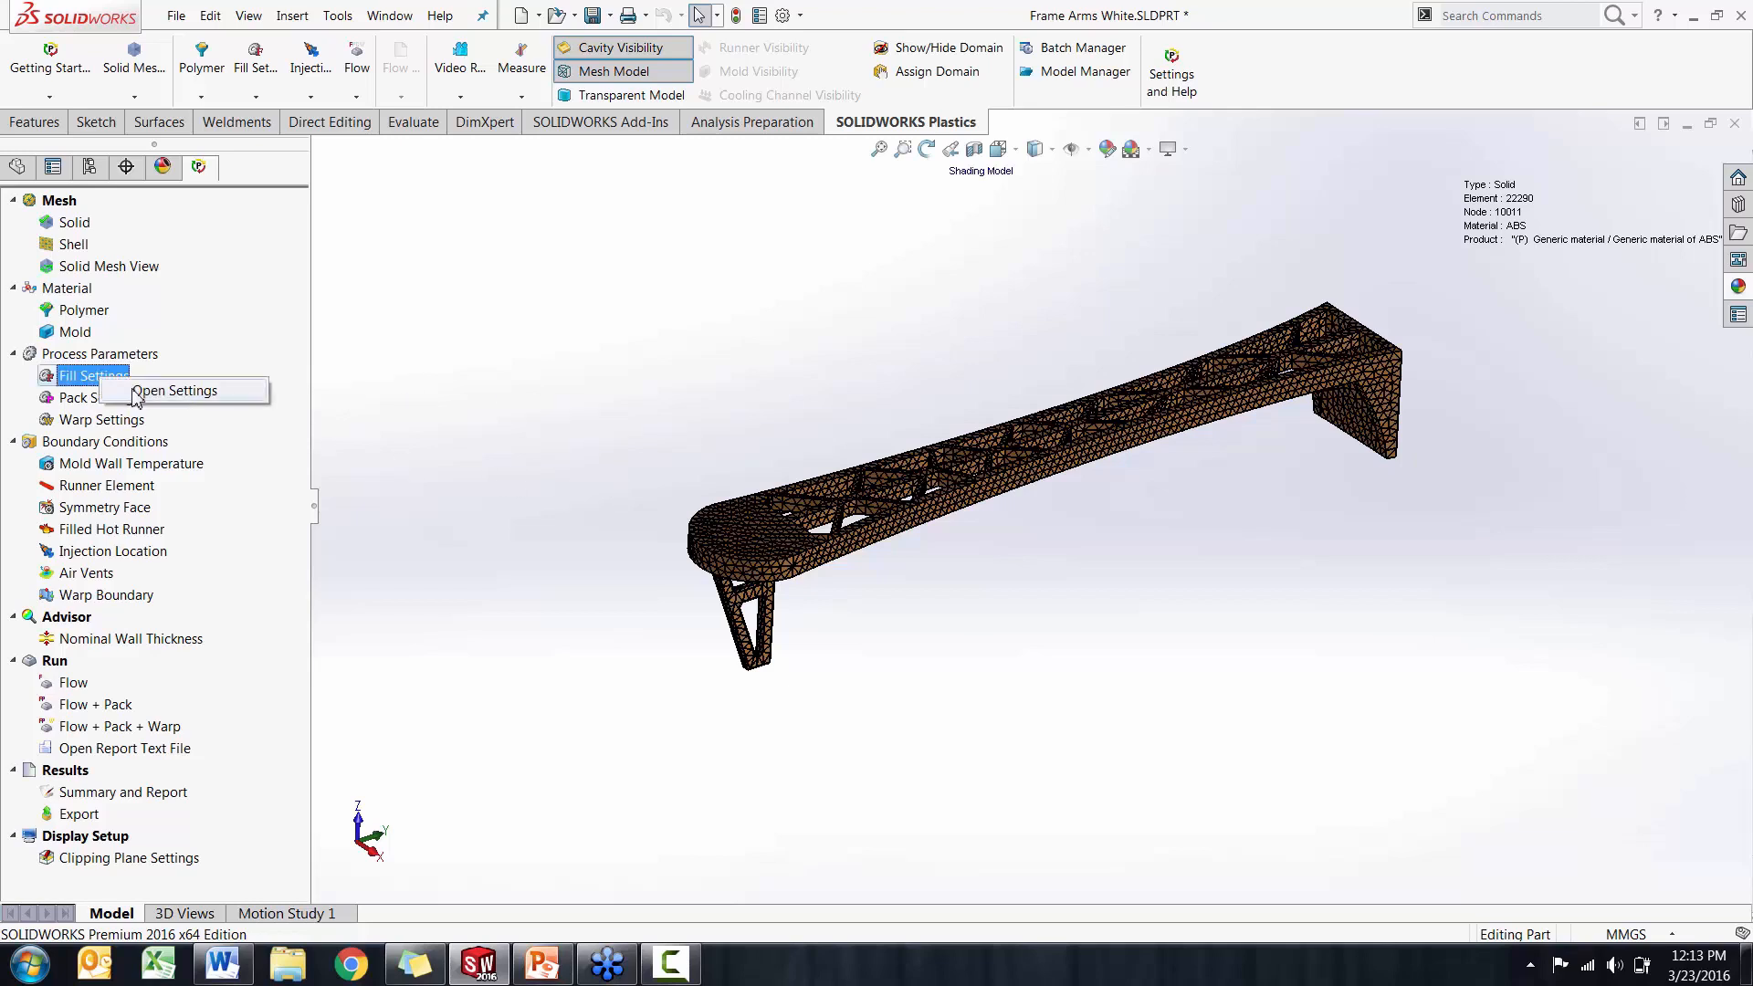
pyautogui.click(173, 391)
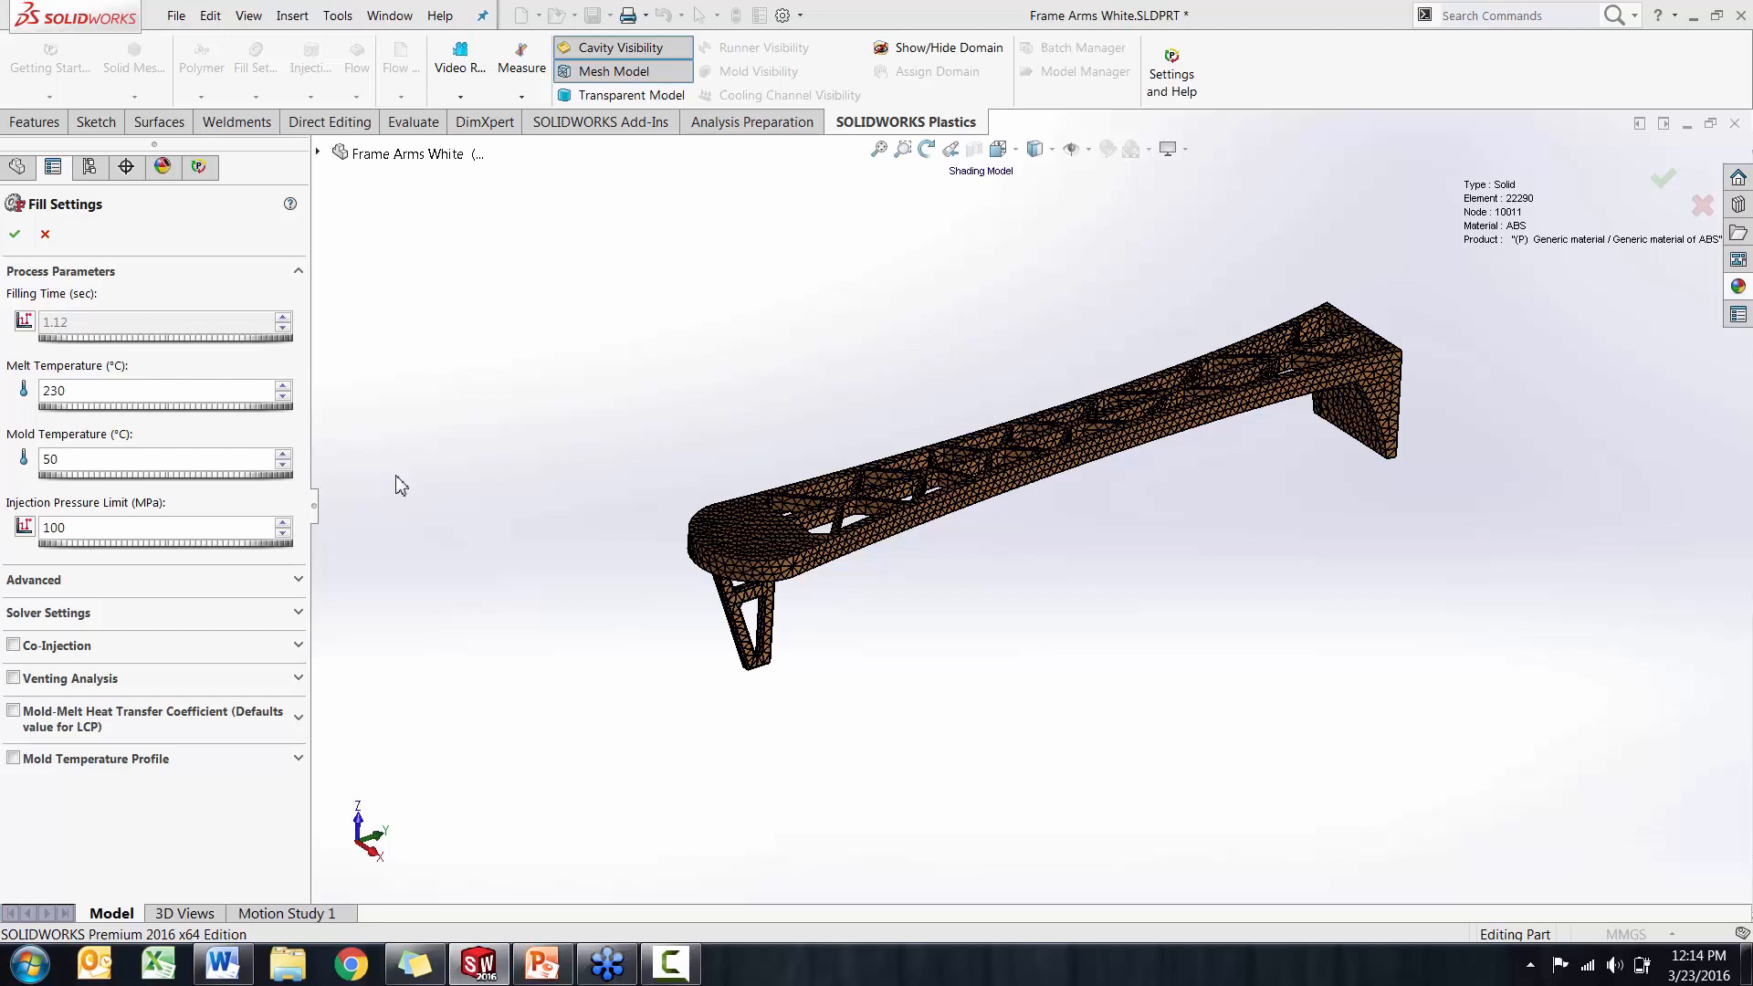
pyautogui.click(15, 235)
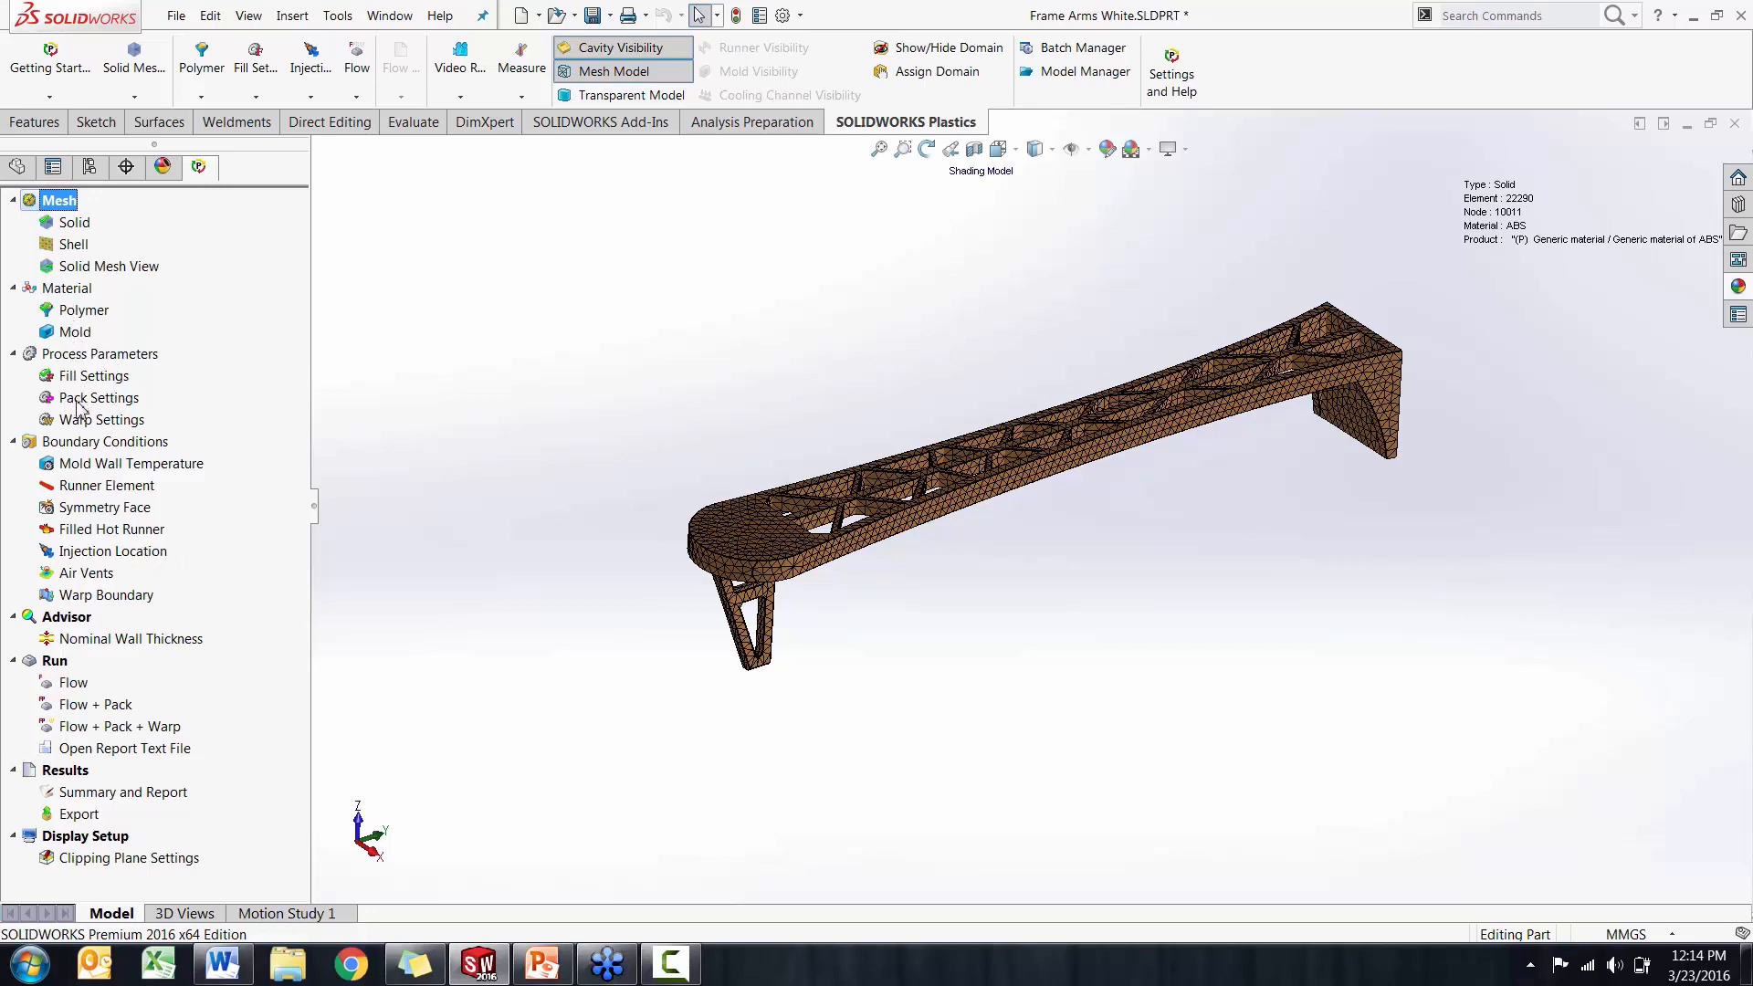
# Start defining a node injection location with a 3 mm pointer and pick a trial point on the arm's middle longitudinal rib
pyautogui.click(110, 557)
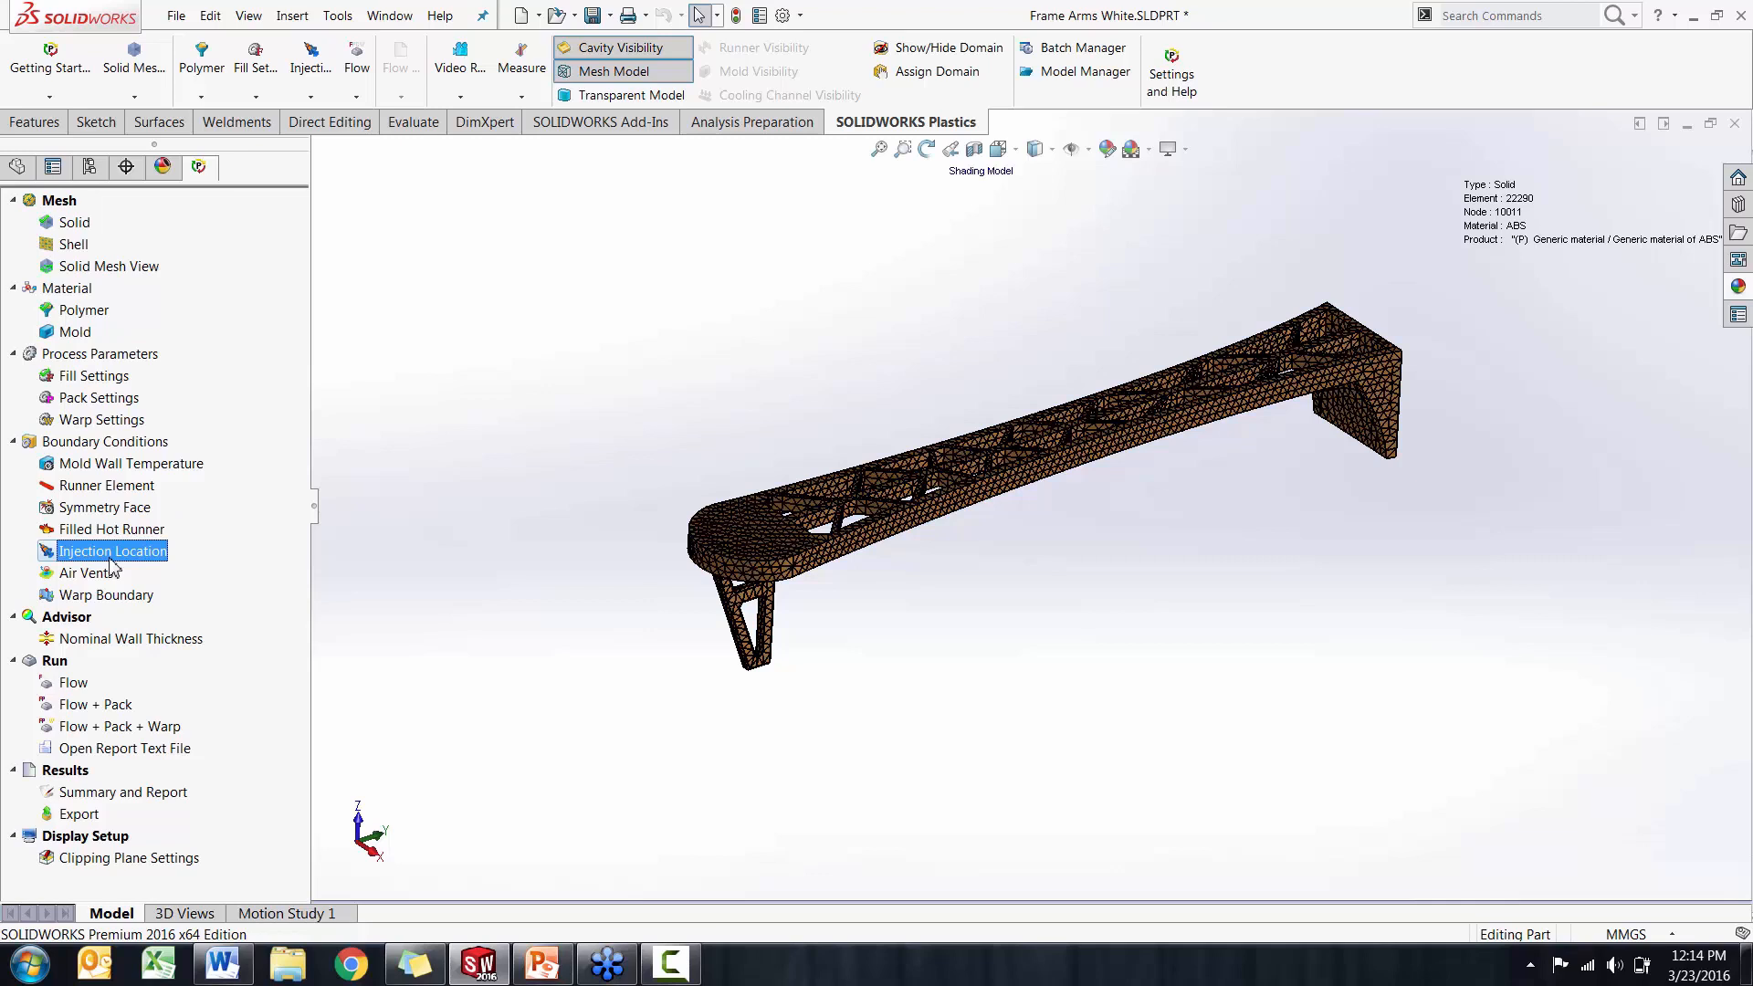
pyautogui.rightClick(113, 566)
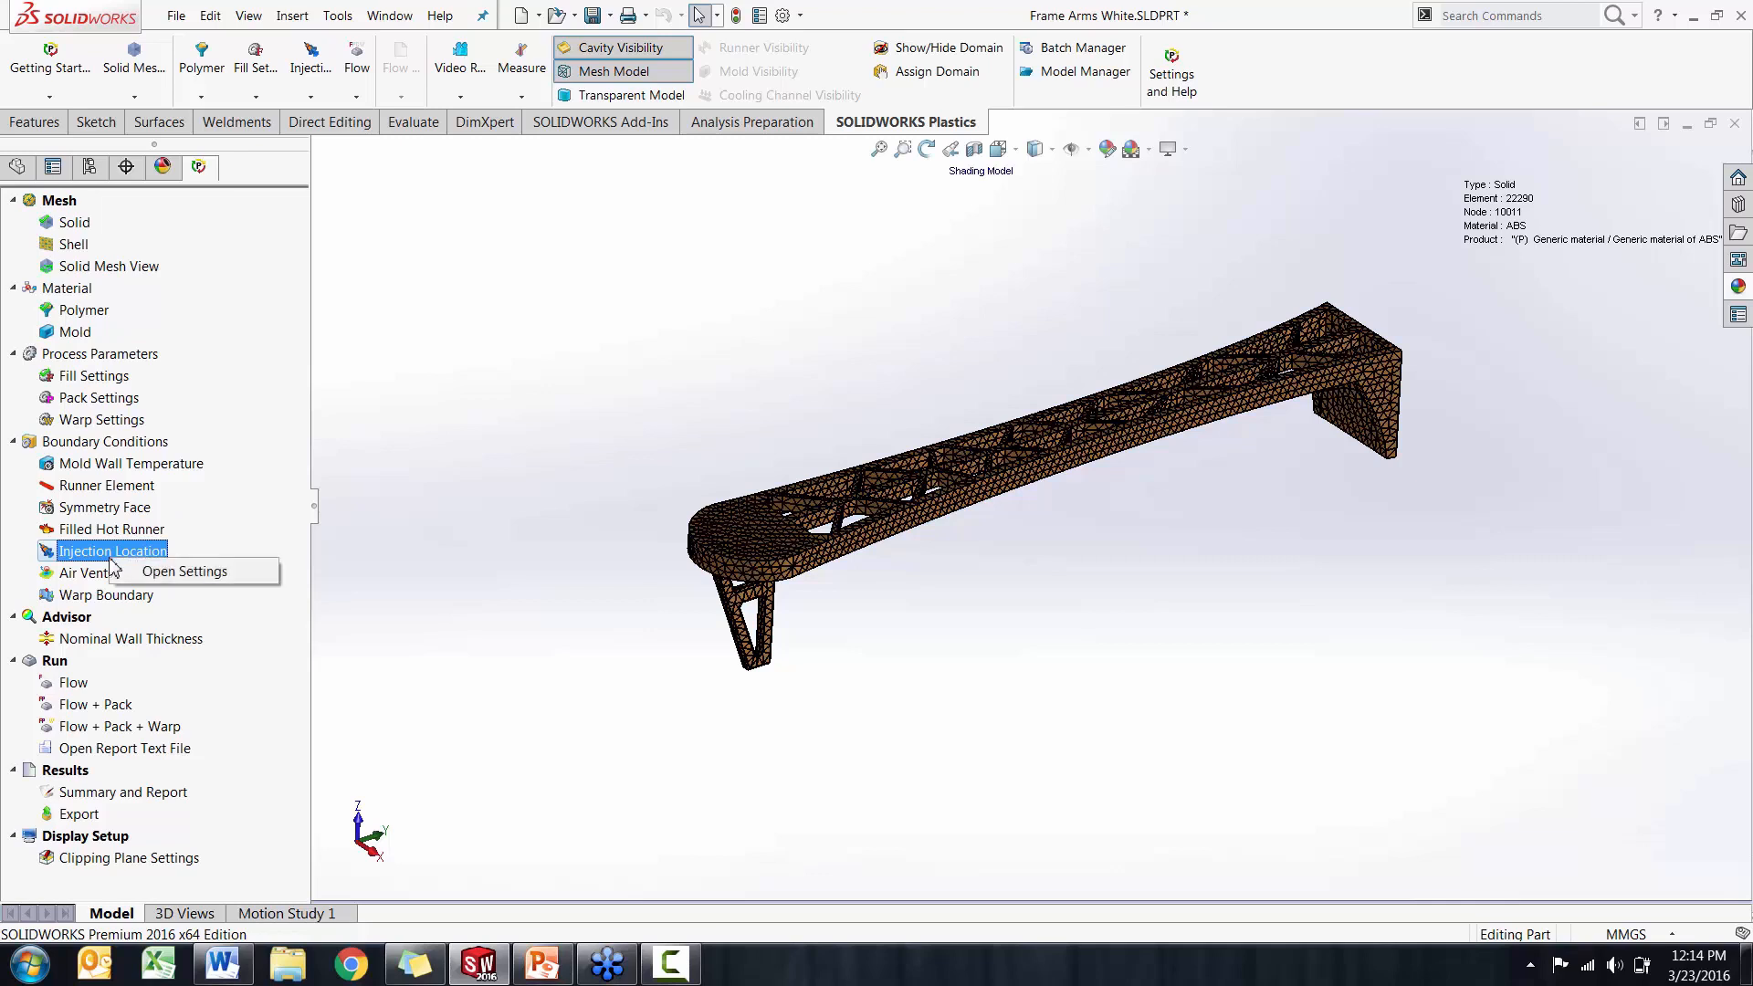
pyautogui.click(166, 572)
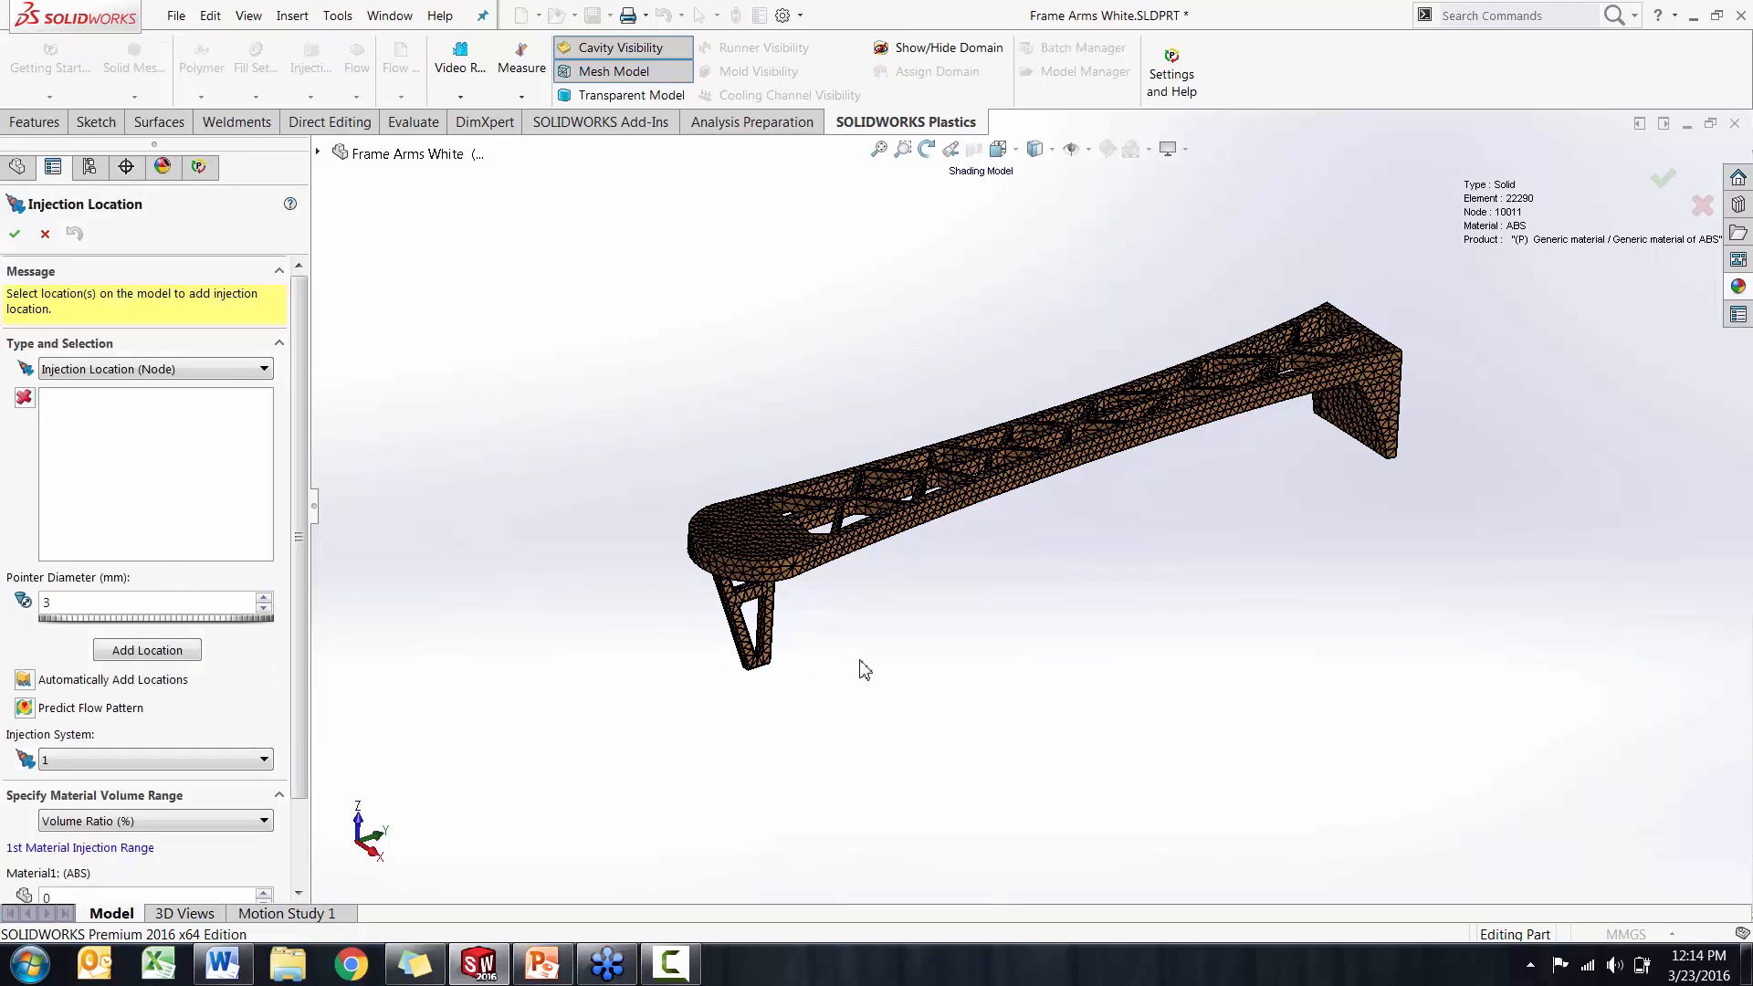
pyautogui.moveTo(861, 669); pyautogui.dragTo(845, 467, button='middle')
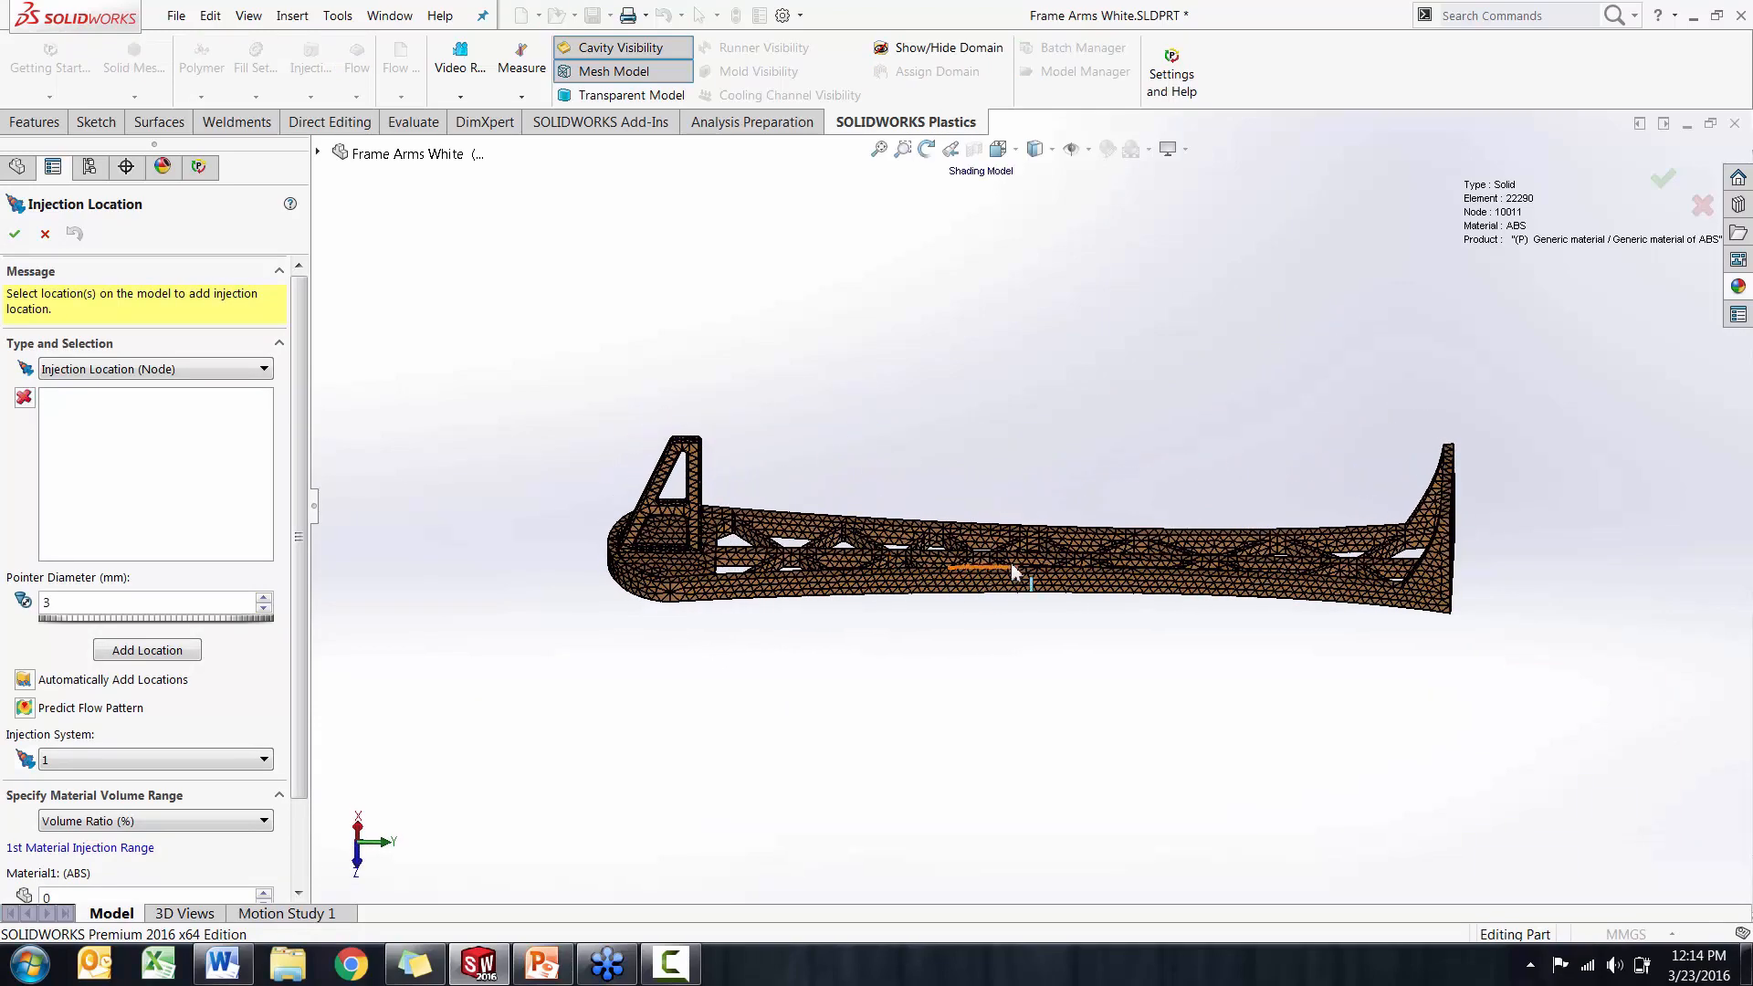
pyautogui.scroll(-8, 984, 546)
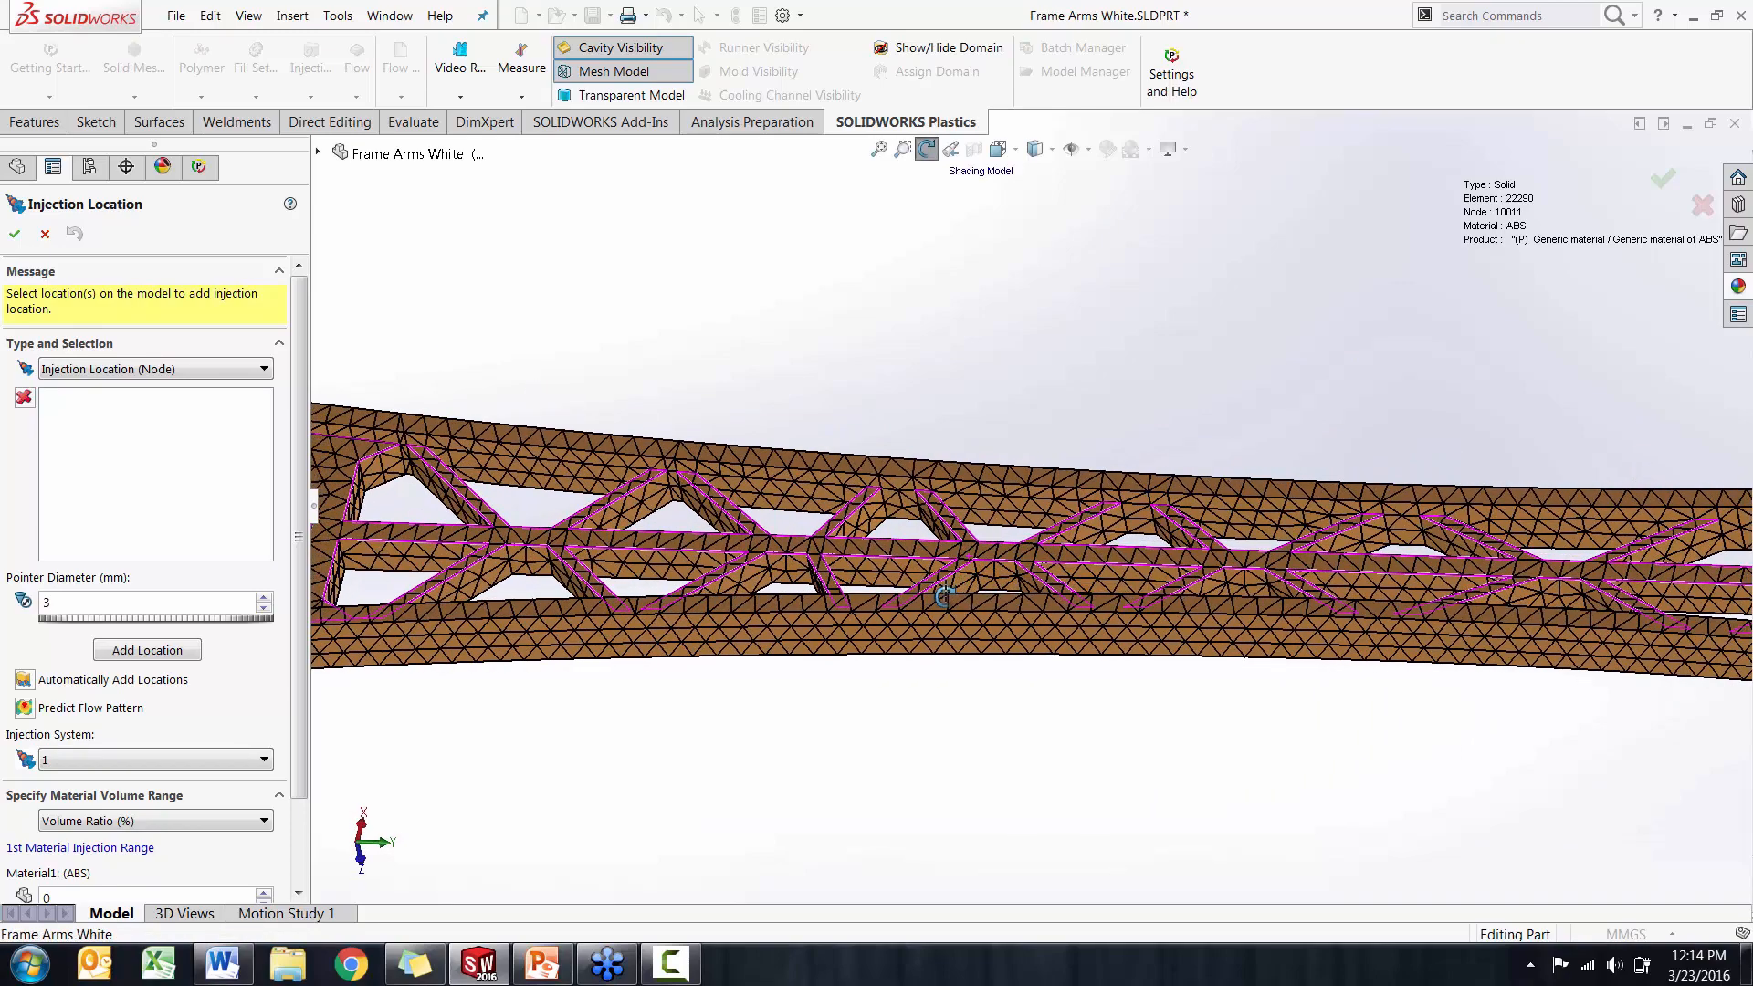
pyautogui.click(923, 555)
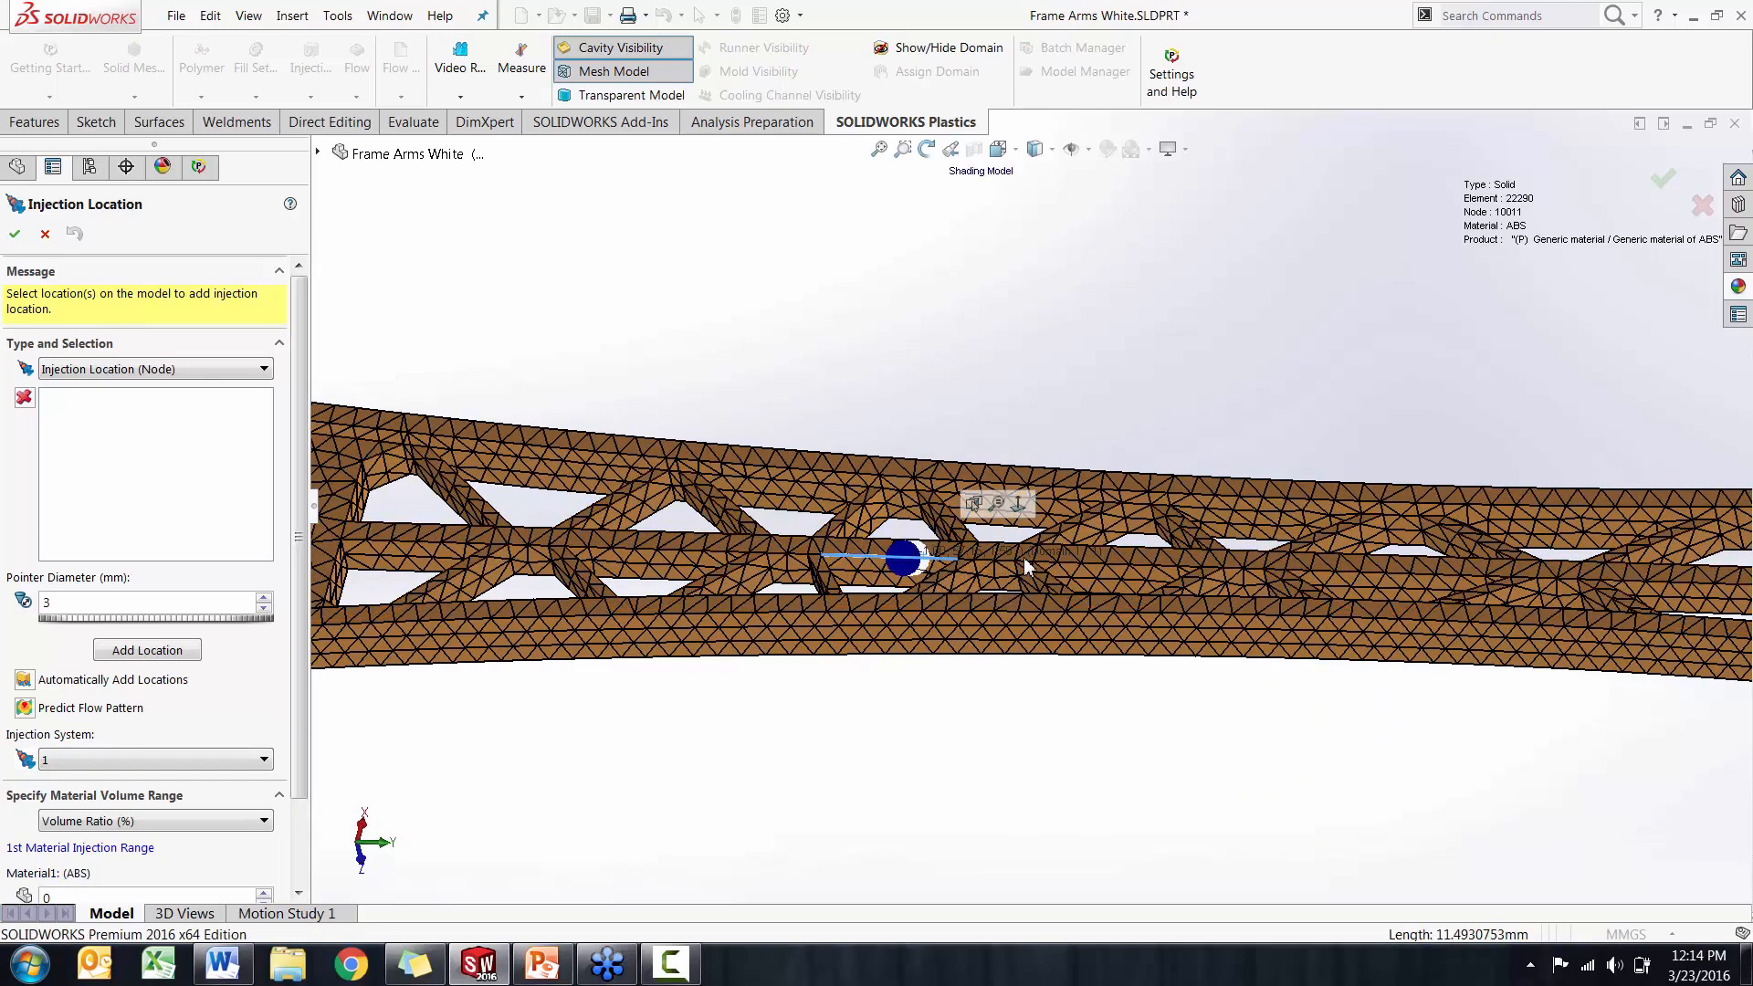
pyautogui.scroll(5, 978, 363)
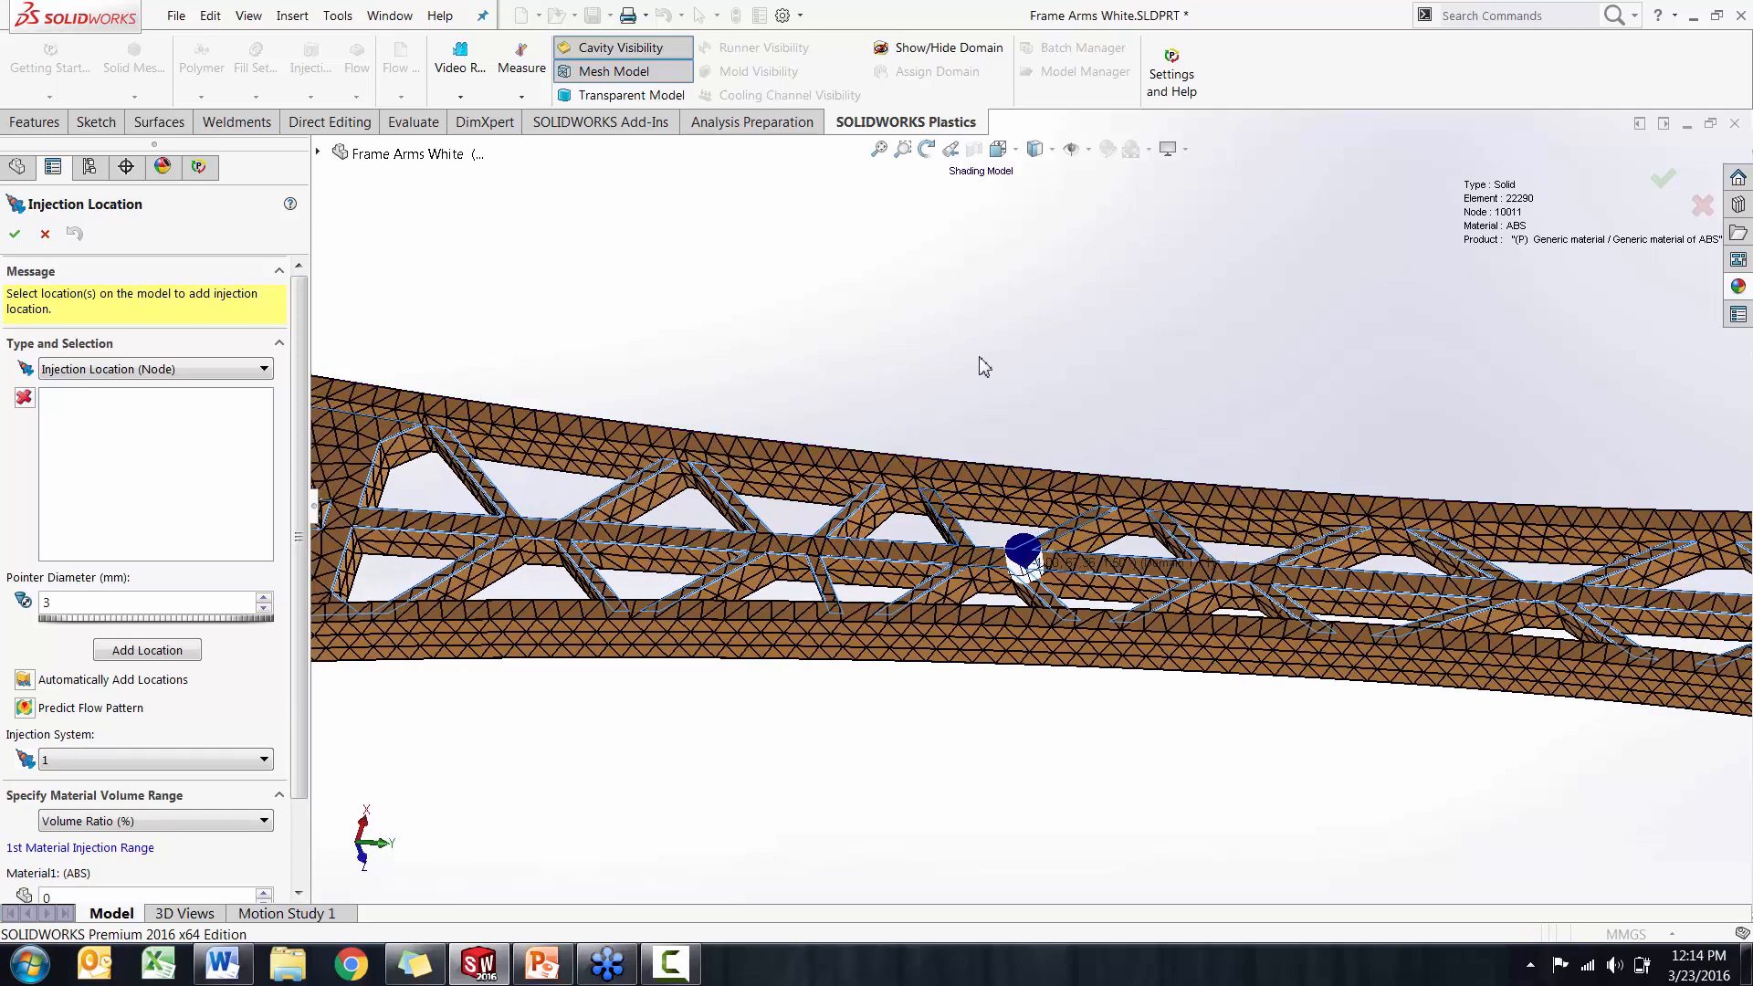
pyautogui.moveTo(983, 365); pyautogui.dragTo(978, 391, button='middle')
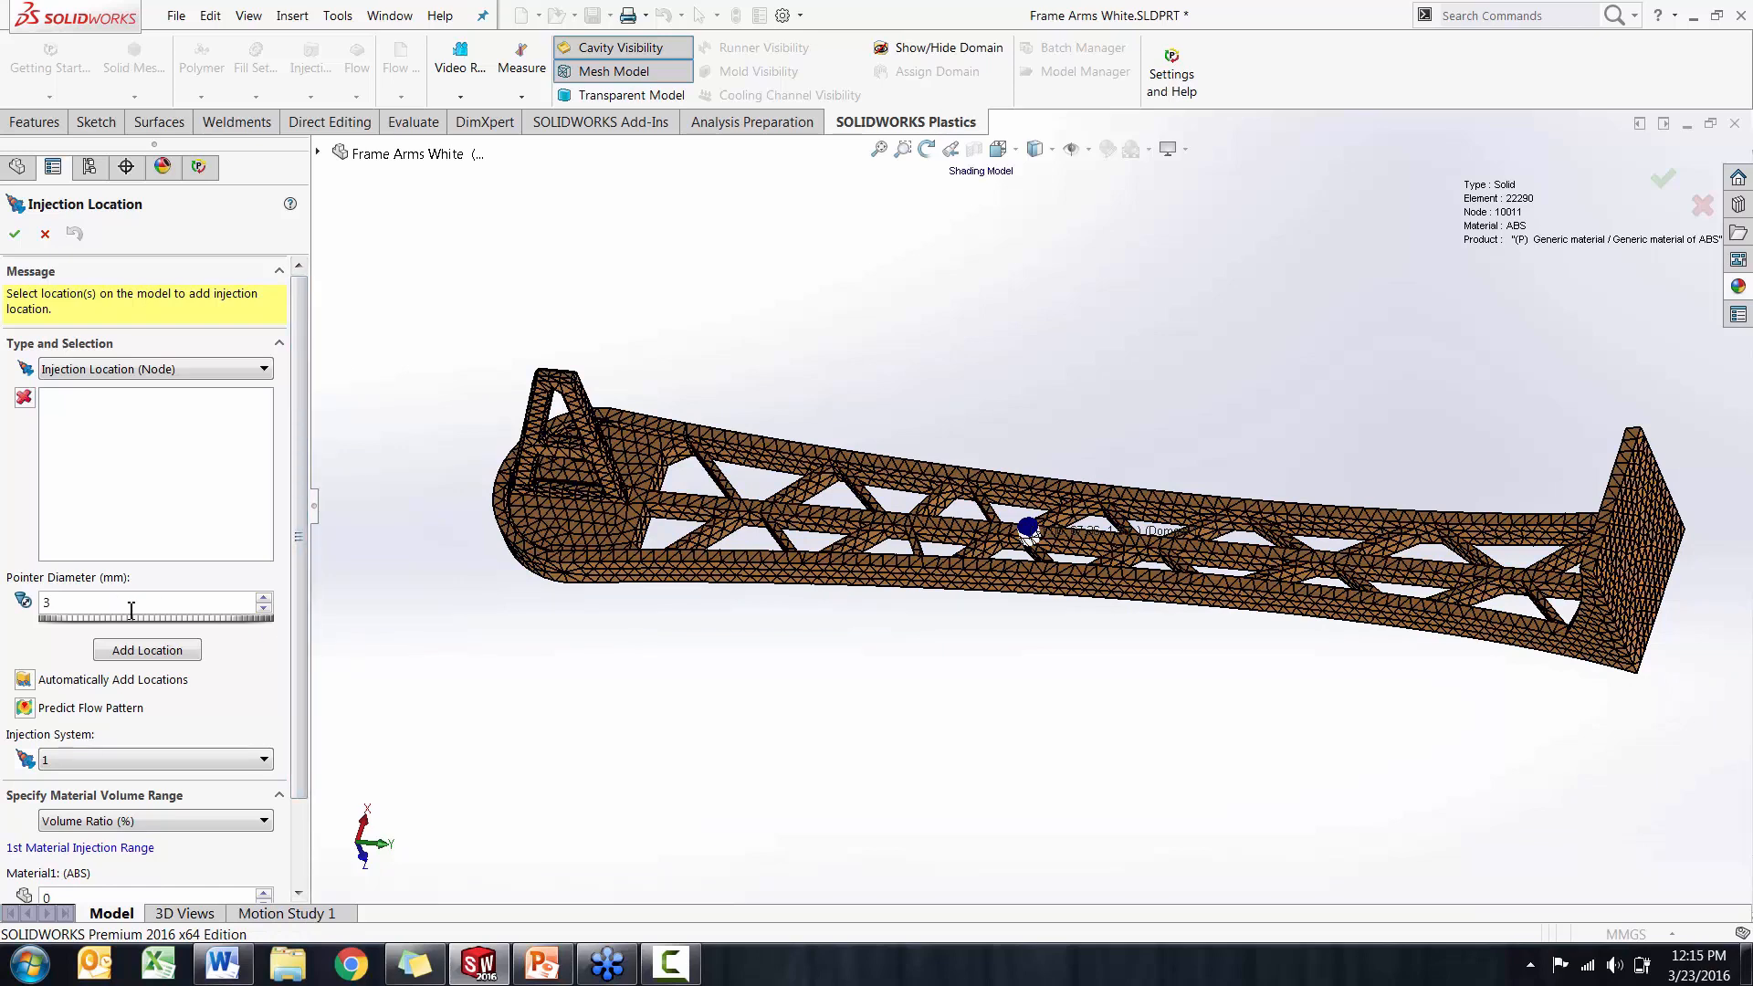
# Automatically add one injection location and check its position on the underside of the arm
pyautogui.click(25, 687)
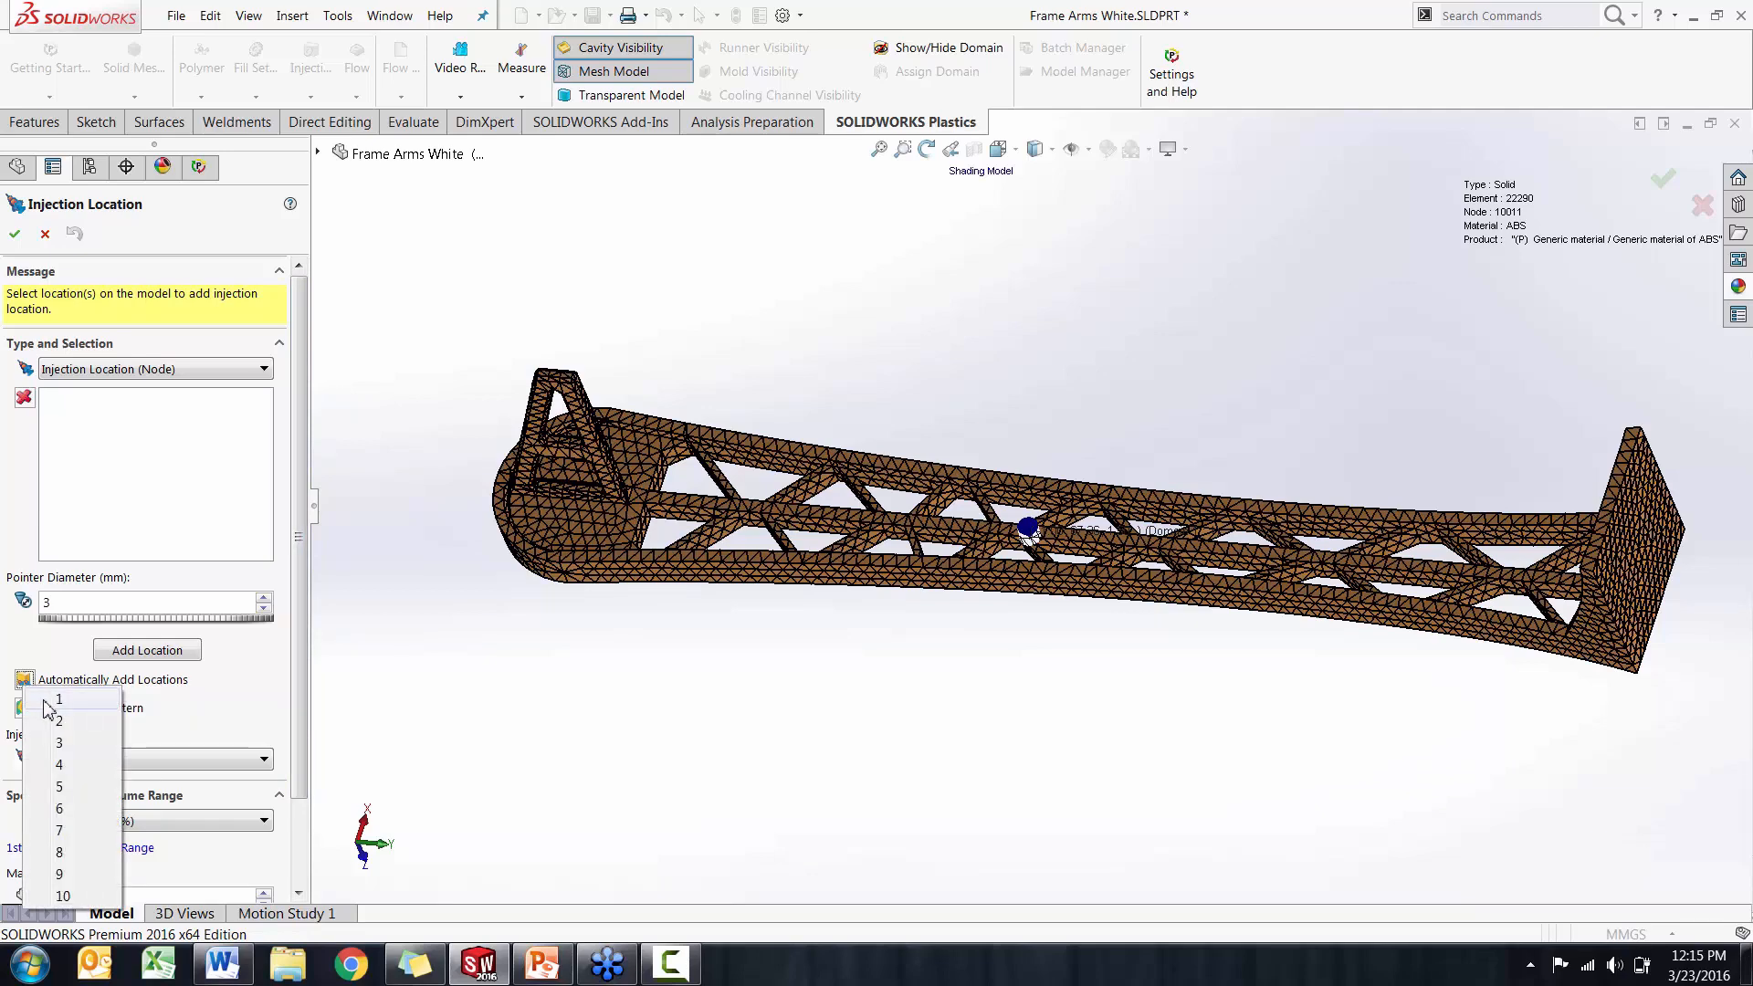
pyautogui.click(46, 702)
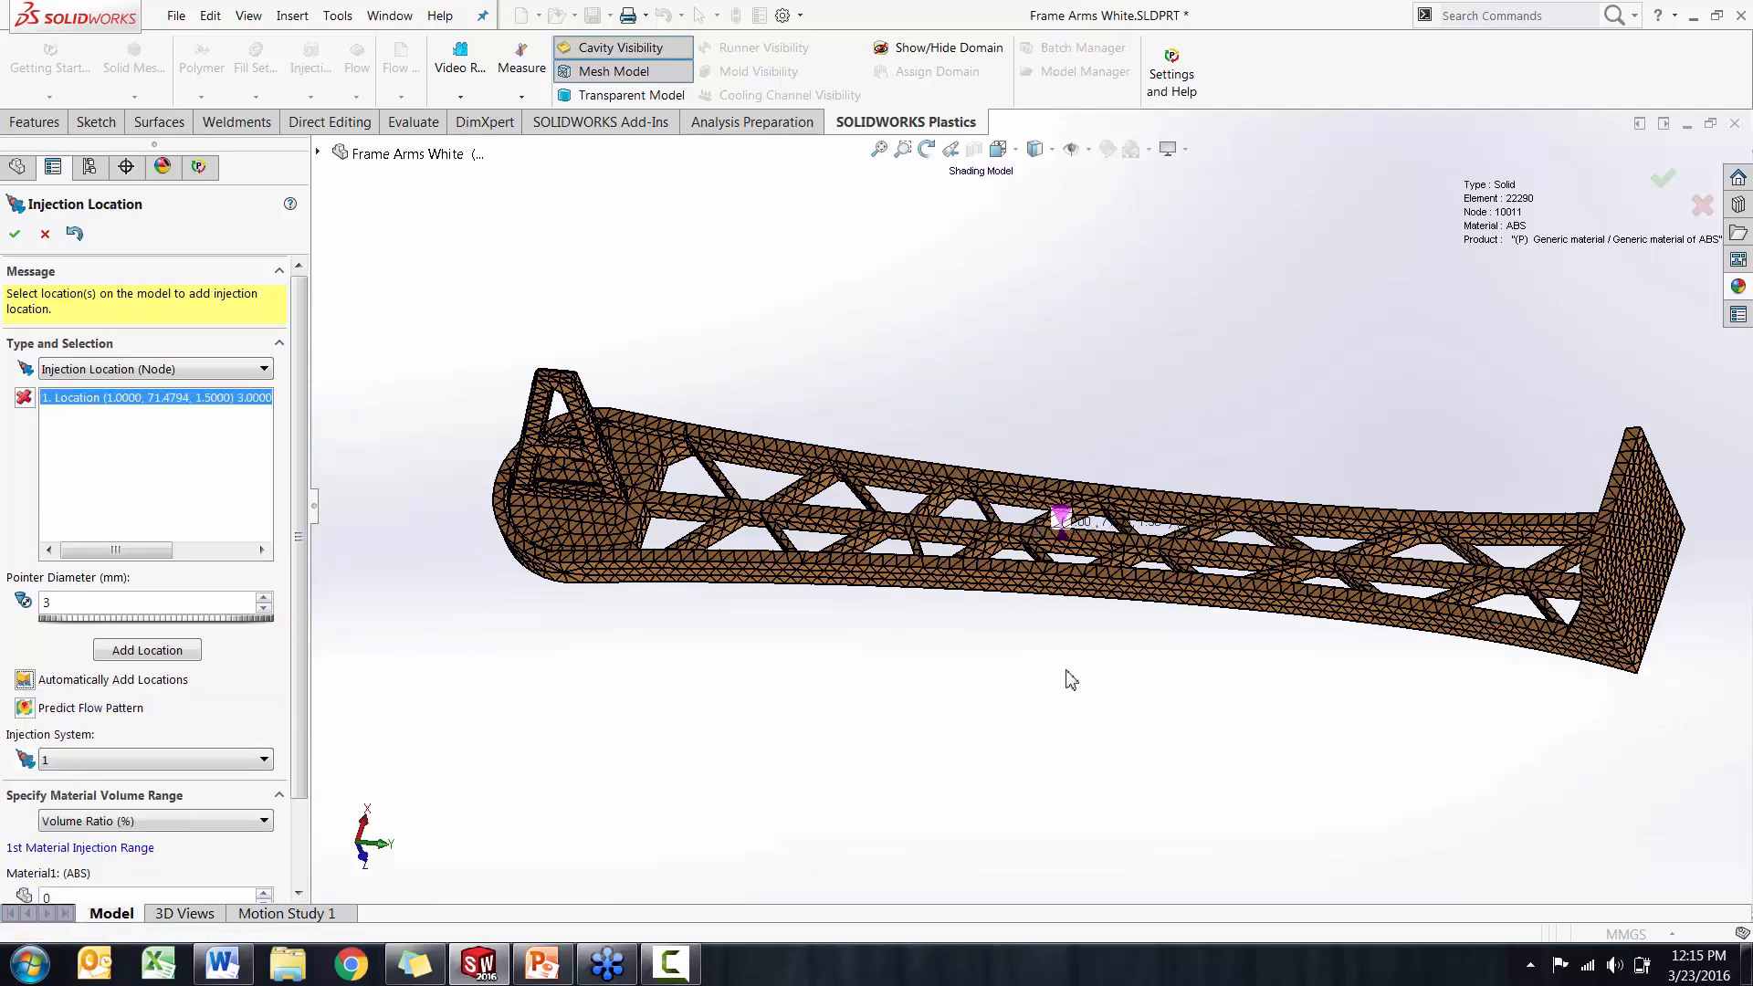
pyautogui.moveTo(1071, 680)
pyautogui.mouseDown(button='middle')
pyautogui.moveTo(1037, 673)
pyautogui.moveTo(1060, 659)
pyautogui.mouseUp(button='middle')
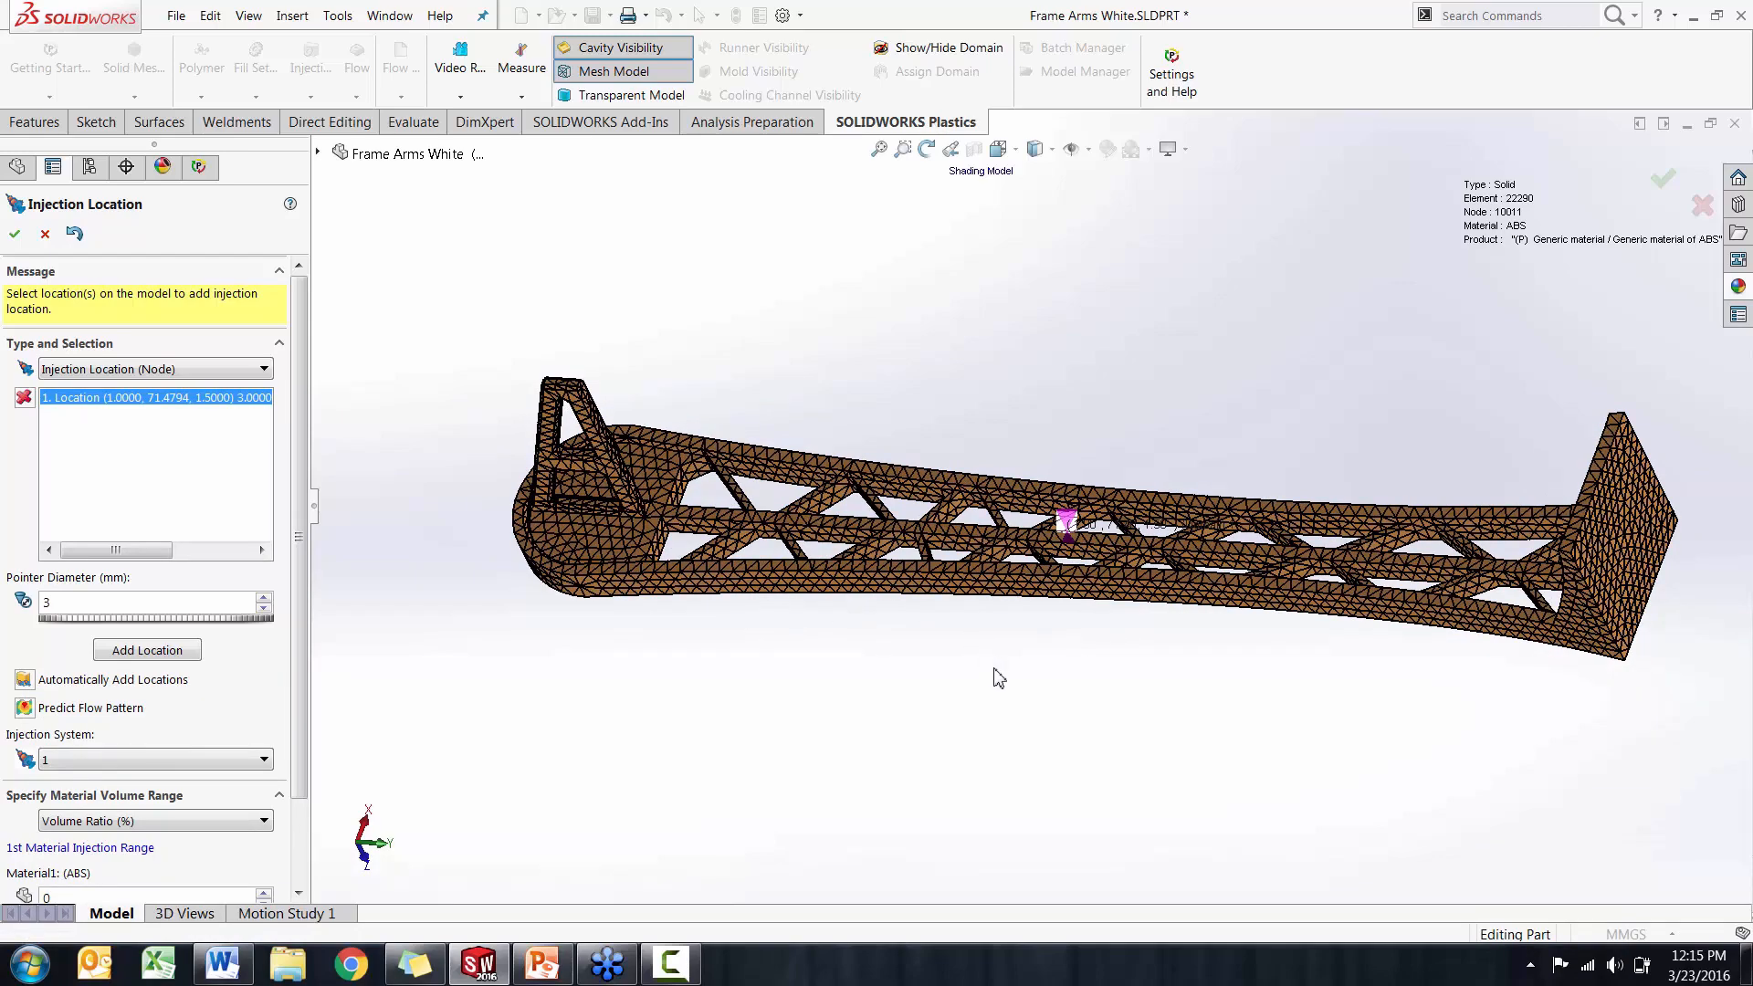
pyautogui.moveTo(999, 677)
pyautogui.mouseDown(button='middle')
pyautogui.moveTo(1032, 626)
pyautogui.moveTo(998, 669)
pyautogui.mouseUp(button='middle')
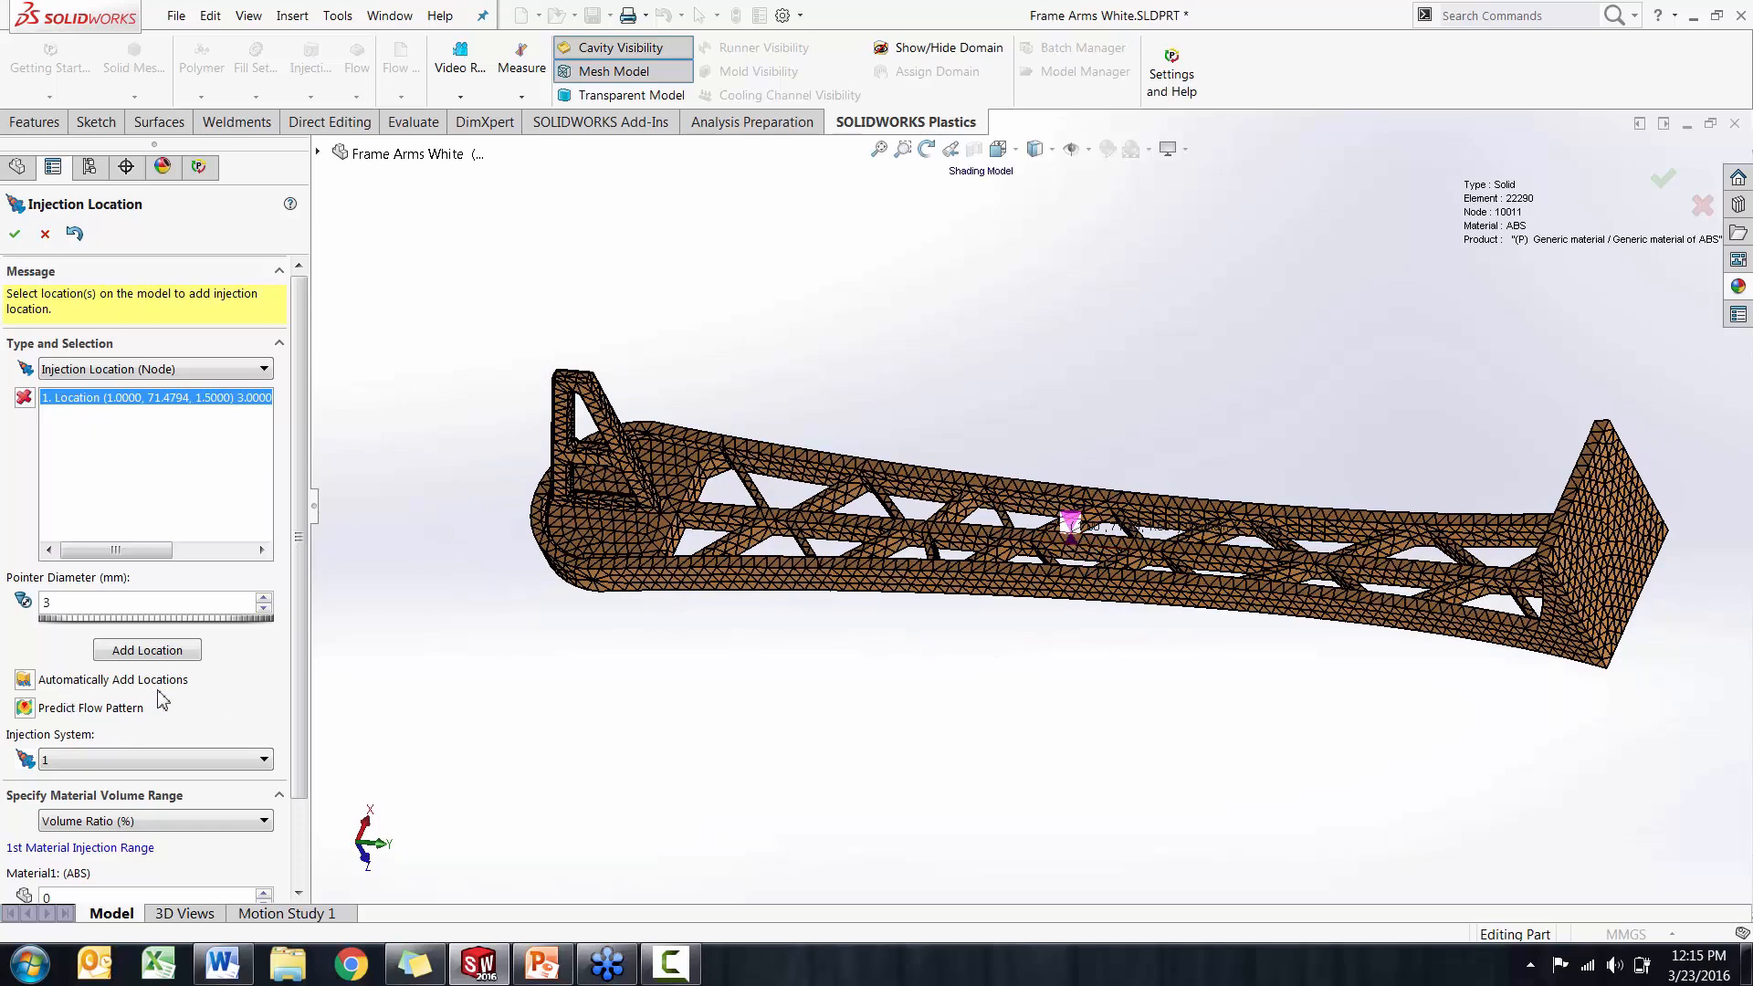
pyautogui.moveTo(879, 737); pyautogui.dragTo(1046, 722, button='middle')
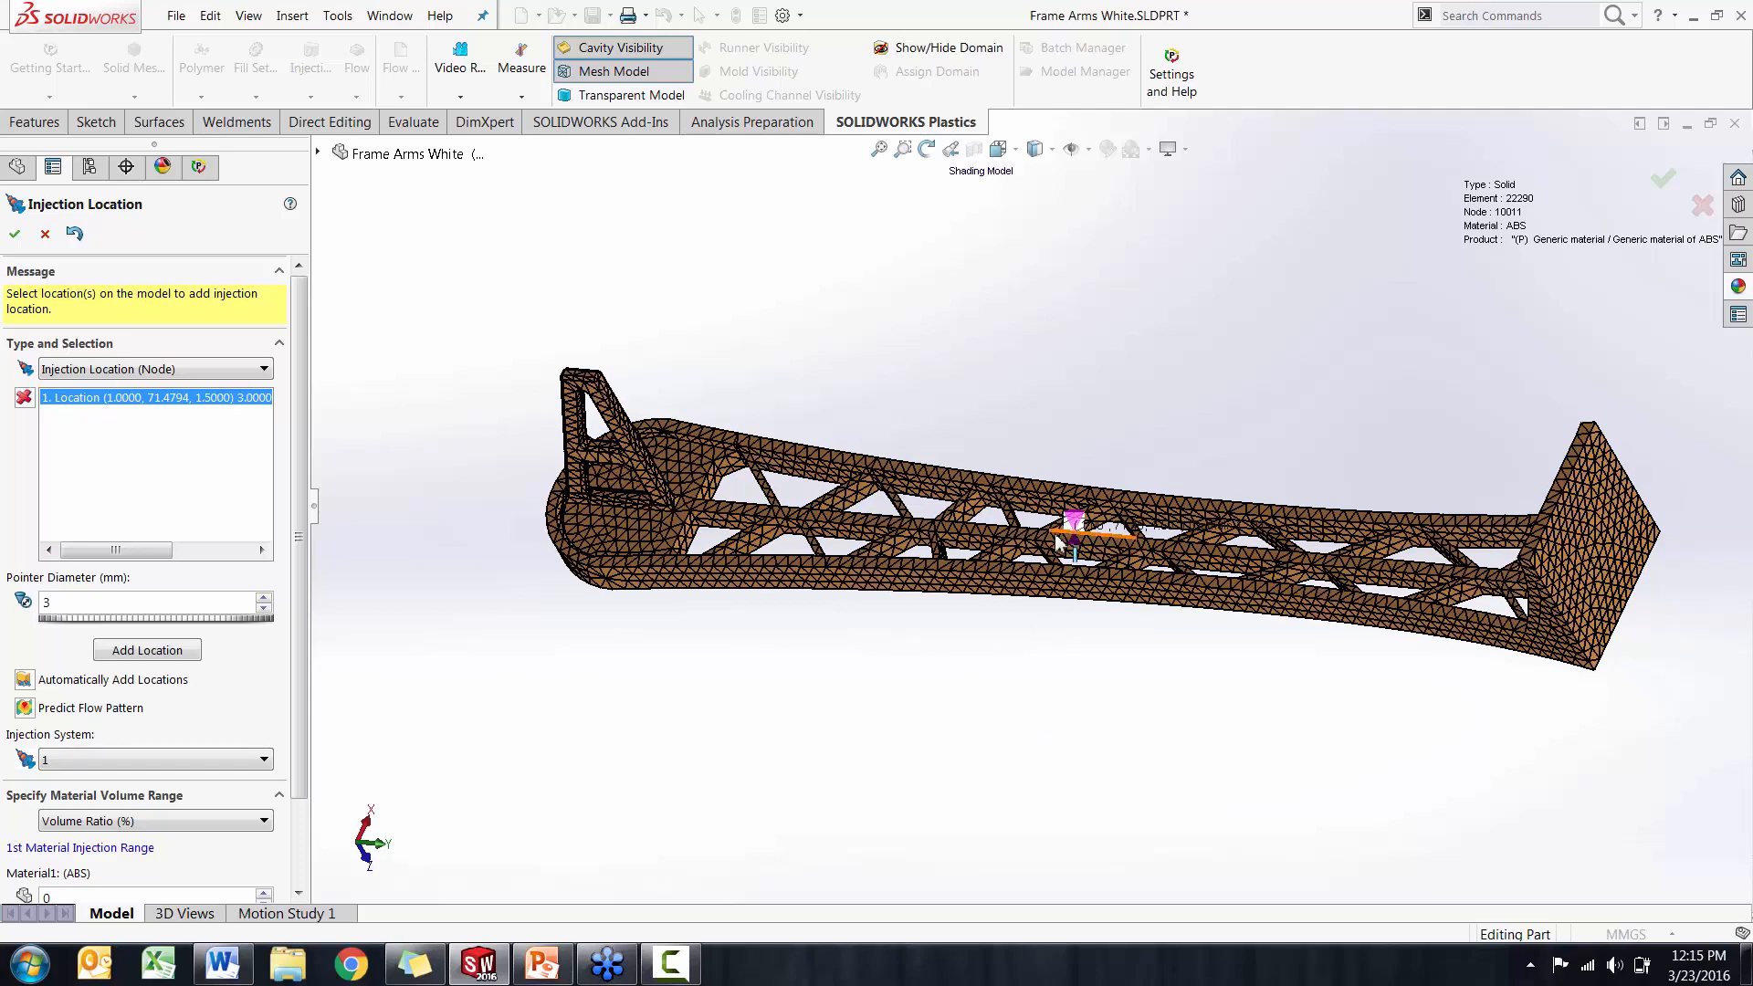
# Predict the flow pattern from the automatic injection location and accept that location
pyautogui.click(24, 707)
pyautogui.moveTo(802, 572); pyautogui.dragTo(826, 457, button='middle')
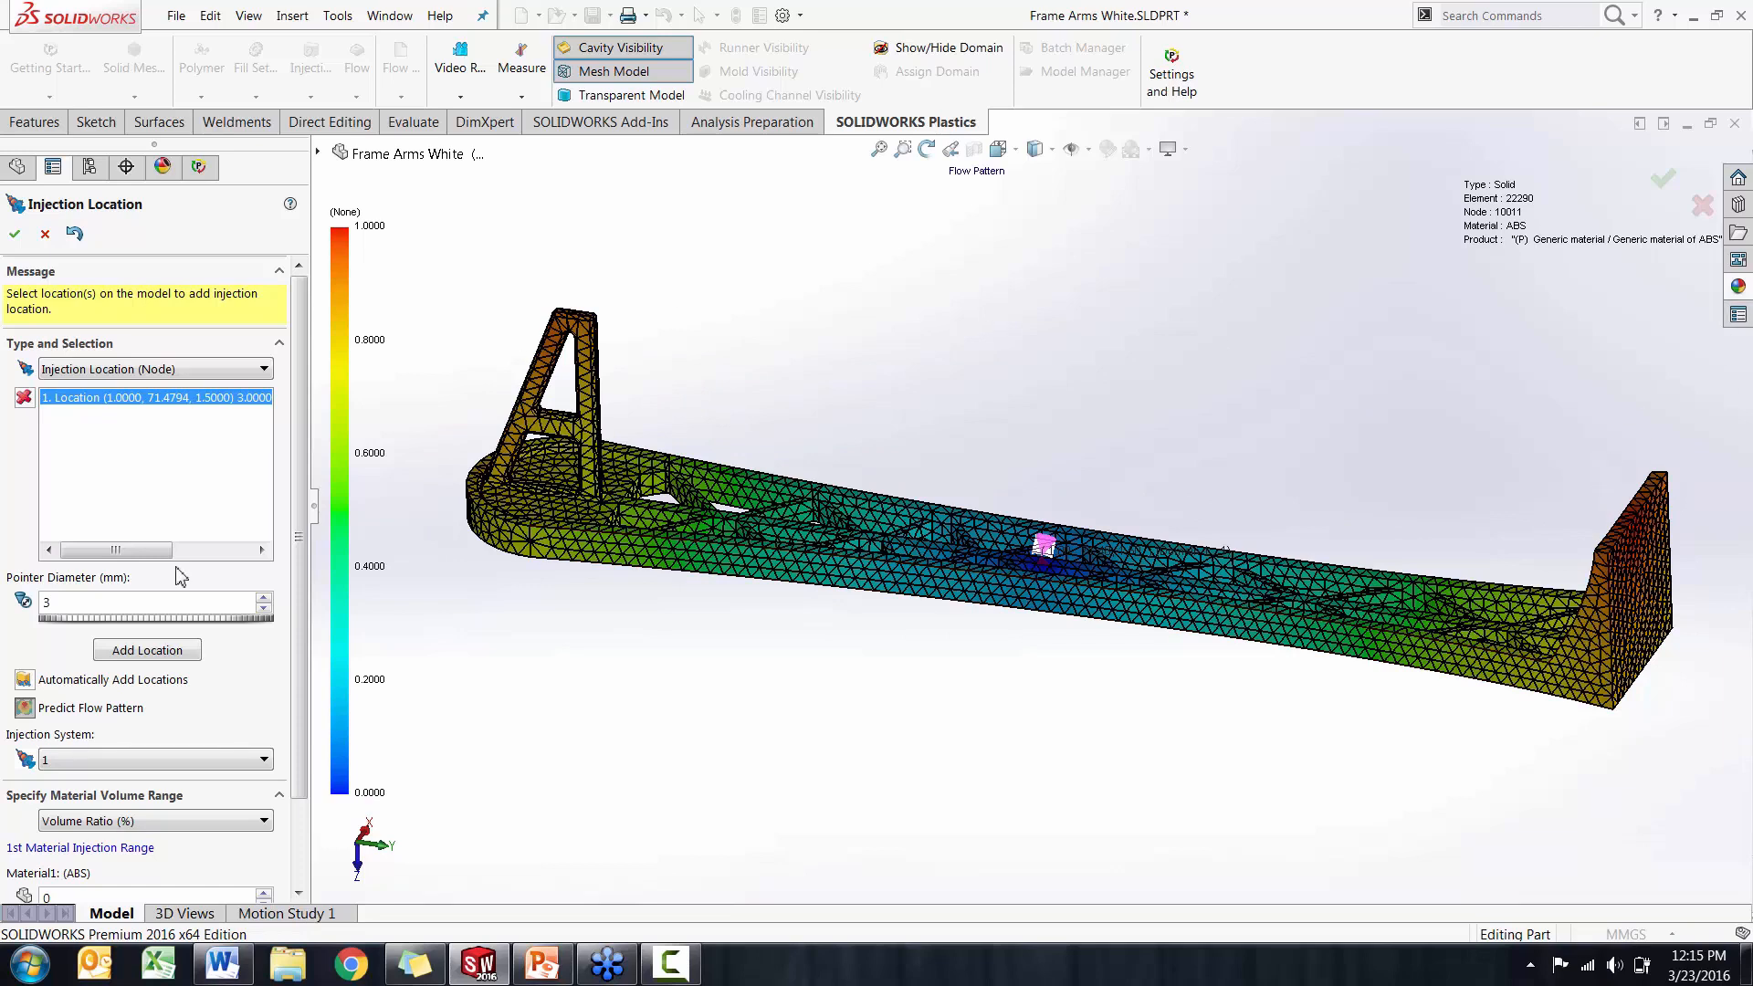
pyautogui.click(114, 650)
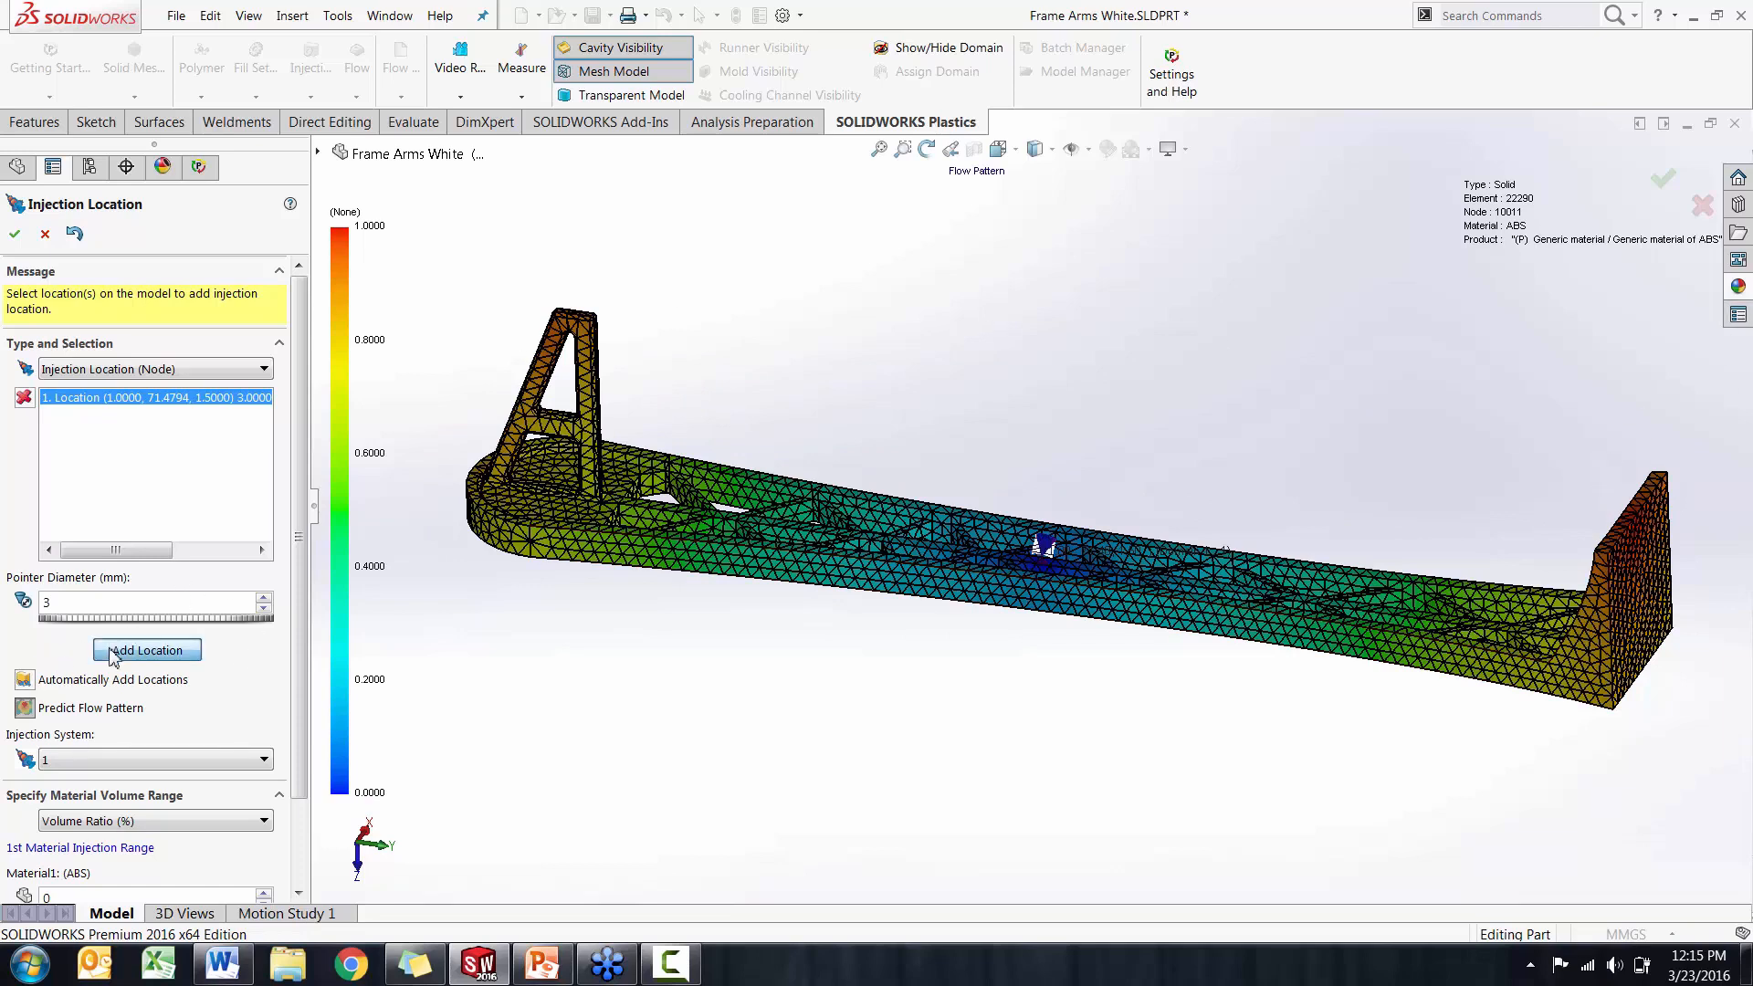
pyautogui.click(16, 235)
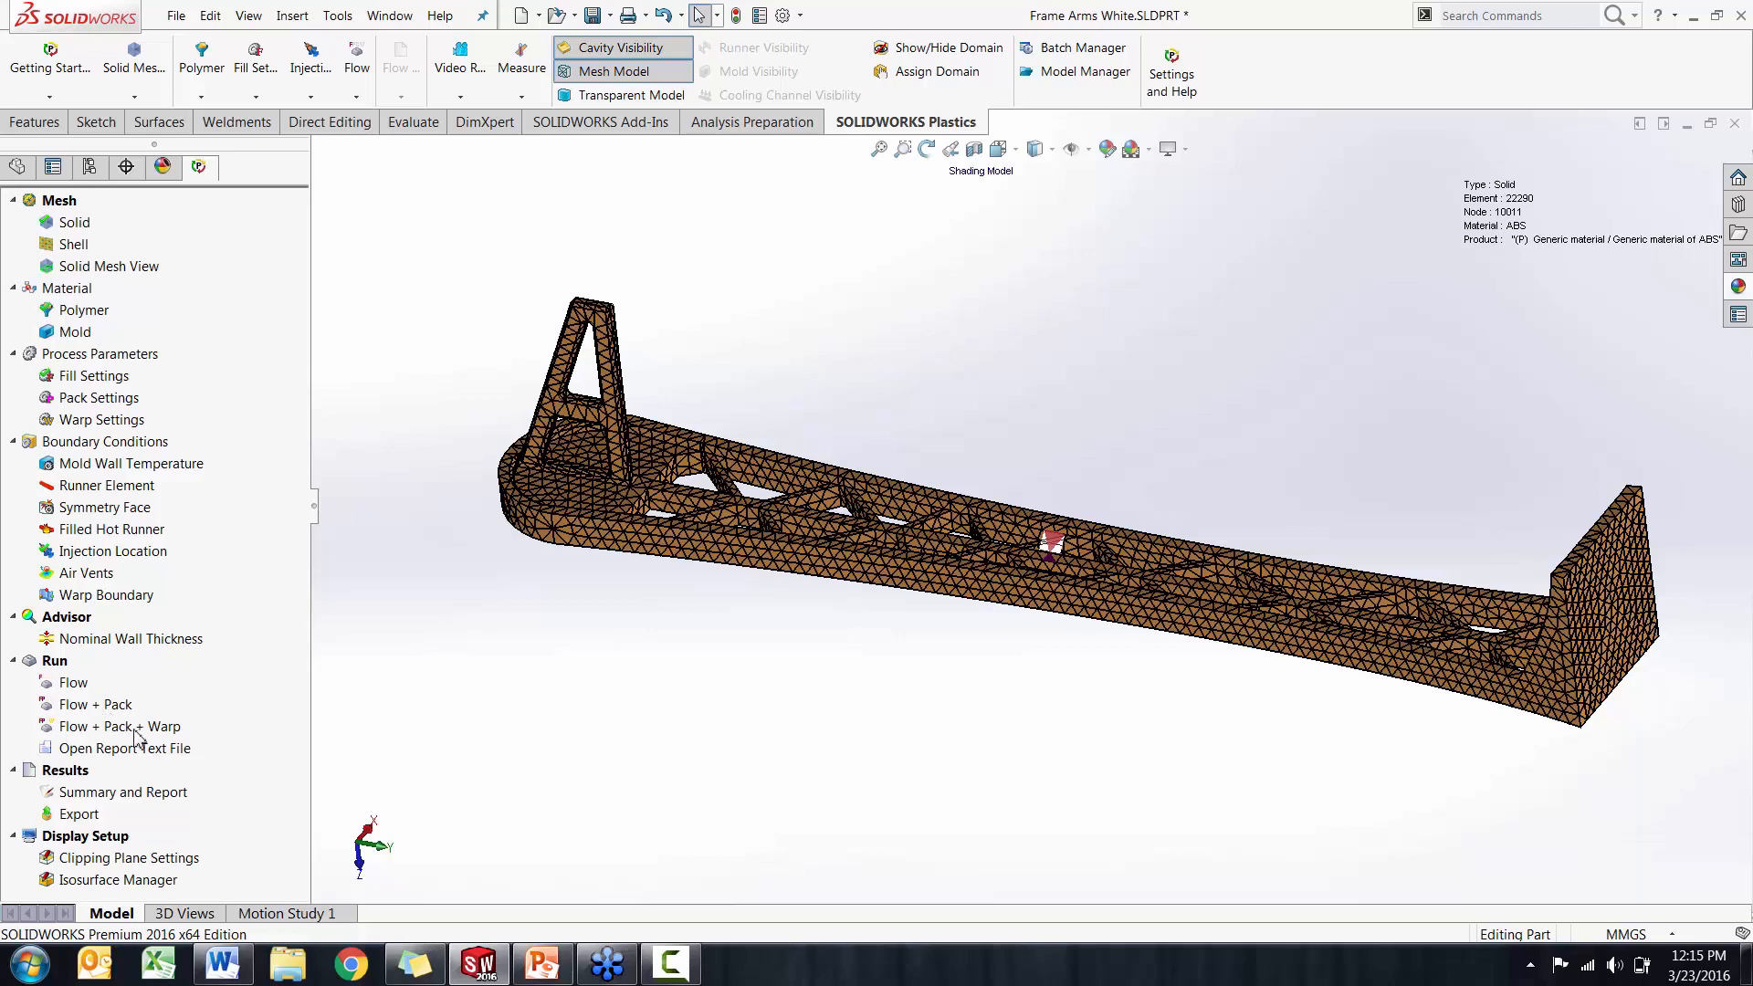
# Switch to the part configuration that already has an analysis solved and display its fill time flow result
pyautogui.click(89, 171)
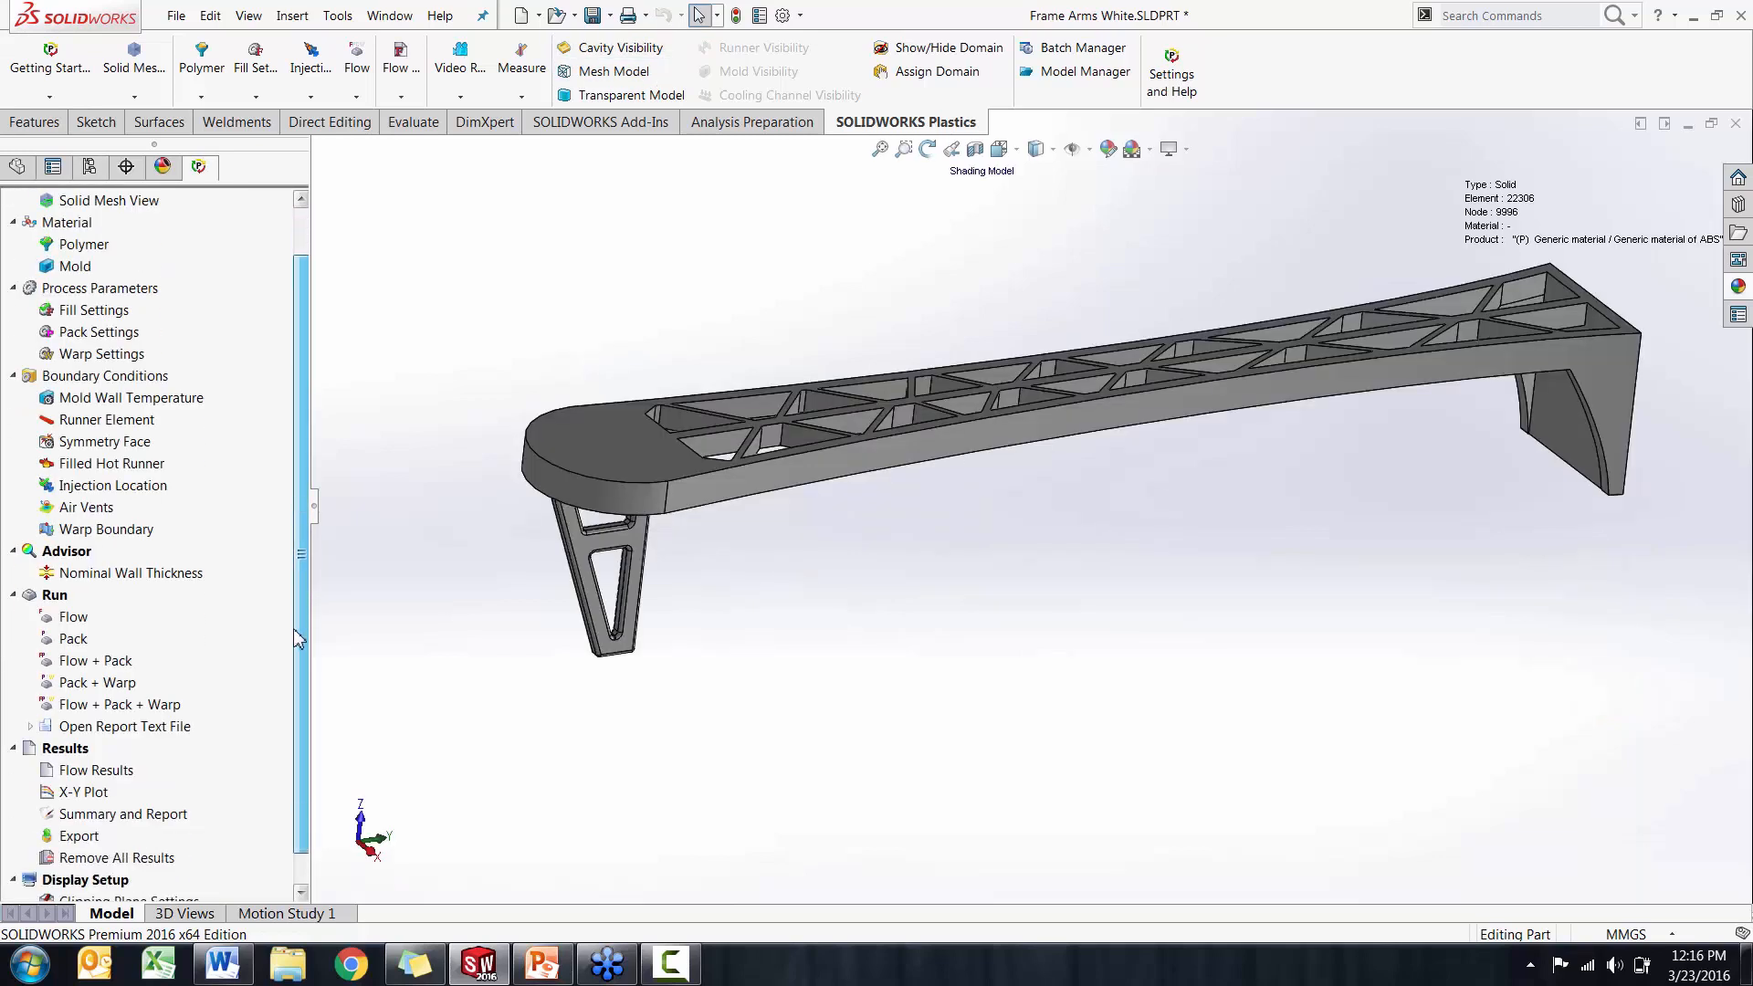
pyautogui.scroll(-1, 293, 628)
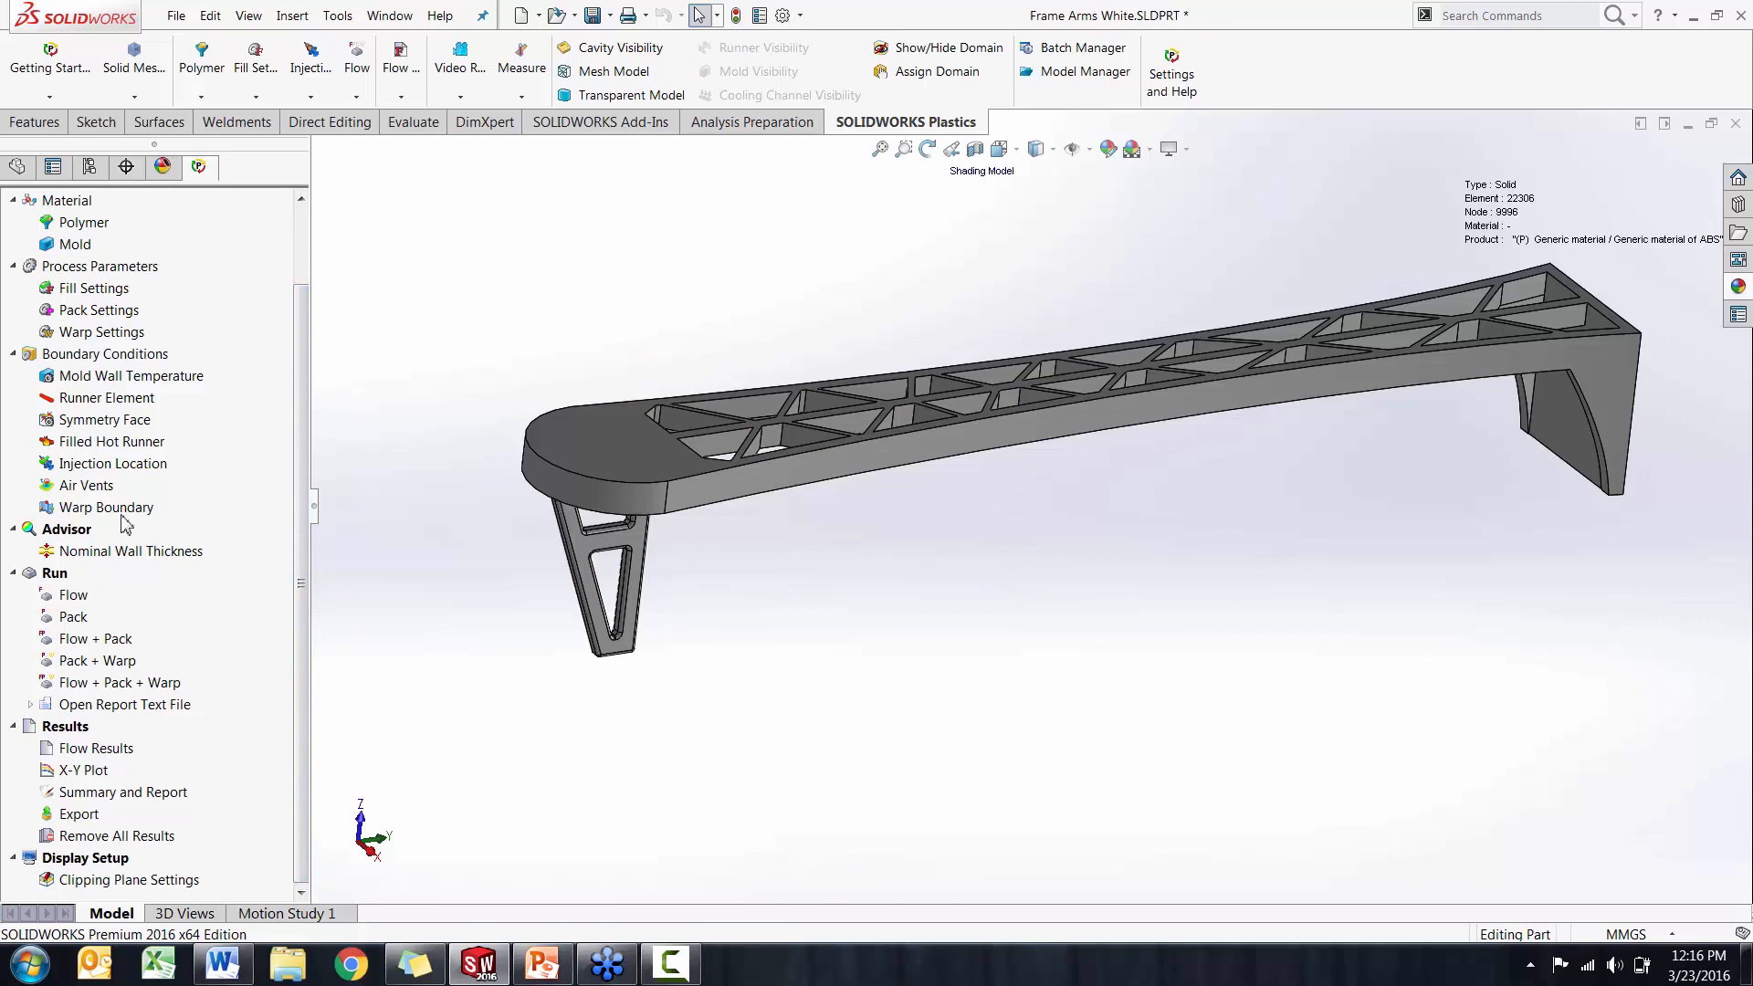
pyautogui.doubleClick(103, 751)
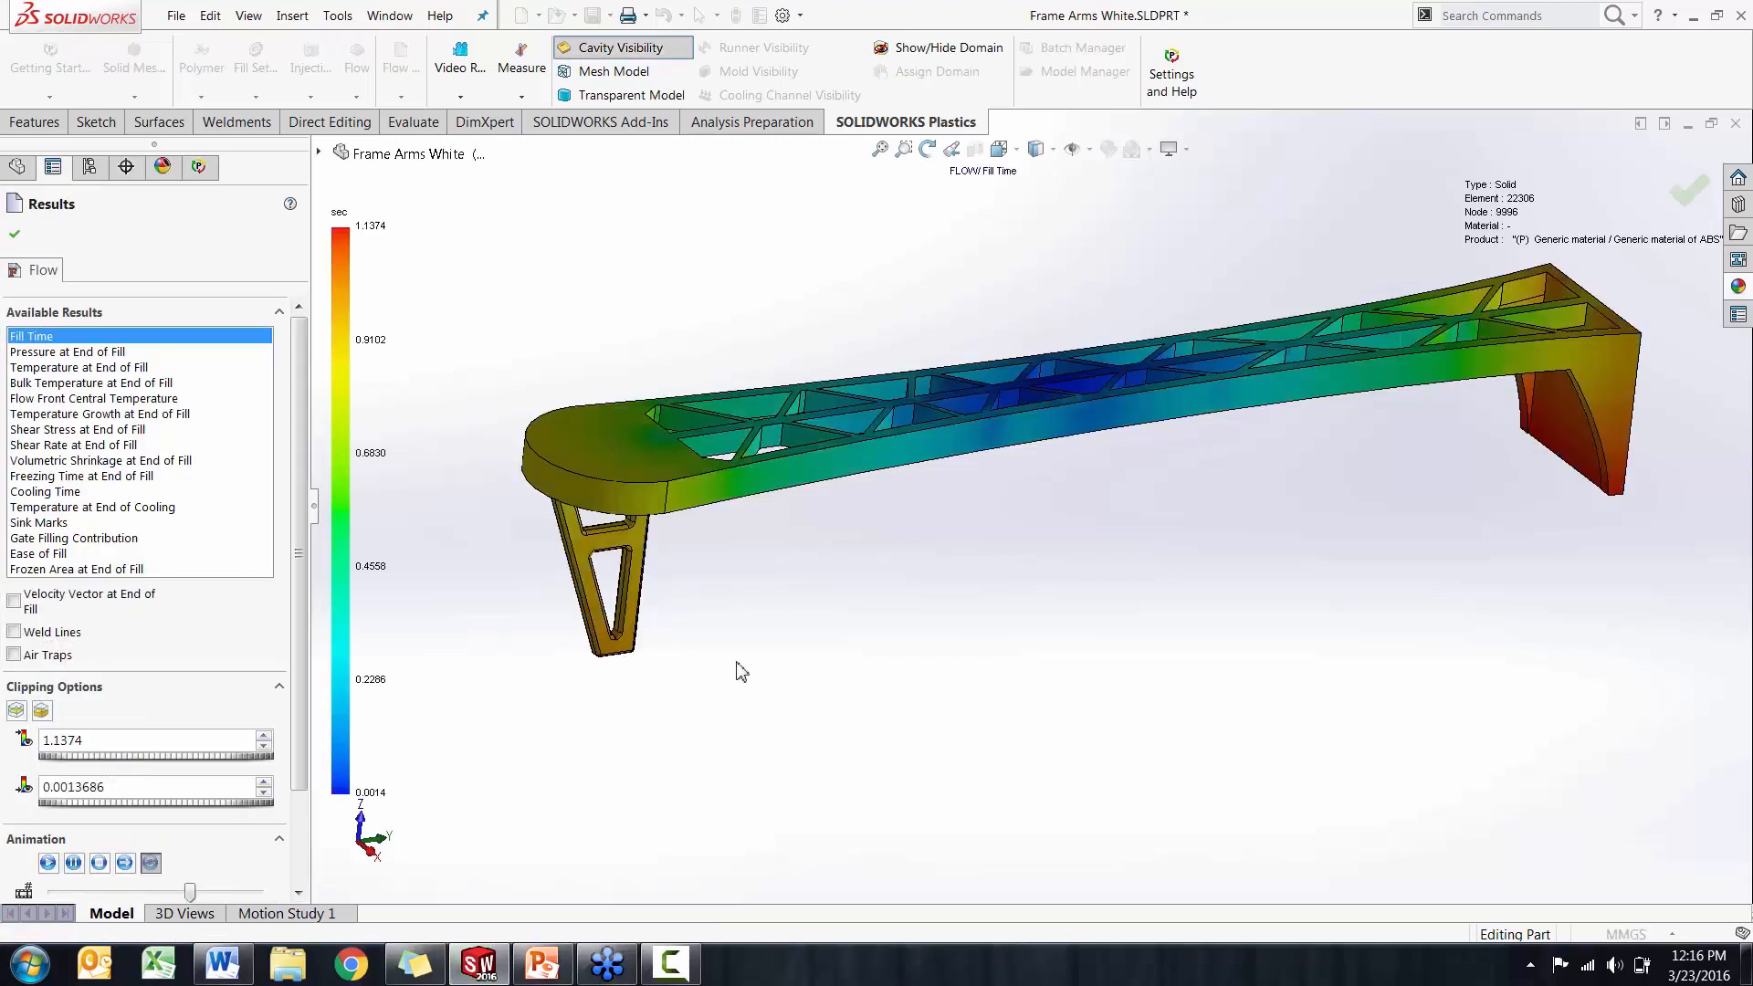
pyautogui.moveTo(853, 672); pyautogui.dragTo(786, 642, button='middle')
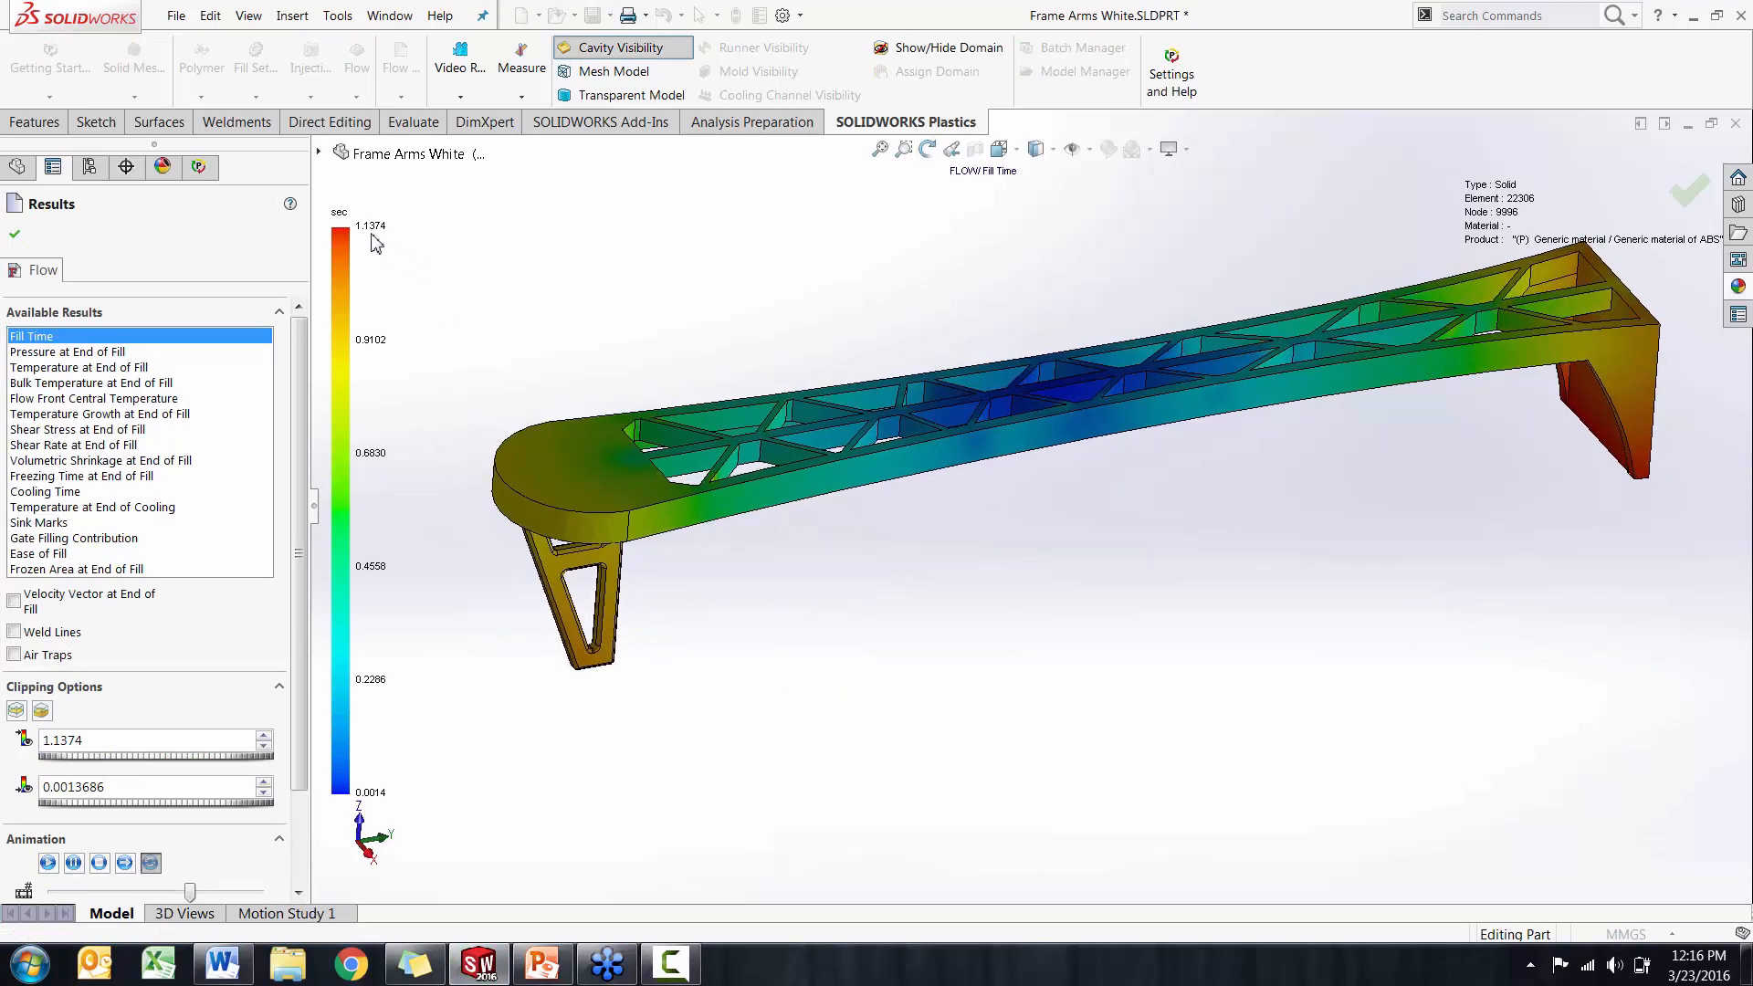
# Play the fill time animation and view the arm filling from a higher angle
pyautogui.moveTo(300, 342); pyautogui.dragTo(299, 450)
pyautogui.click(47, 746)
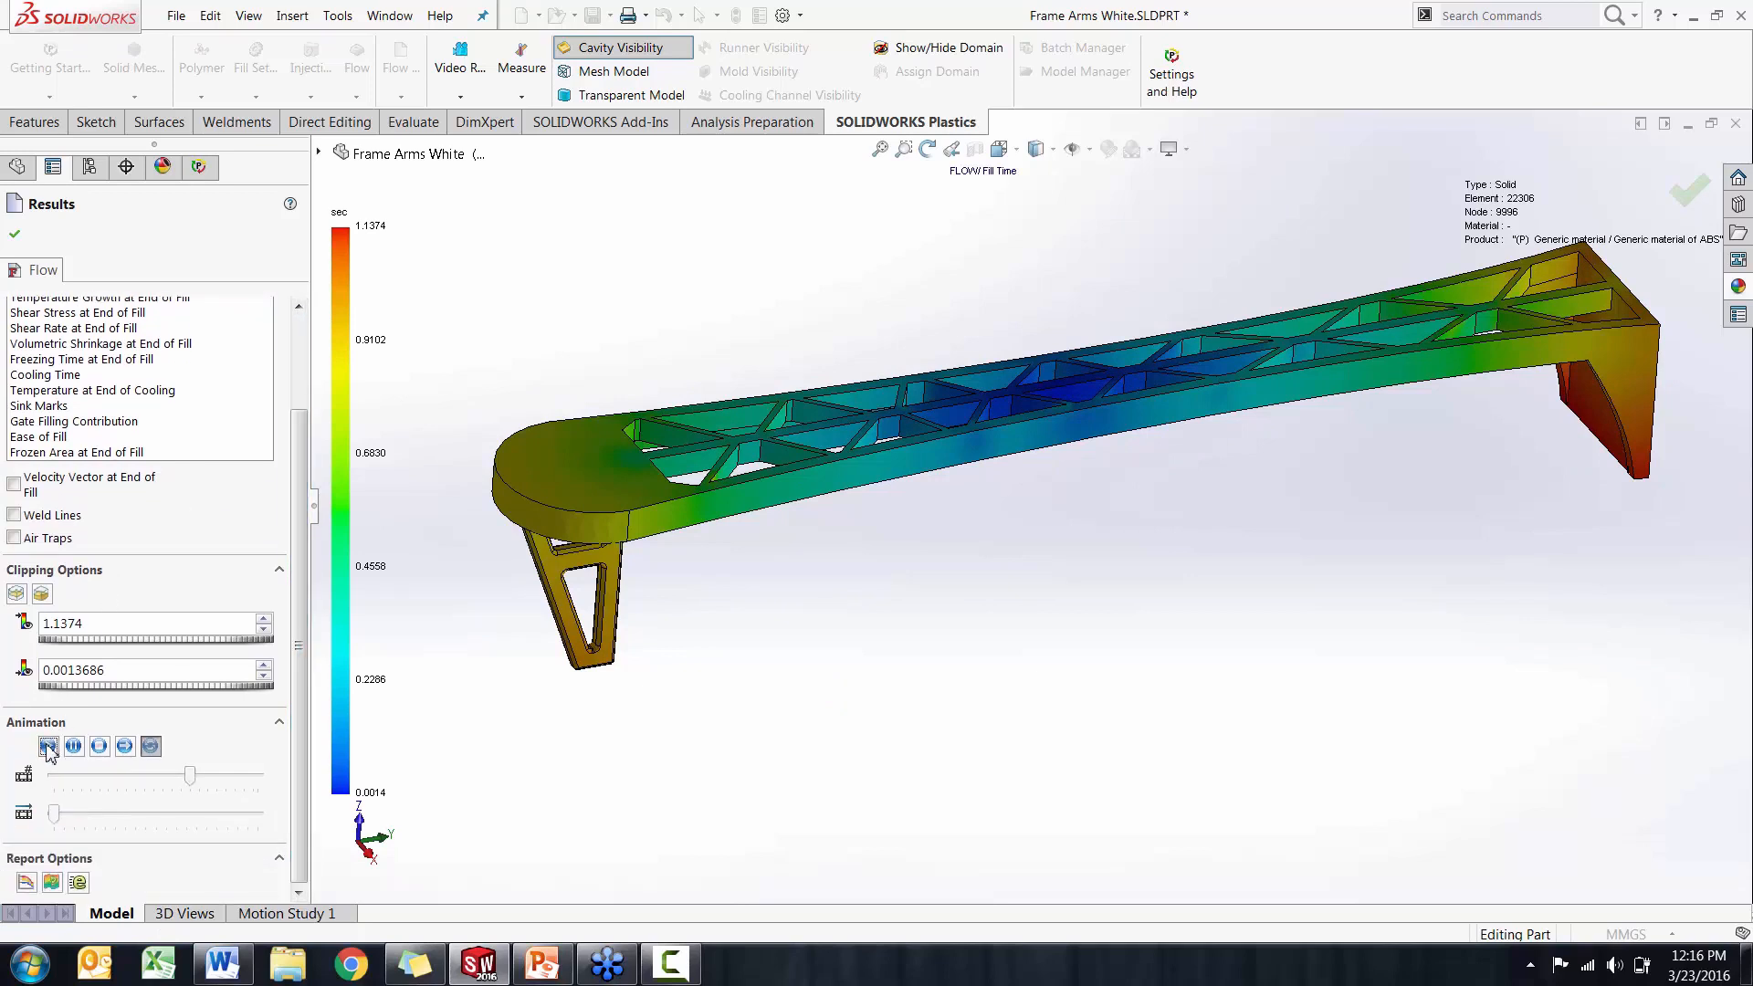
pyautogui.moveTo(743, 673); pyautogui.dragTo(743, 716, button='middle')
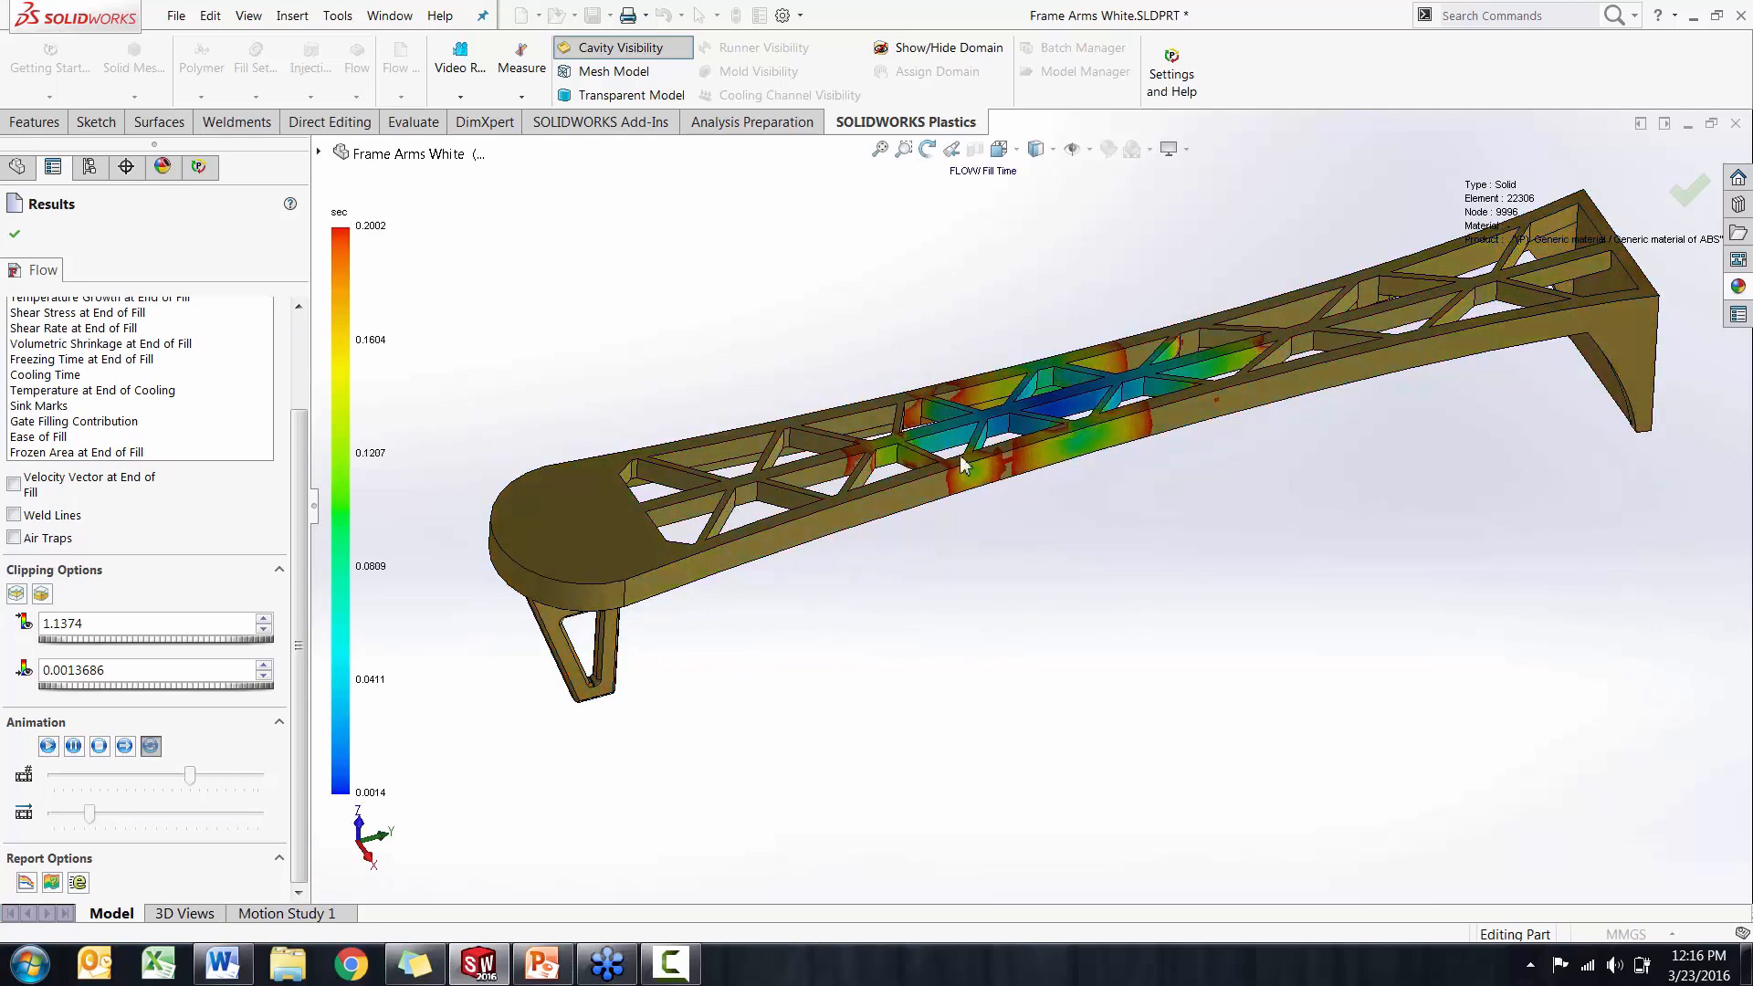
pyautogui.moveTo(761, 690); pyautogui.dragTo(697, 657, button='middle')
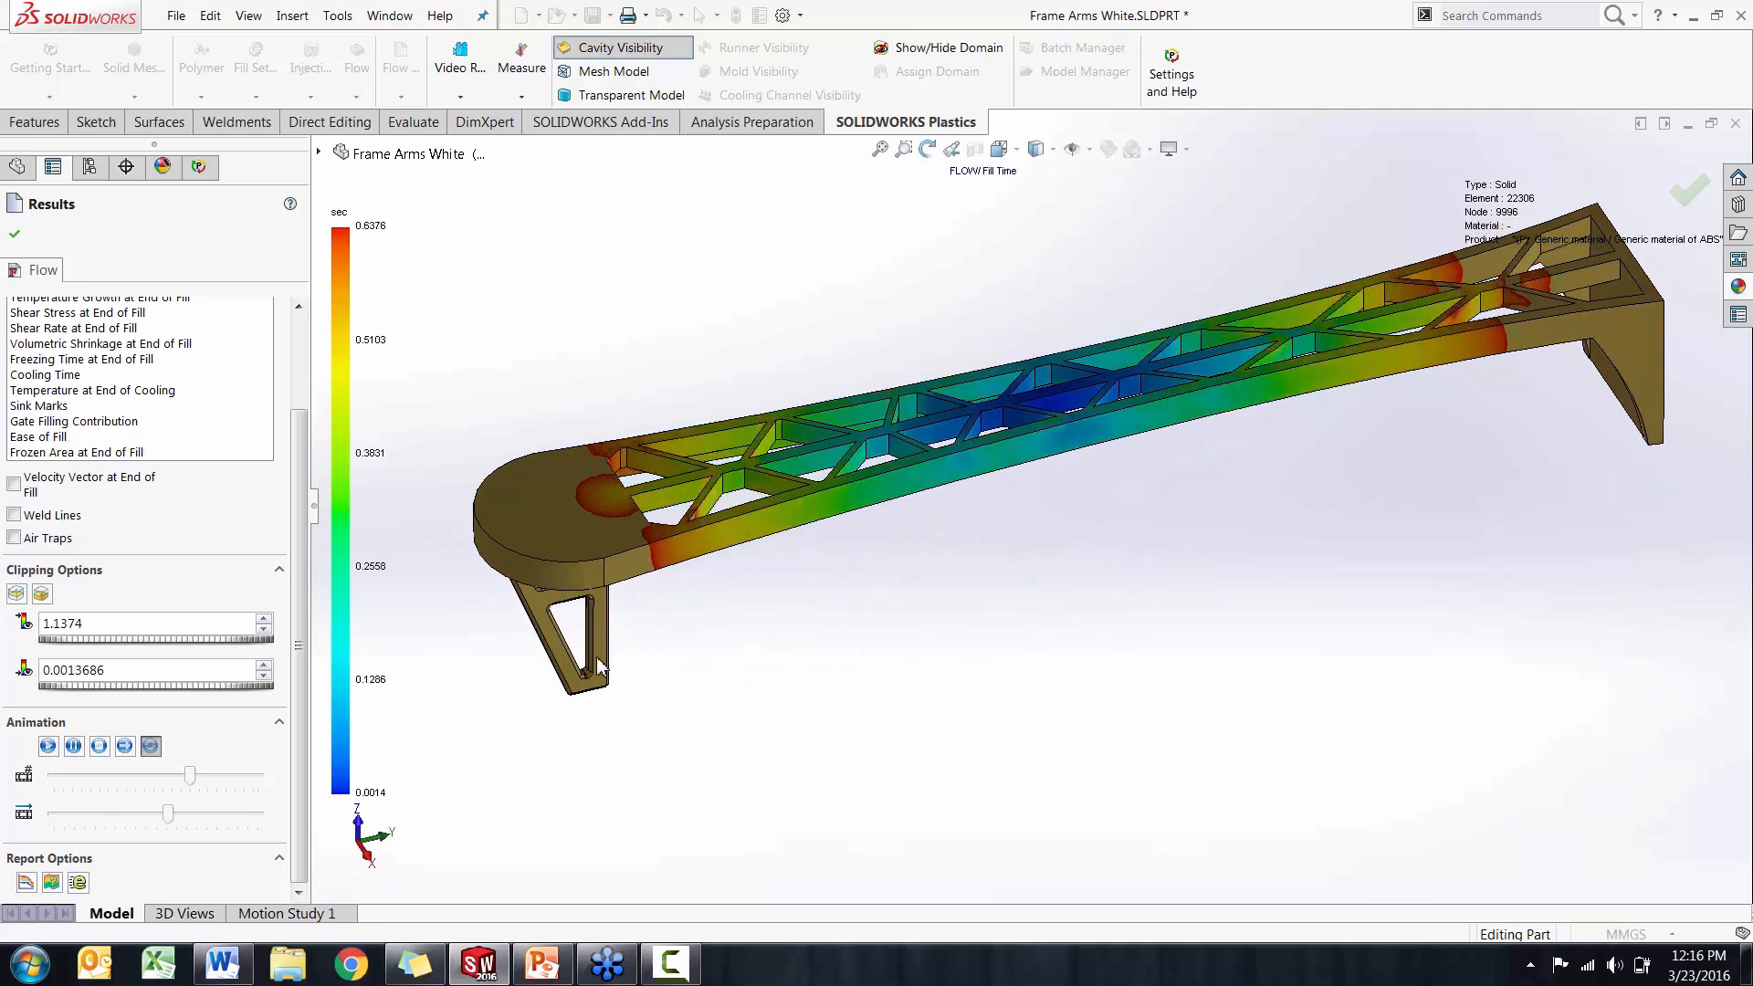
# Show the air traps and weld lines on the arm and examine them around the rib lattice
pyautogui.click(14, 537)
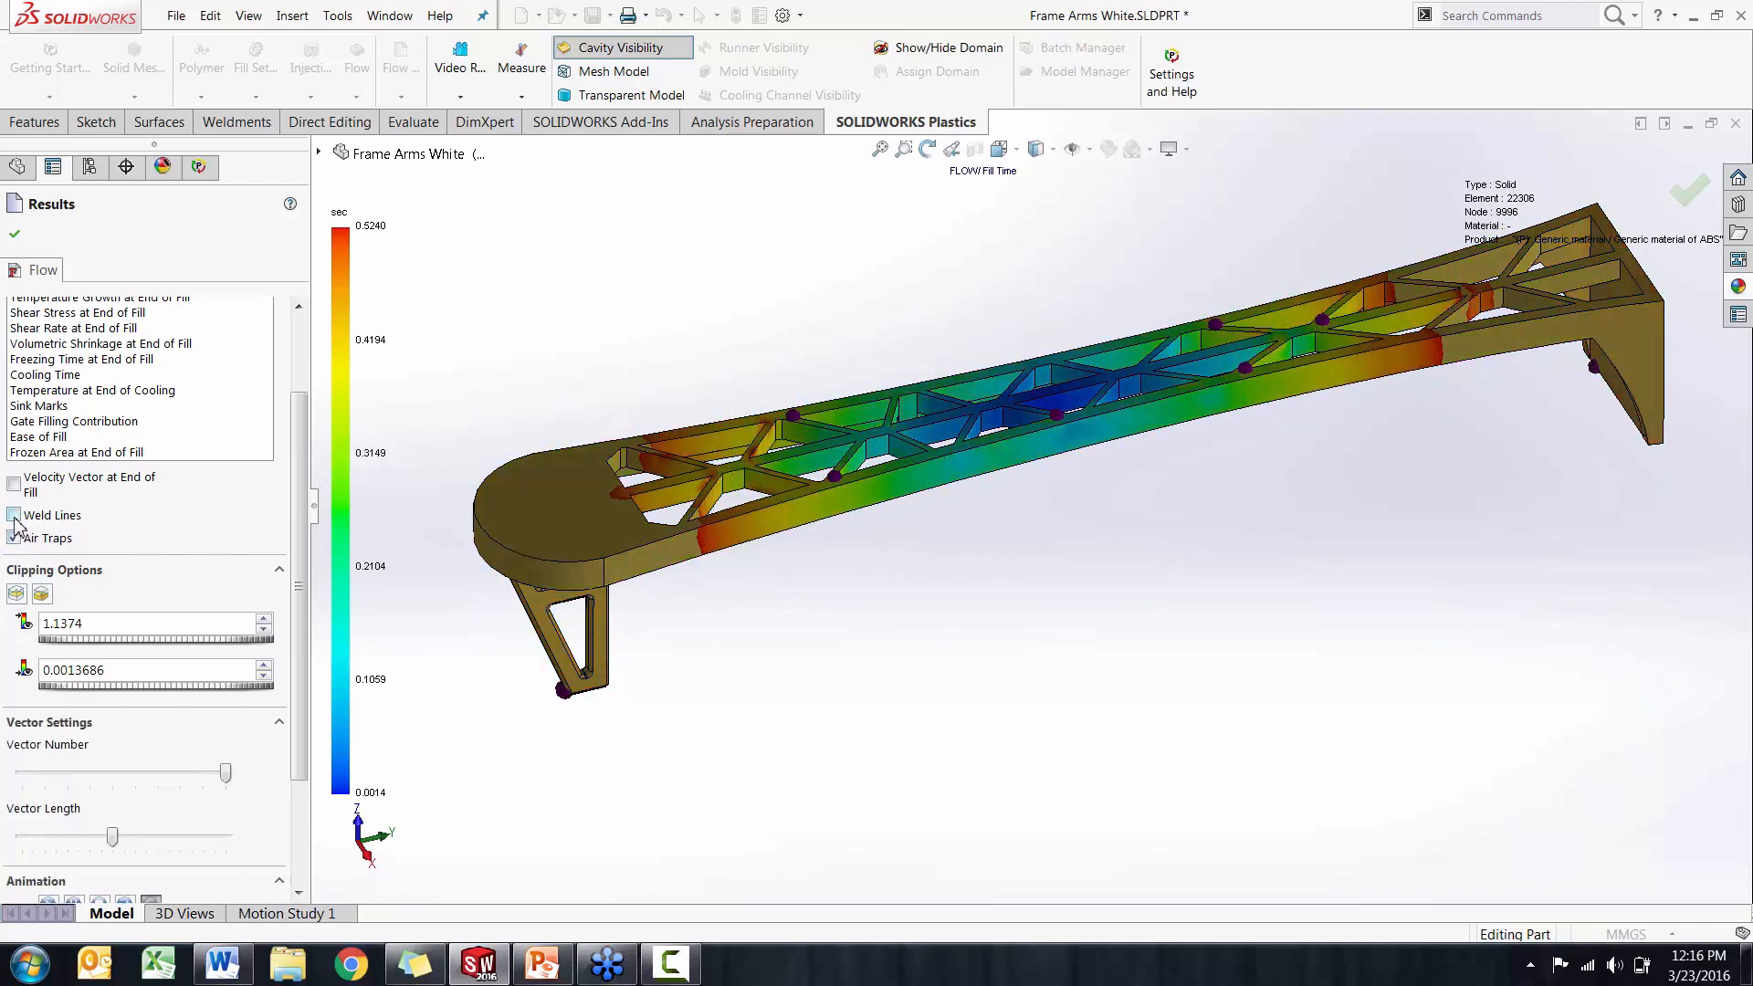
pyautogui.click(13, 515)
pyautogui.moveTo(568, 625); pyautogui.dragTo(561, 668, button='middle')
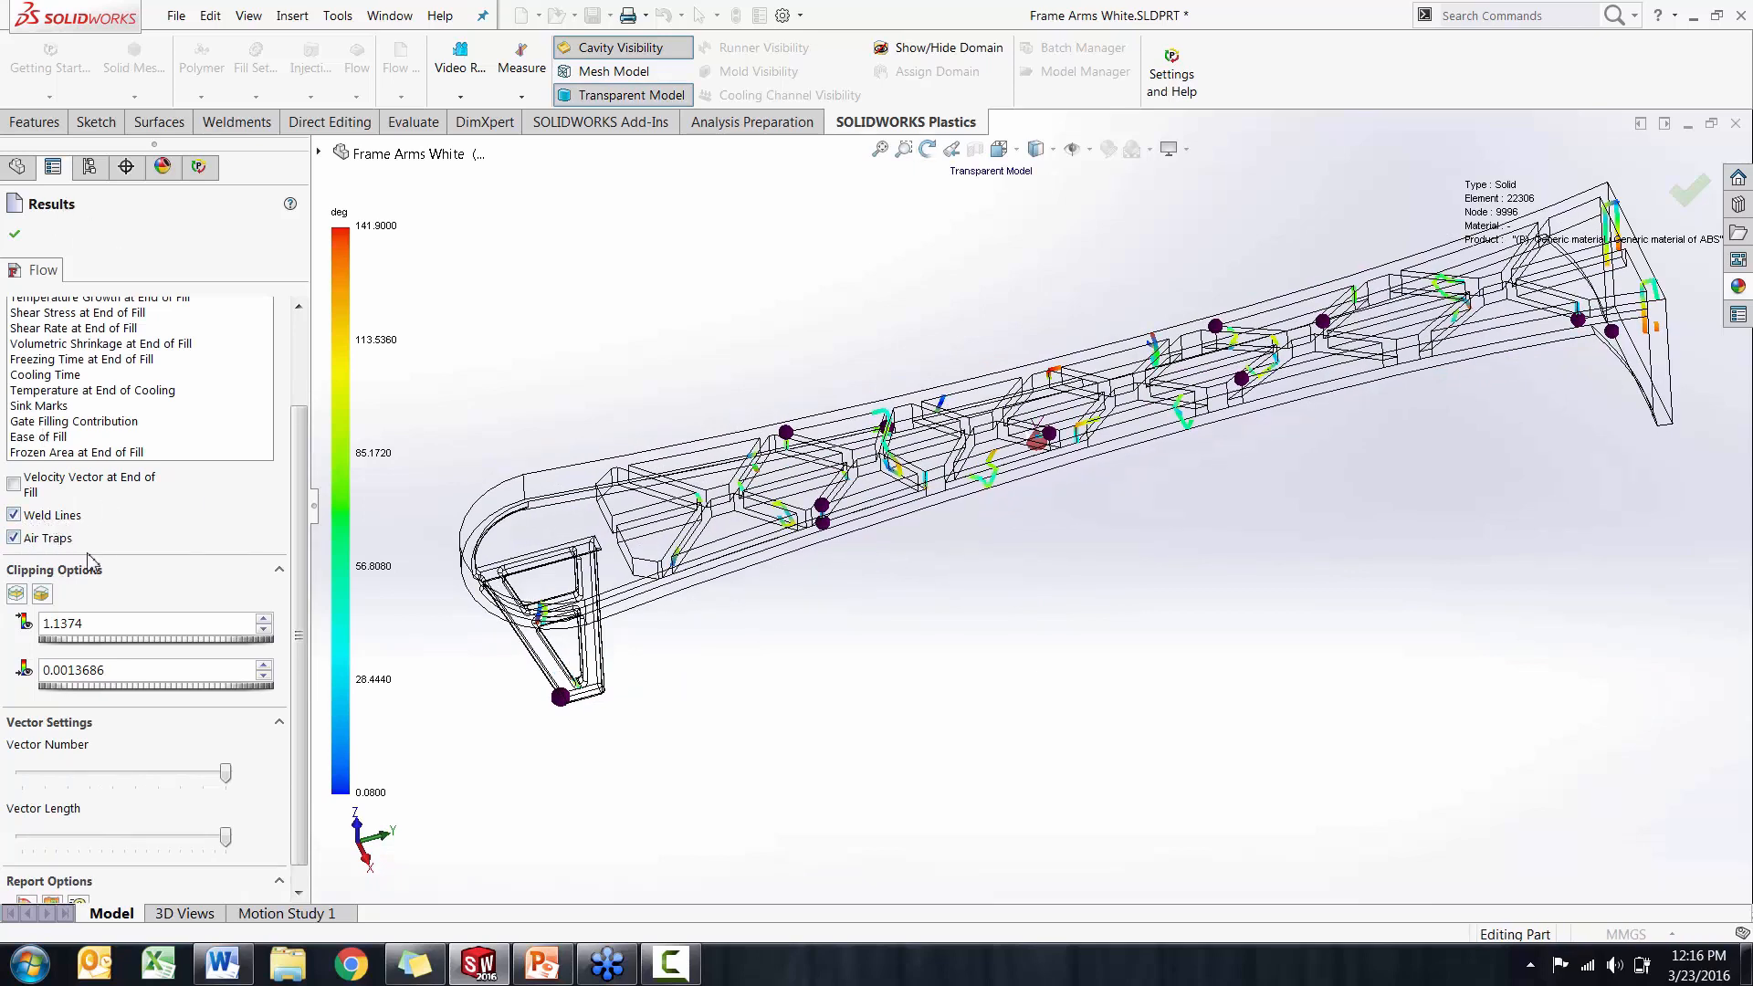
pyautogui.click(928, 148)
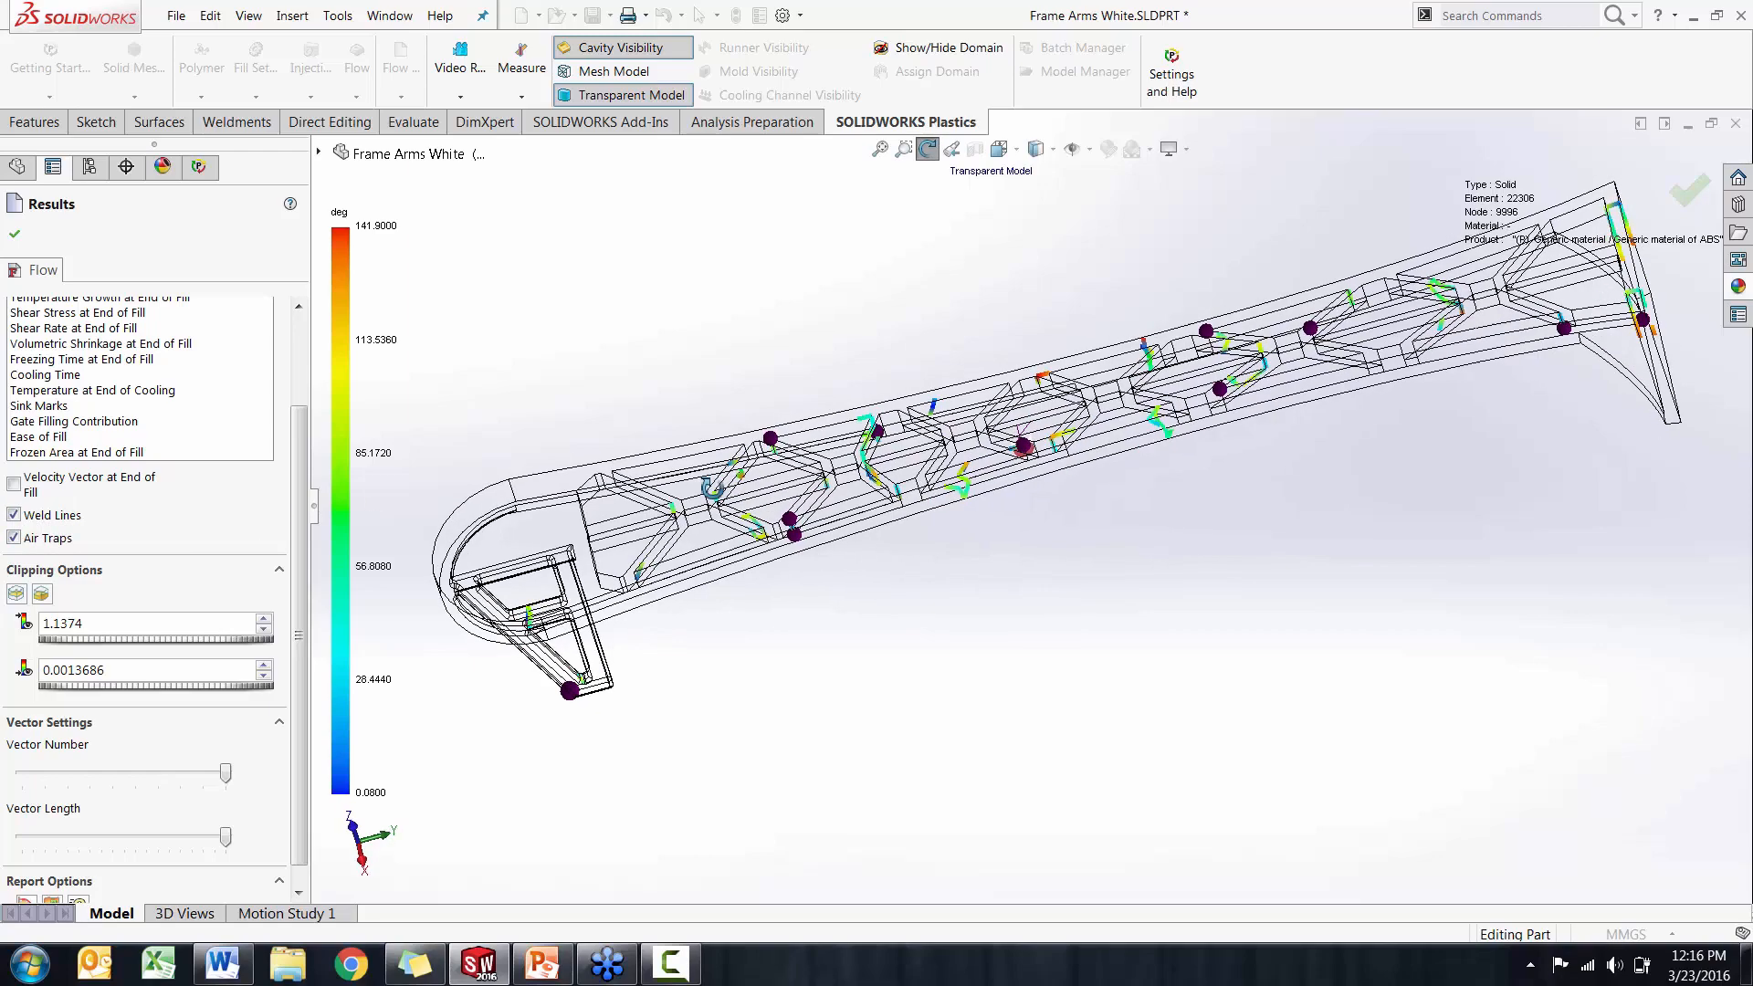
pyautogui.scroll(5, 906, 461)
pyautogui.scroll(-6, 913, 452)
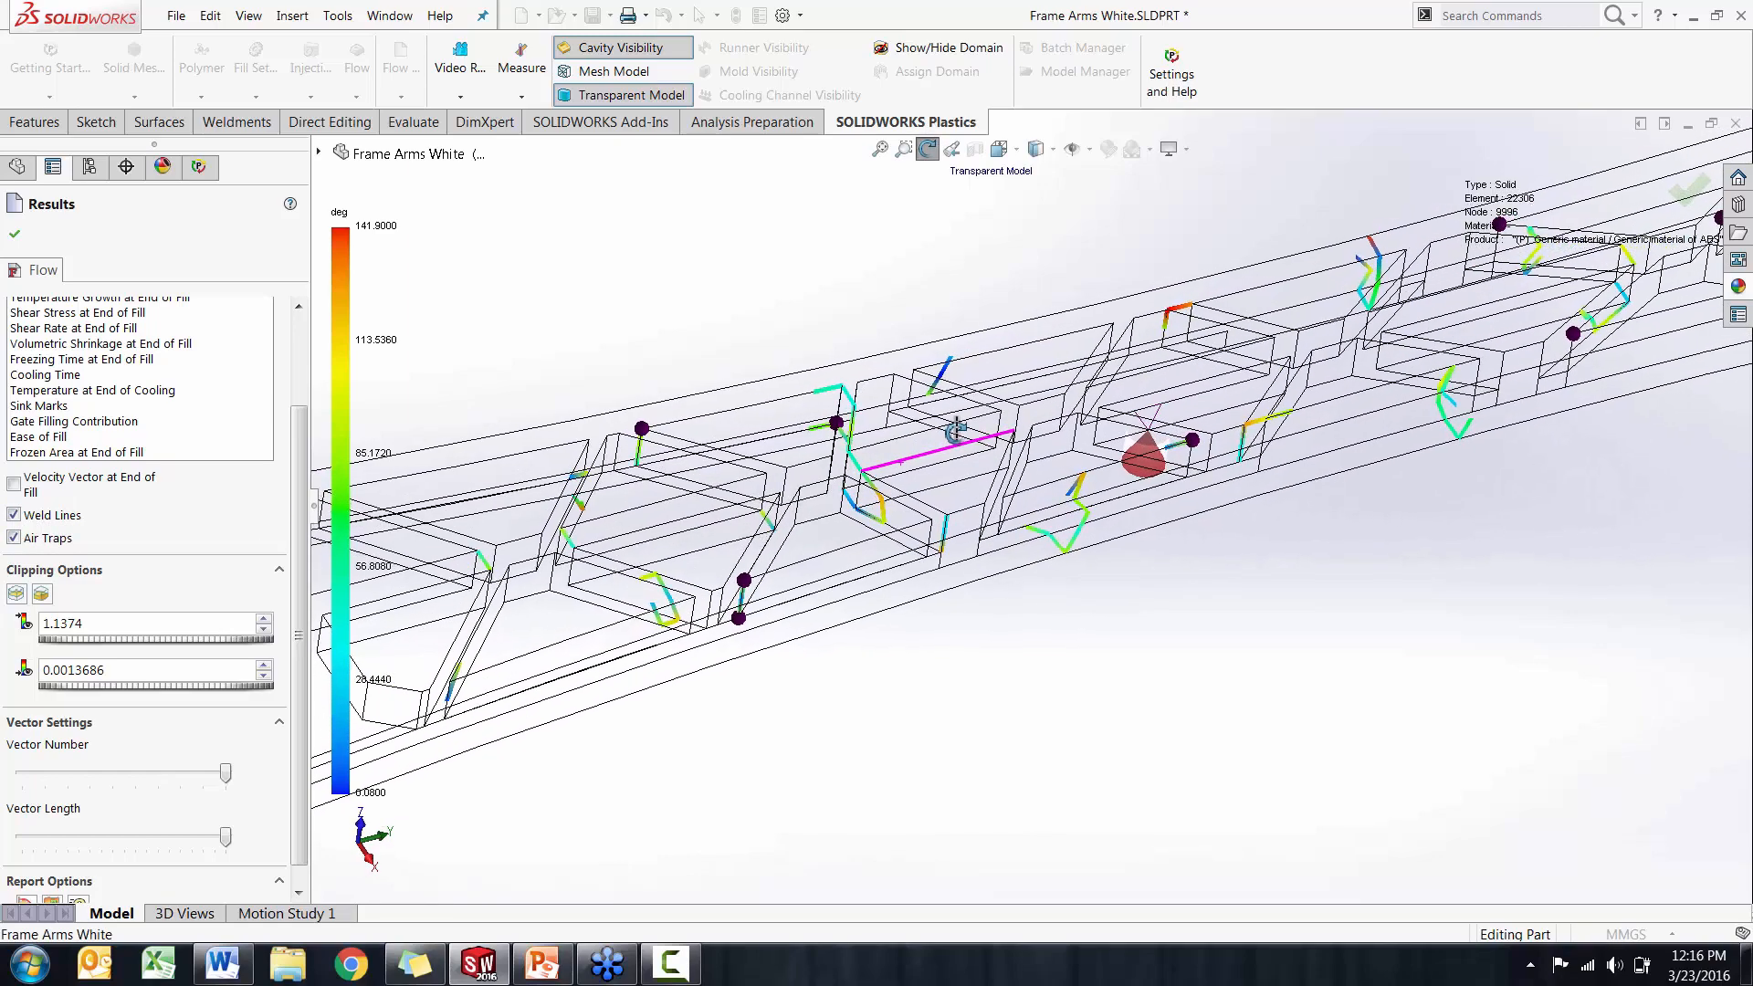
pyautogui.press('Escape')
pyautogui.scroll(-4, 935, 445)
pyautogui.scroll(-2, 984, 528)
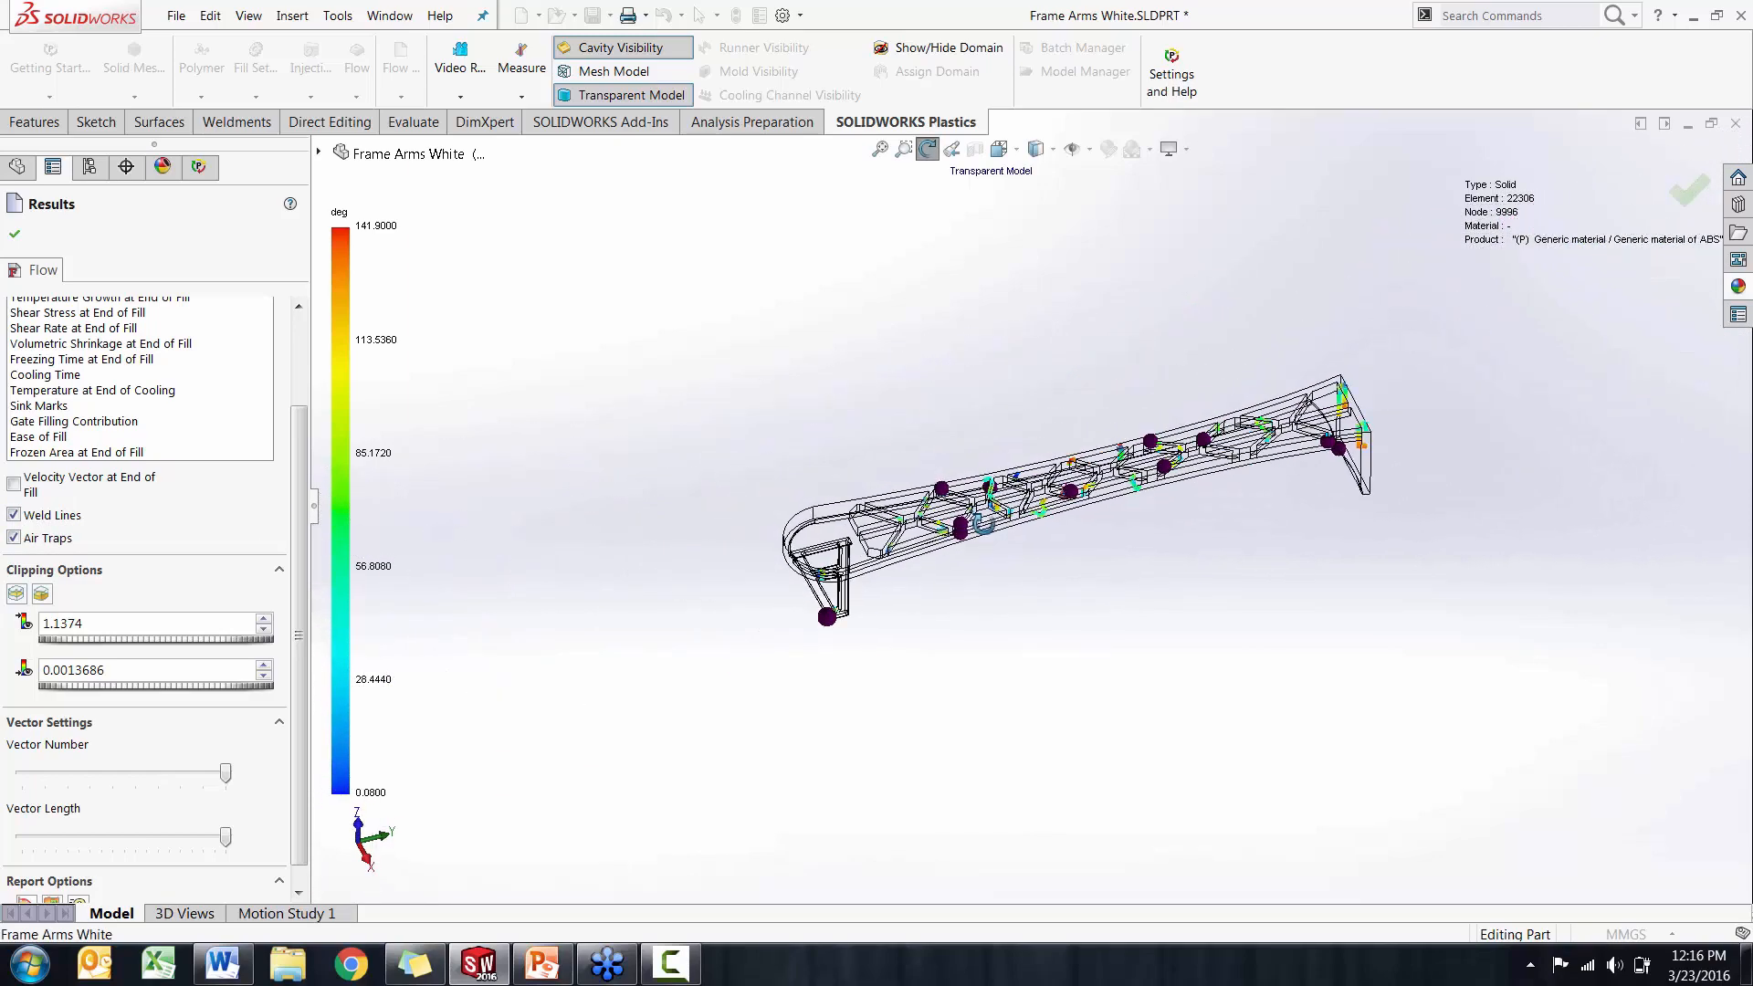
# Hide the weld lines and air traps, and replay the fill time animation before stopping it
pyautogui.click(13, 515)
pyautogui.click(13, 538)
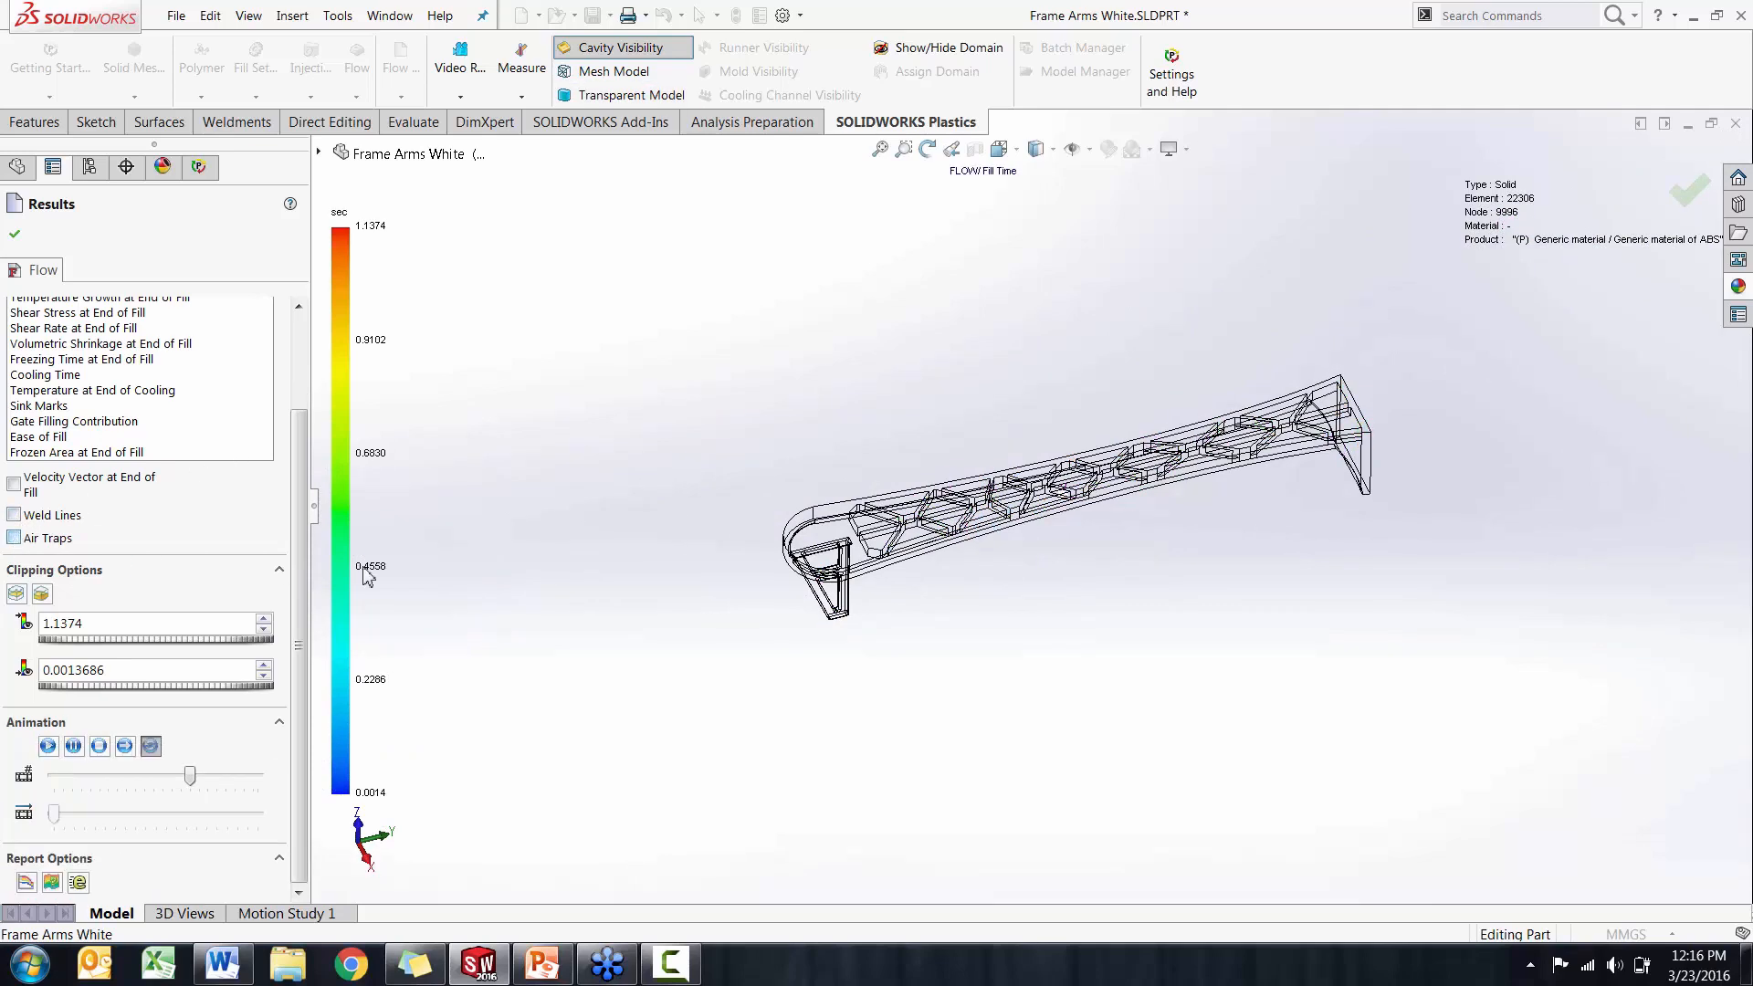
pyautogui.click(49, 746)
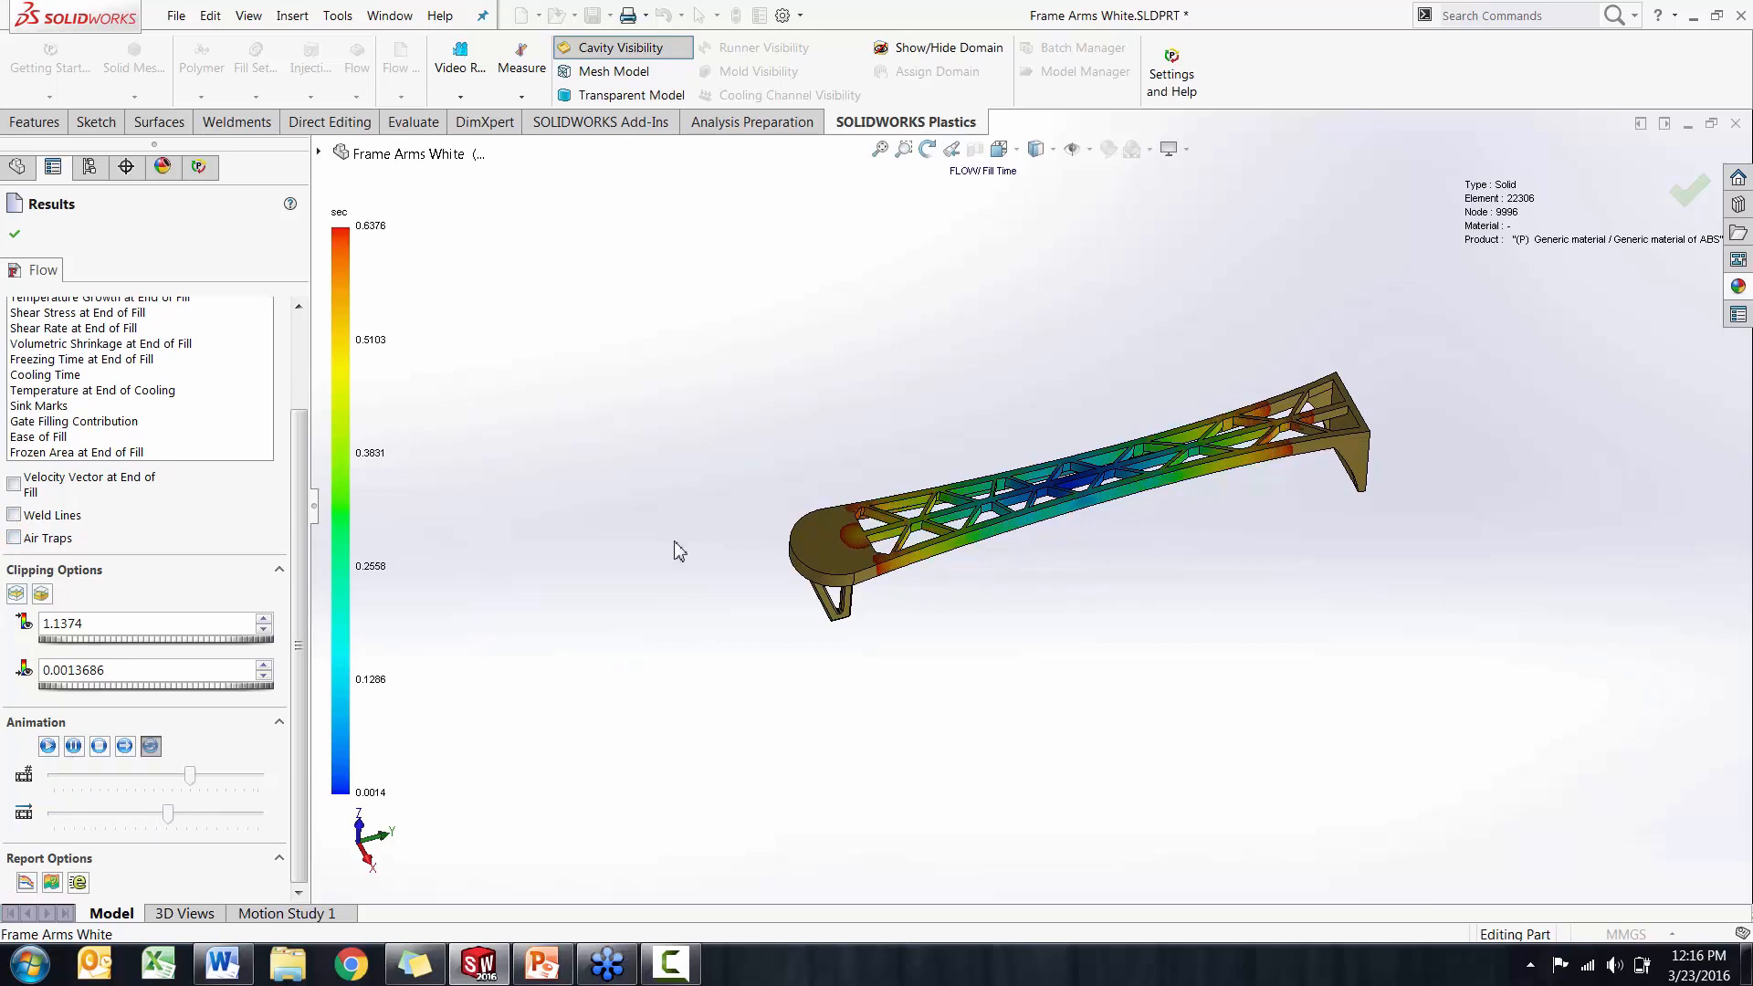
pyautogui.click(99, 746)
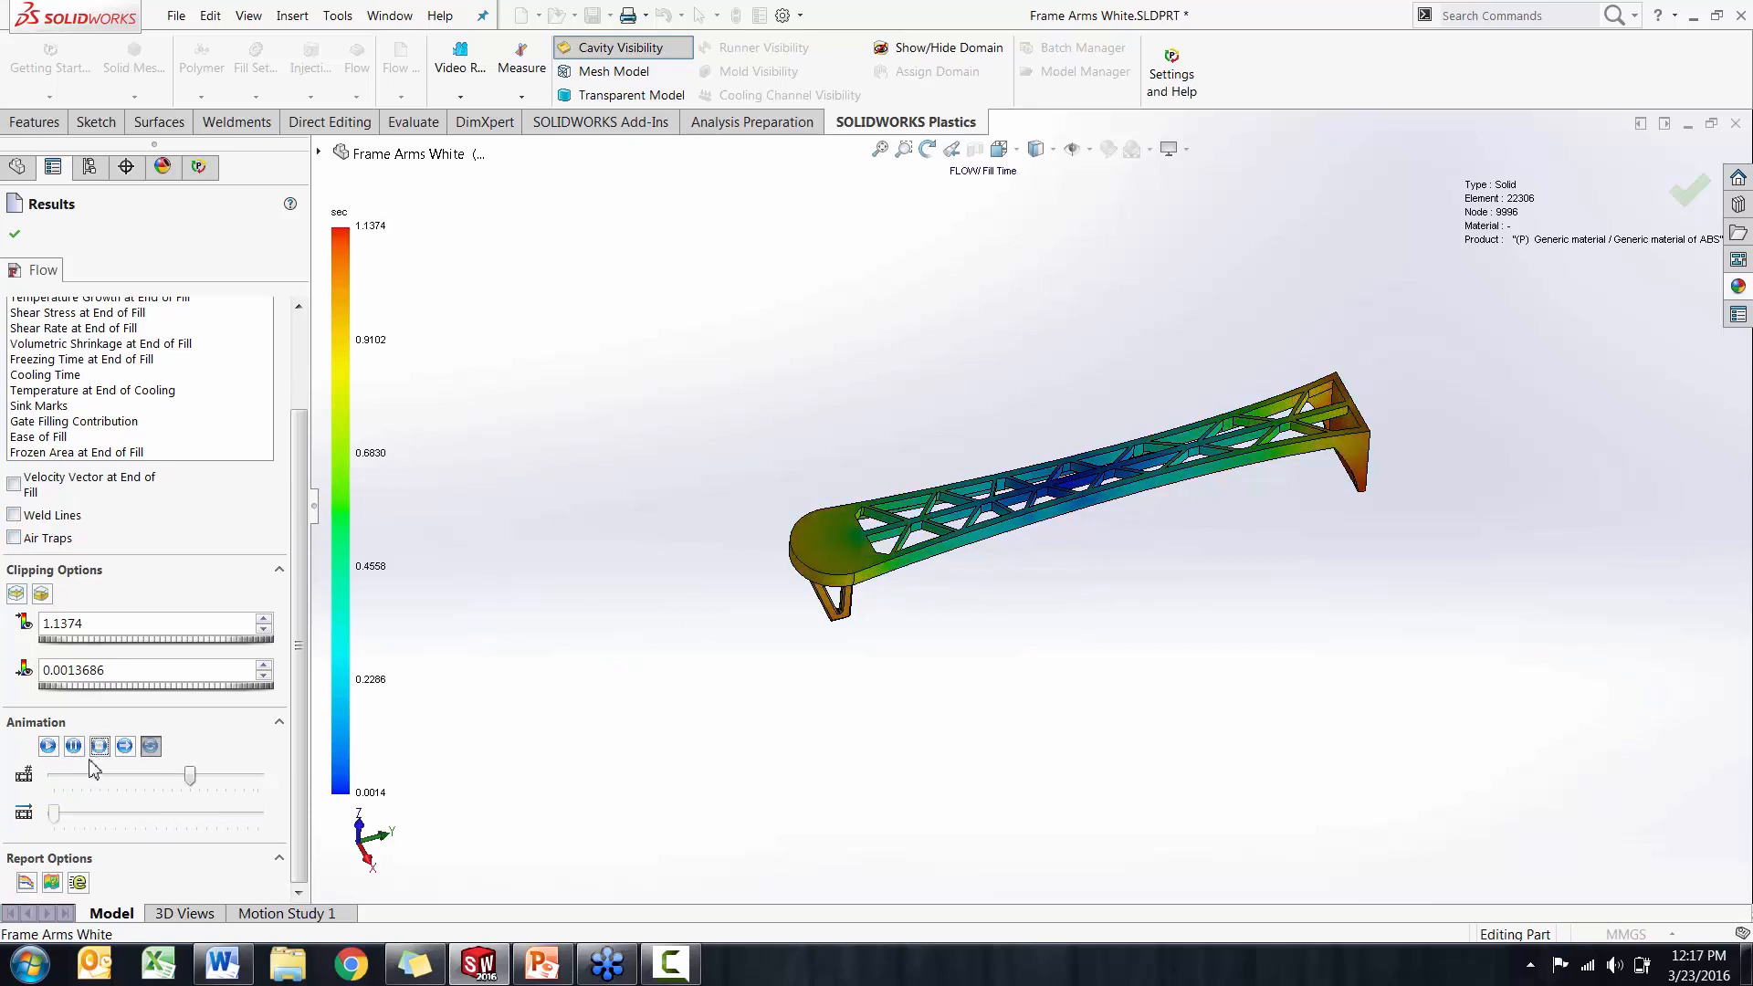
# Open the Results Adviser for the fill time result, read its injection pressure and part thickness advice, and close it
pyautogui.click(52, 882)
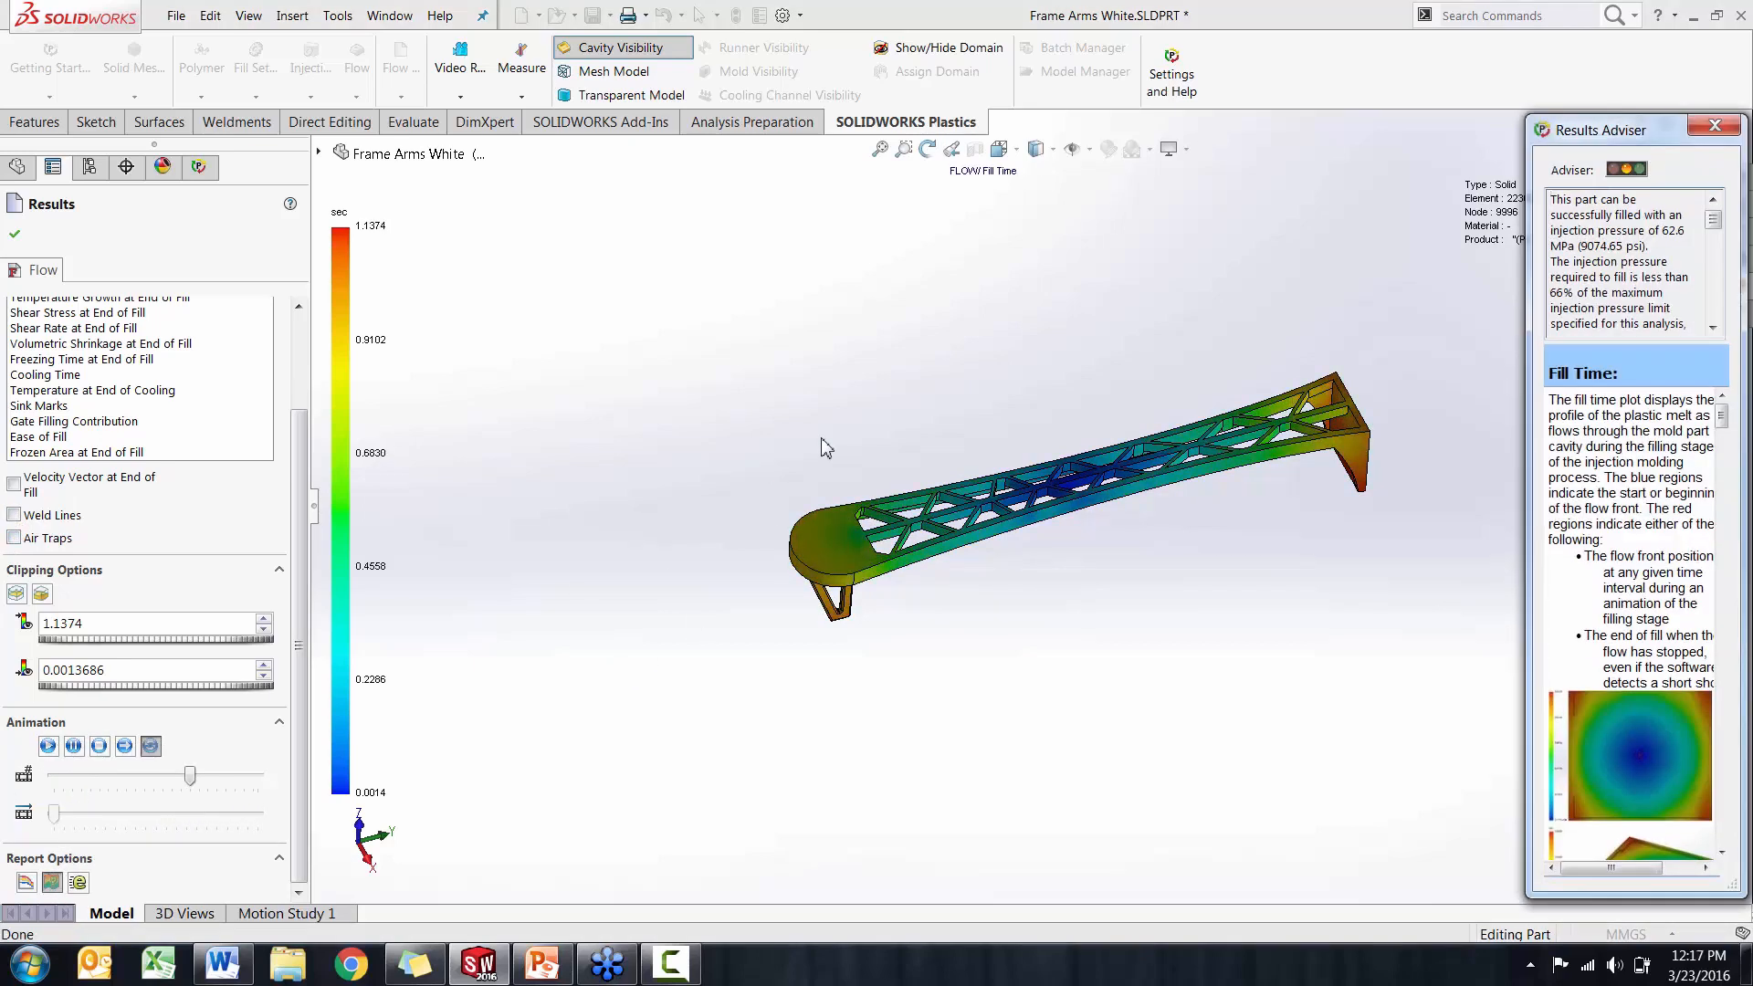
pyautogui.moveTo(1526, 250); pyautogui.dragTo(1448, 251)
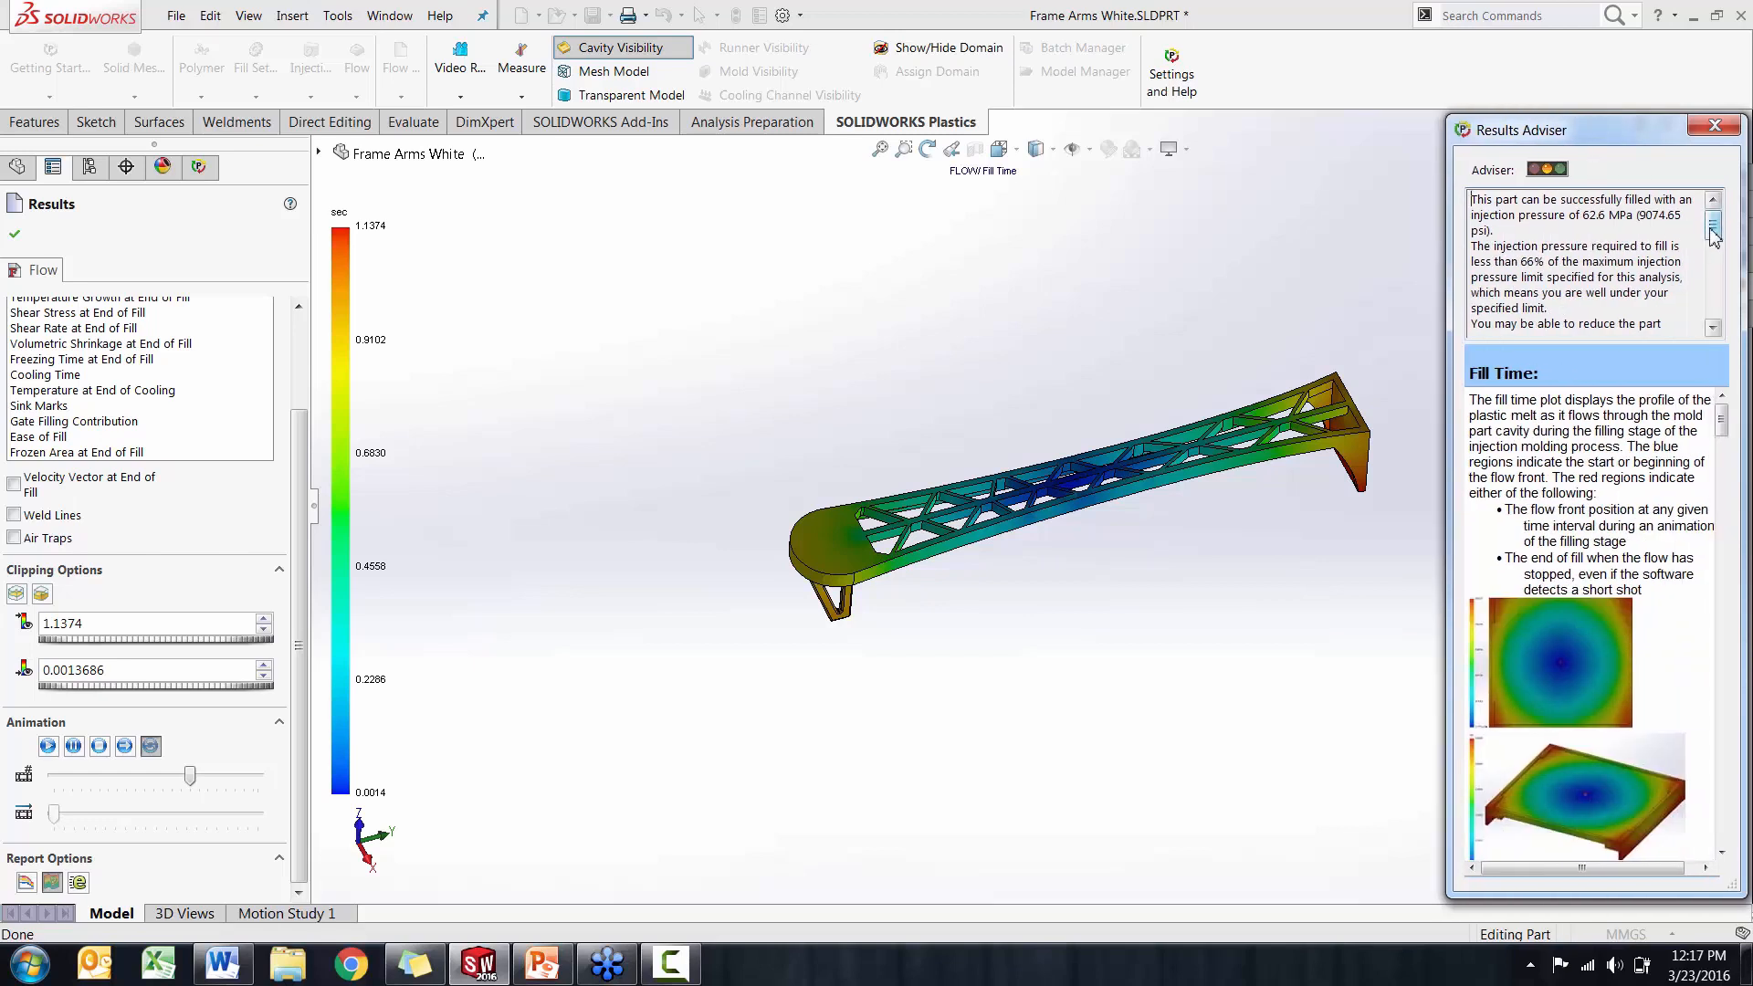
pyautogui.doubleClick(1588, 216)
pyautogui.click(1644, 229)
pyautogui.moveTo(1715, 233); pyautogui.dragTo(1713, 247)
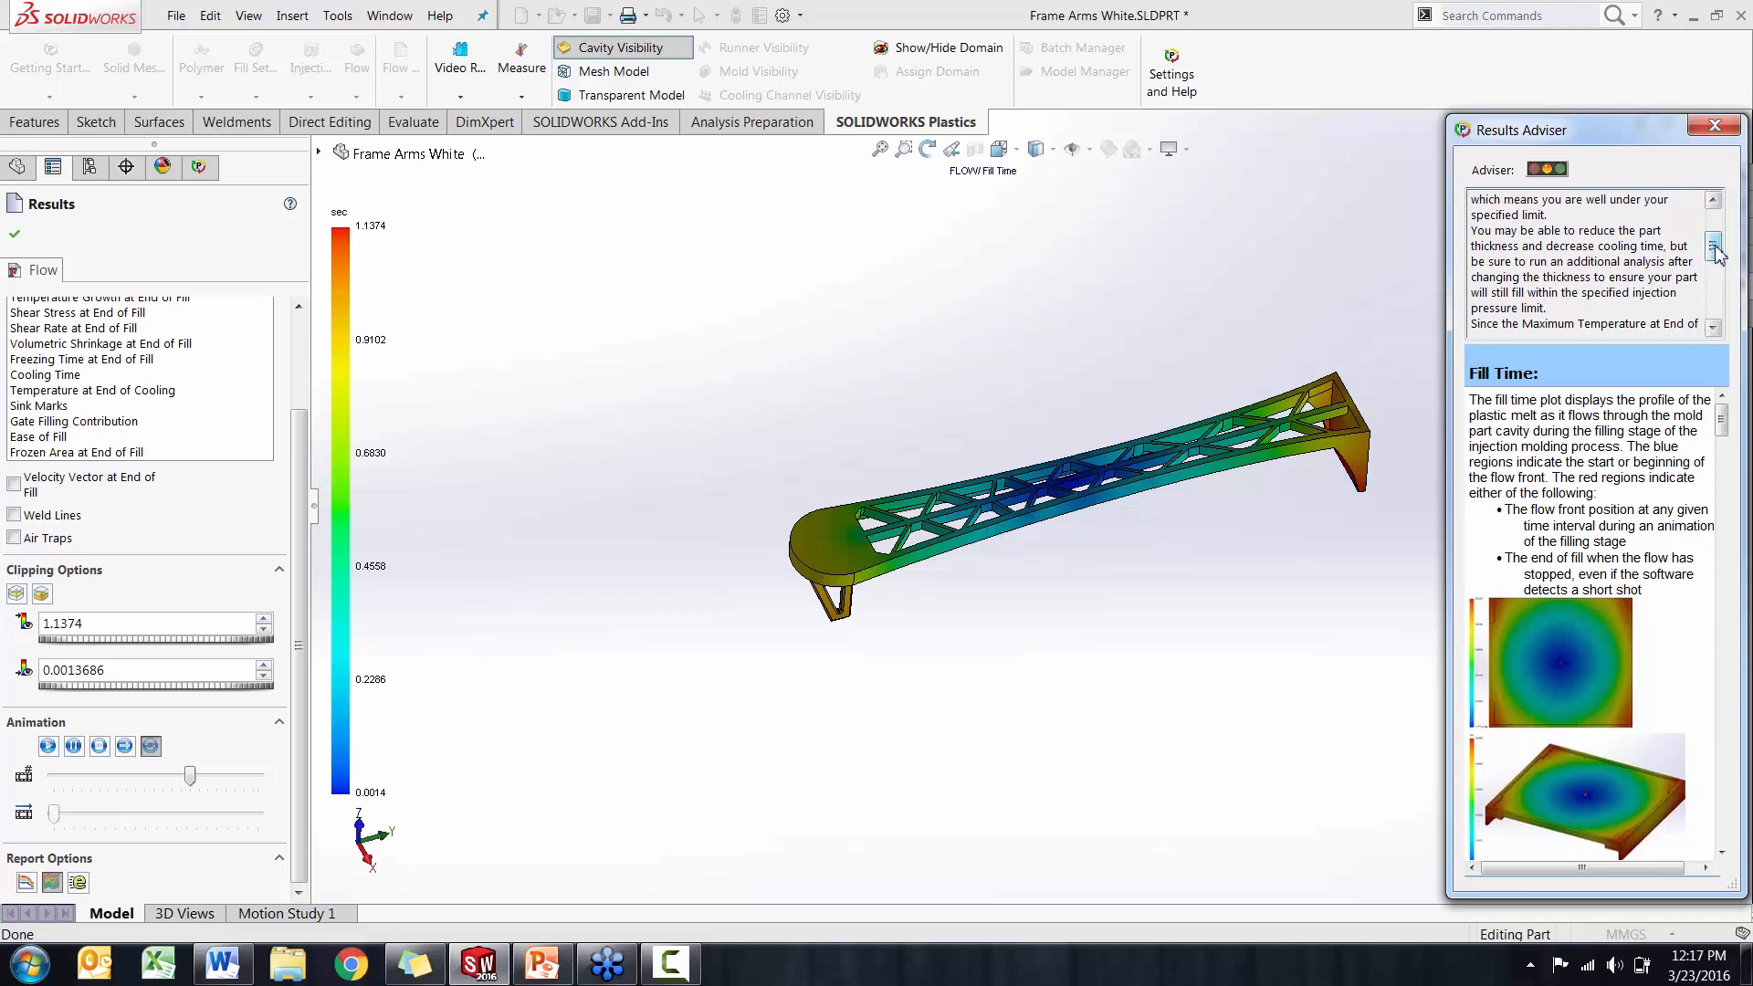
pyautogui.moveTo(1716, 247); pyautogui.dragTo(1719, 219)
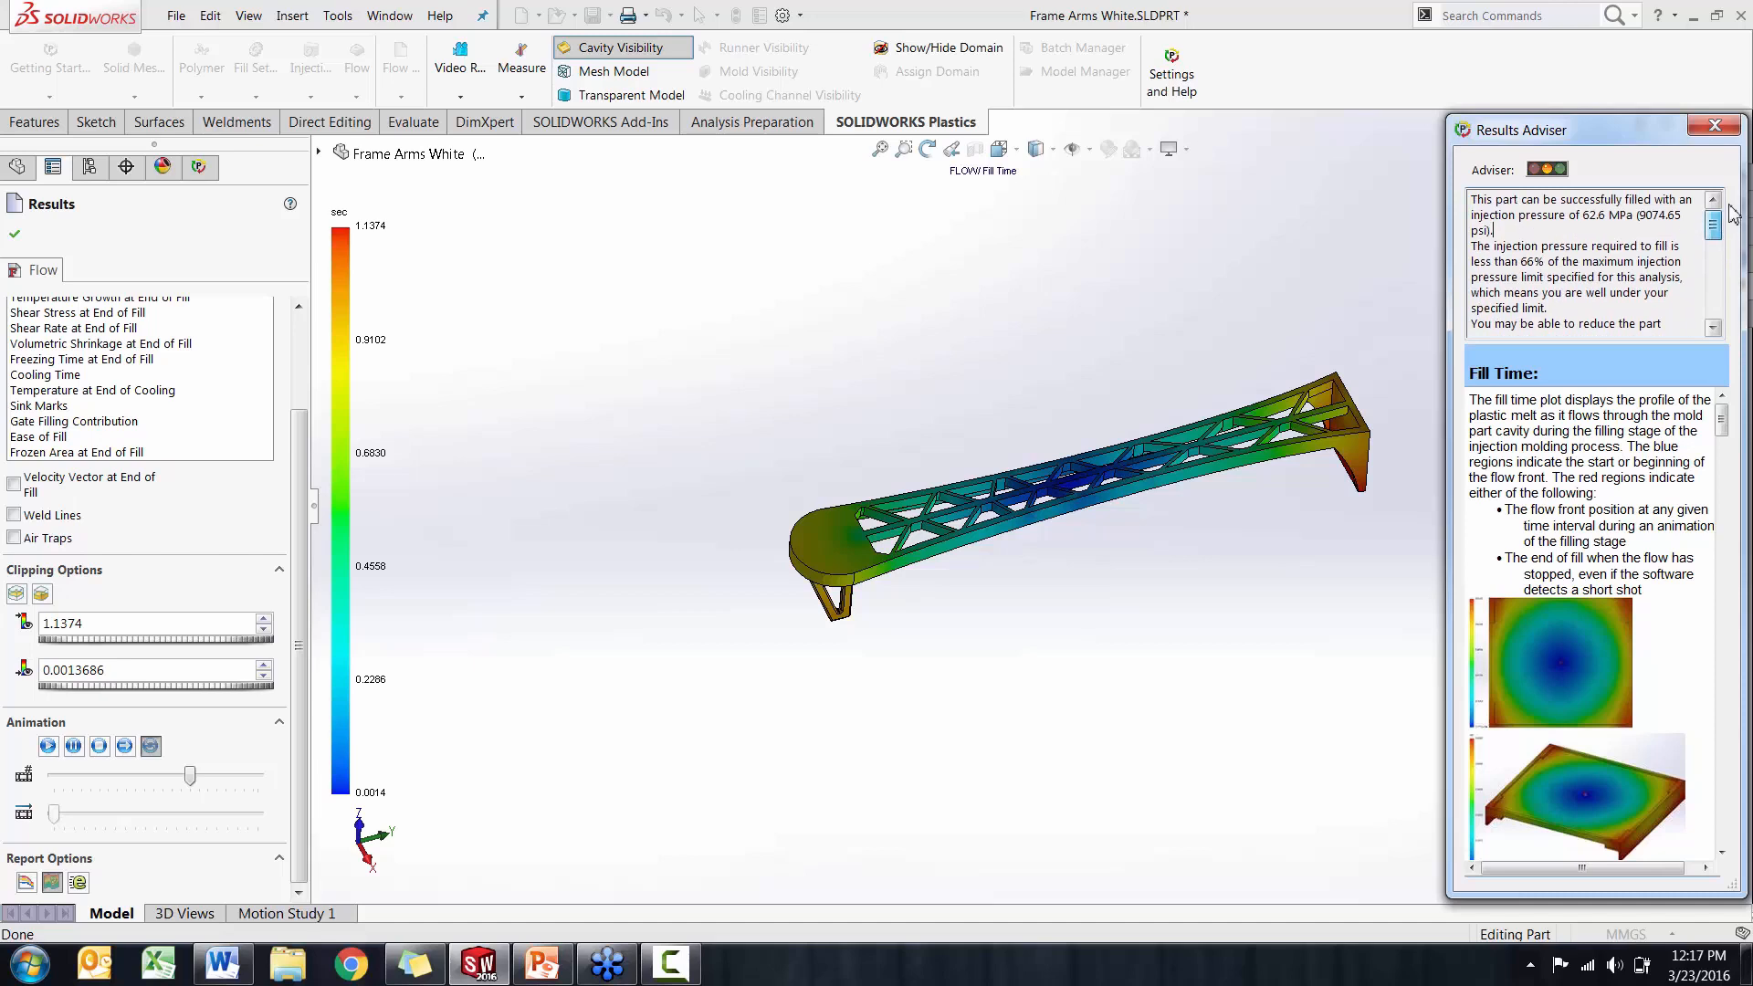
pyautogui.click(1715, 126)
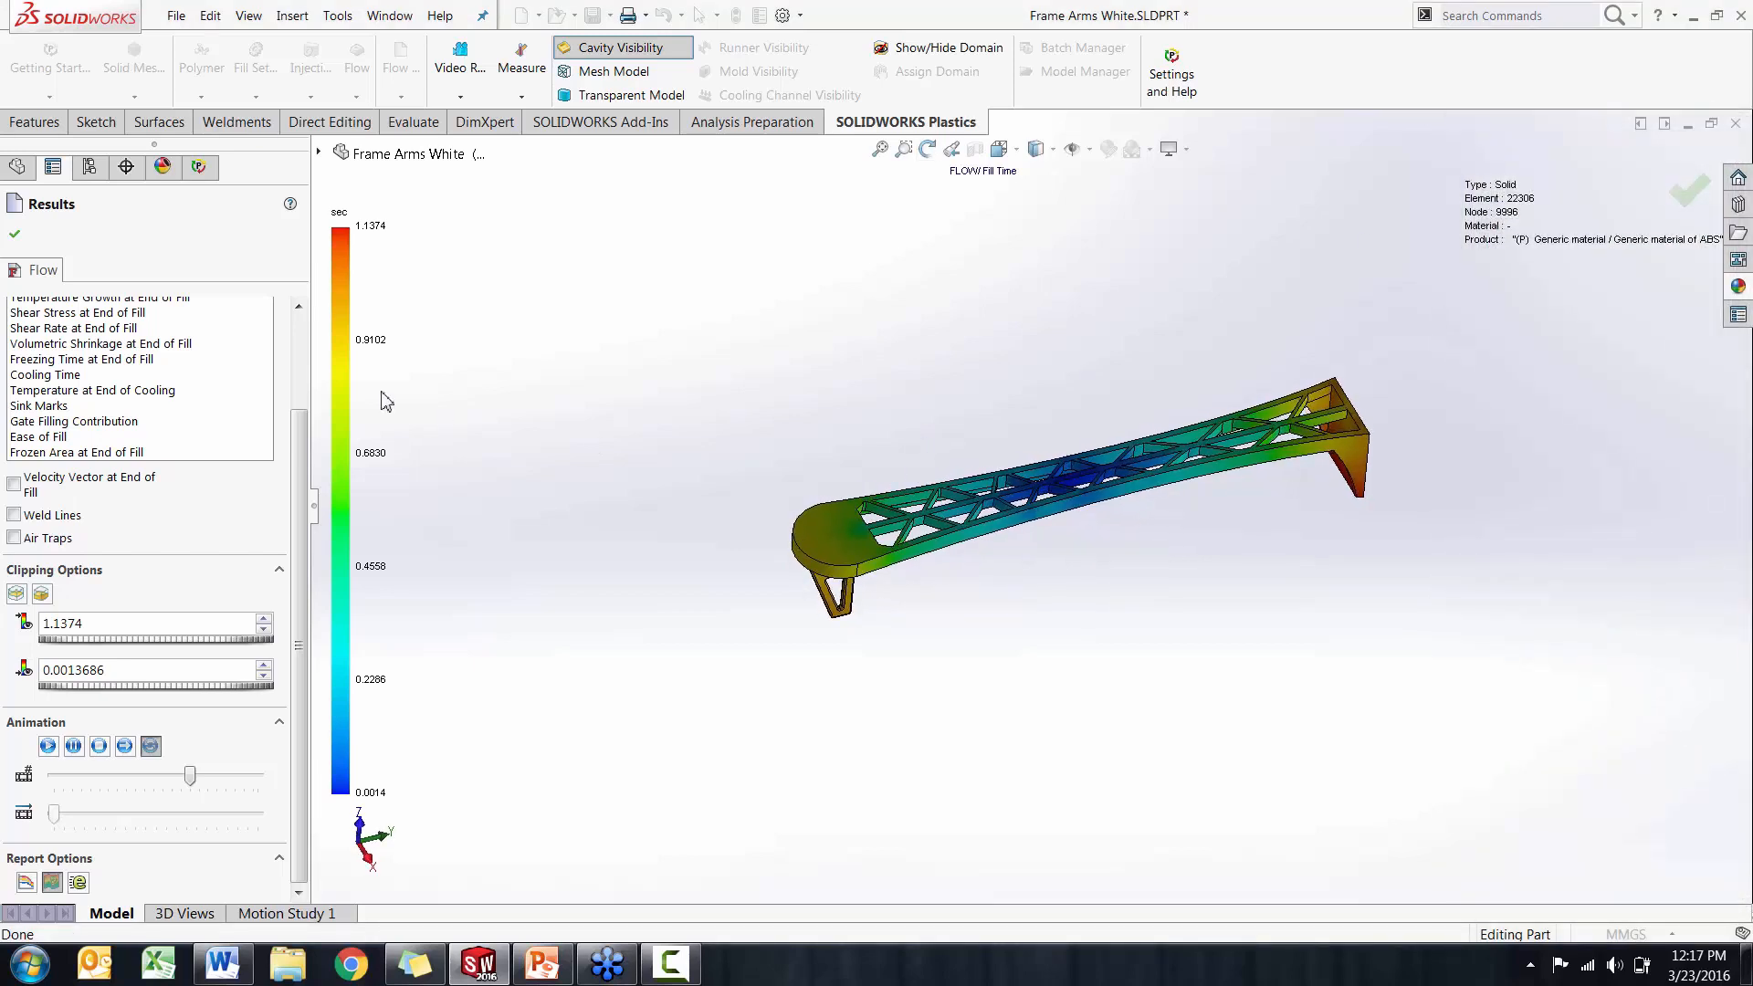
# Display the Cooling Time flow result and view the arm's rounded end and its support leg up close
pyautogui.moveTo(298, 436); pyautogui.dragTo(304, 378)
pyautogui.moveTo(657, 562); pyautogui.dragTo(703, 553, button='middle')
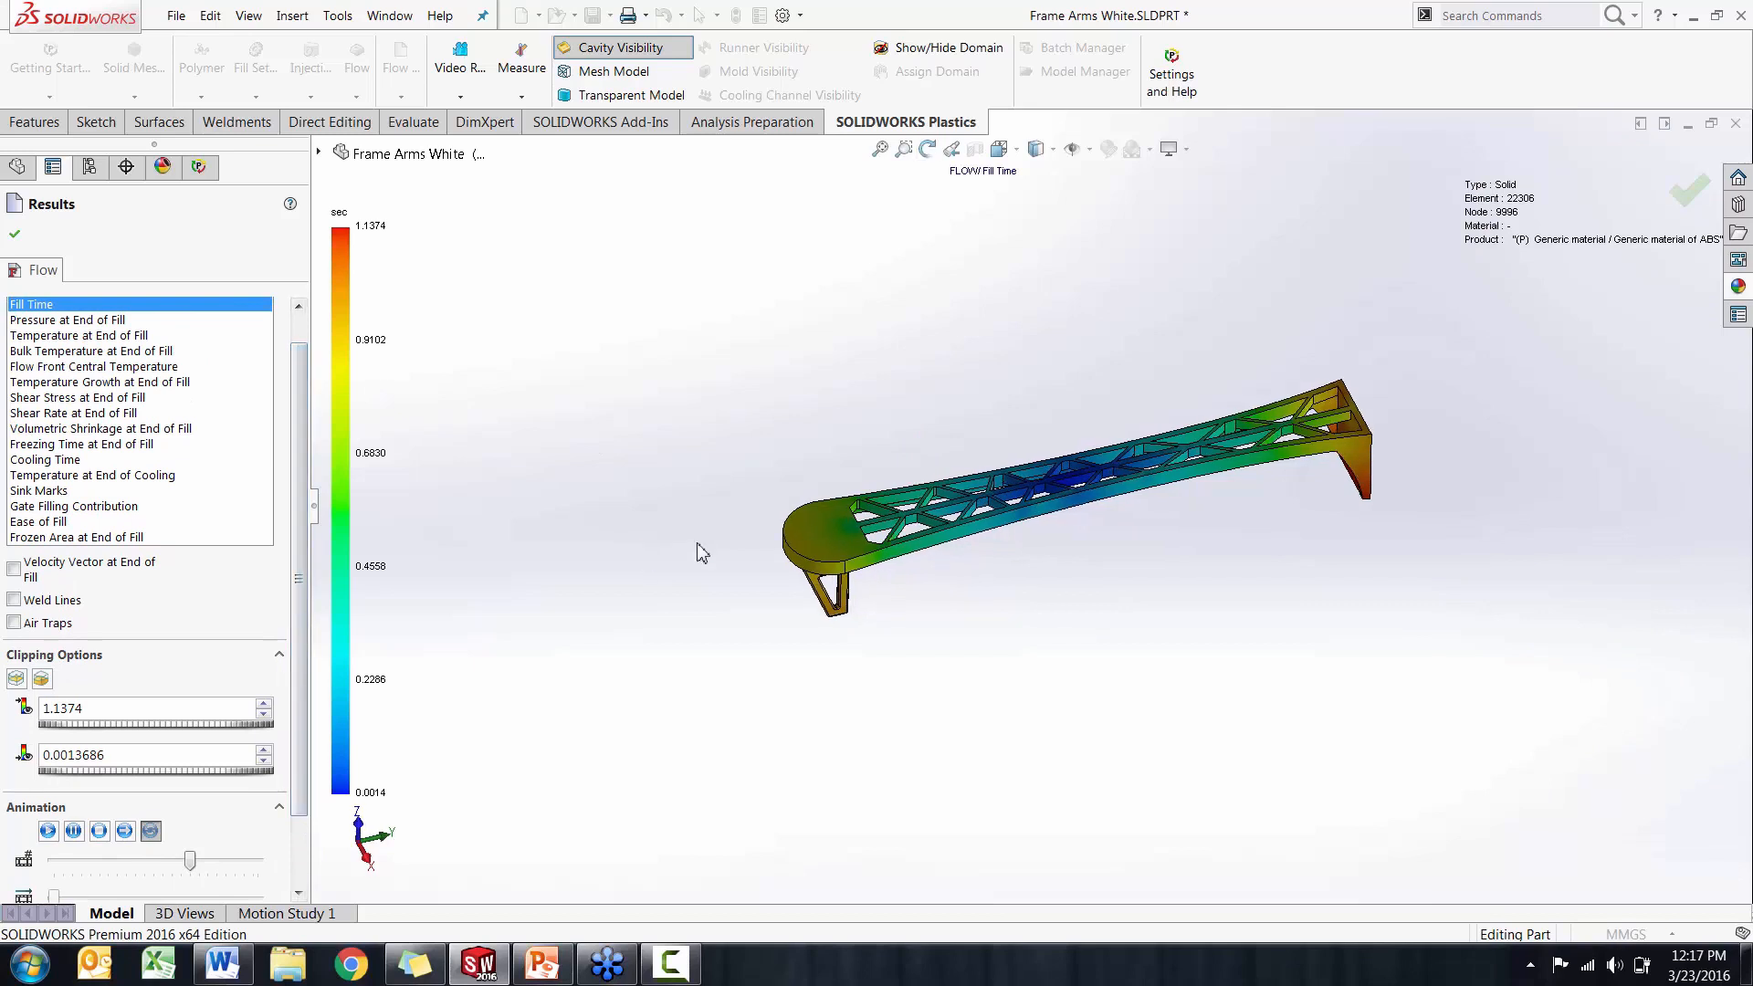
pyautogui.scroll(-4, 873, 550)
pyautogui.moveTo(873, 550); pyautogui.dragTo(793, 482, button='middle')
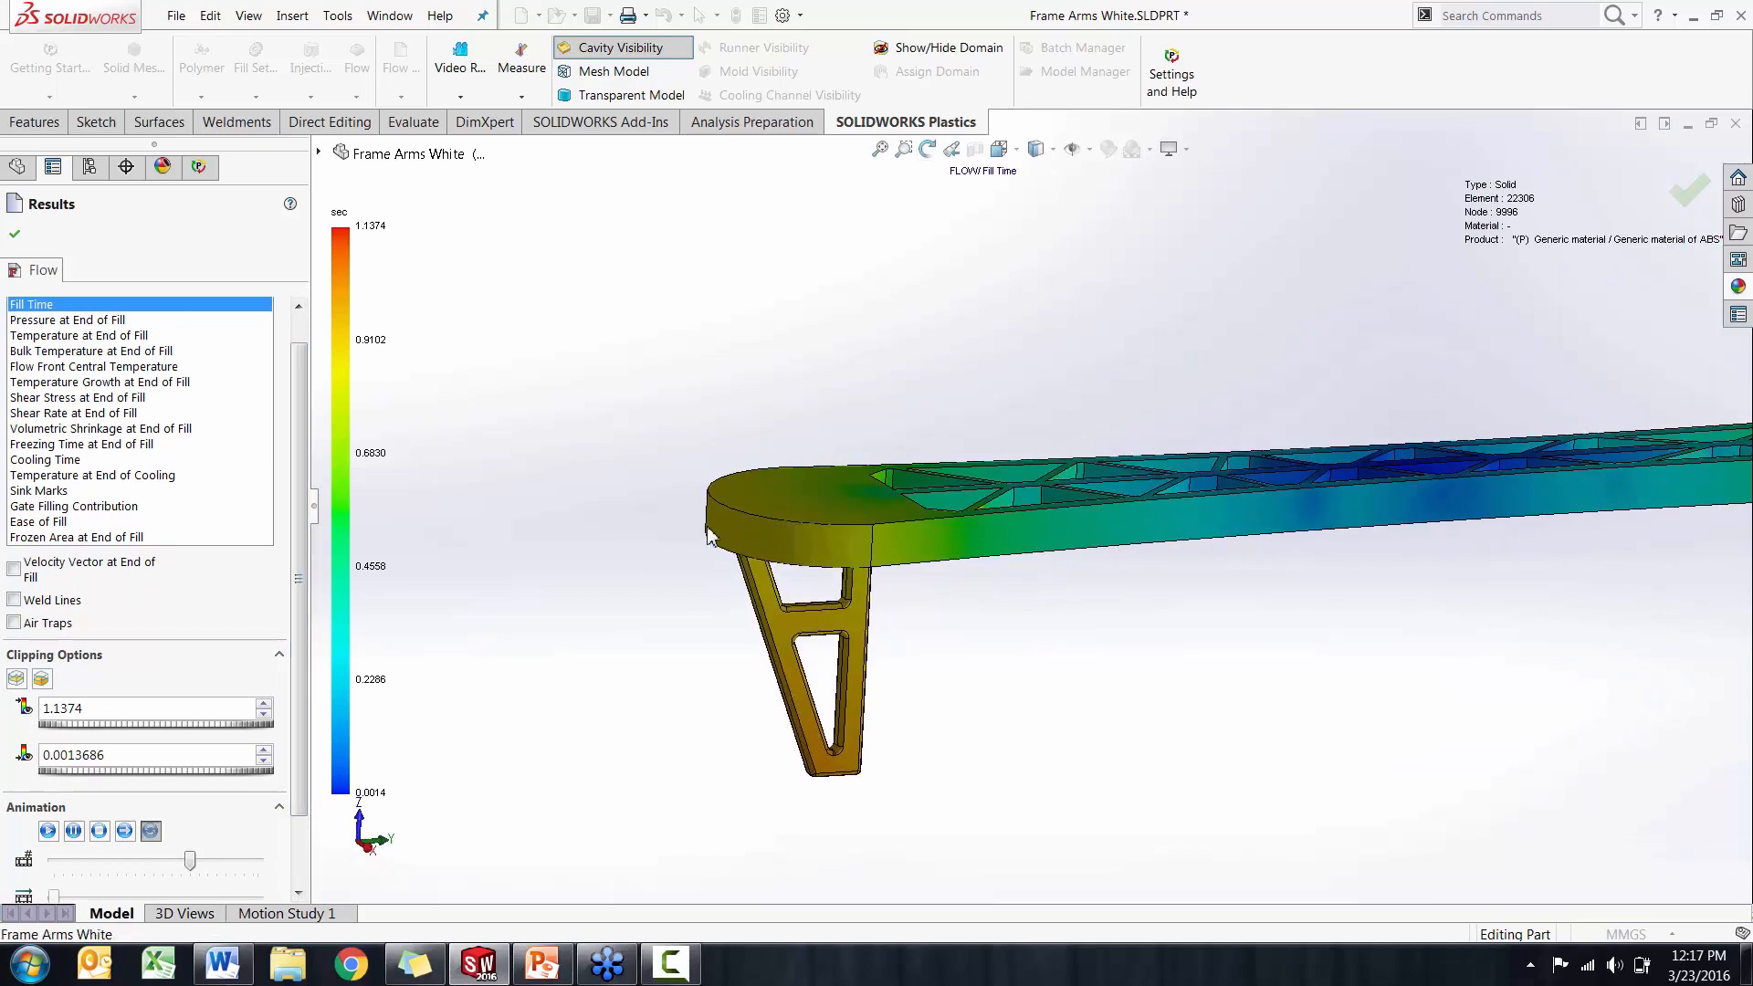
pyautogui.click(56, 467)
pyautogui.moveTo(630, 591); pyautogui.dragTo(484, 566, button='middle')
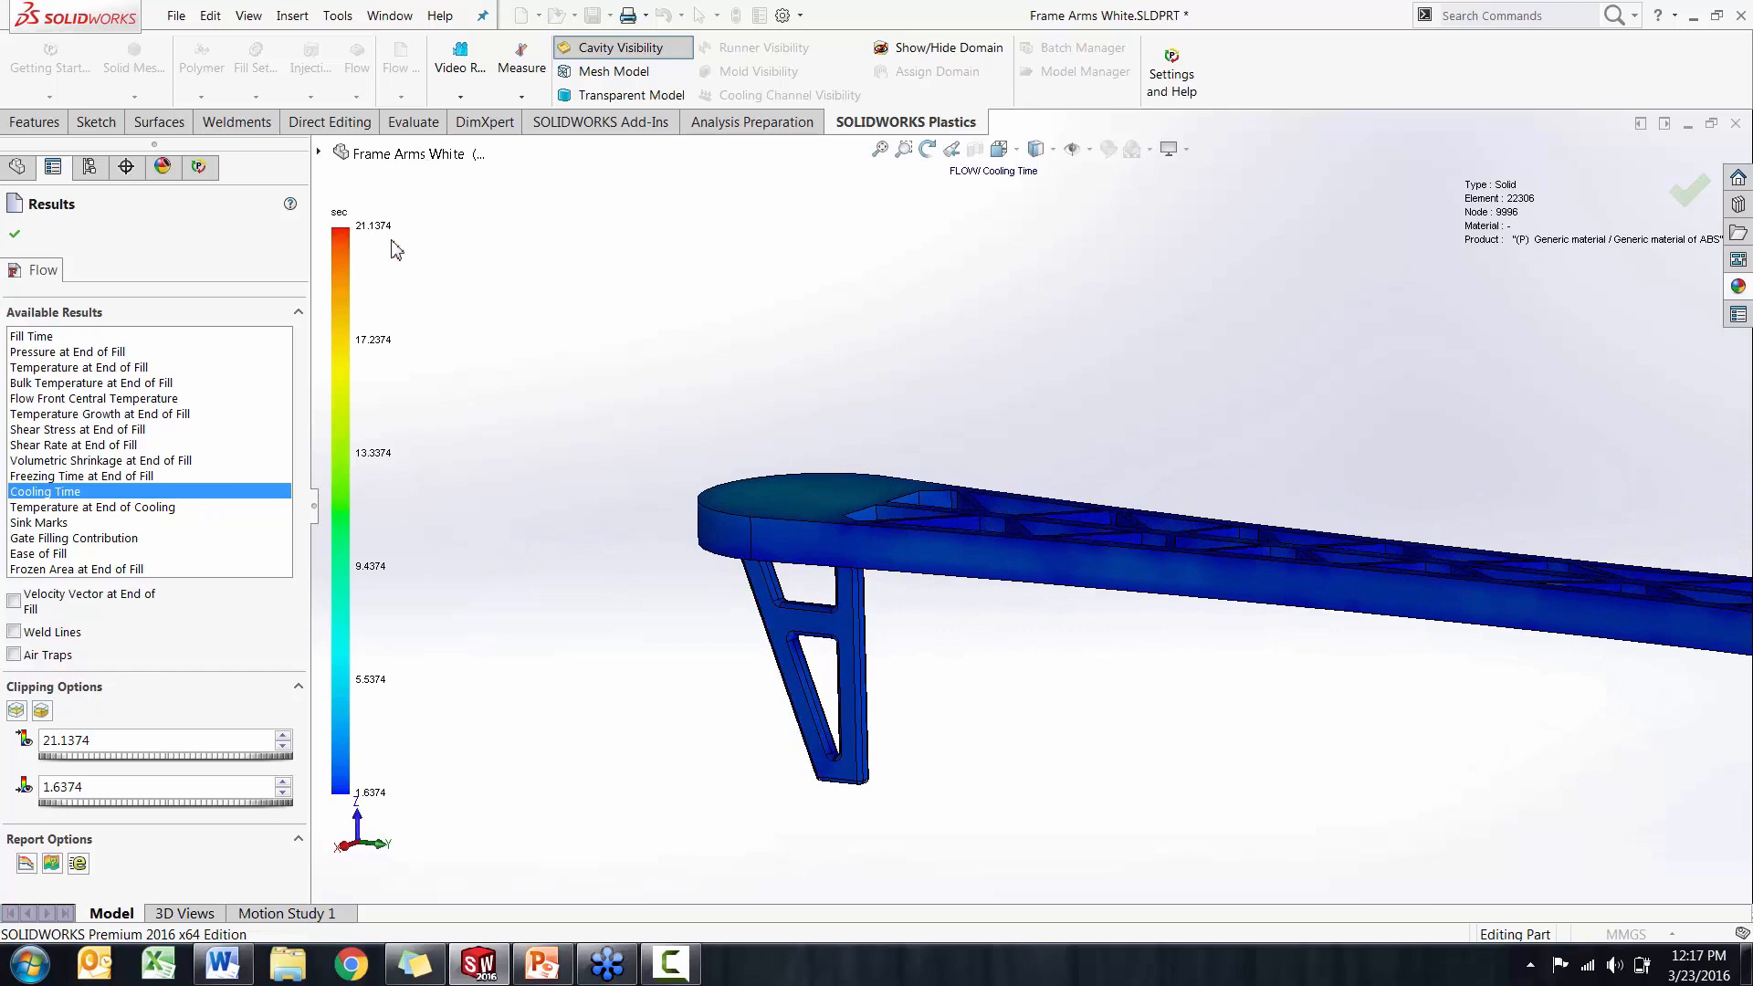
# Cut the arm lengthwise with Clipping Plane - 0 and examine the cooling time inside the solid rounded end
pyautogui.click(17, 711)
pyautogui.moveTo(501, 666); pyautogui.dragTo(572, 639, button='middle')
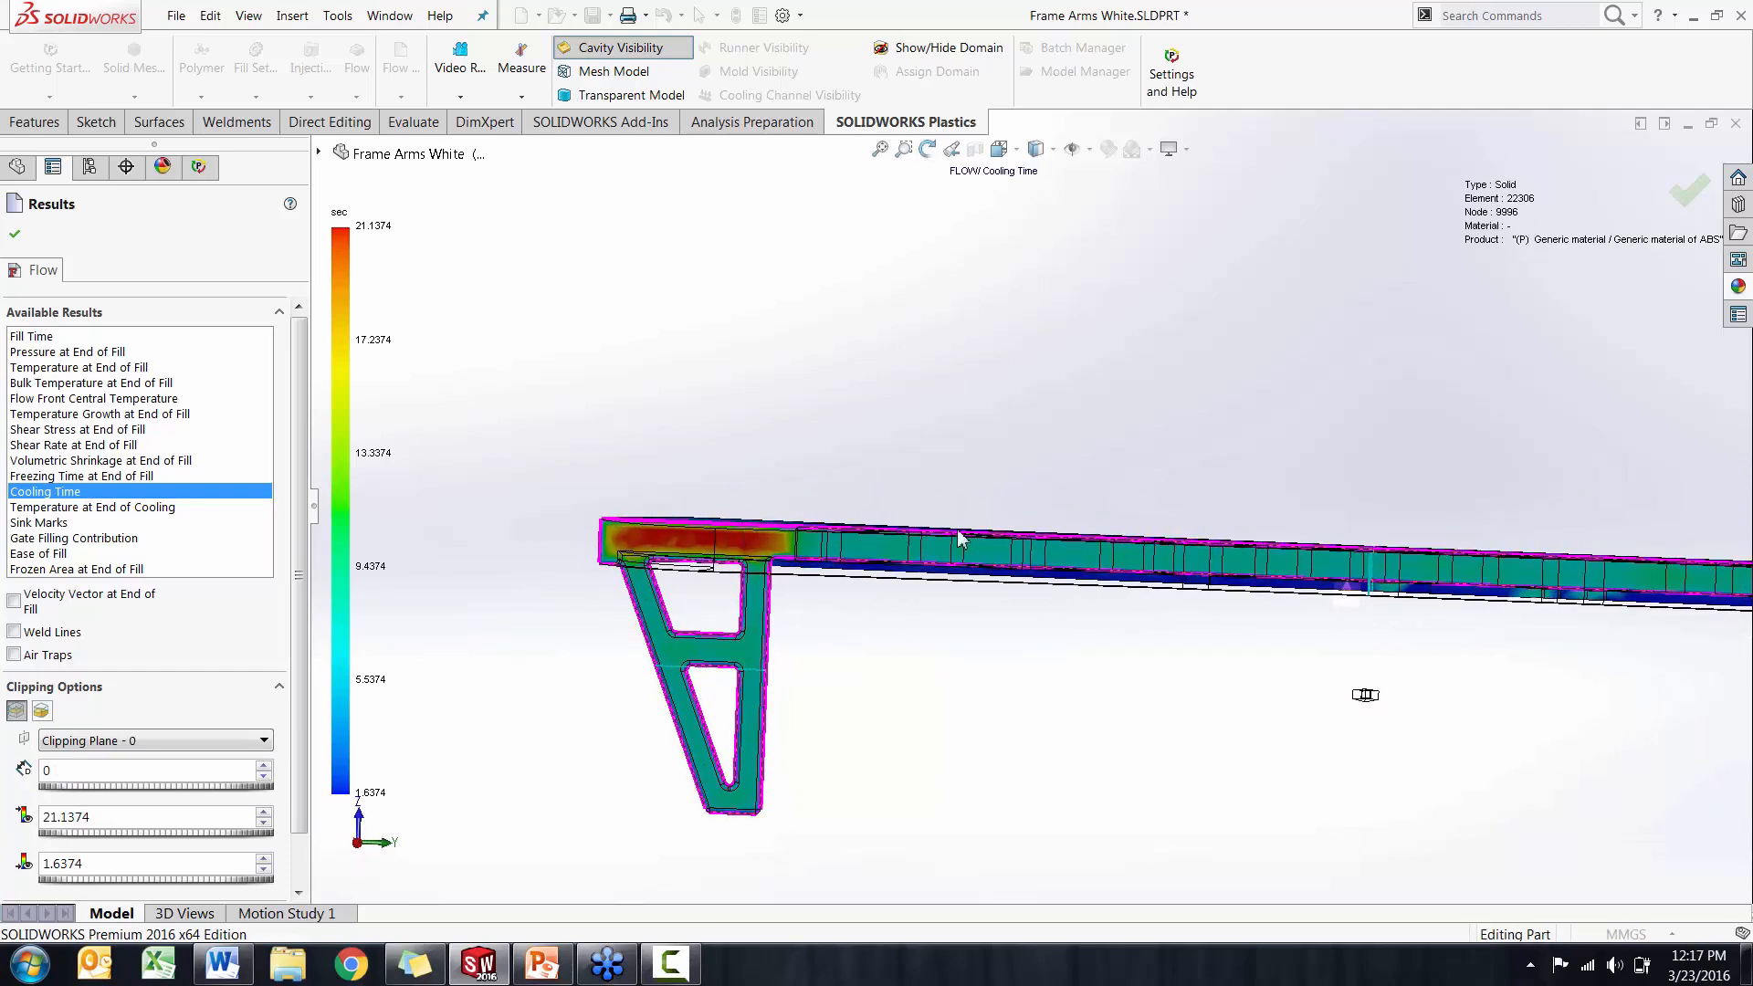
pyautogui.scroll(5, 708, 535)
pyautogui.moveTo(703, 528); pyautogui.dragTo(760, 427, button='middle')
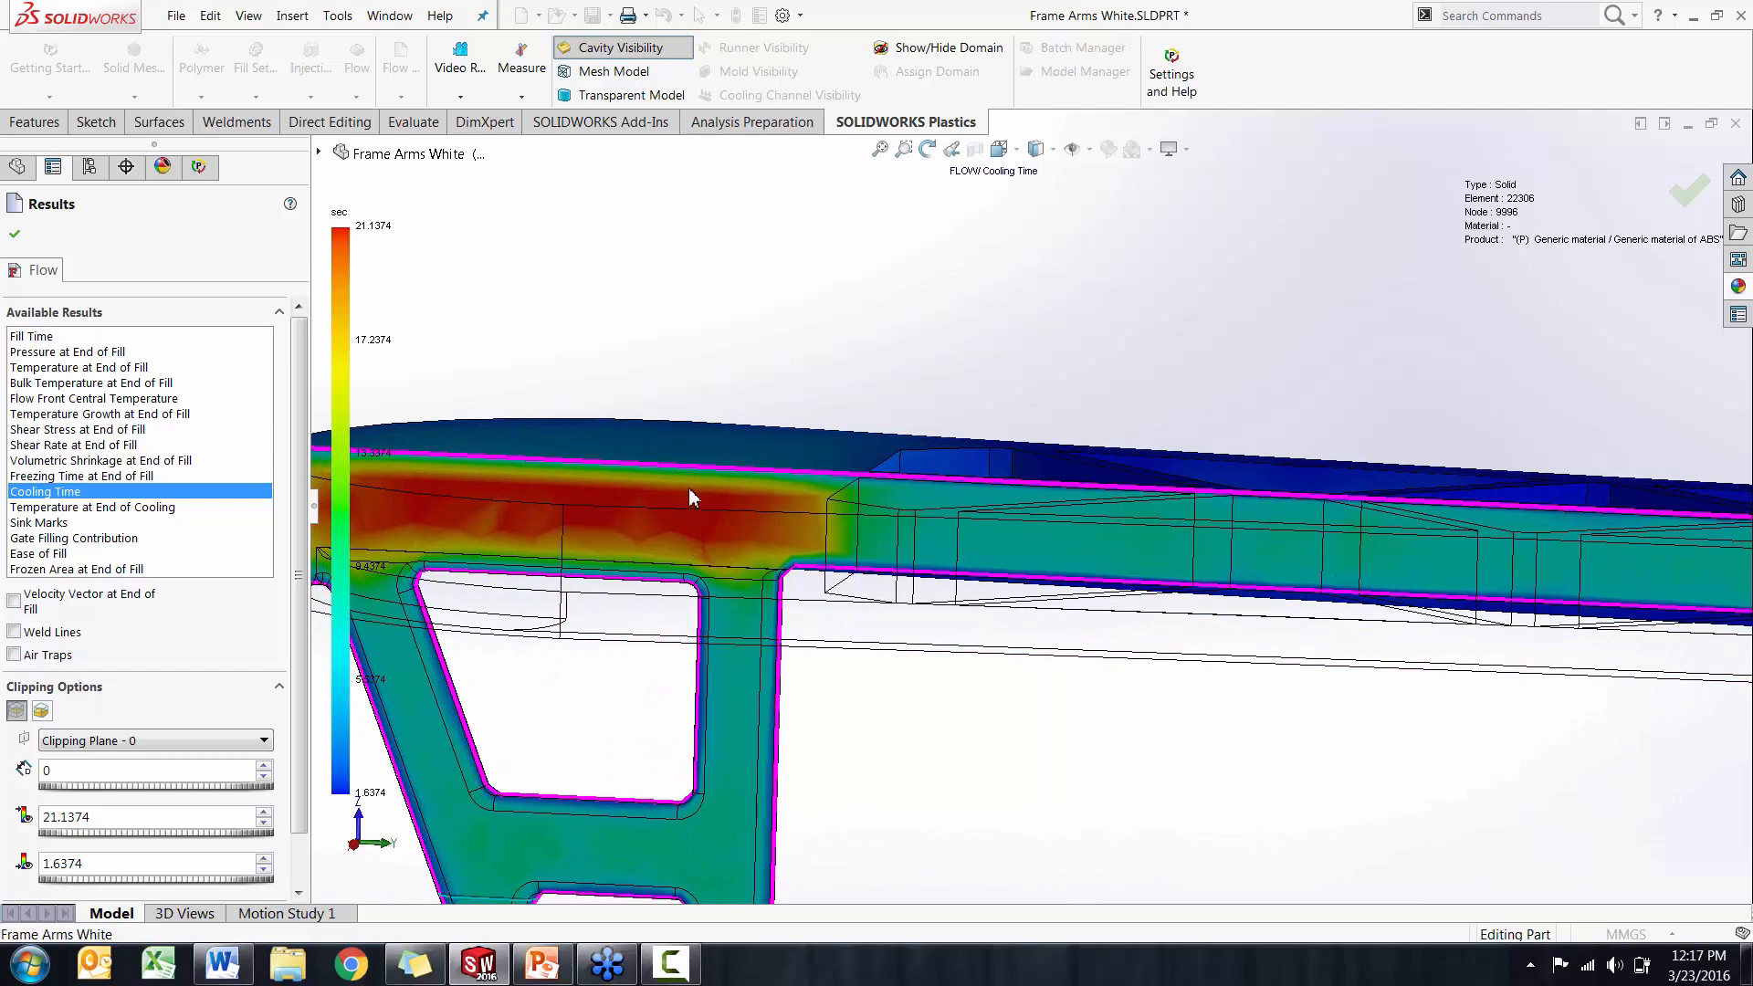
pyautogui.scroll(1, 603, 509)
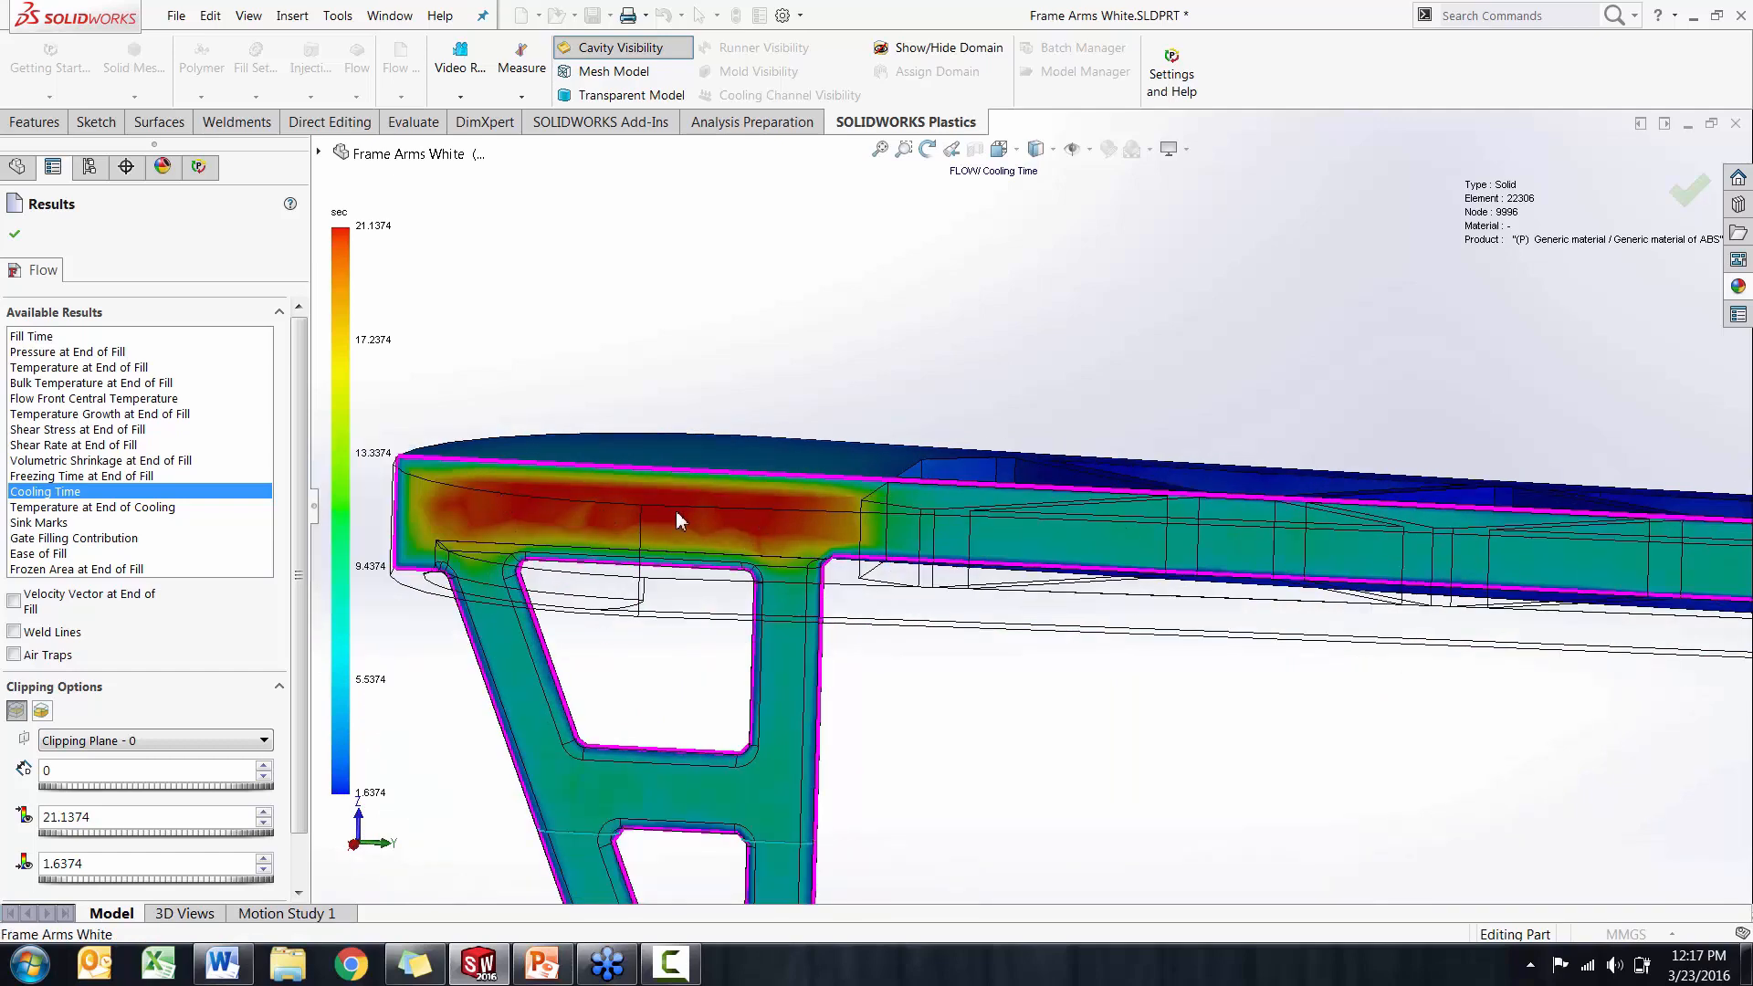
pyautogui.moveTo(676, 512); pyautogui.dragTo(662, 527, button='middle')
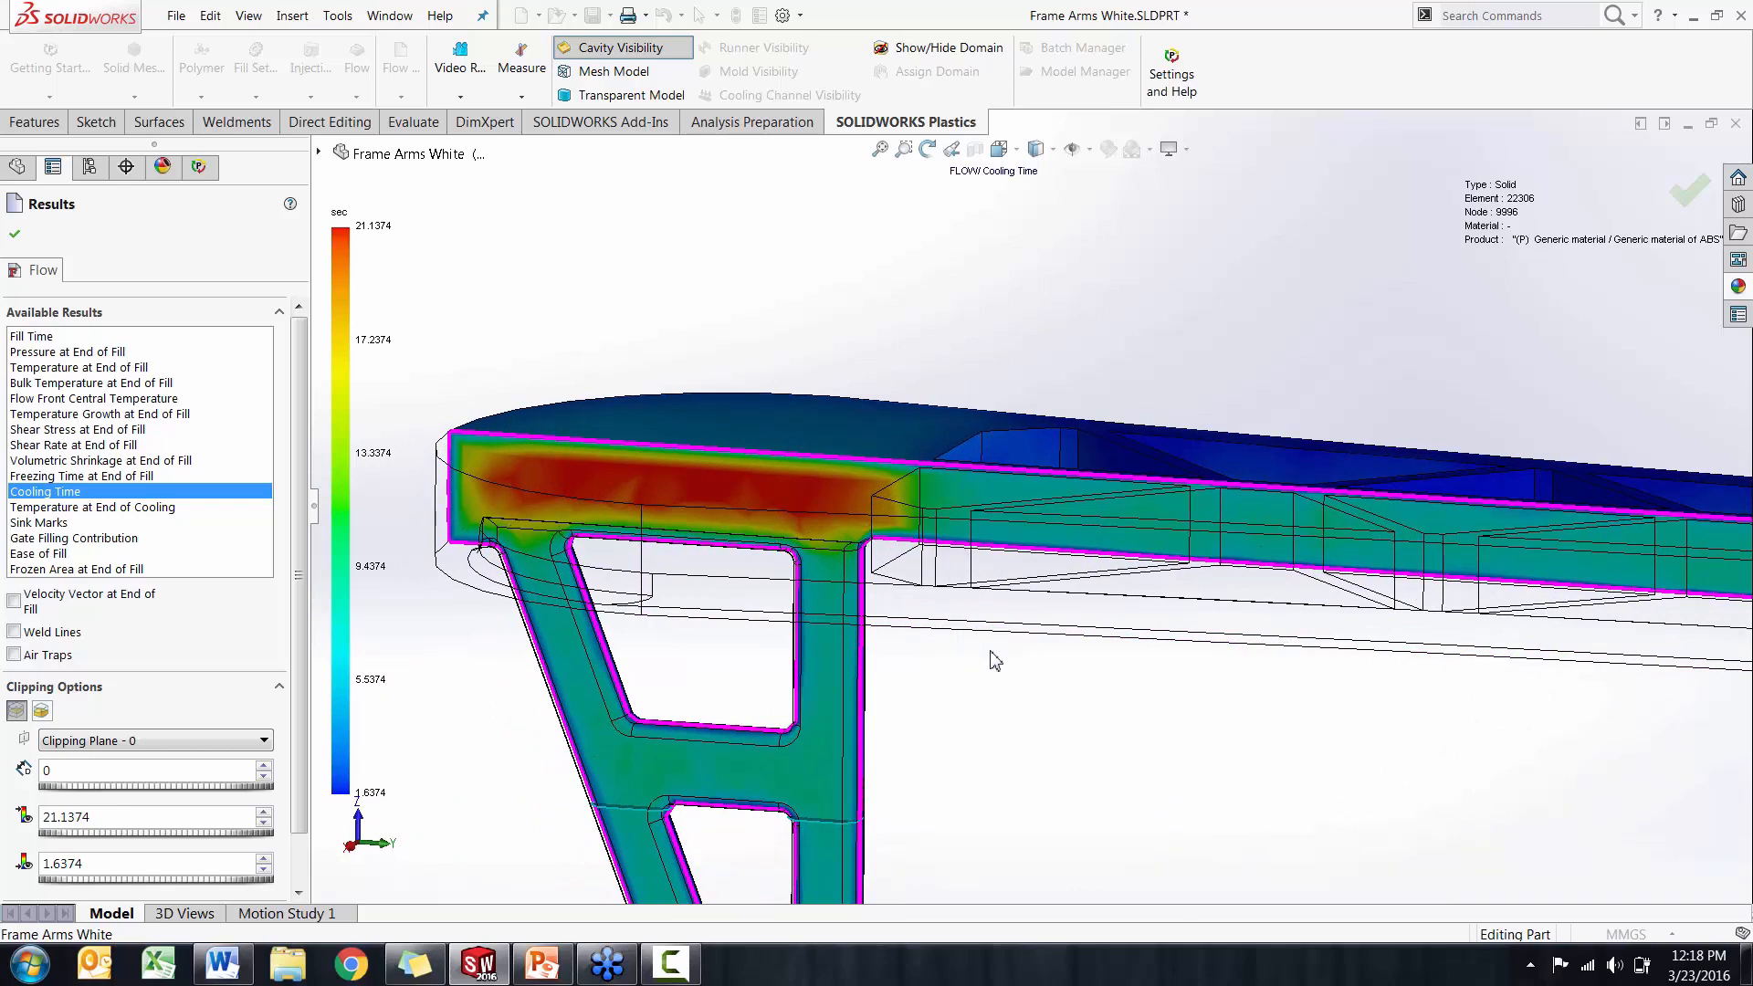
pyautogui.moveTo(1002, 696)
pyautogui.mouseDown(button='middle')
pyautogui.moveTo(1008, 666)
pyautogui.moveTo(981, 687)
pyautogui.mouseUp(button='middle')
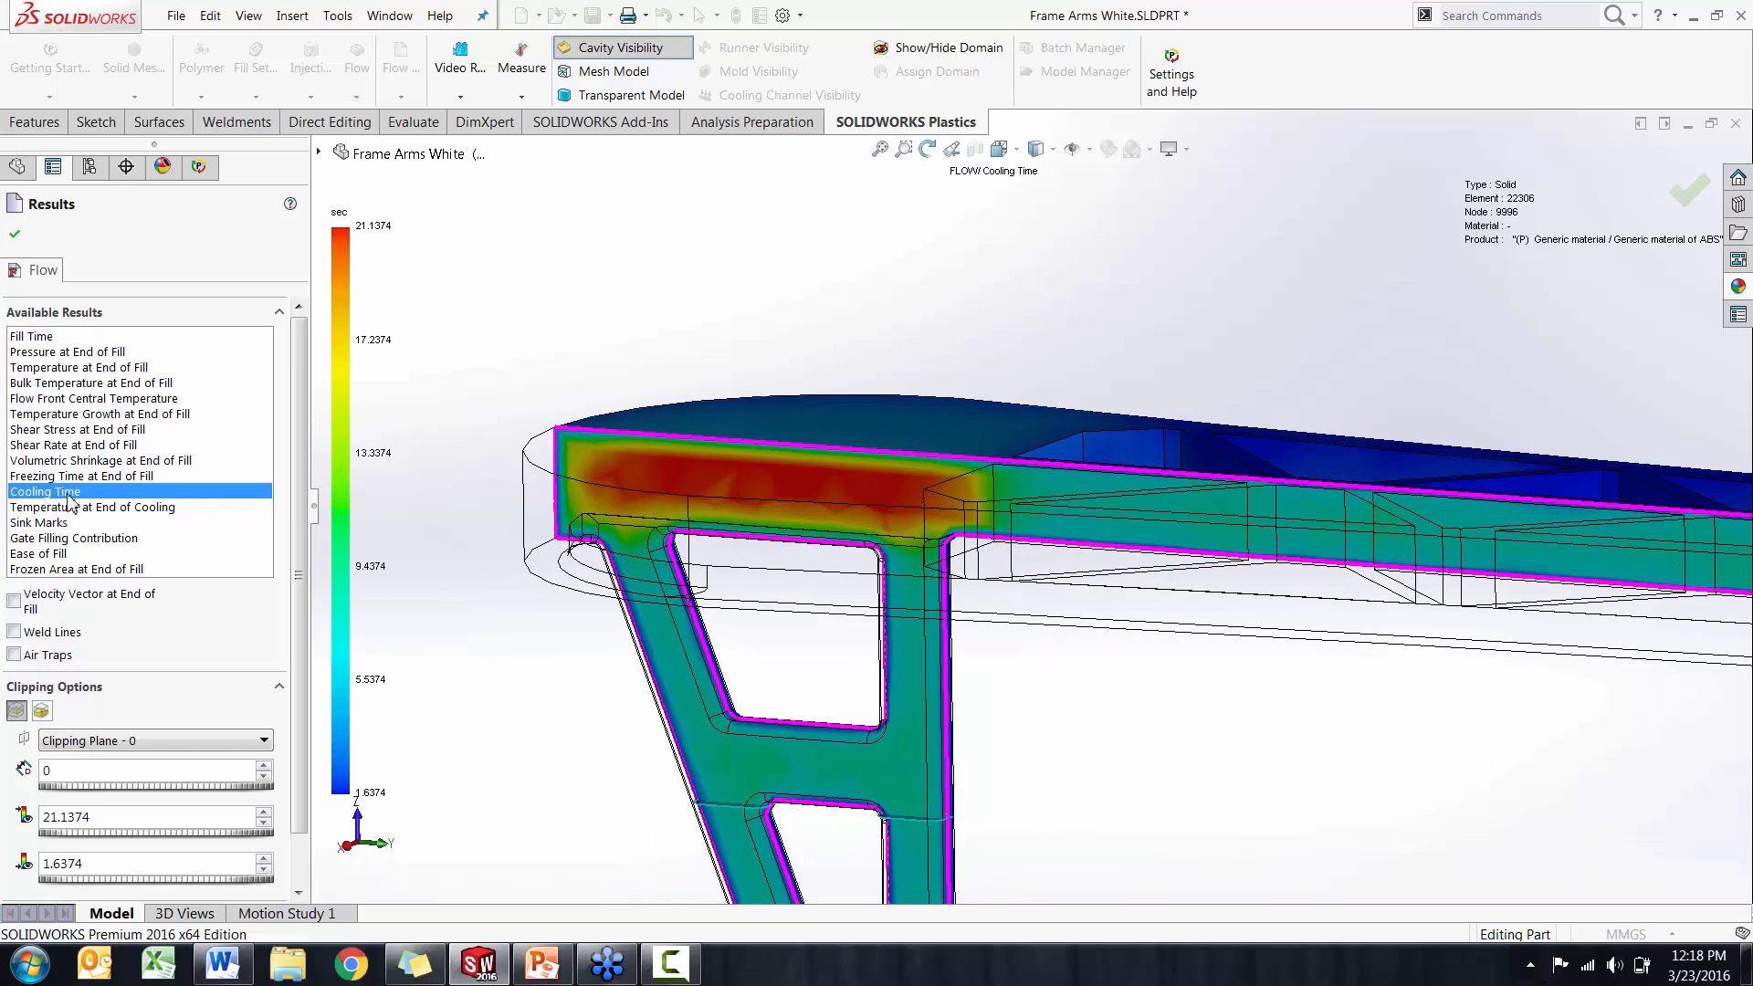
# Display the Sink Marks result, turn off the clipping plane, and examine the top face of the rounded end
pyautogui.click(48, 524)
pyautogui.moveTo(494, 508); pyautogui.dragTo(461, 603, button='middle')
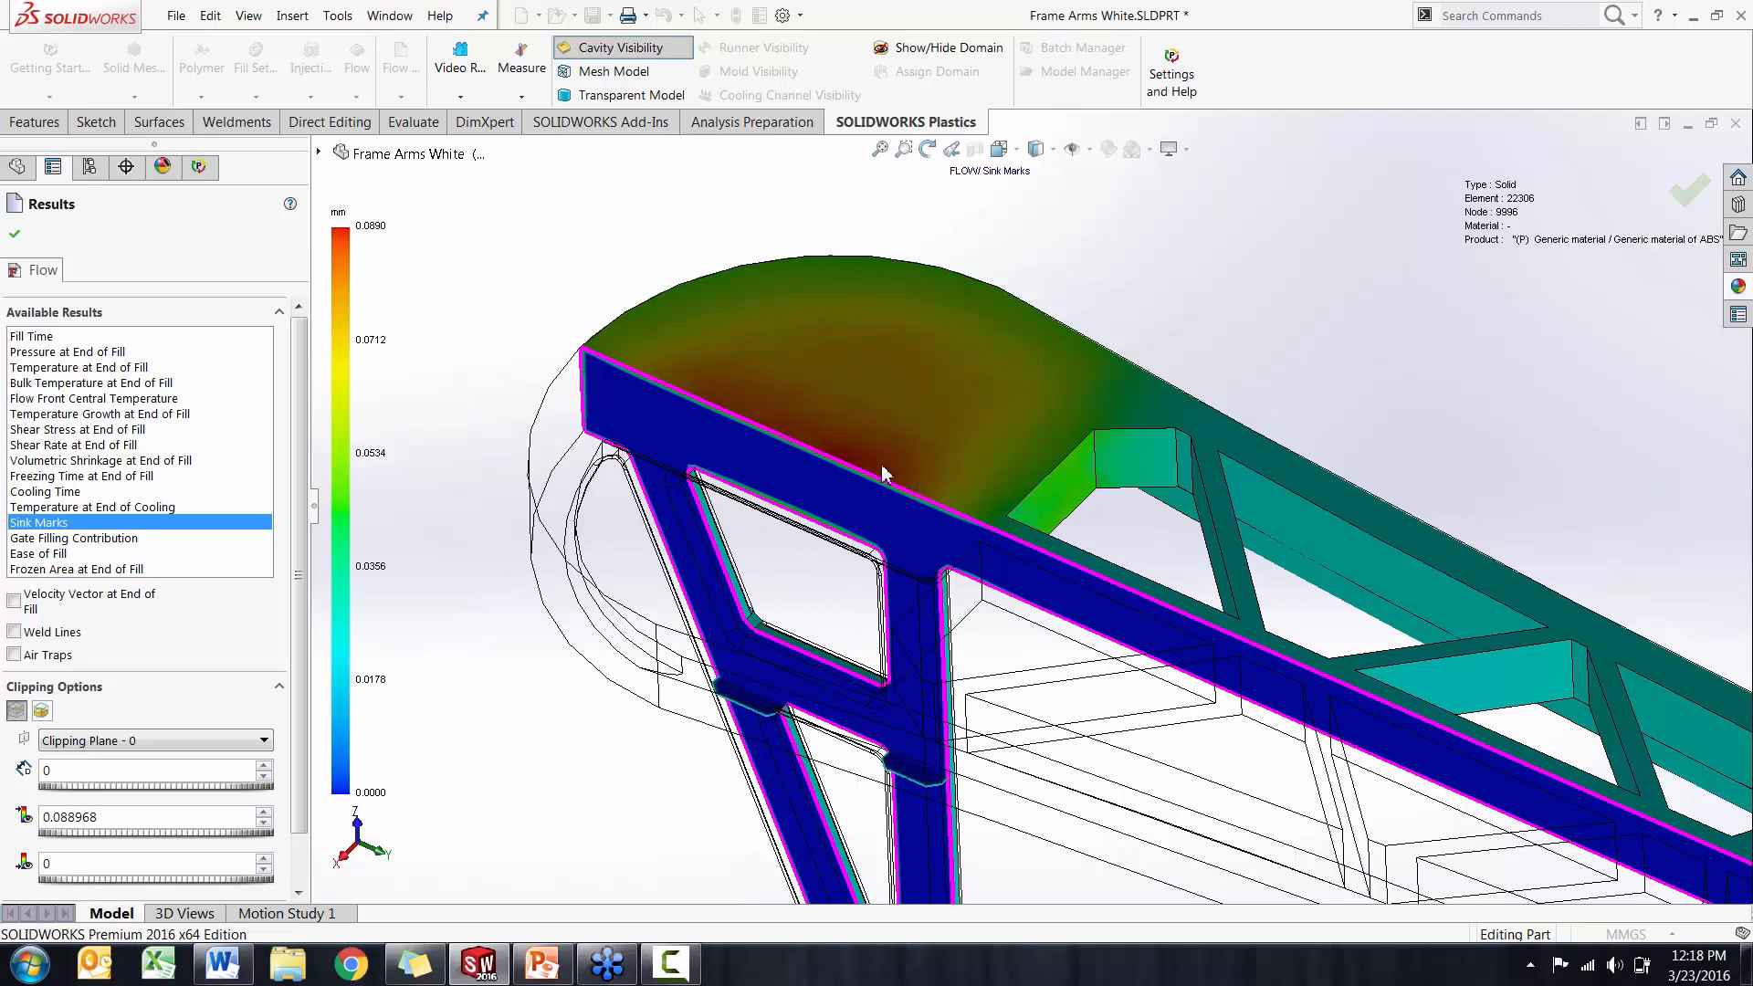
pyautogui.click(17, 711)
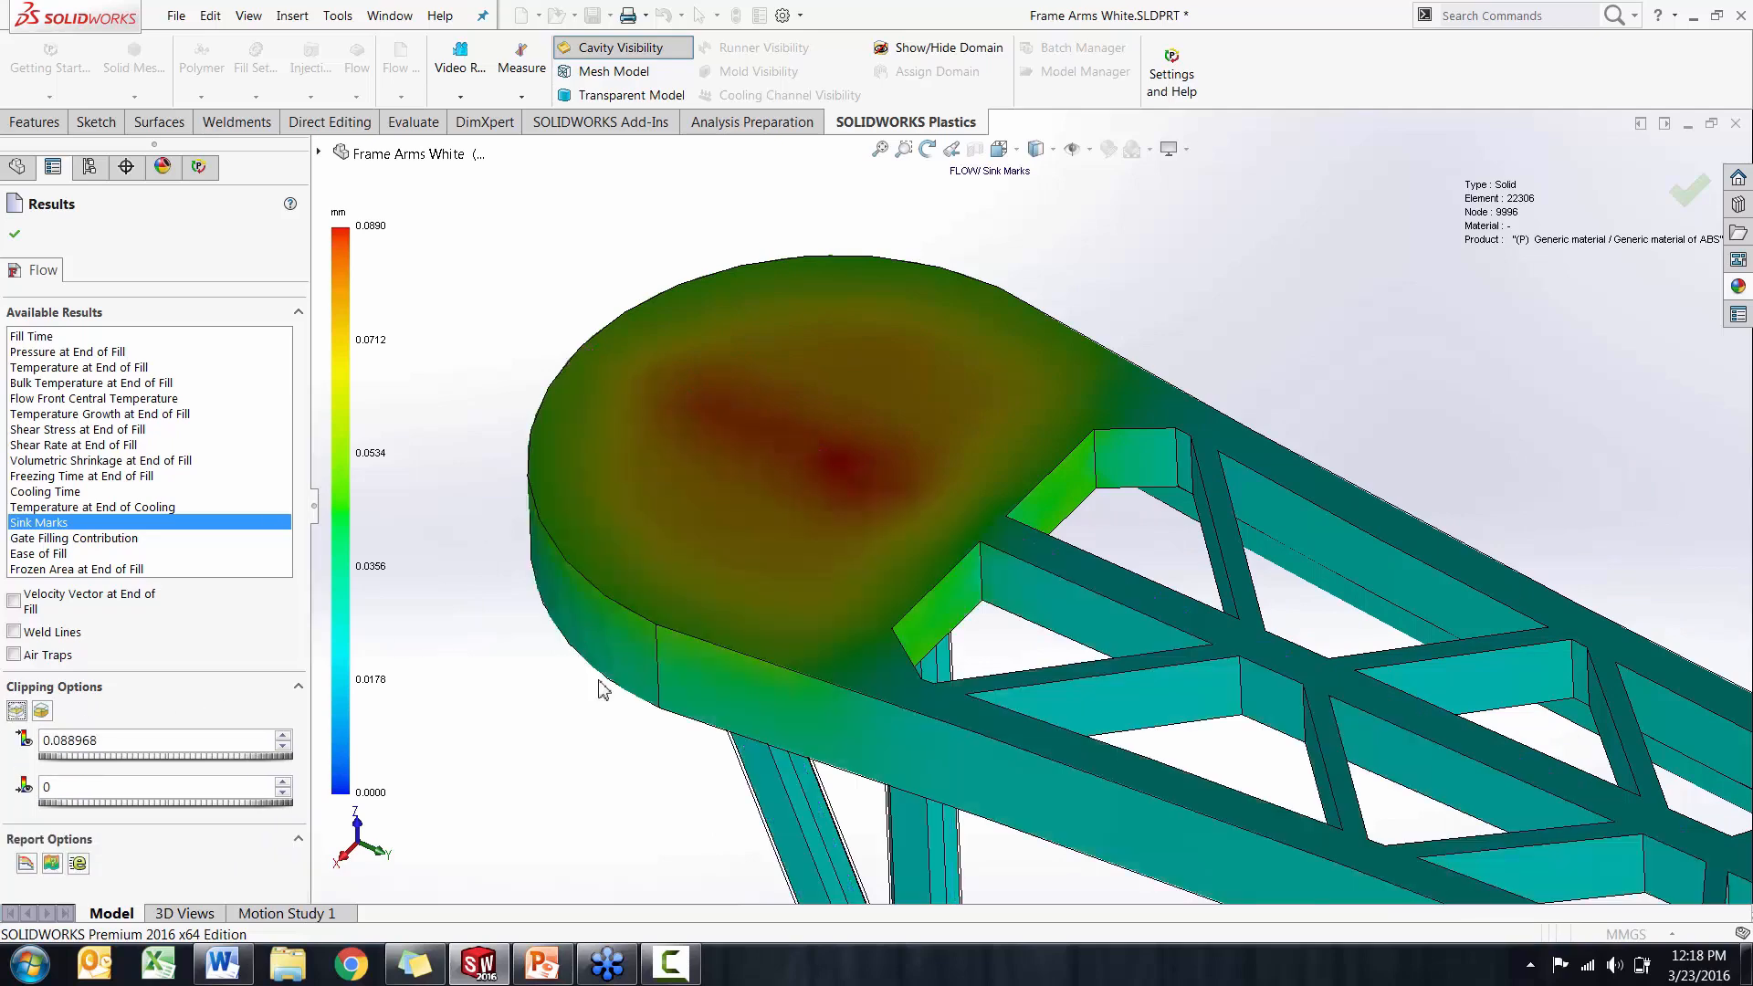
pyautogui.moveTo(606, 690); pyautogui.dragTo(594, 748, button='middle')
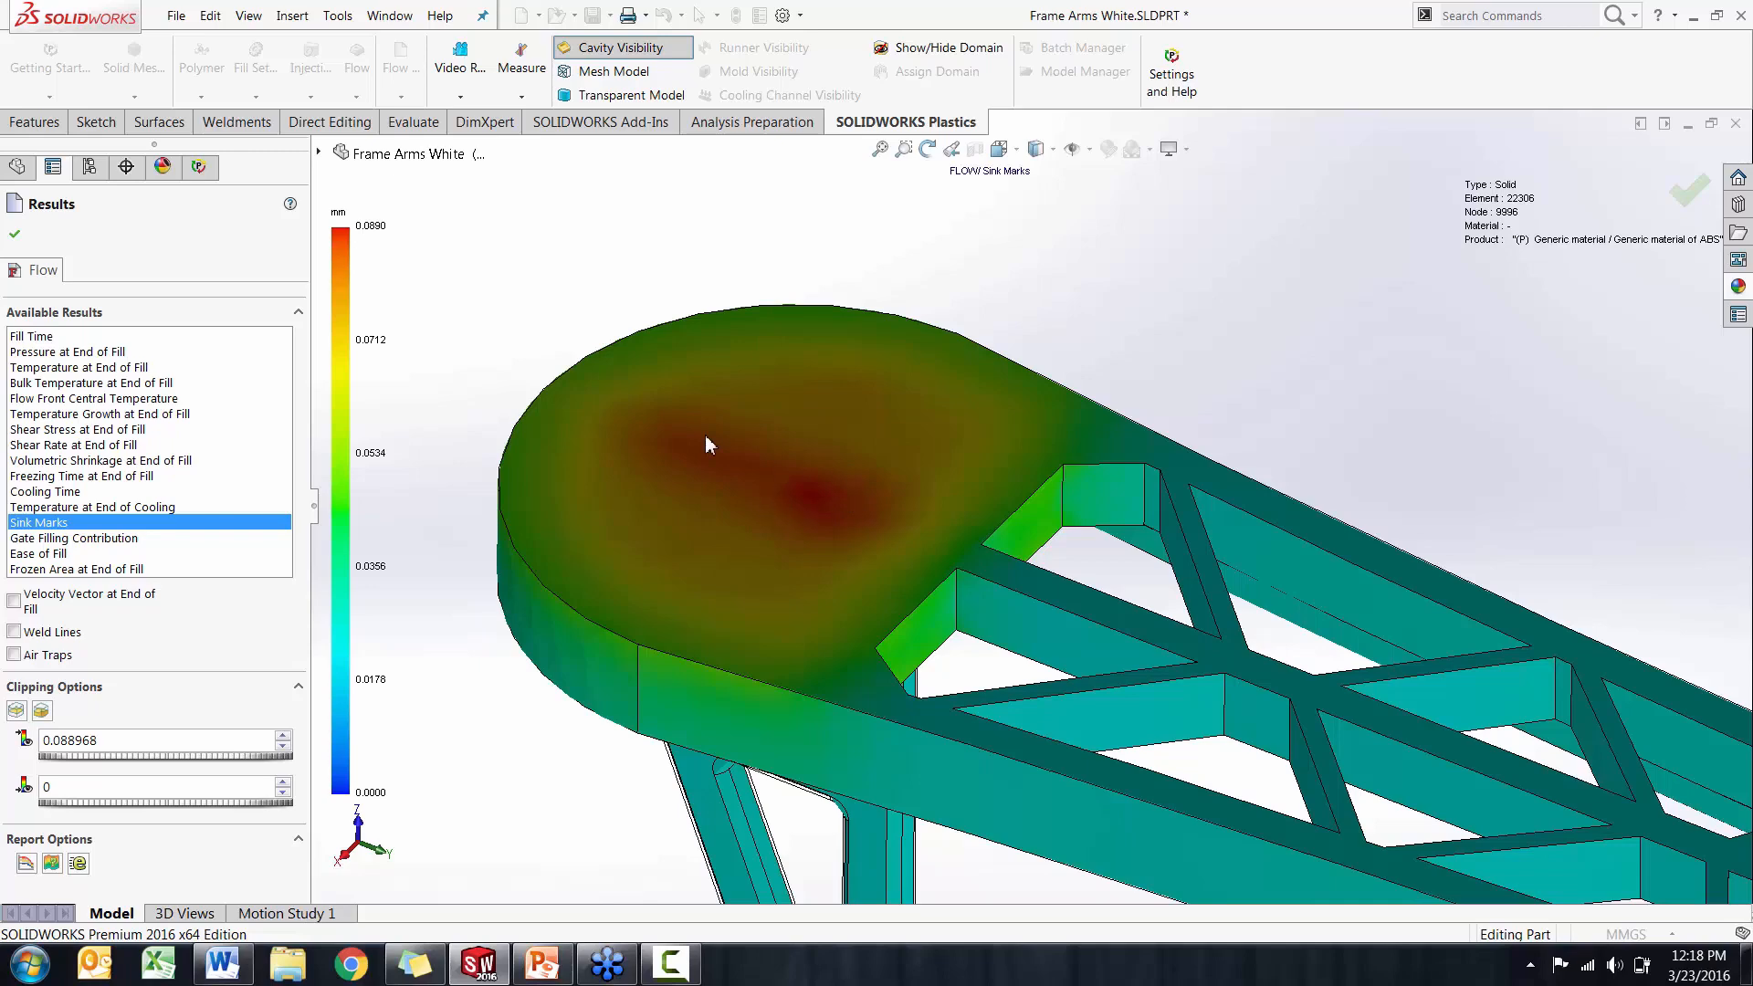
# Close the flow results and activate the Default configuration of the part
pyautogui.click(15, 239)
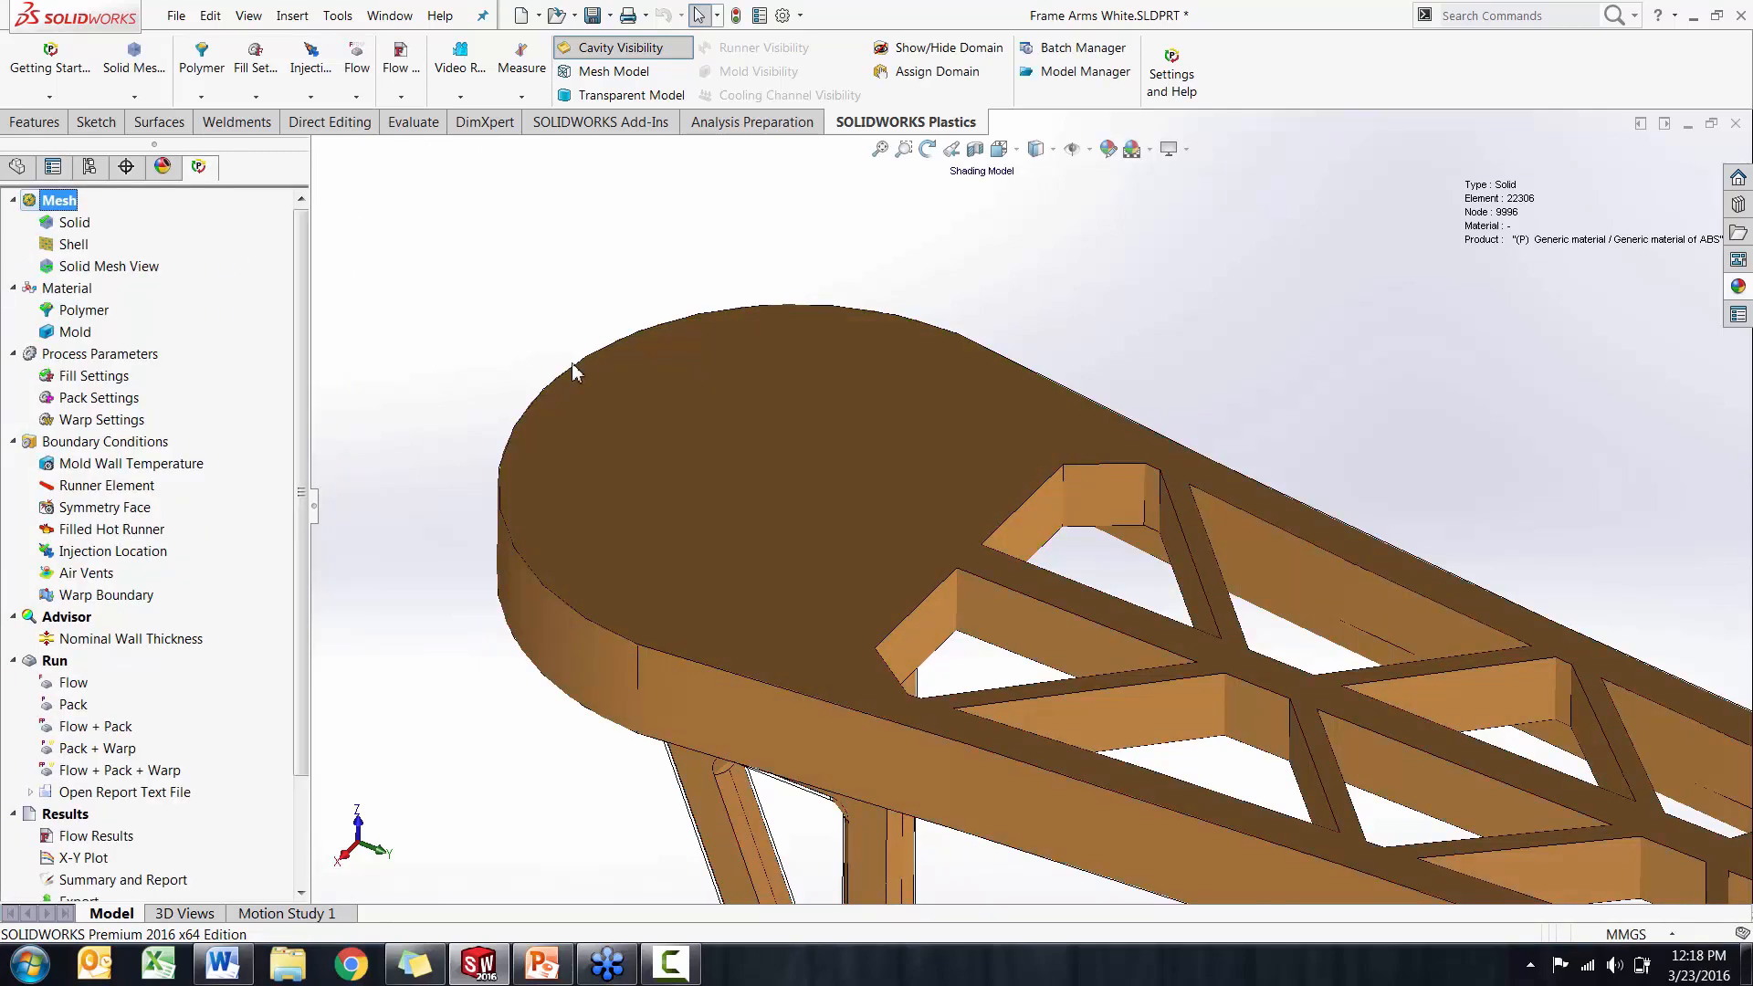
pyautogui.click(64, 169)
pyautogui.click(92, 169)
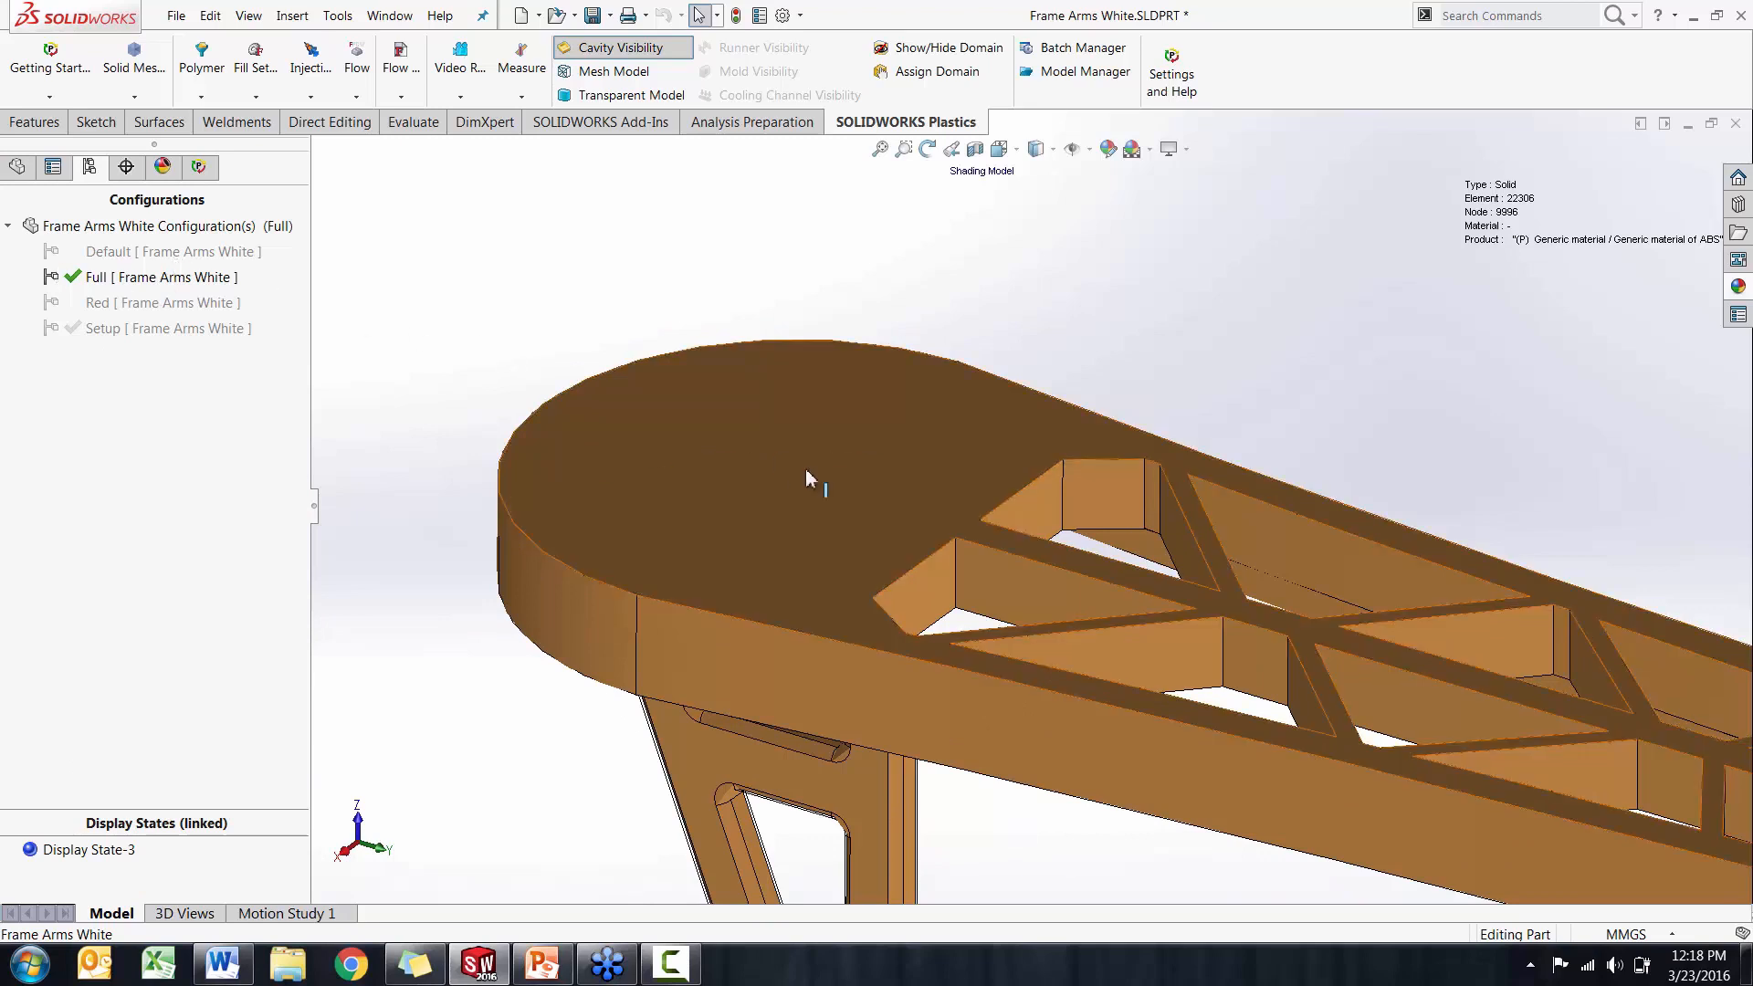
pyautogui.doubleClick(154, 252)
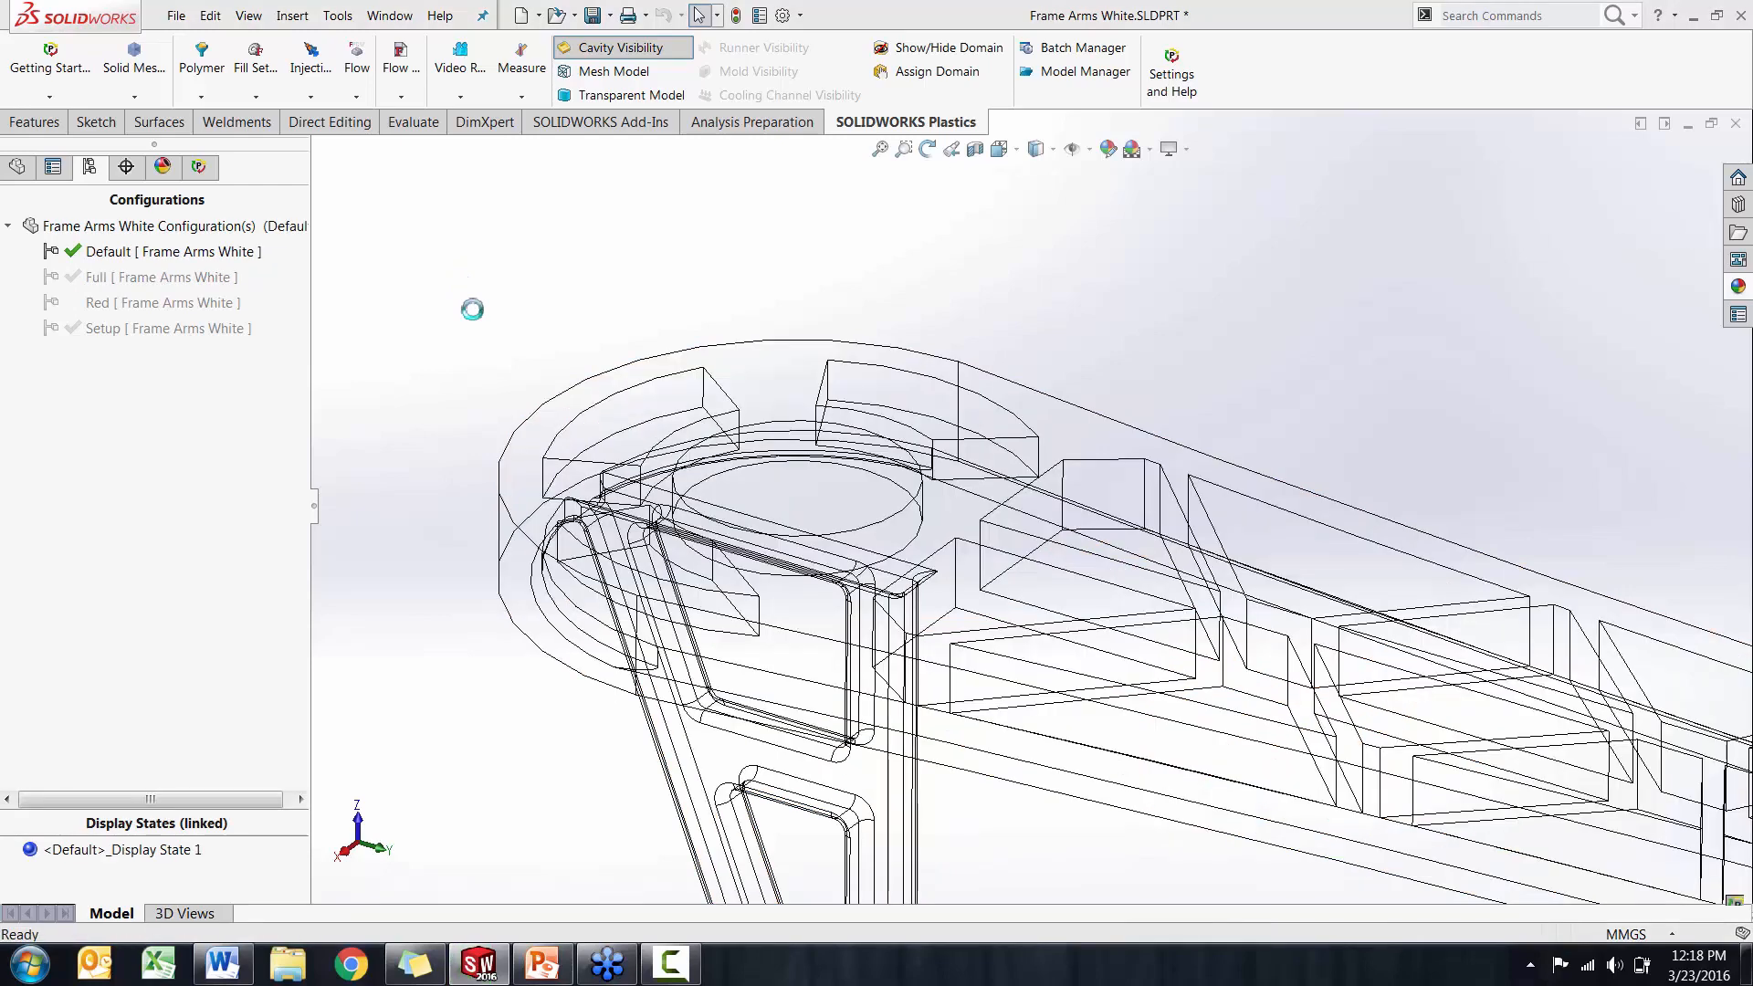
pyautogui.click(941, 531)
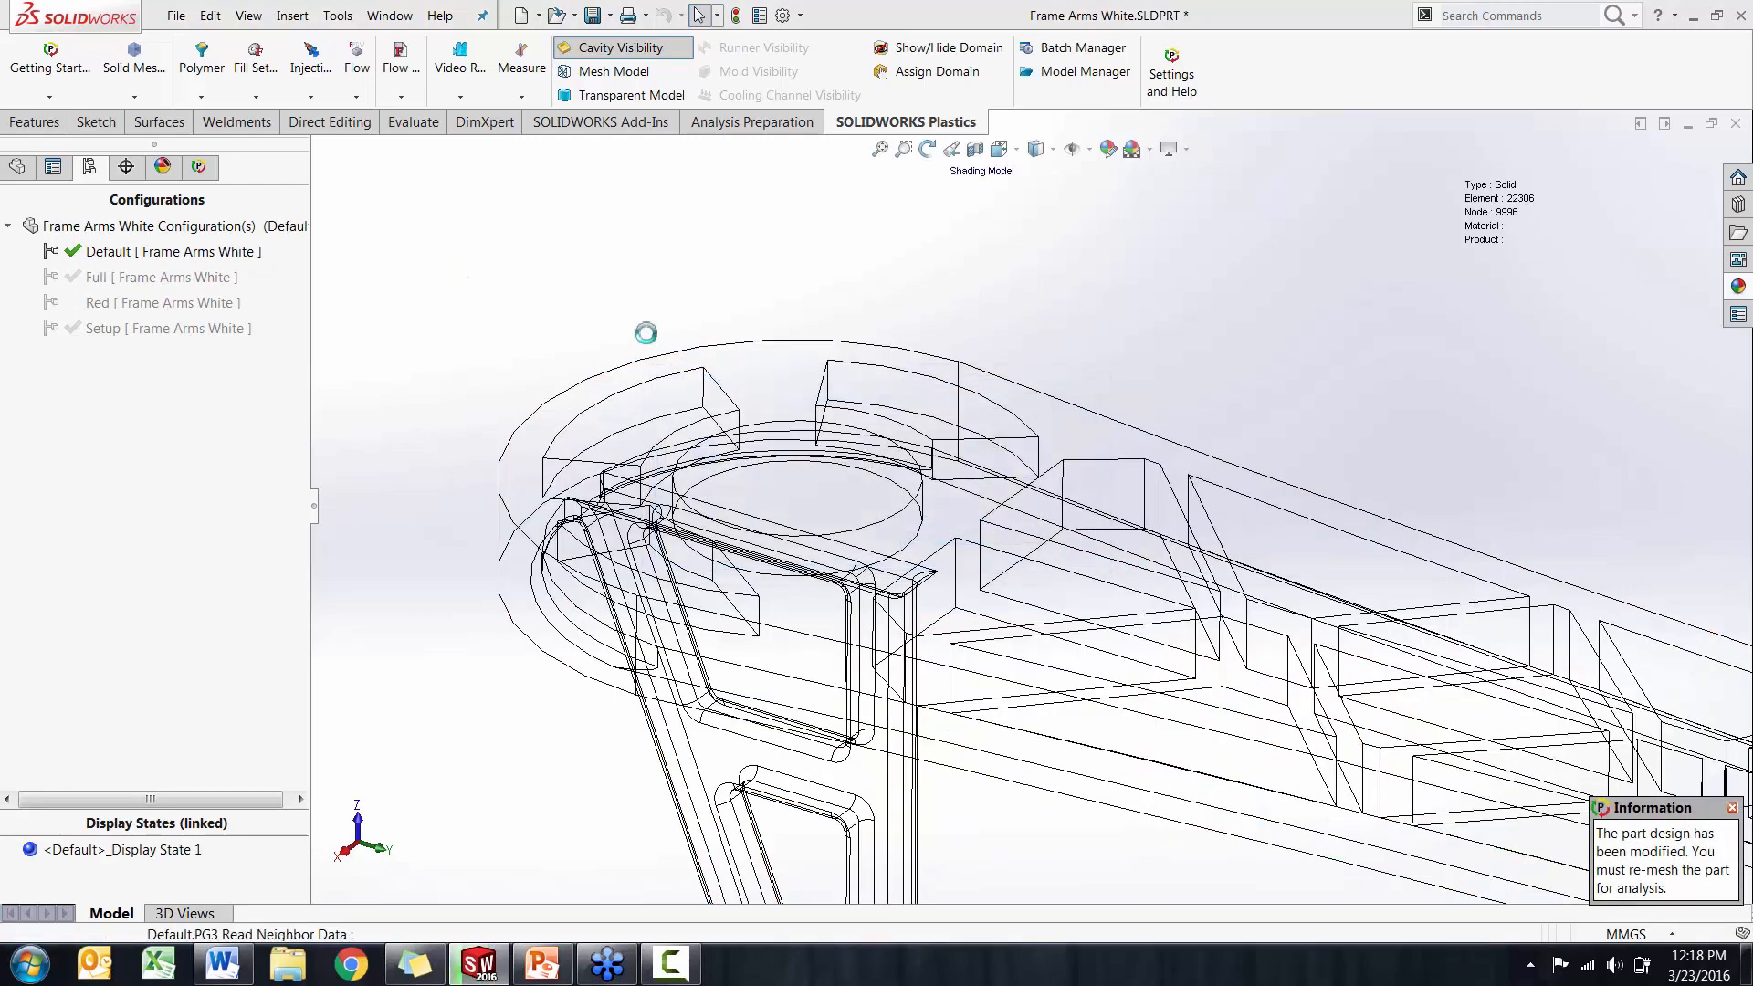
pyautogui.press('Escape')
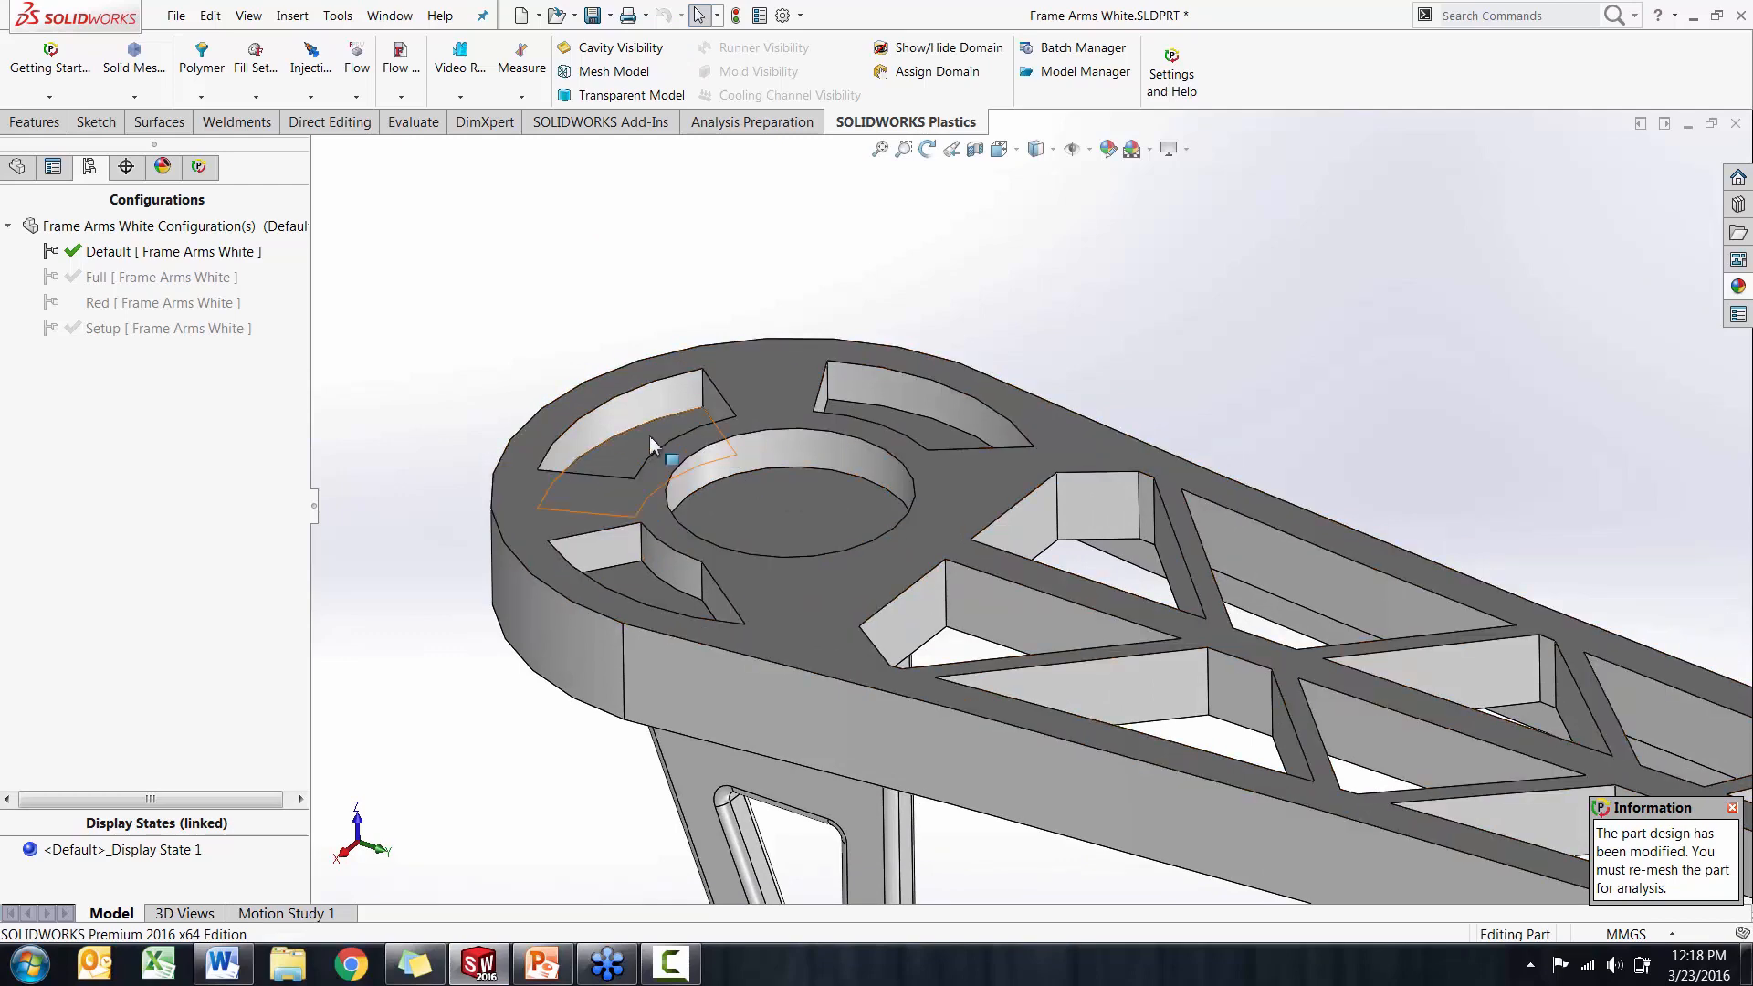
# Preview a section view of the arm on the Right Plane to inspect the cored-out rounded end, and cancel it
pyautogui.moveTo(713, 449); pyautogui.dragTo(984, 141, button='middle')
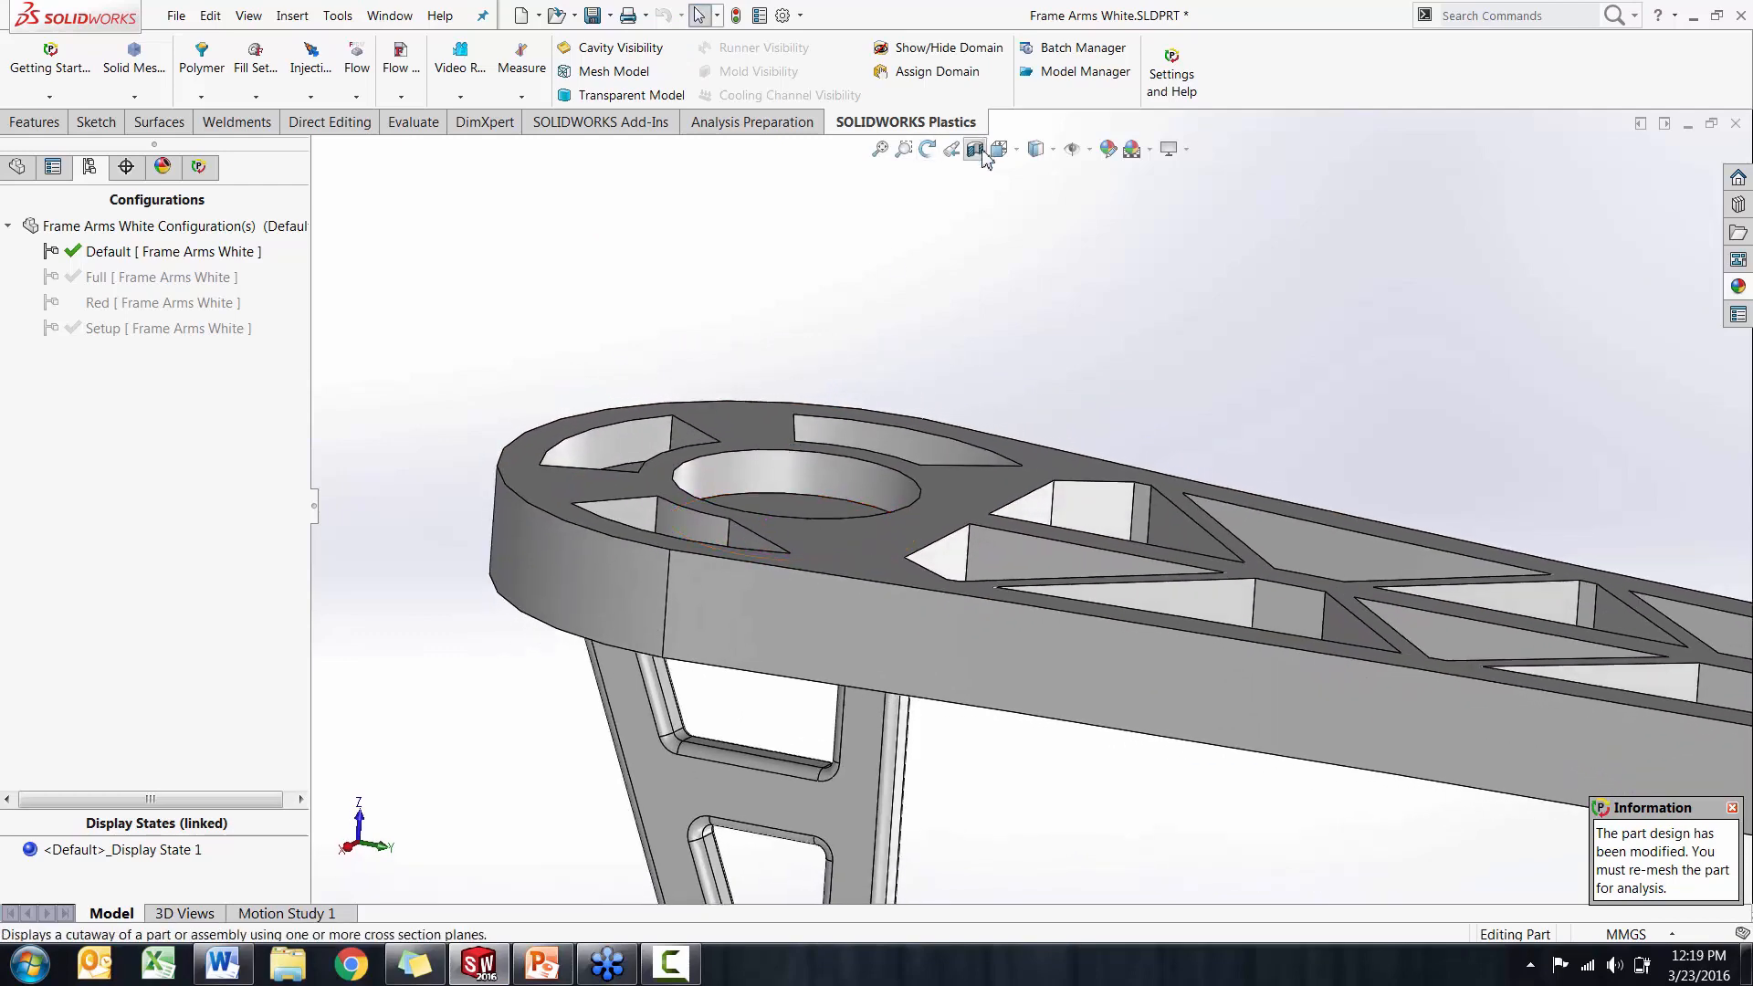
pyautogui.click(975, 149)
pyautogui.click(107, 480)
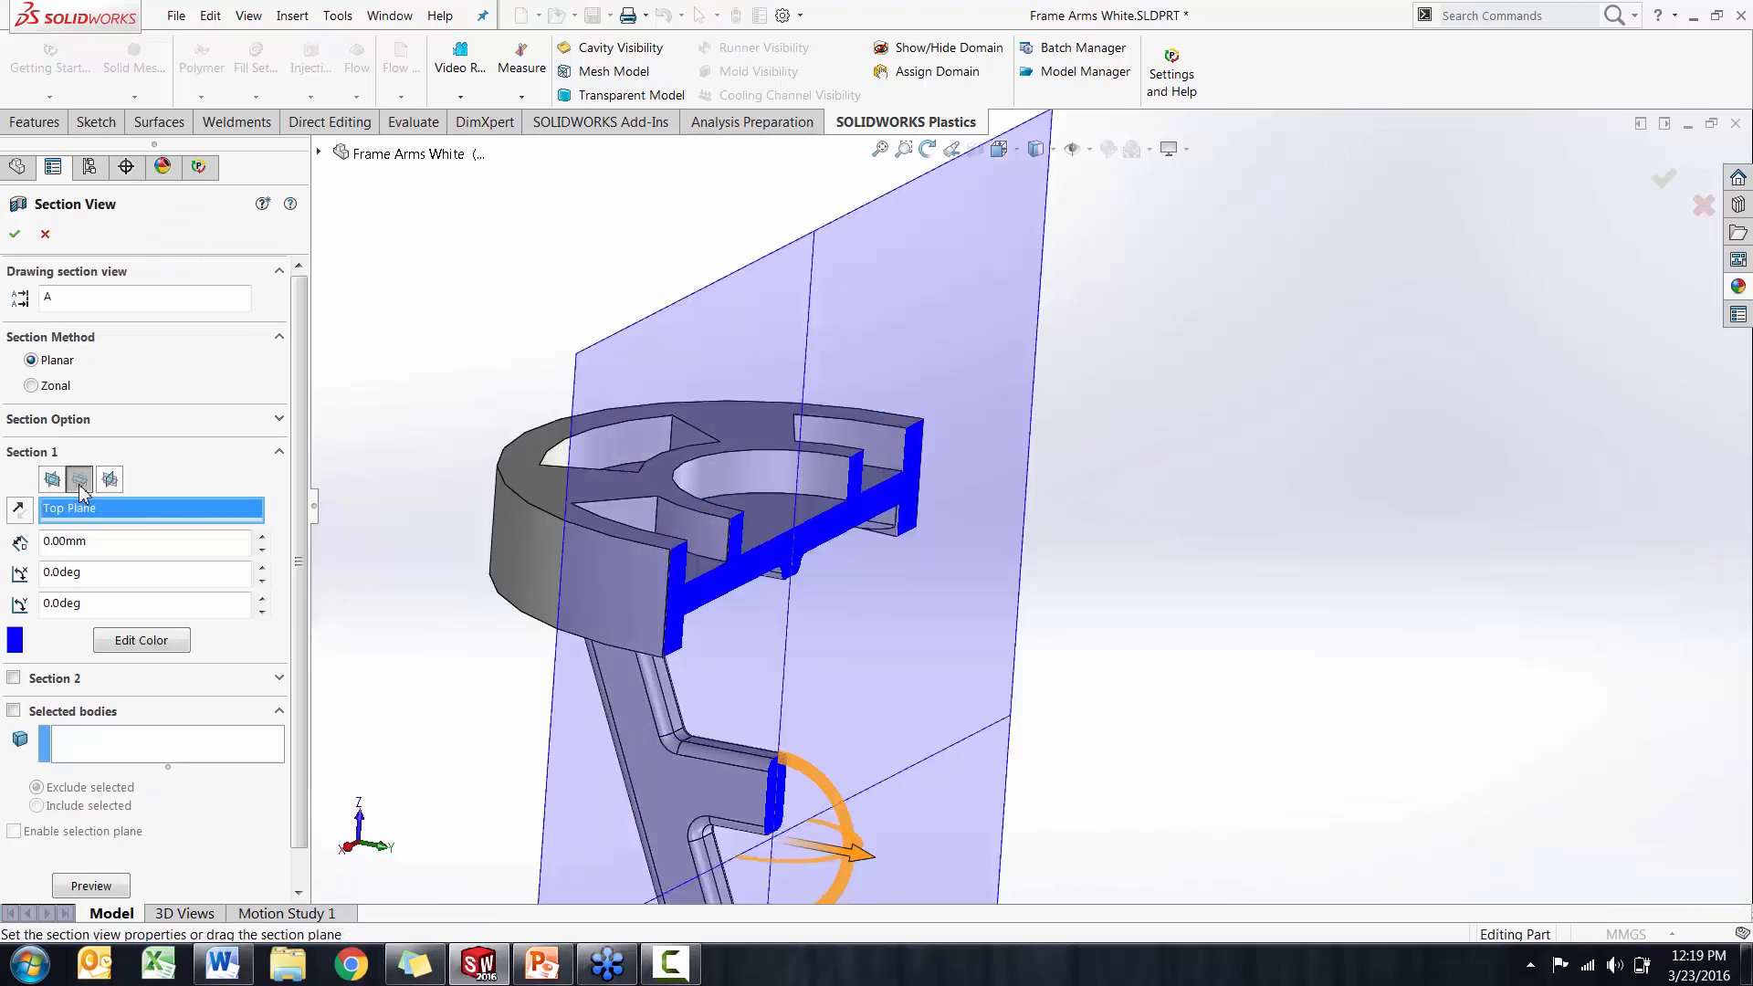
pyautogui.scroll(-3, 741, 529)
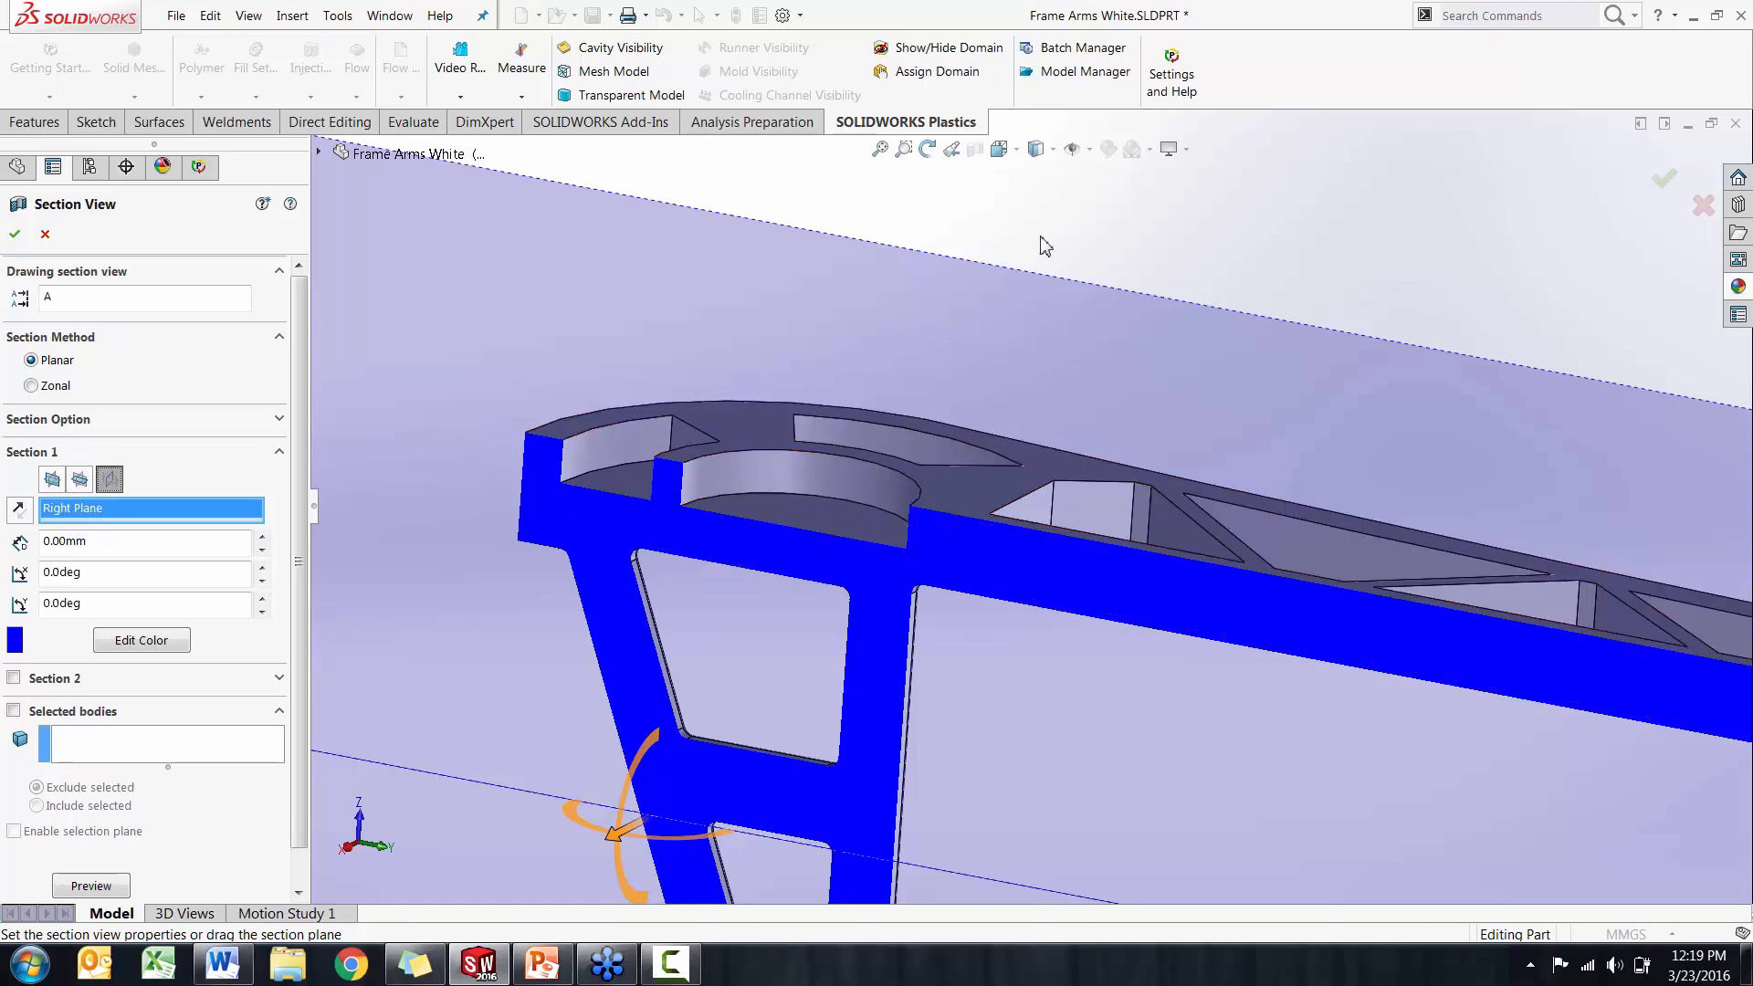
pyautogui.click(1703, 209)
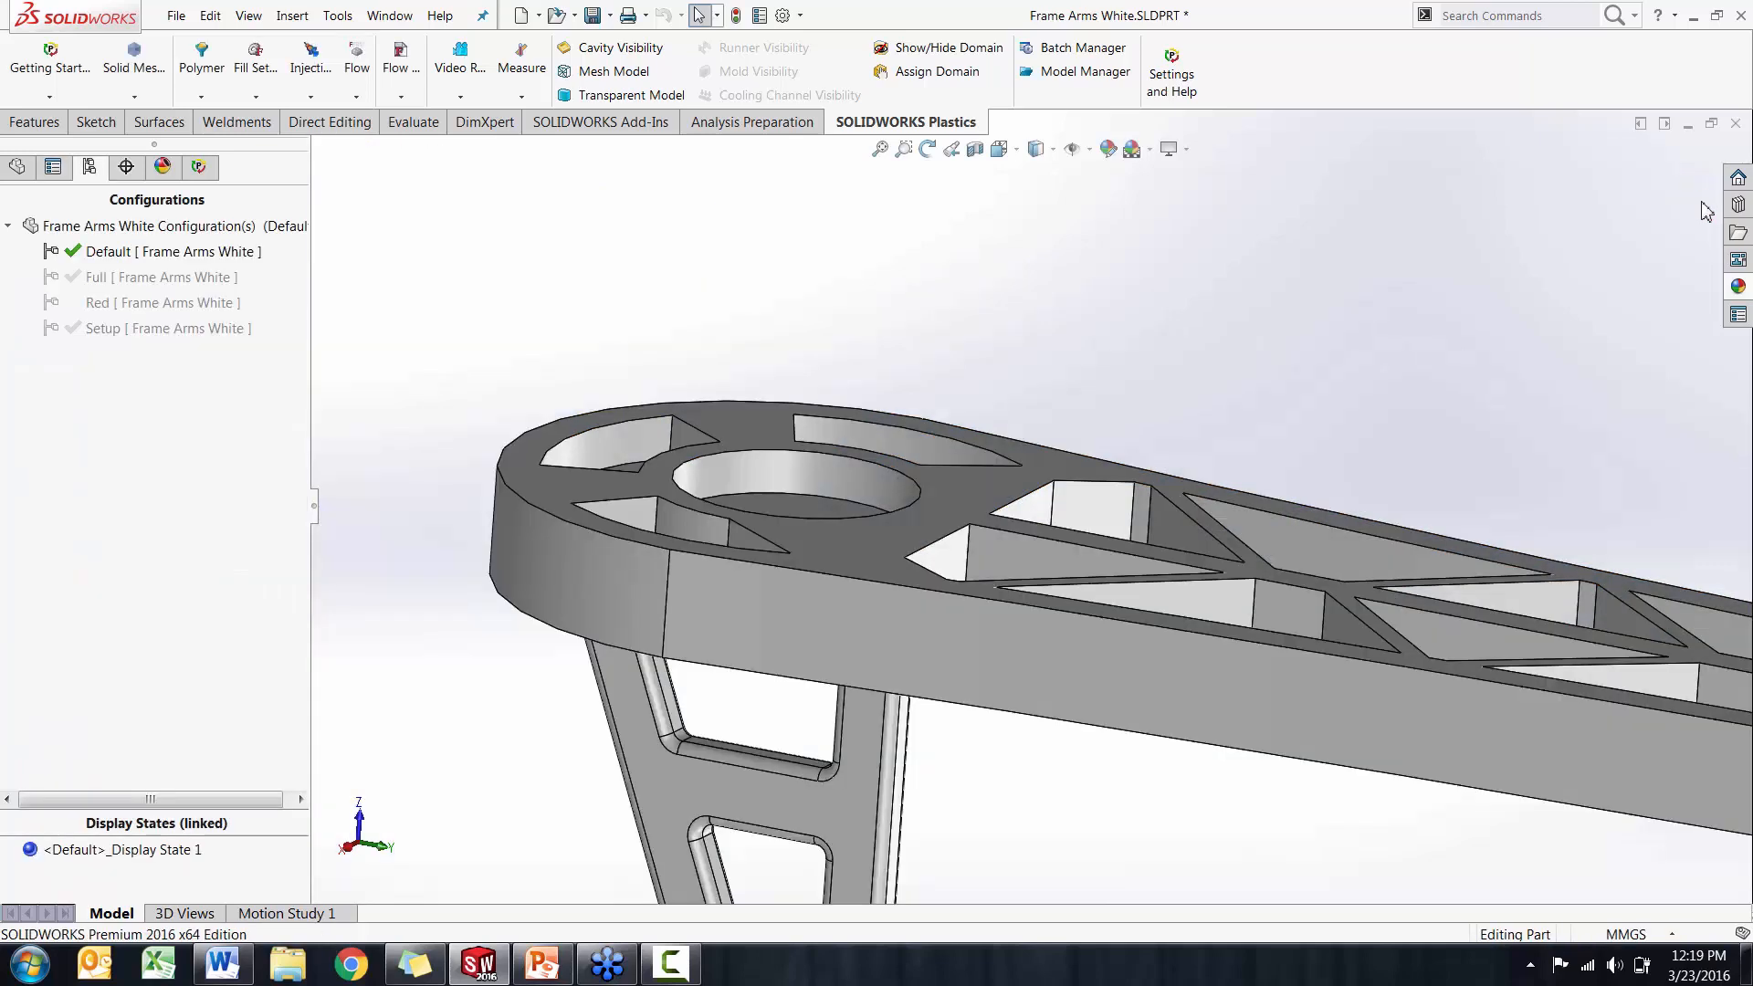
# Open the Default configuration's flow results and display Pressure at End of Fill
pyautogui.moveTo(1438, 228); pyautogui.dragTo(1421, 246, button='middle')
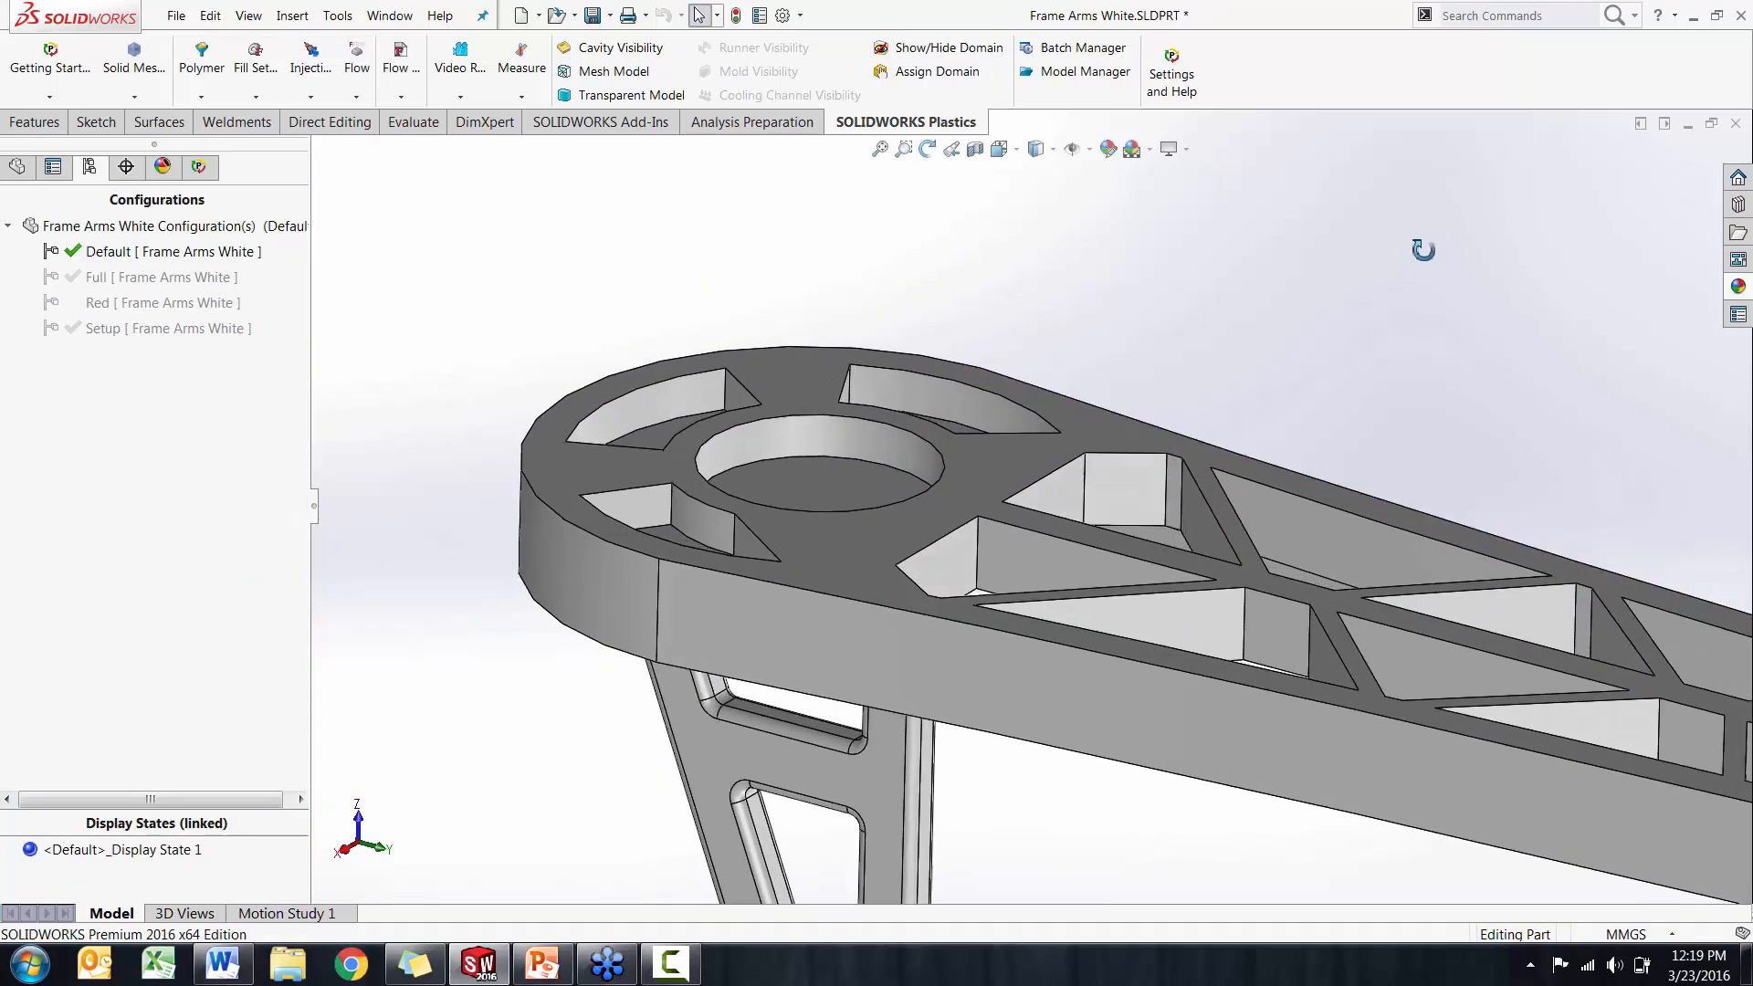
pyautogui.click(207, 171)
pyautogui.moveTo(298, 301); pyautogui.dragTo(292, 387)
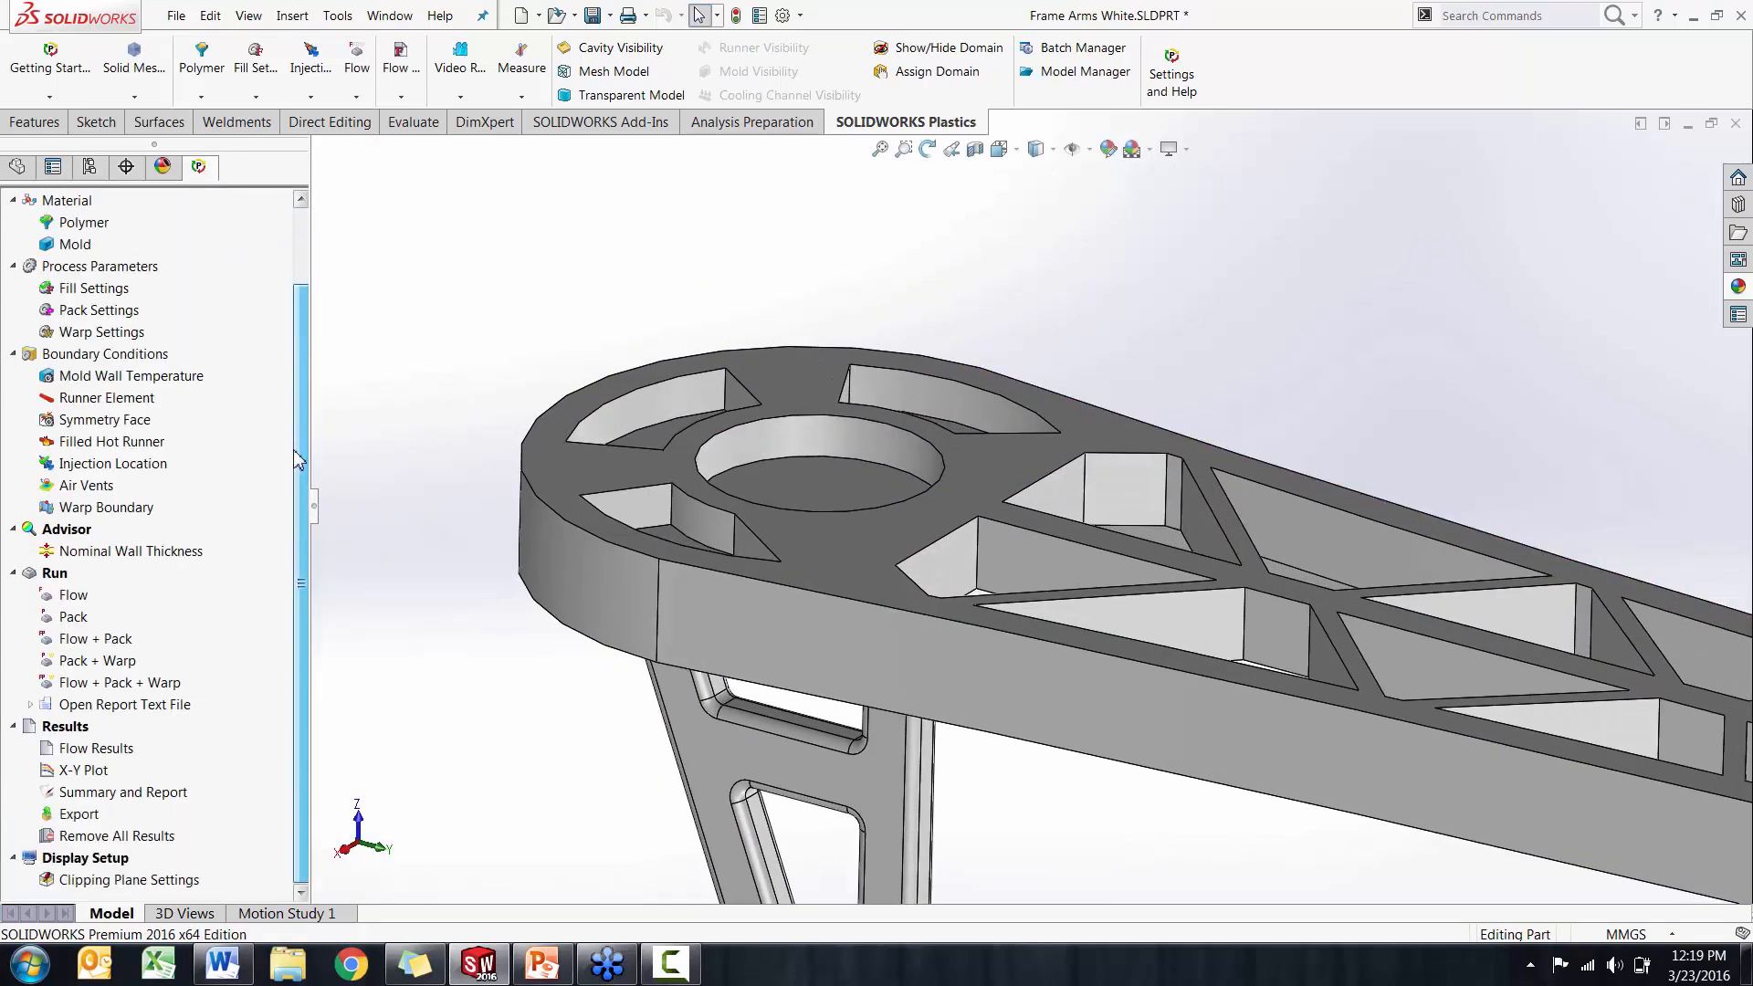
pyautogui.doubleClick(87, 750)
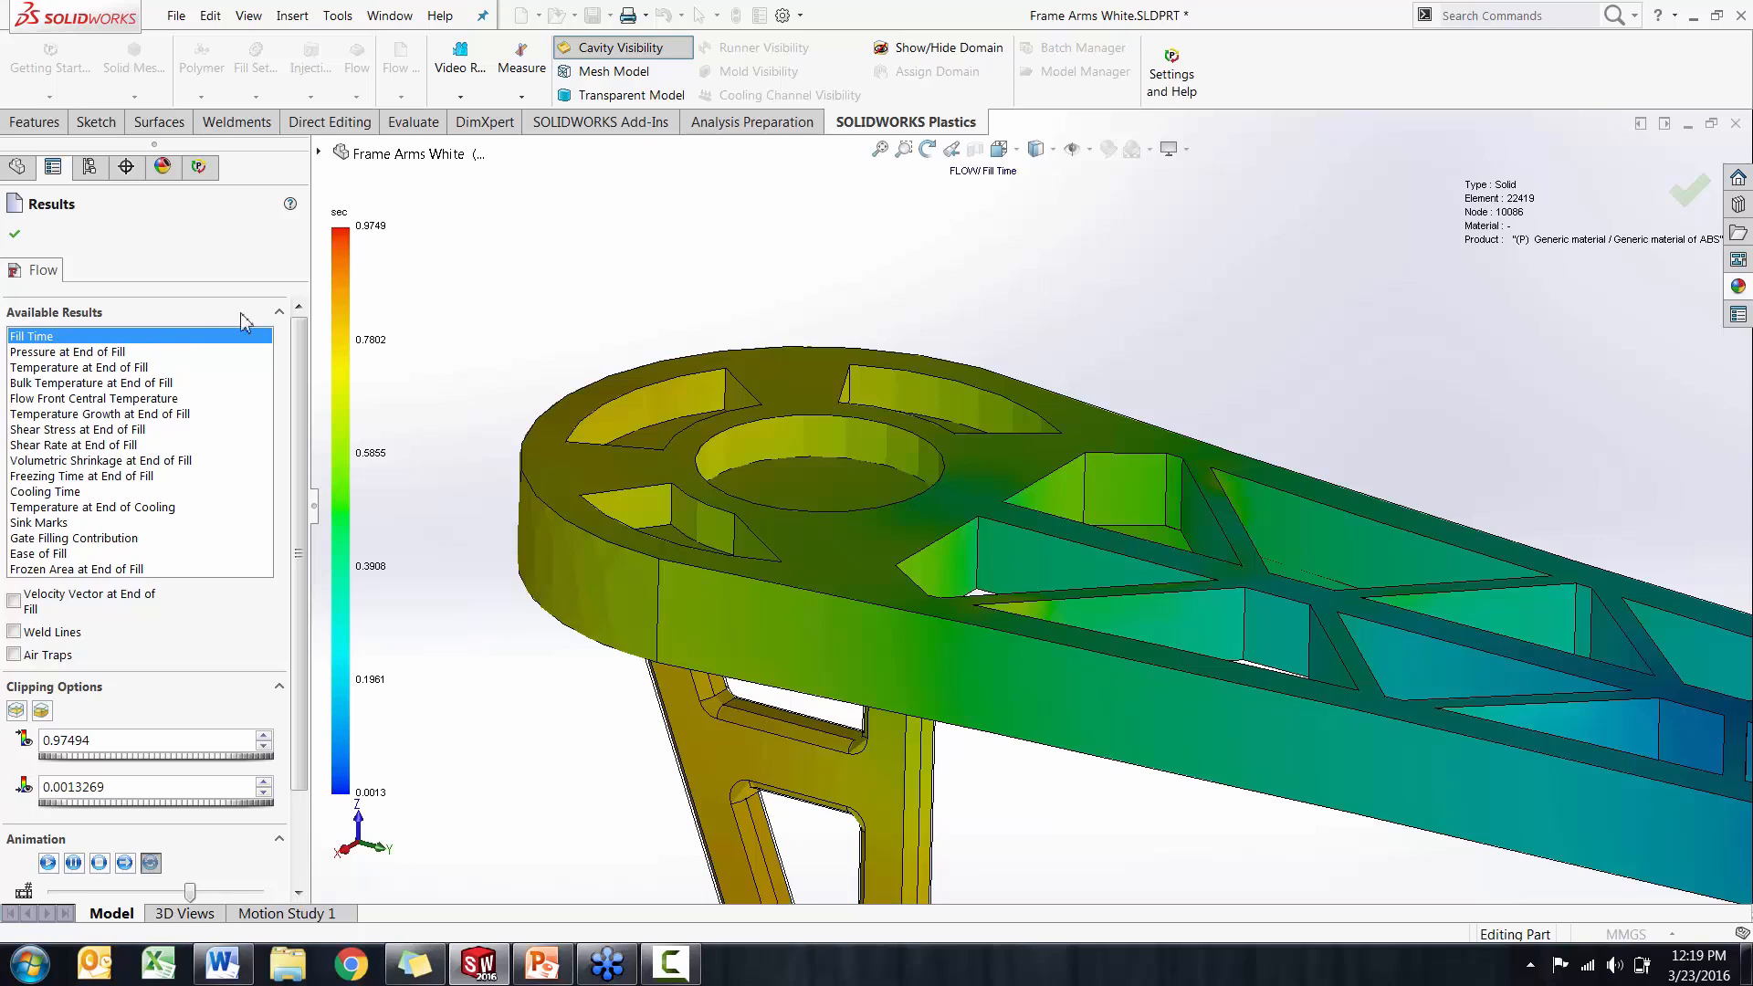
pyautogui.click(95, 354)
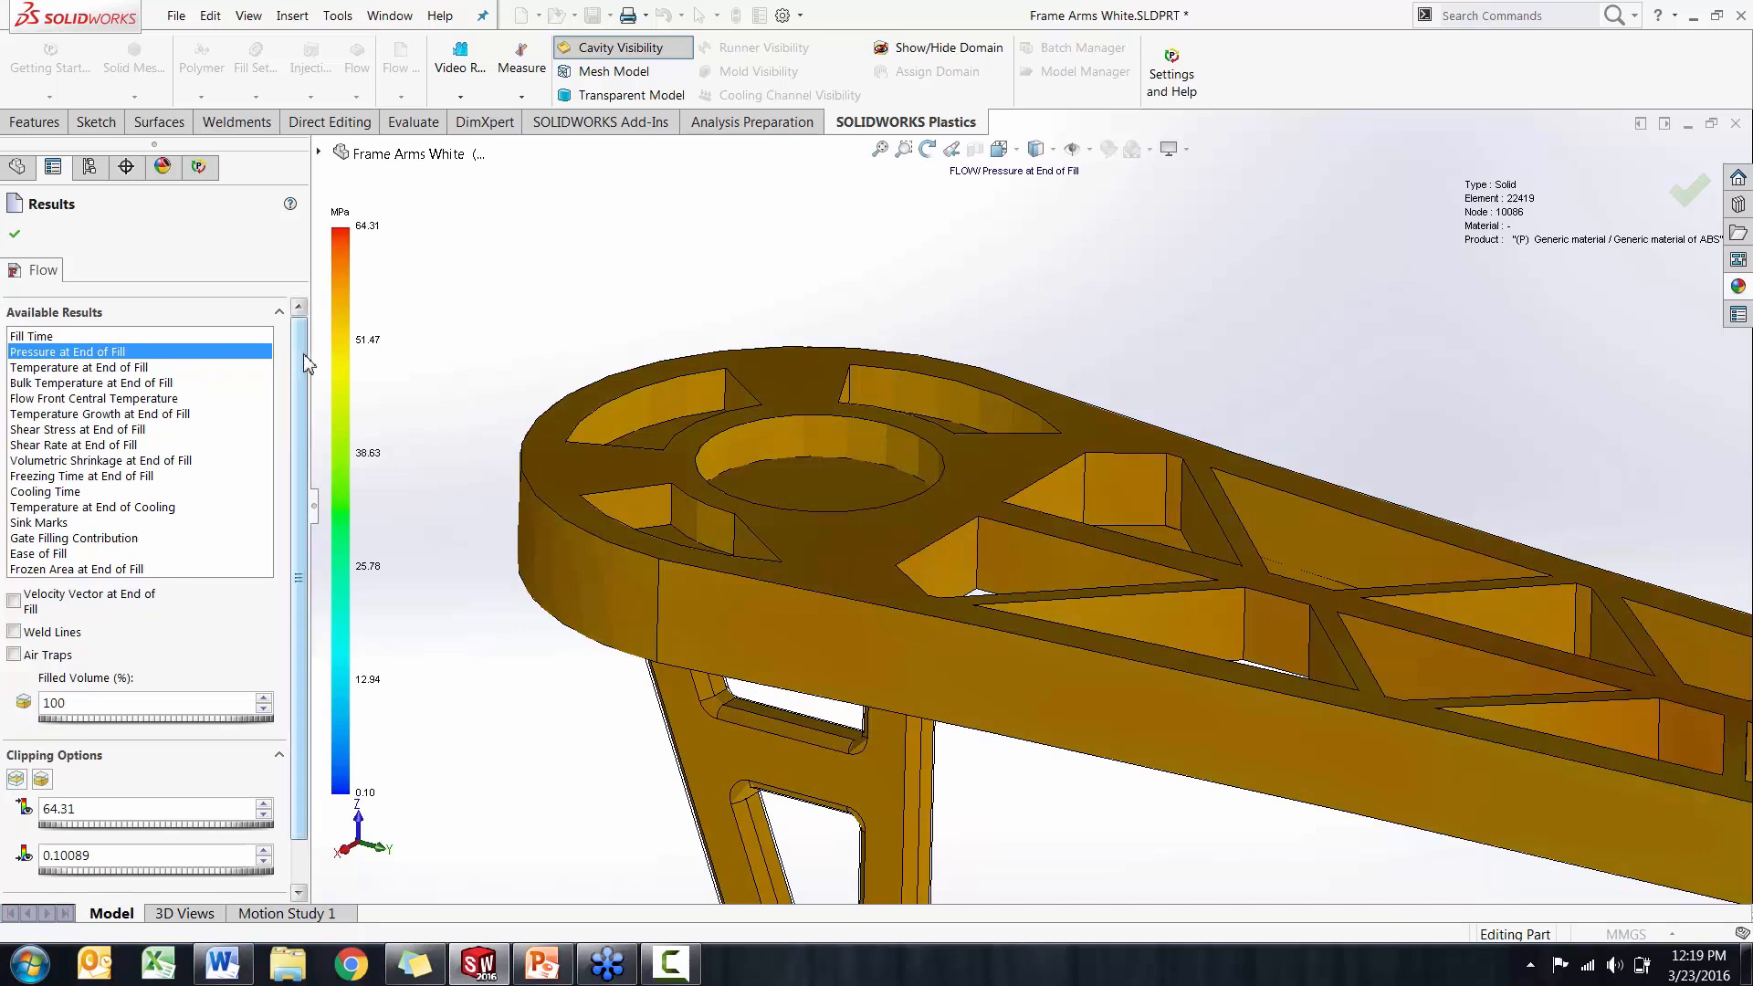
# Display the Cooling Time result for the cored-out arm and examine its interior with Clipping Plane - 0
pyautogui.scroll(-2, 300, 370)
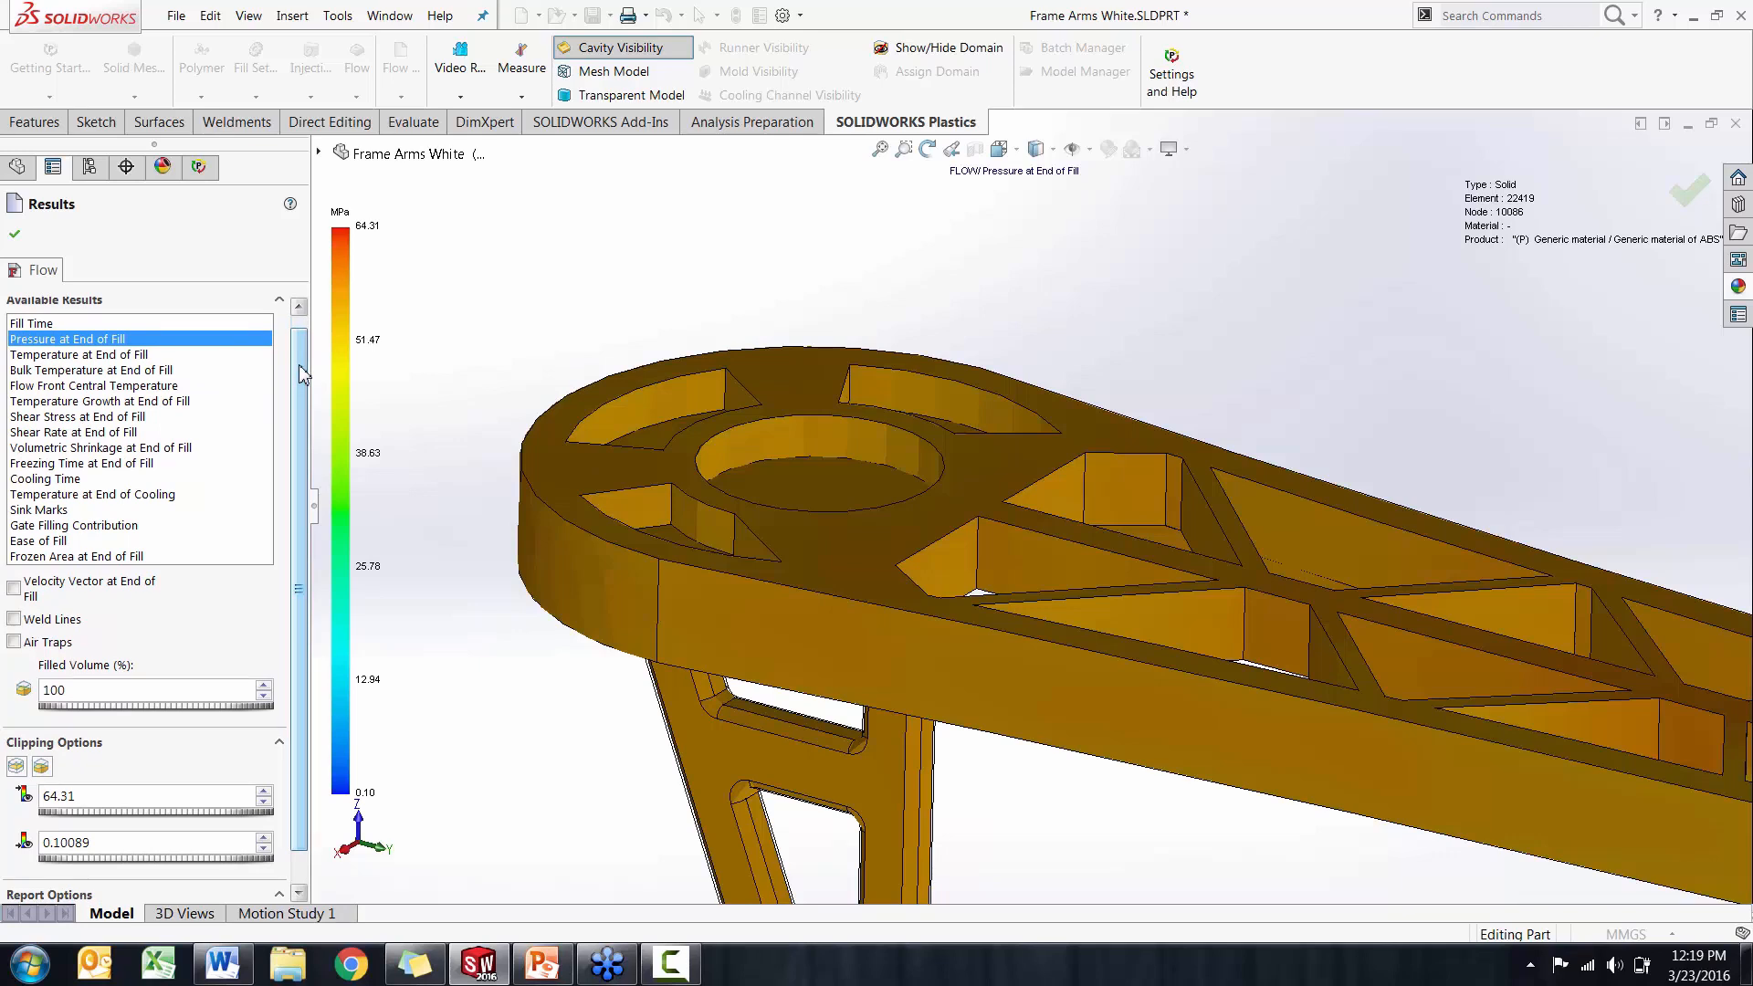
pyautogui.scroll(-1, 298, 367)
pyautogui.click(70, 475)
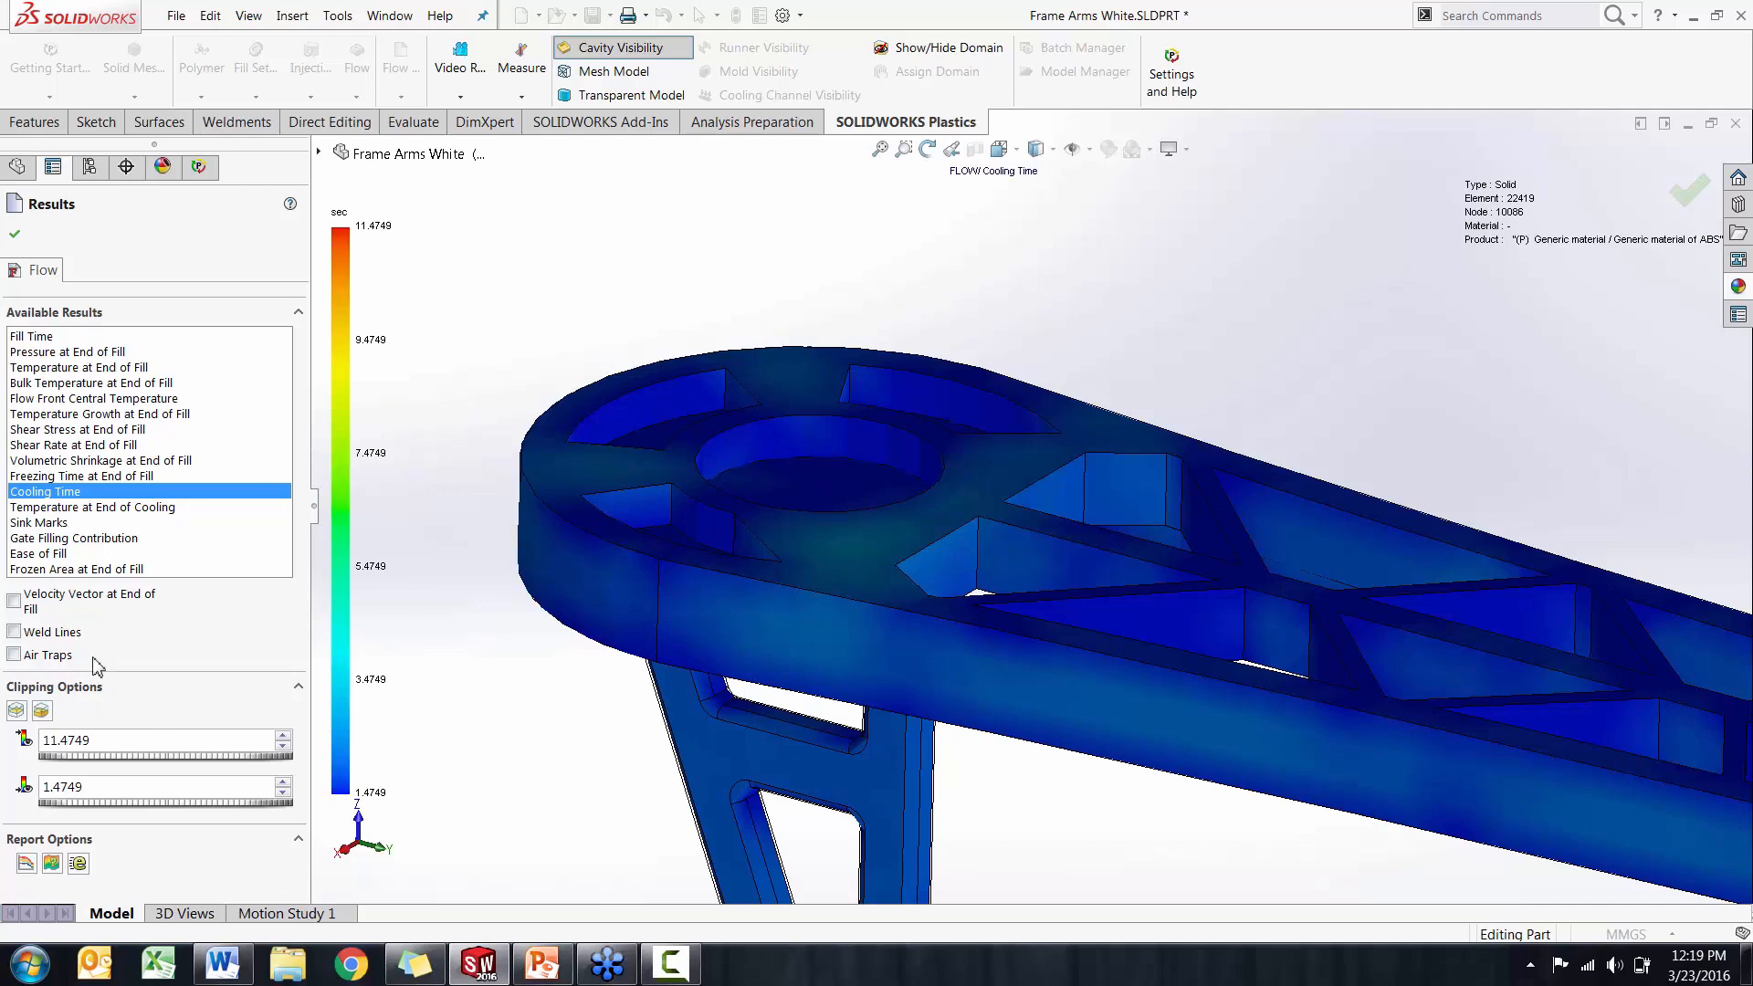
pyautogui.click(16, 712)
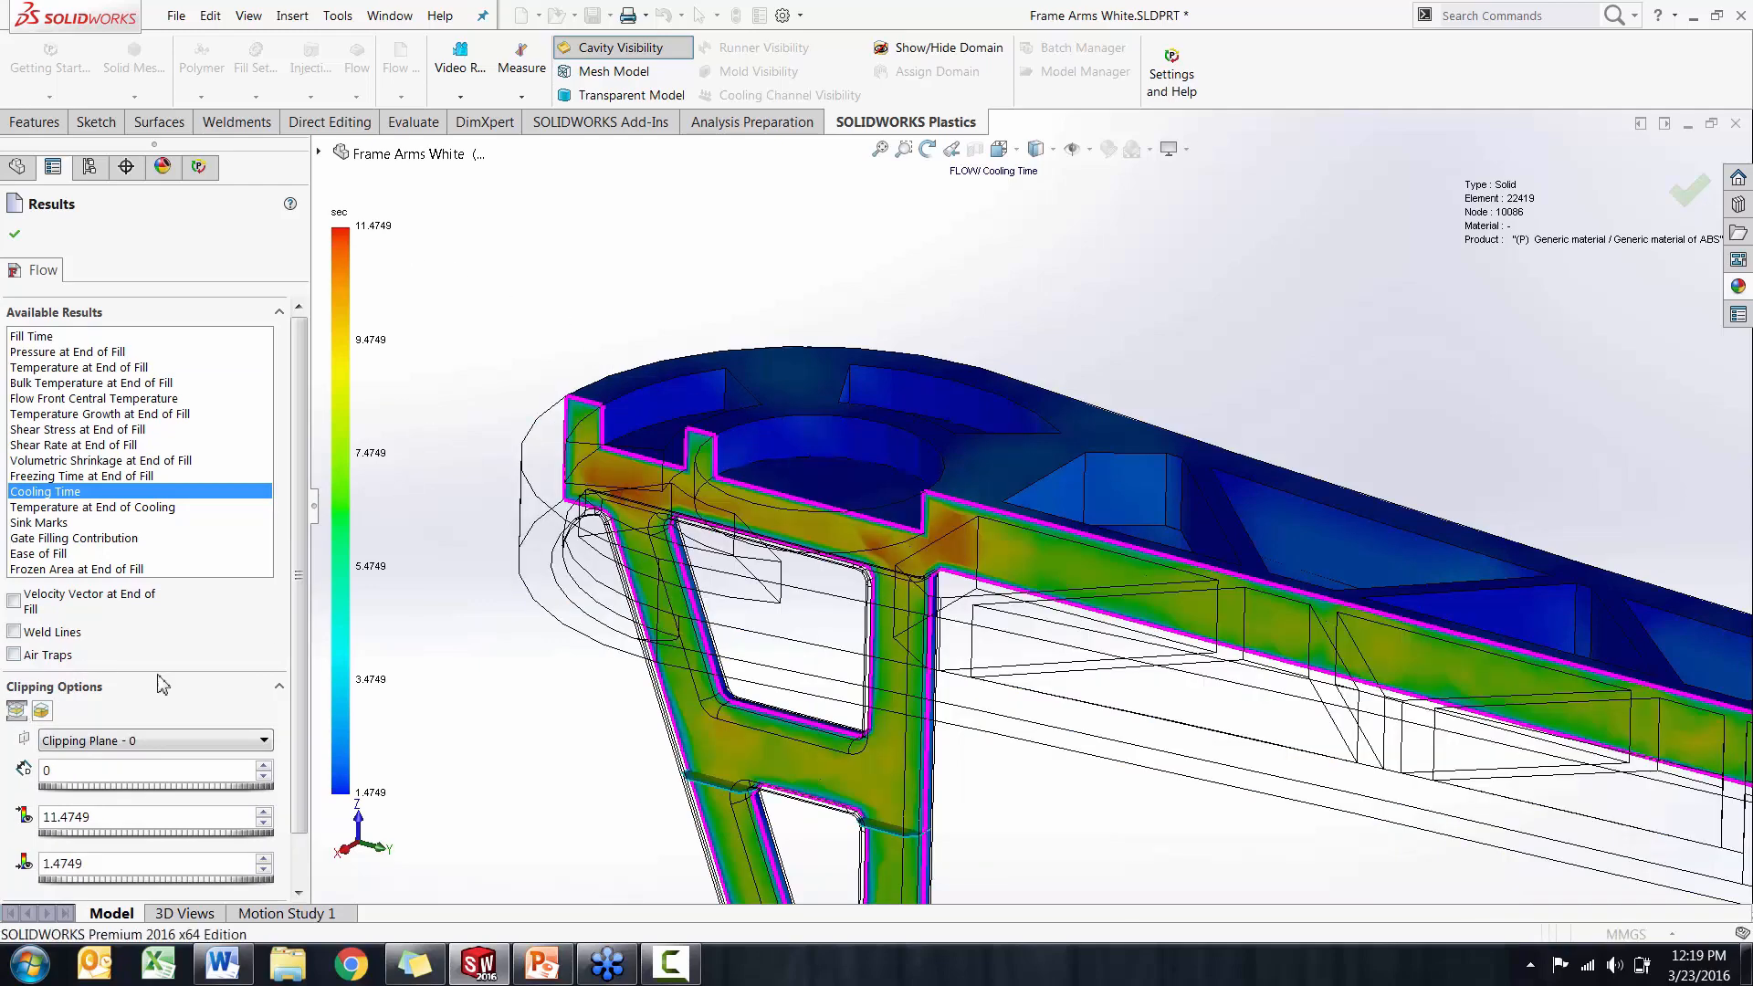
pyautogui.moveTo(526, 697); pyautogui.dragTo(584, 628, button='middle')
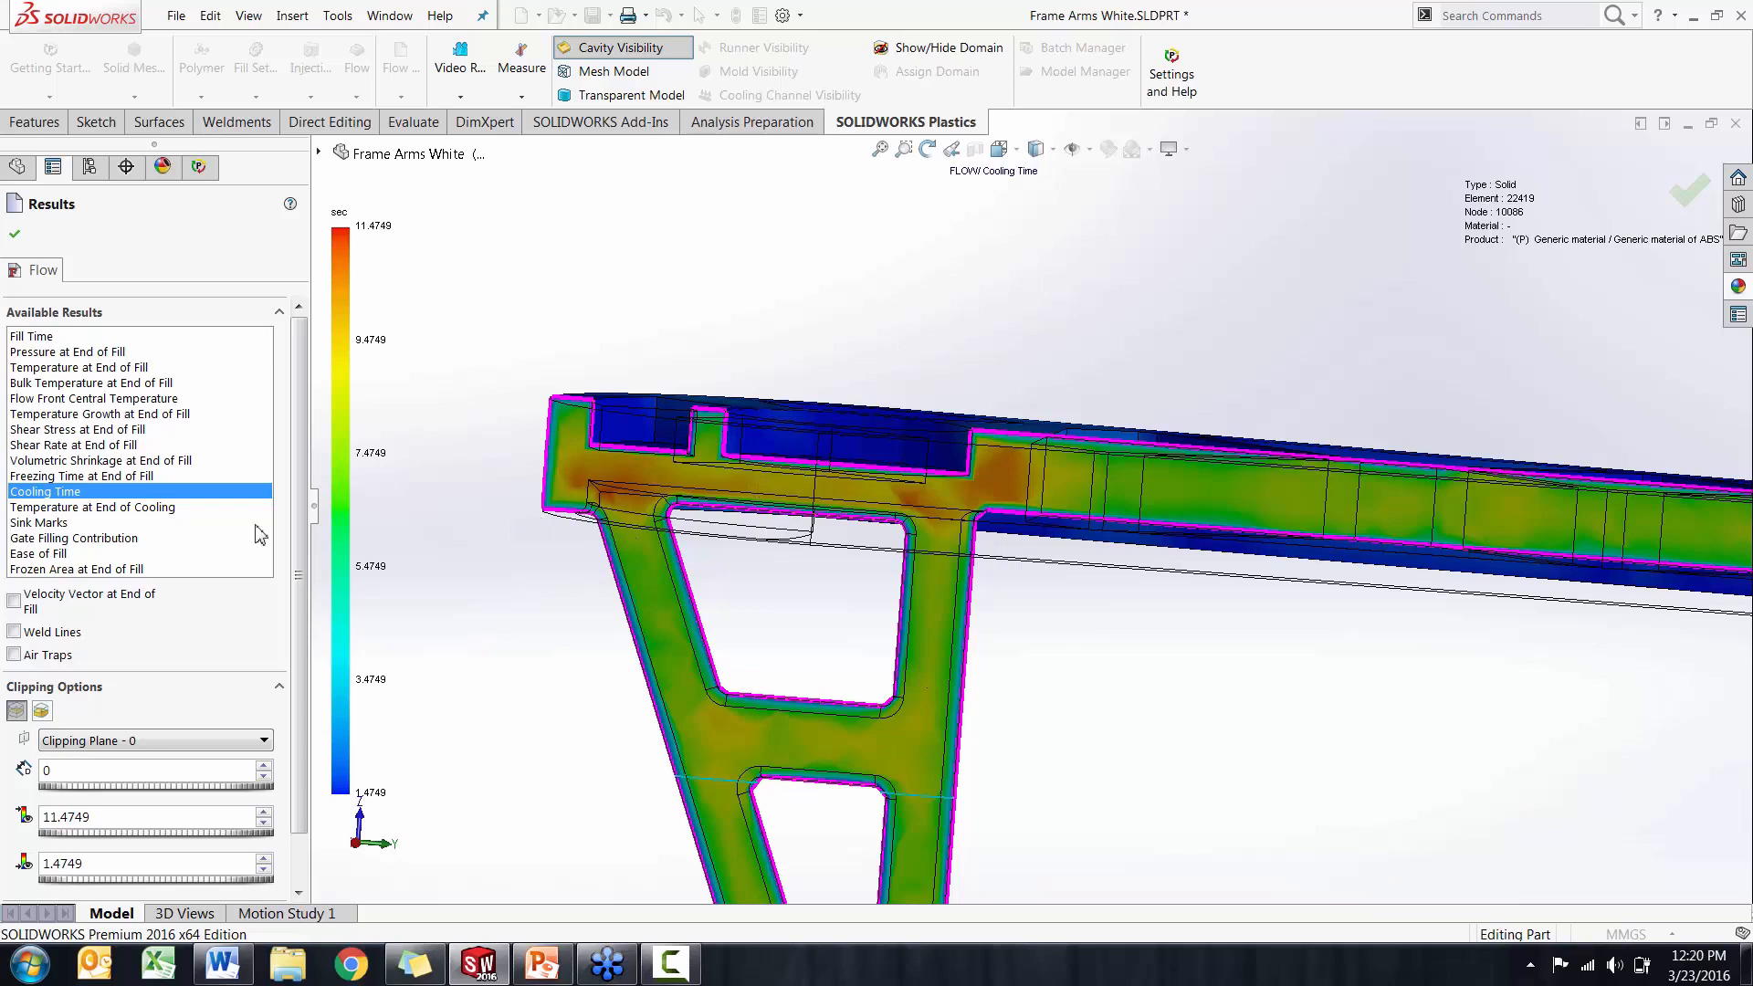
# Turn off the clipping plane, display the Sink Marks result, and examine the pocketed top of the rounded end
pyautogui.click(16, 710)
pyautogui.click(38, 523)
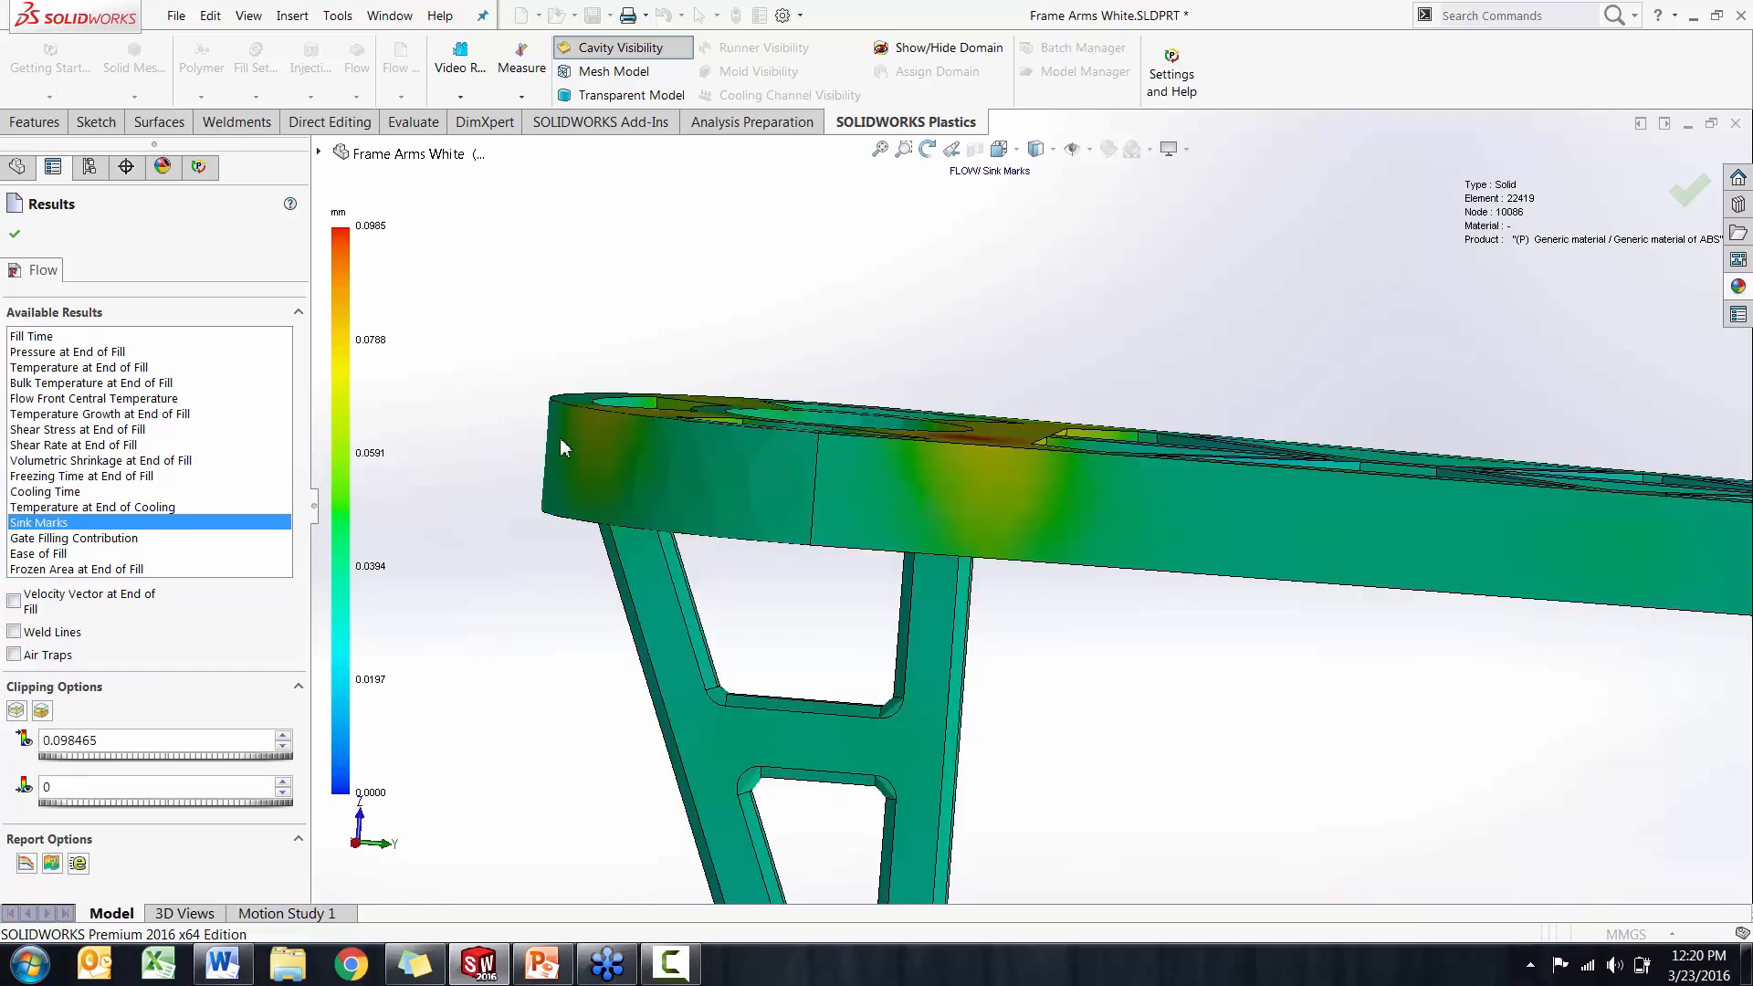
pyautogui.moveTo(557, 493); pyautogui.dragTo(731, 496, button='middle')
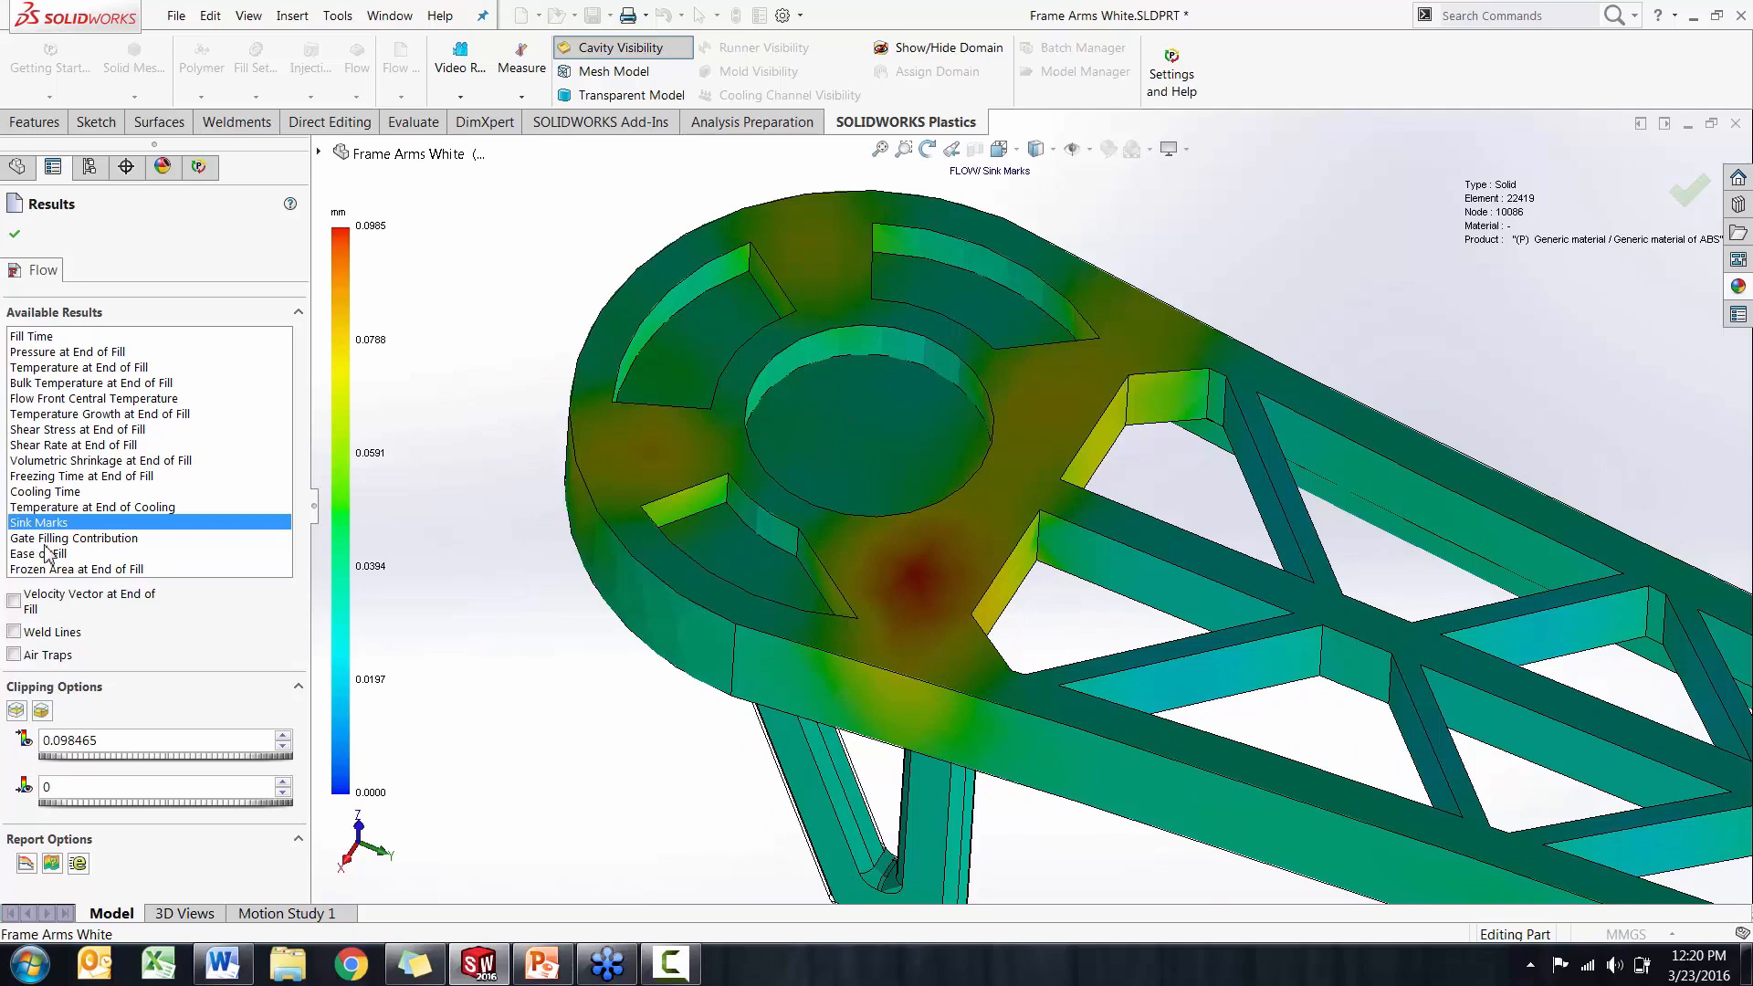
# Display the weld lines in the cored-out arm's flow results and examine where they form along the arm
pyautogui.click(20, 609)
pyautogui.click(20, 609)
pyautogui.click(14, 631)
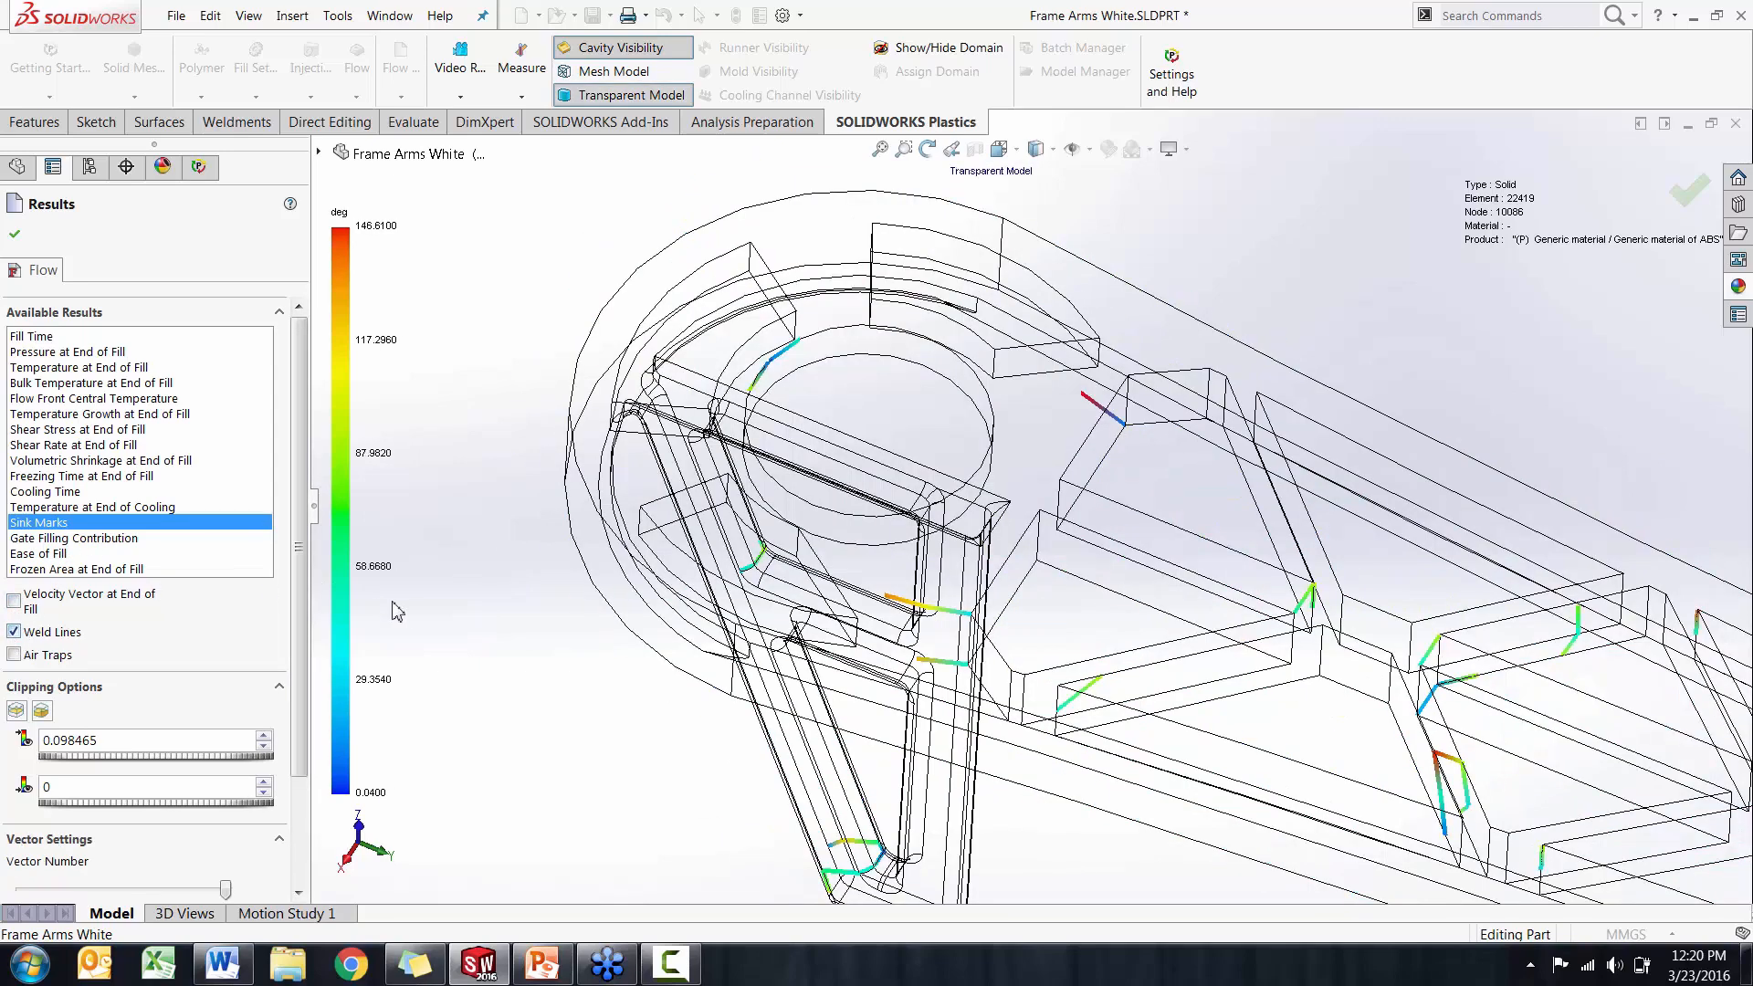
pyautogui.scroll(5, 594, 603)
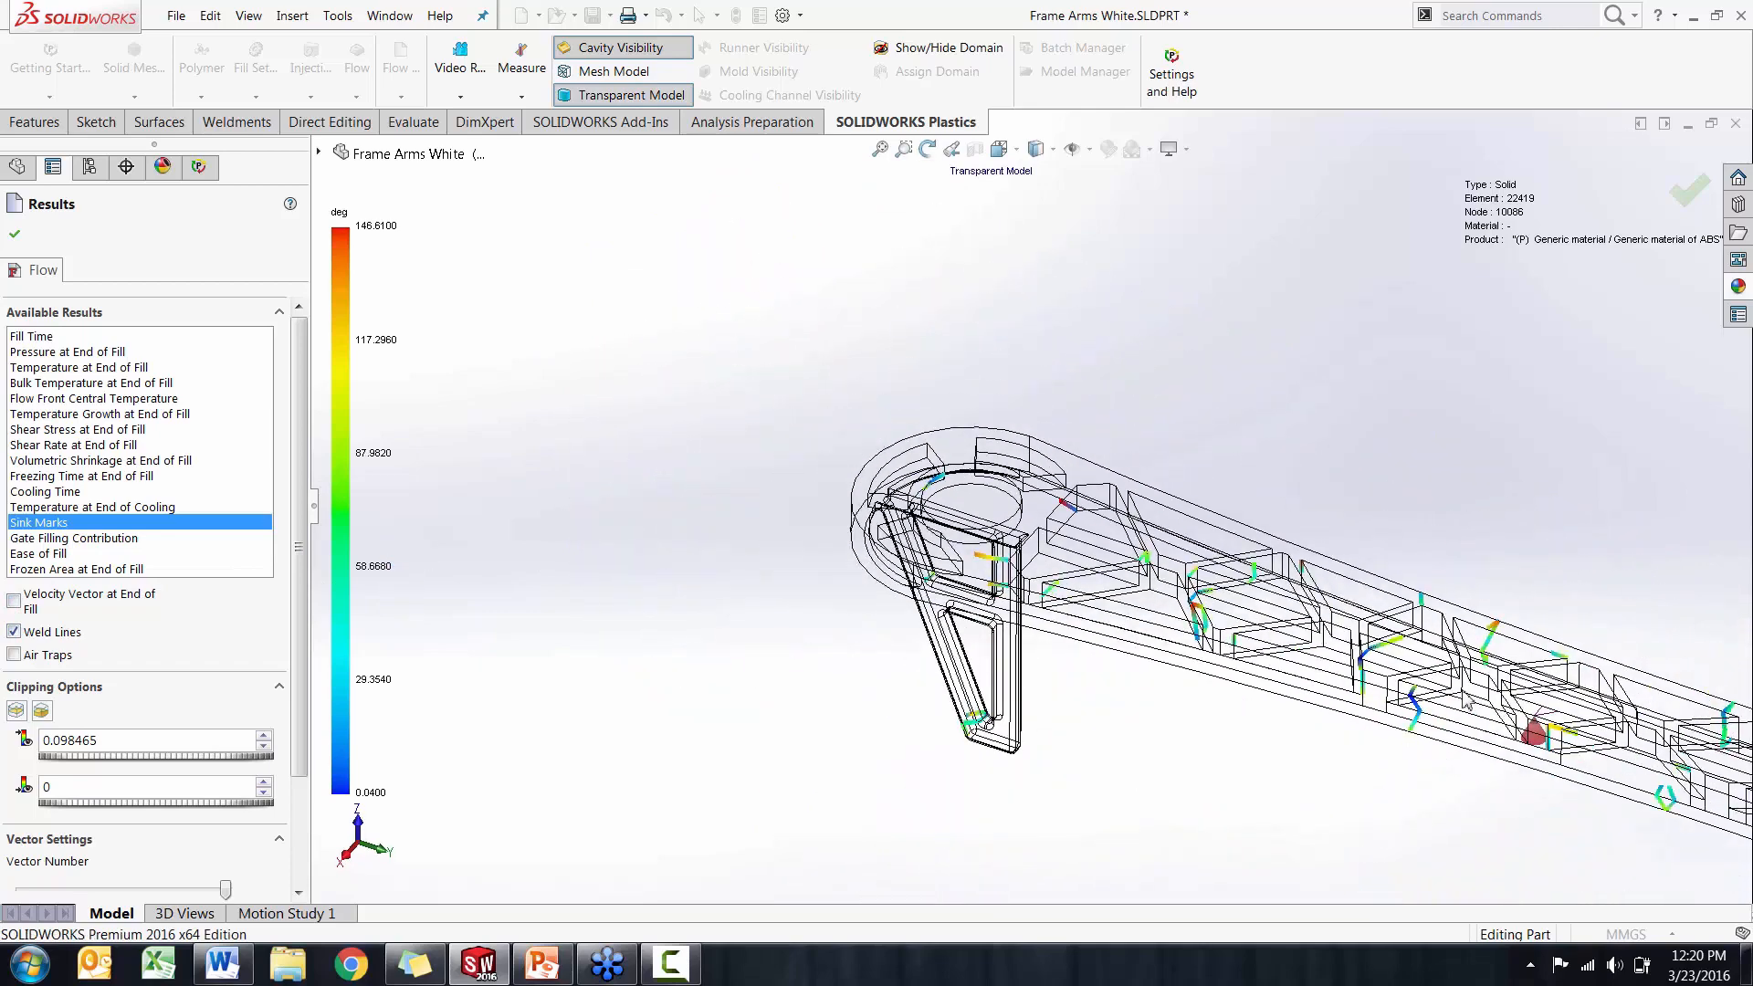
pyautogui.moveTo(1463, 691); pyautogui.dragTo(1444, 709, button='middle')
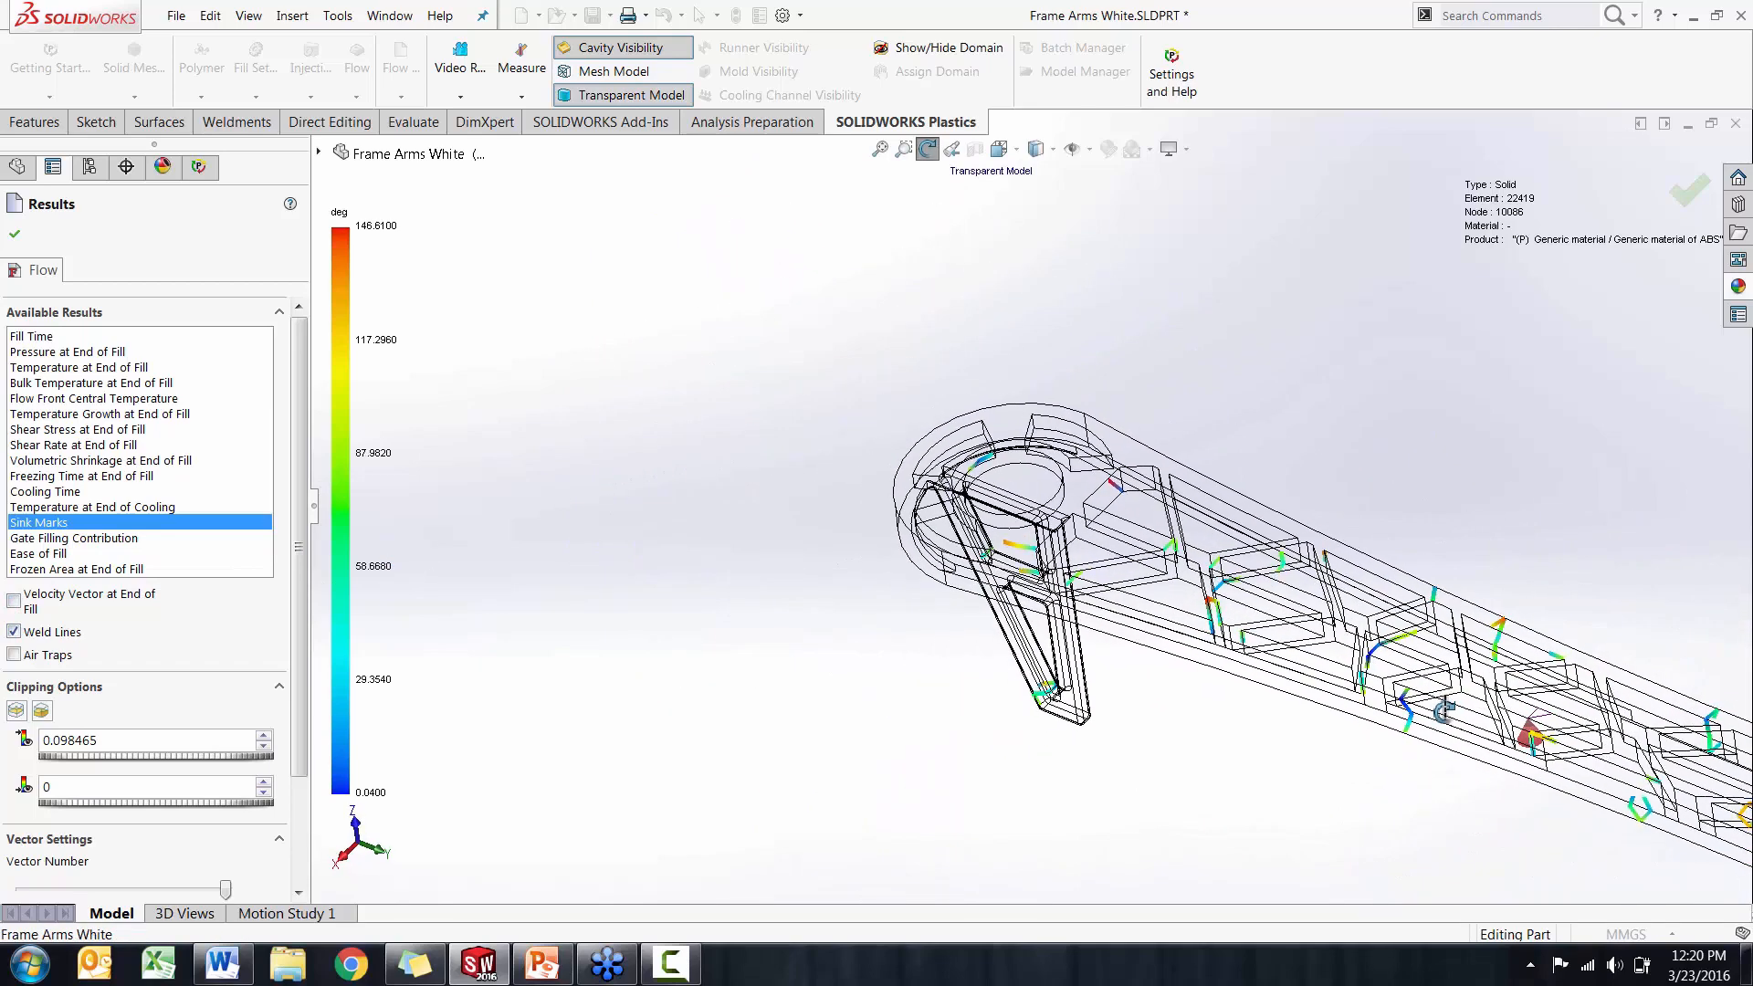
# Replace the weld lines with the air traps, examine their locations along the arm, and close the flow results
pyautogui.click(14, 631)
pyautogui.click(13, 654)
pyautogui.moveTo(965, 571); pyautogui.dragTo(1004, 566, button='middle')
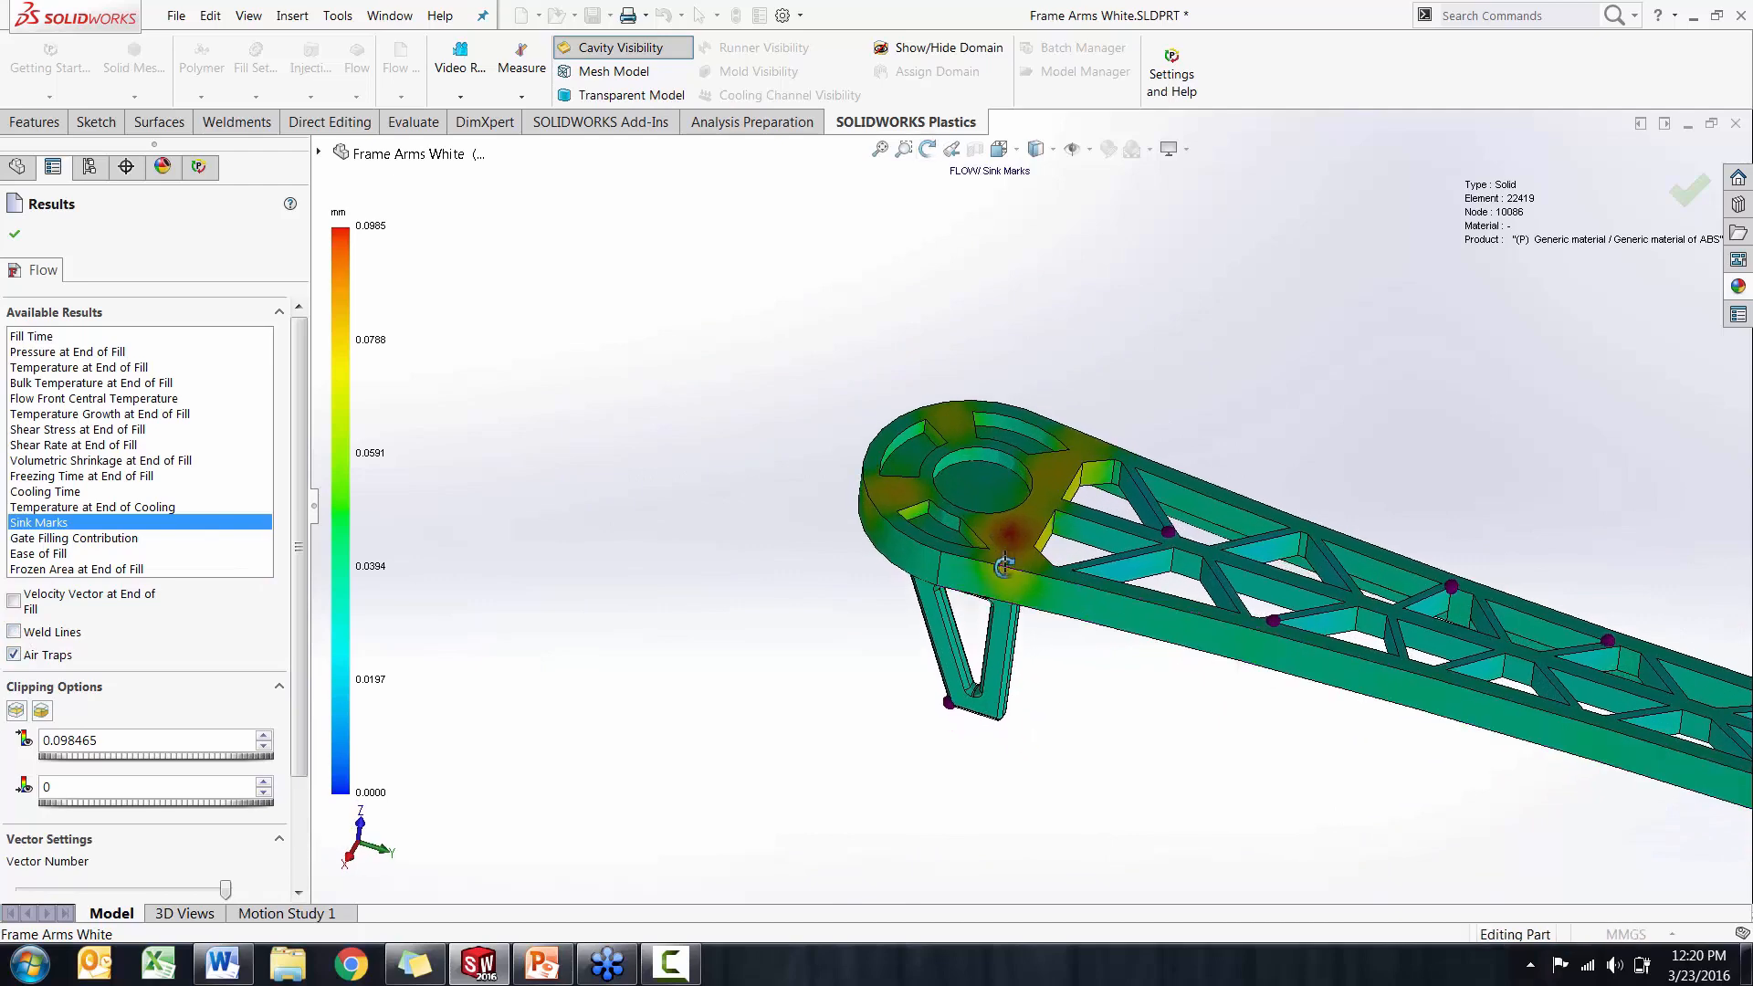
pyautogui.scroll(3, 1004, 566)
pyautogui.moveTo(1186, 621); pyautogui.dragTo(1360, 589, button='middle')
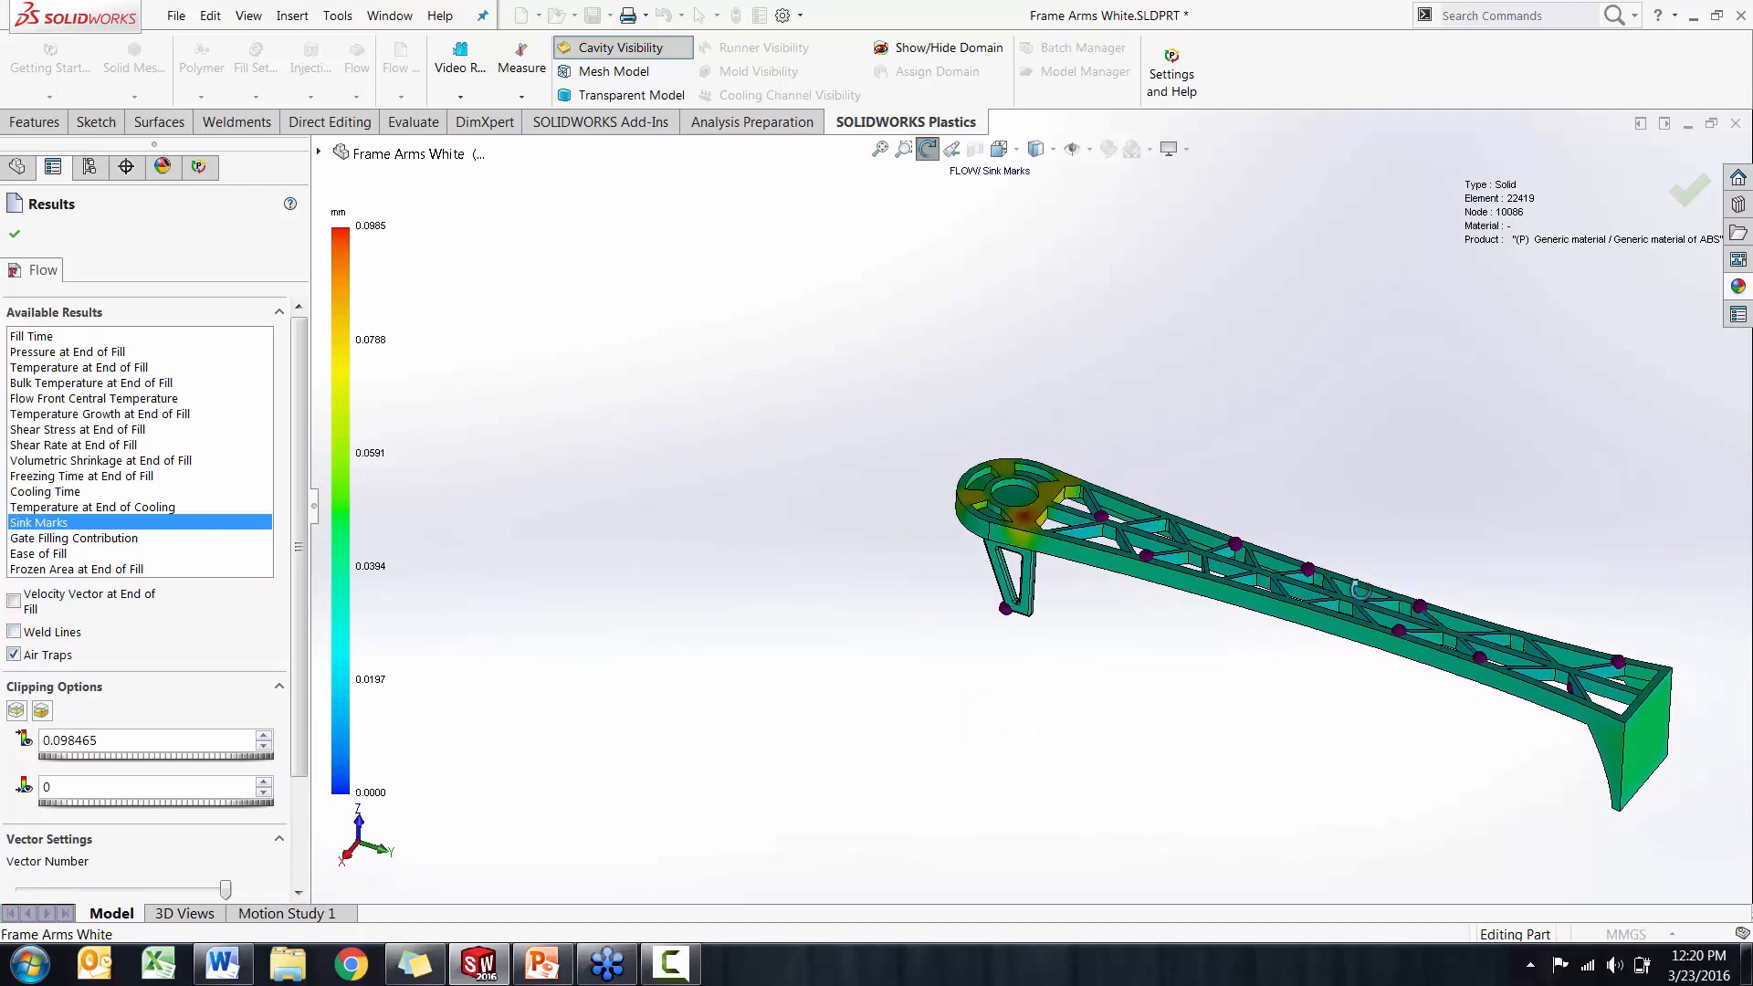
pyautogui.click(15, 234)
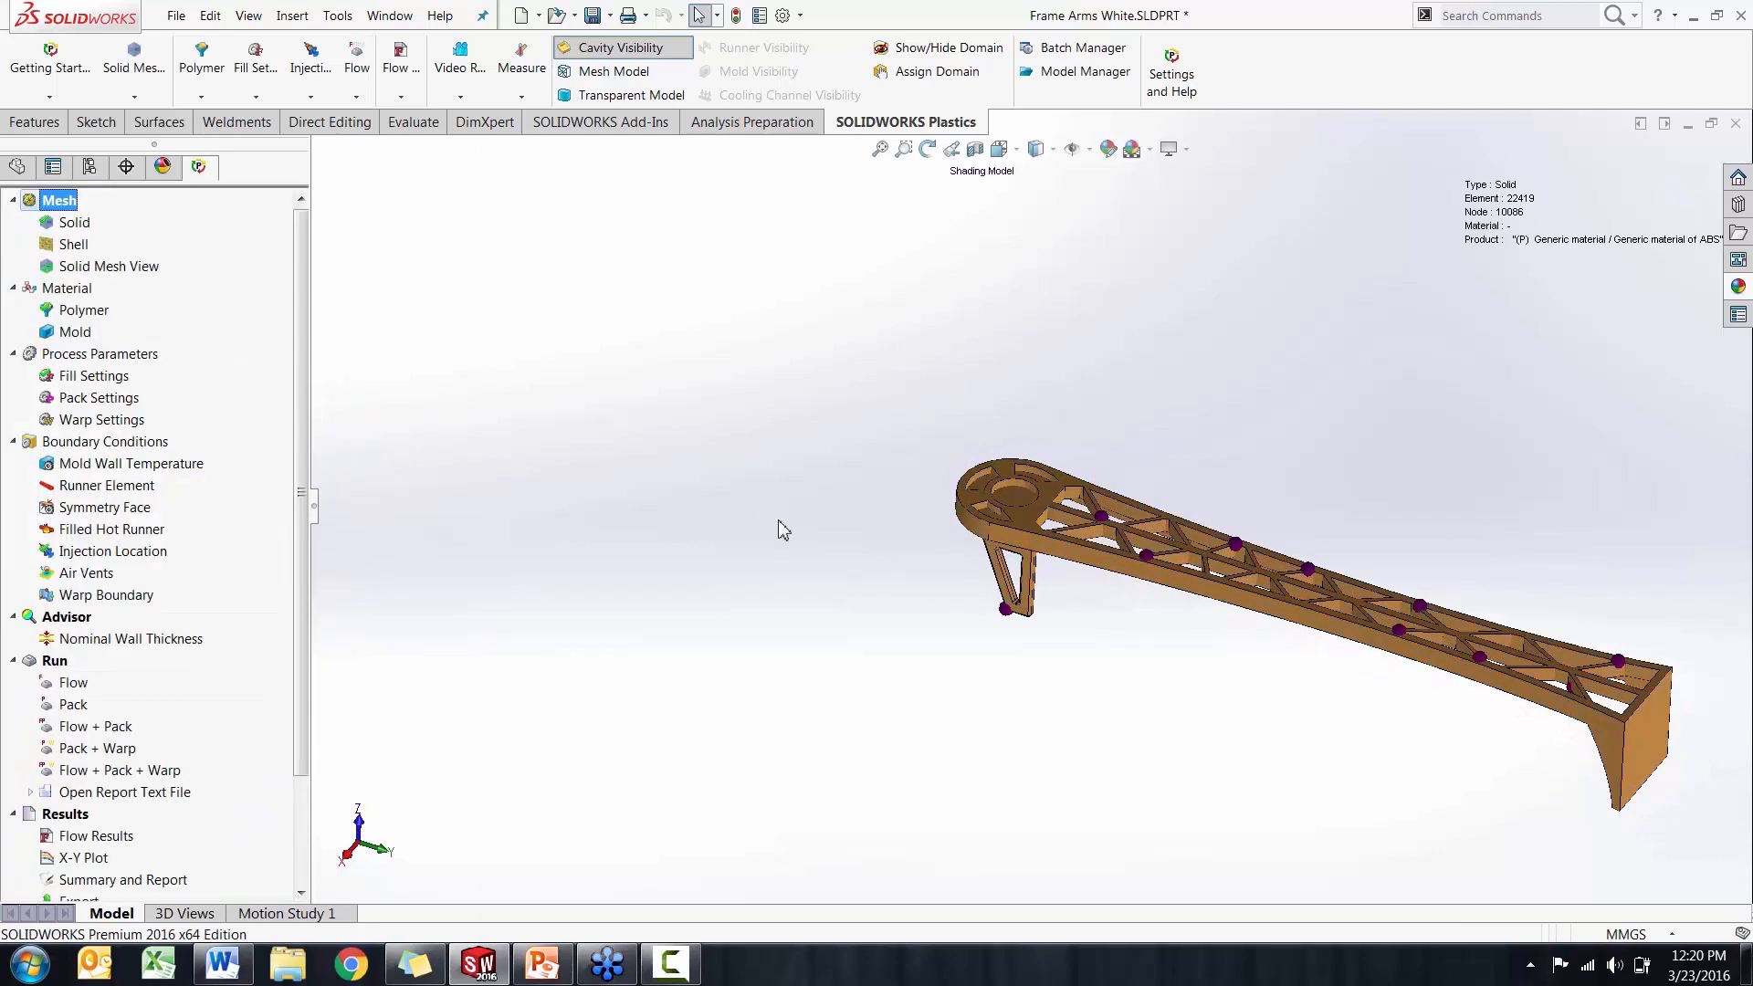
pyautogui.moveTo(783, 528)
pyautogui.mouseDown(button='middle')
pyautogui.moveTo(771, 427)
pyautogui.moveTo(898, 306)
pyautogui.moveTo(962, 396)
pyautogui.moveTo(958, 372)
pyautogui.moveTo(946, 491)
pyautogui.mouseUp(button='middle')
pyautogui.scroll(-2, 1228, 605)
pyautogui.moveTo(1228, 605)
pyautogui.mouseDown(button='middle')
pyautogui.moveTo(1248, 563)
pyautogui.moveTo(1225, 572)
pyautogui.mouseUp(button='middle')
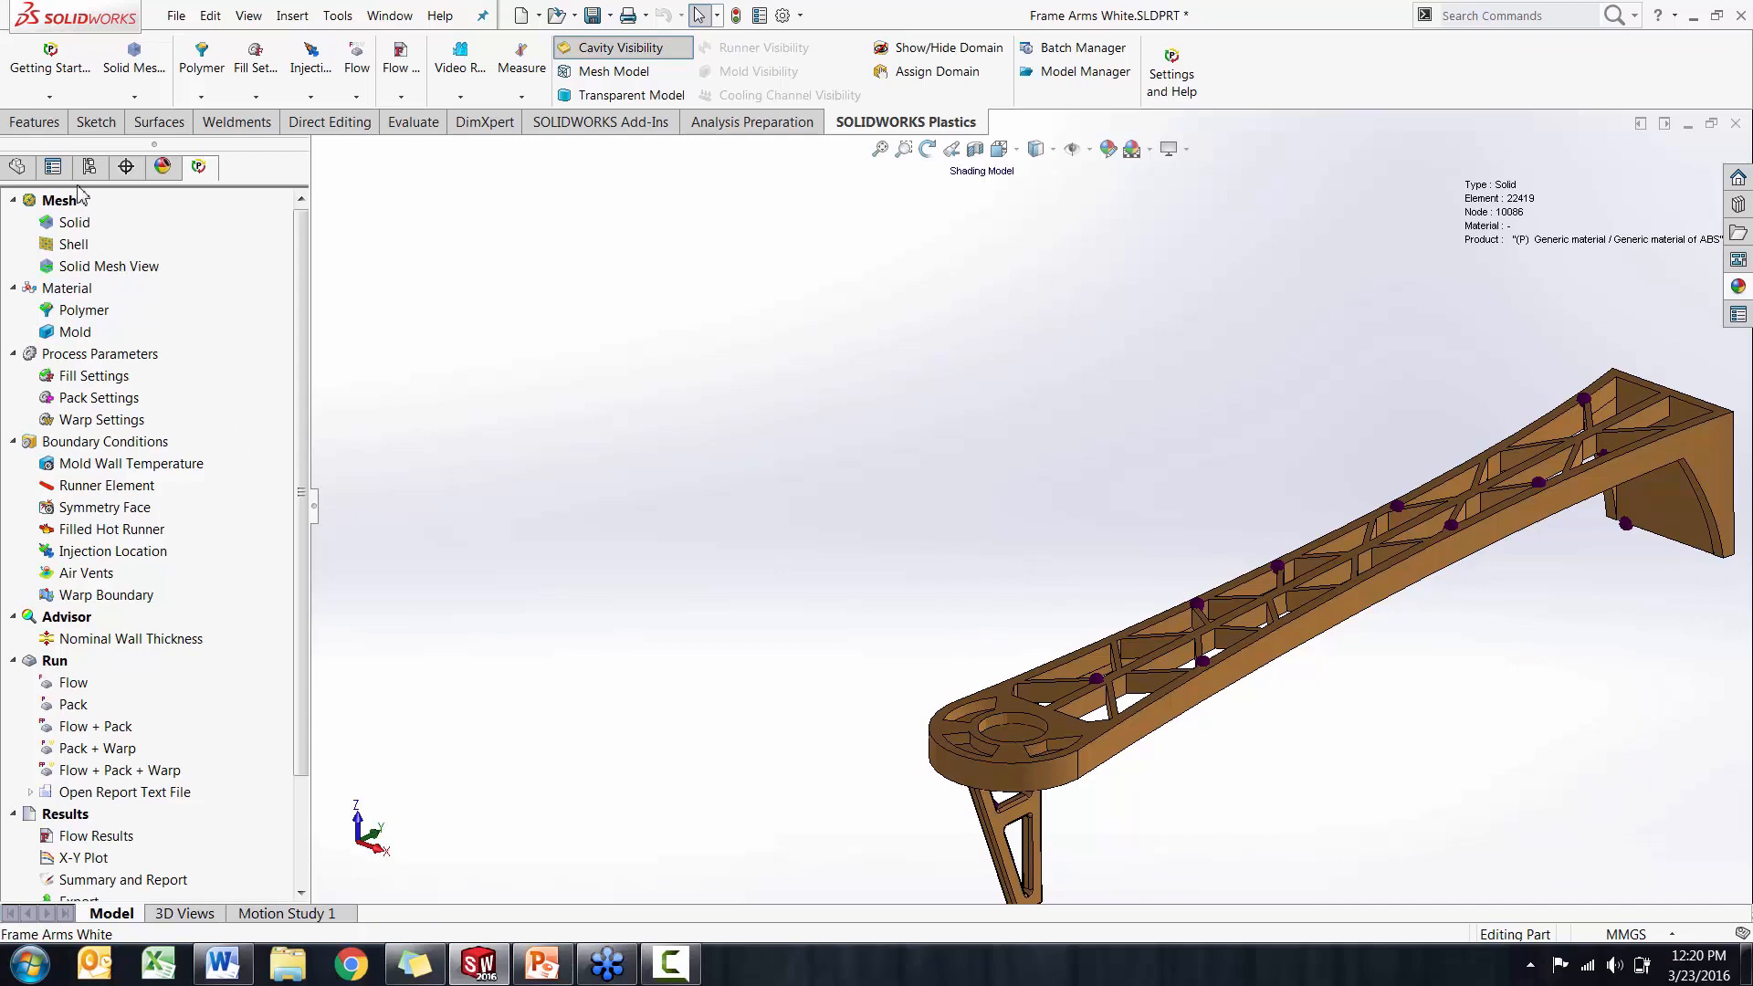
# Return to the part's feature tree and turn off cavity visibility to restore the shaded model
pyautogui.click(17, 166)
pyautogui.moveTo(900, 520)
pyautogui.mouseDown(button='middle')
pyautogui.moveTo(922, 497)
pyautogui.moveTo(870, 497)
pyautogui.mouseUp(button='middle')
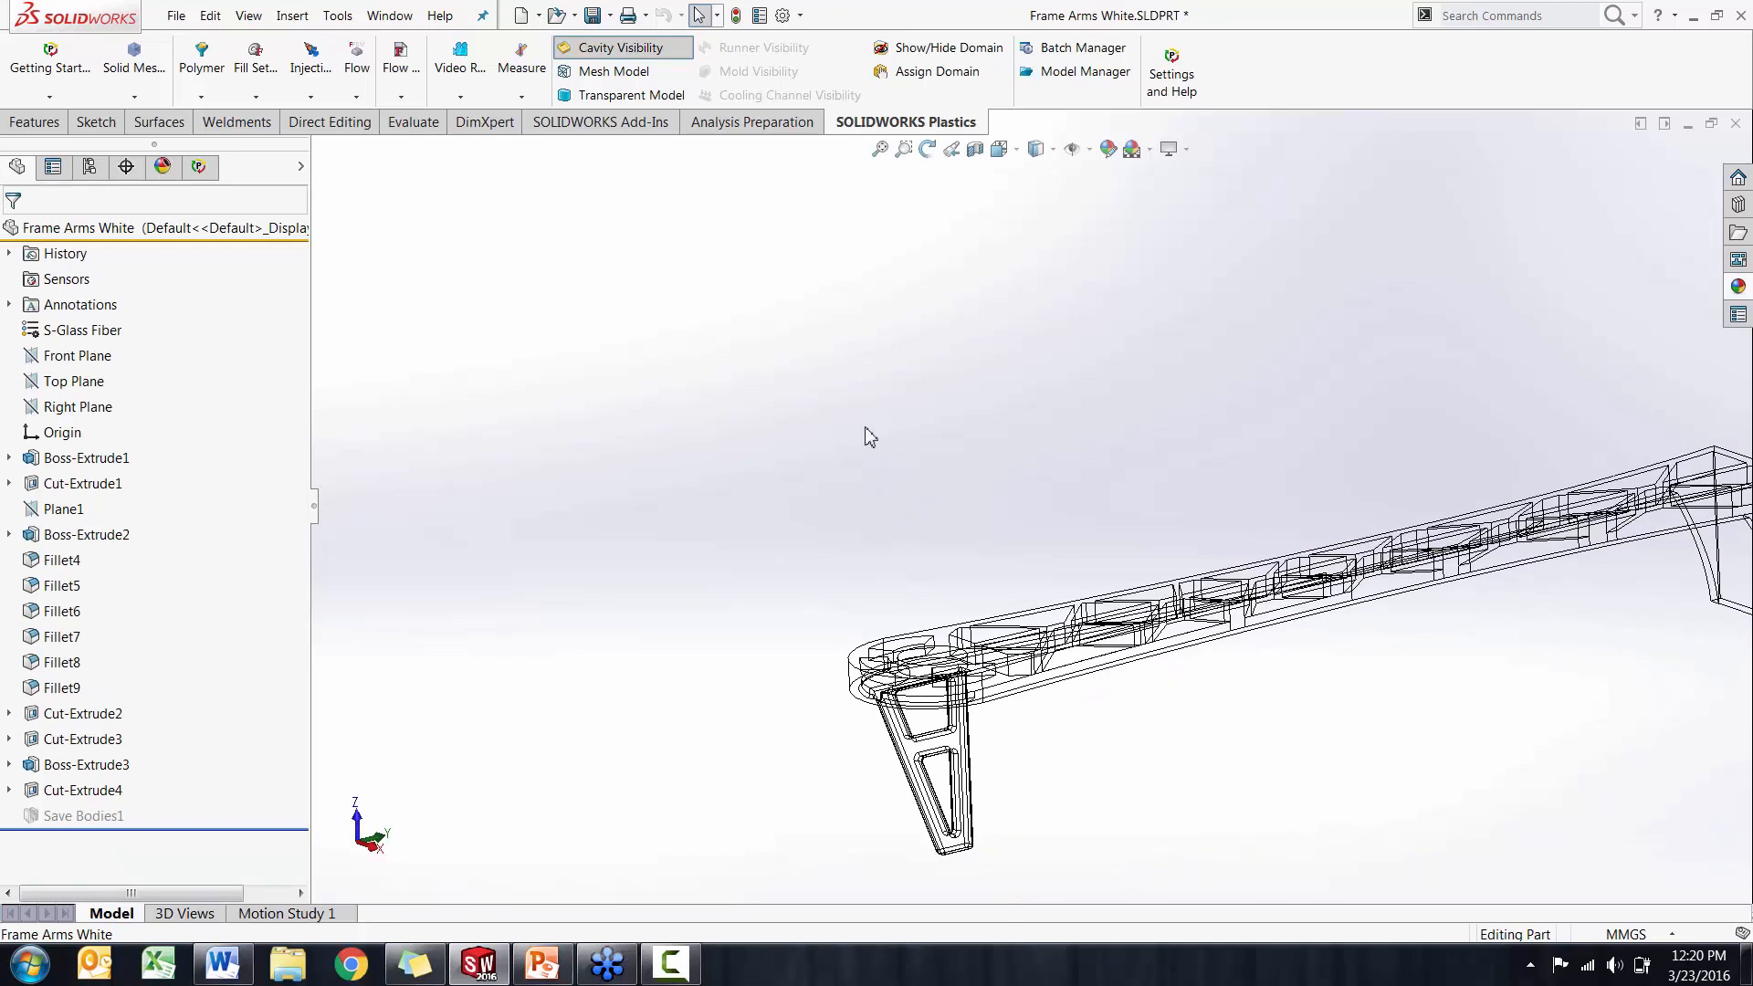
pyautogui.click(653, 51)
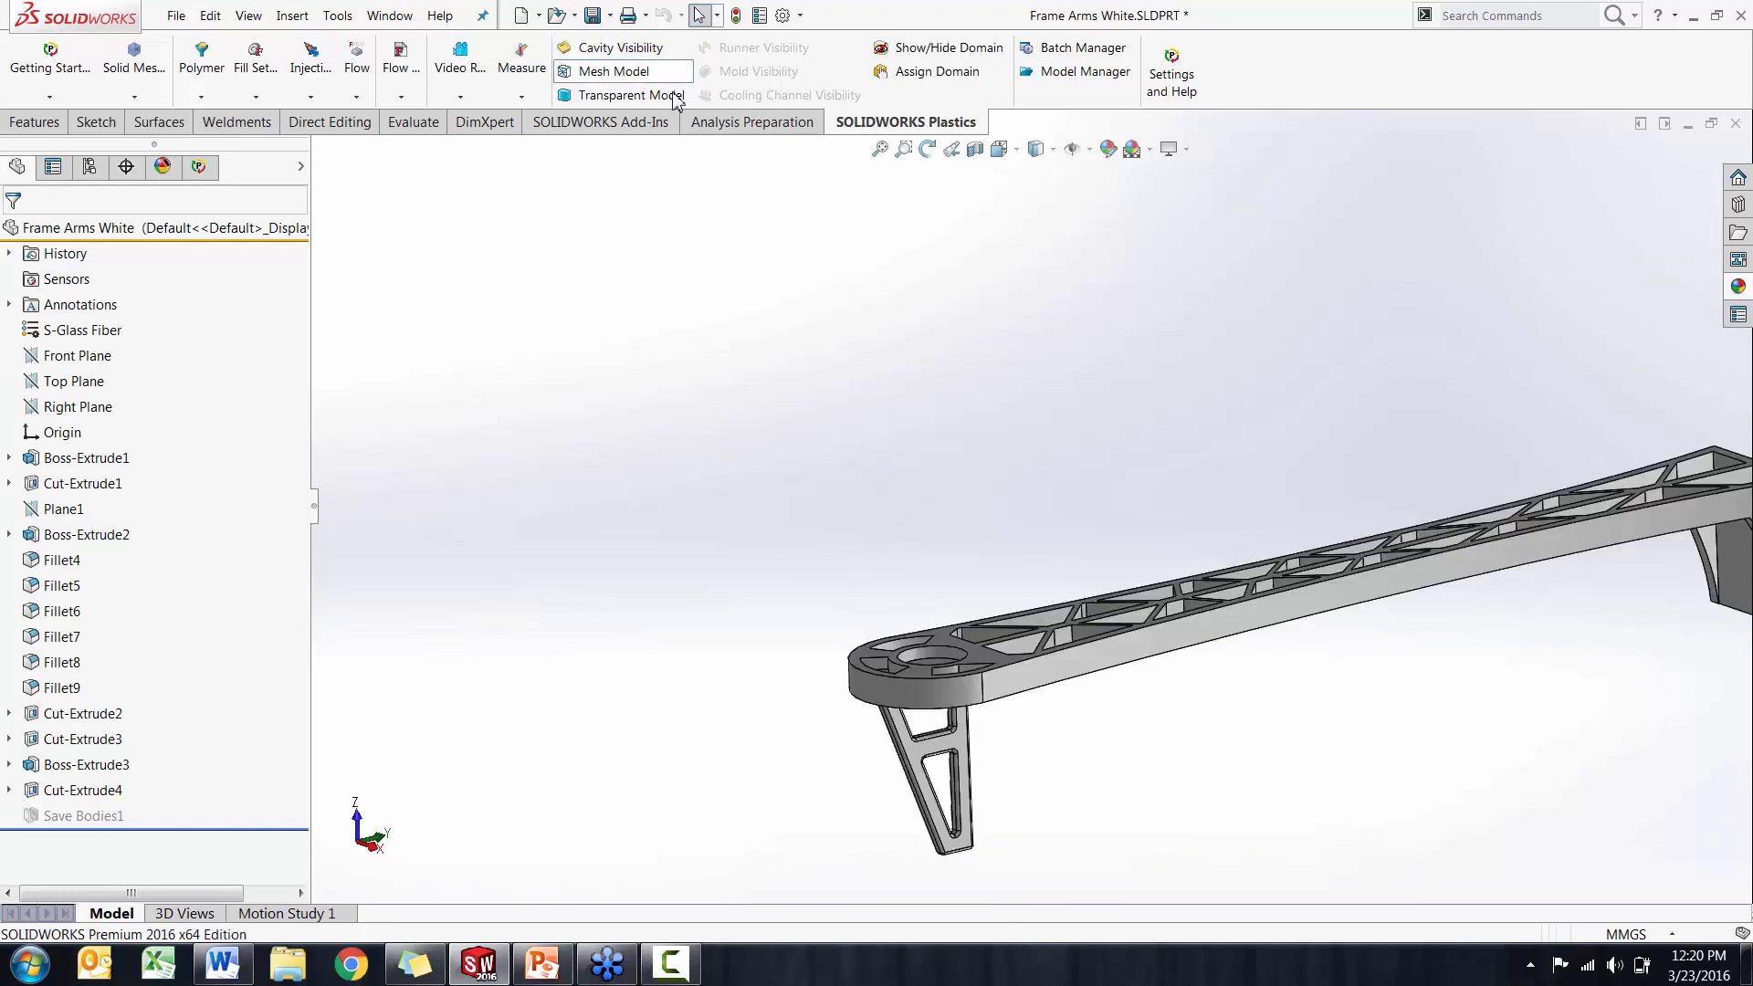
# Unload the SOLIDWORKS Plastics add-in and load the SOLIDWORKS Simulation add-in
pyautogui.click(703, 127)
pyautogui.click(601, 121)
pyautogui.click(807, 97)
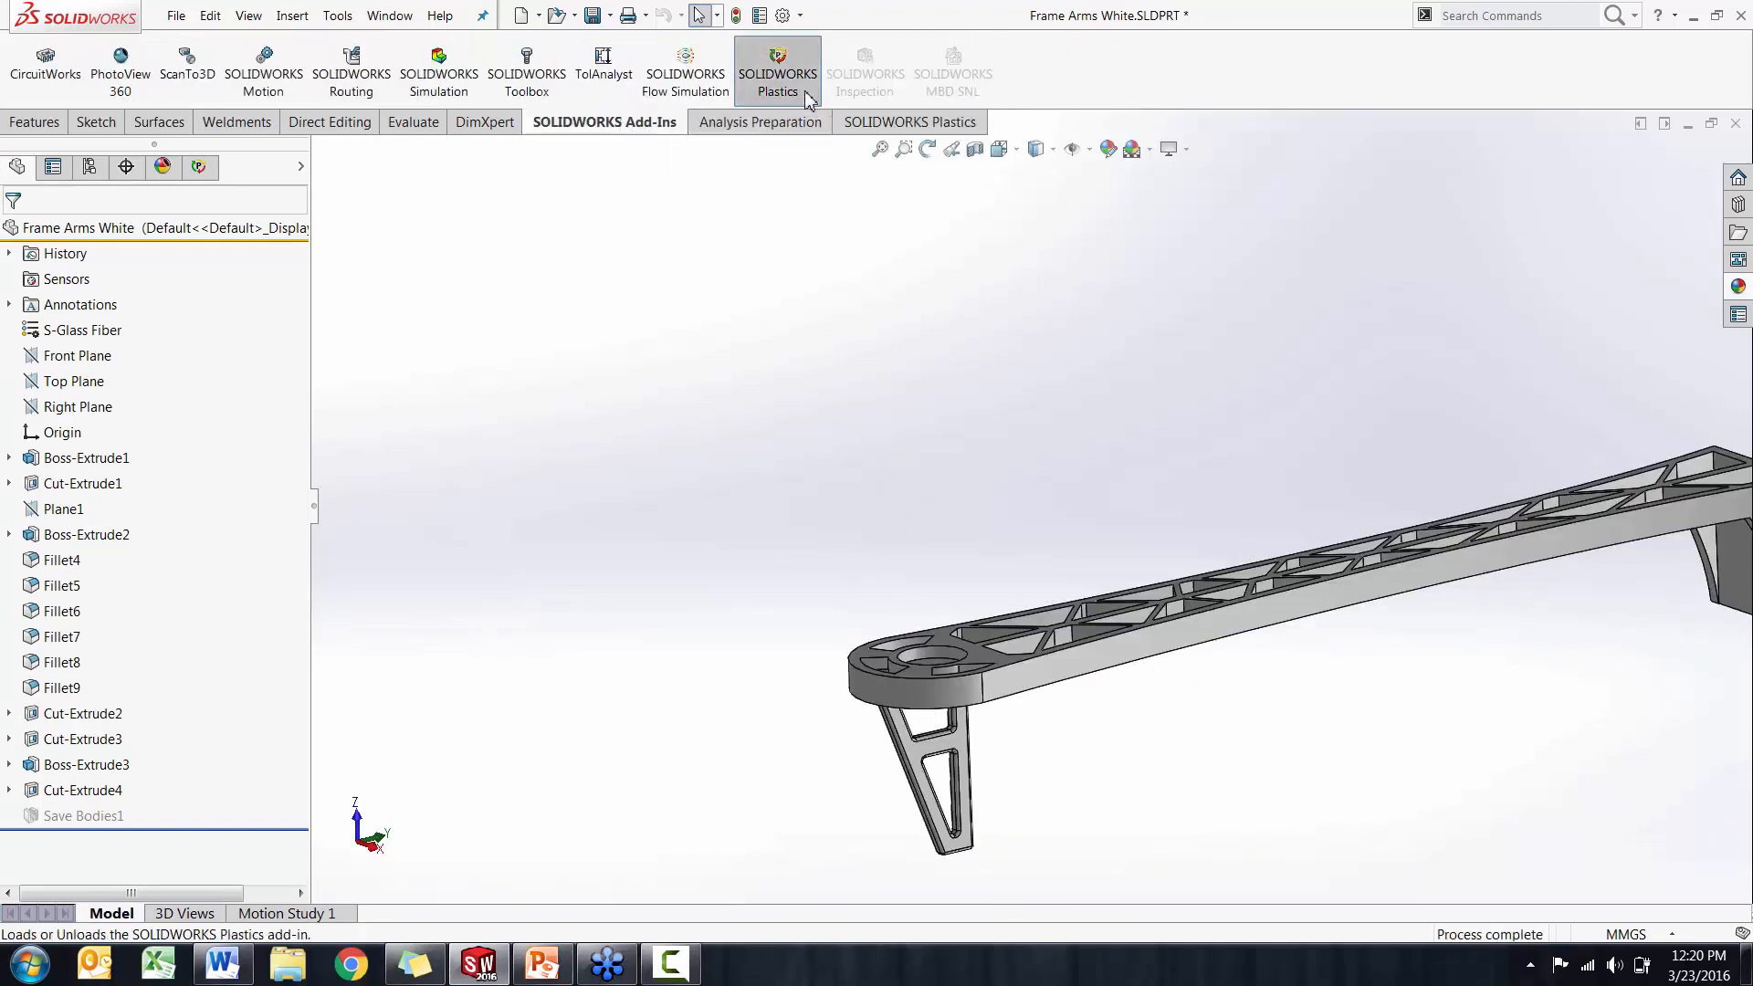
pyautogui.click(456, 89)
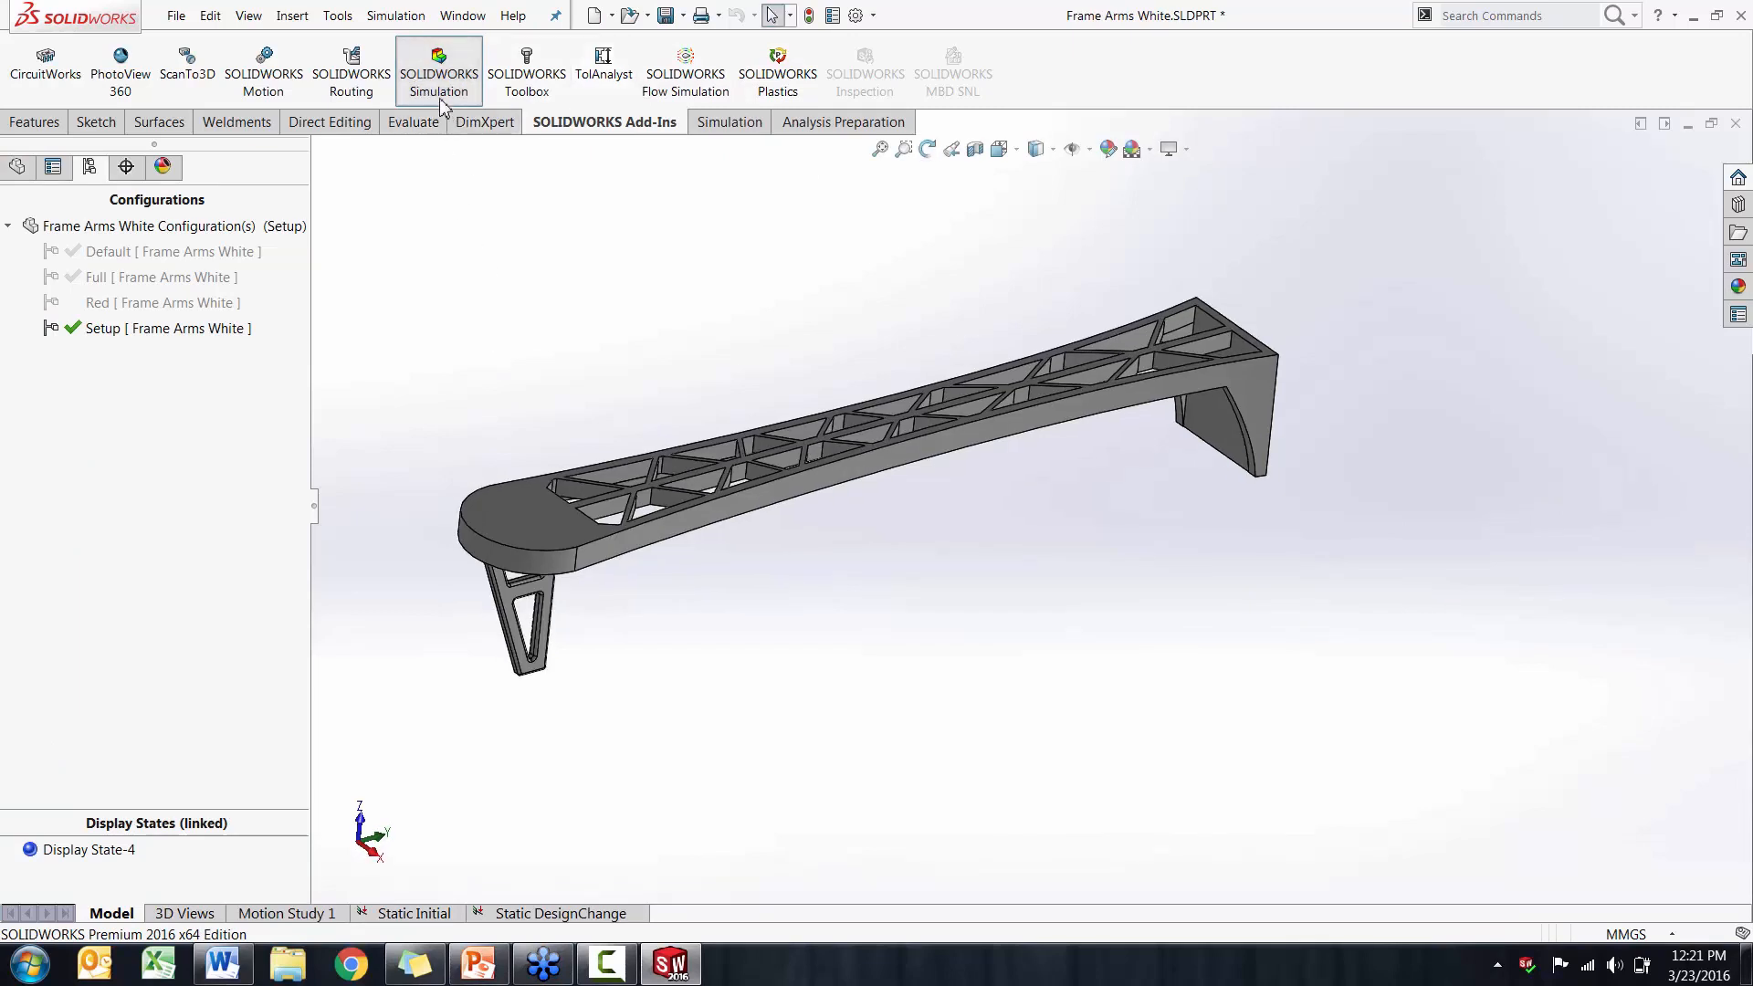
# Open the Static Initial study and activate its associated SOLIDWORKS configuration
pyautogui.click(406, 914)
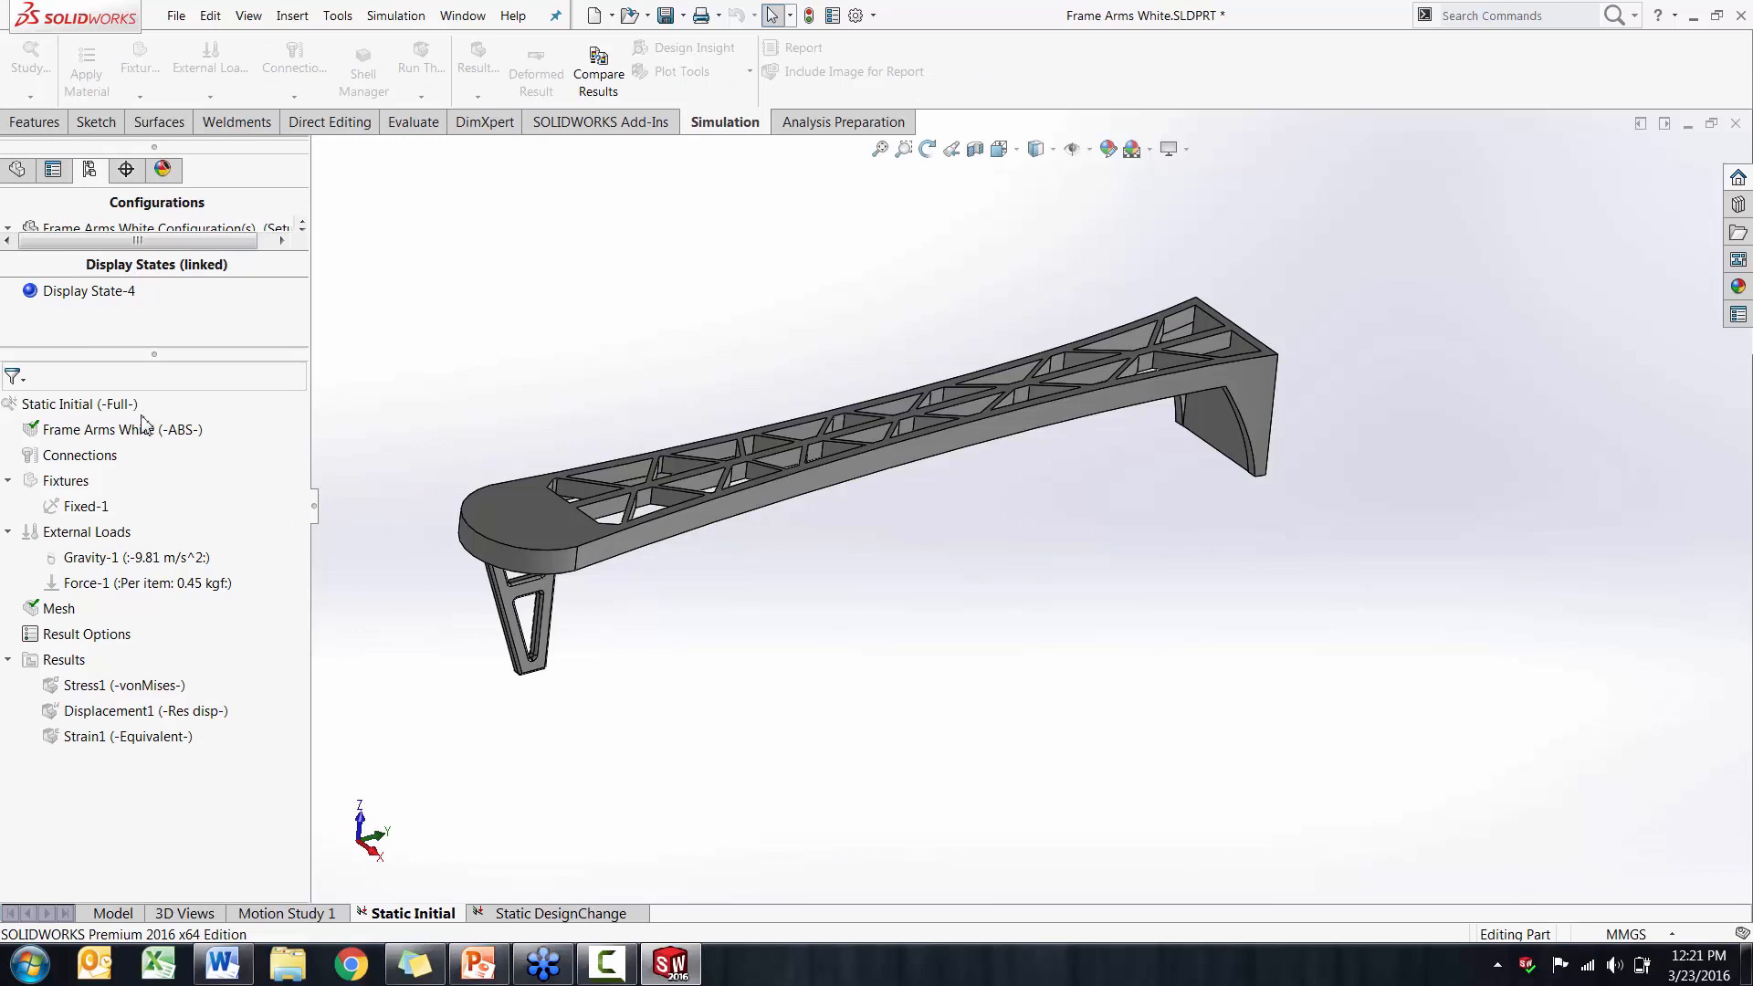
pyautogui.rightClick(104, 404)
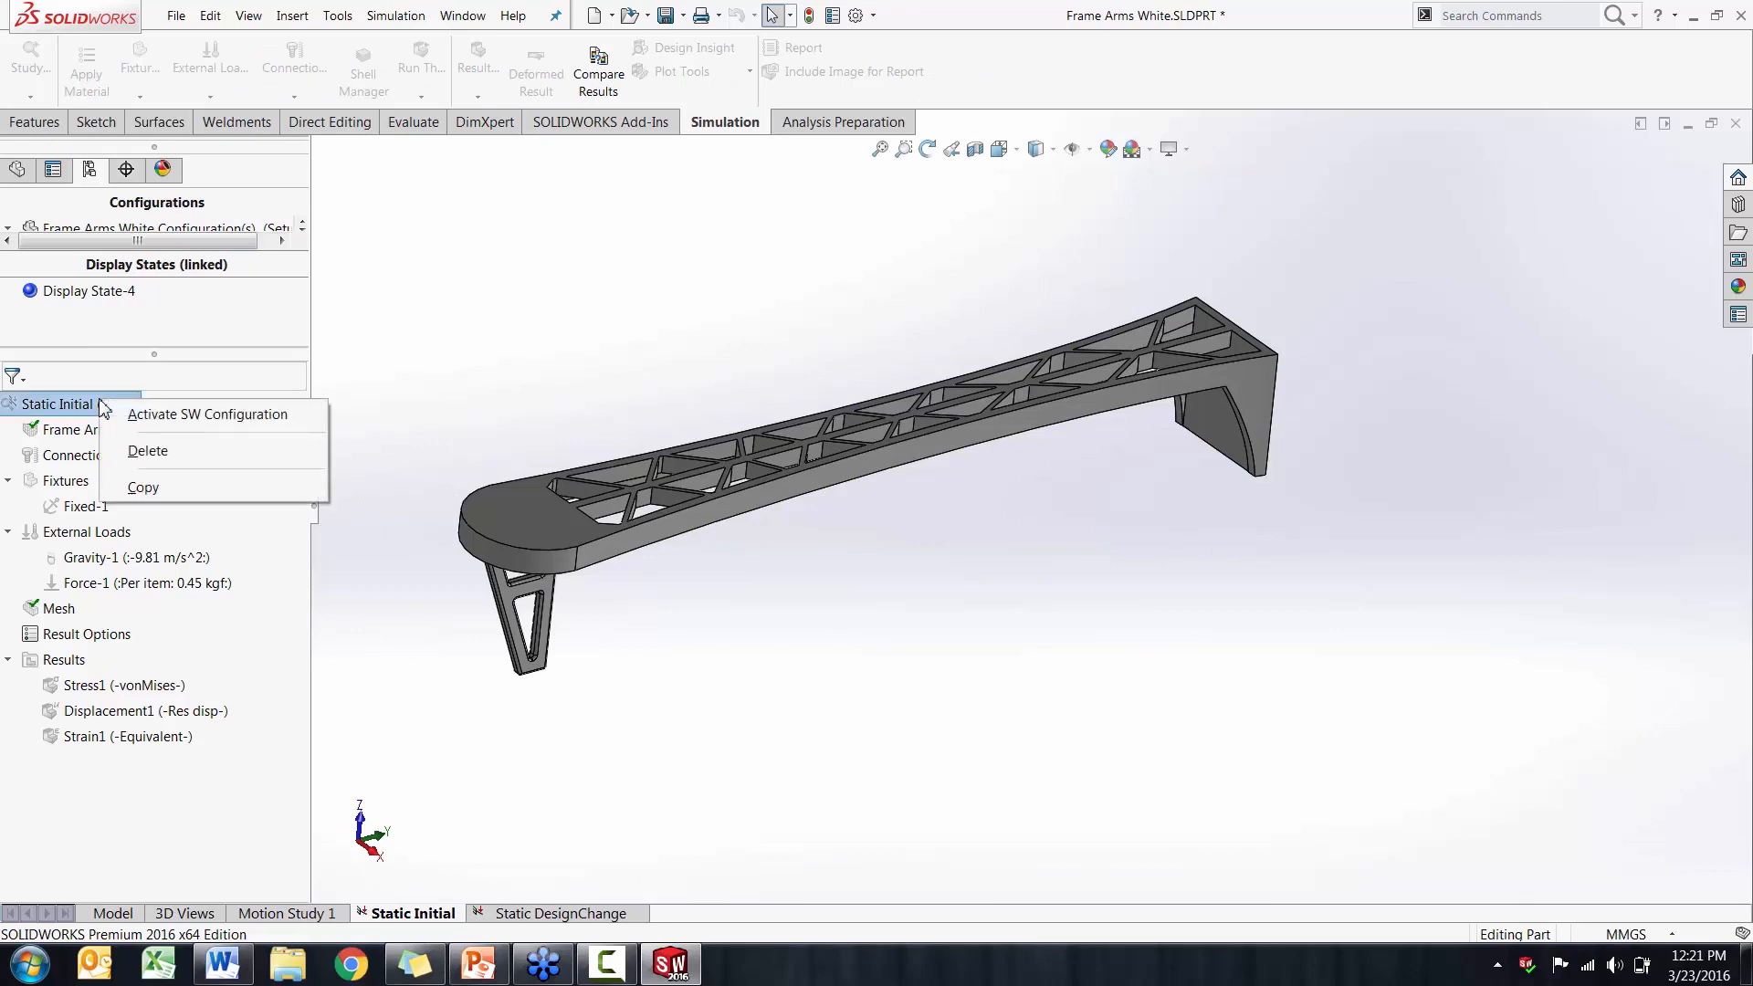
pyautogui.click(132, 416)
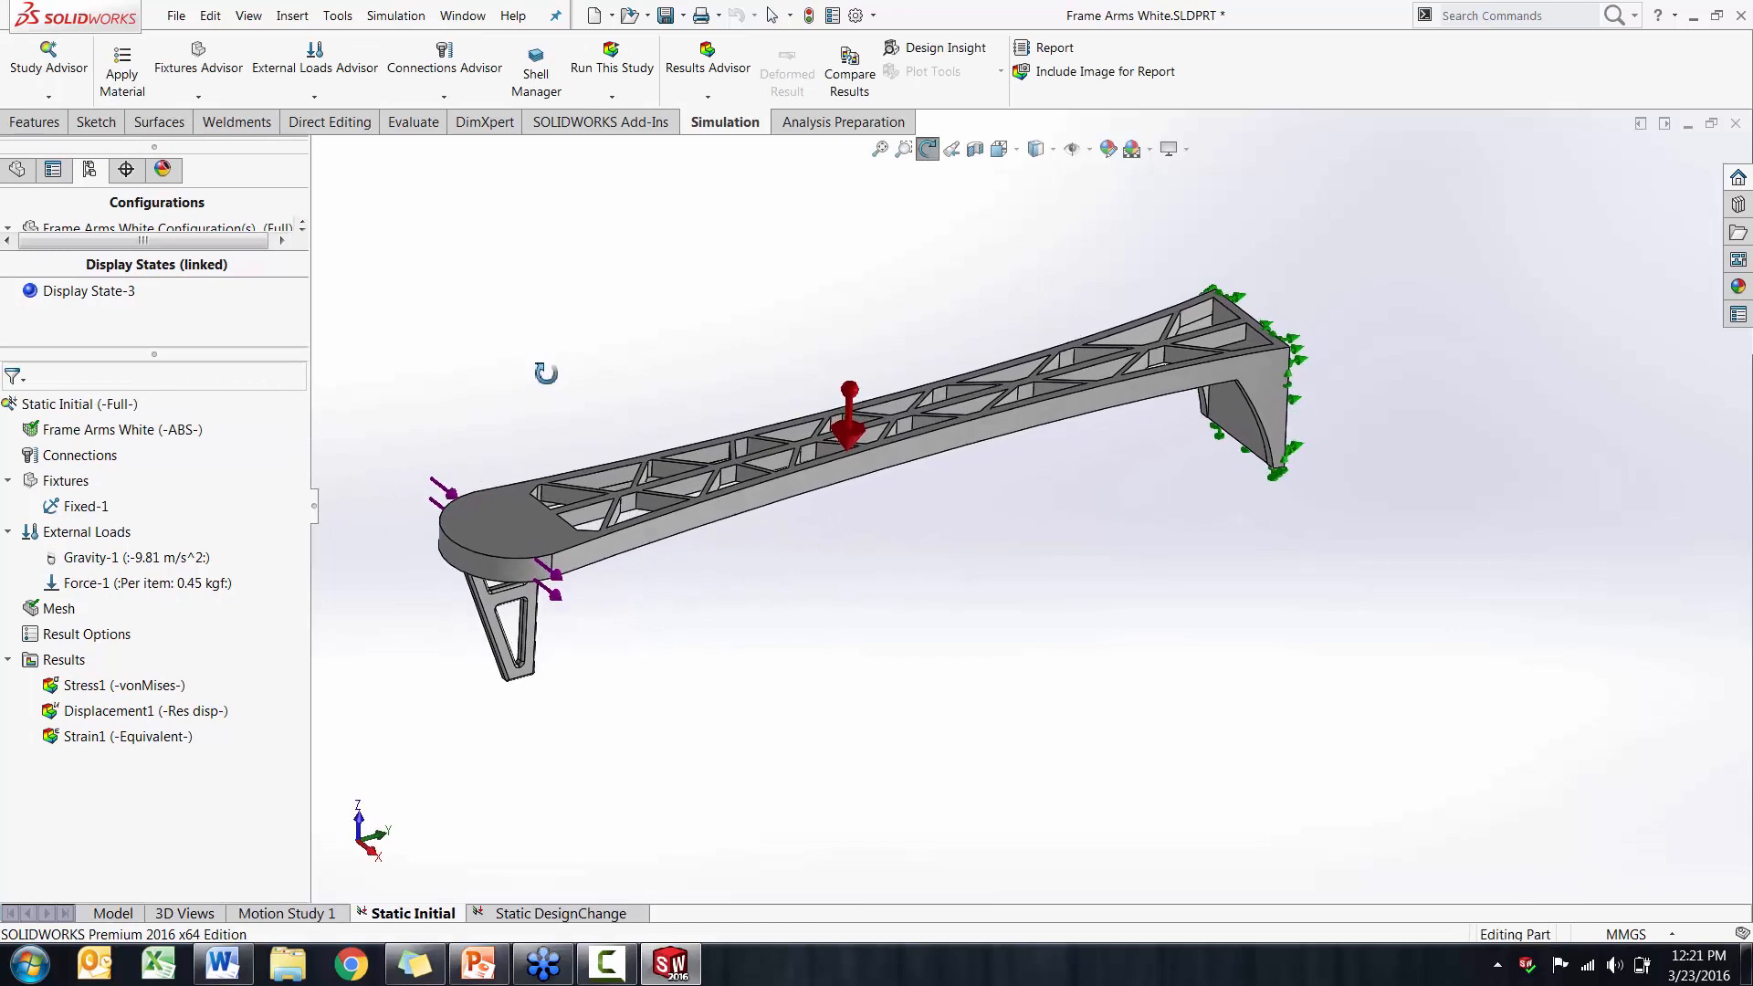
# Review the ABS part and the Fixed-1 fixture in the Static Initial study by highlighting them on the model
pyautogui.click(170, 435)
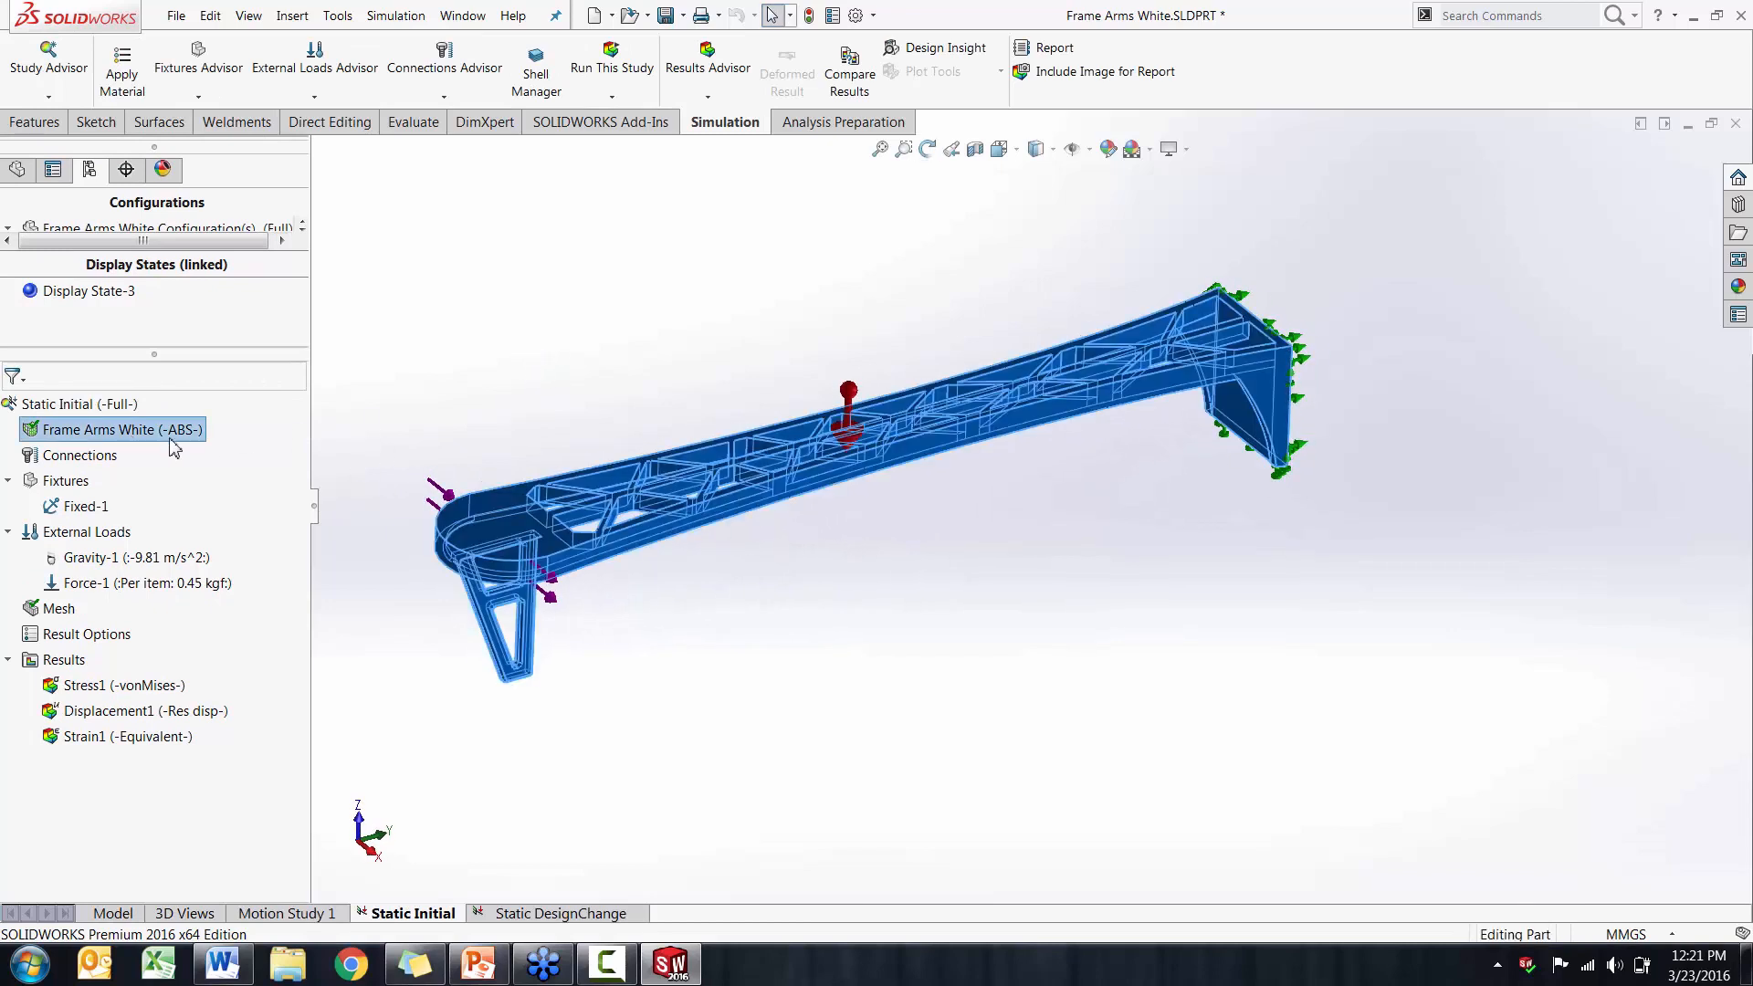
pyautogui.click(421, 451)
pyautogui.click(91, 507)
pyautogui.moveTo(951, 481); pyautogui.dragTo(1165, 551, button='middle')
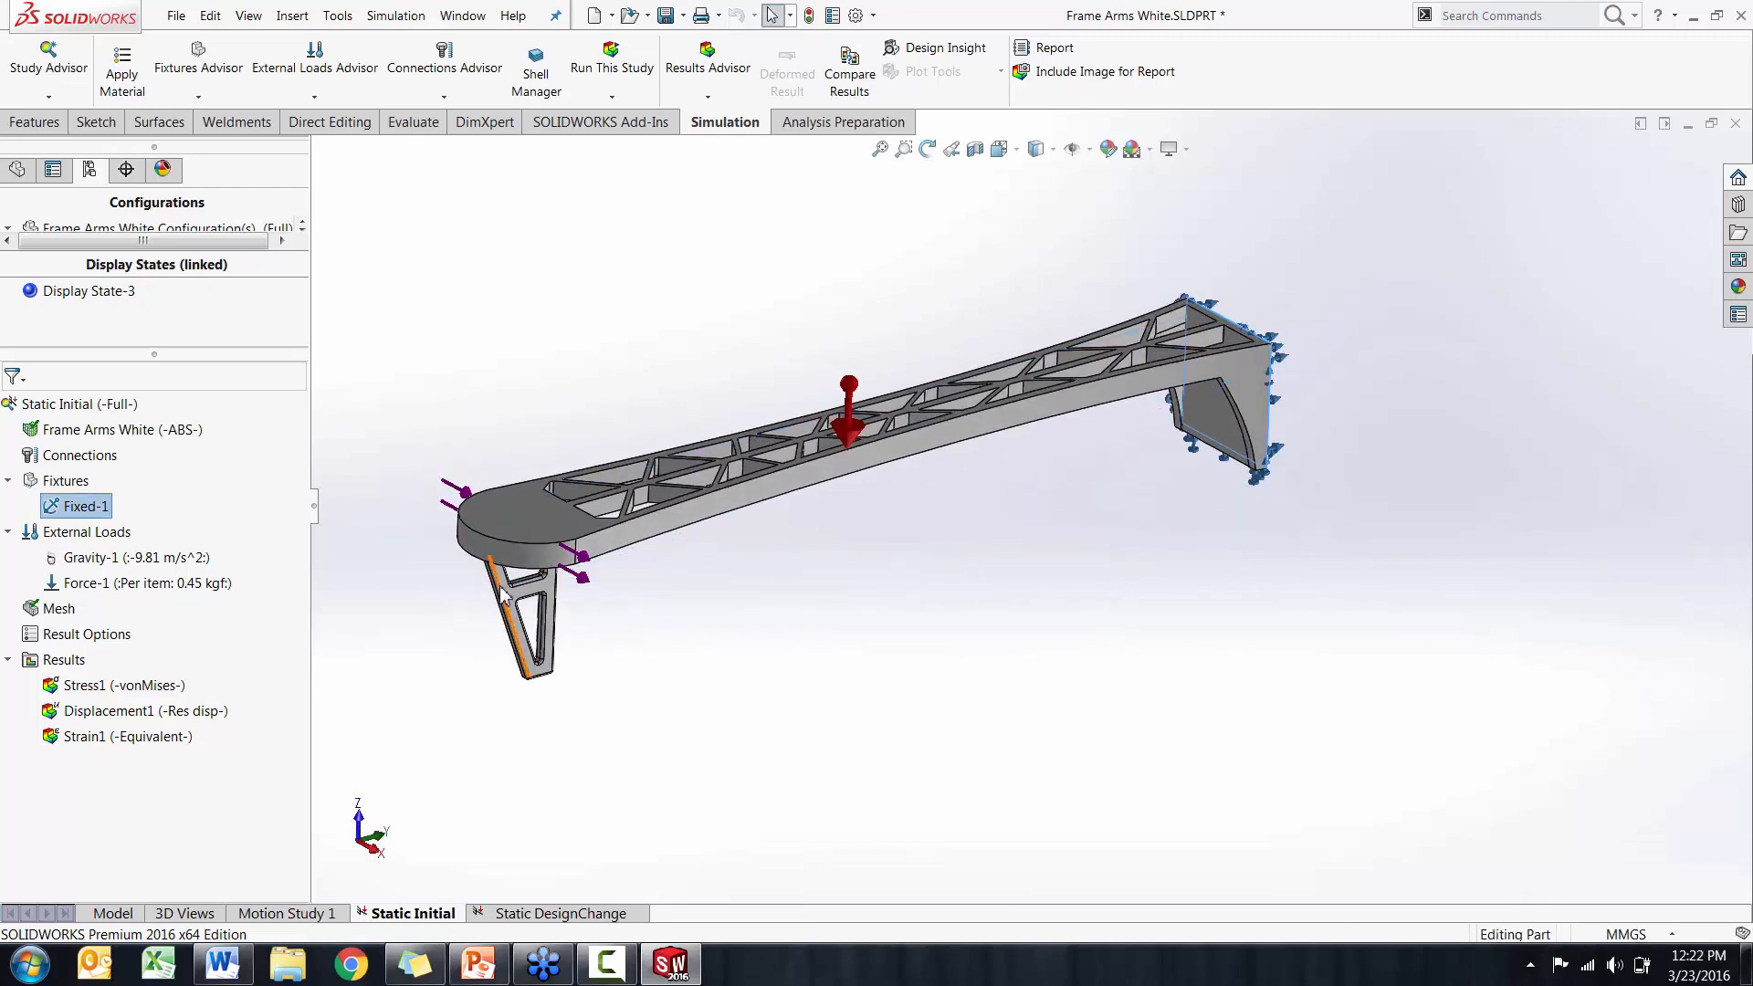
# Review the Gravity-1 and Force-1 loads, examine the loaded face on the rounded end, and clear the selection
pyautogui.click(200, 566)
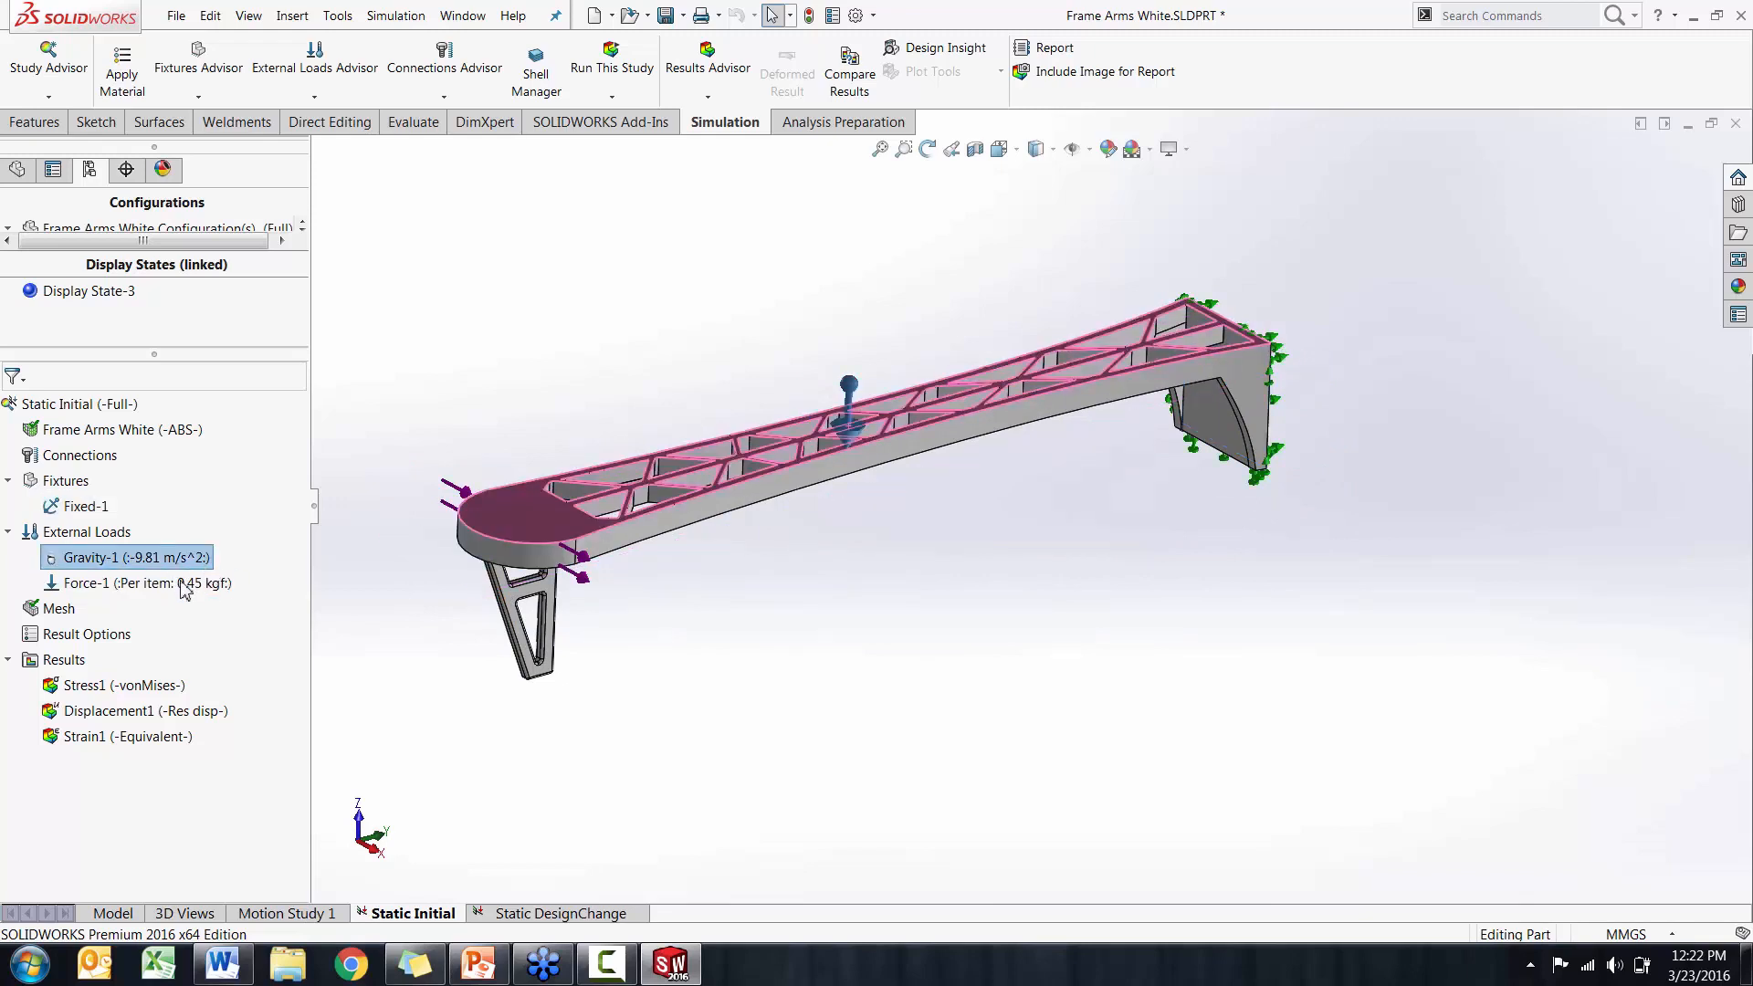
pyautogui.click(185, 589)
pyautogui.moveTo(493, 636)
pyautogui.mouseDown(button='middle')
pyautogui.moveTo(524, 638)
pyautogui.moveTo(485, 661)
pyautogui.mouseUp(button='middle')
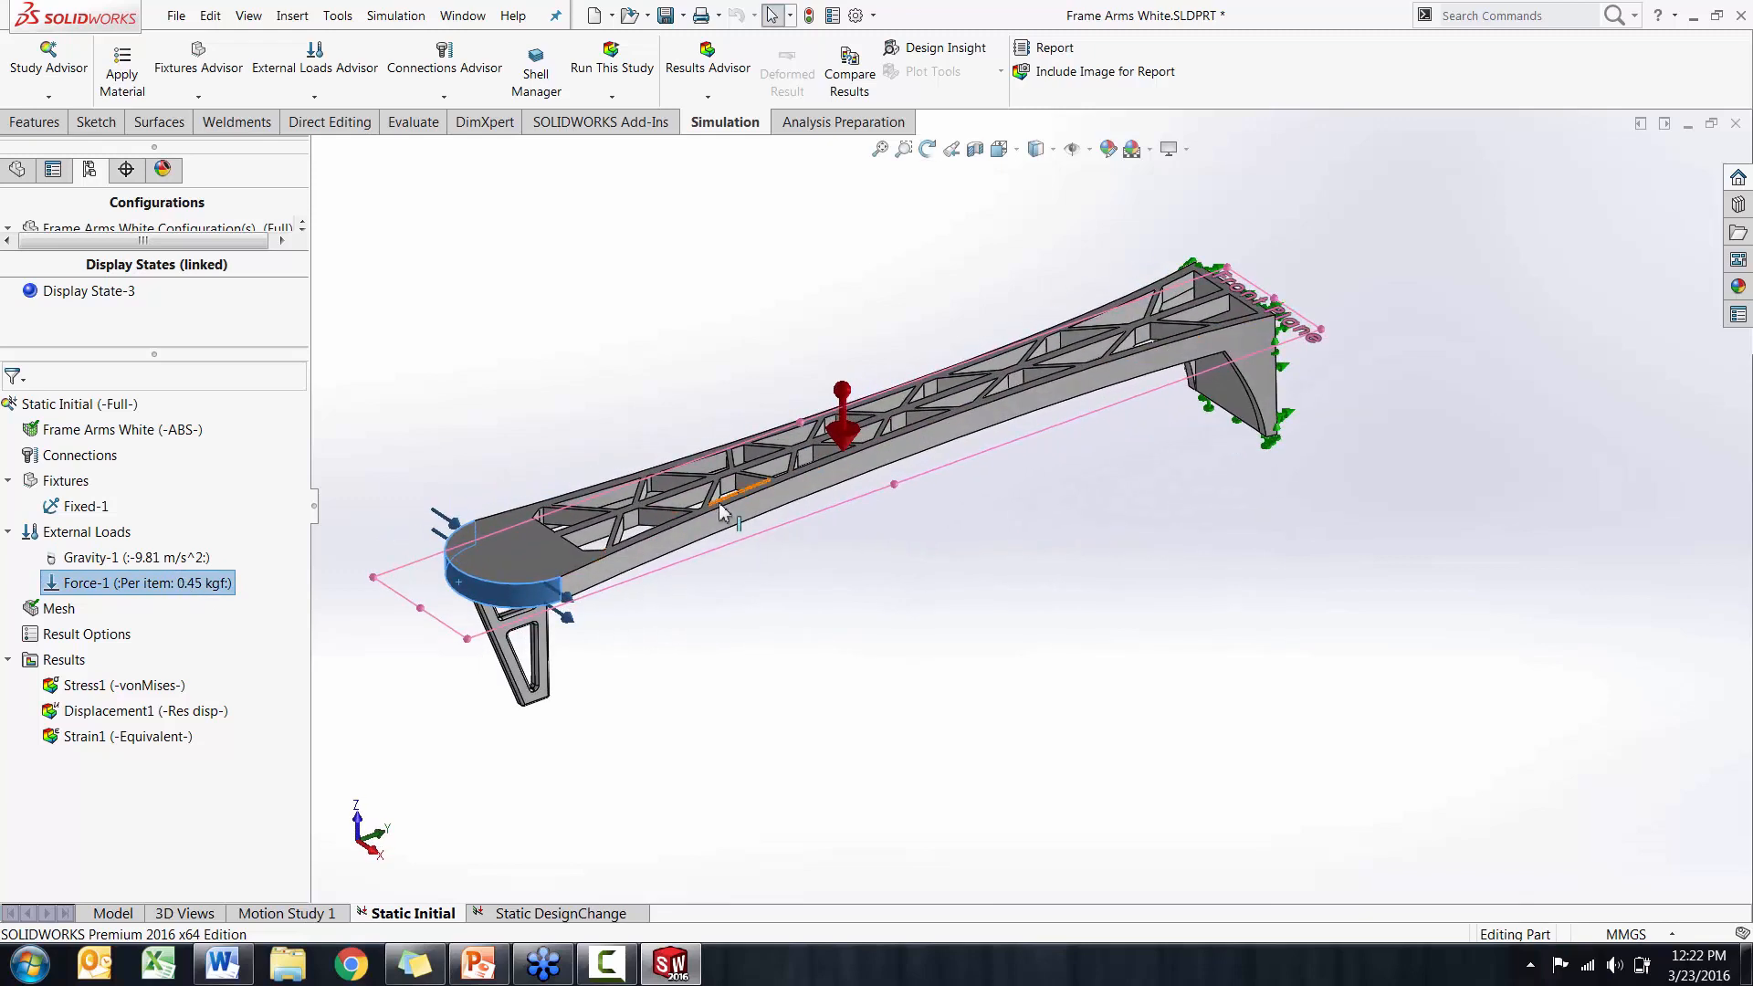
pyautogui.moveTo(869, 599); pyautogui.dragTo(877, 595, button='middle')
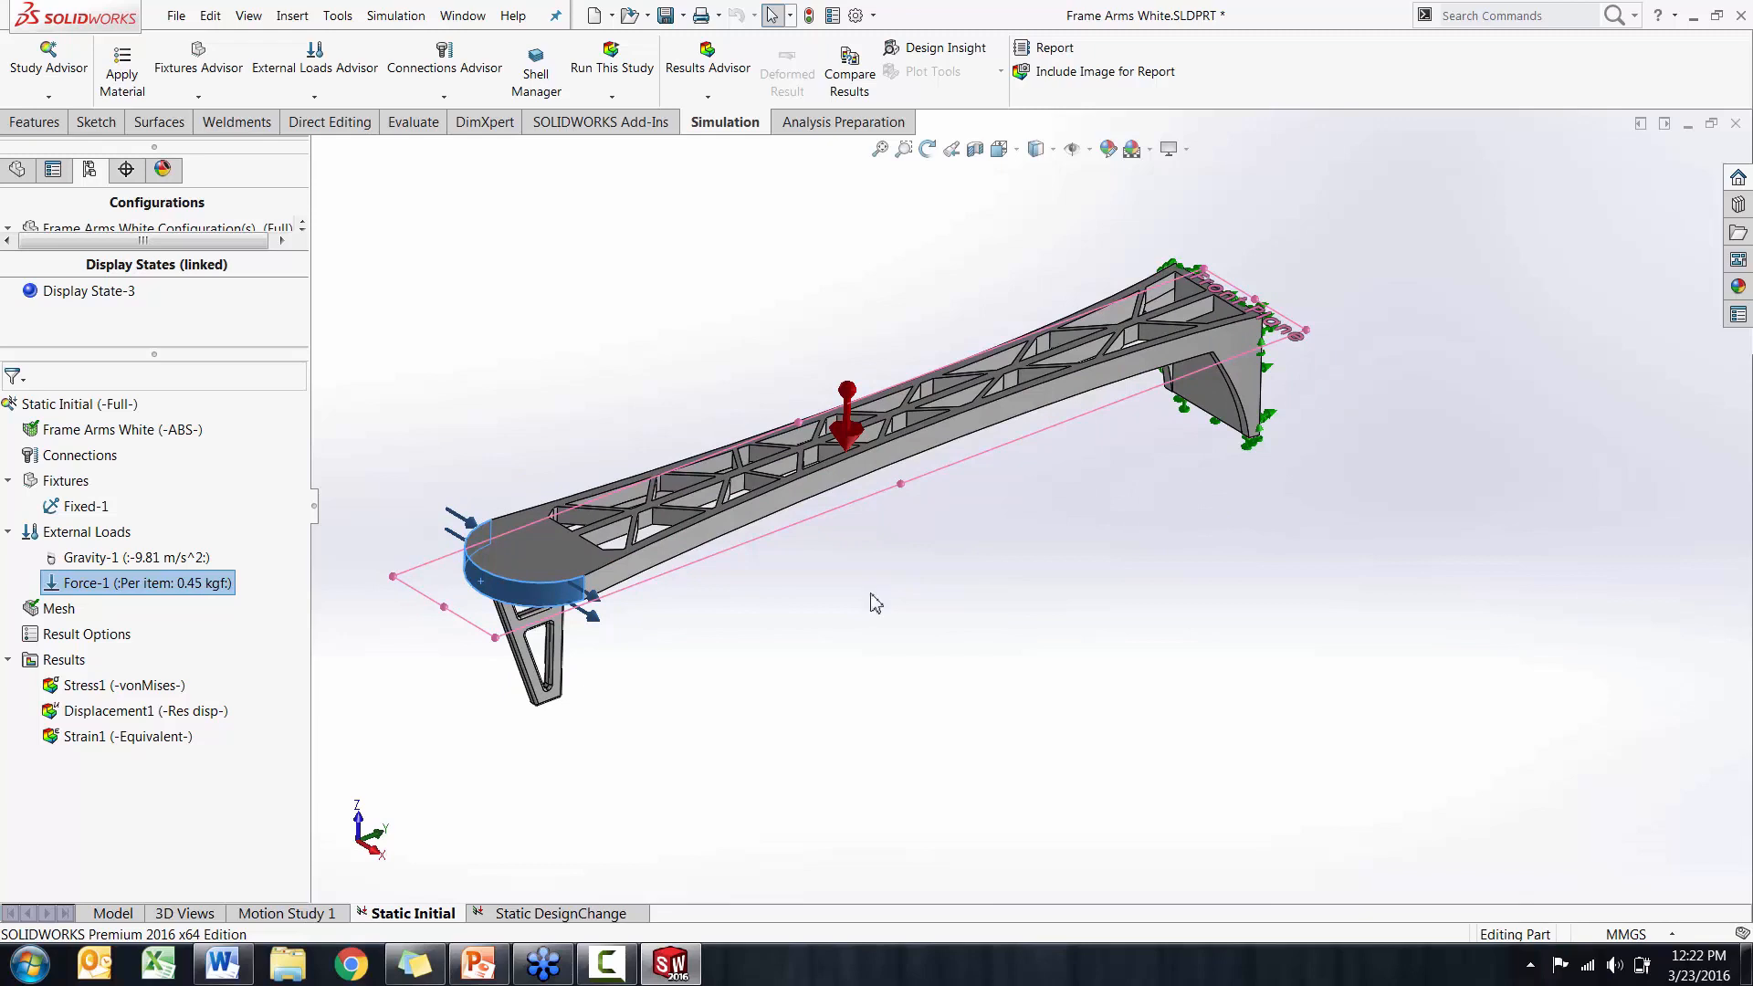
pyautogui.click(790, 596)
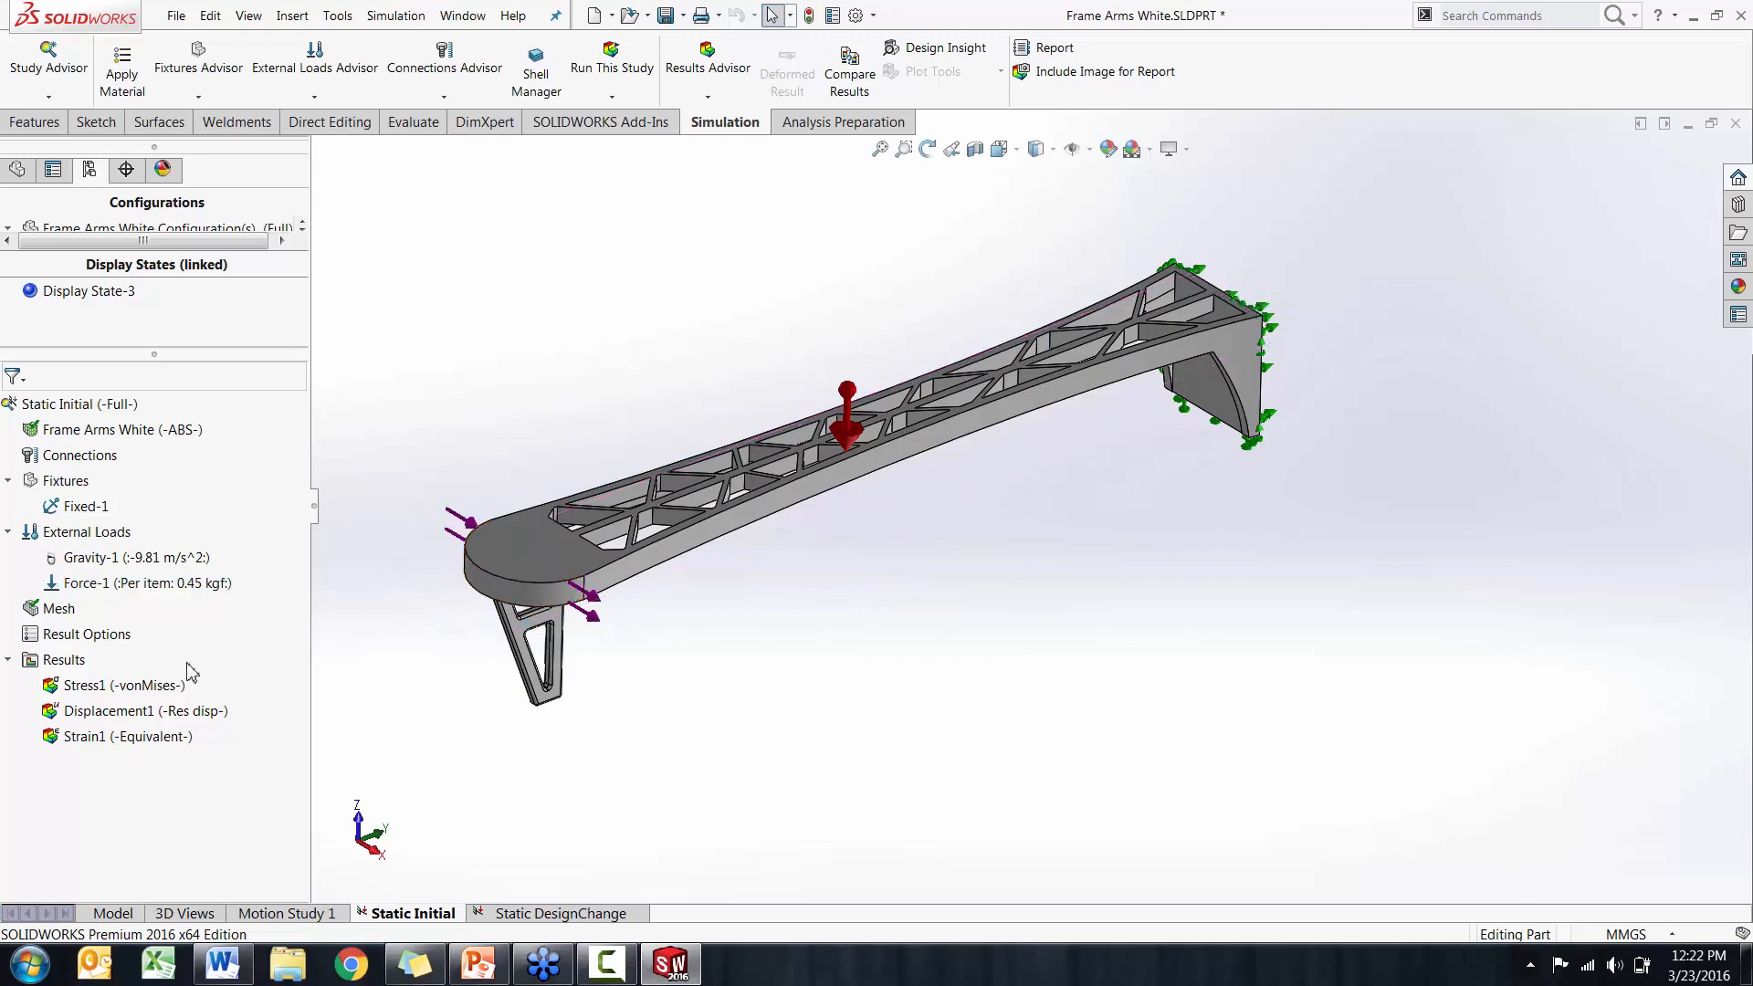
# Display the Stress1 von Mises plot and the Displacement1 plot of the Static Initial study and examine each on the deformed arm
pyautogui.doubleClick(135, 686)
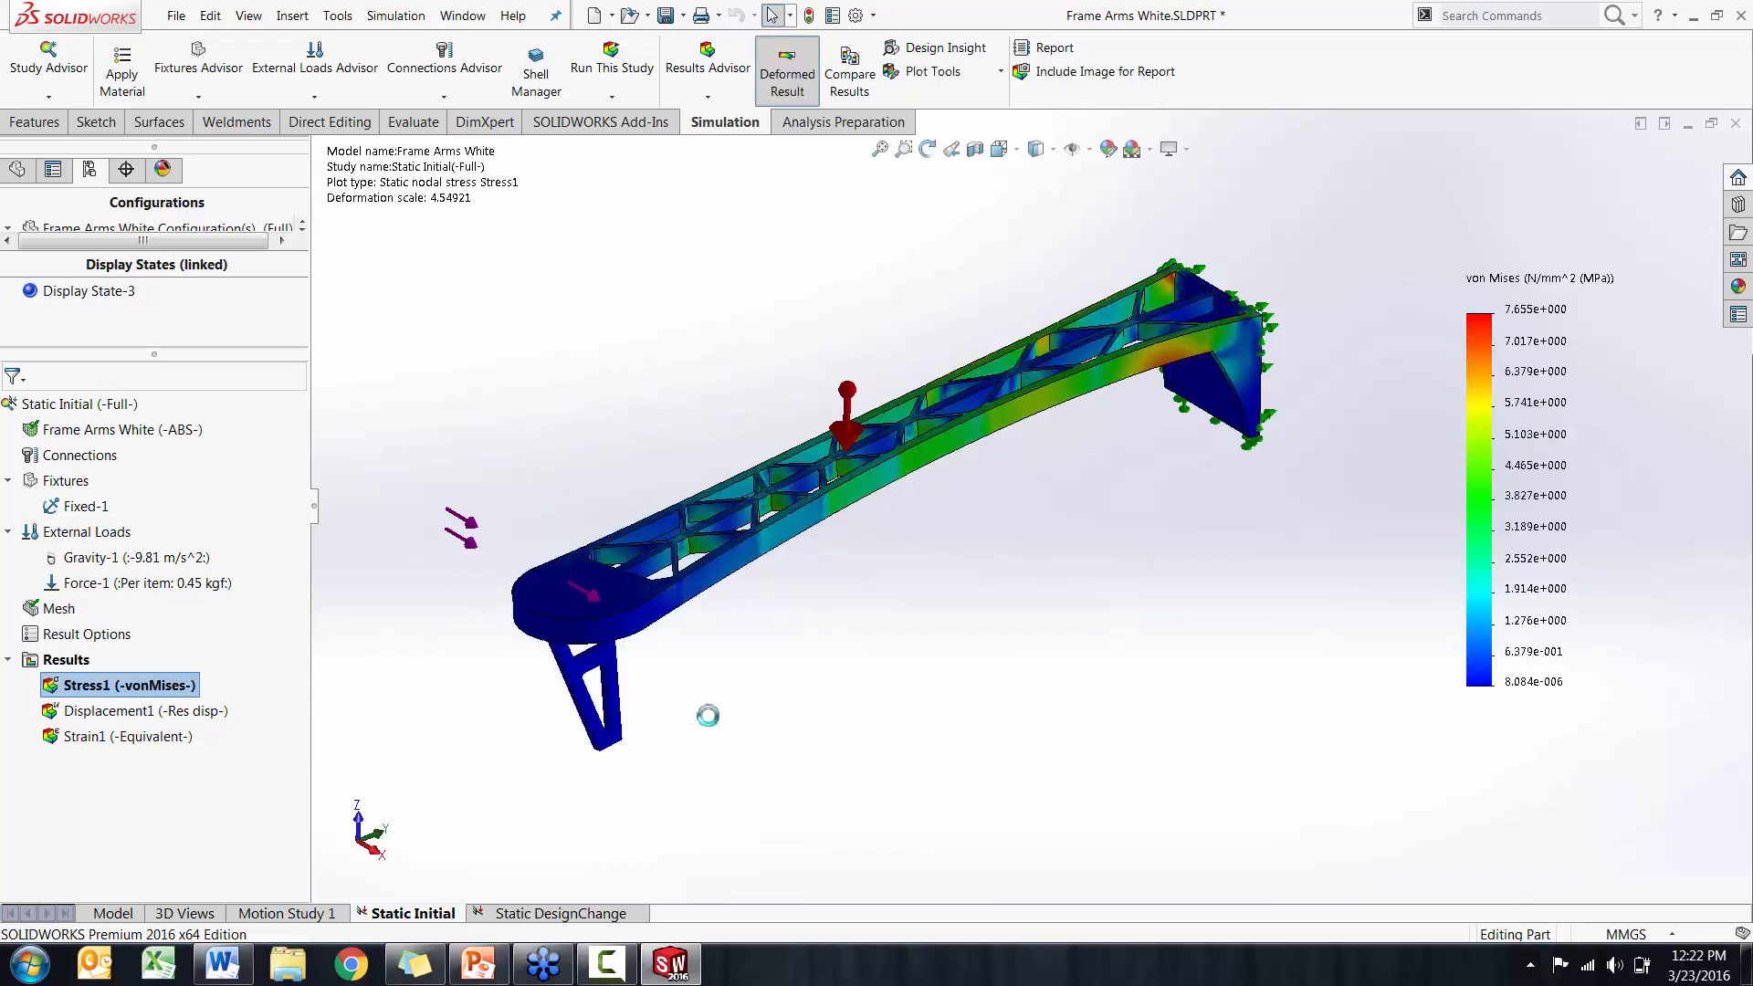
pyautogui.moveTo(708, 720); pyautogui.dragTo(712, 697, button='middle')
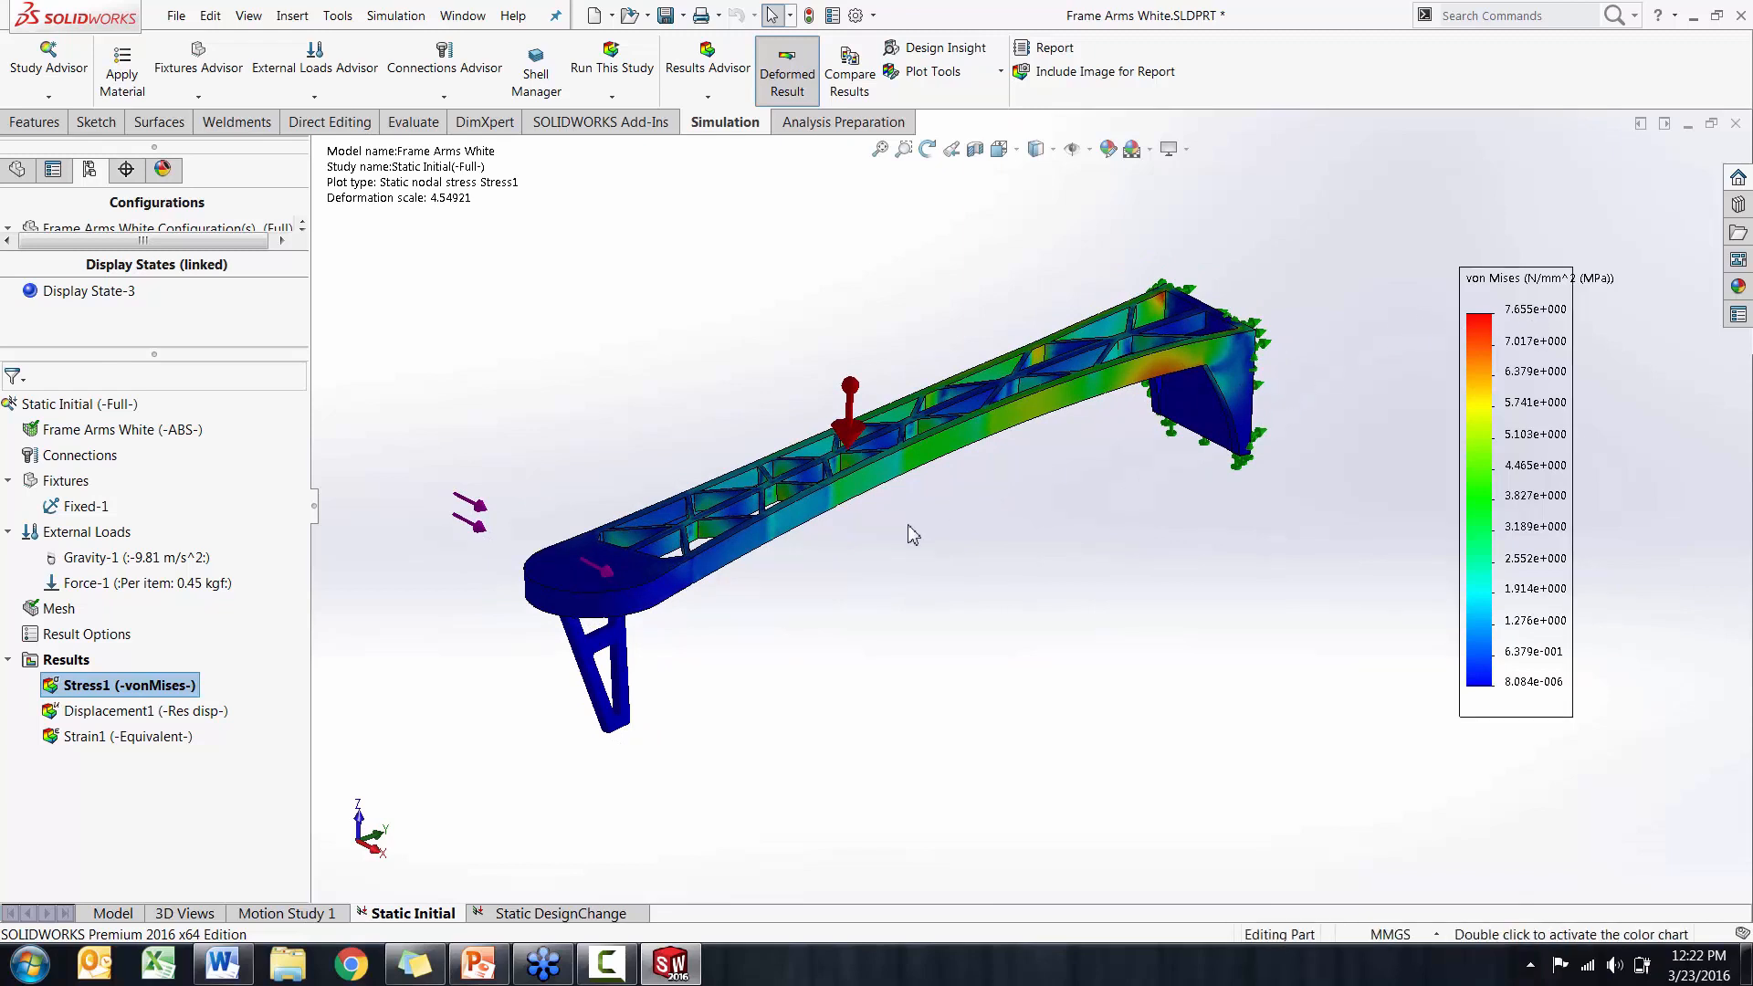
pyautogui.doubleClick(167, 720)
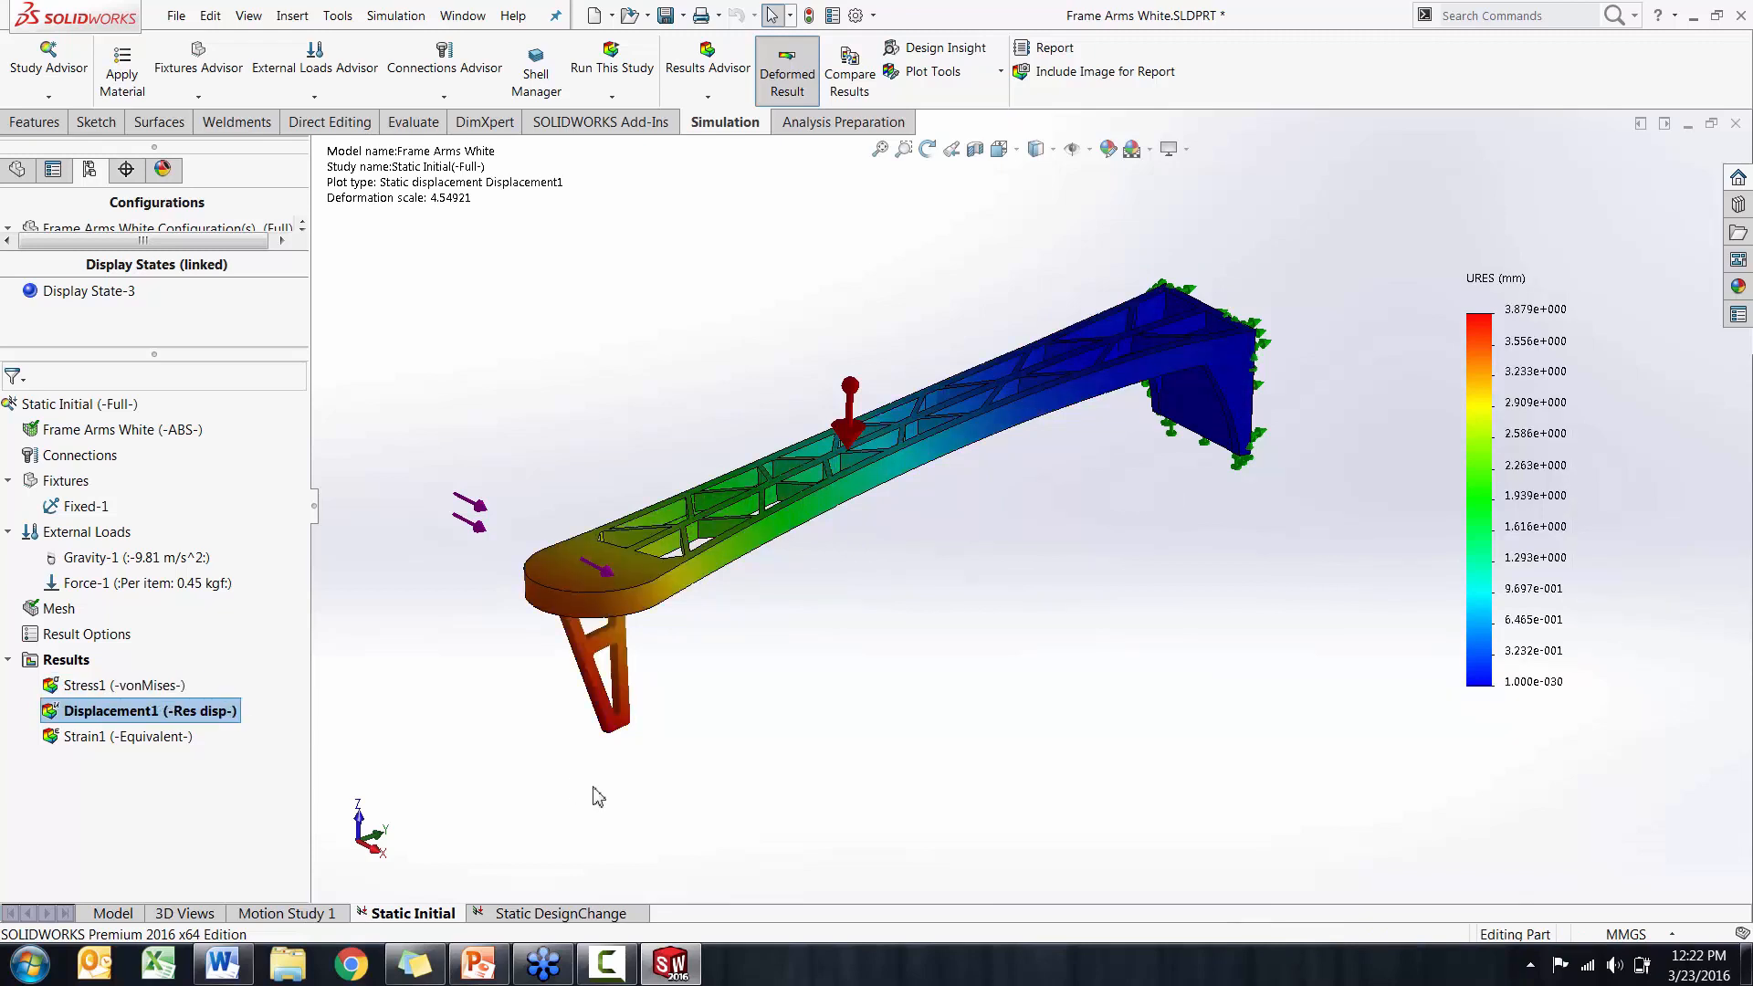
pyautogui.moveTo(671, 712)
pyautogui.mouseDown(button='middle')
pyautogui.moveTo(689, 700)
pyautogui.moveTo(665, 717)
pyautogui.mouseUp(button='middle')
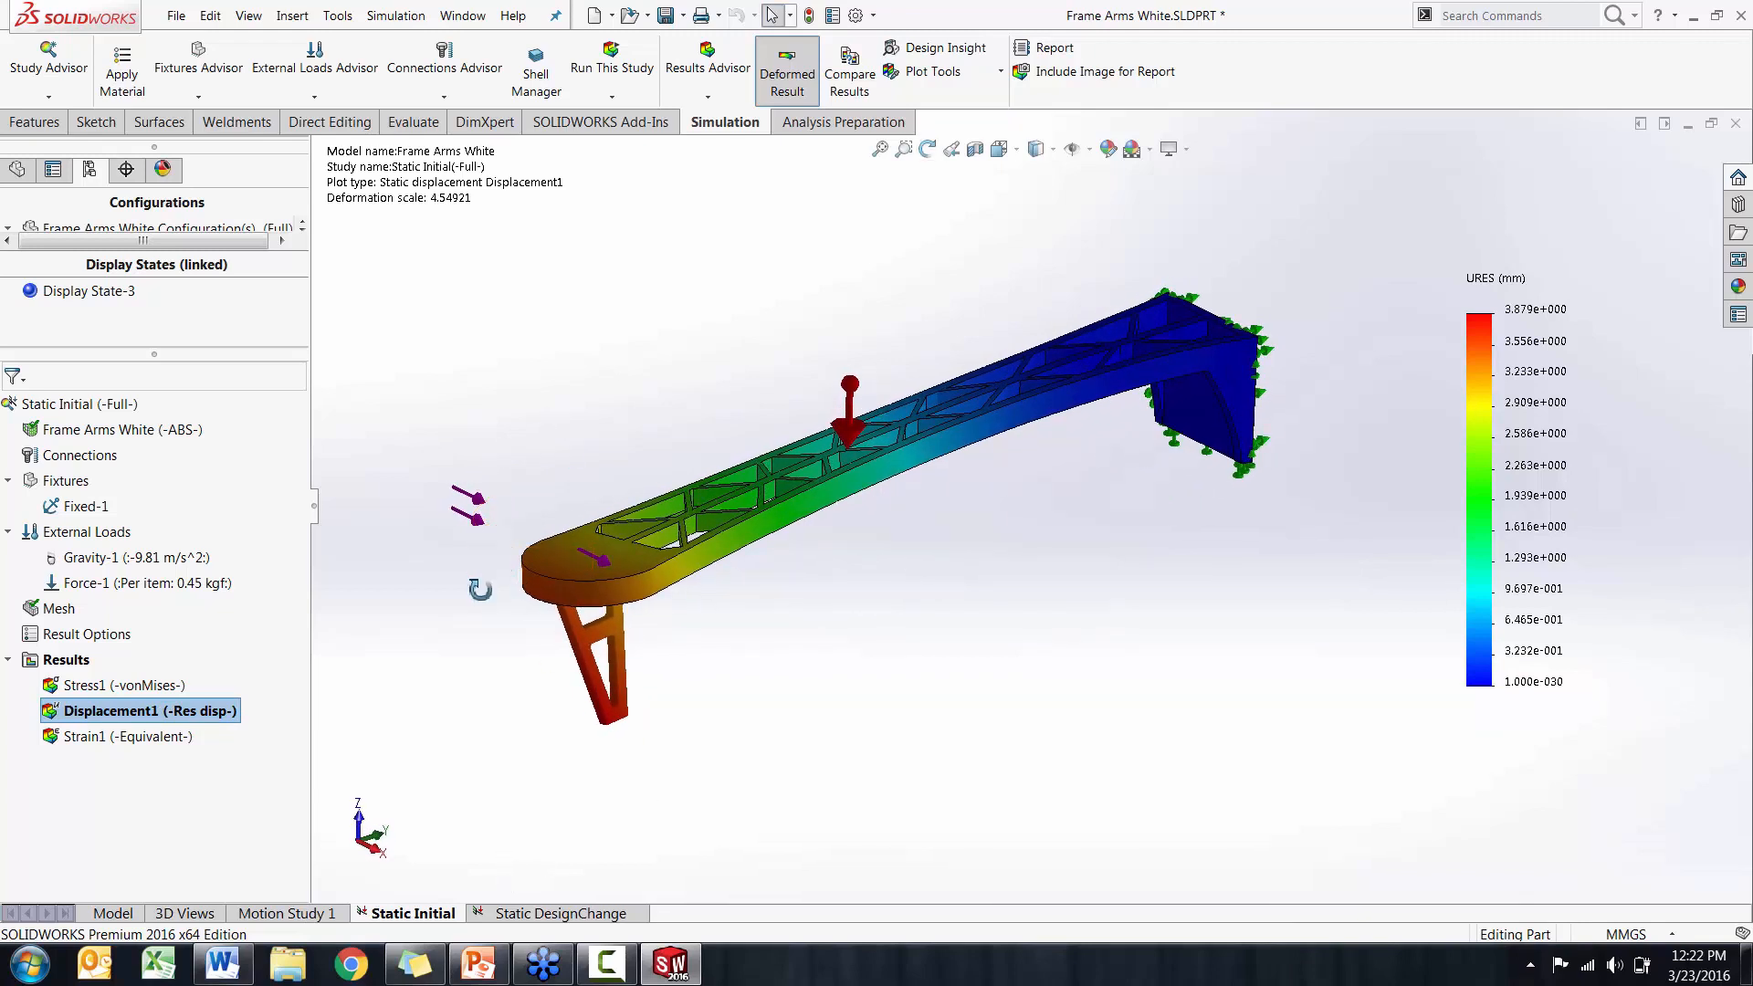
pyautogui.moveTo(481, 591); pyautogui.dragTo(583, 602, button='middle')
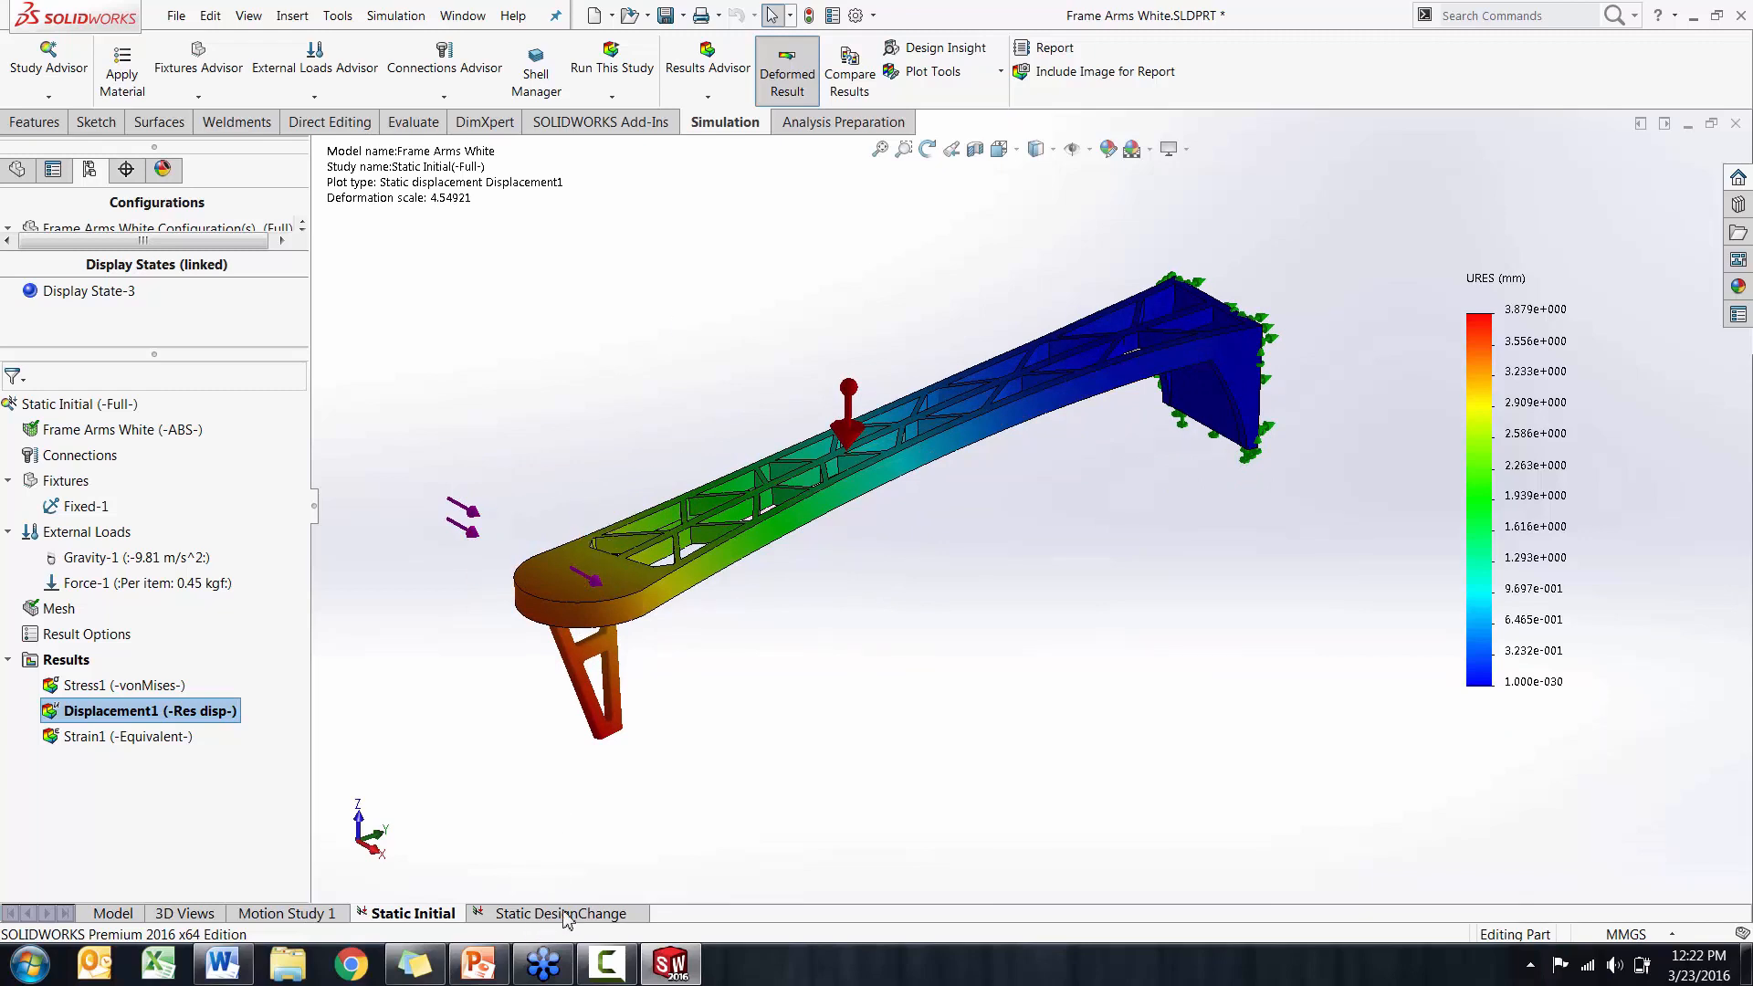
# Compare the Stress1 and Displacement1 plots of Static Initial and Static DesignChange across all configurations, leaving out the strain plots
pyautogui.click(841, 87)
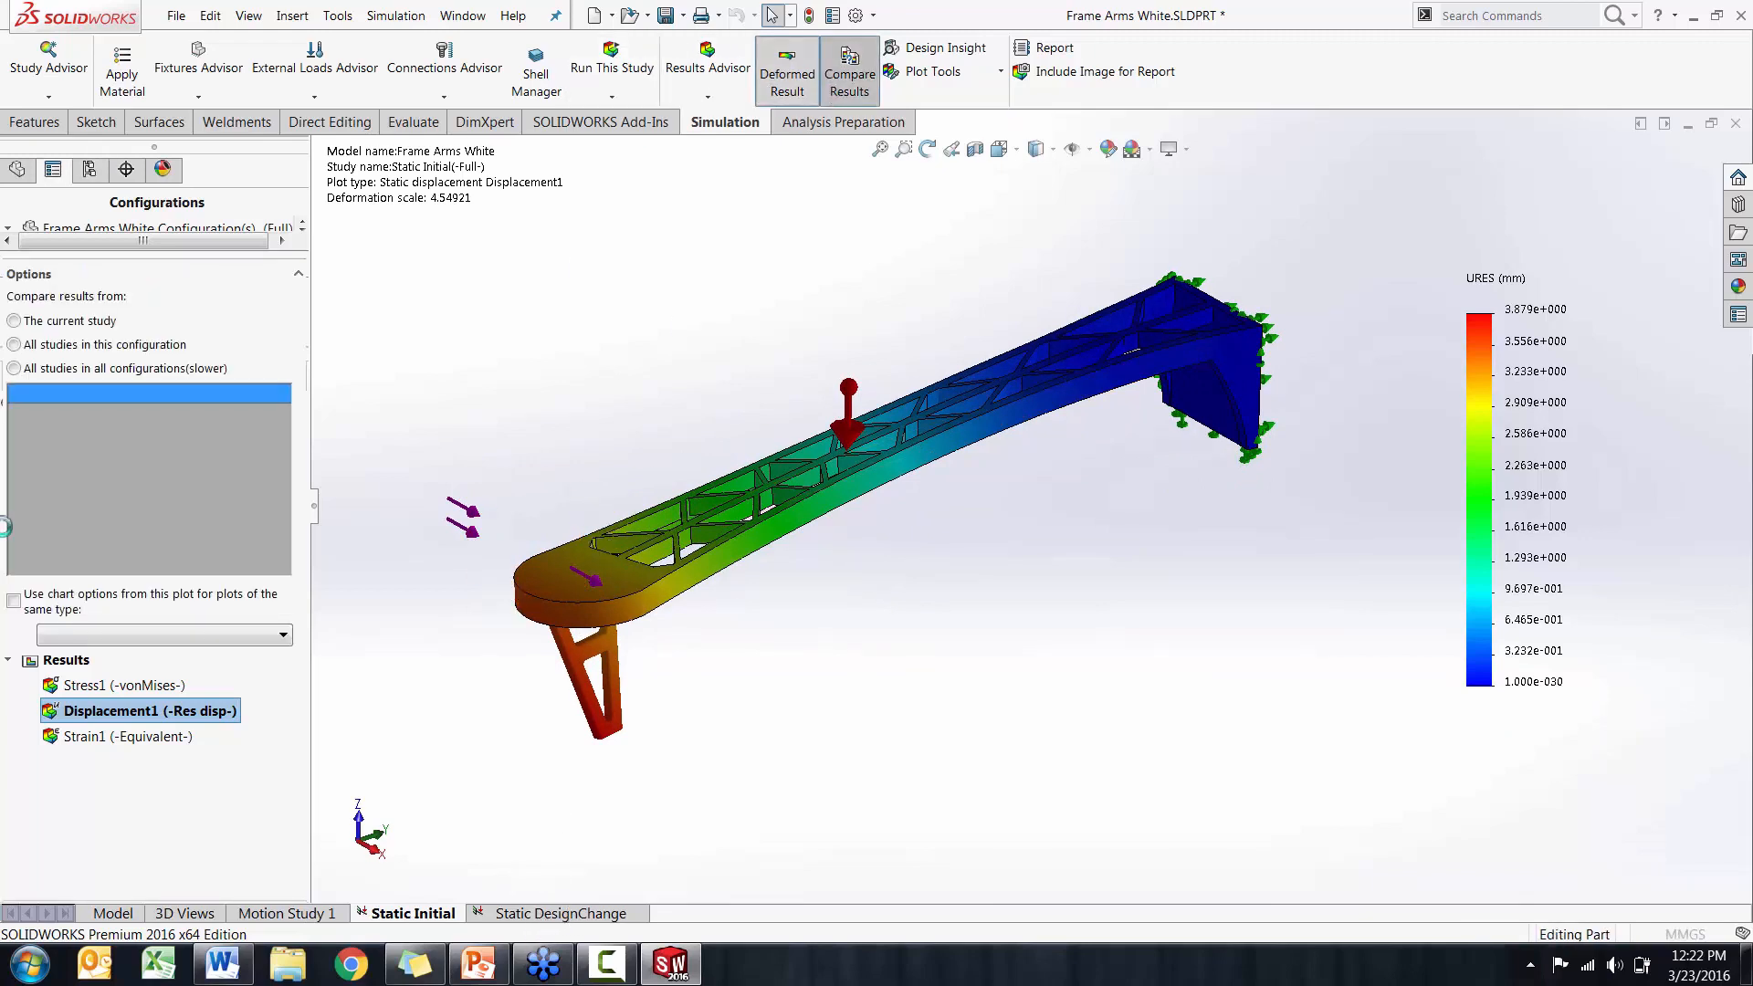
pyautogui.click(30, 426)
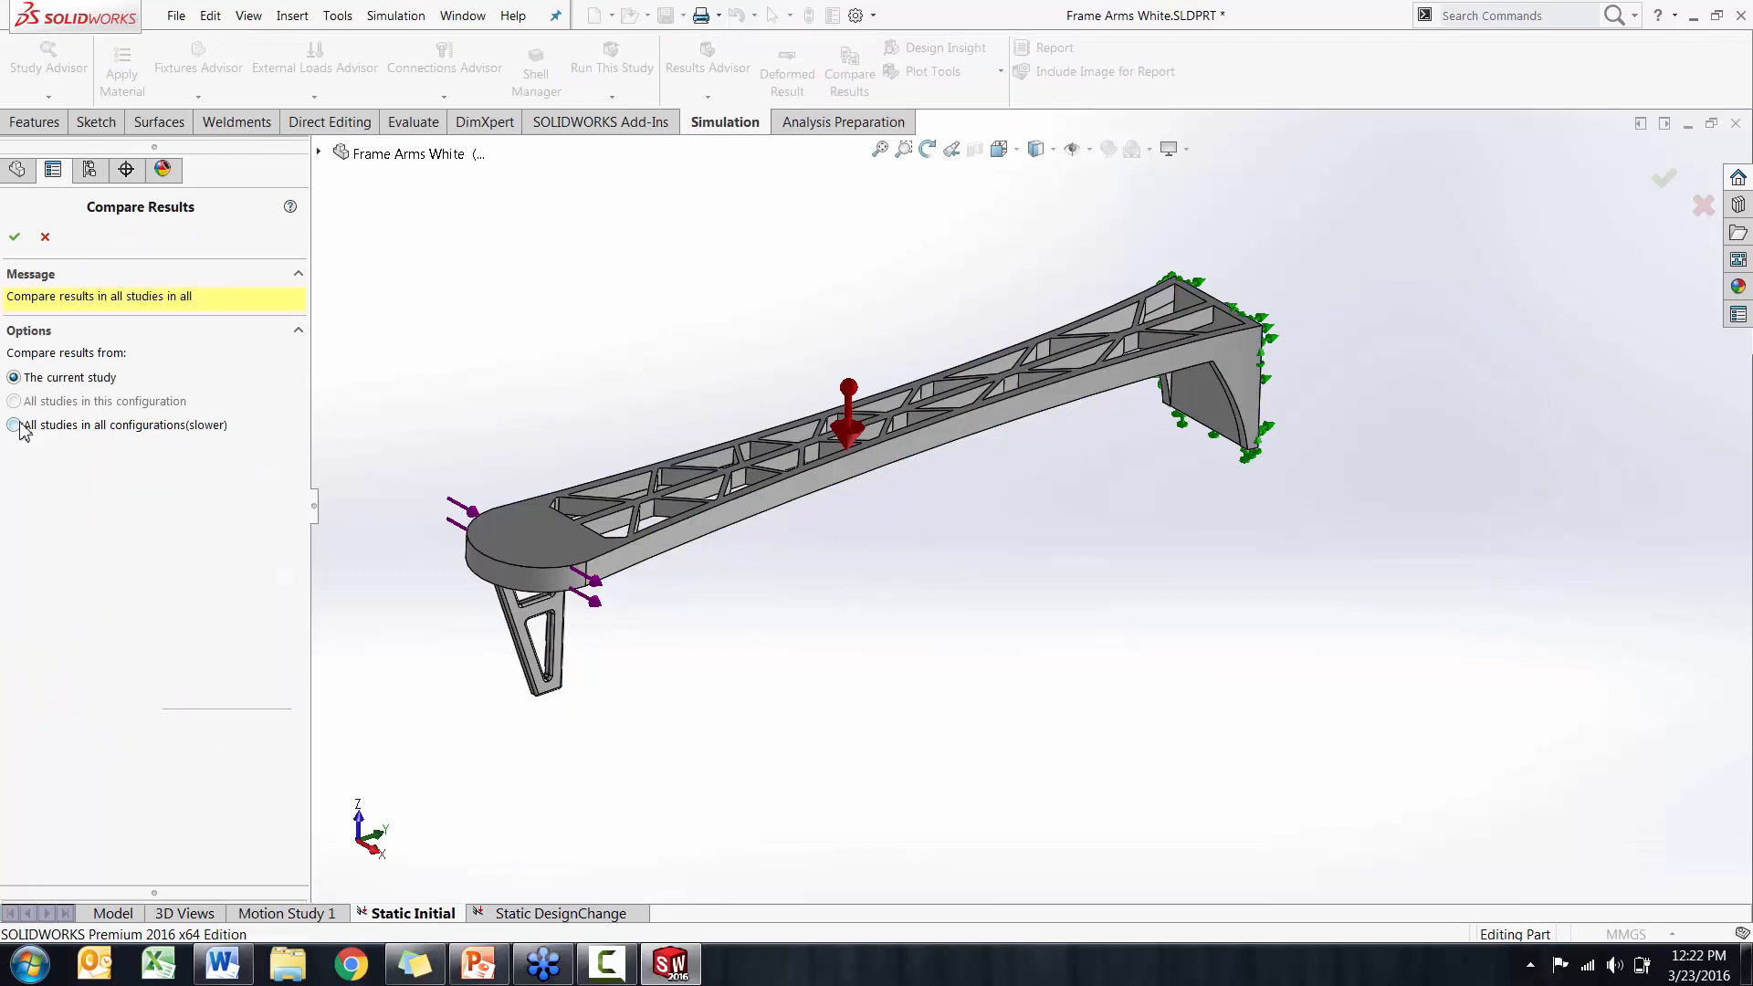
pyautogui.click(17, 583)
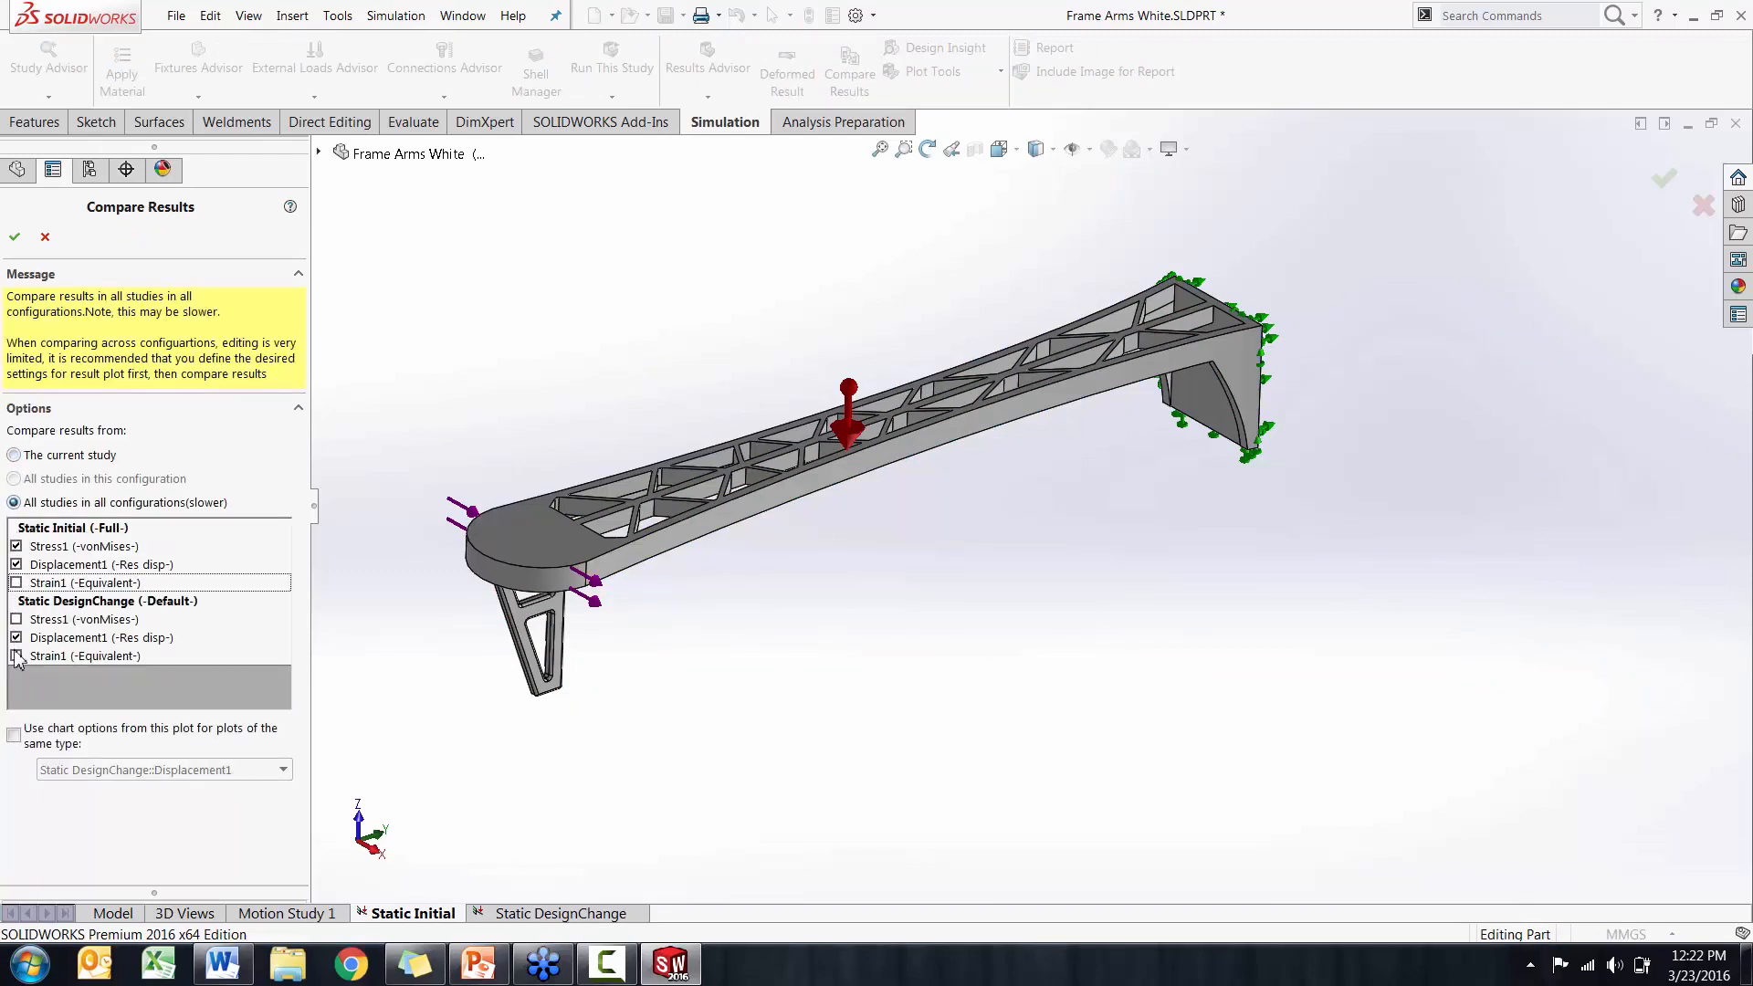
pyautogui.click(16, 620)
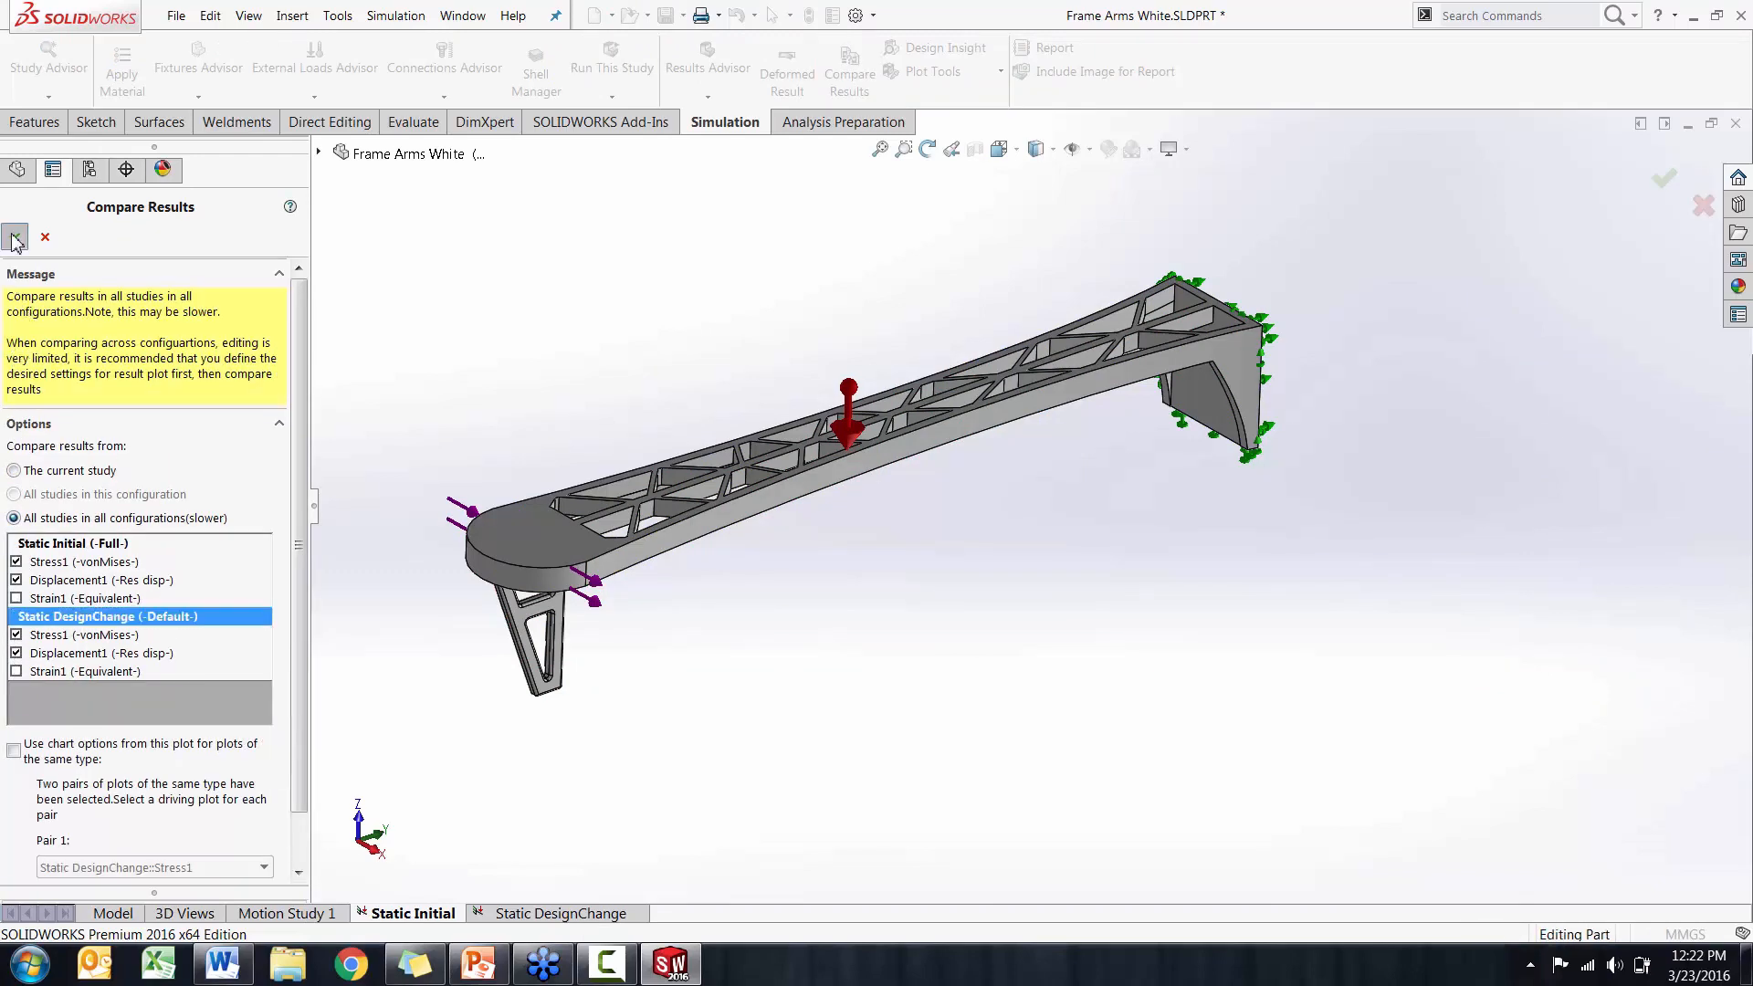
pyautogui.click(15, 236)
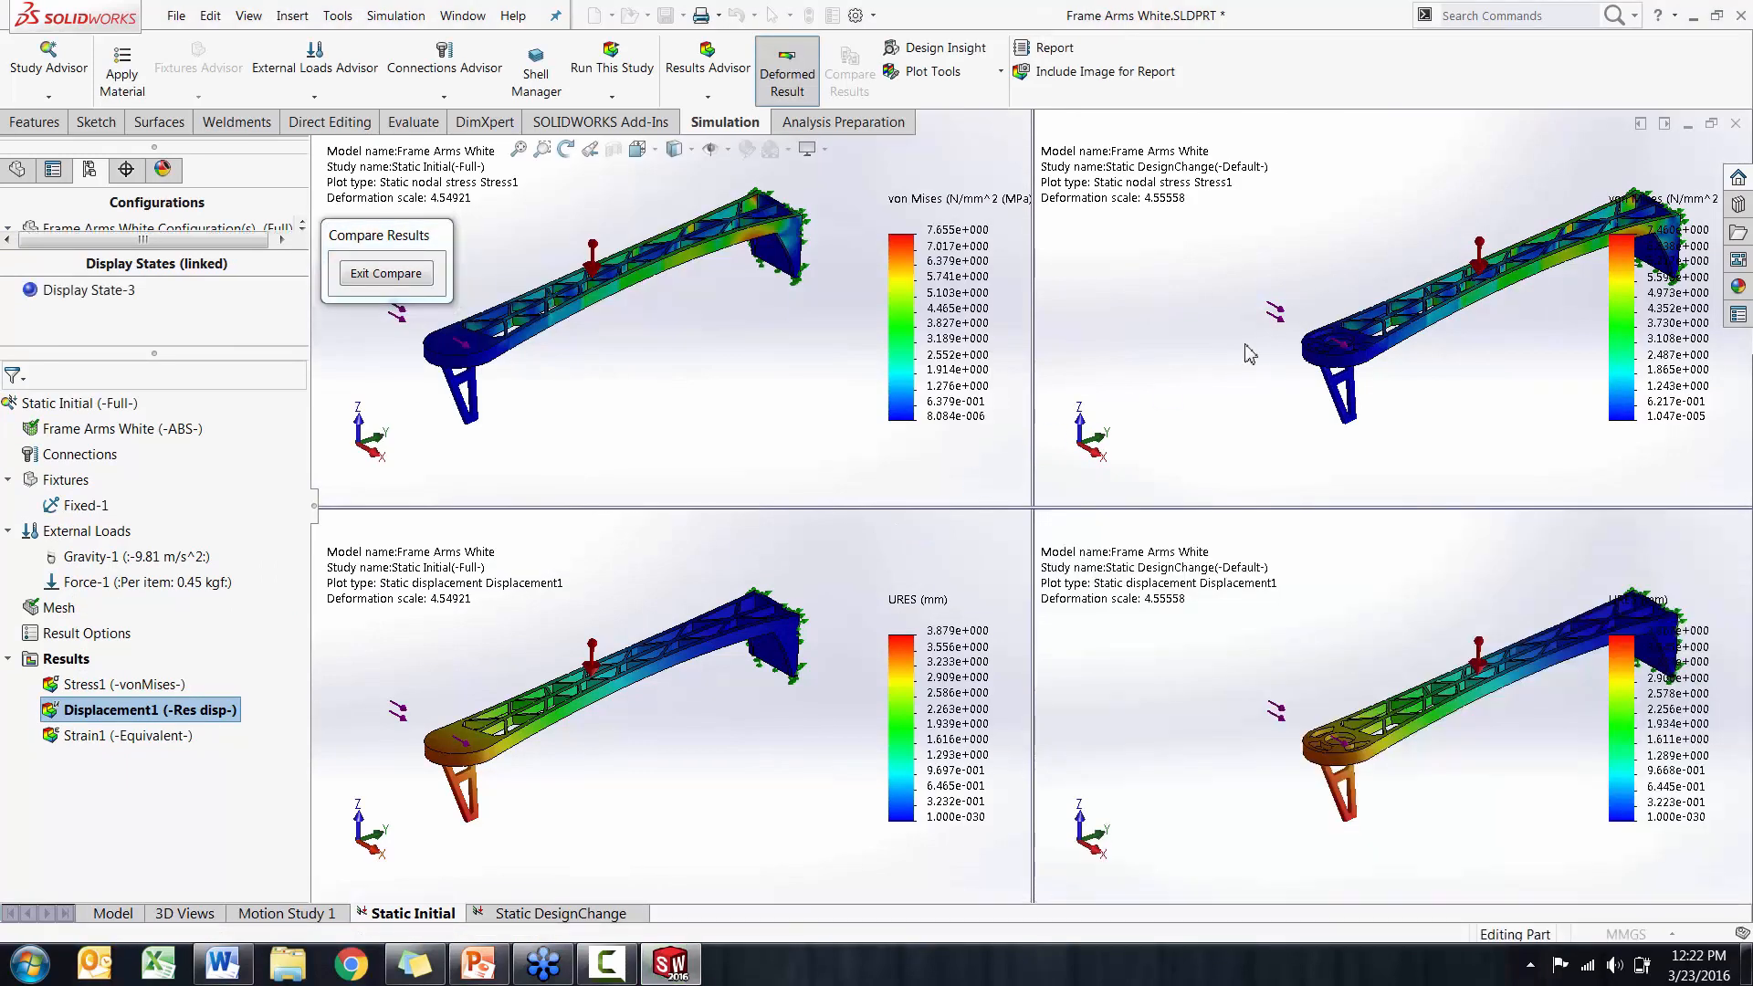
# Move both Static DesignChange plots clear of their legends, examine the four compared plots, and exit the comparison
pyautogui.keyDown('ctrl'); pyautogui.moveTo(1245, 345); pyautogui.dragTo(1139, 356, button='middle'); pyautogui.keyUp('ctrl')
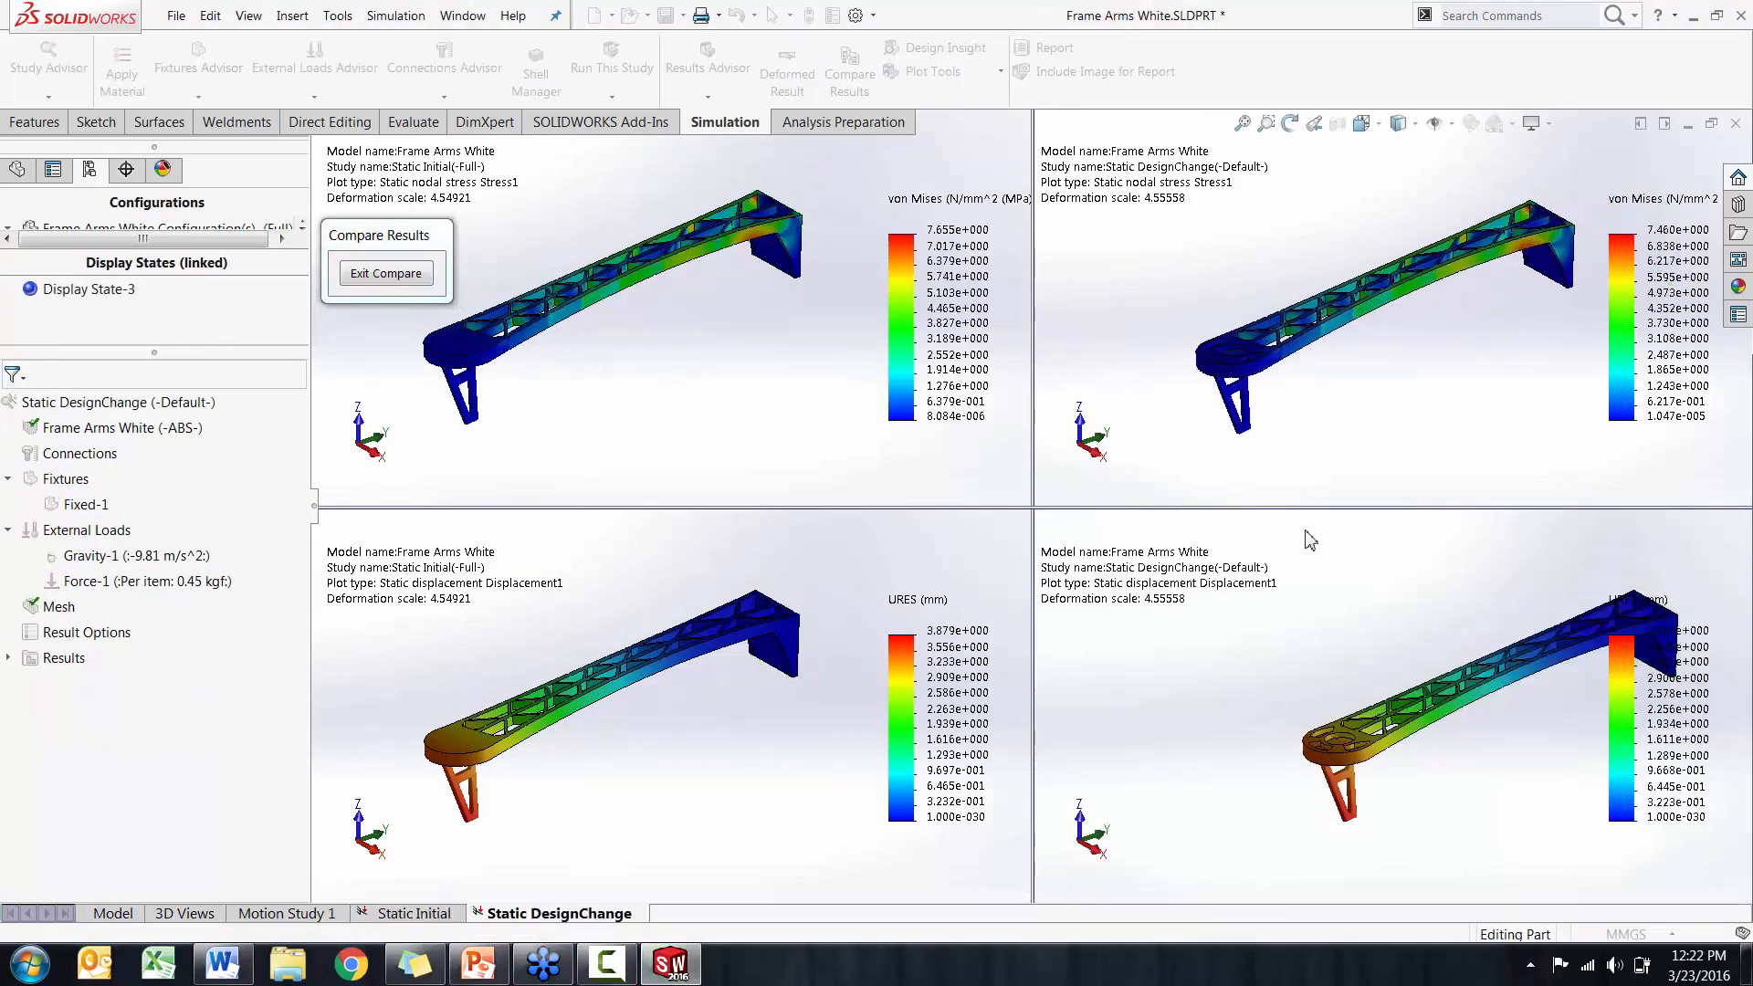
pyautogui.keyDown('ctrl'); pyautogui.moveTo(1366, 659); pyautogui.dragTo(1240, 675, button='middle'); pyautogui.keyUp('ctrl')
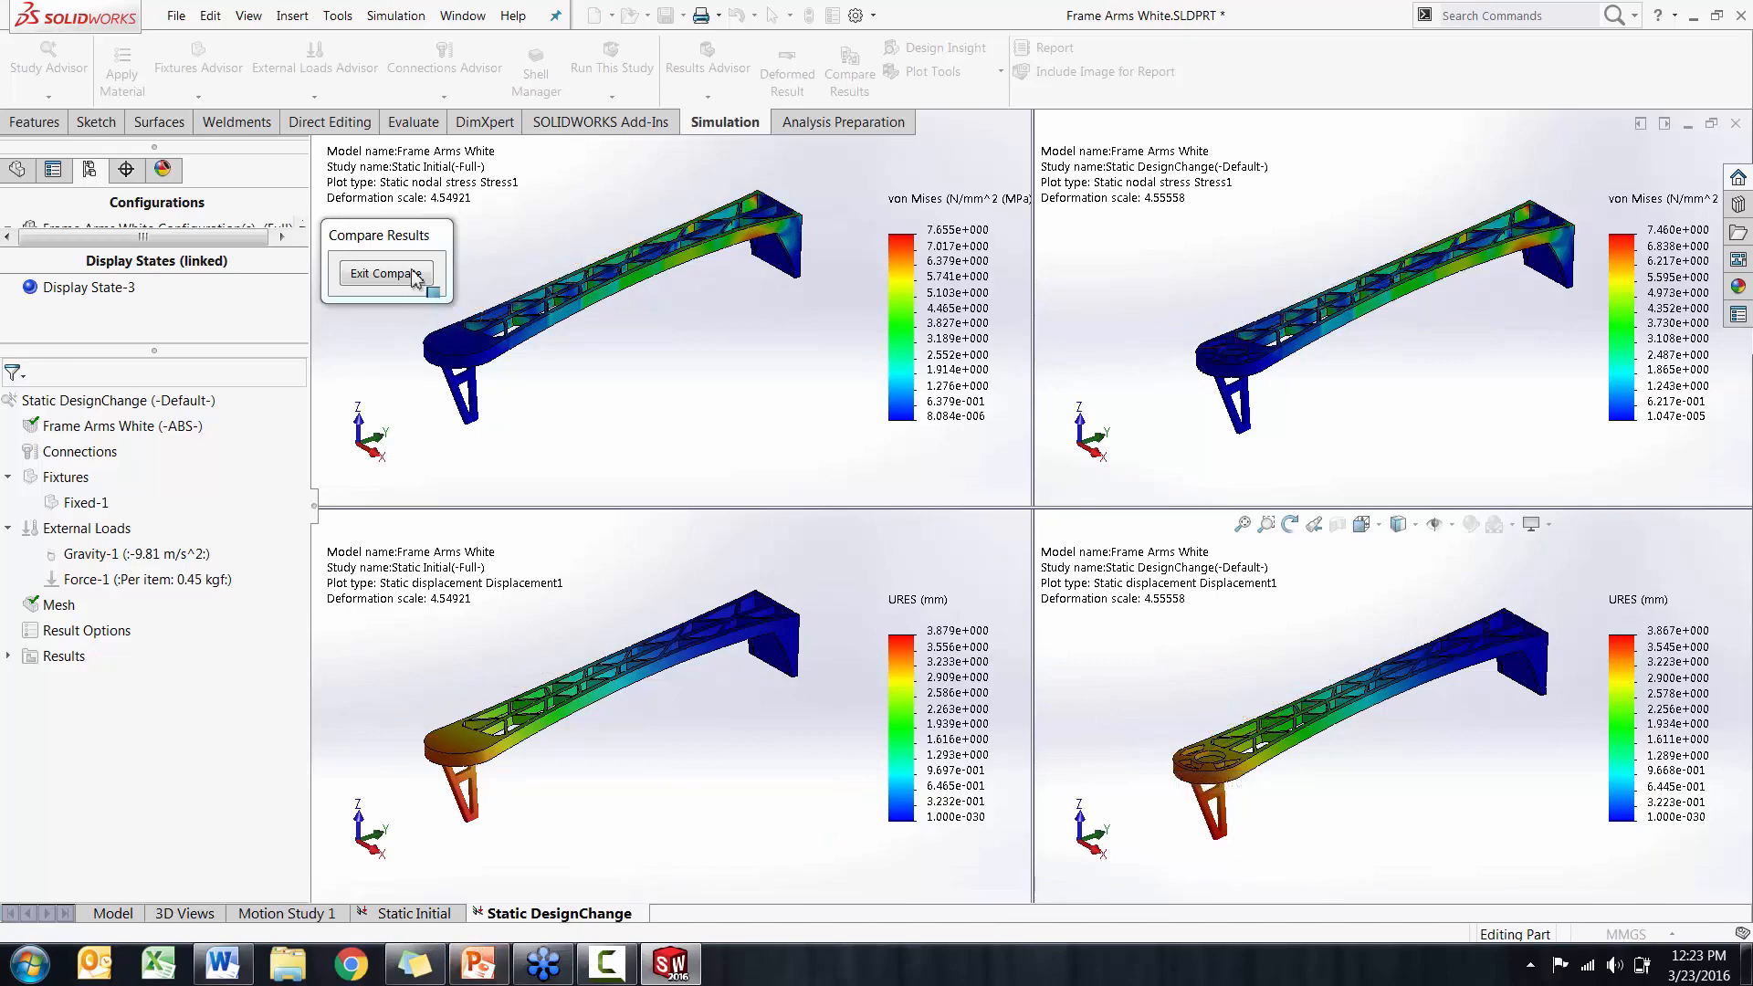
pyautogui.click(384, 273)
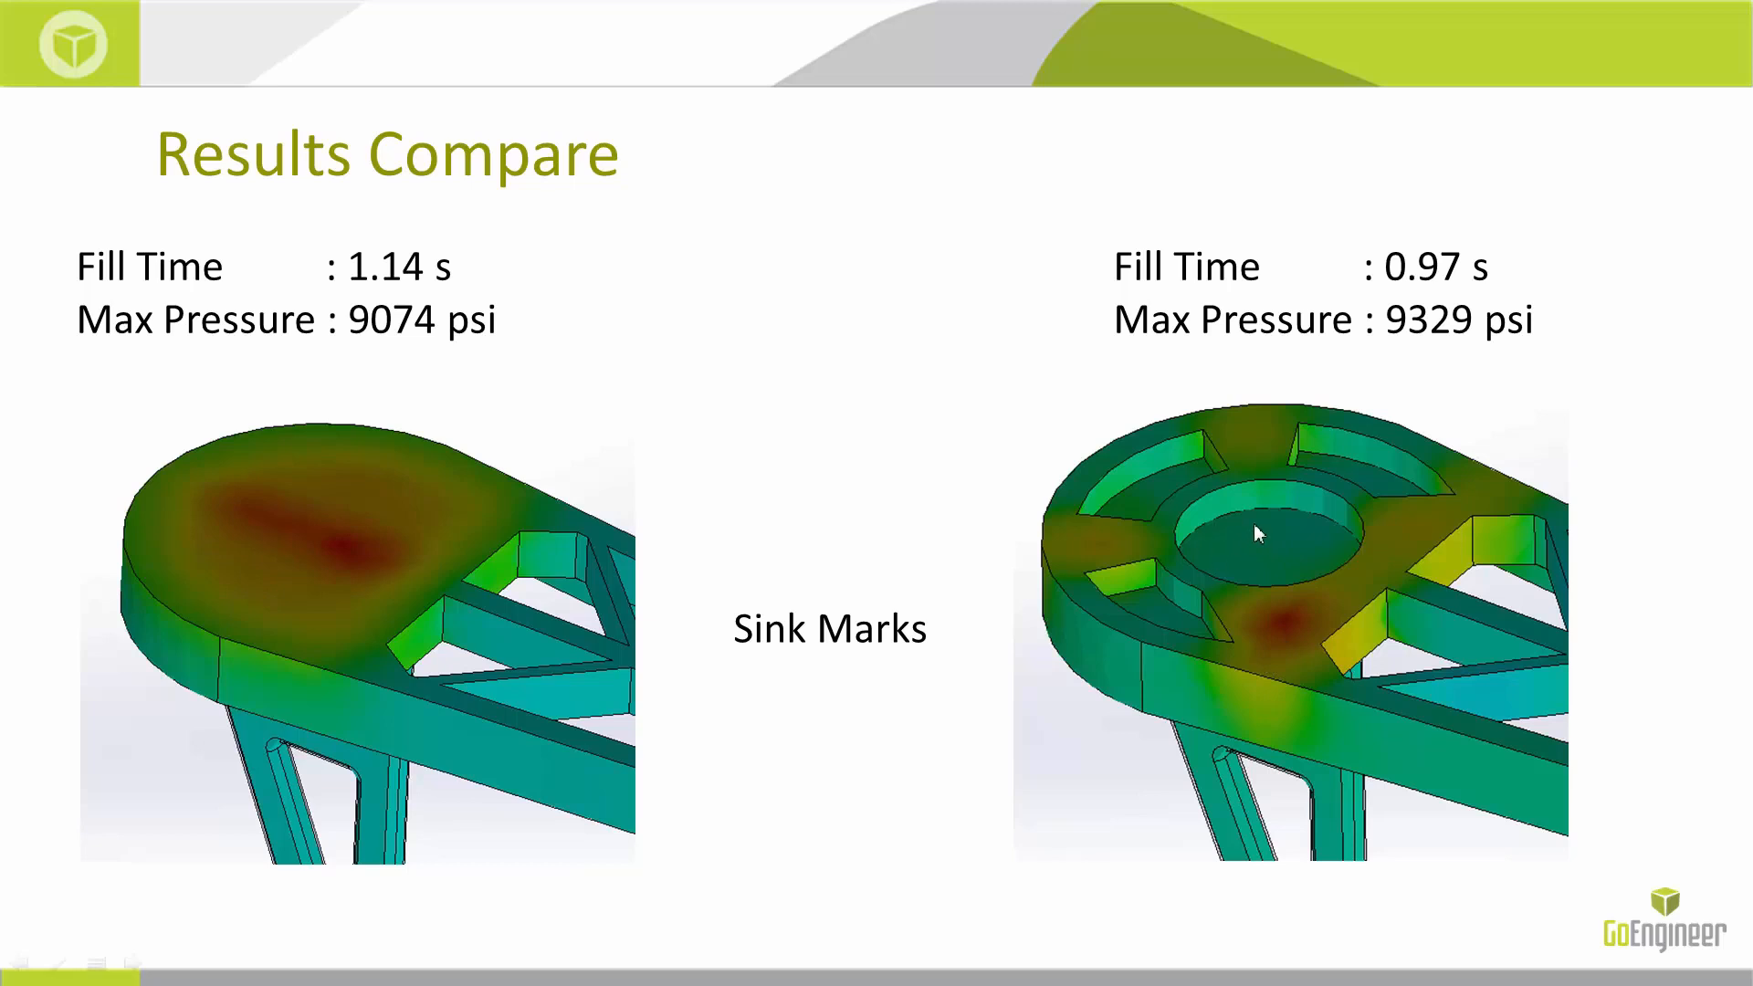
pyautogui.click(940, 842)
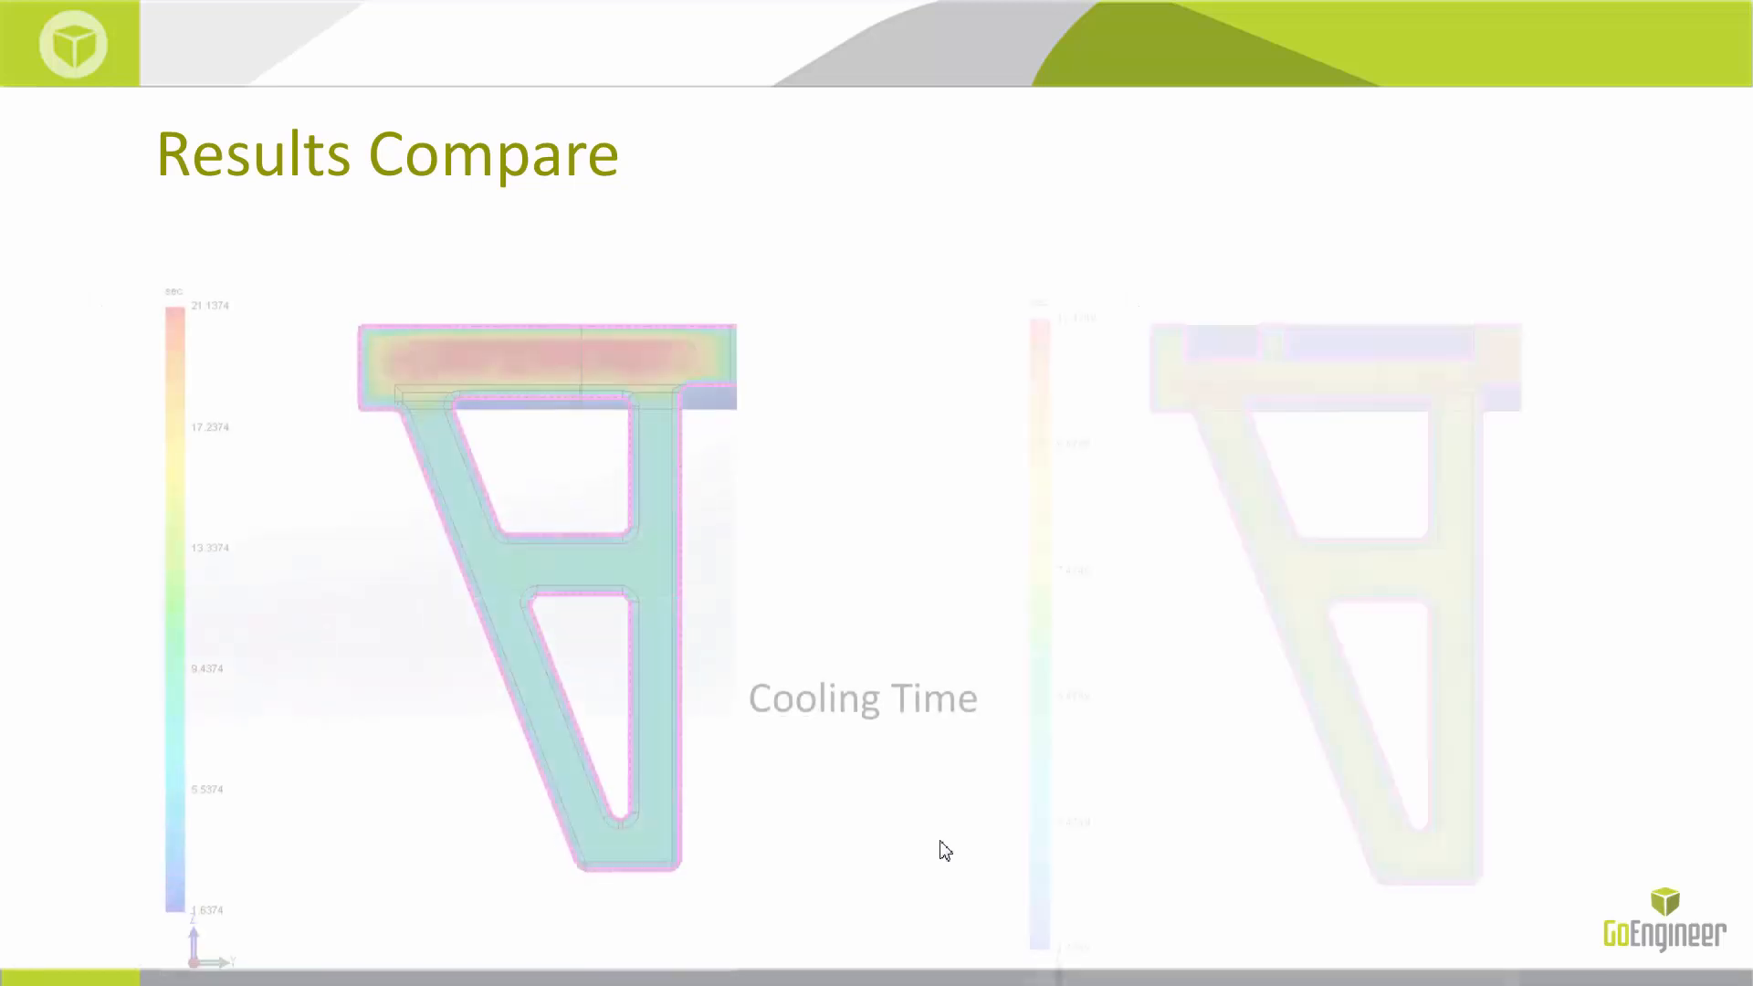
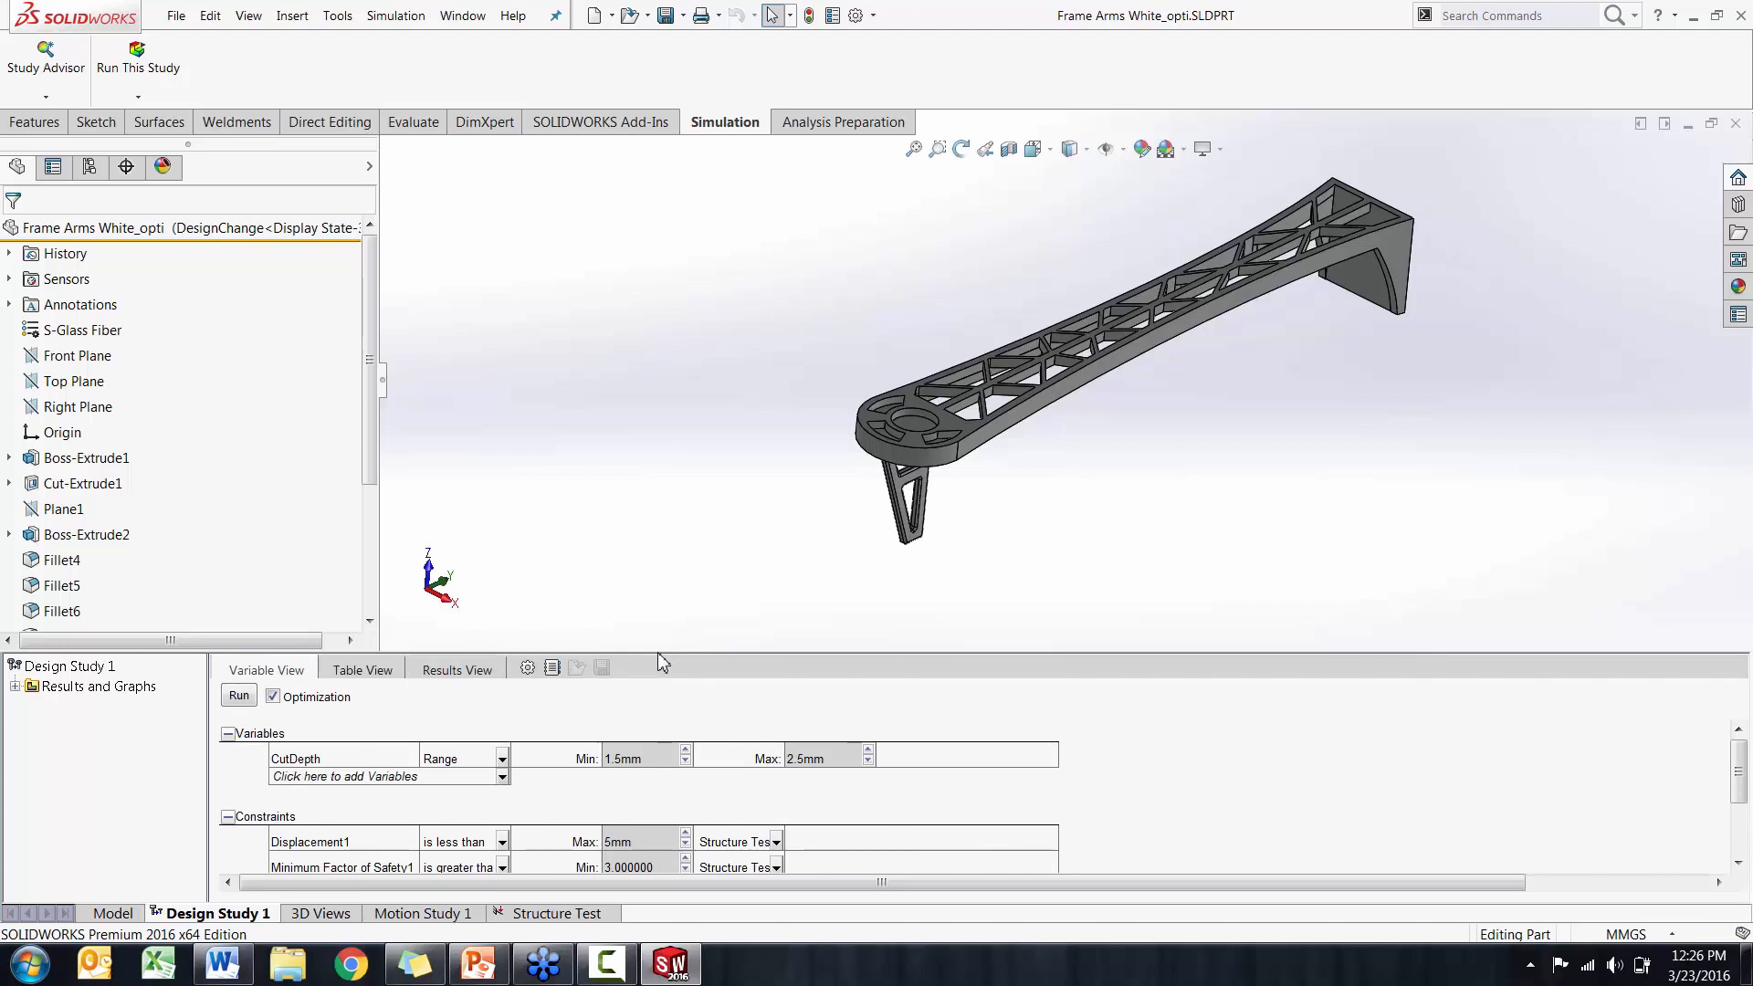
# Review the Structure Test study's fixture and force on the arm and return to Design Study 1
pyautogui.click(557, 918)
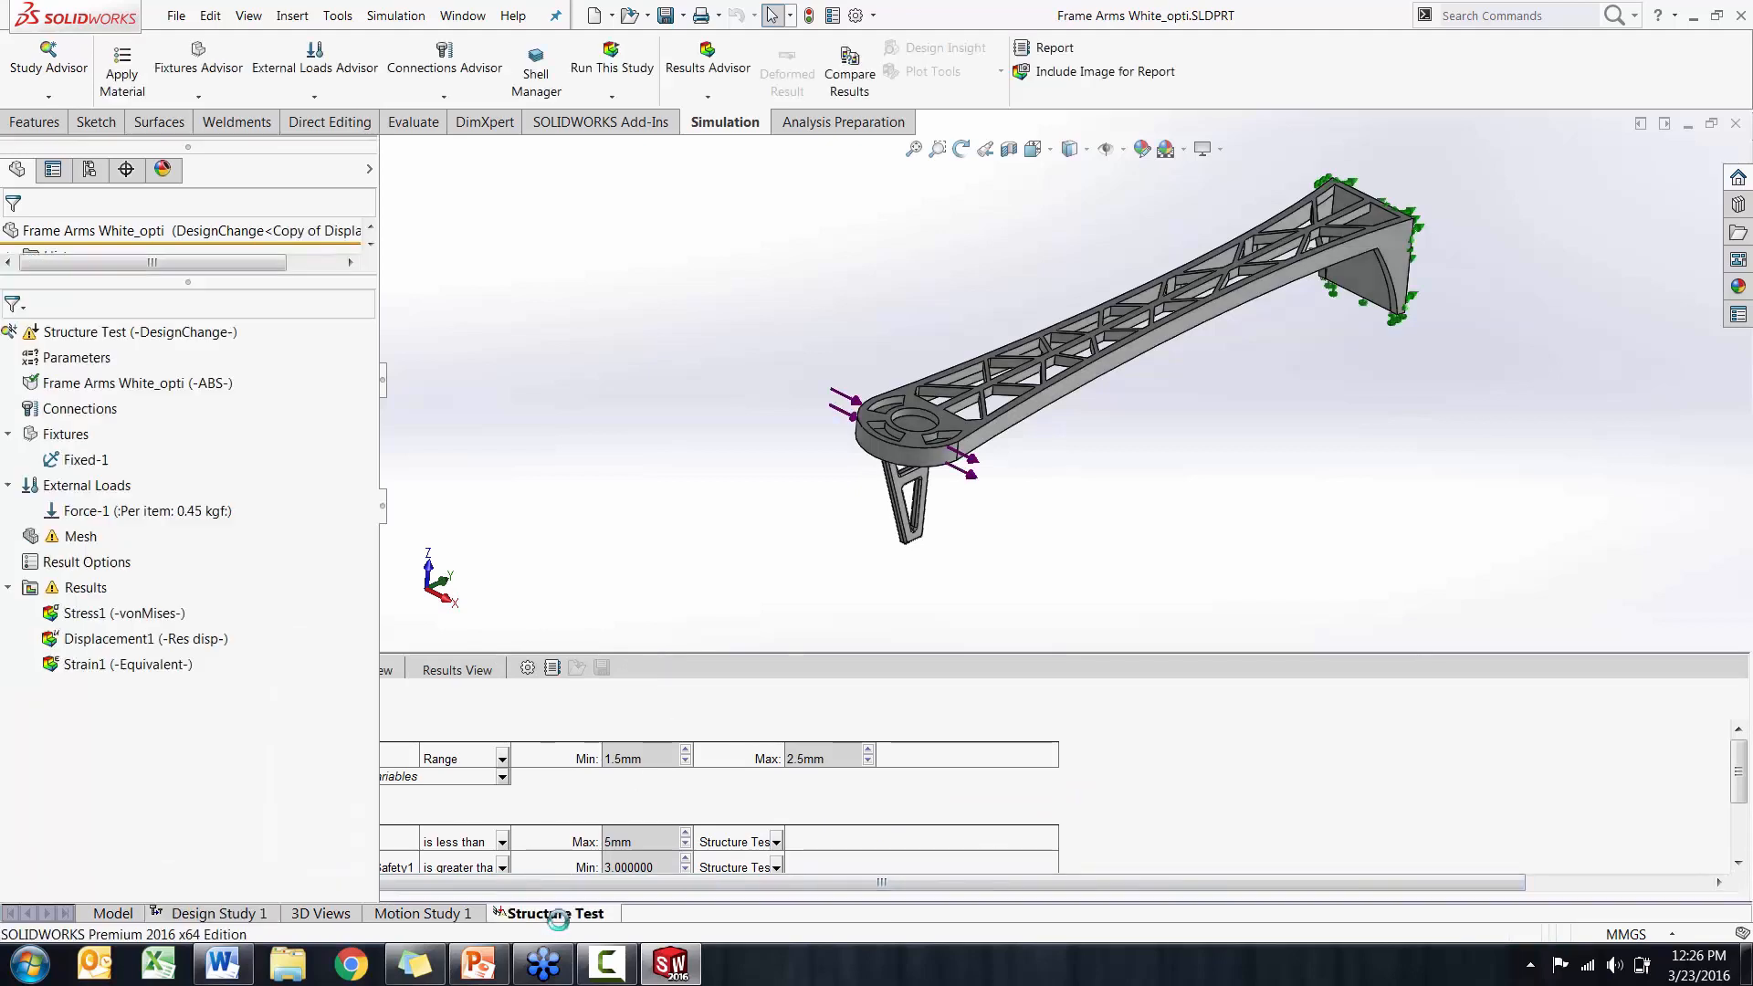
pyautogui.moveTo(827, 627); pyautogui.dragTo(825, 627, button='middle')
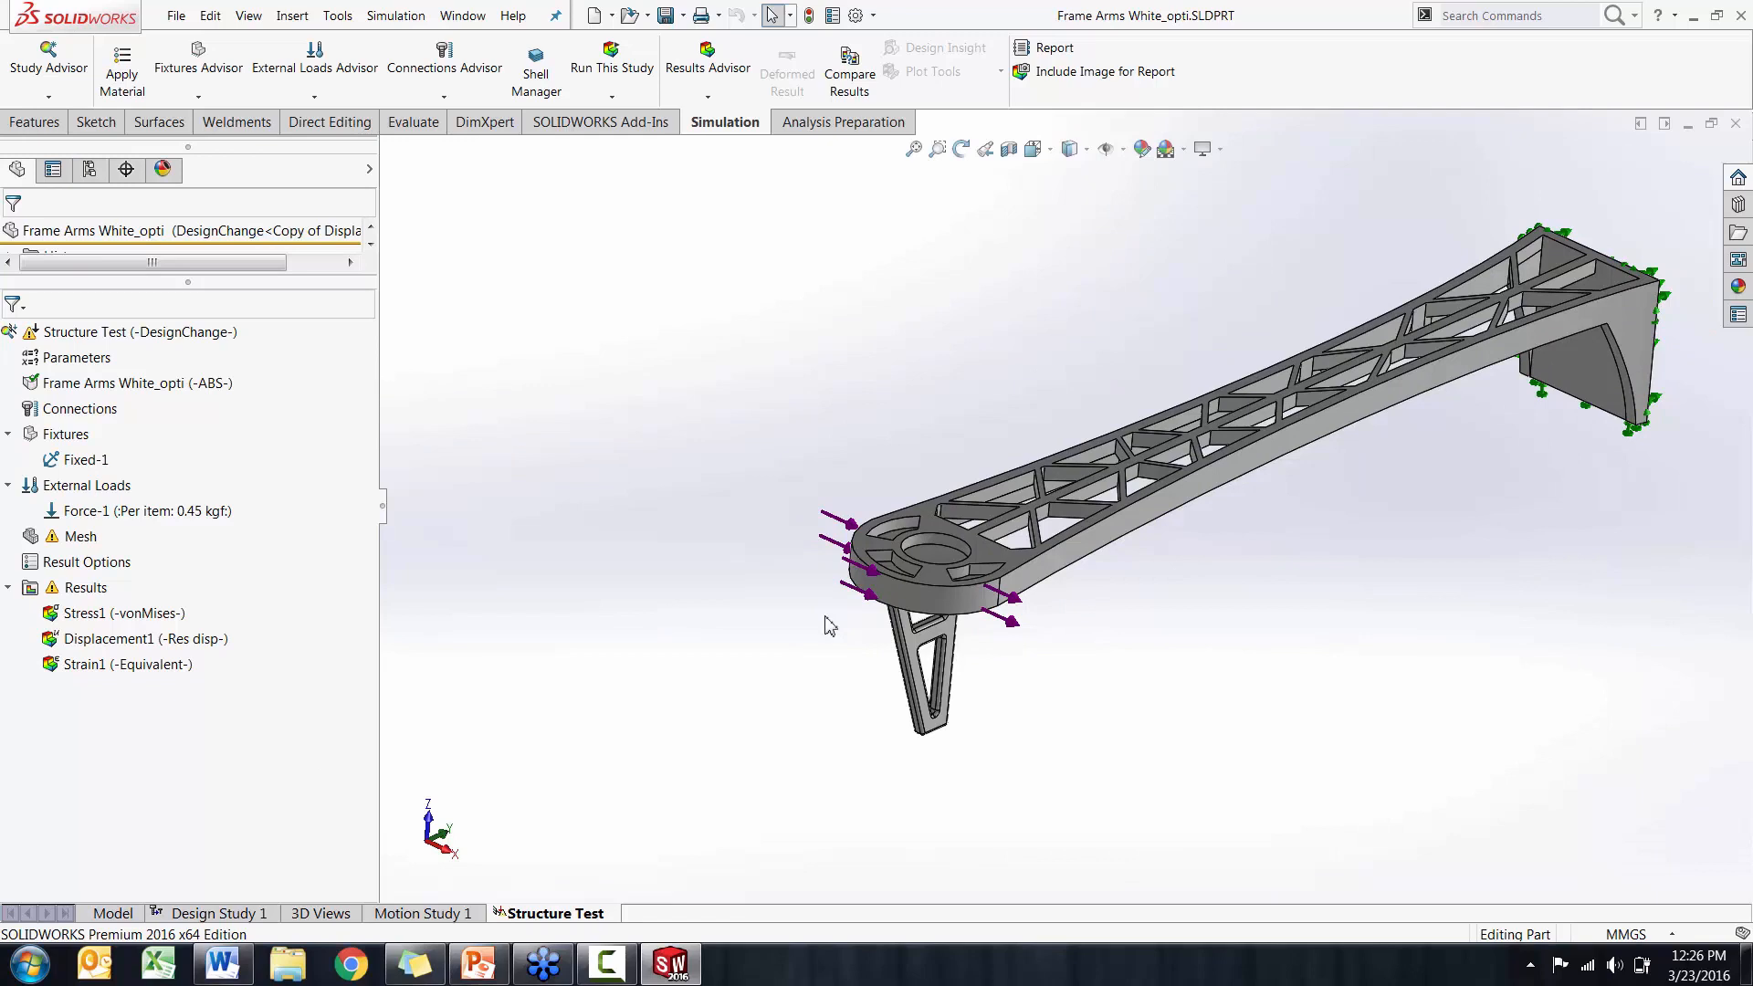
pyautogui.click(253, 914)
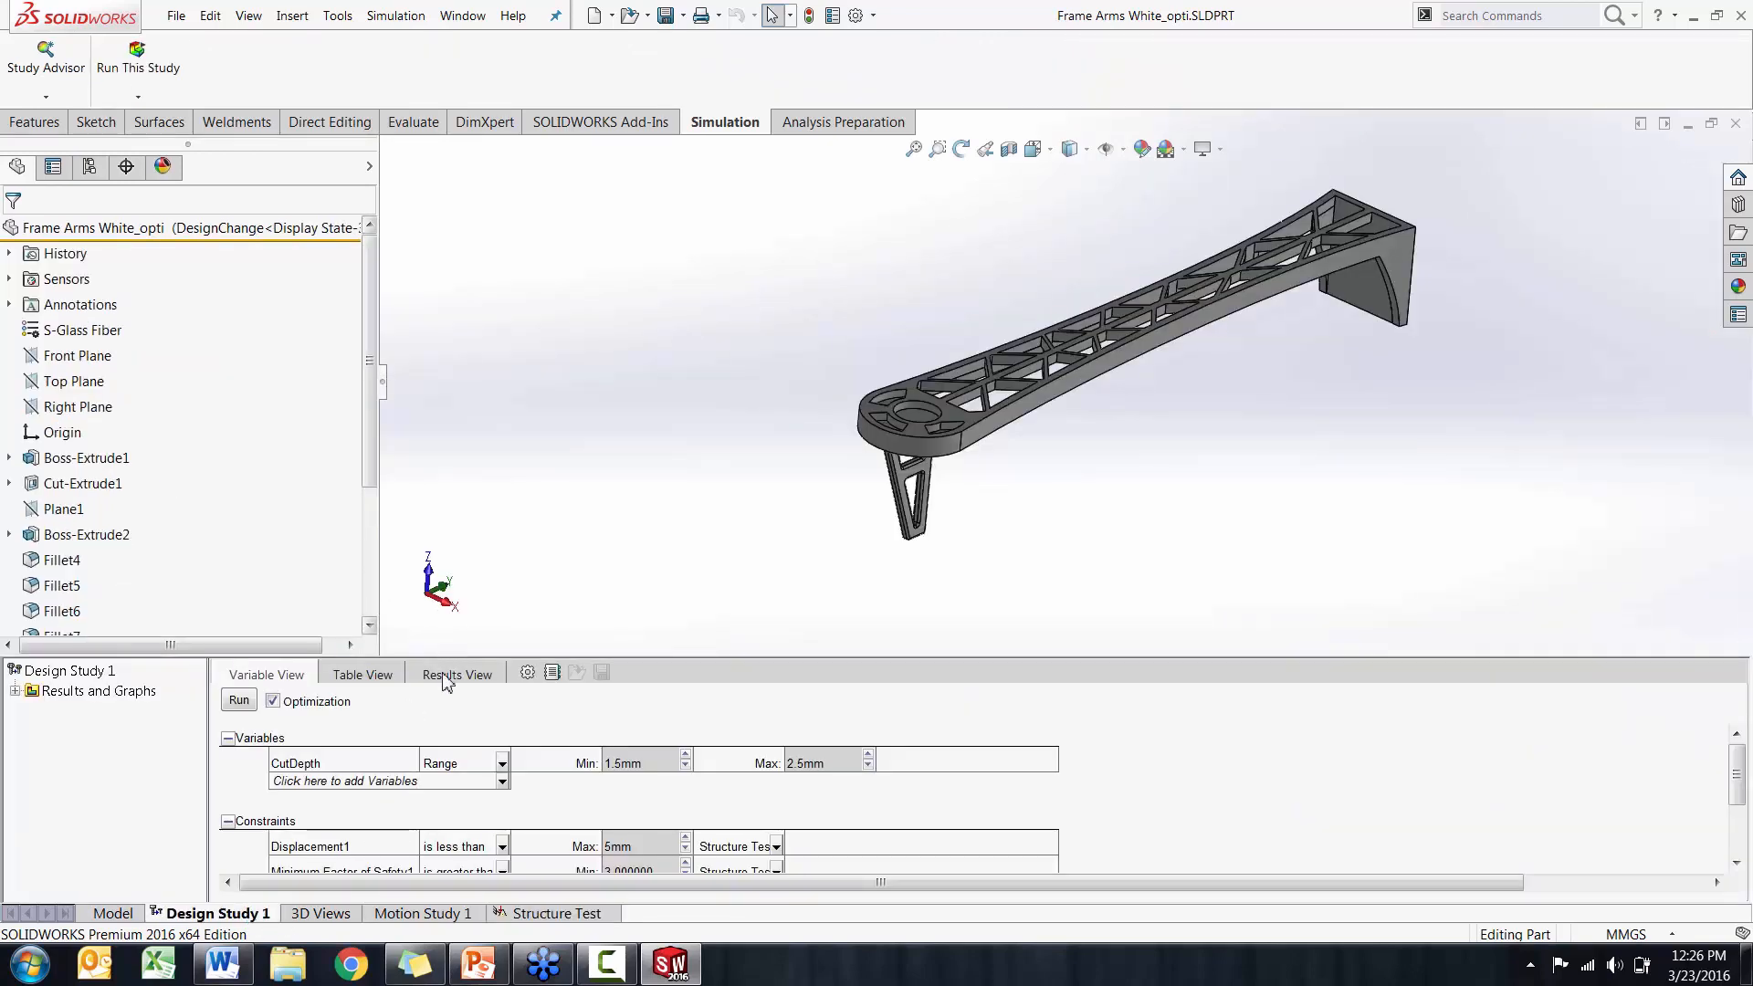
# Open the Design Study 1 results, apply Iteration 1 and Iteration 2 to the arm, and examine the cut geometry from below
pyautogui.click(447, 678)
pyautogui.click(911, 737)
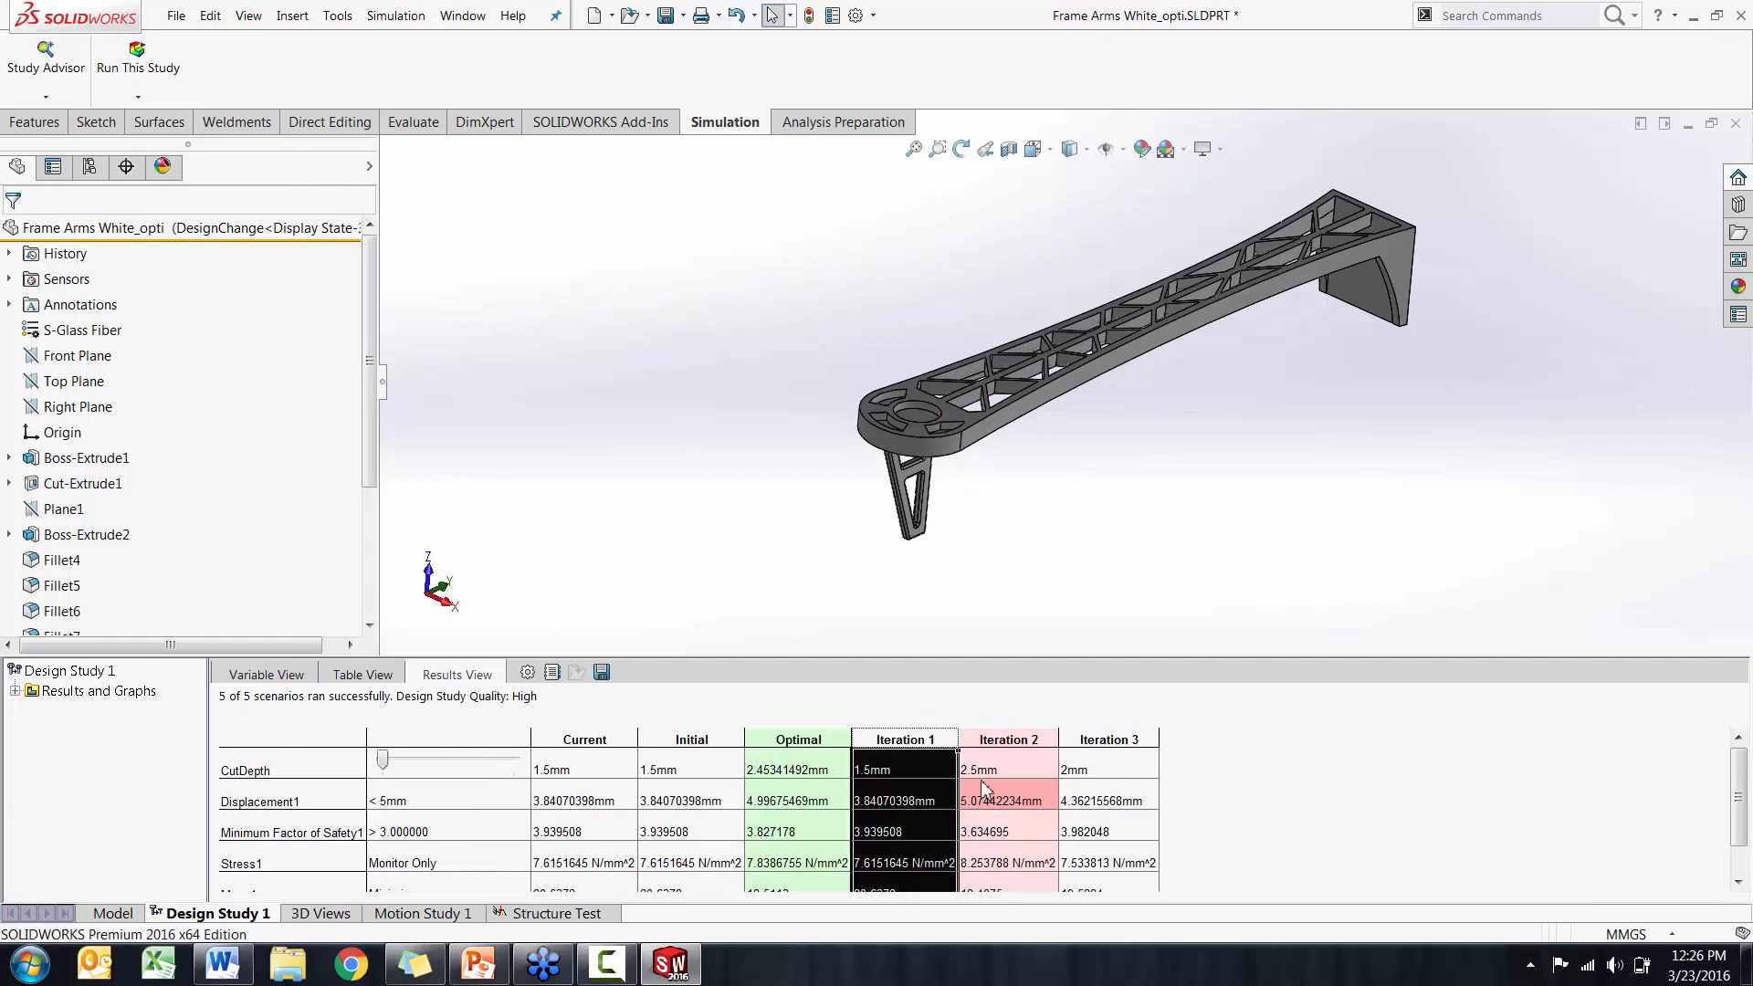
pyautogui.click(1045, 740)
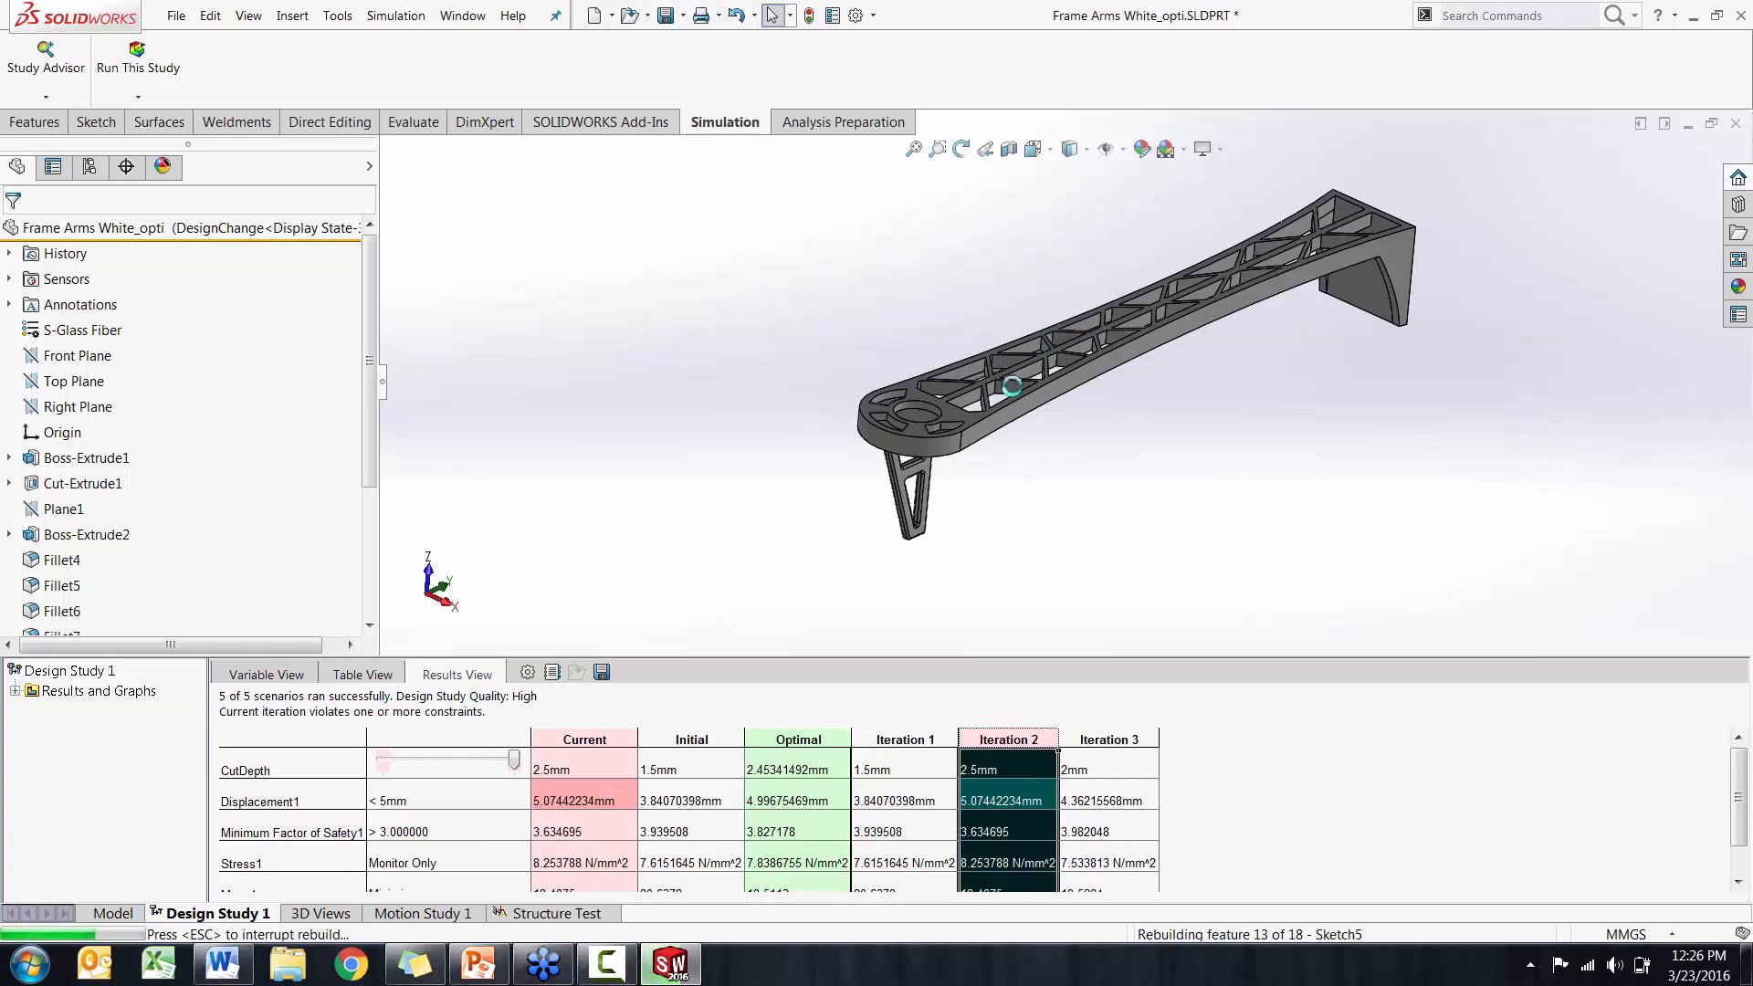
pyautogui.moveTo(1031, 474); pyautogui.dragTo(944, 272, button='middle')
# Display the design study's Displacement1 plot and compare it for Iteration 2, Iteration 3 and the Optimal design
pyautogui.click(15, 691)
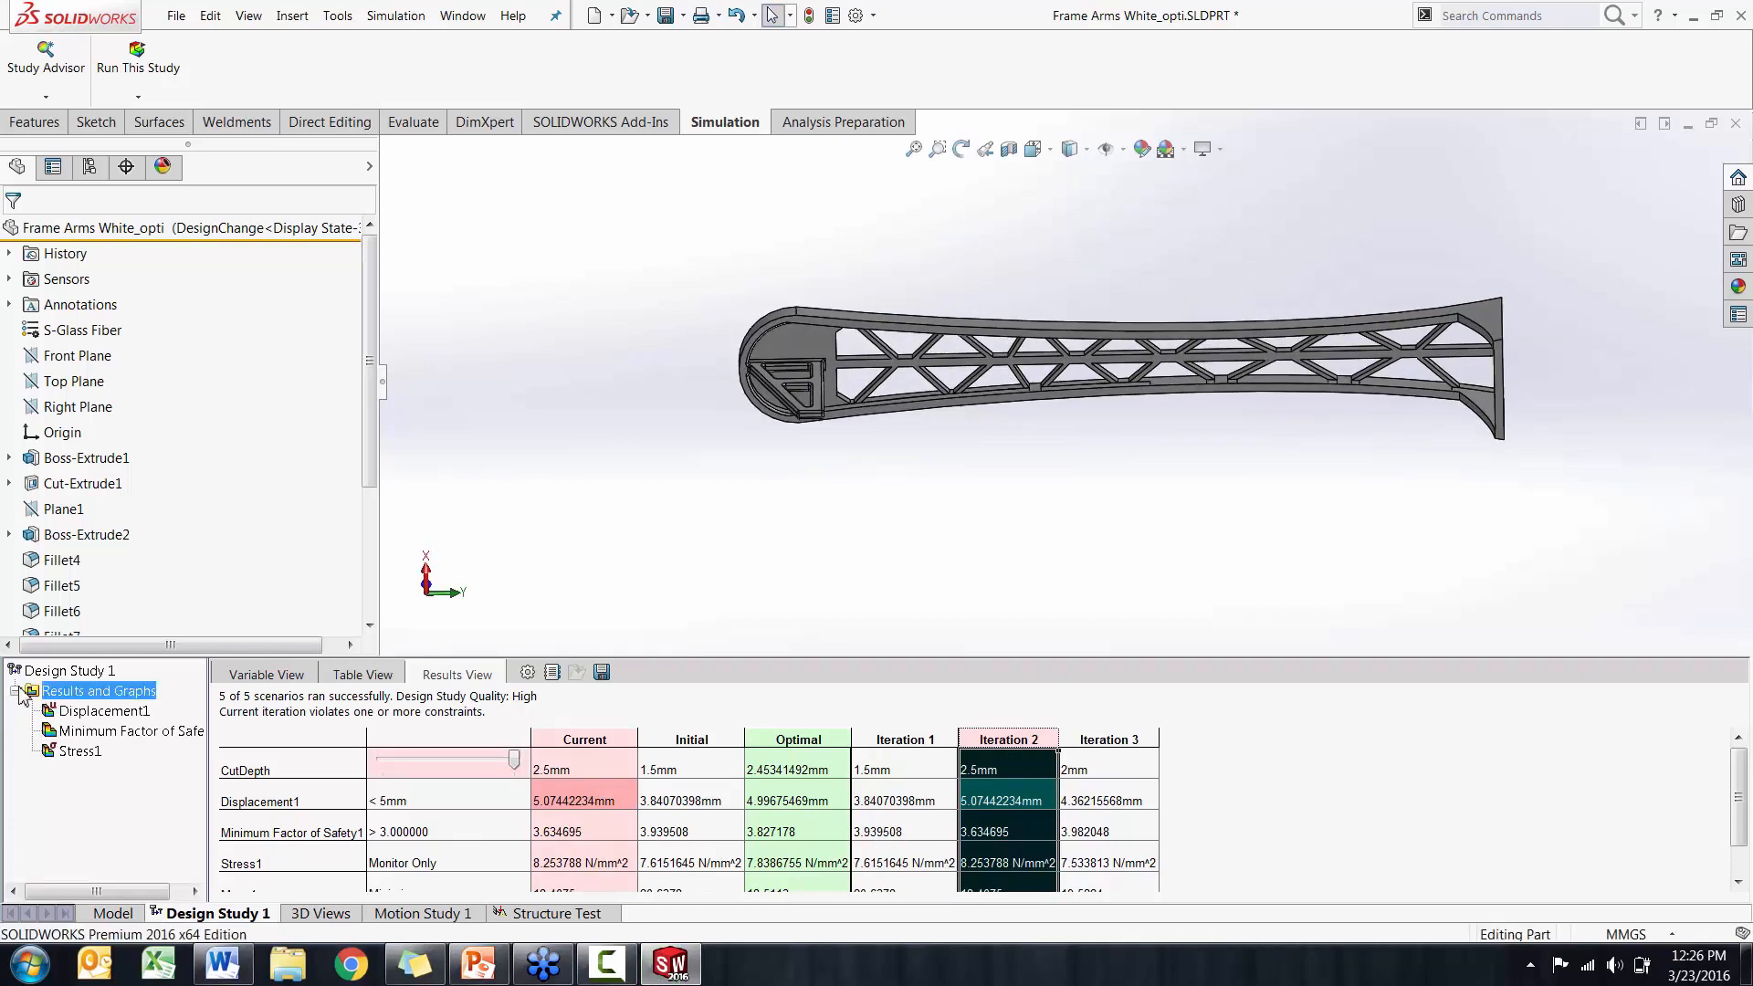
pyautogui.click(84, 712)
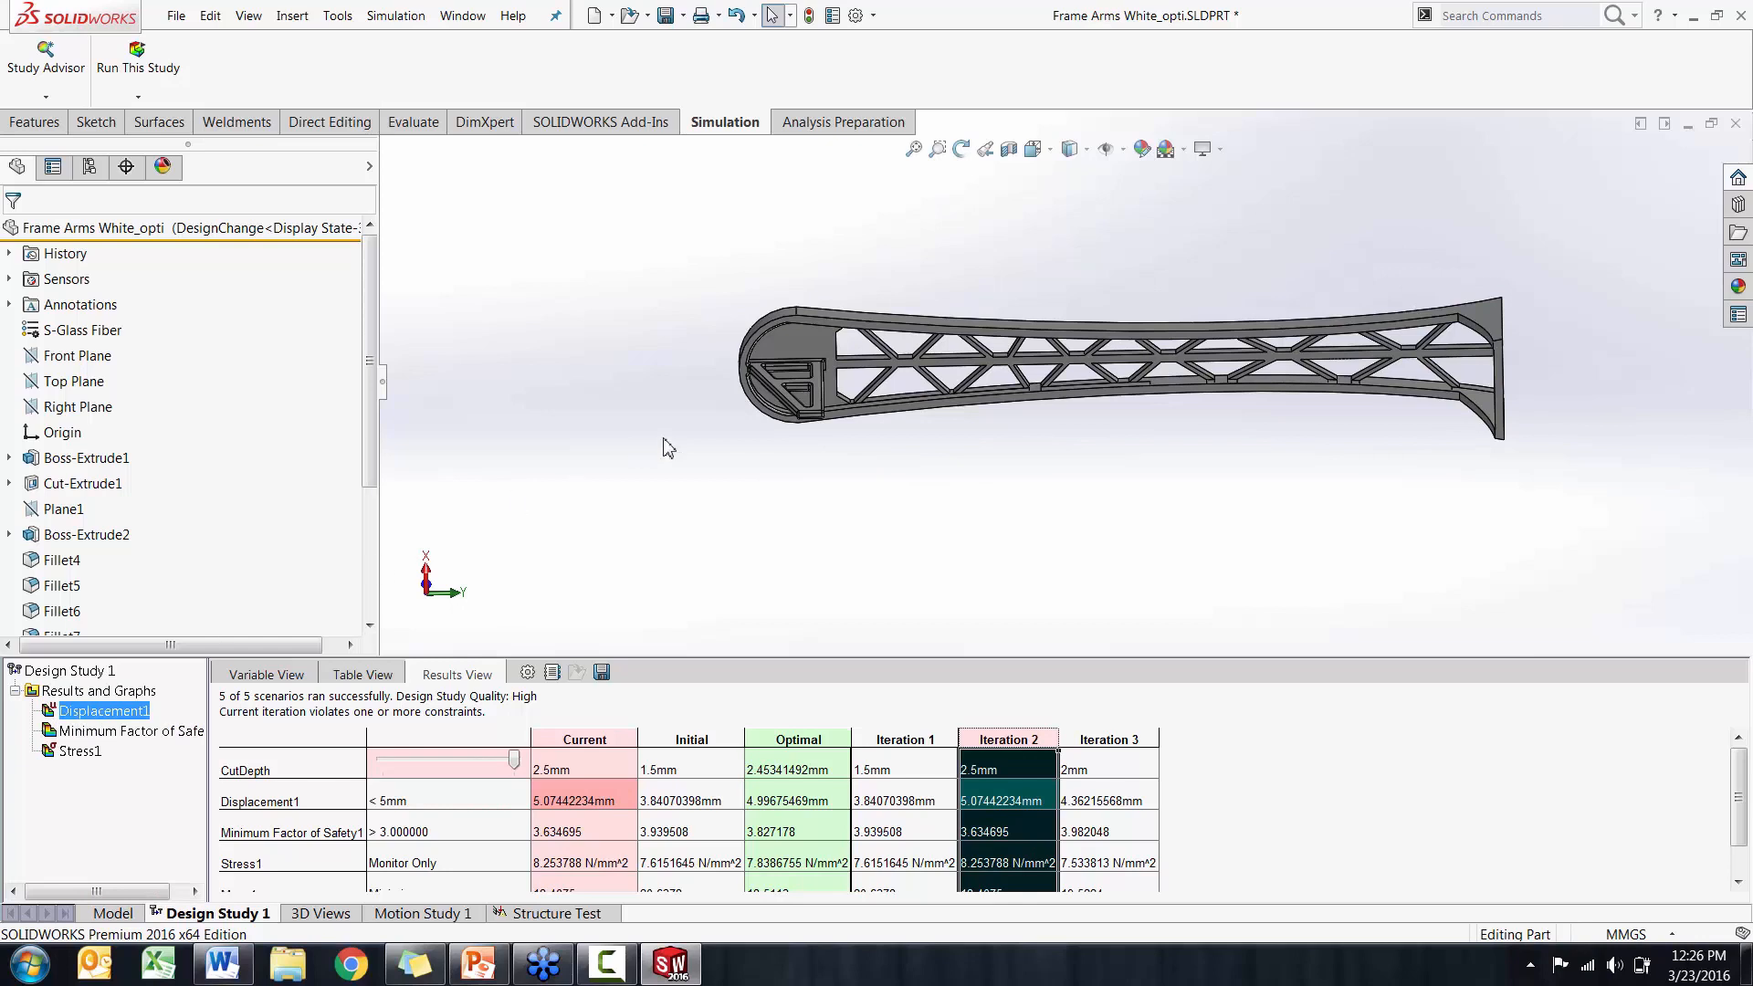
pyautogui.moveTo(717, 465); pyautogui.dragTo(938, 592, button='middle')
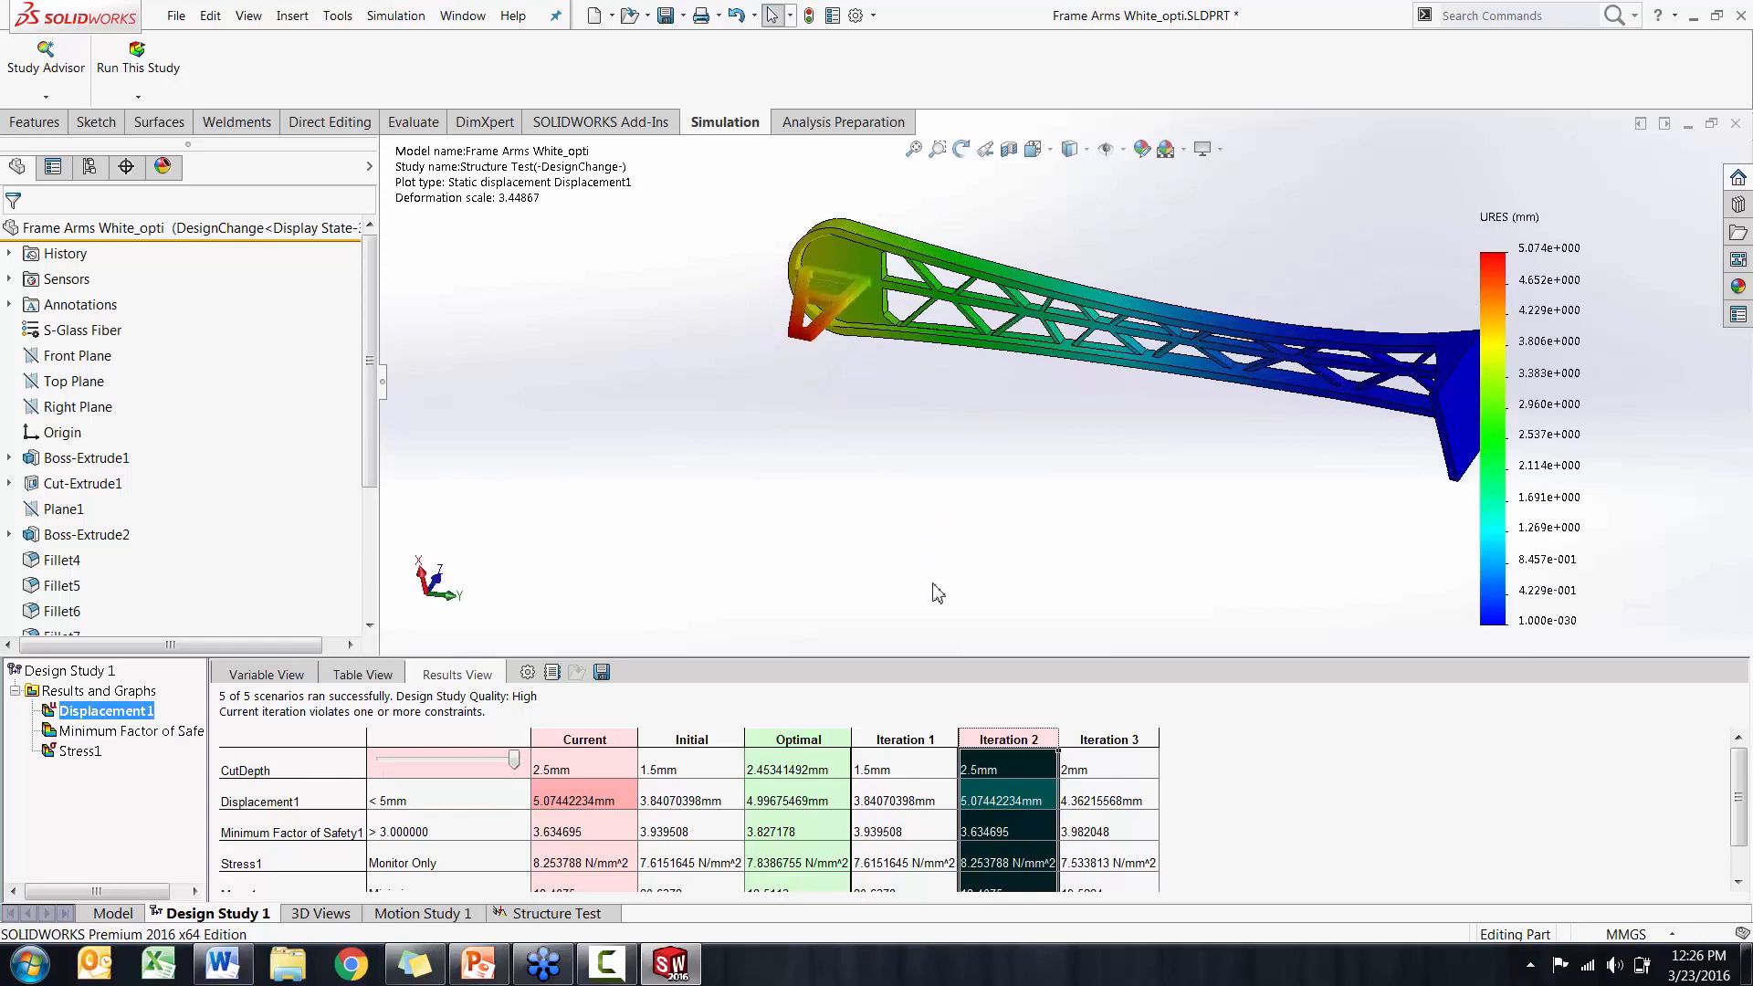
pyautogui.click(1105, 740)
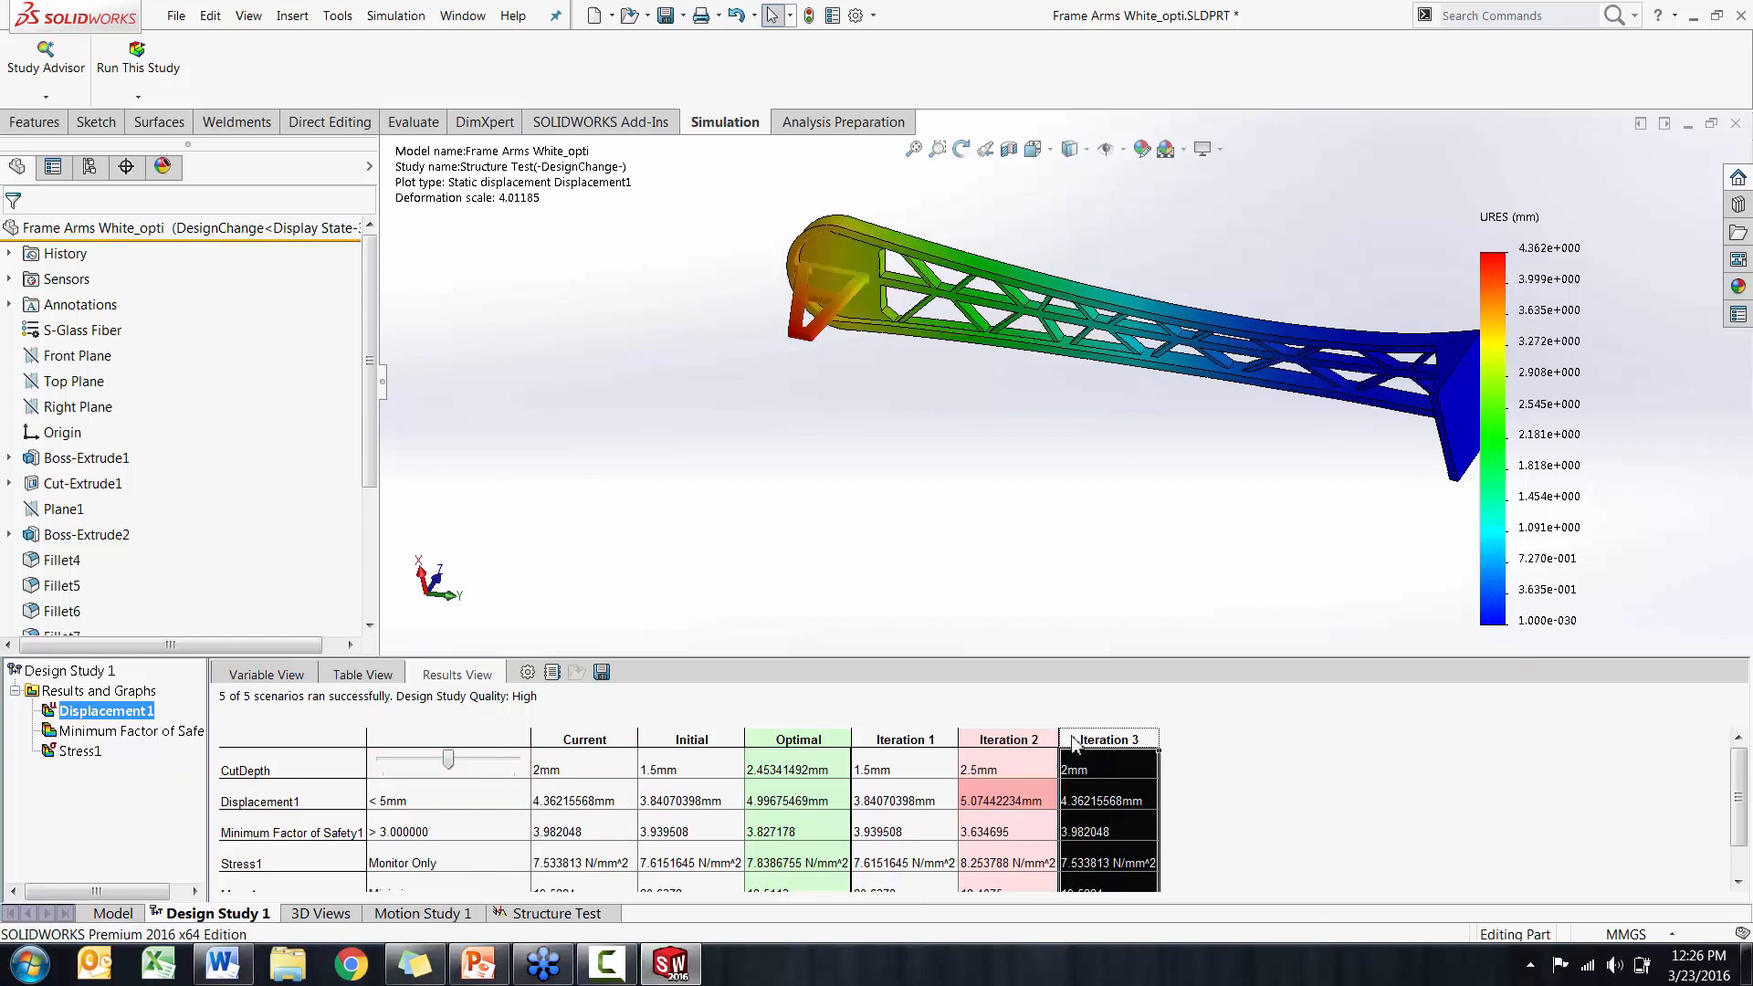
pyautogui.click(824, 742)
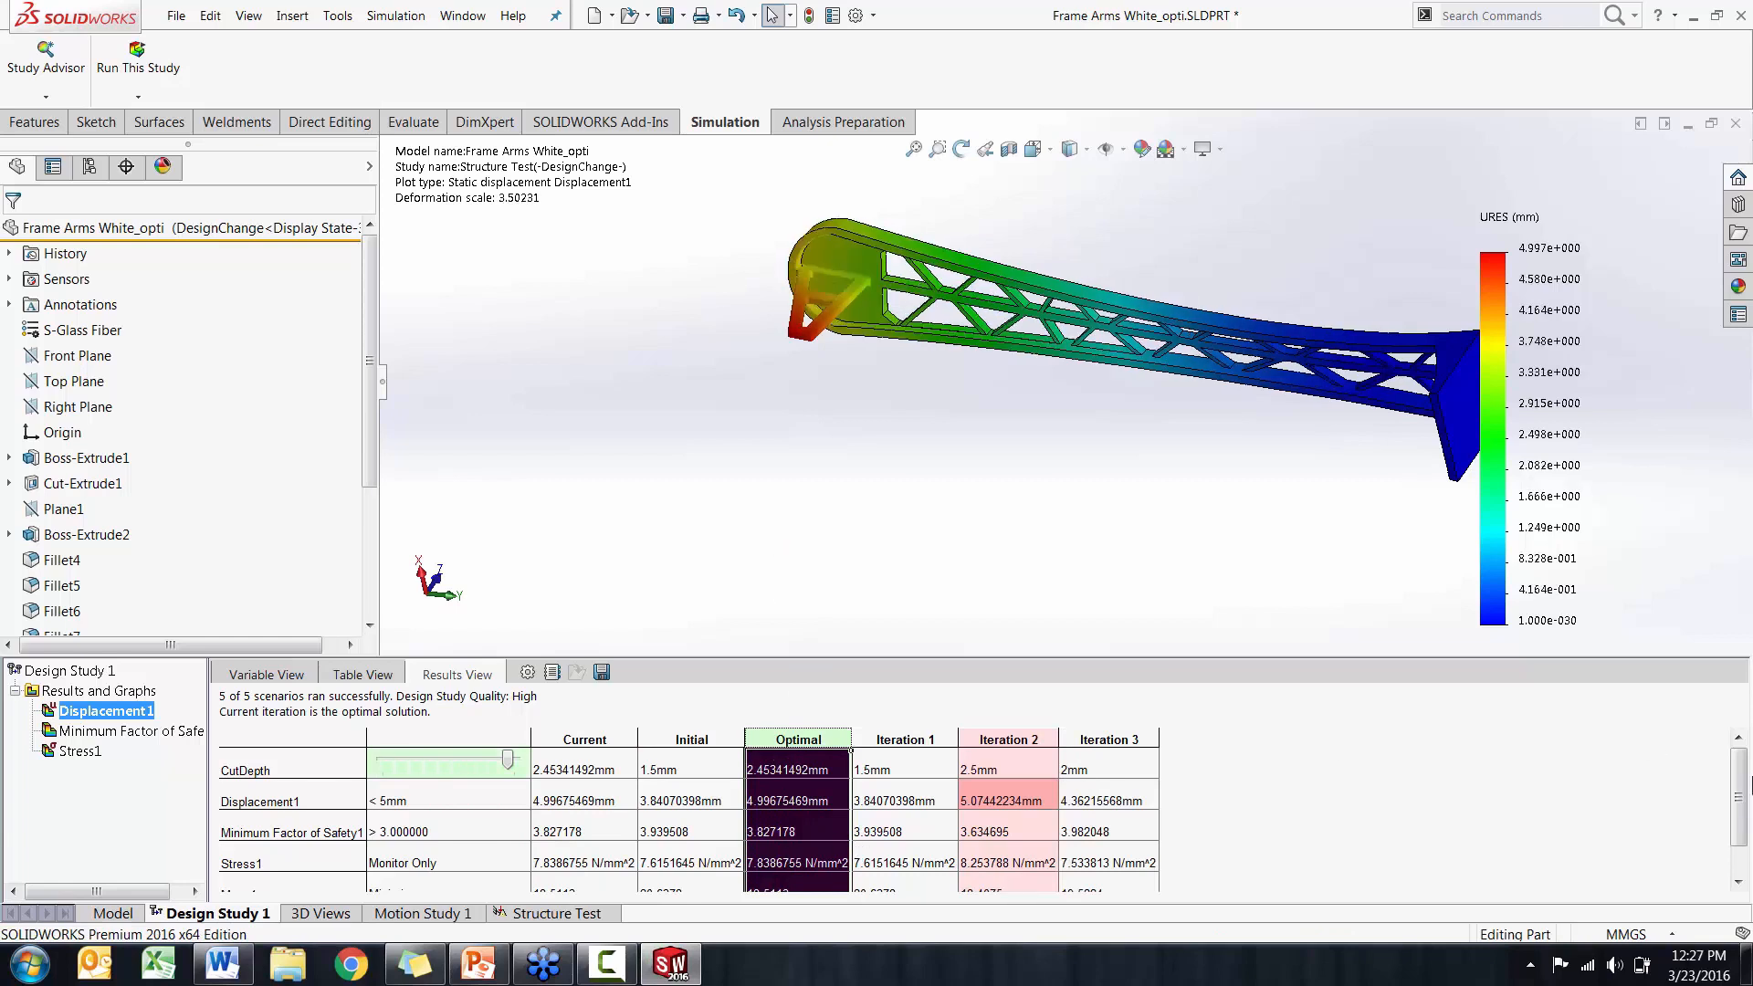
pyautogui.moveTo(1739, 785)
pyautogui.mouseDown()
pyautogui.moveTo(1739, 817)
pyautogui.moveTo(1740, 790)
pyautogui.mouseUp()
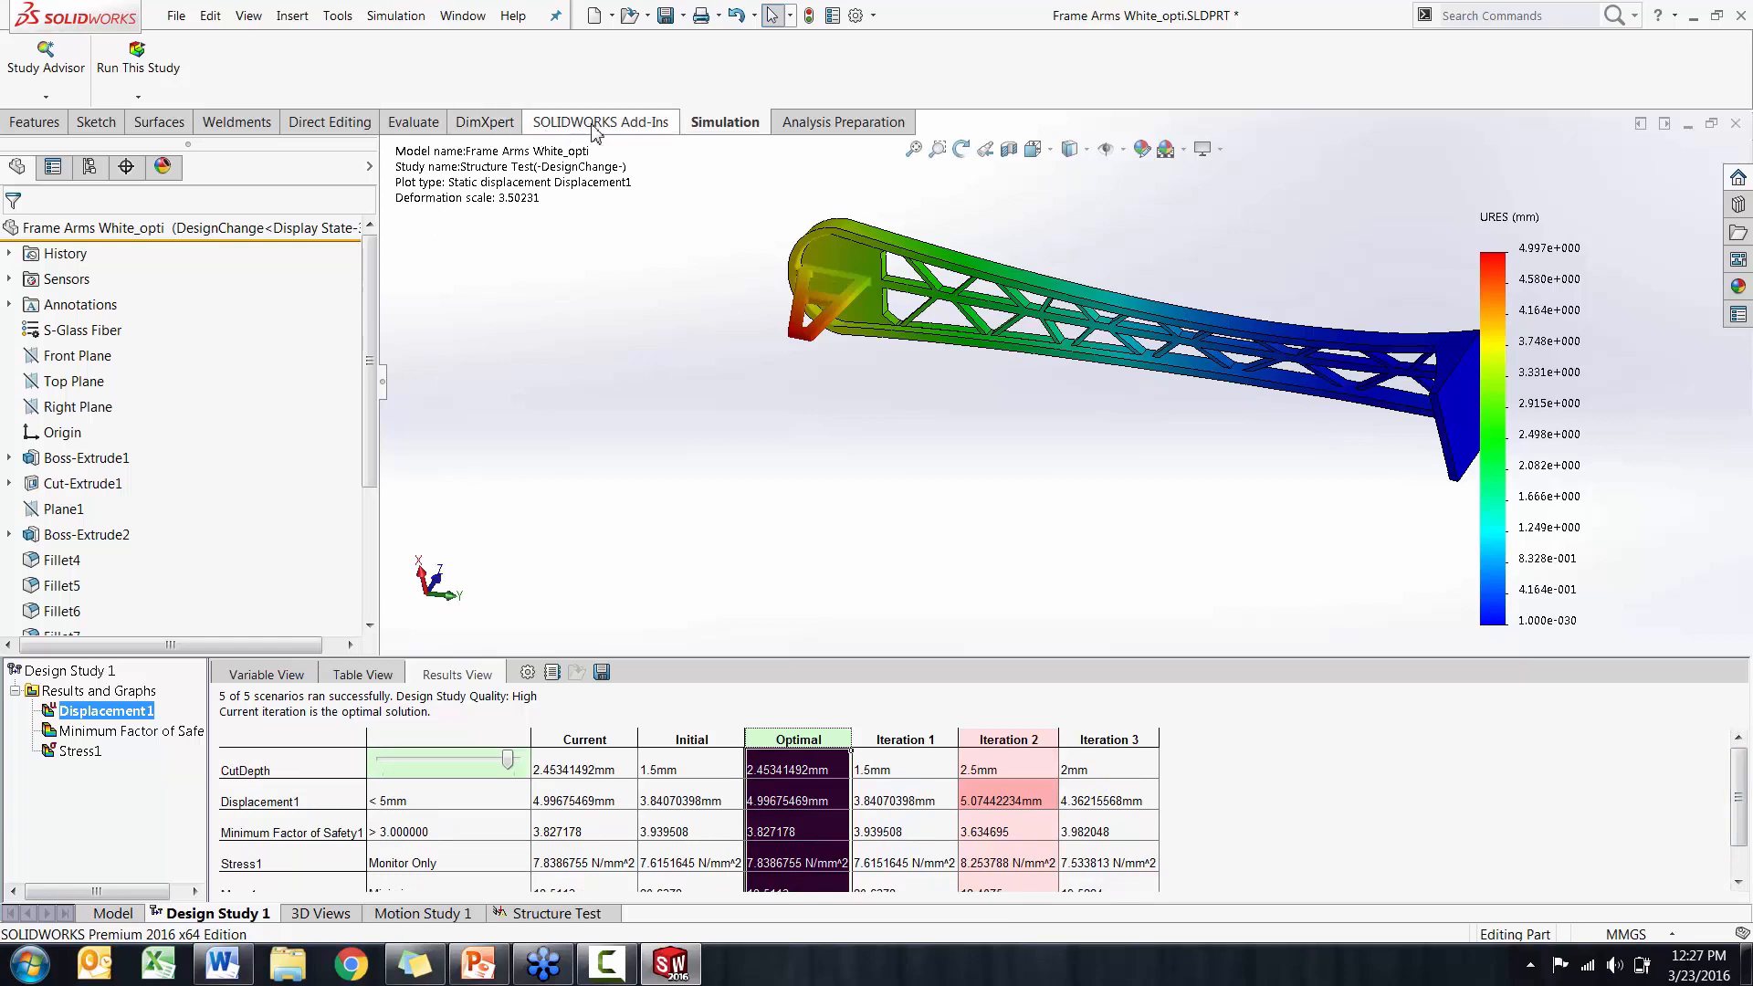
# Turn off the SOLIDWORKS Simulation add-in and save the Simulation data
pyautogui.click(638, 126)
pyautogui.click(439, 69)
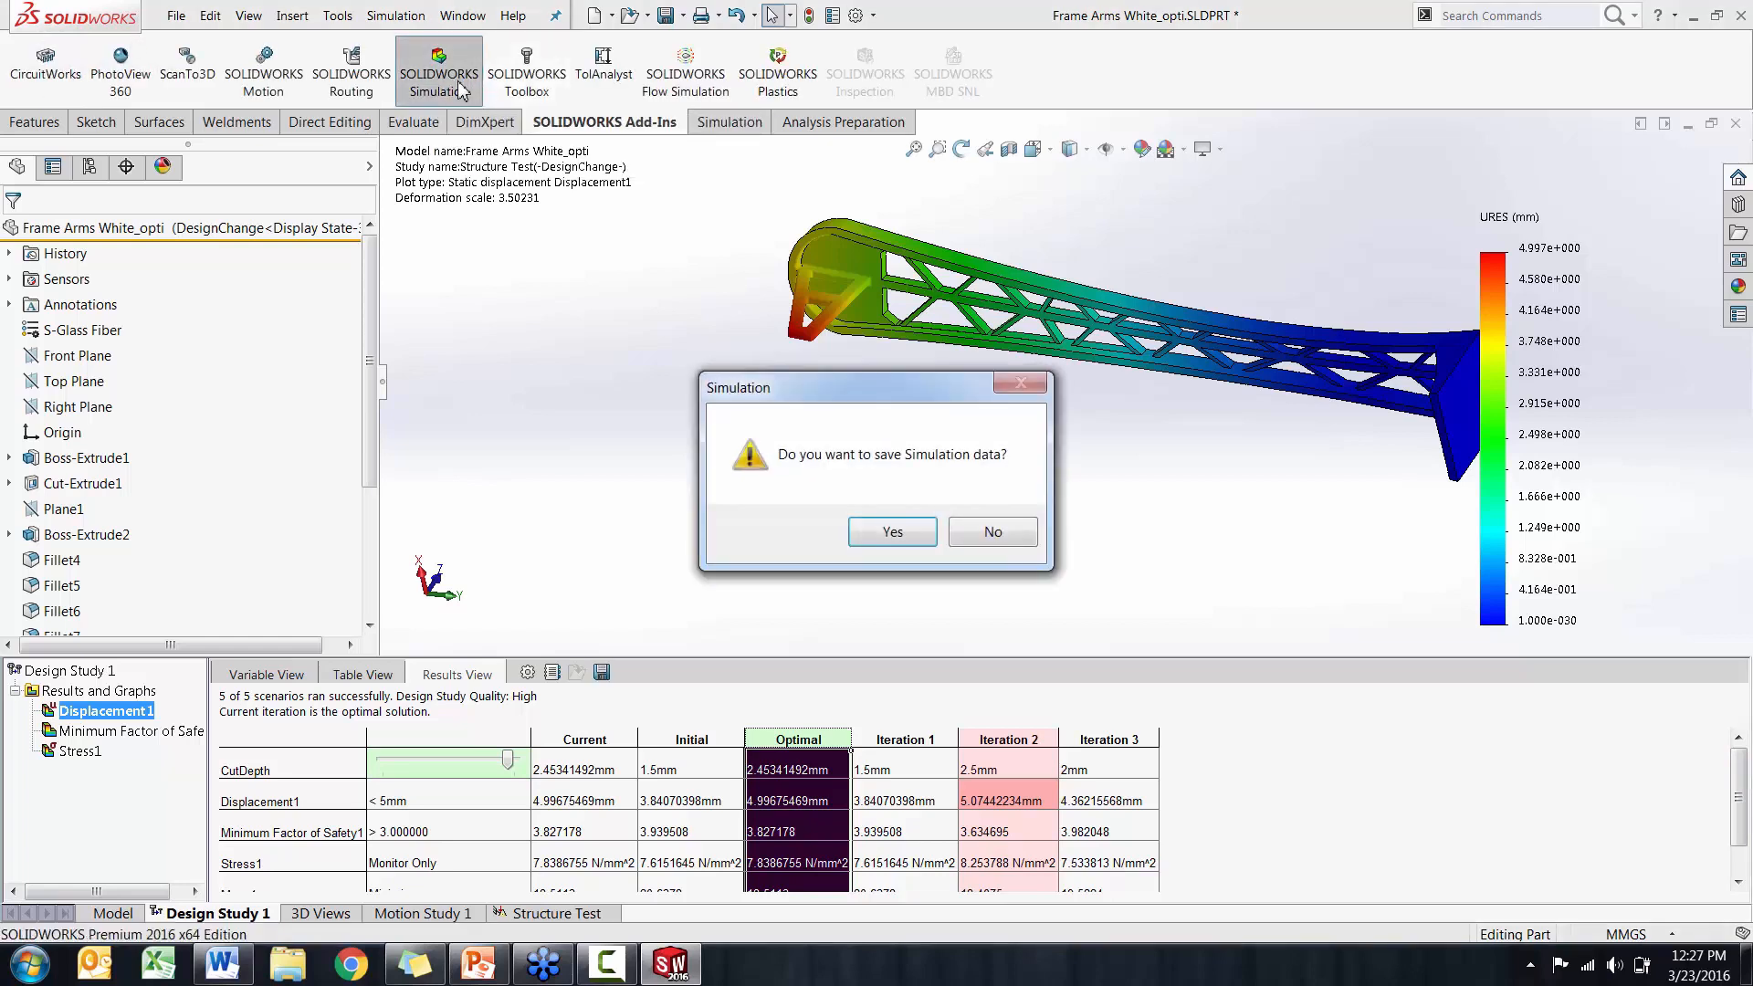
pyautogui.click(864, 534)
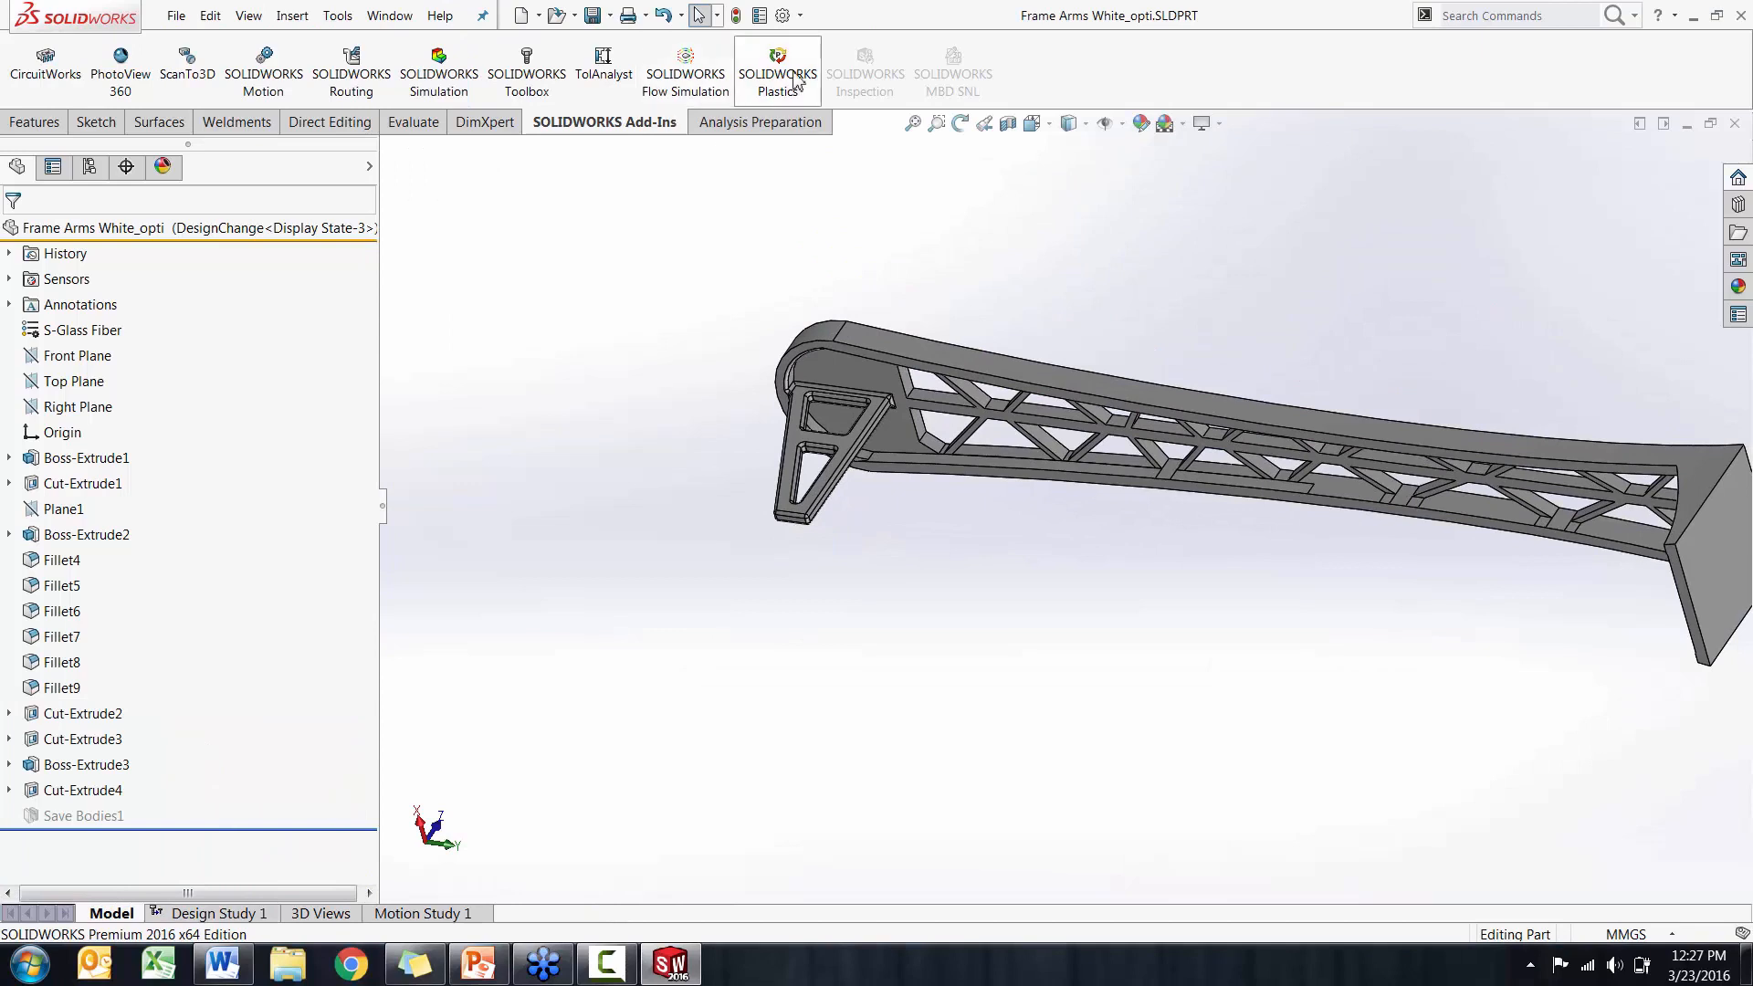
# Turn on the SOLIDWORKS Plastics add-in and display its study tree and command set
pyautogui.click(795, 80)
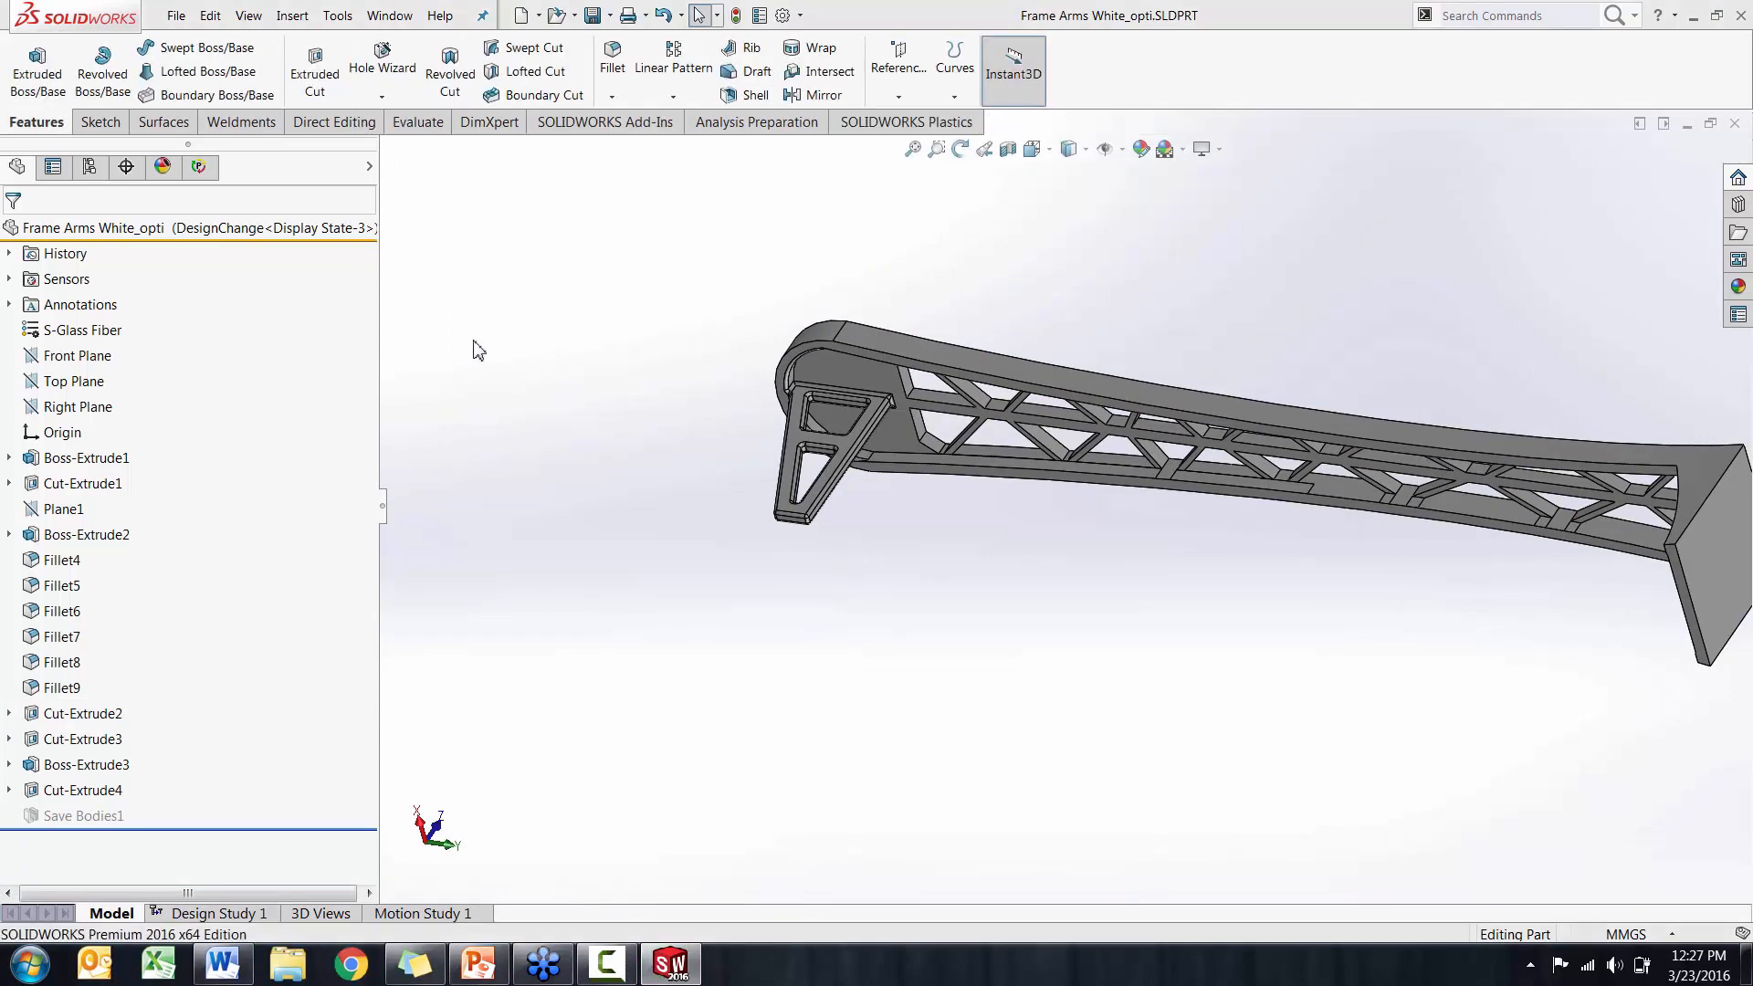
pyautogui.click(198, 166)
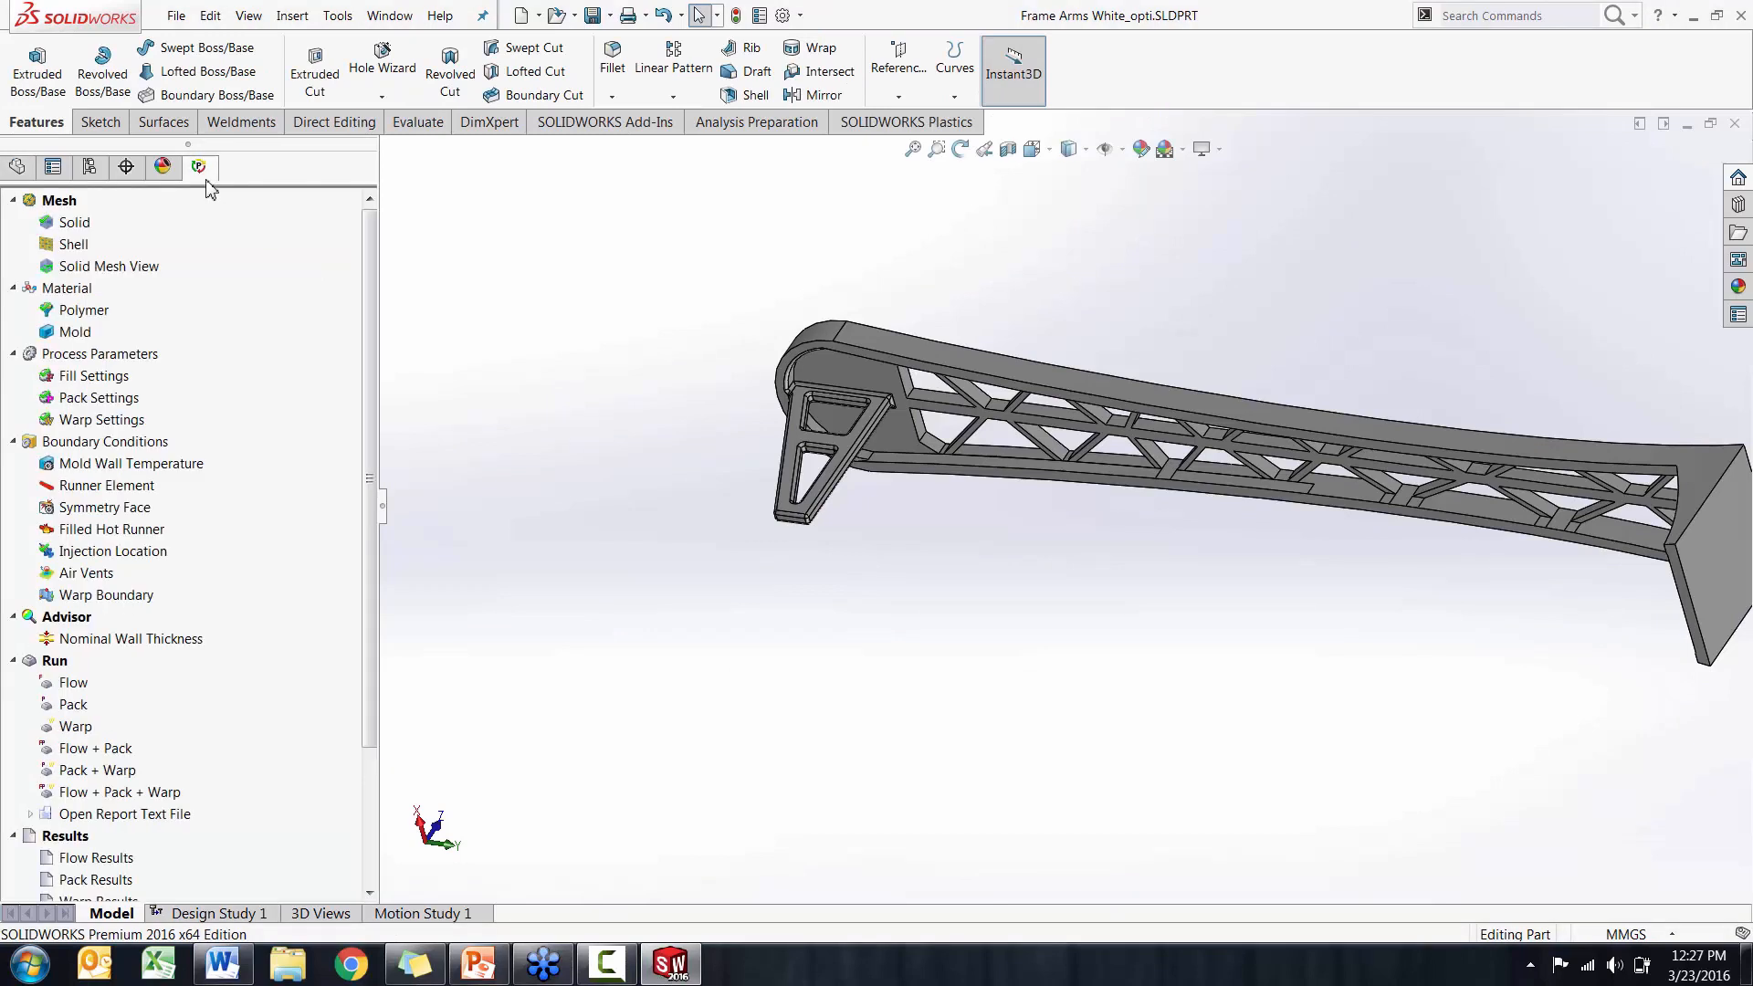
pyautogui.click(868, 125)
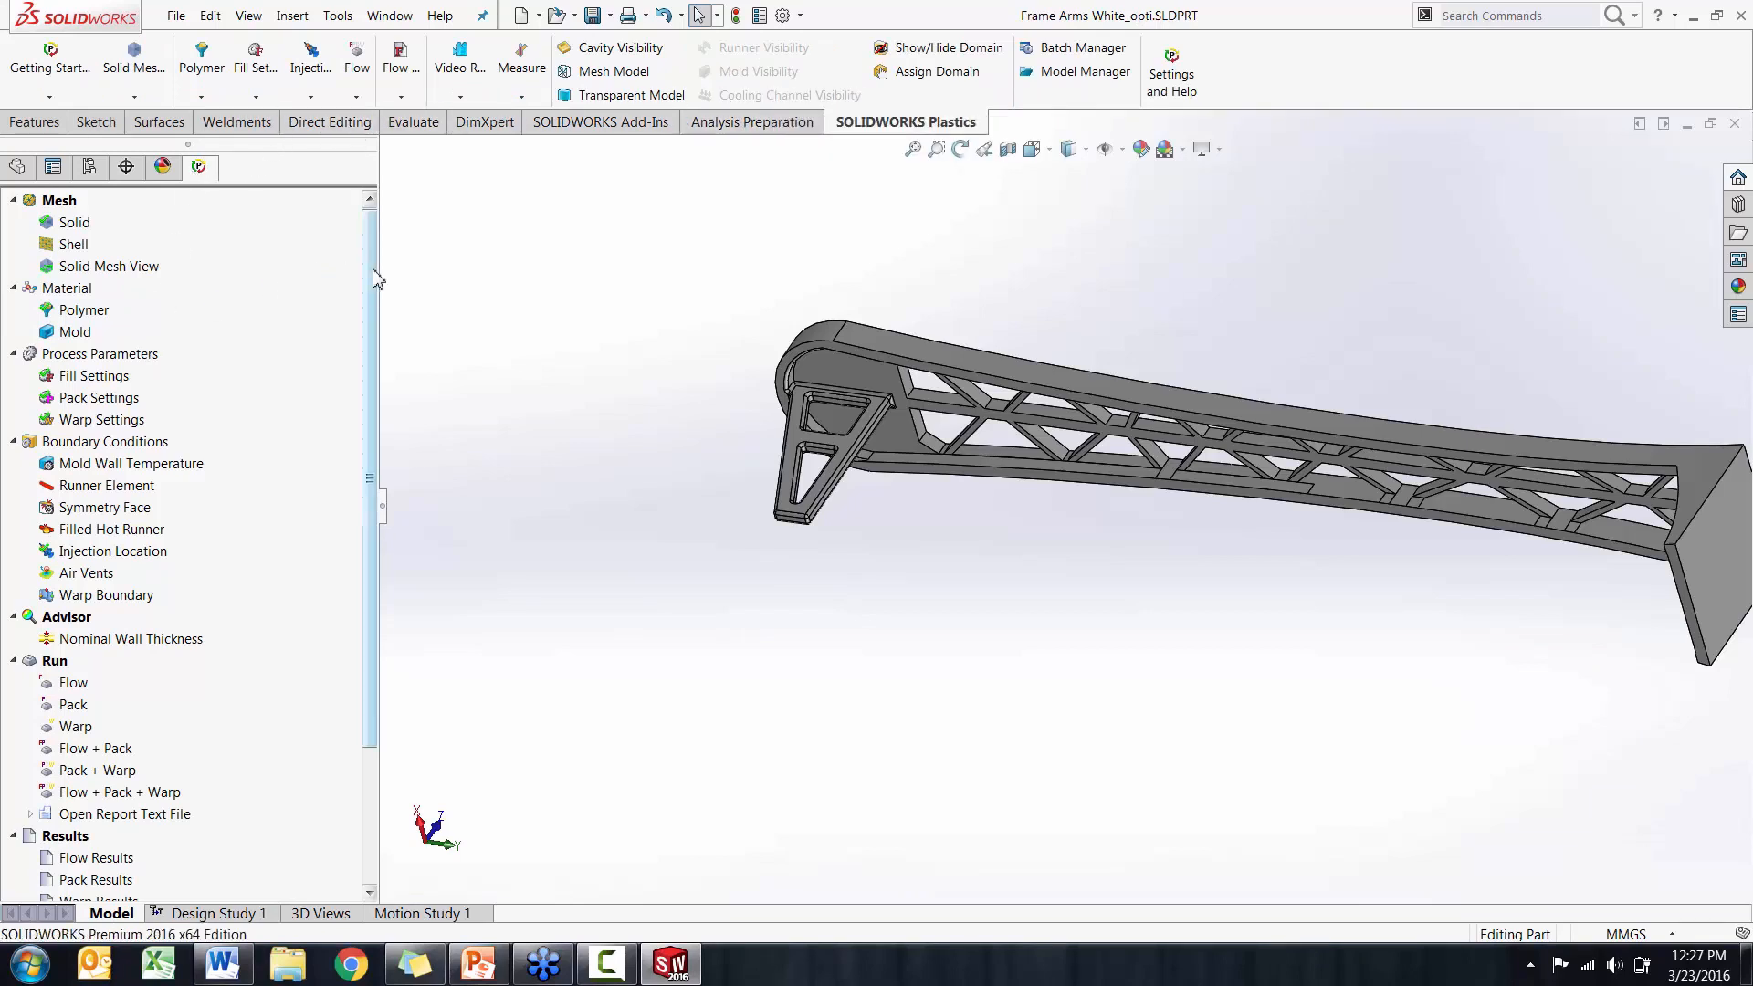
# Narrow the Plastics study tree and go through its Solid mesh, Polymer and Fill Settings entries
pyautogui.moveTo(380, 270); pyautogui.dragTo(284, 270)
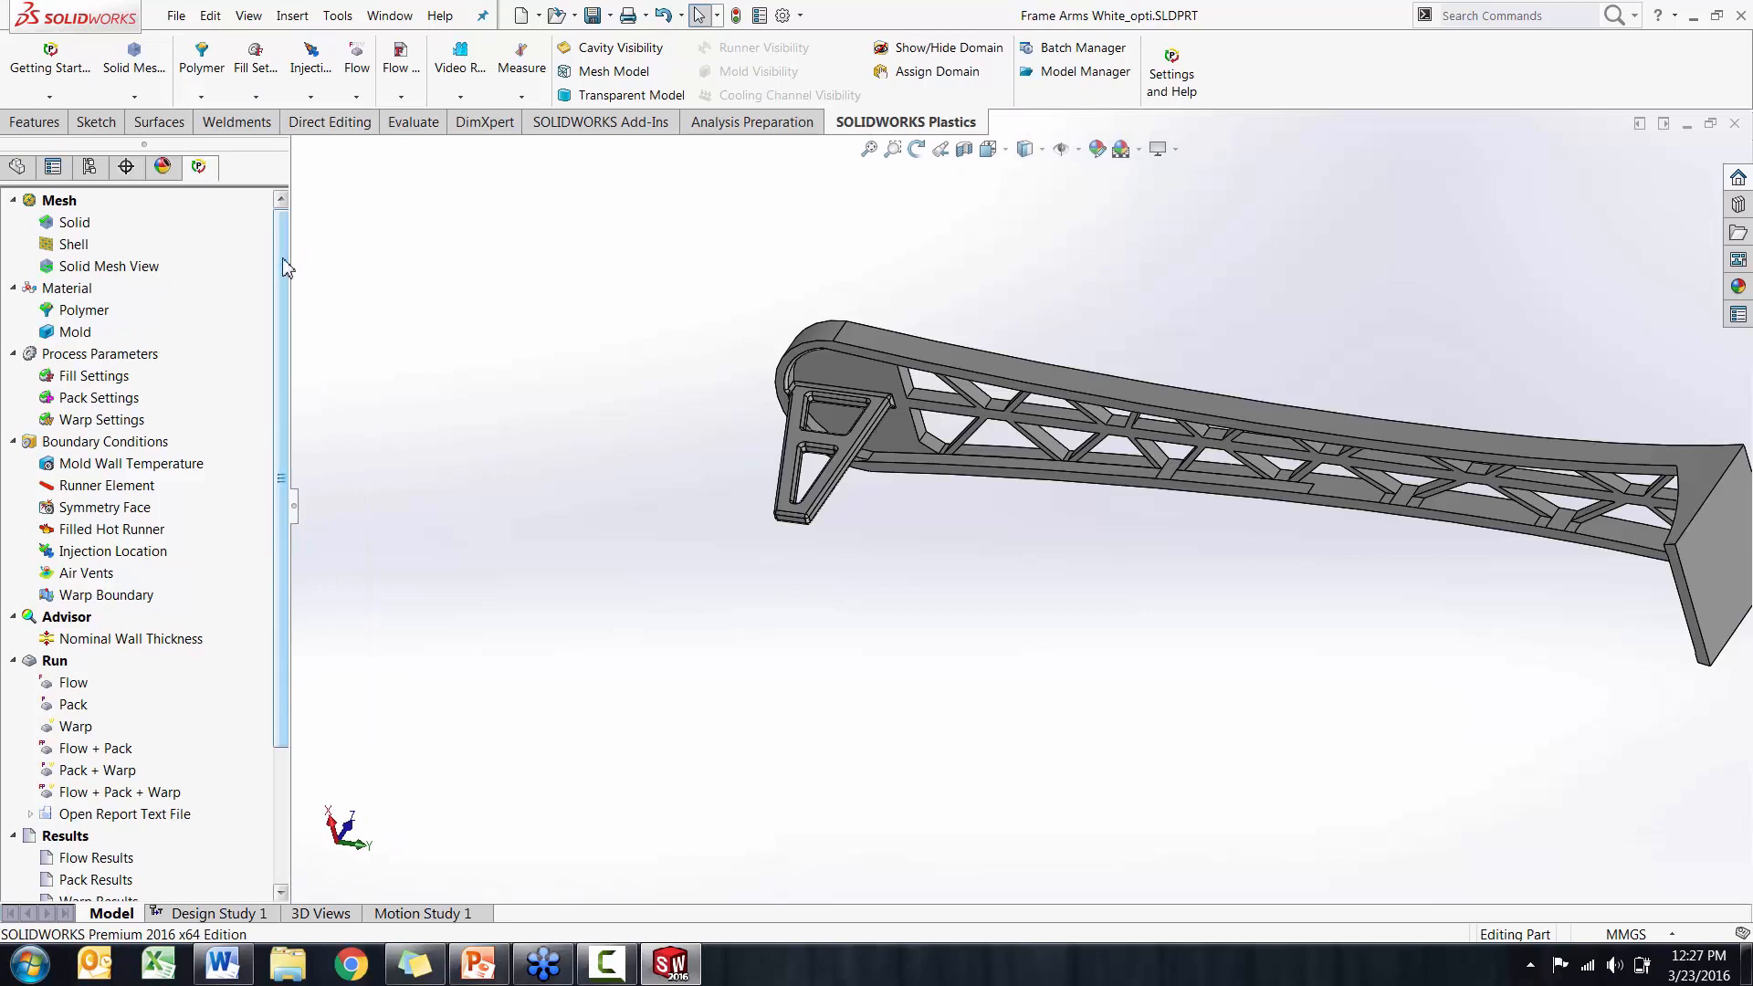
pyautogui.click(76, 226)
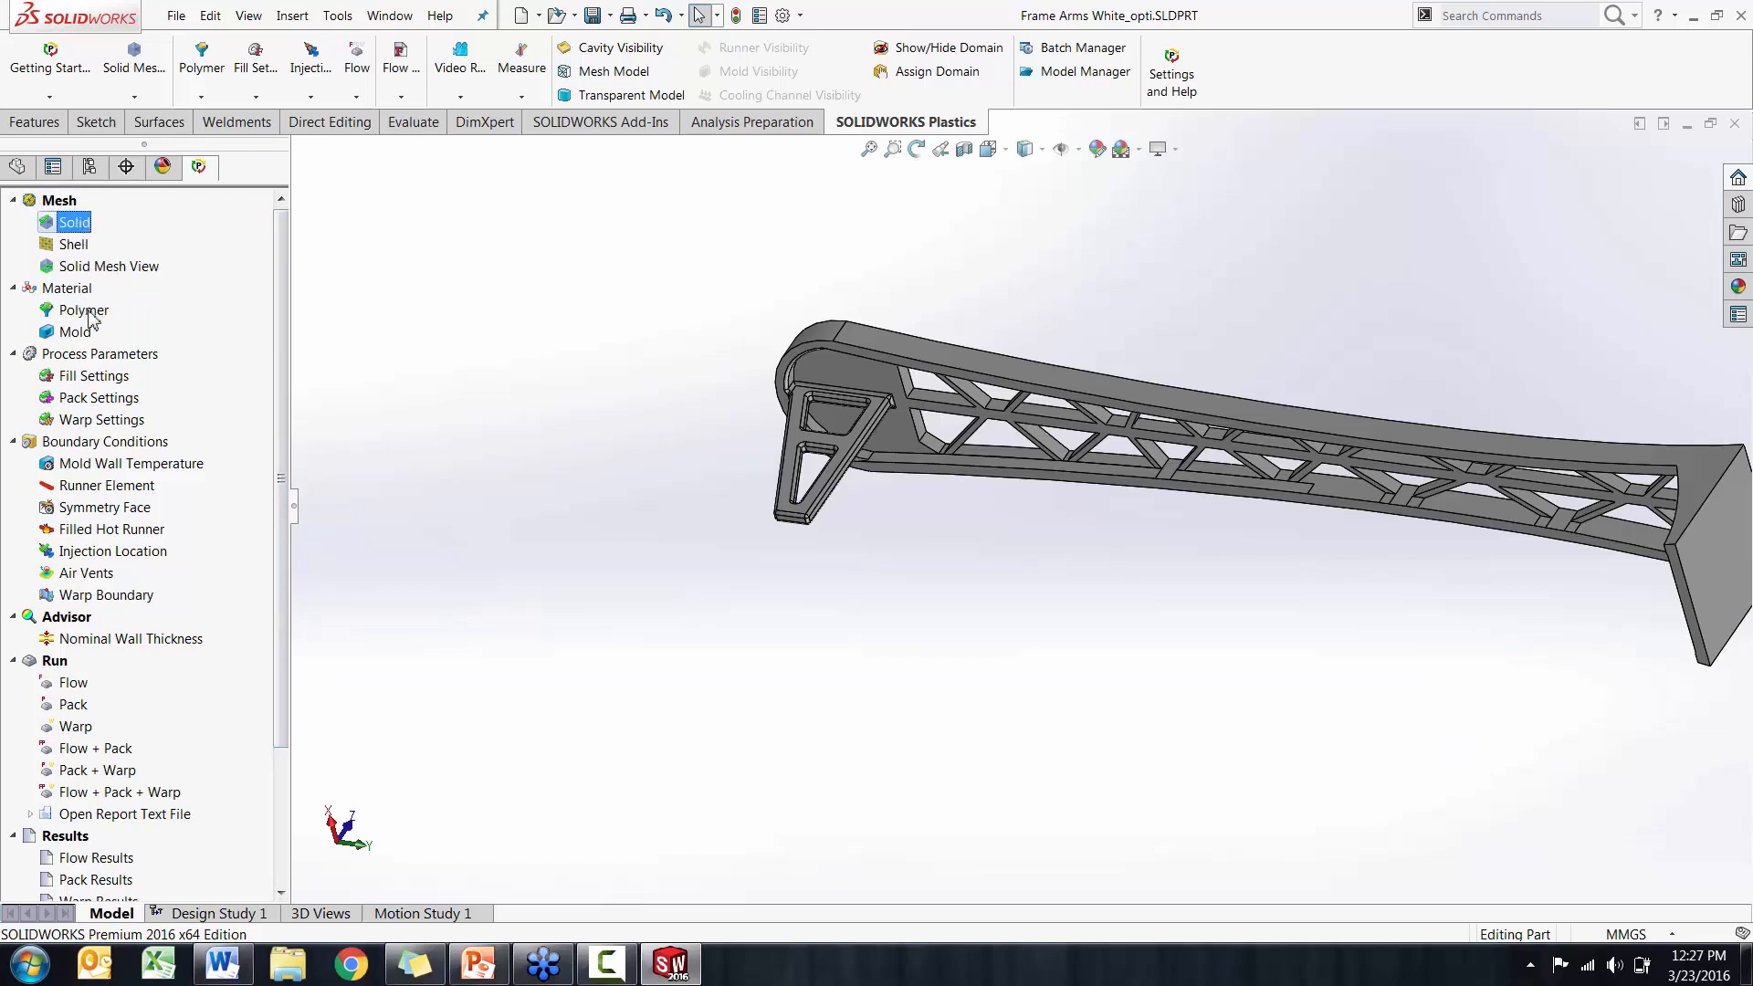
pyautogui.click(87, 312)
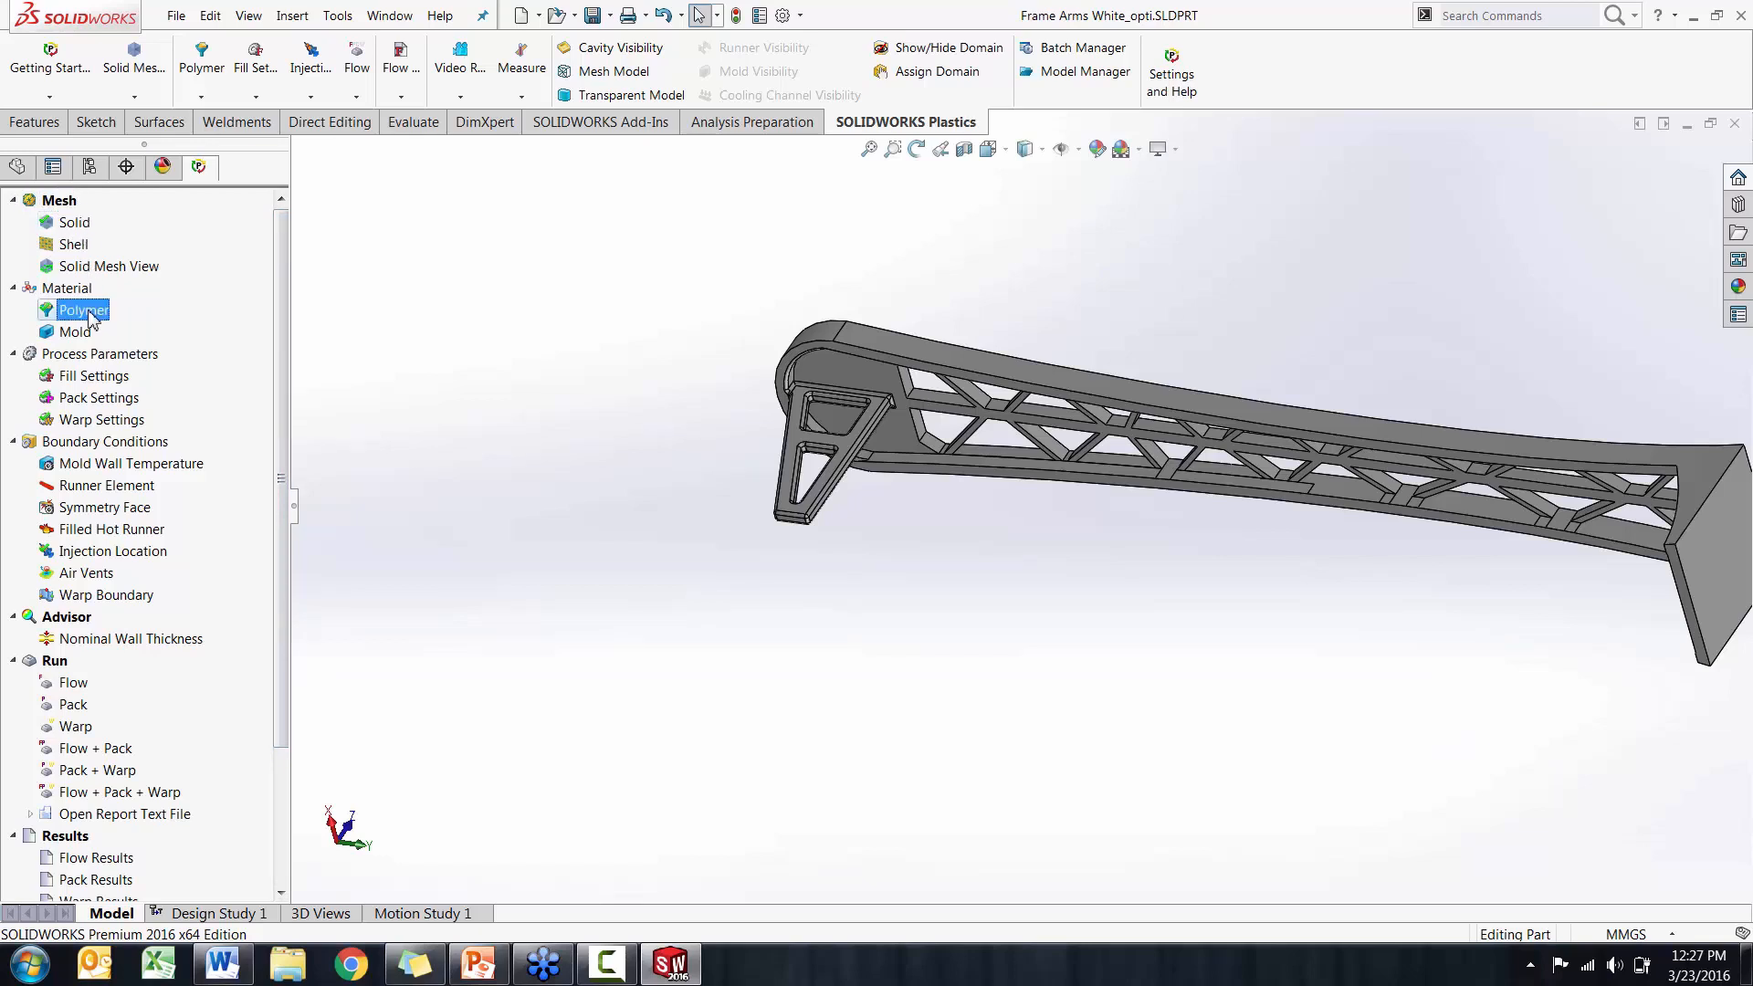
pyautogui.click(102, 378)
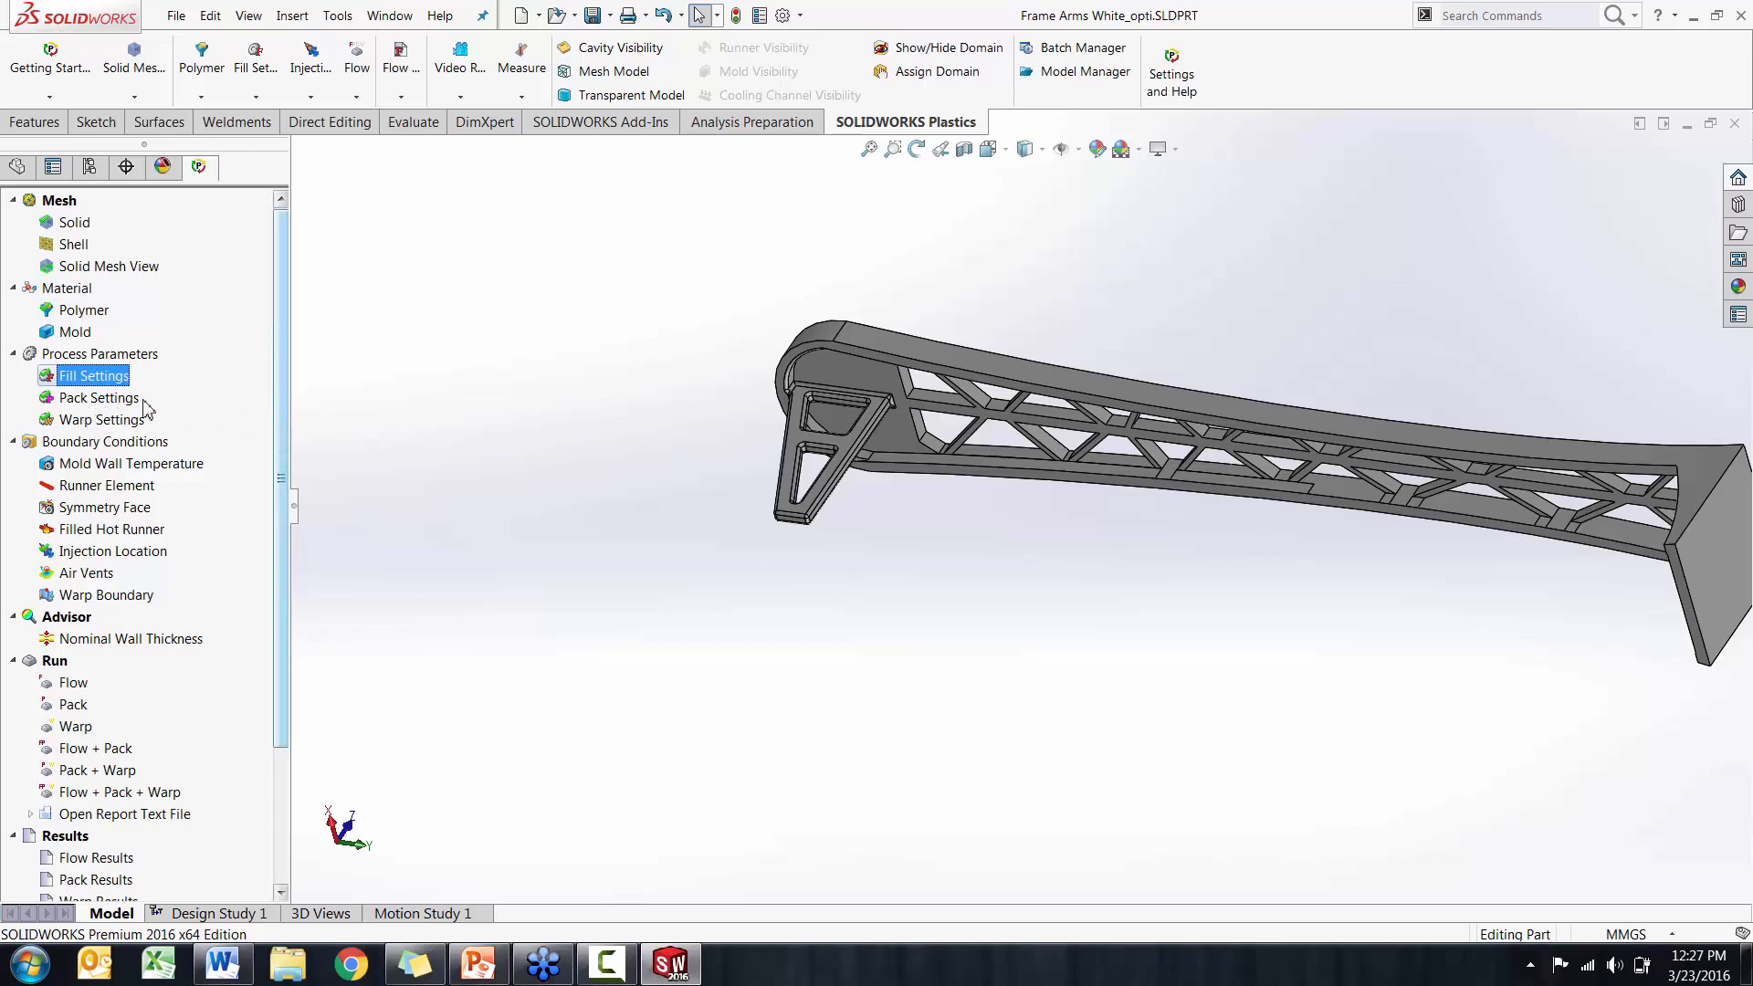
# Review the Pack Settings and Warp Settings process parameters, leaving each without changes
pyautogui.doubleClick(98, 398)
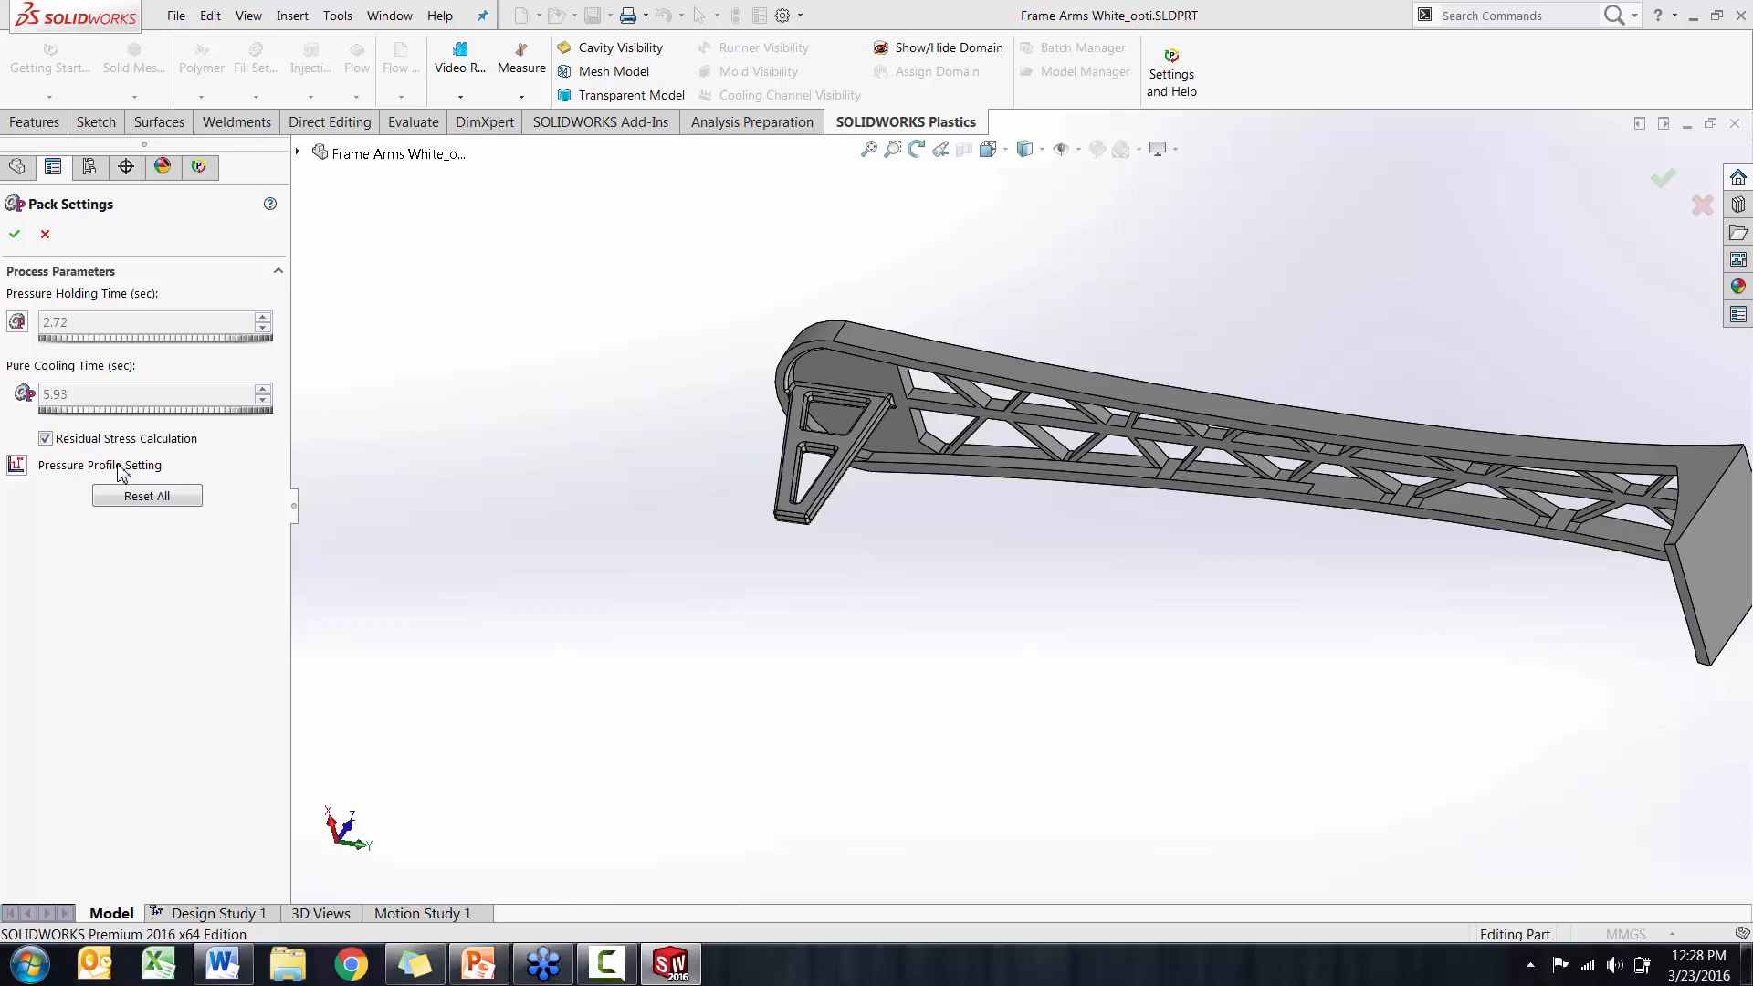
pyautogui.click(45, 235)
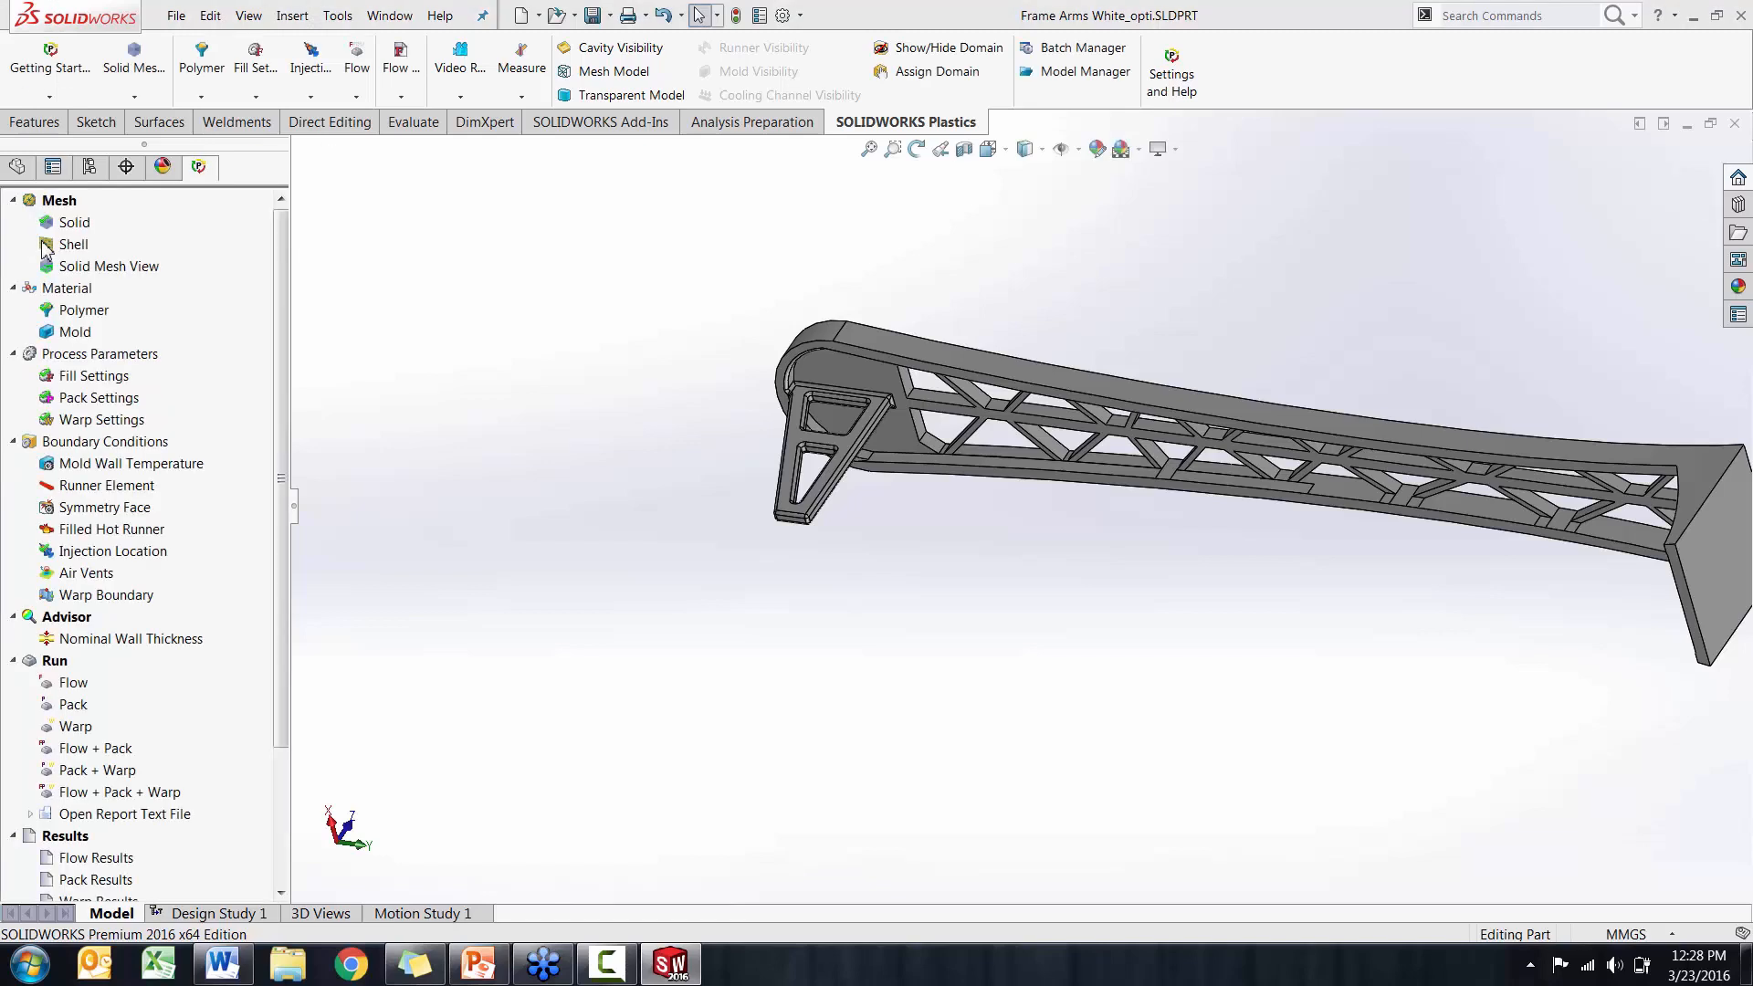
pyautogui.doubleClick(104, 426)
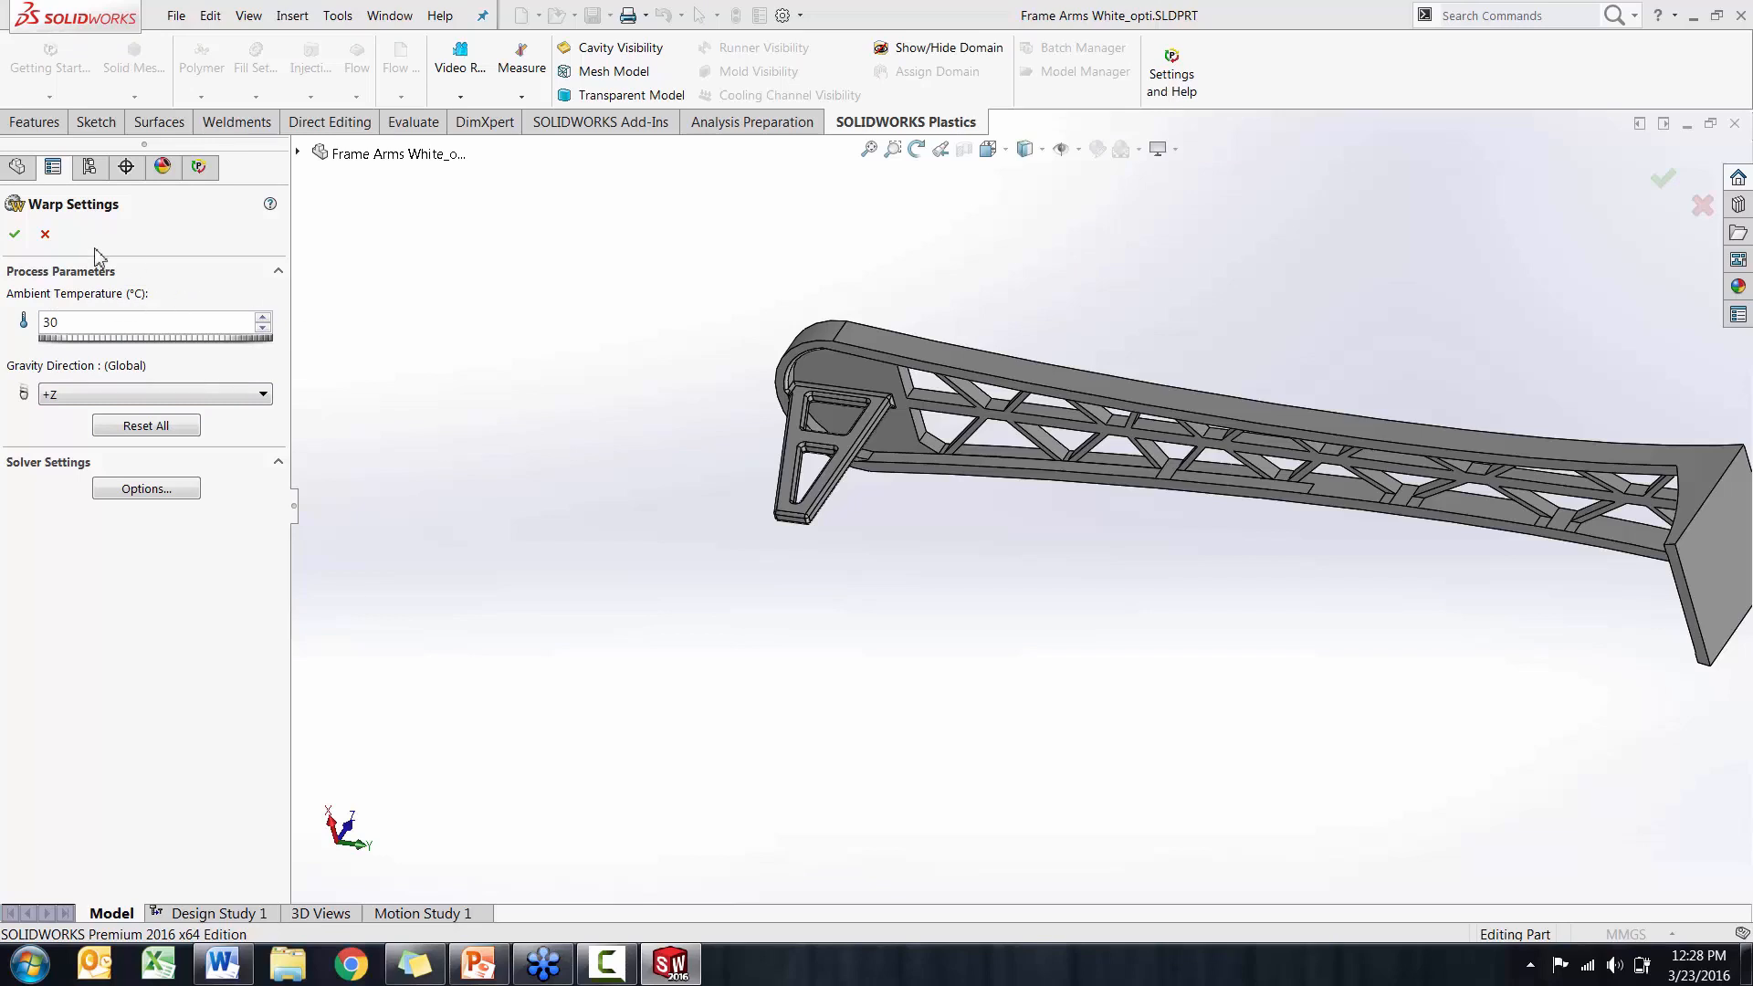
pyautogui.click(47, 241)
# Open the Plastics flow results and examine the Fill Time and Pressure at End of Fill plots on the arm
pyautogui.scroll(-3, 265, 658)
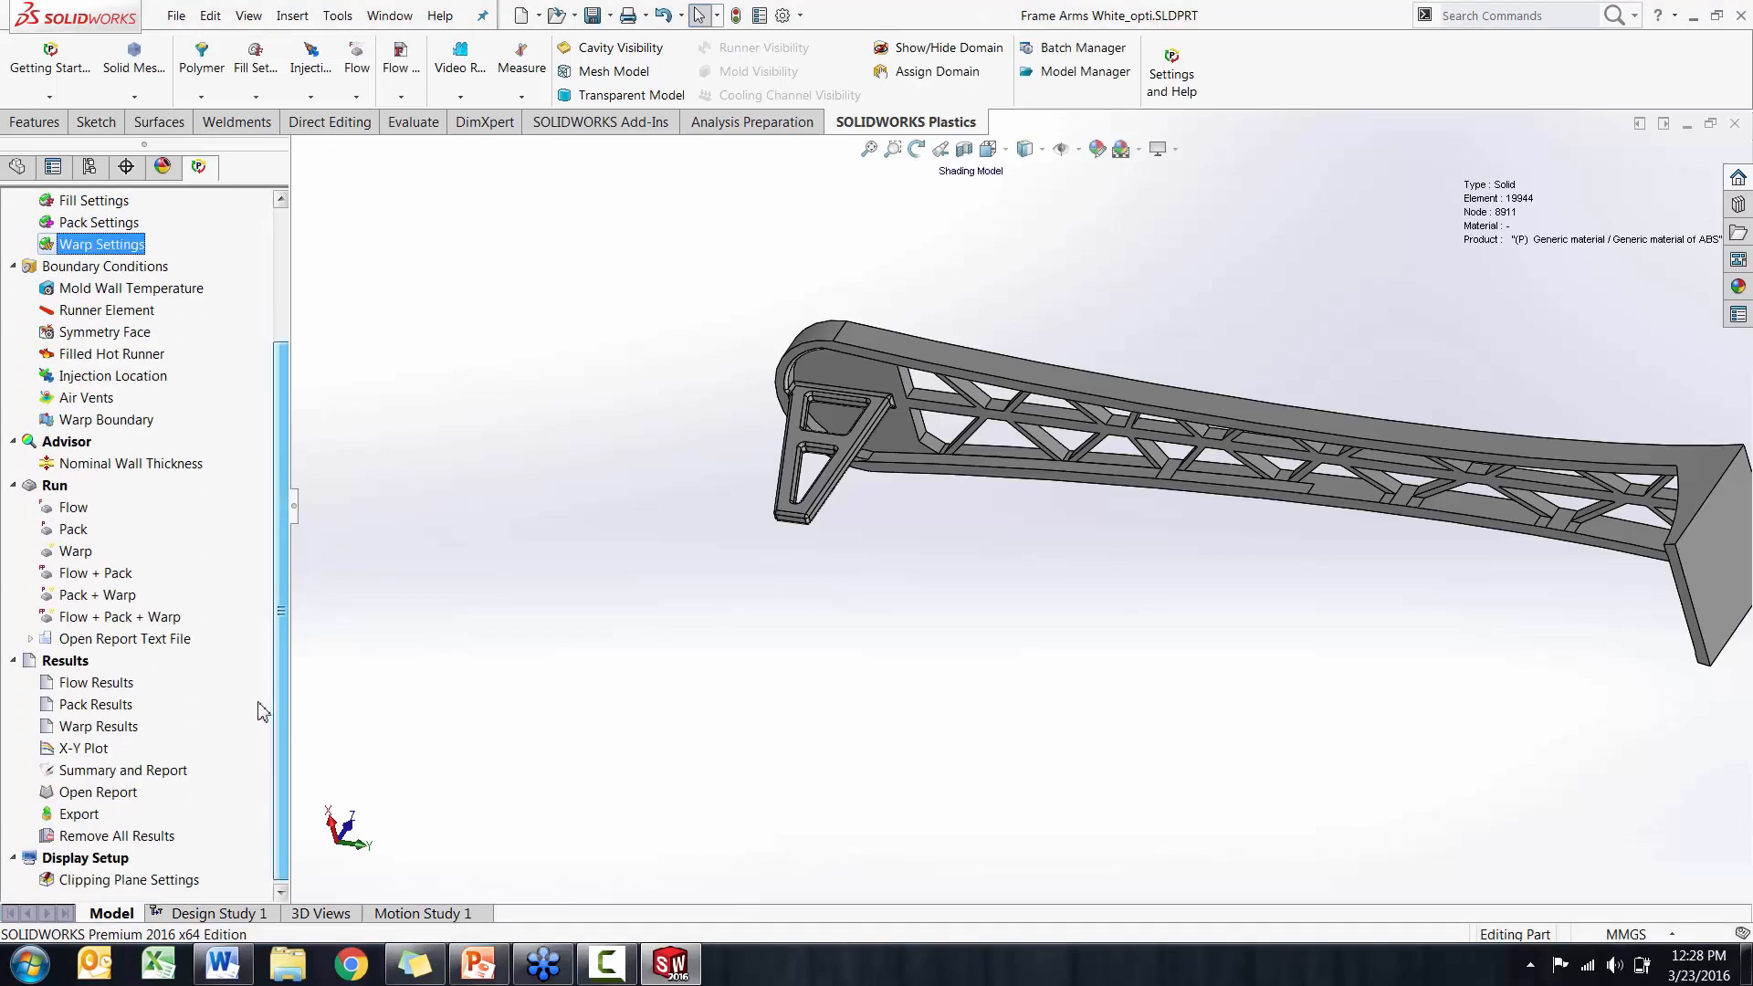
pyautogui.doubleClick(96, 683)
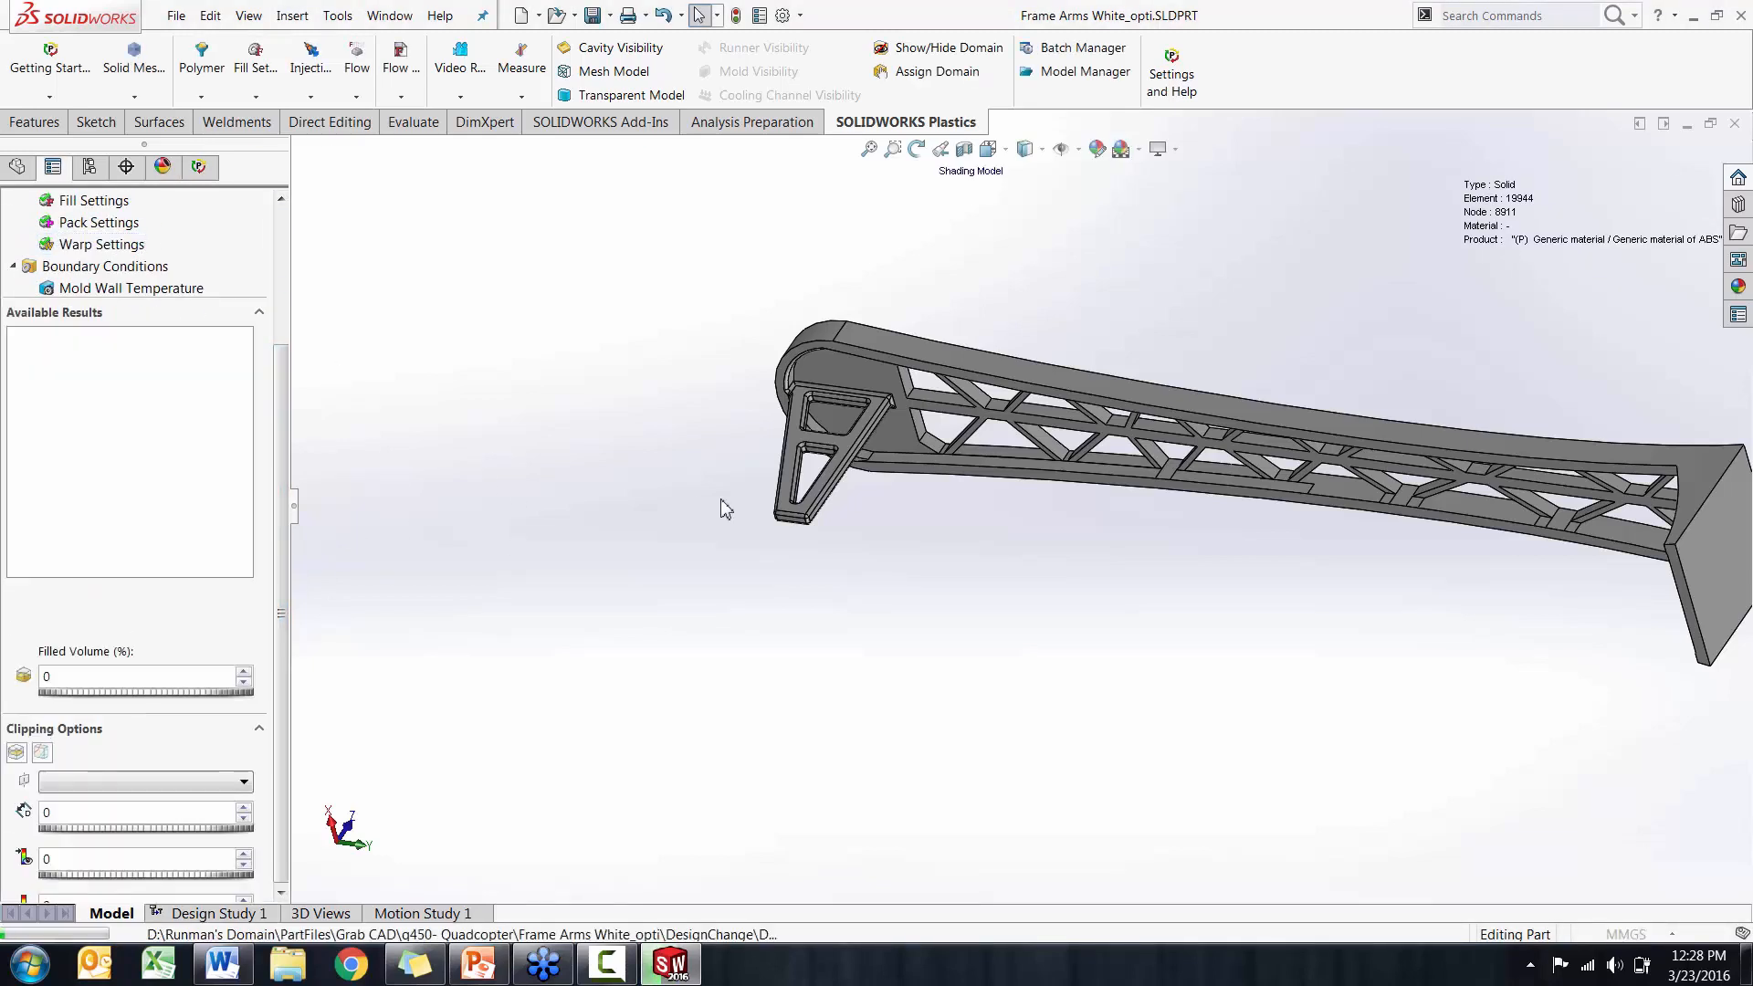
pyautogui.moveTo(720, 501); pyautogui.dragTo(867, 624, button='middle')
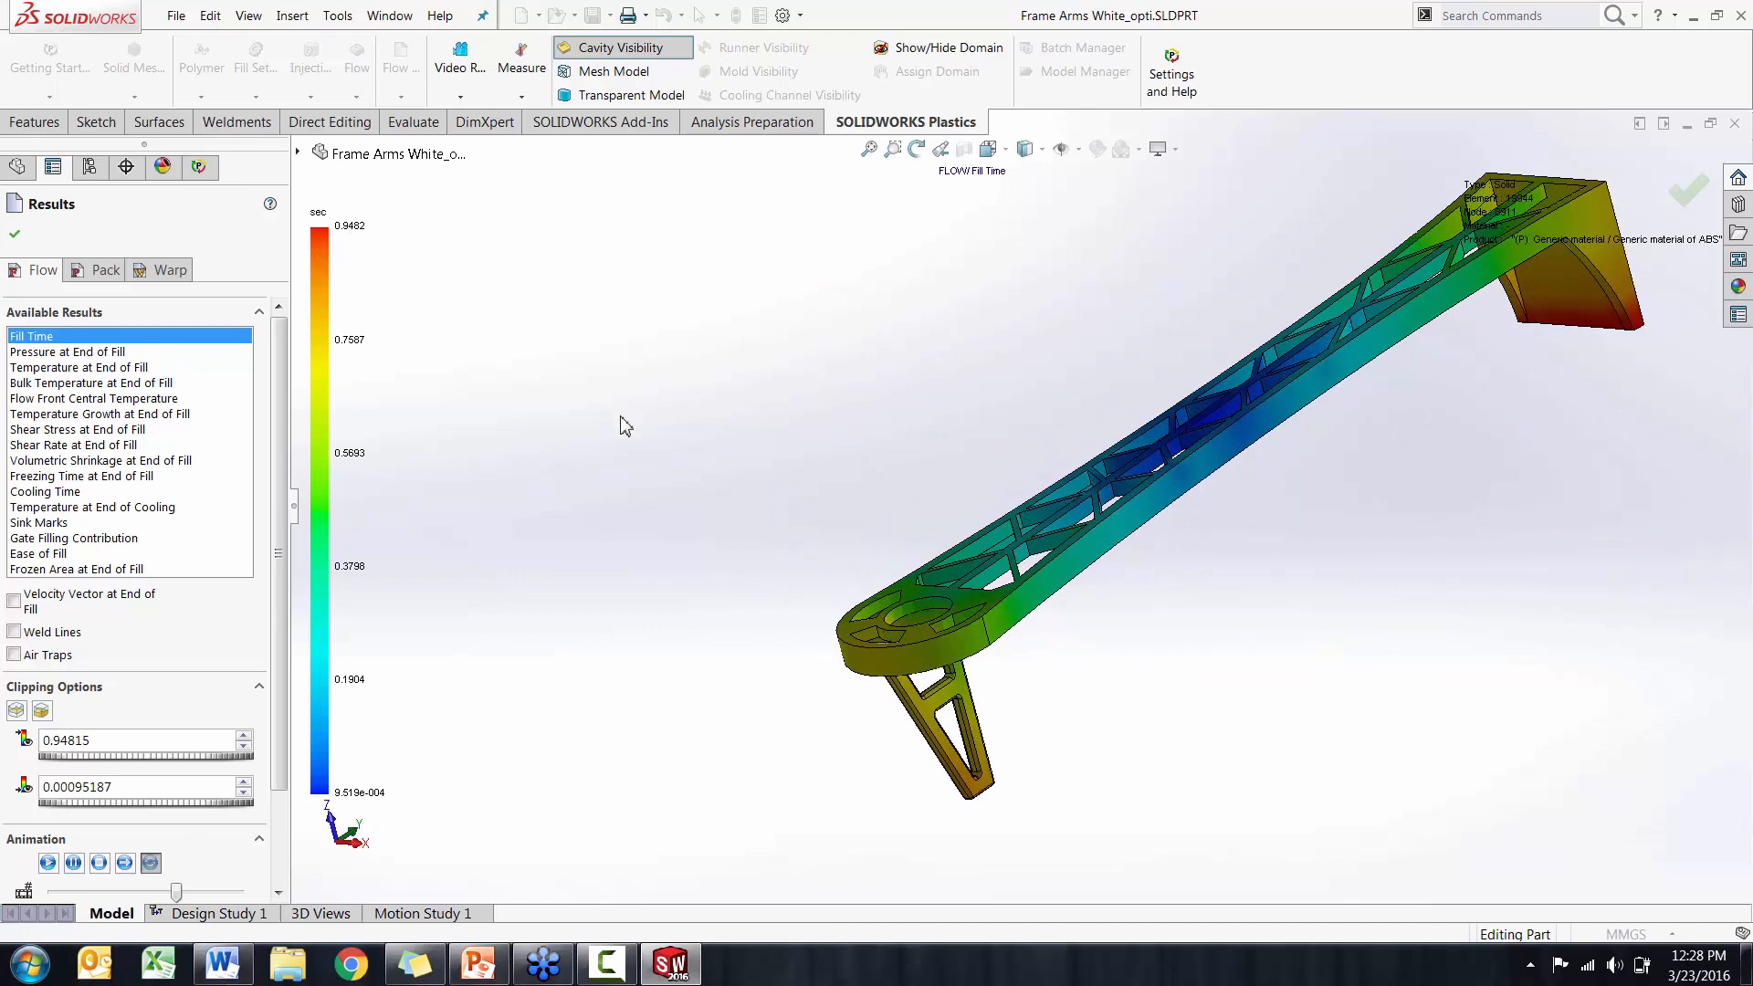
pyautogui.moveTo(625, 425)
pyautogui.mouseDown(button='middle')
pyautogui.moveTo(688, 403)
pyautogui.moveTo(653, 371)
pyautogui.moveTo(654, 407)
pyautogui.mouseUp(button='middle')
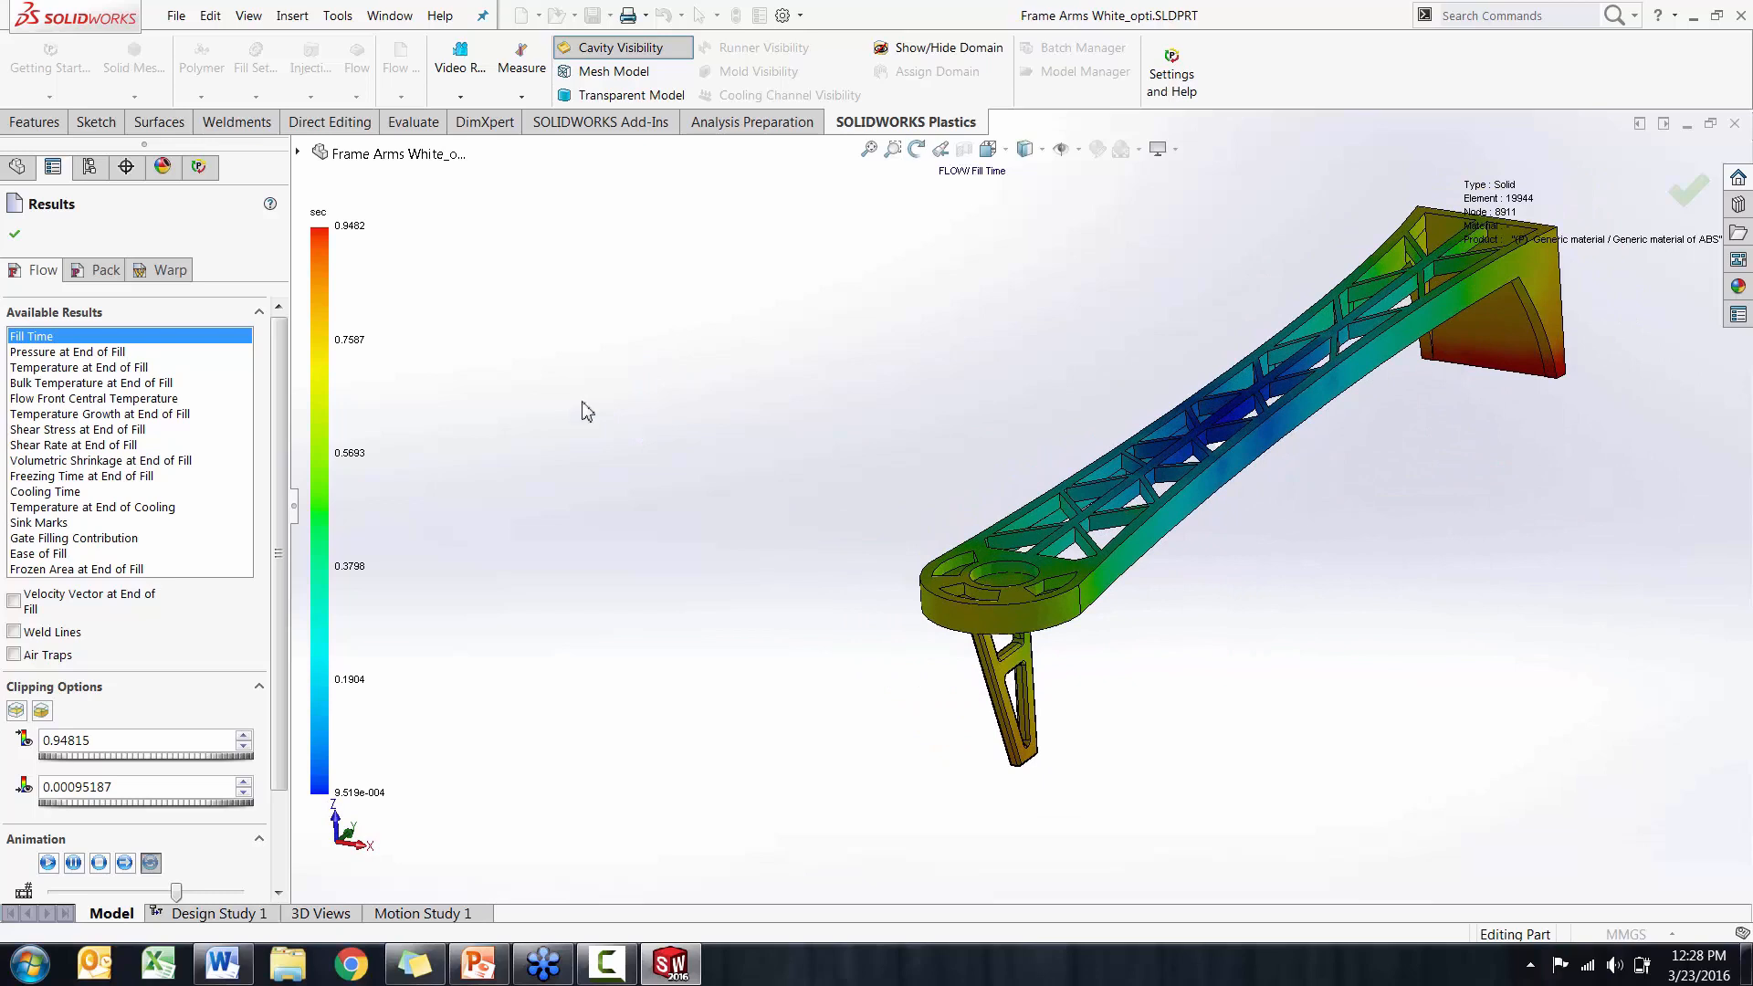
pyautogui.click(95, 353)
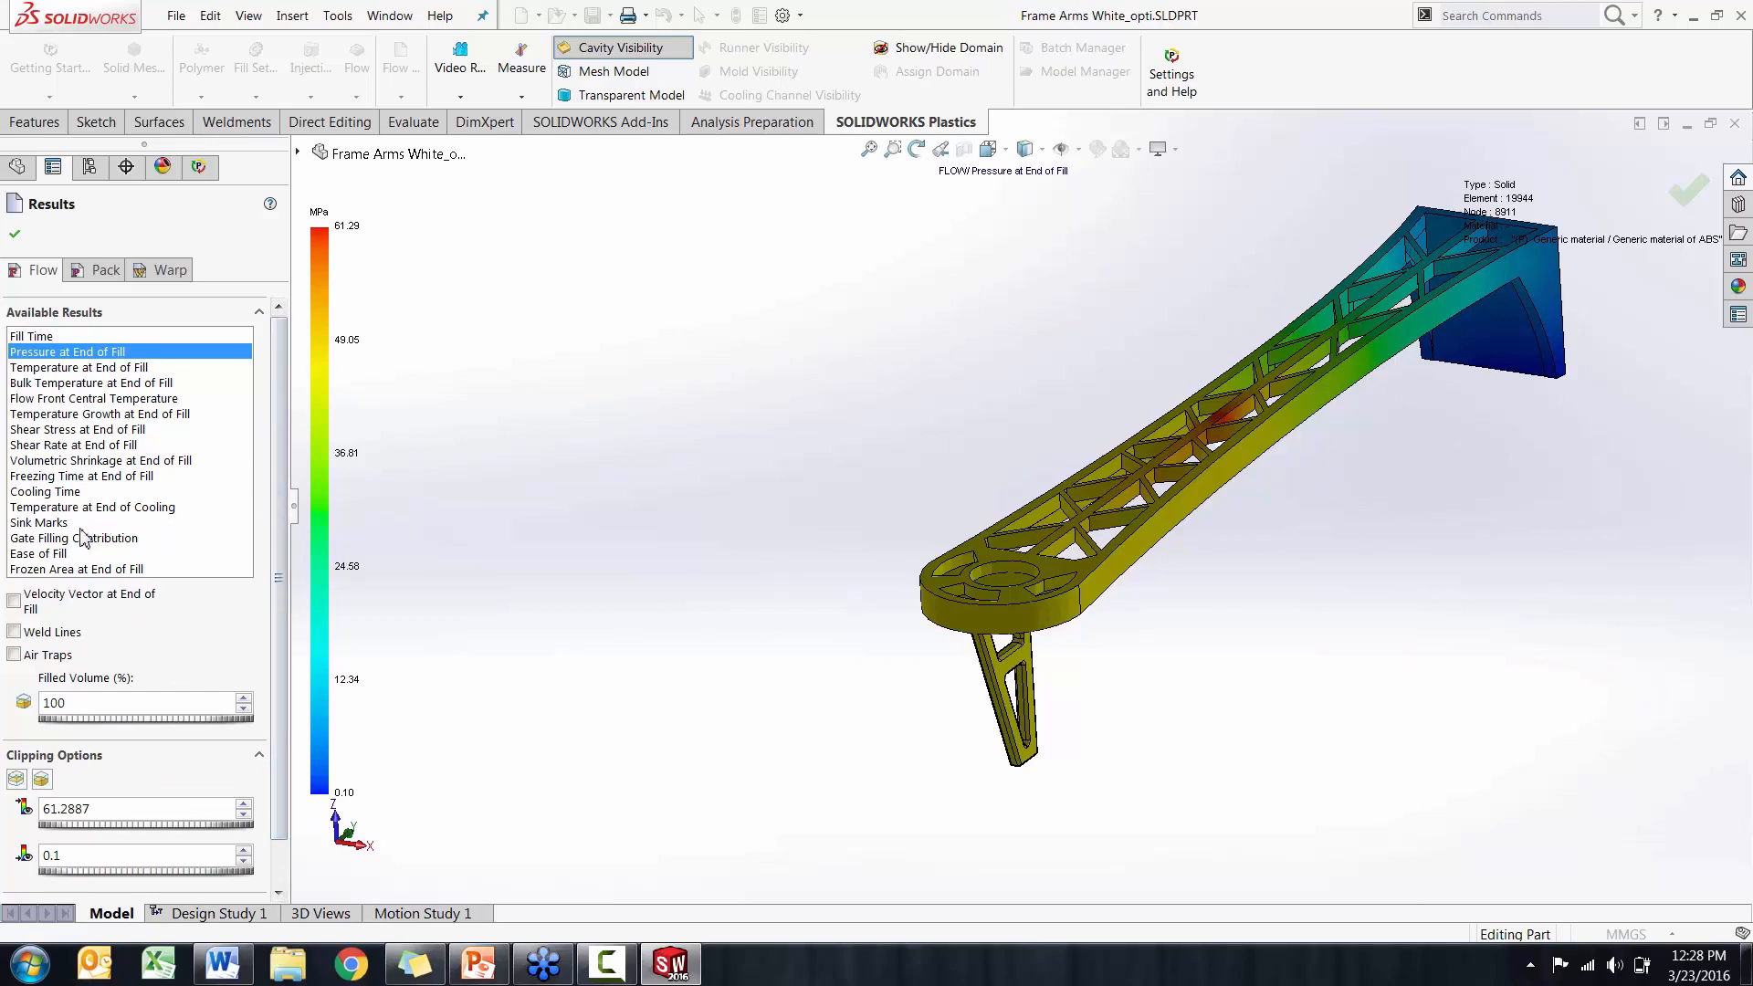
# Display the Cooling Time plot, examine the leg in section with Clipping Plane - 0, and turn the clipping off again
pyautogui.click(42, 492)
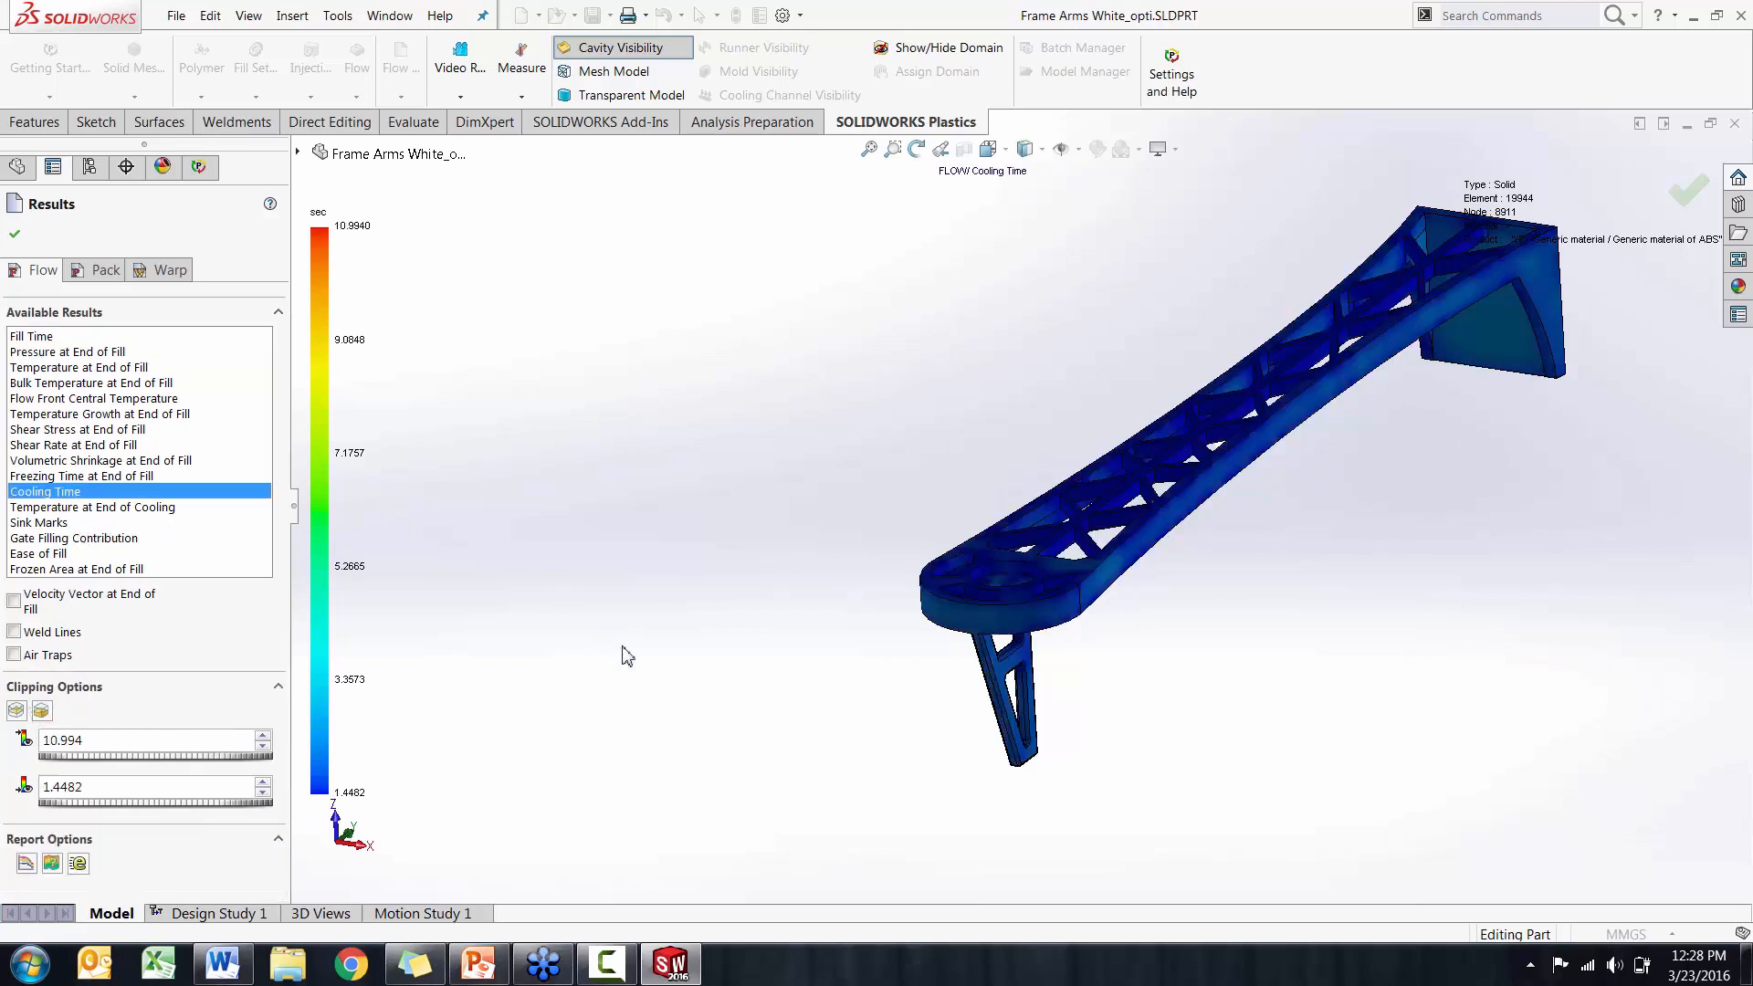
pyautogui.moveTo(627, 656); pyautogui.dragTo(547, 696, button='middle')
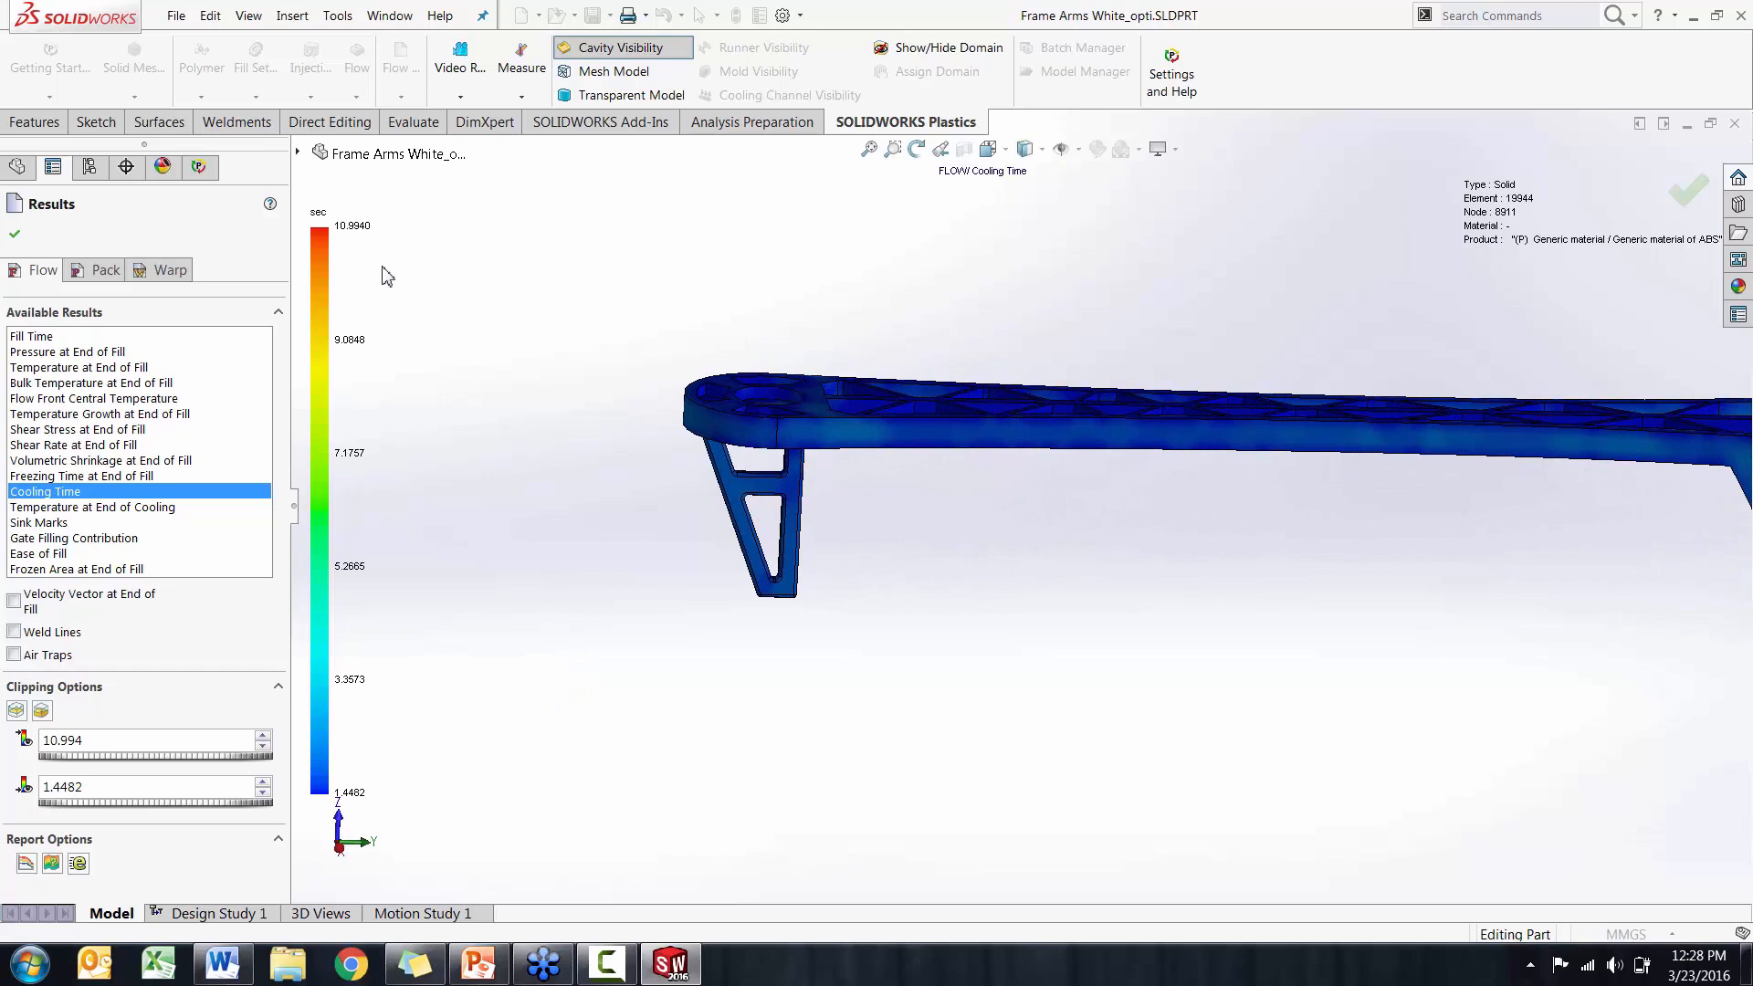
pyautogui.click(16, 710)
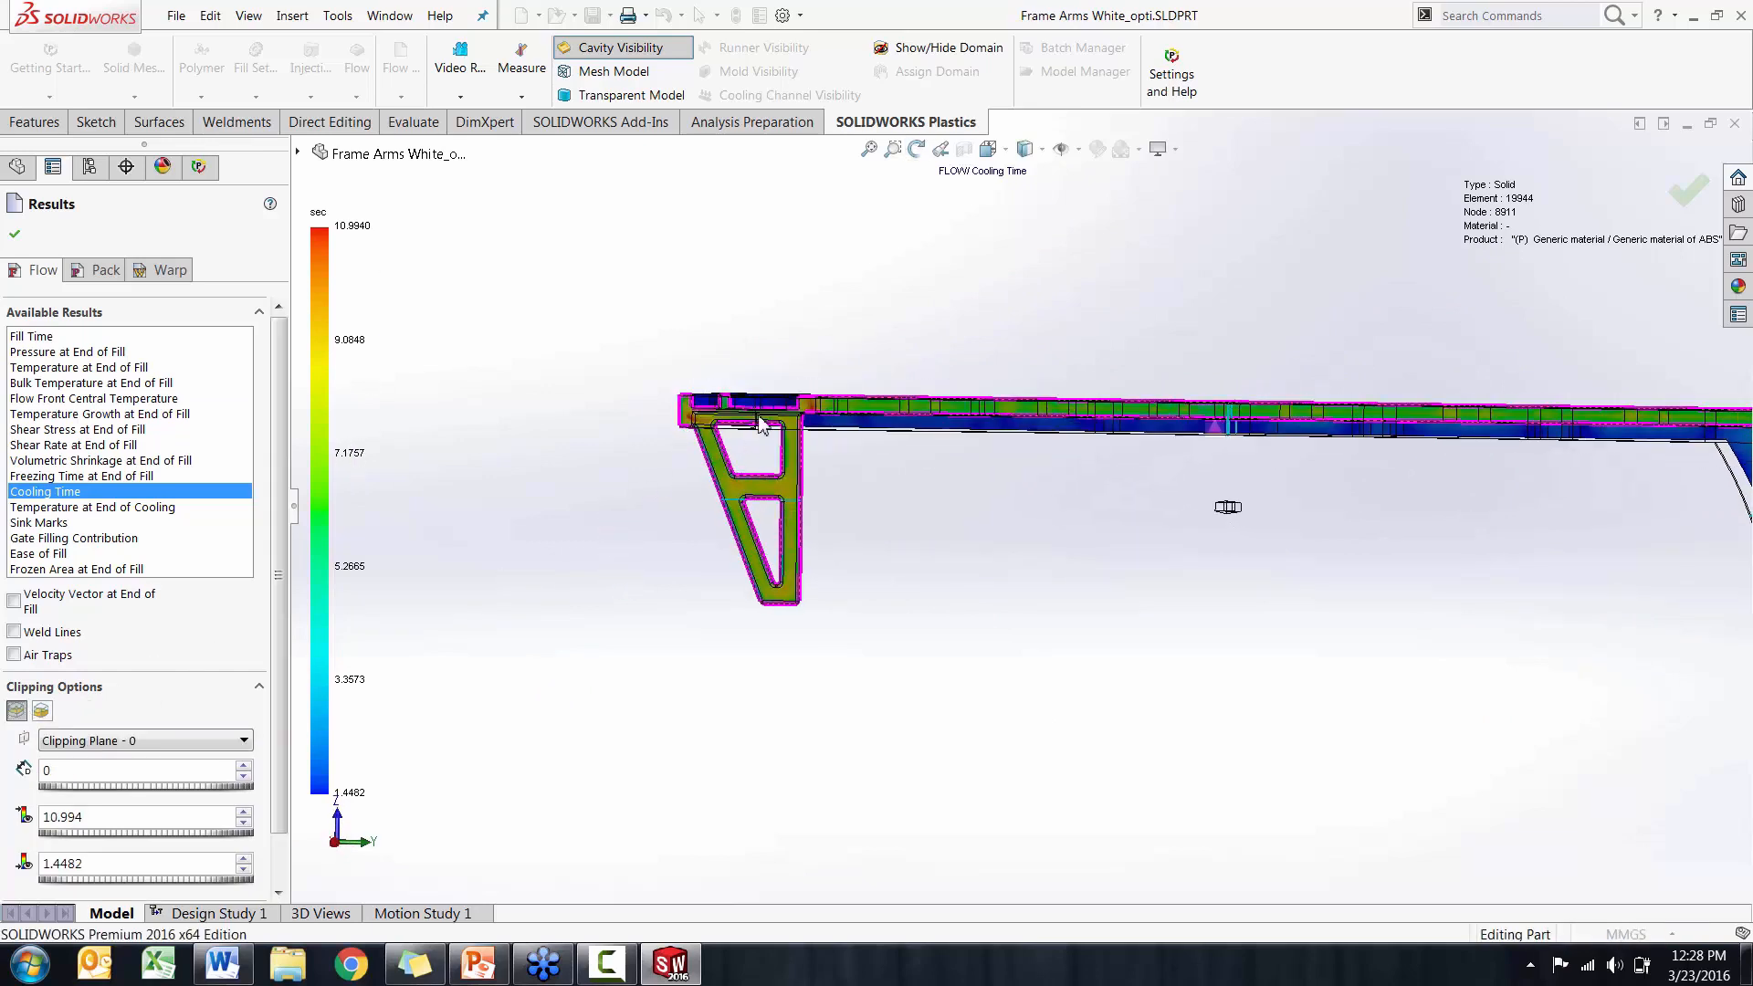
pyautogui.scroll(-5, 758, 422)
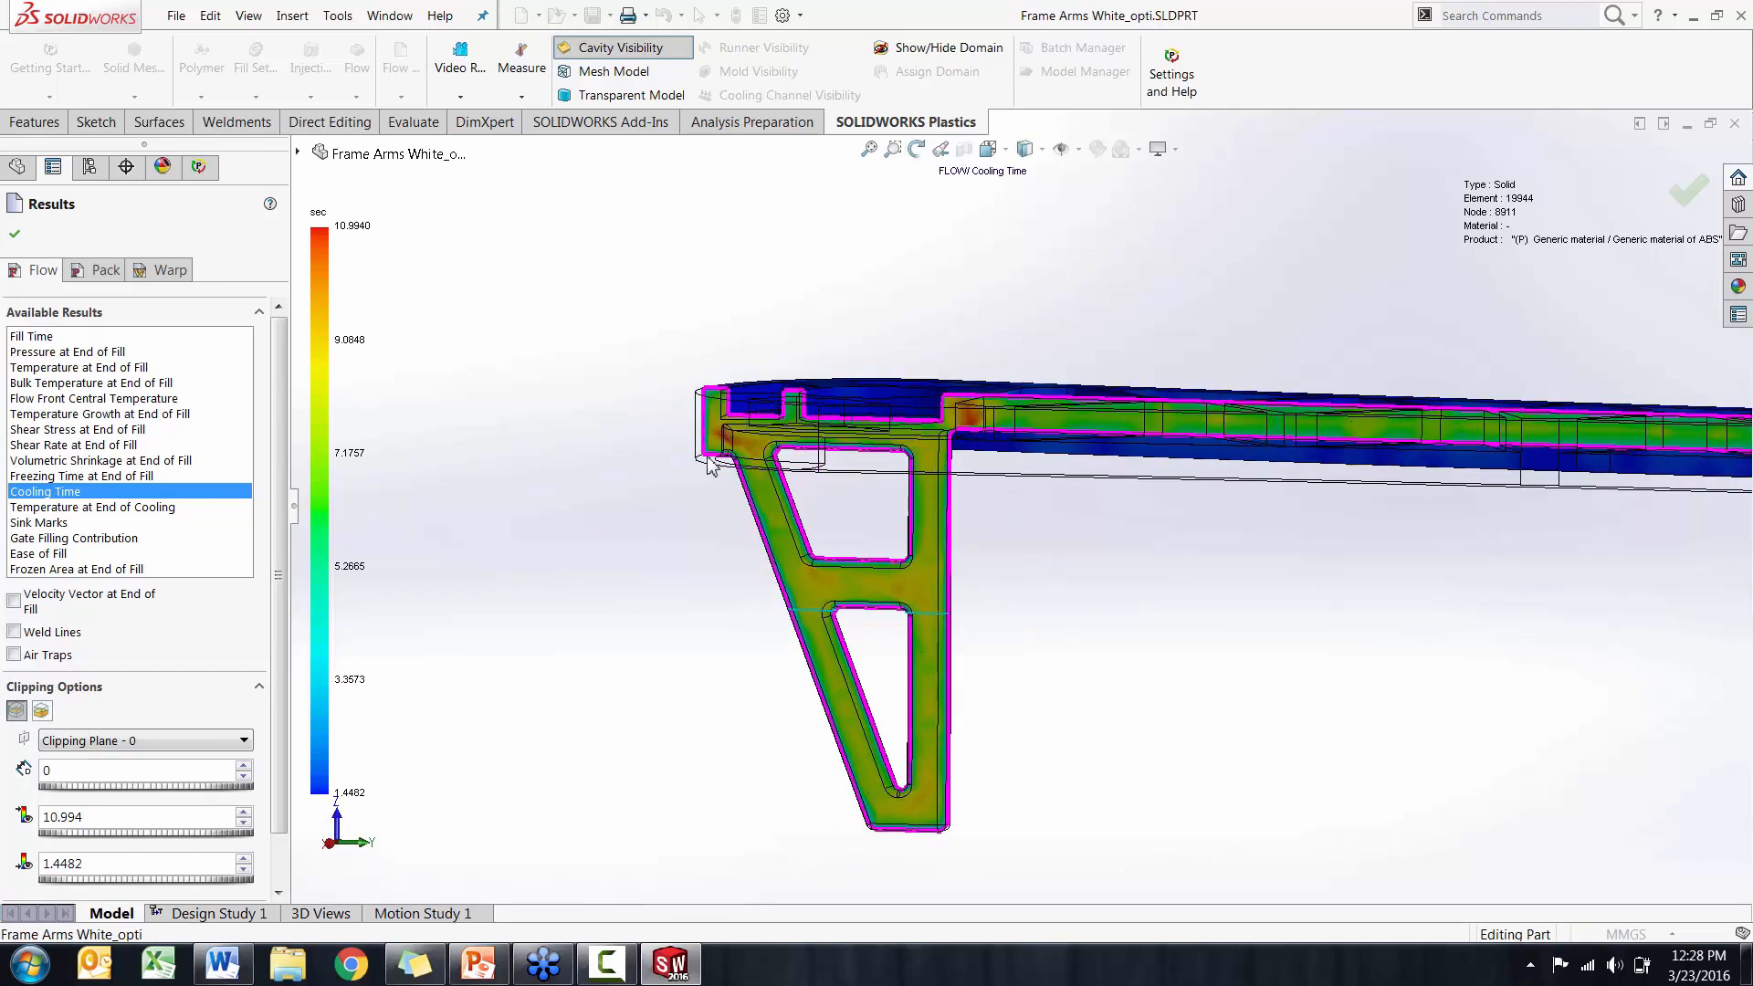
pyautogui.click(16, 710)
pyautogui.moveTo(449, 568); pyautogui.dragTo(447, 621, button='middle')
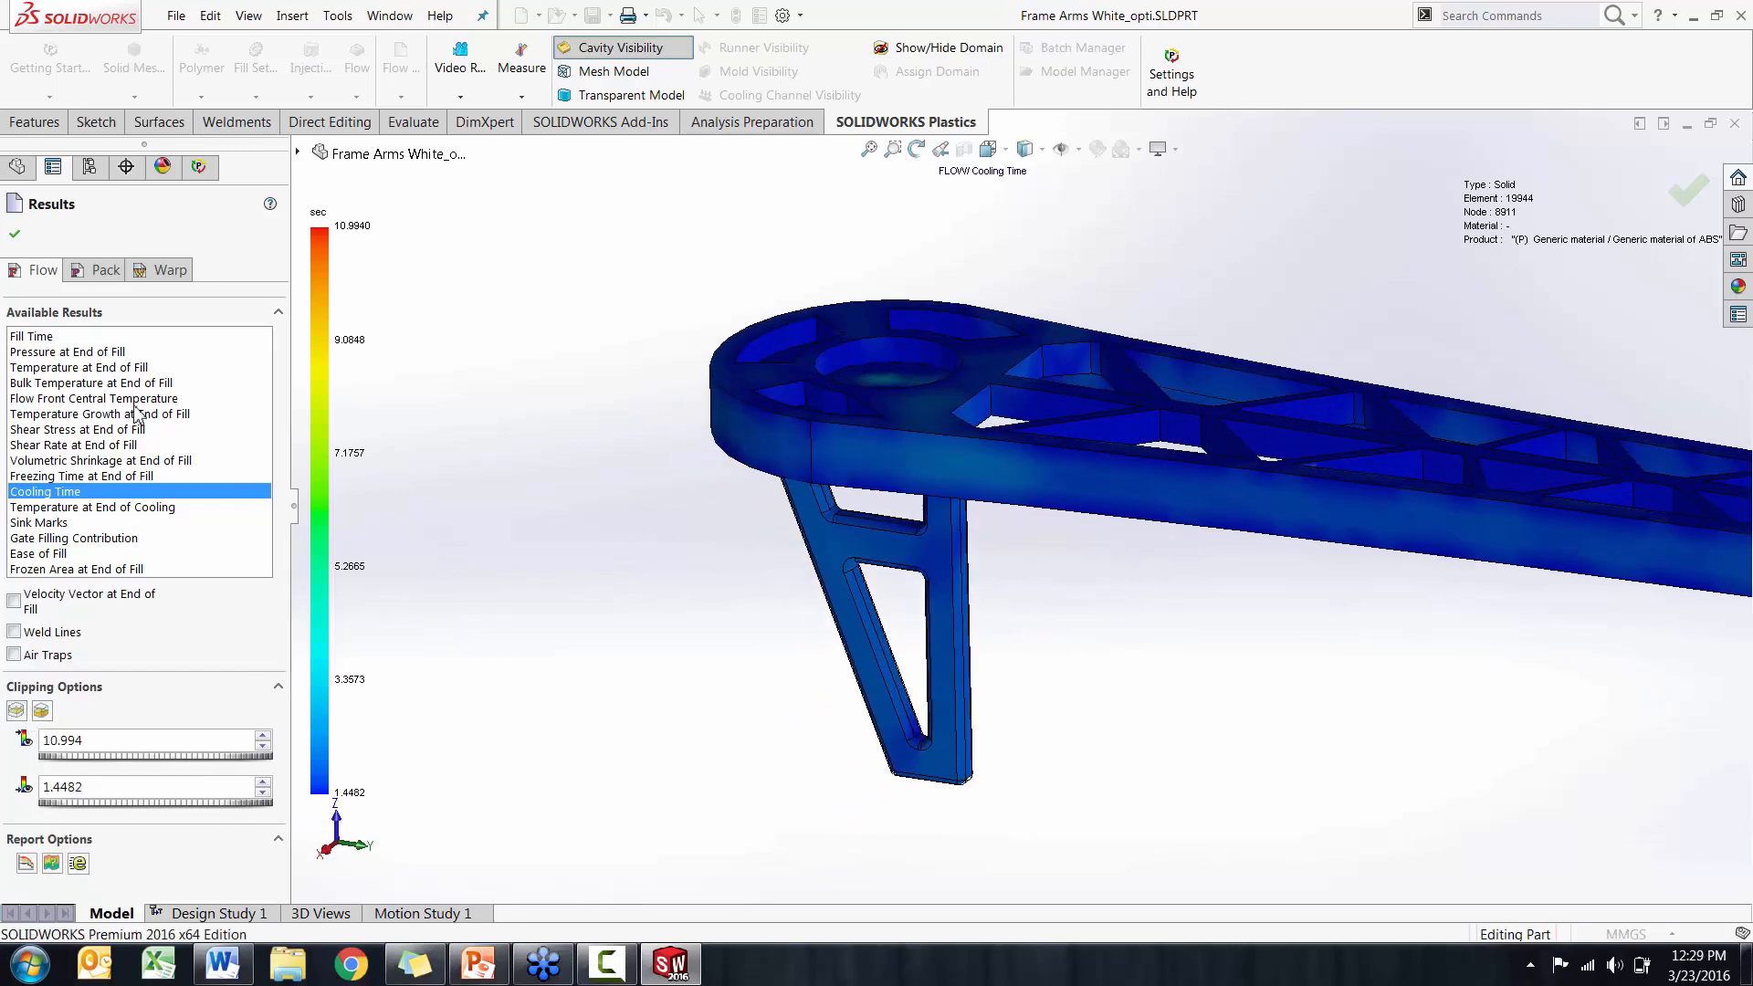
# Display the Pack results and examine the Pressure and Temperature at End of Packing plots on the whole arm
pyautogui.click(86, 277)
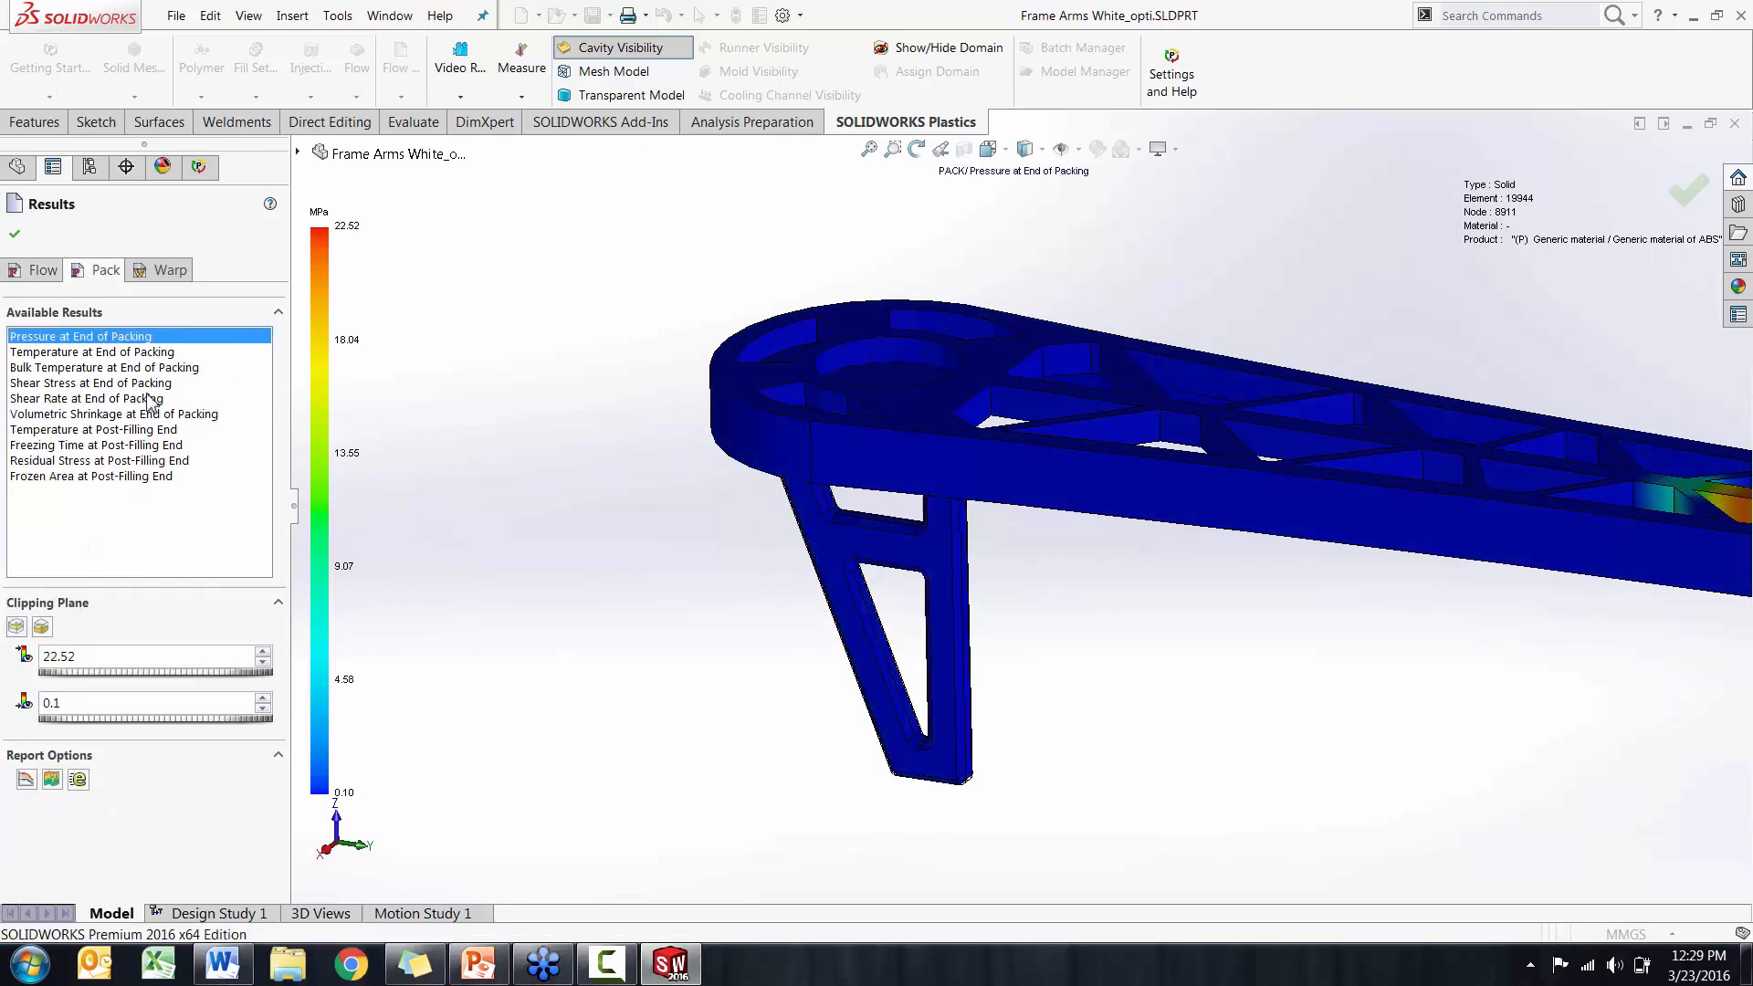
pyautogui.click(137, 353)
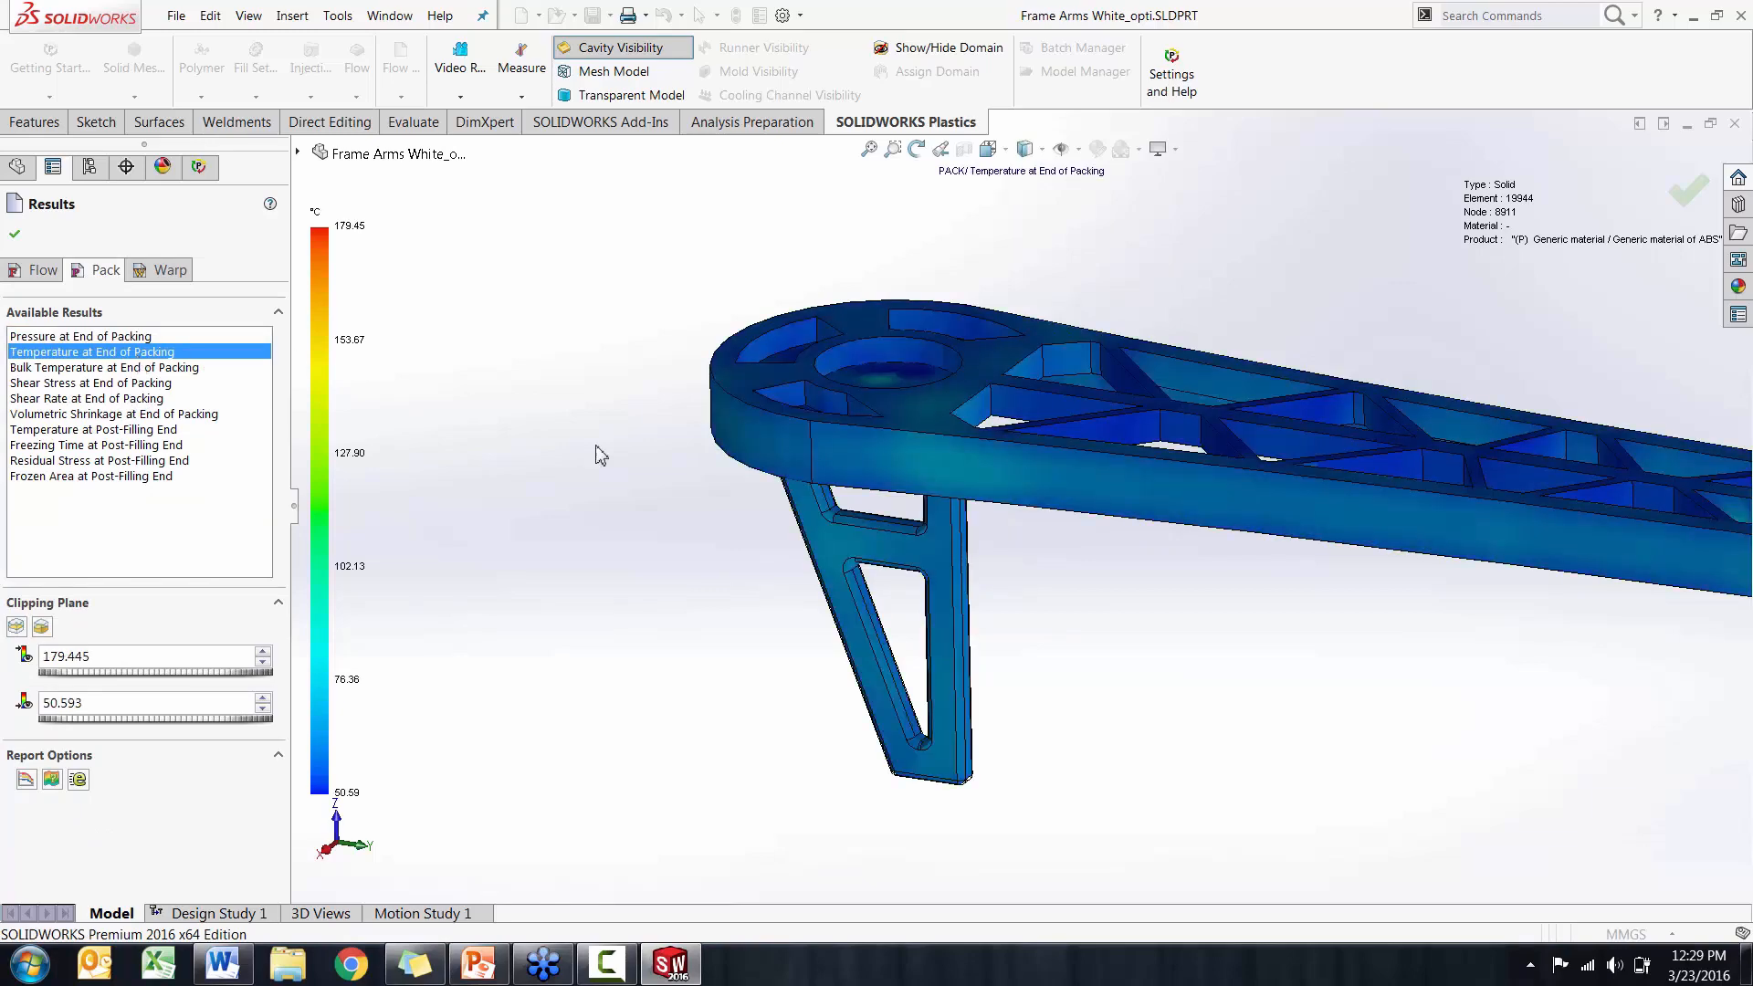
pyautogui.moveTo(670, 494); pyautogui.dragTo(1234, 358, button='middle')
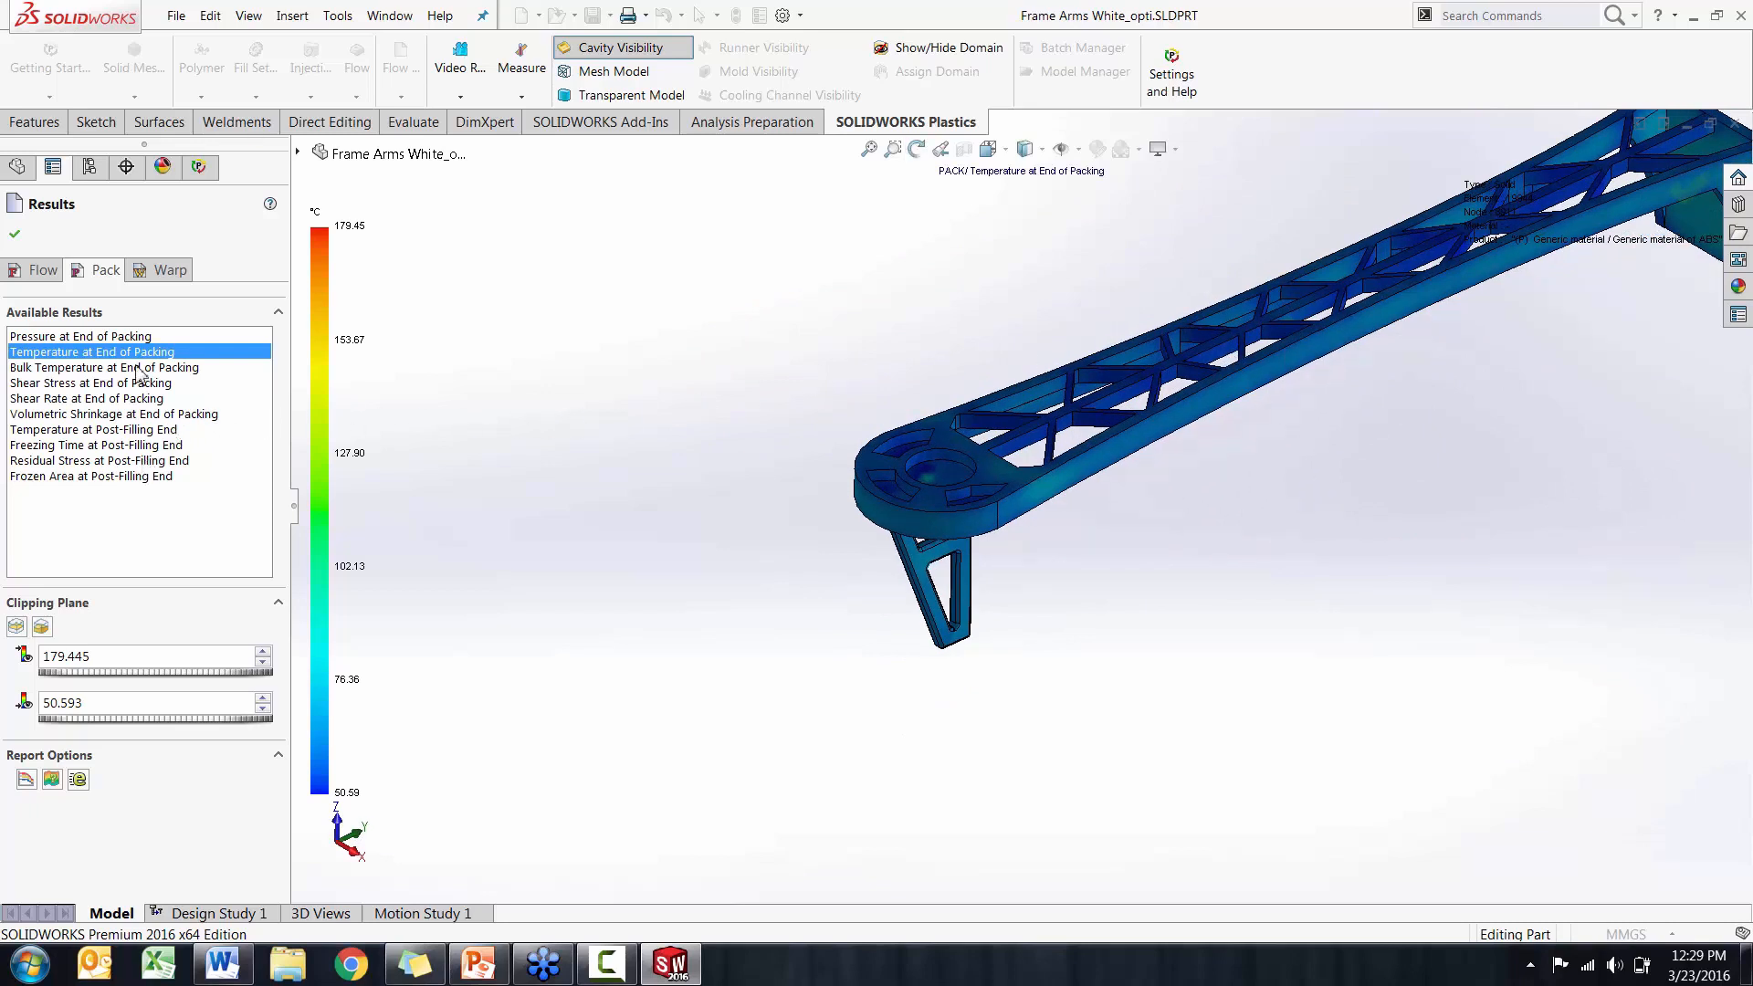
# Display the Warp results and examine the Total Stress Displacement plot along the whole arm
pyautogui.click(164, 272)
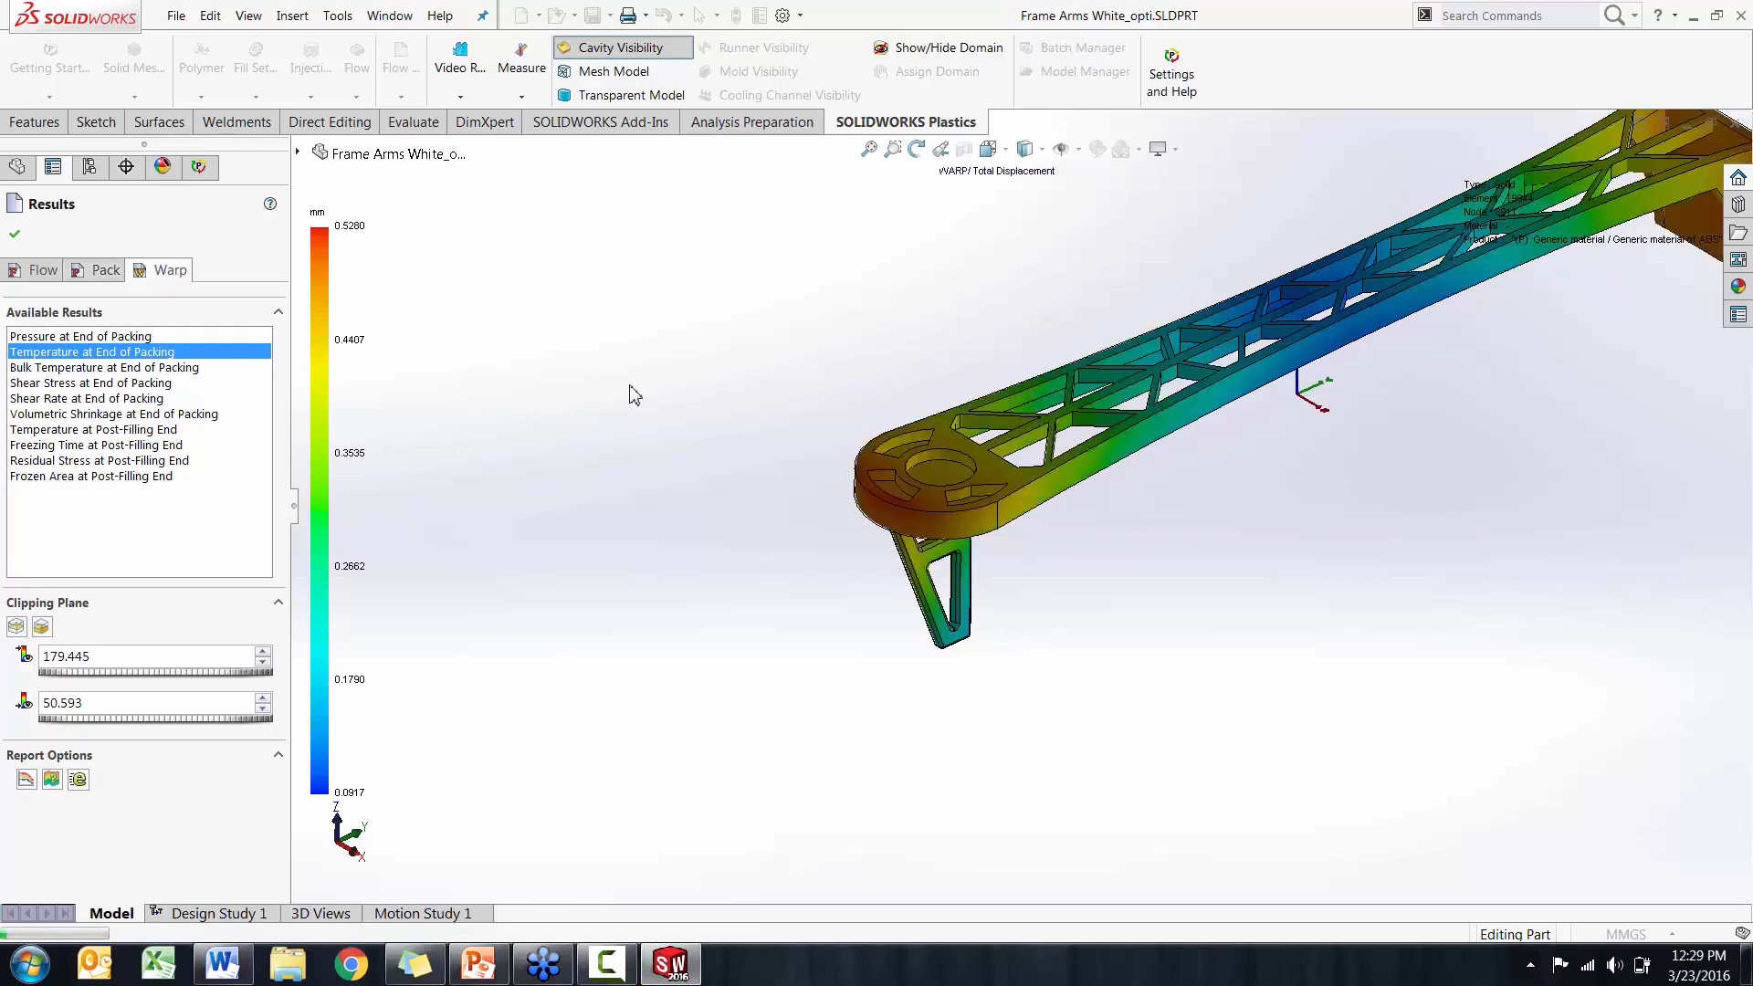
pyautogui.moveTo(705, 394)
pyautogui.mouseDown(button='middle')
pyautogui.moveTo(685, 293)
pyautogui.moveTo(657, 325)
pyautogui.moveTo(708, 388)
pyautogui.mouseUp(button='middle')
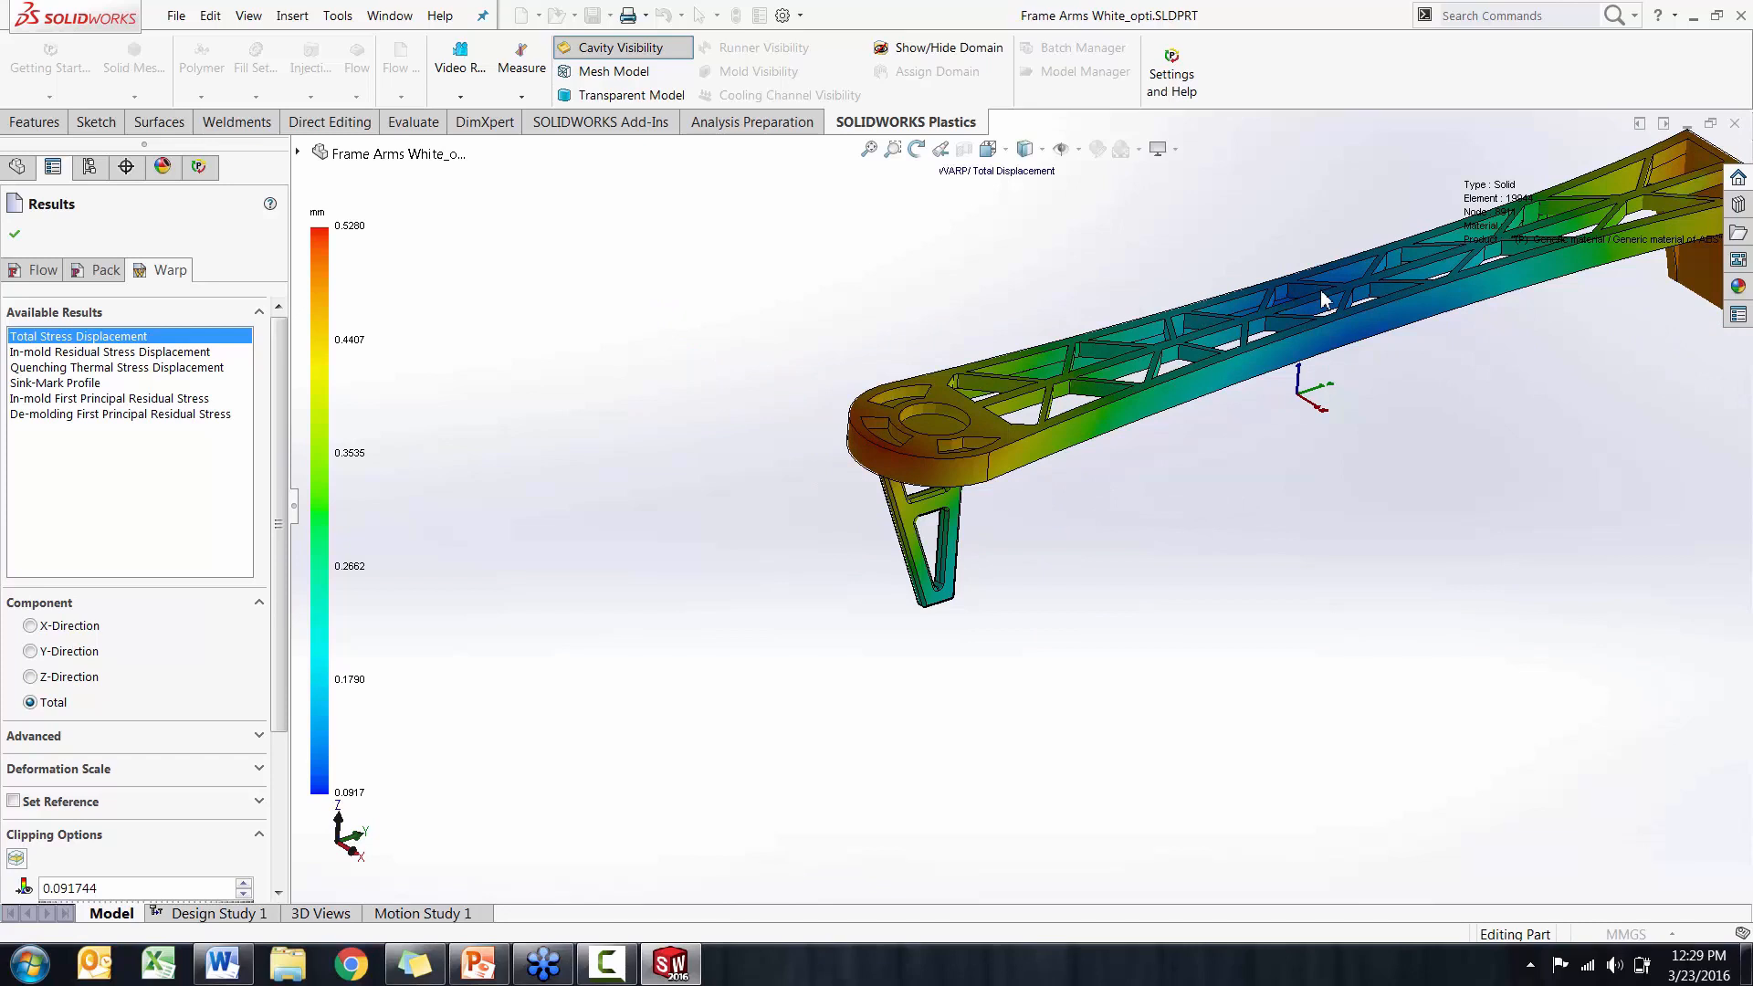
pyautogui.scroll(2, 1321, 297)
pyautogui.scroll(-2, 1256, 366)
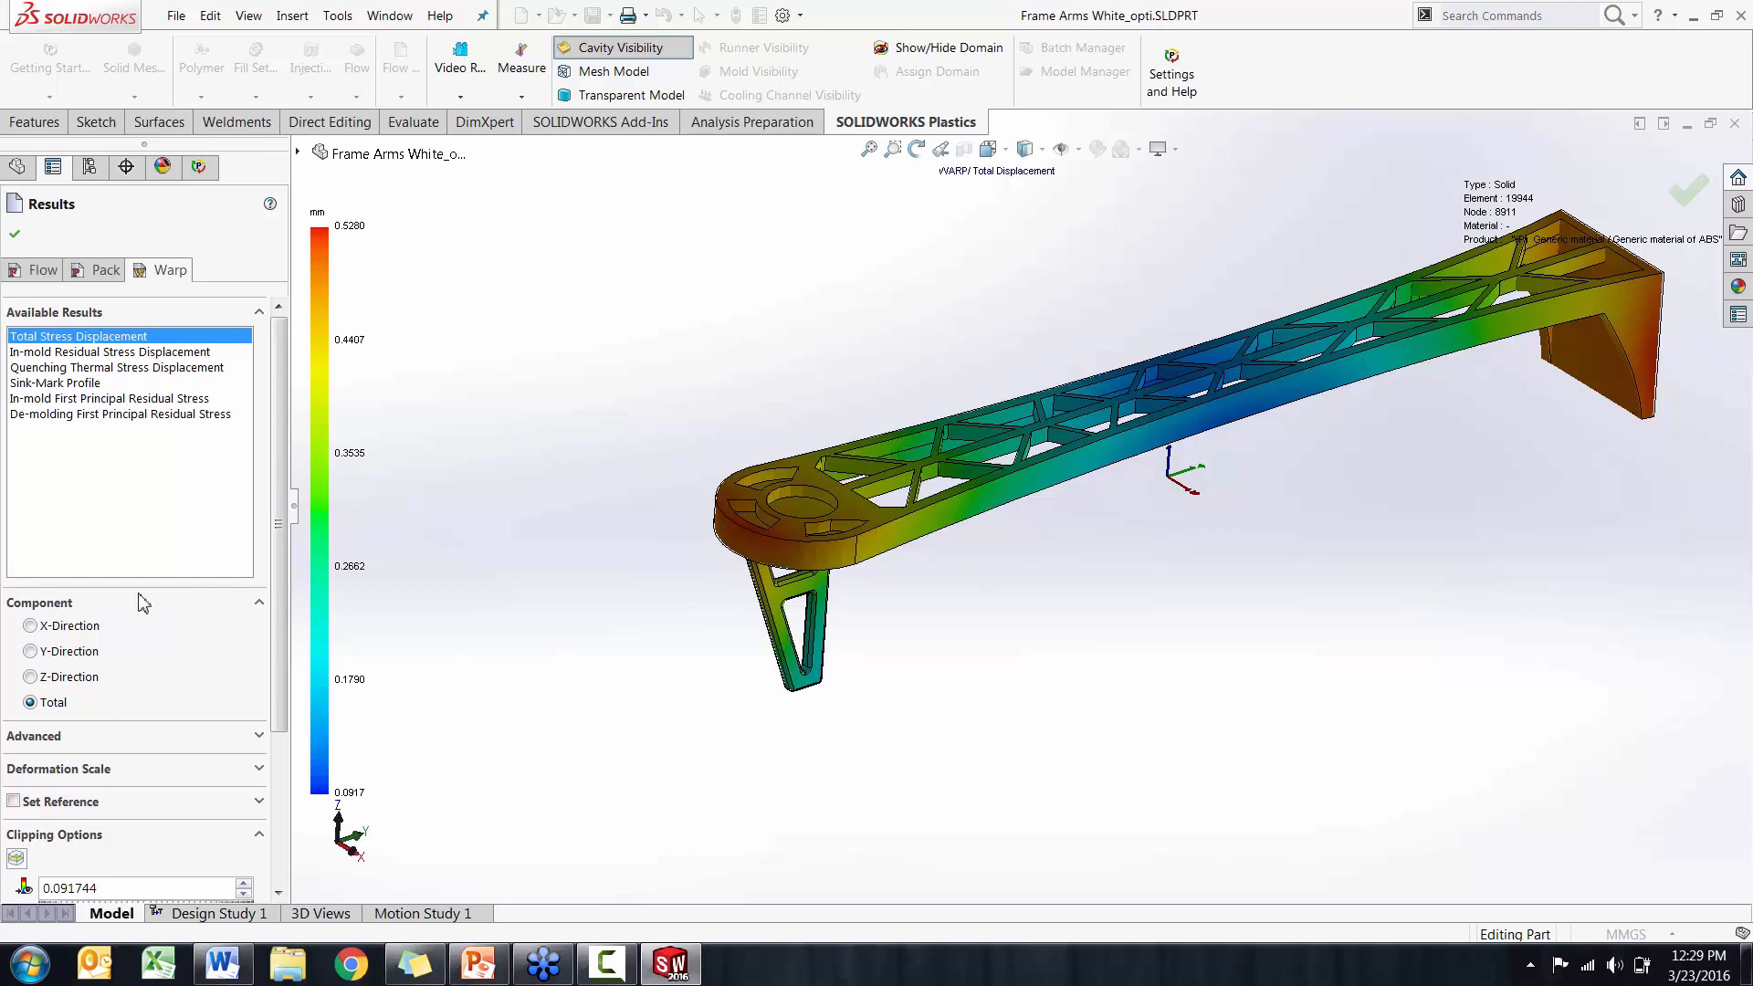
# Set the warp deformation scale to 10, animate the total displacement against the undeformed outline, and close the results
pyautogui.scroll(-2, 267, 731)
pyautogui.click(258, 712)
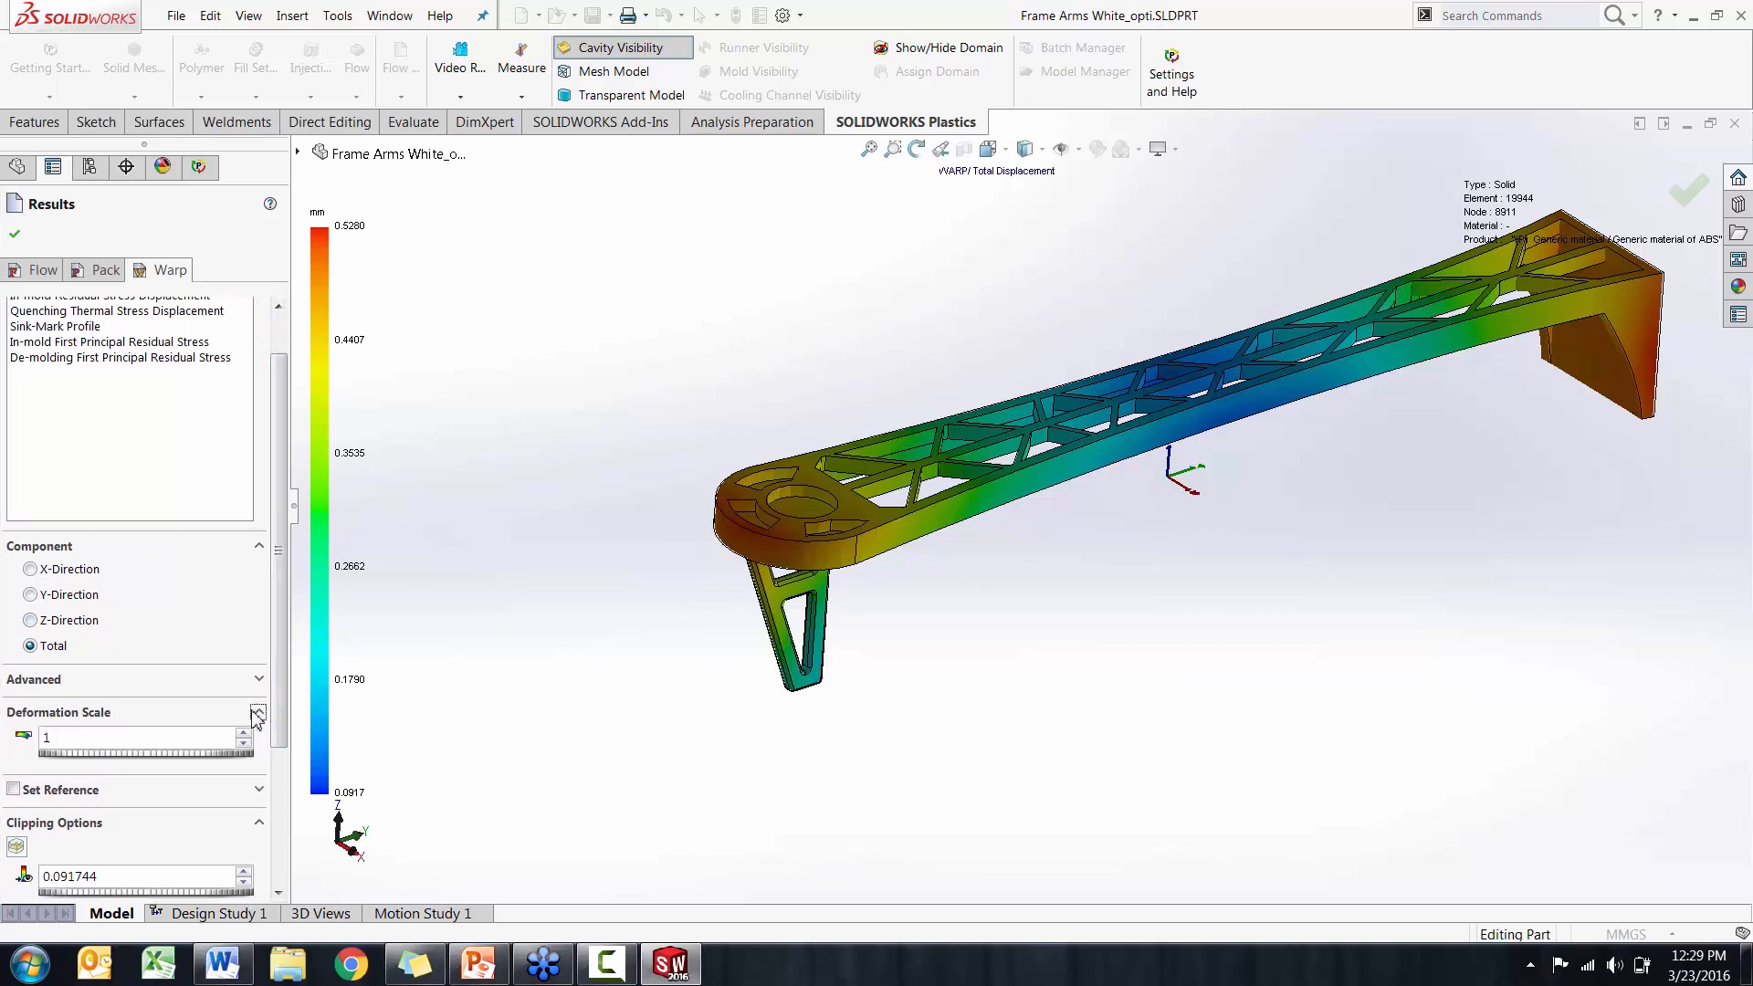
pyautogui.click(65, 740)
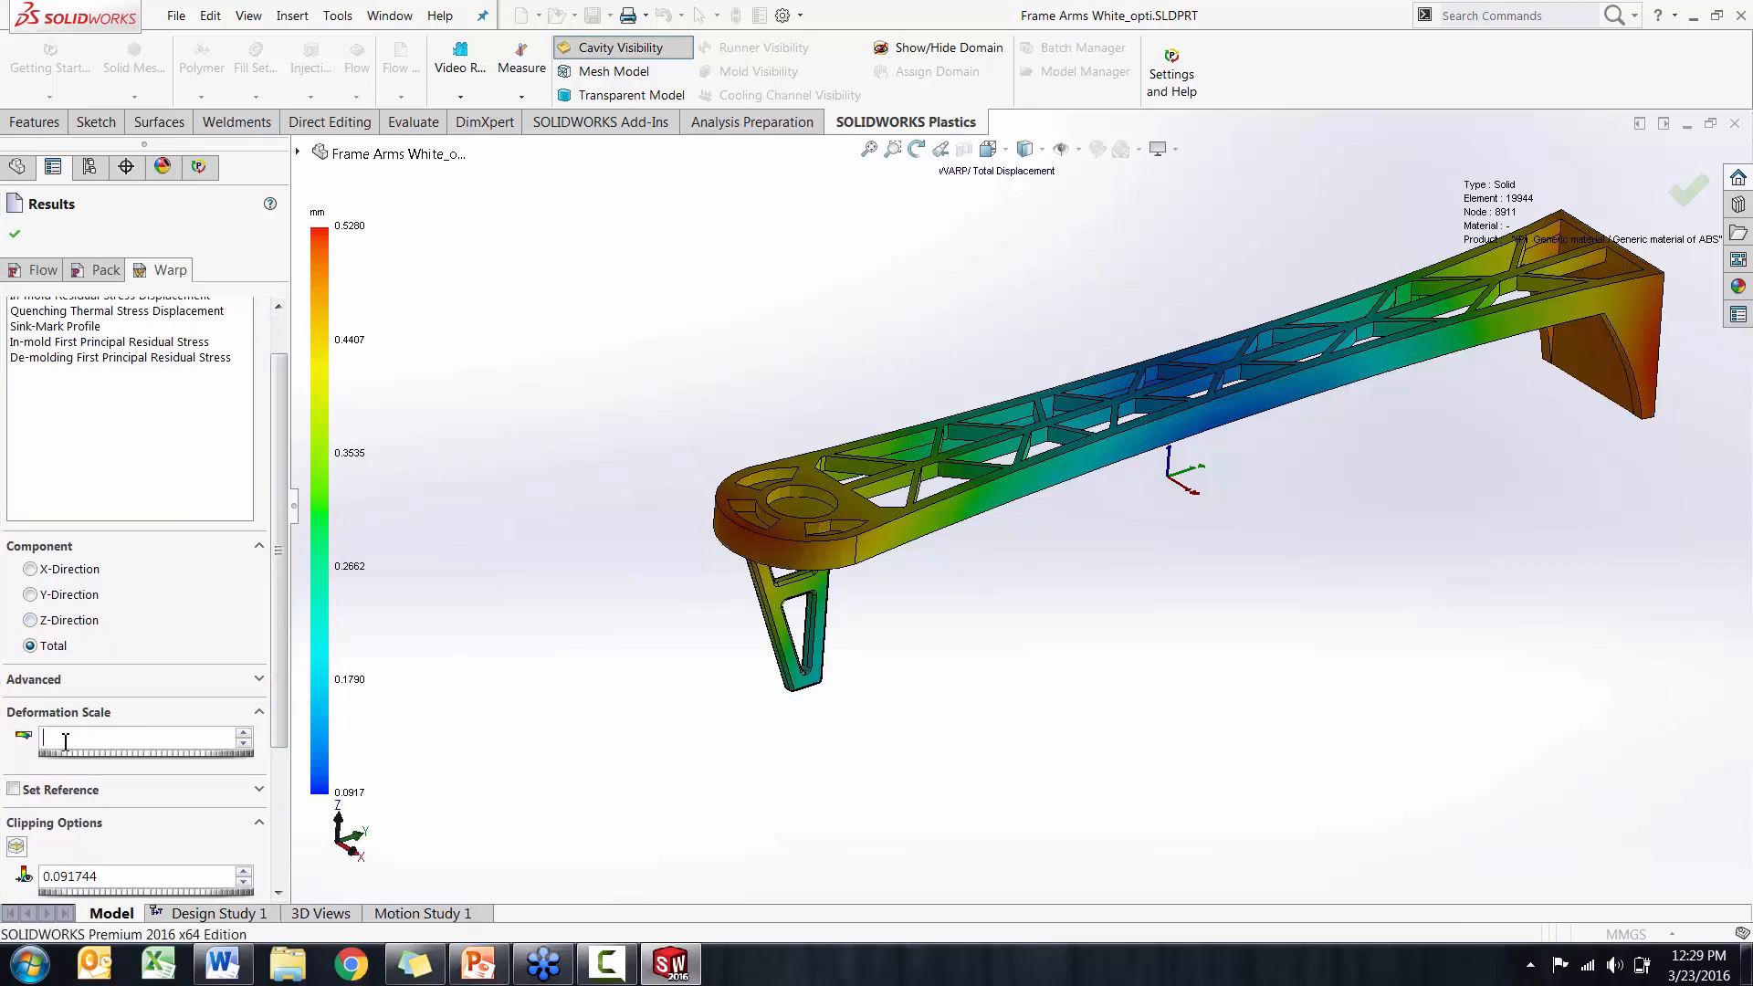
pyautogui.write('0')
pyautogui.scroll(-5, 286, 727)
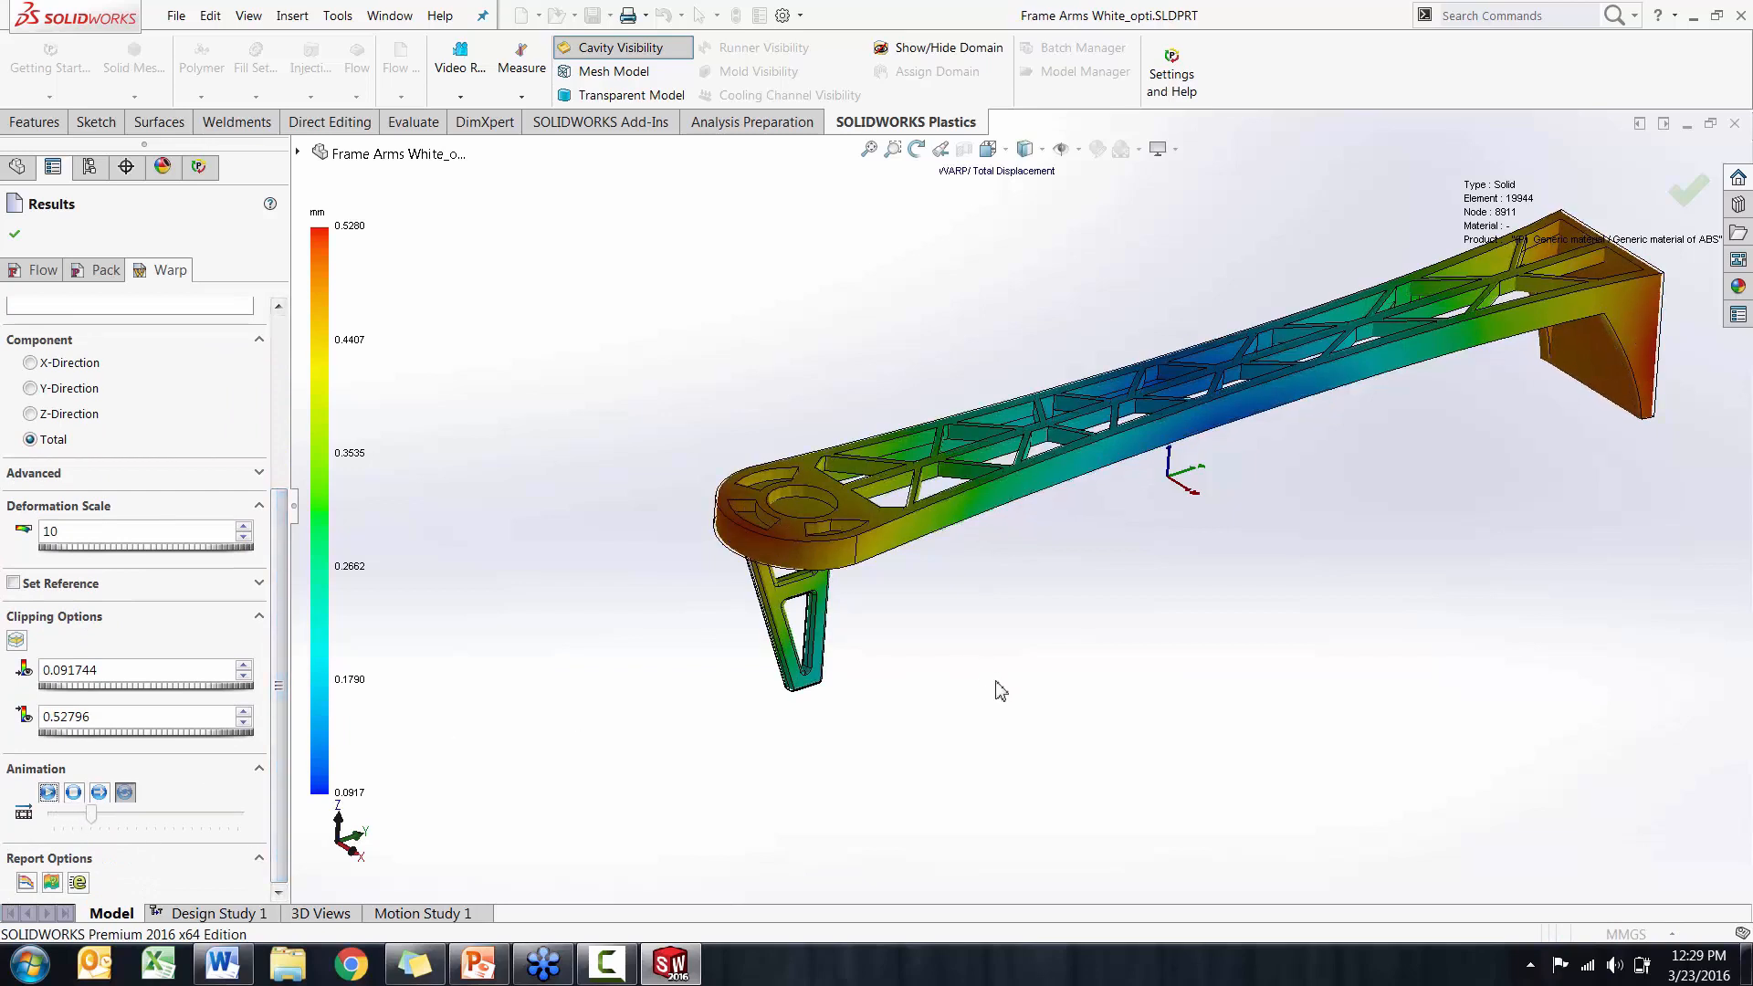
pyautogui.moveTo(995, 690); pyautogui.dragTo(1074, 588, button='middle')
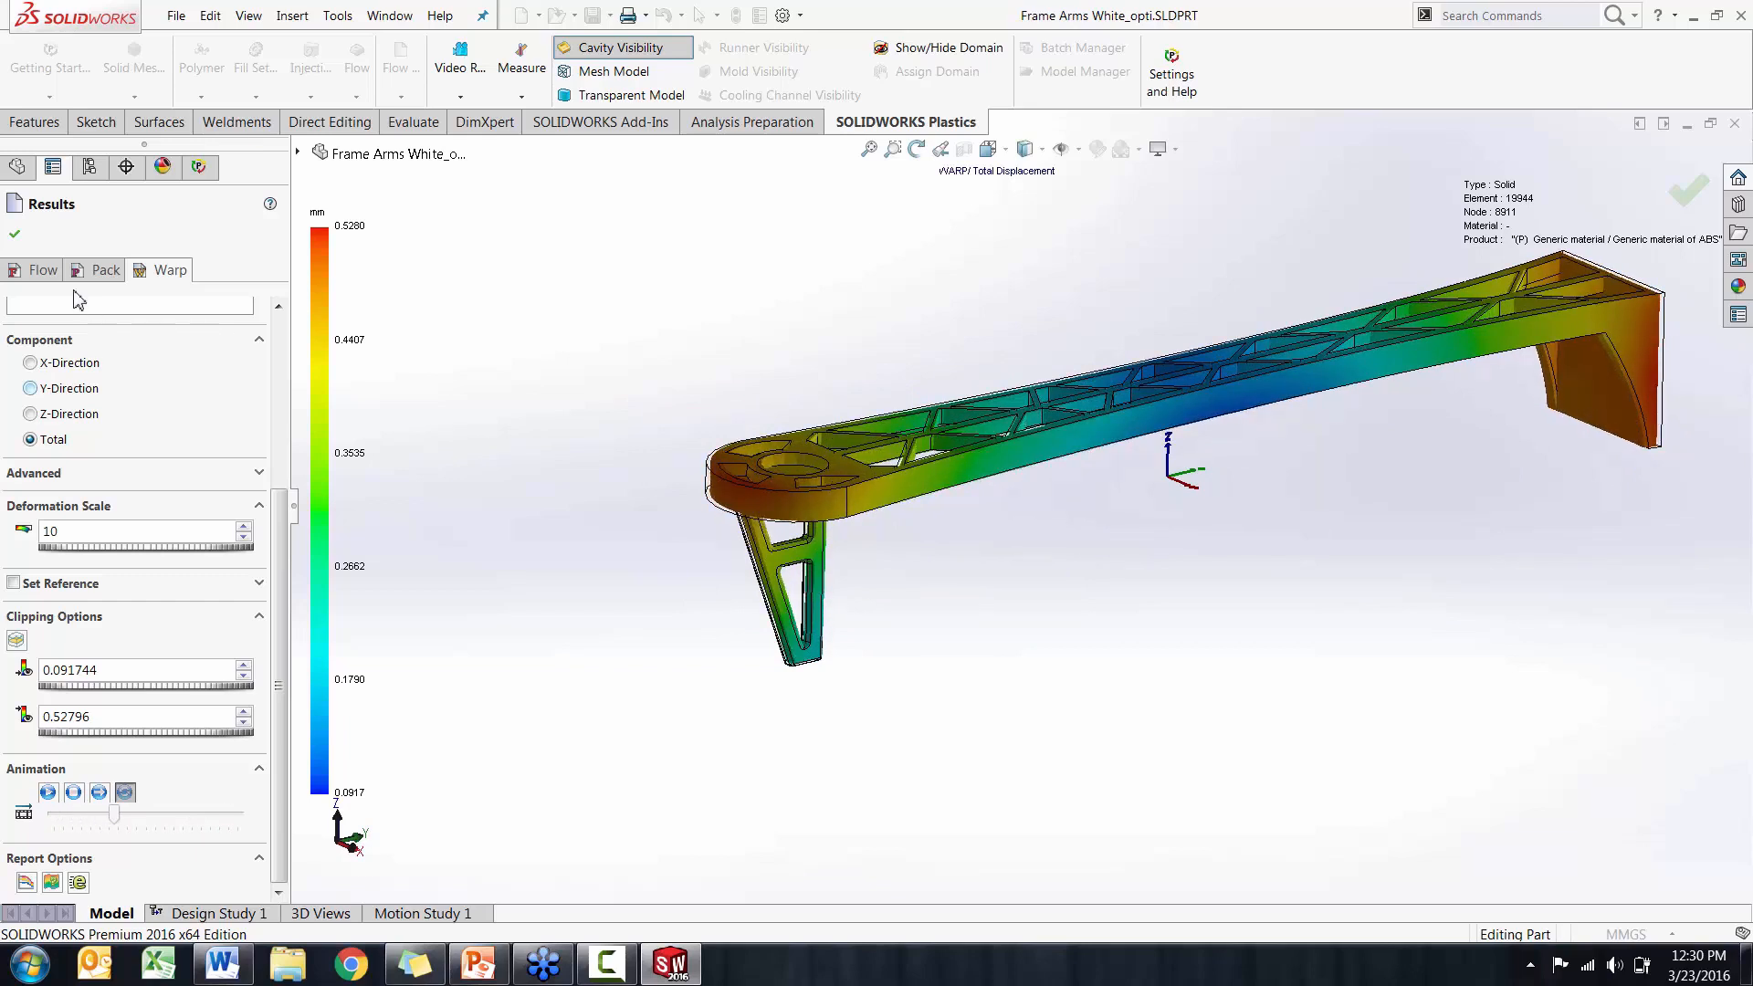
pyautogui.click(16, 236)
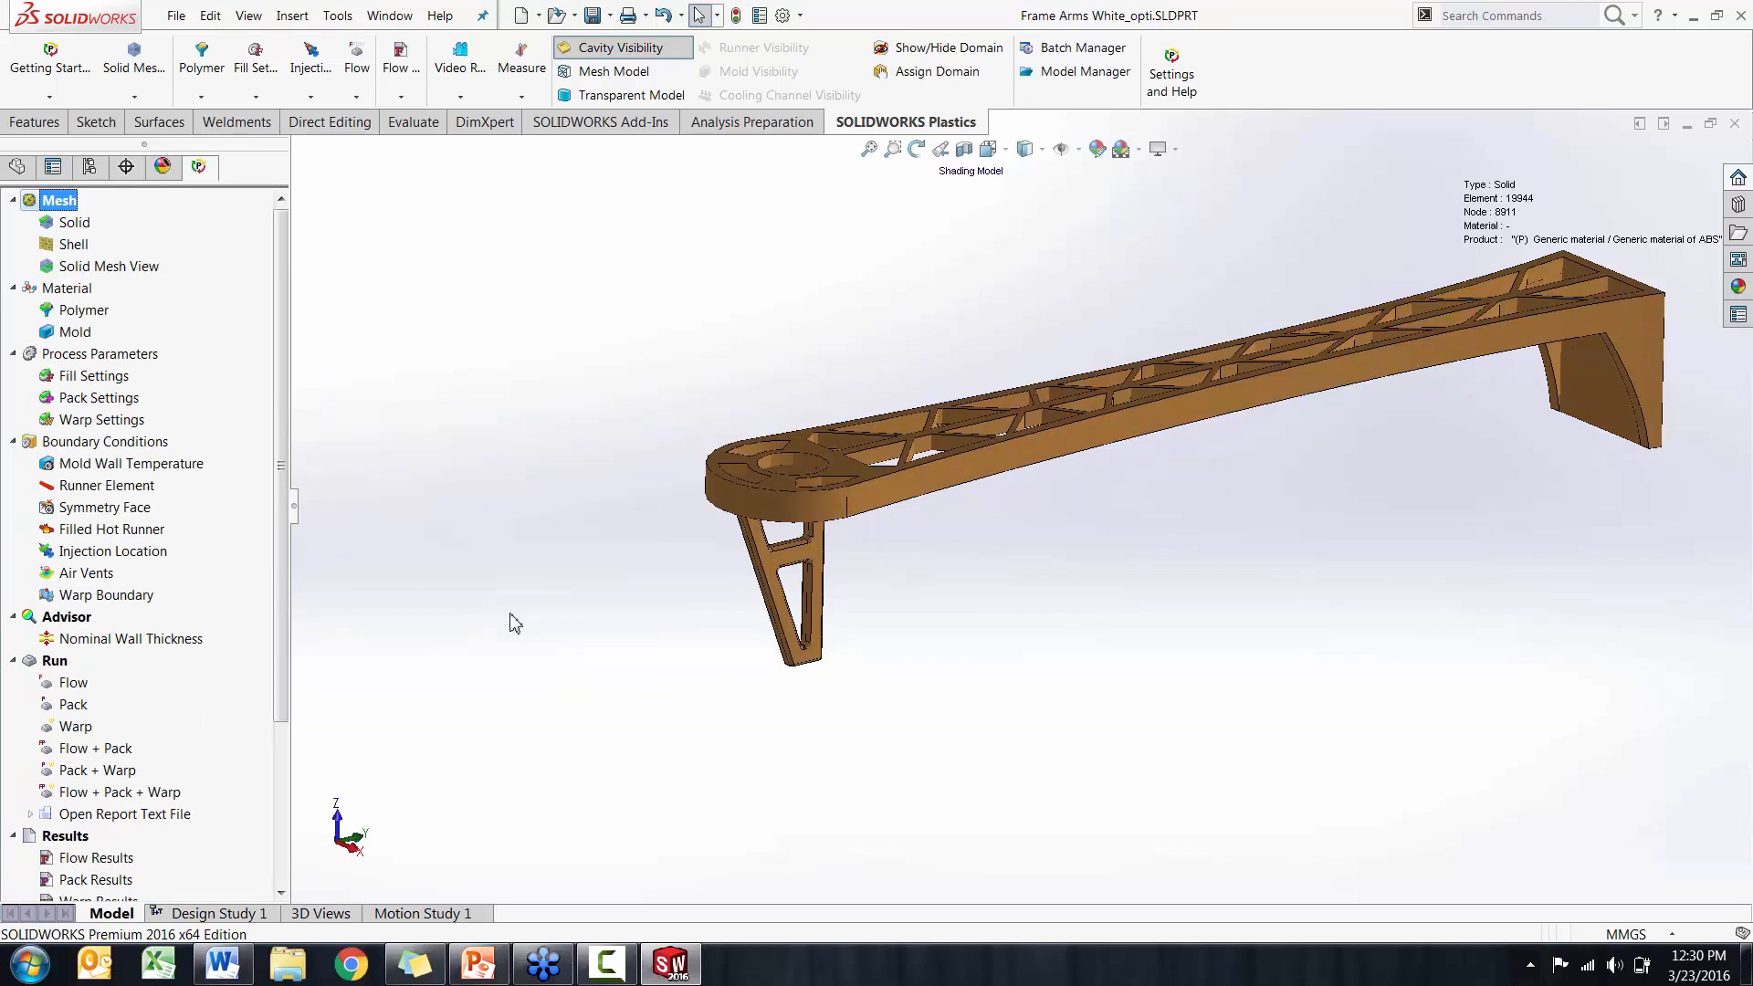
# Look through the report entries of the Plastics study tree and switch to DesignChange_report.docx in Word
pyautogui.scroll(-1, 281, 516)
pyautogui.scroll(1, 281, 520)
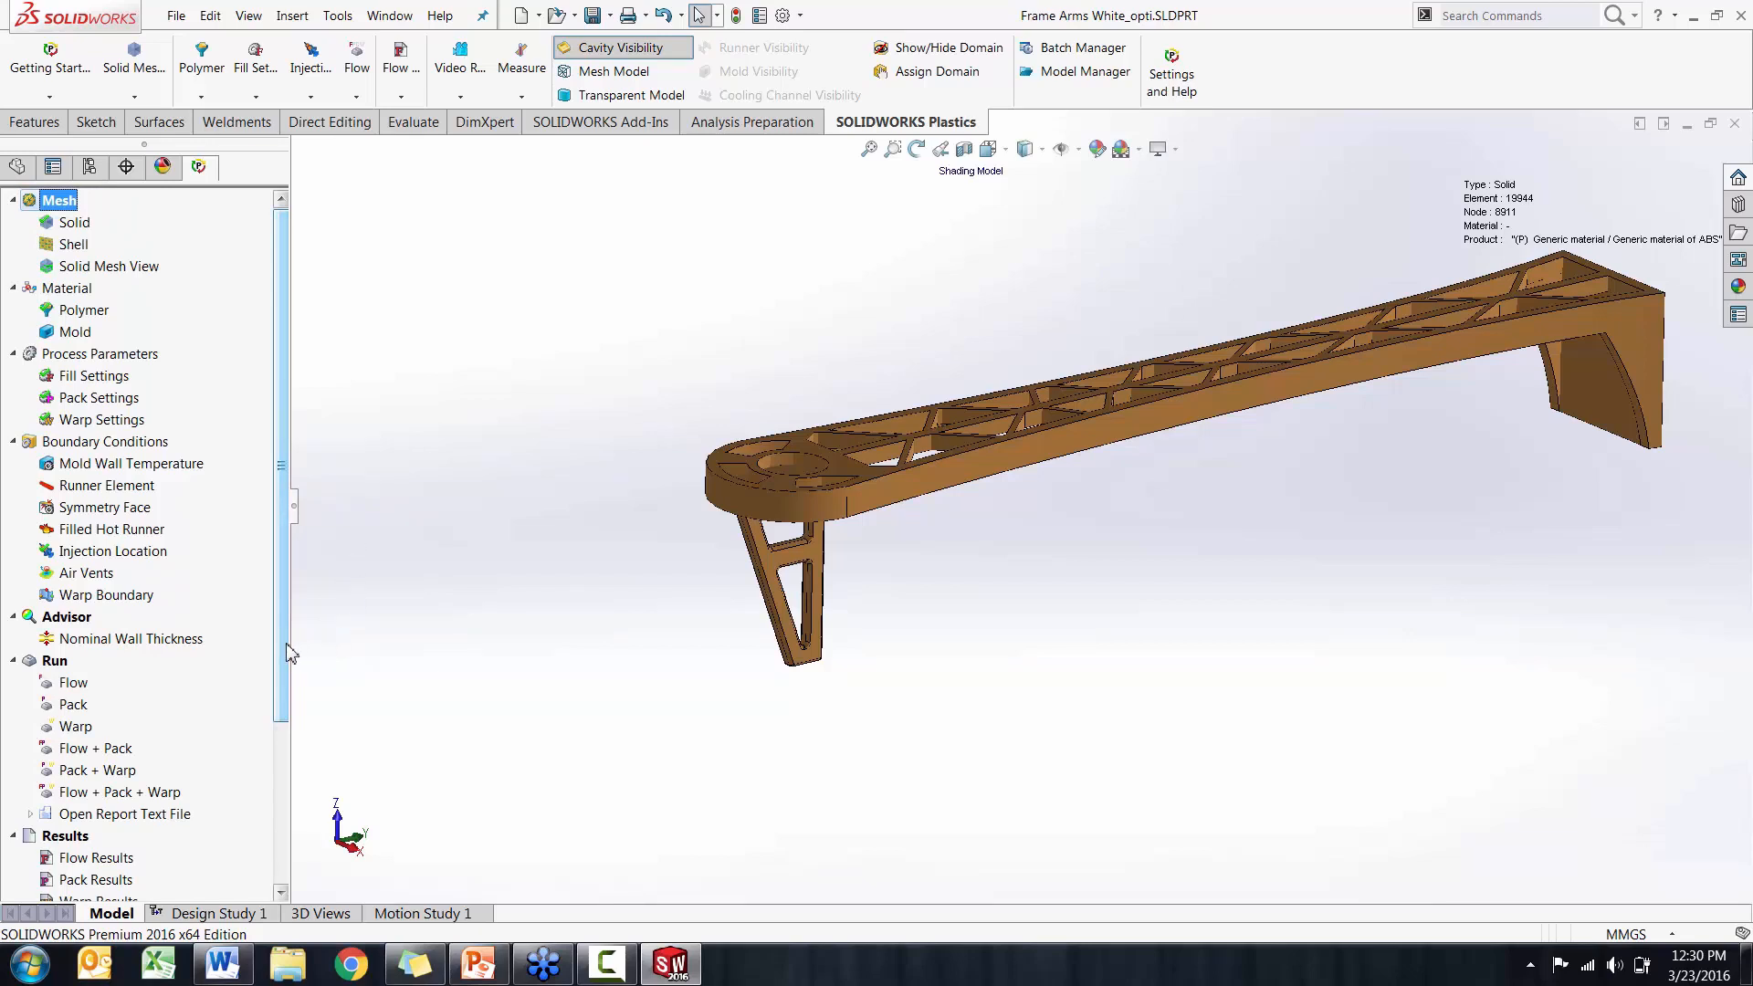
pyautogui.scroll(-3, 287, 651)
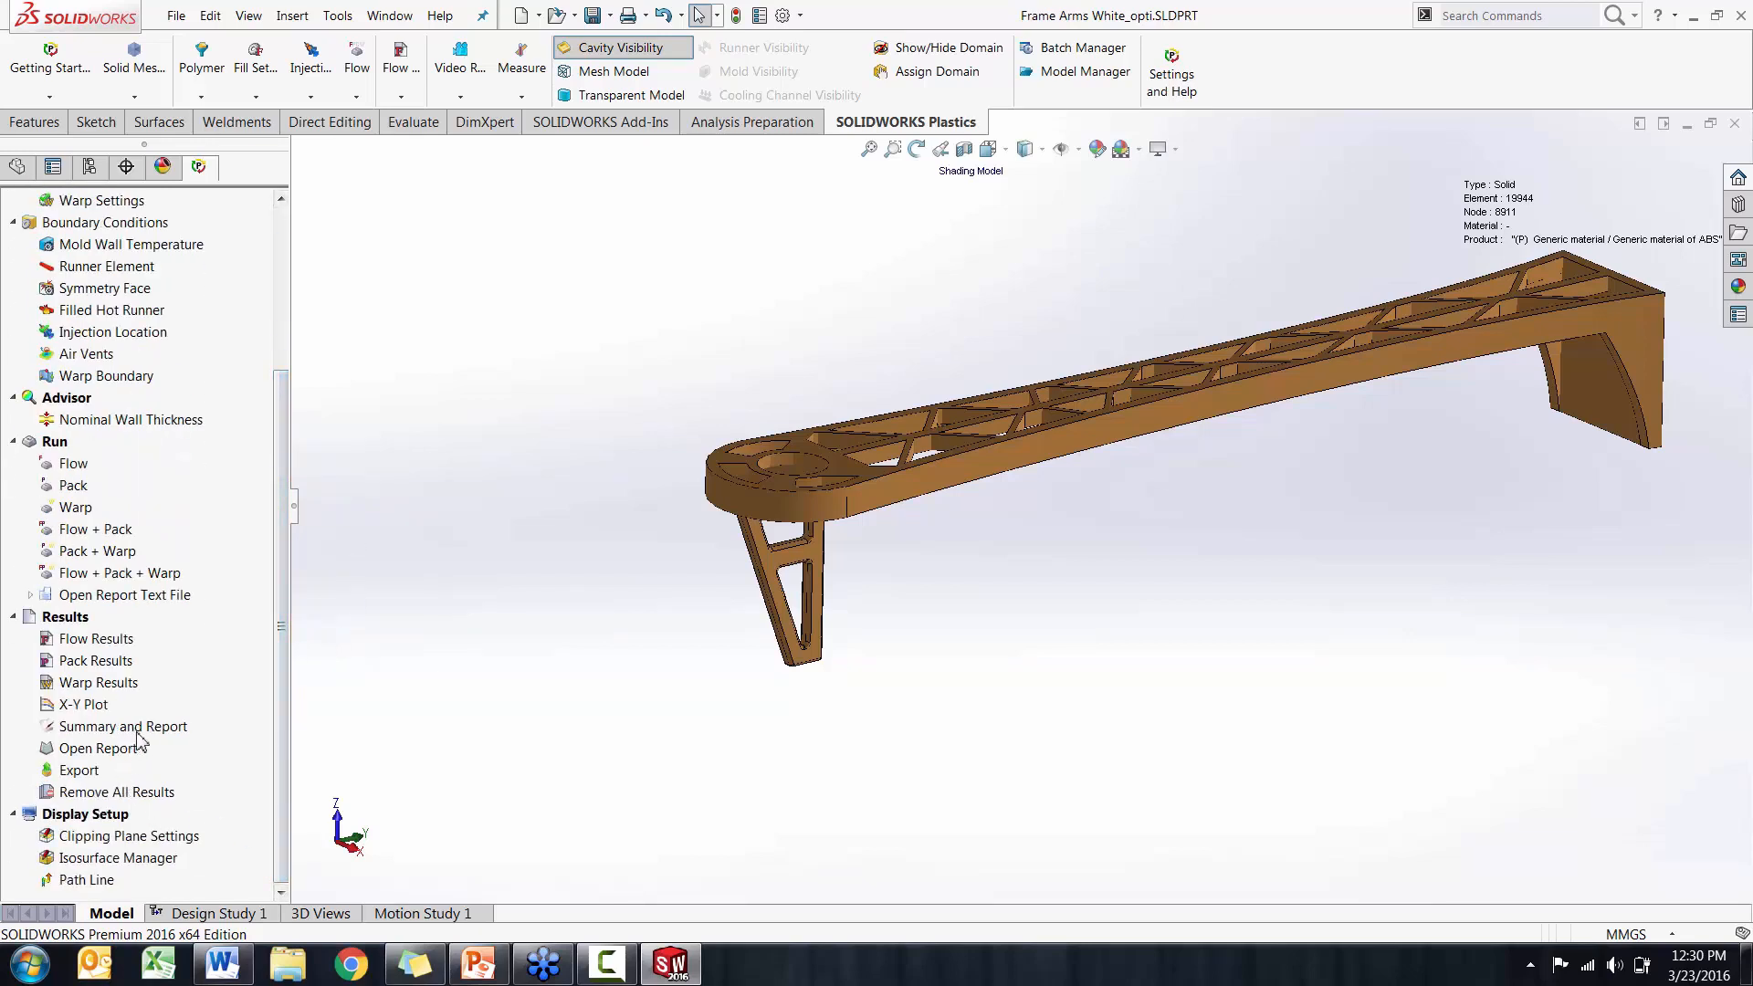
pyautogui.click(193, 858)
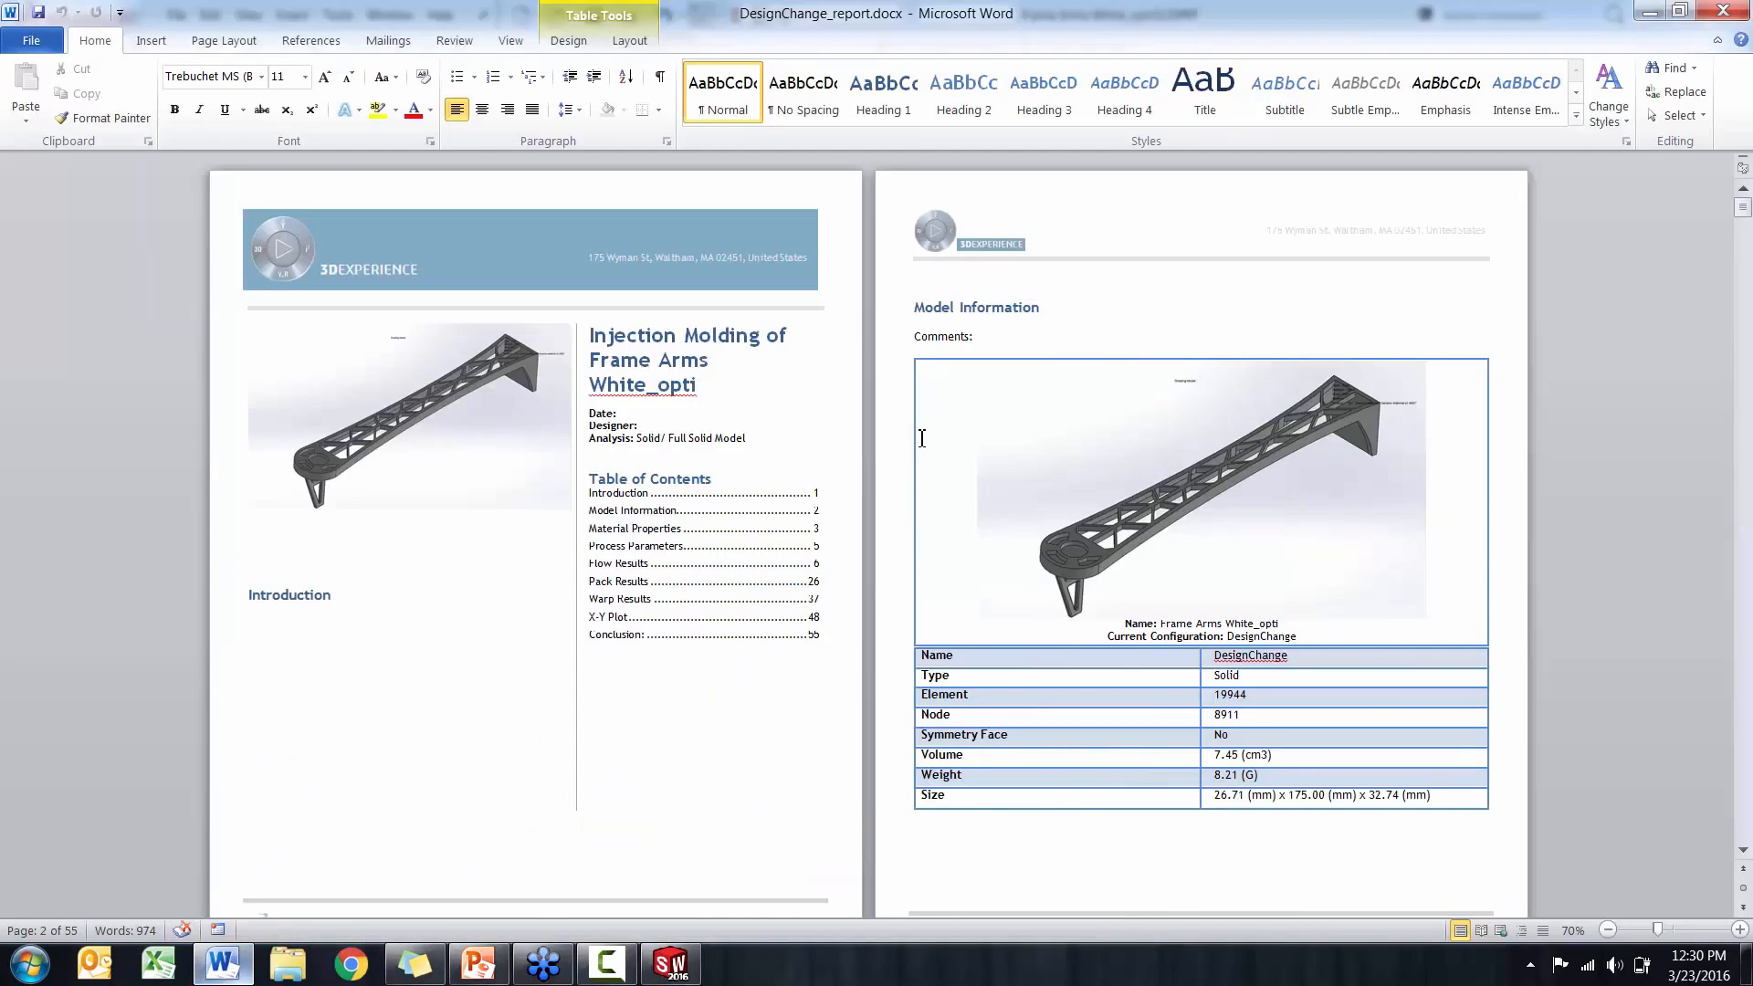
# Review the report's model information, ABS material properties, process parameters and flow summary pages
pyautogui.click(1743, 212)
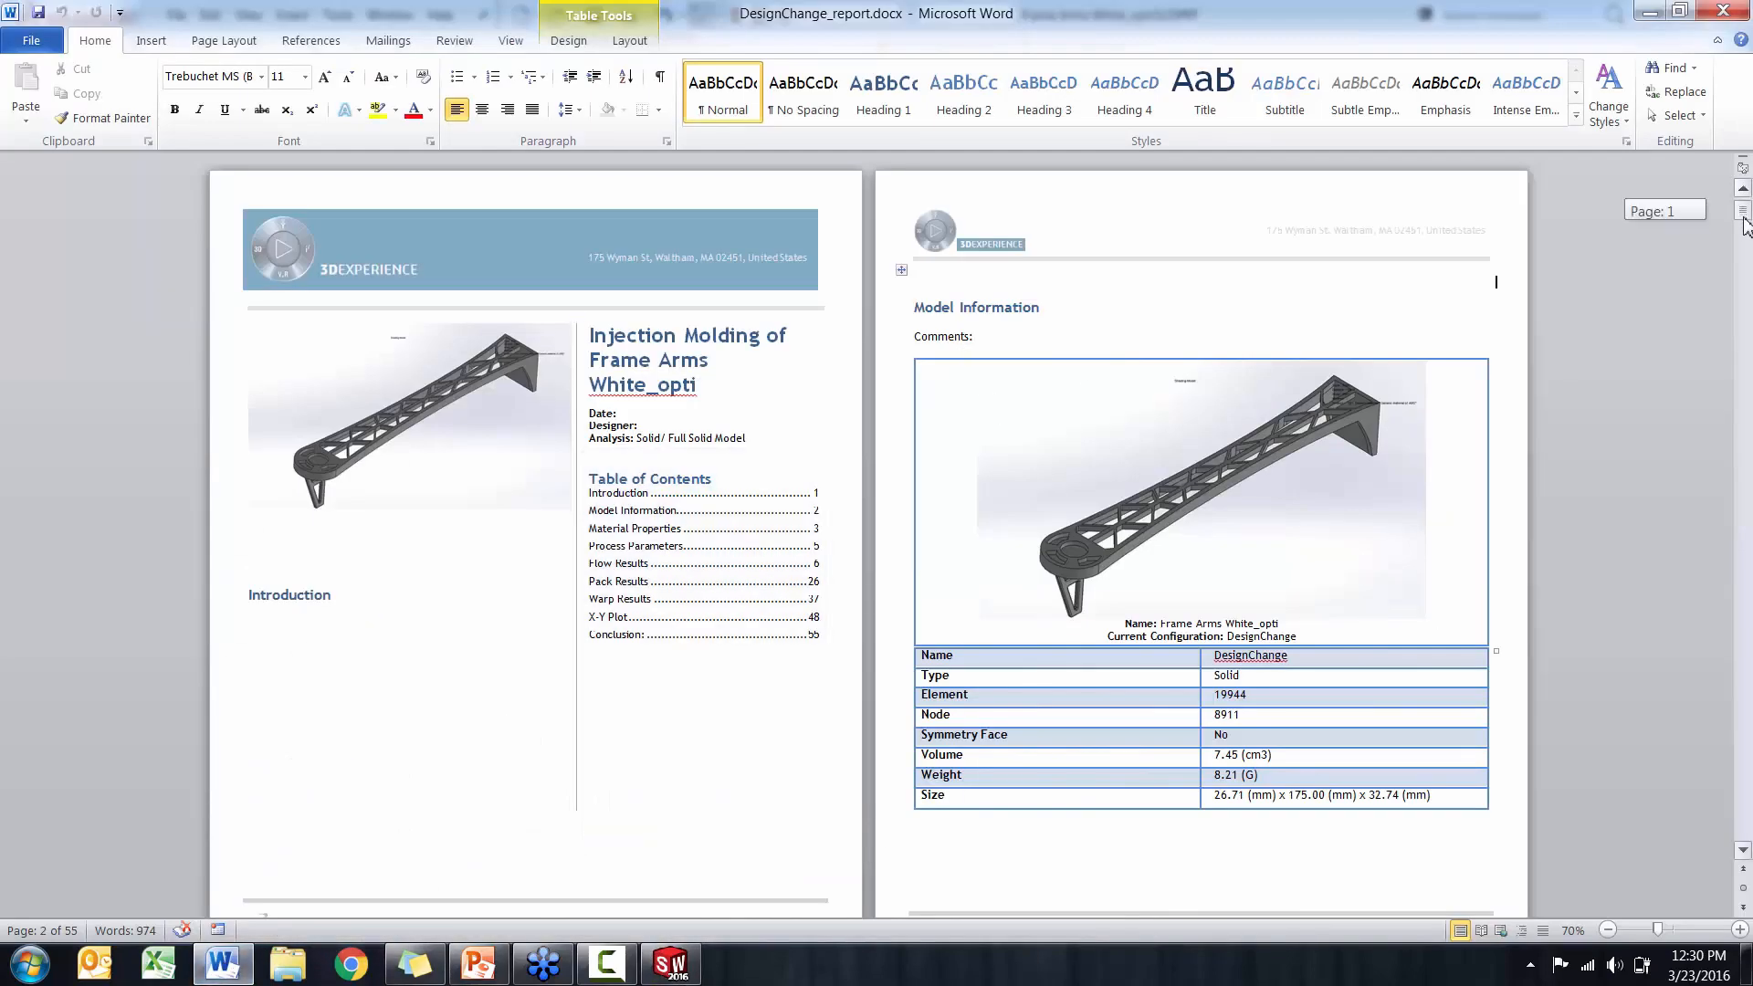
pyautogui.click(1742, 263)
pyautogui.click(1743, 267)
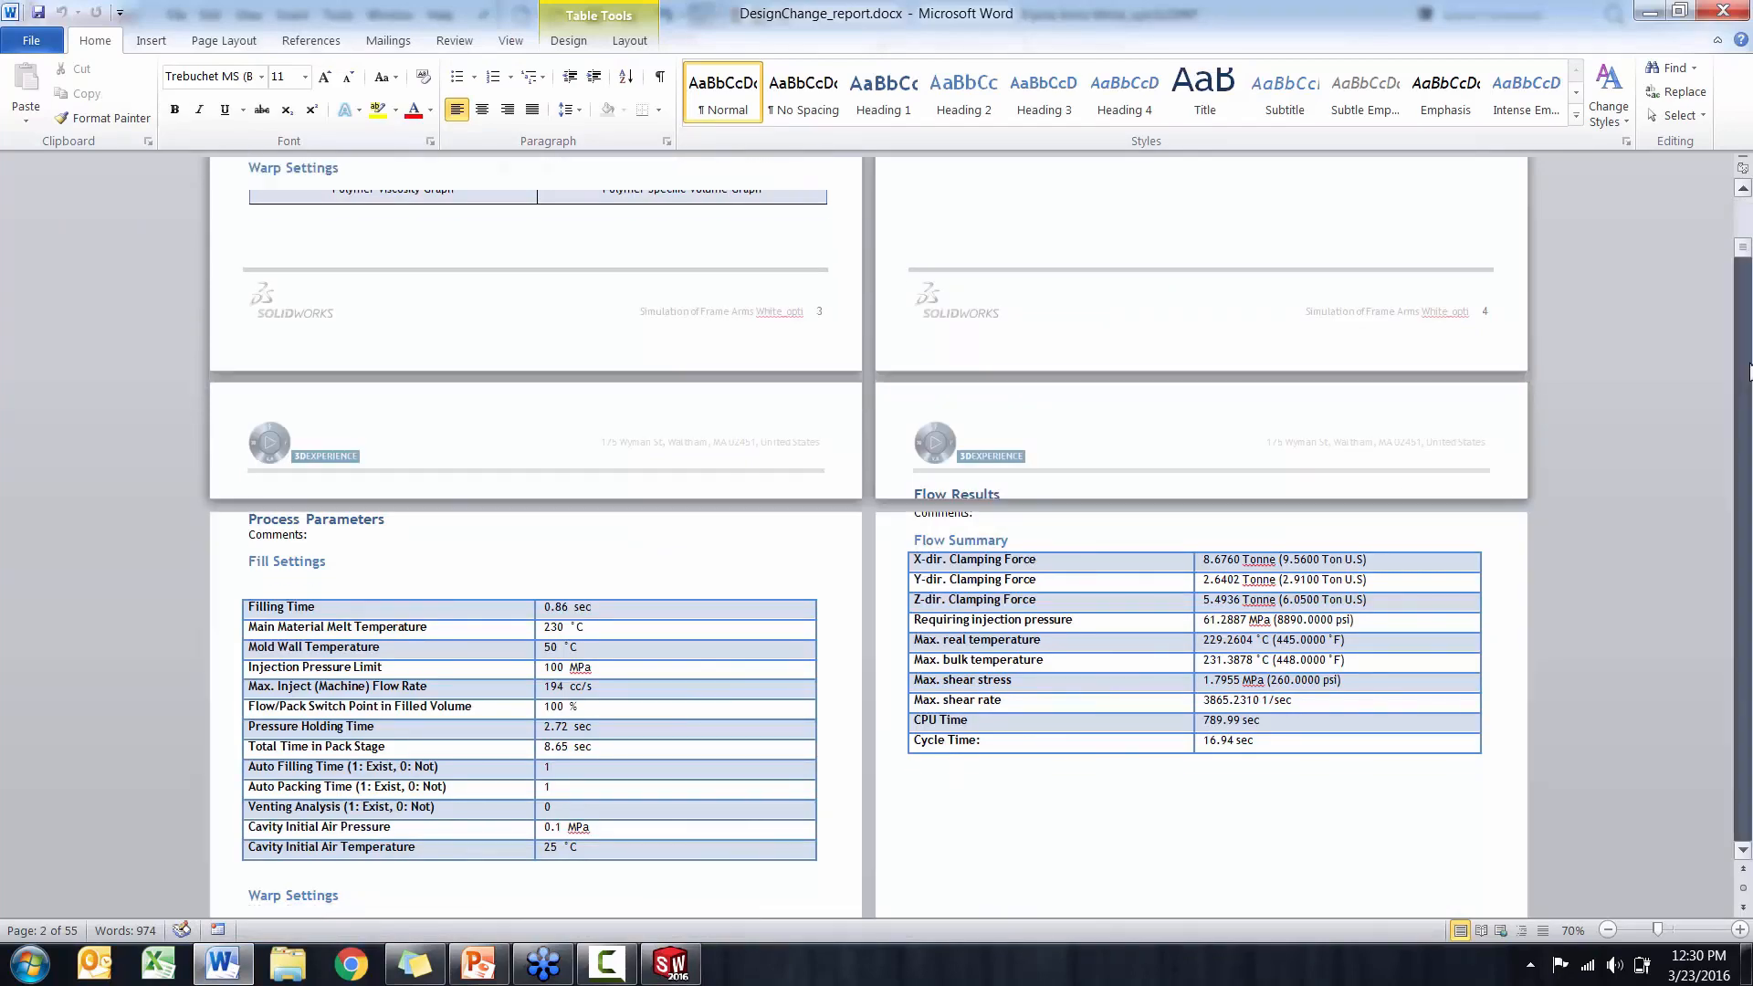
pyautogui.click(1743, 268)
pyautogui.click(1748, 383)
pyautogui.scroll(10, 1691, 443)
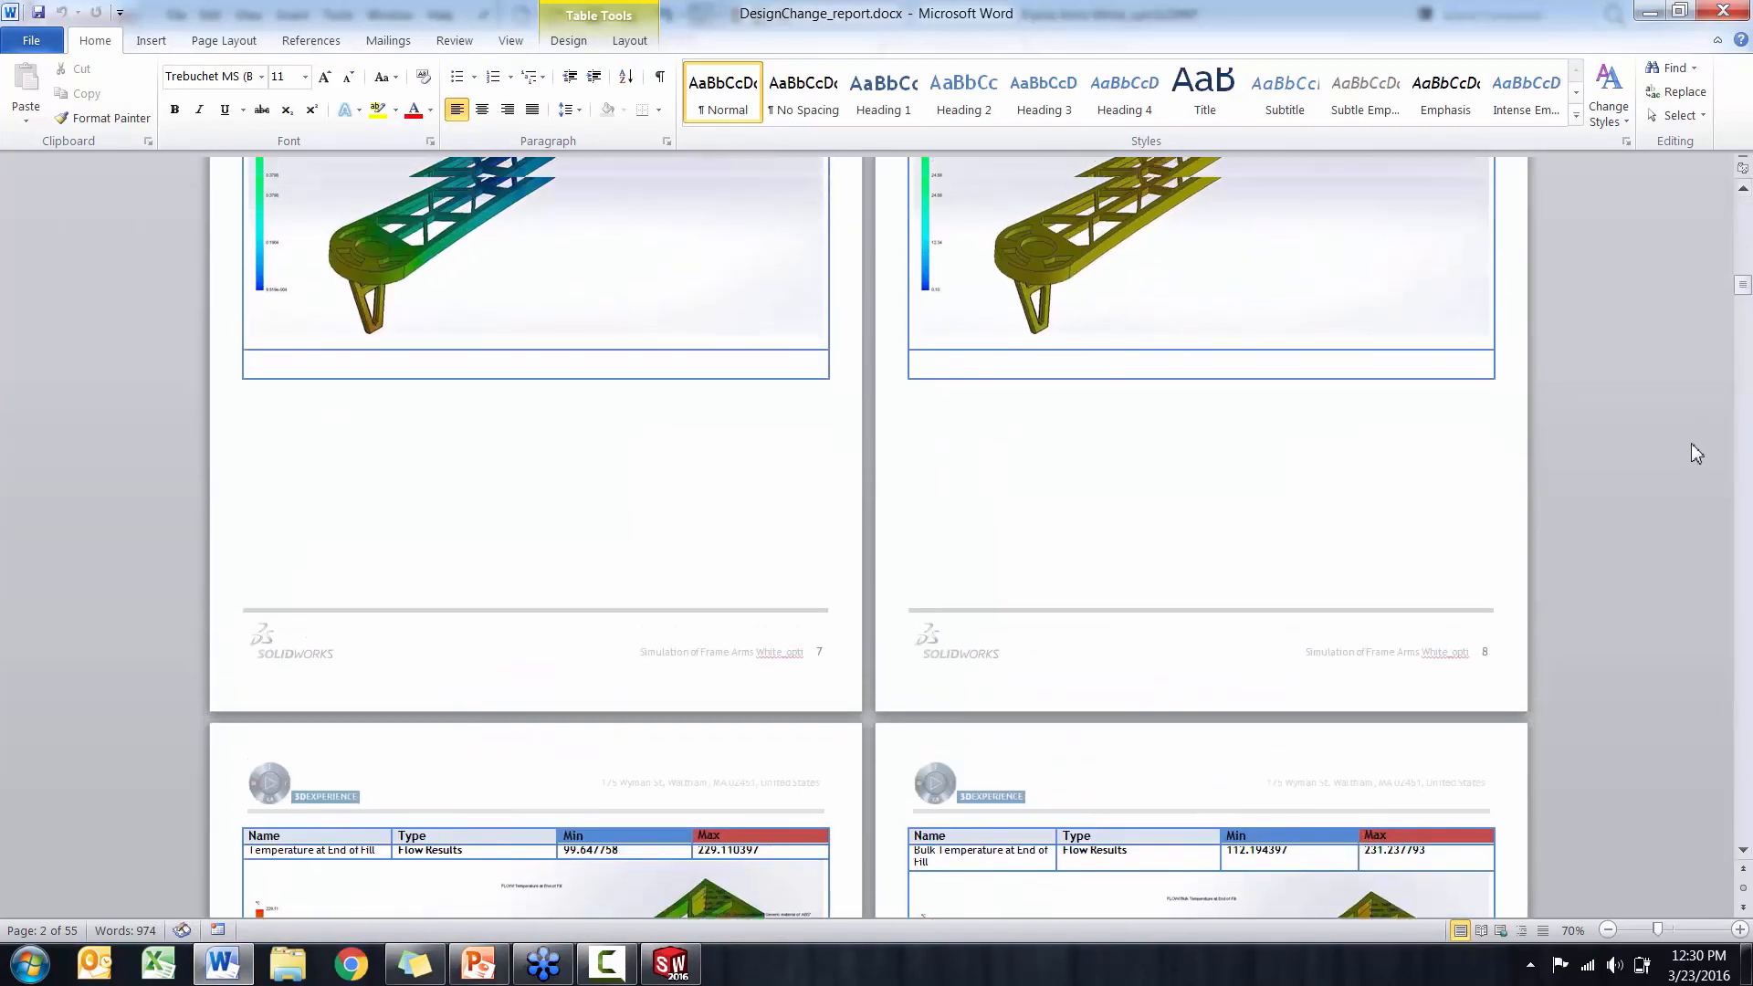
pyautogui.scroll(10, 1690, 444)
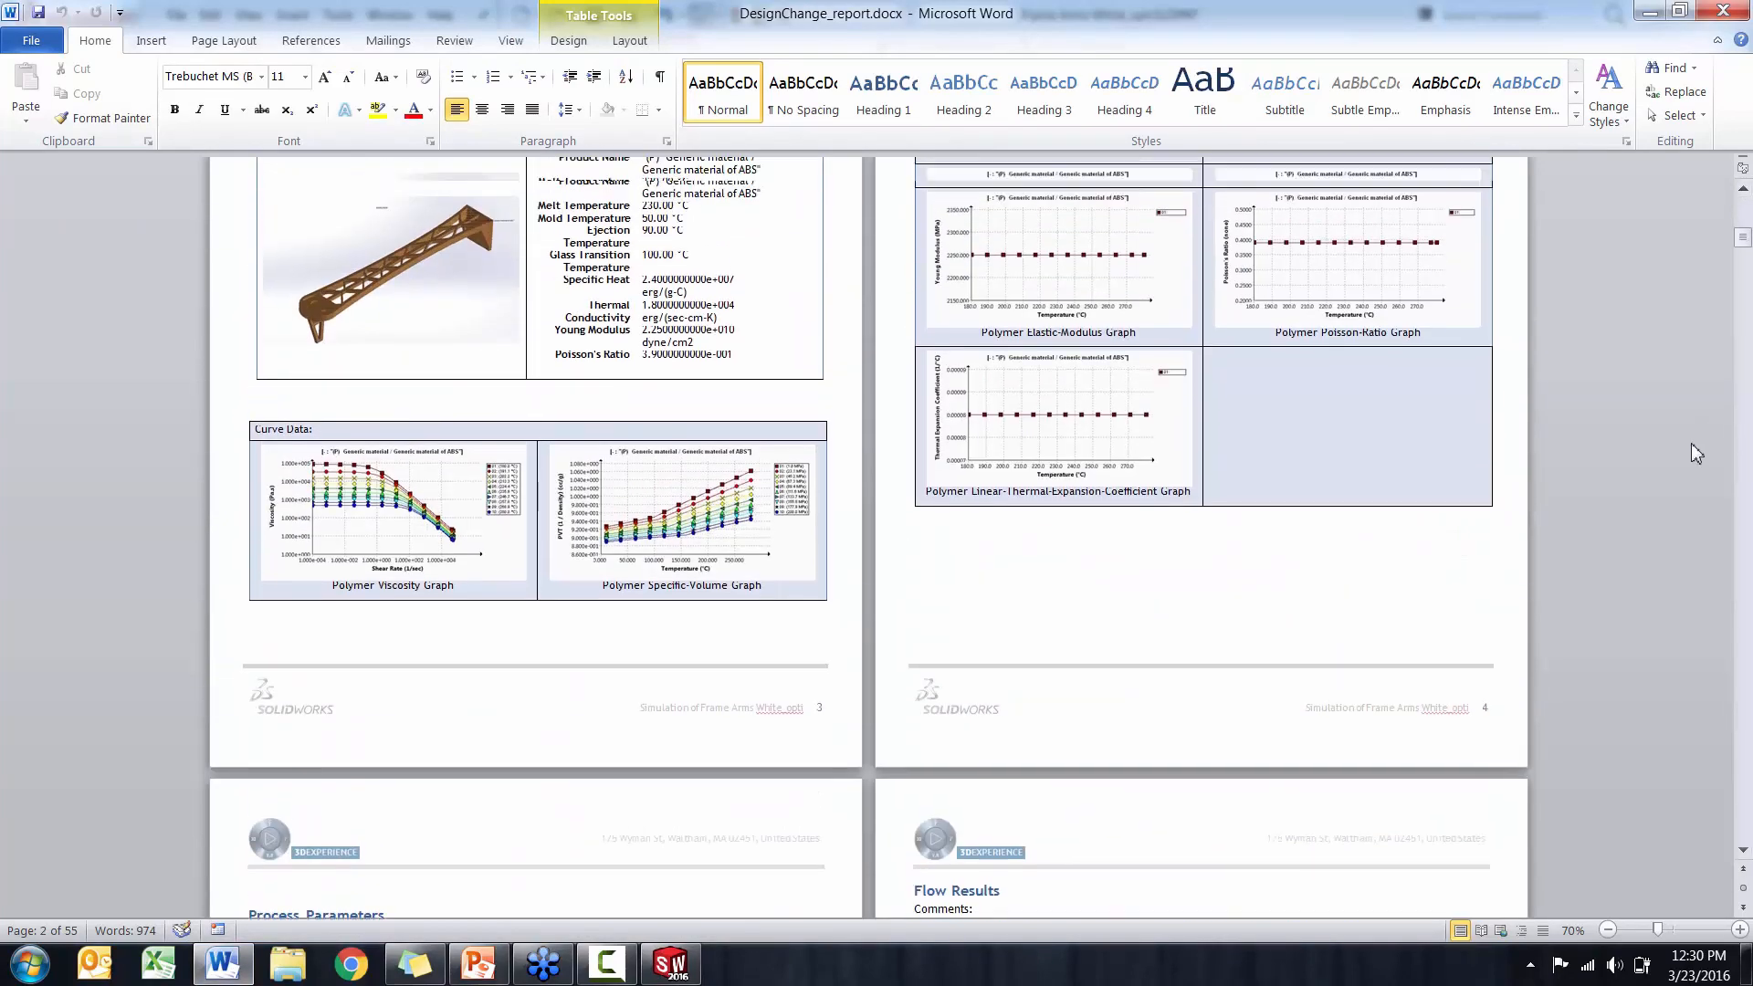
pyautogui.scroll(-5, 1691, 444)
pyautogui.scroll(-3, 1691, 442)
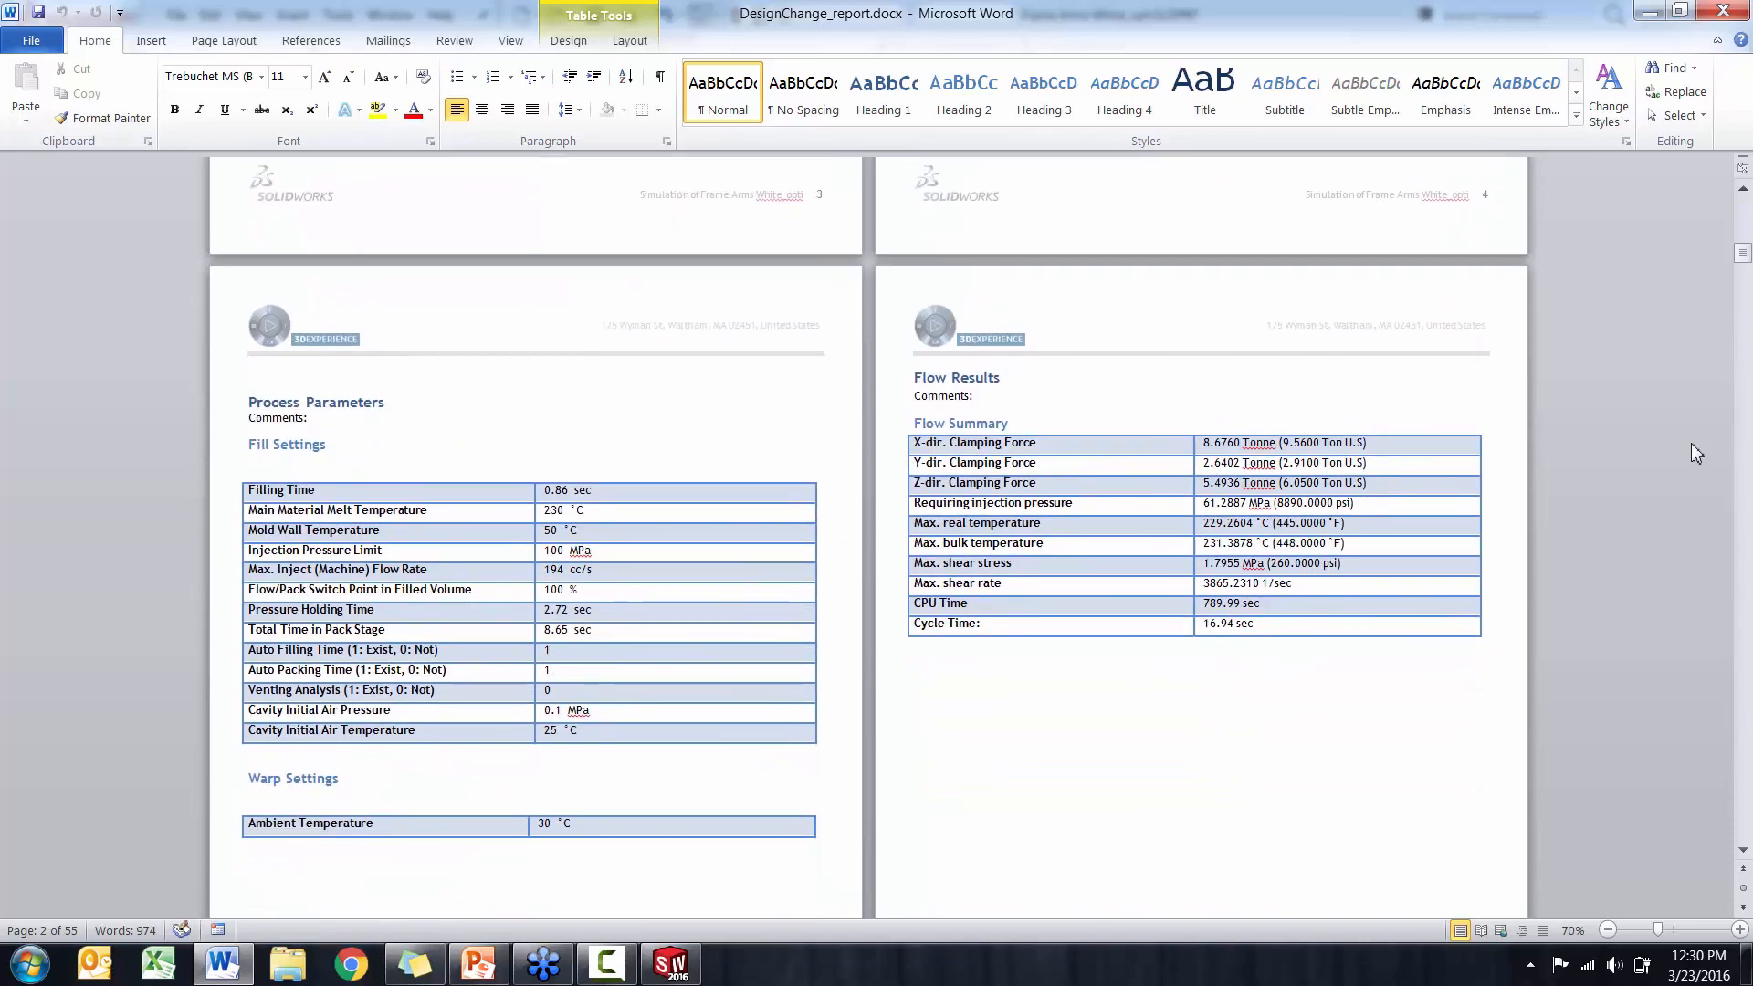
# Page through the report's flow result plots from Fill Time to Weld Lines and close the report
pyautogui.scroll(-3, 1691, 442)
pyautogui.scroll(-9, 1690, 441)
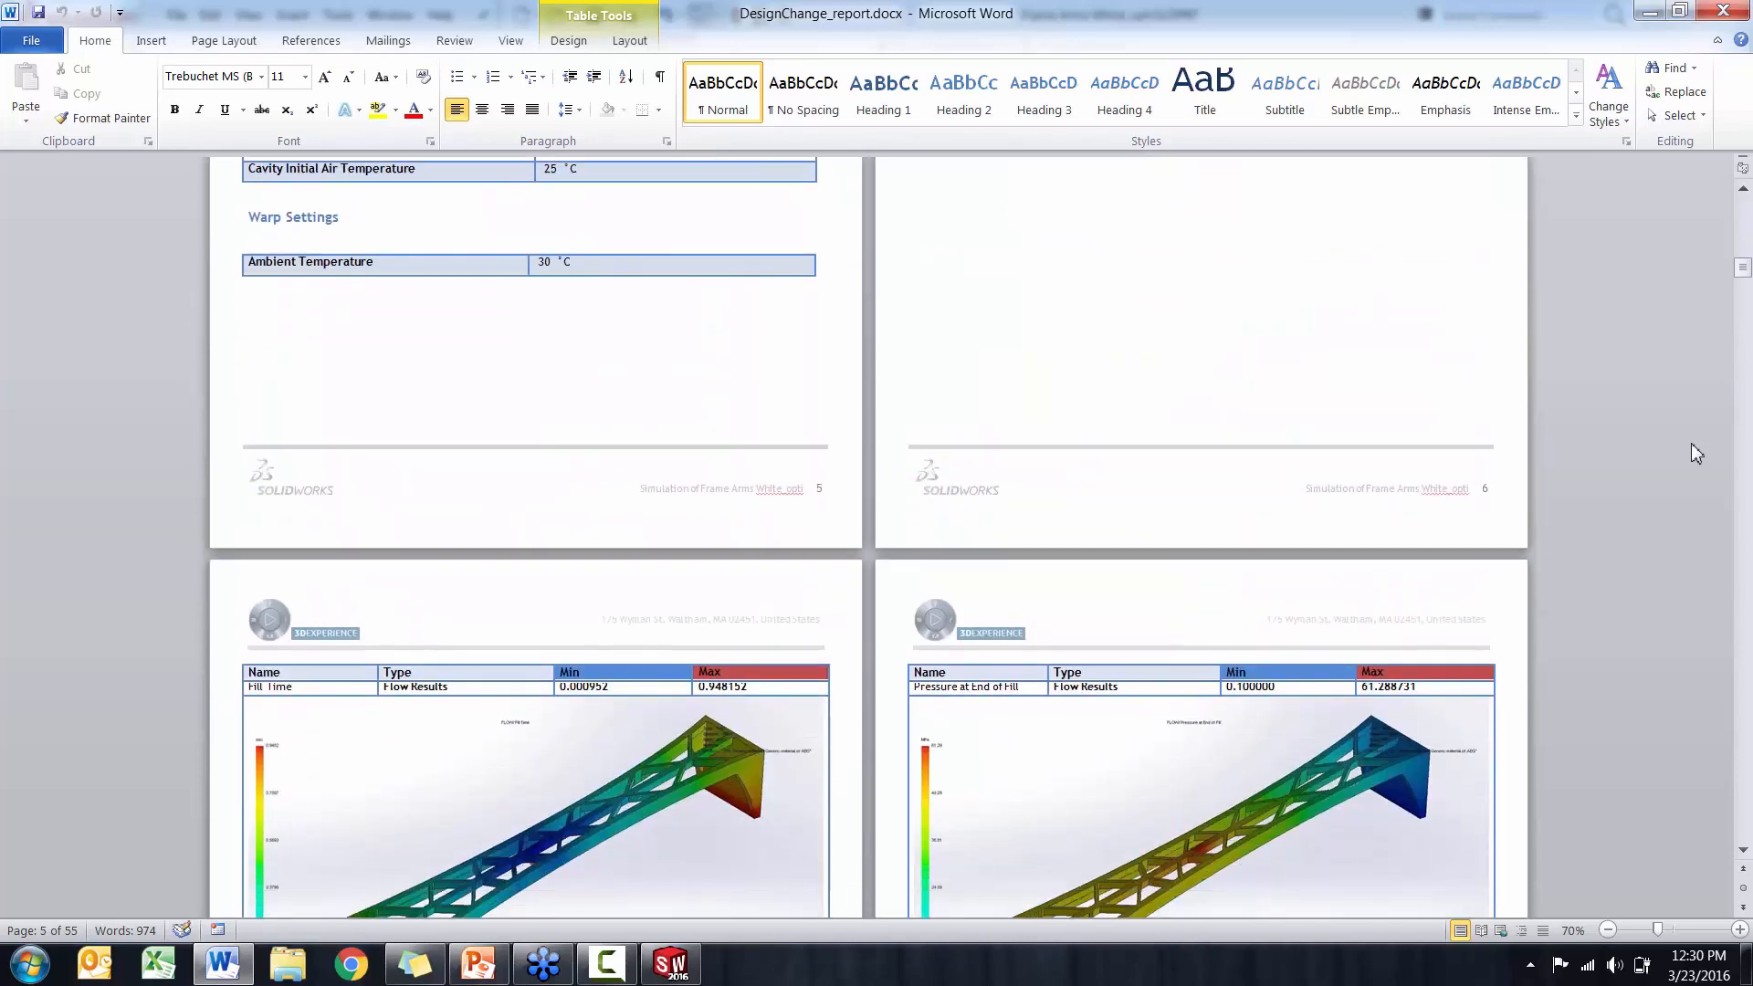
pyautogui.scroll(-20, 1691, 443)
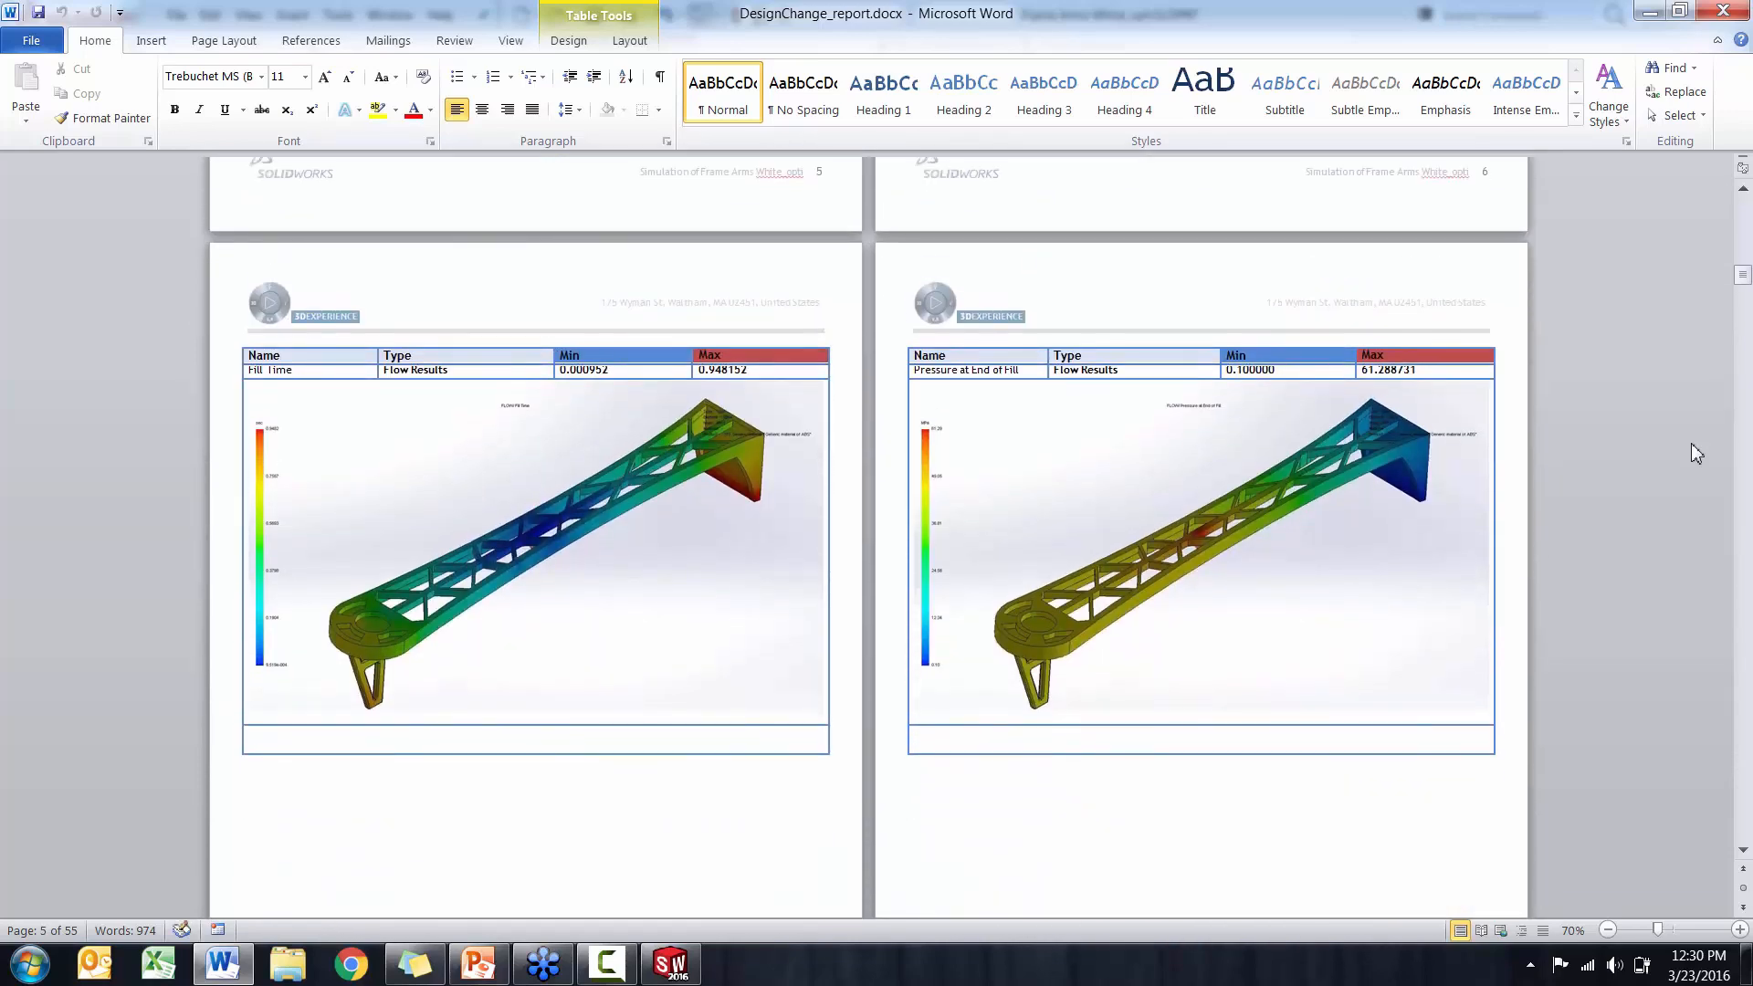
pyautogui.scroll(-19, 1622, 597)
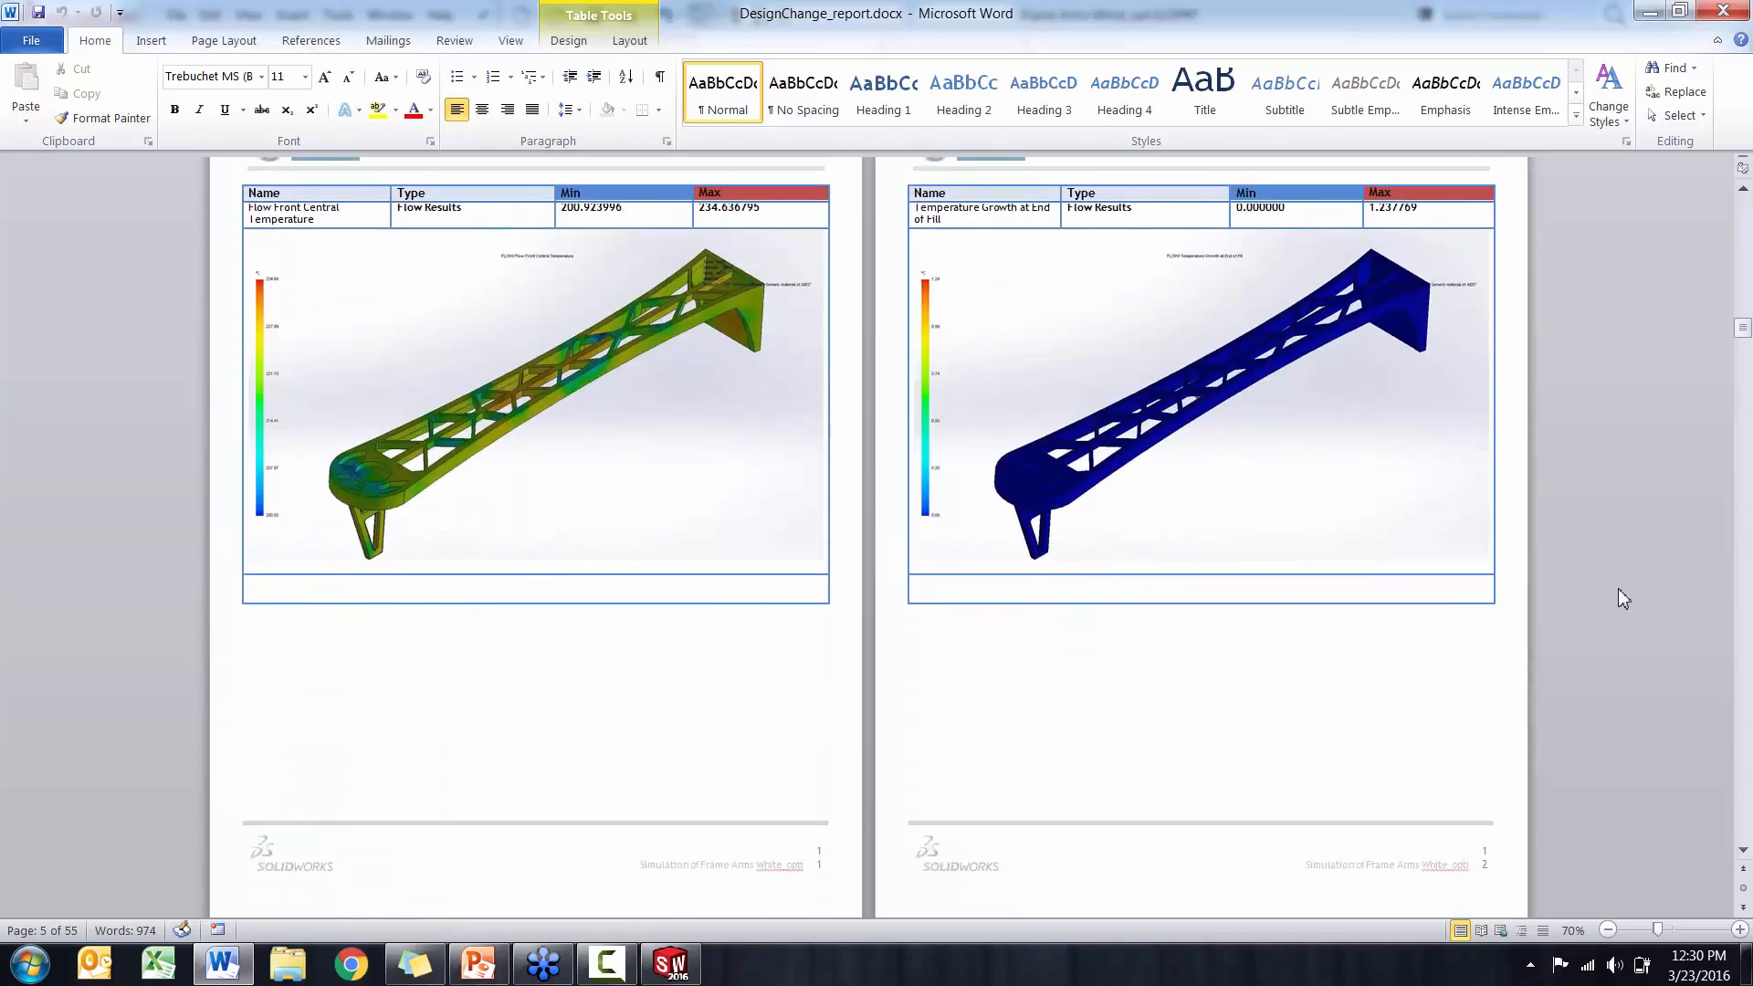
pyautogui.scroll(-20, 1619, 591)
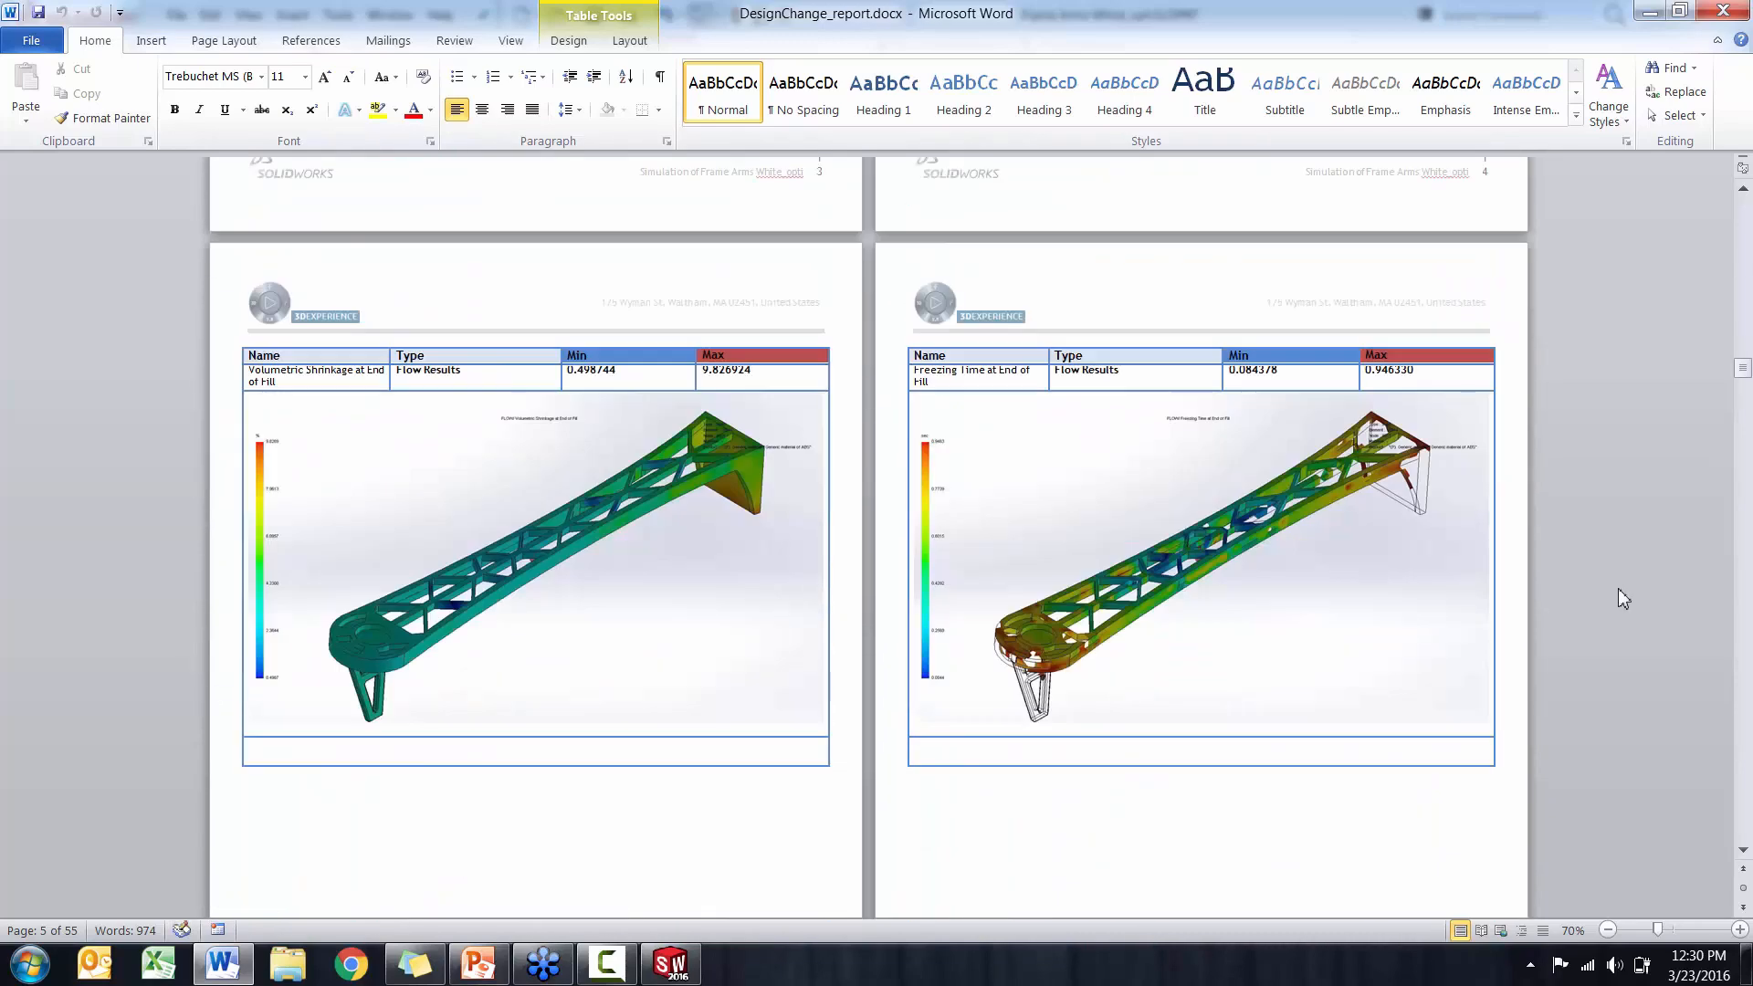
pyautogui.scroll(-19, 1619, 589)
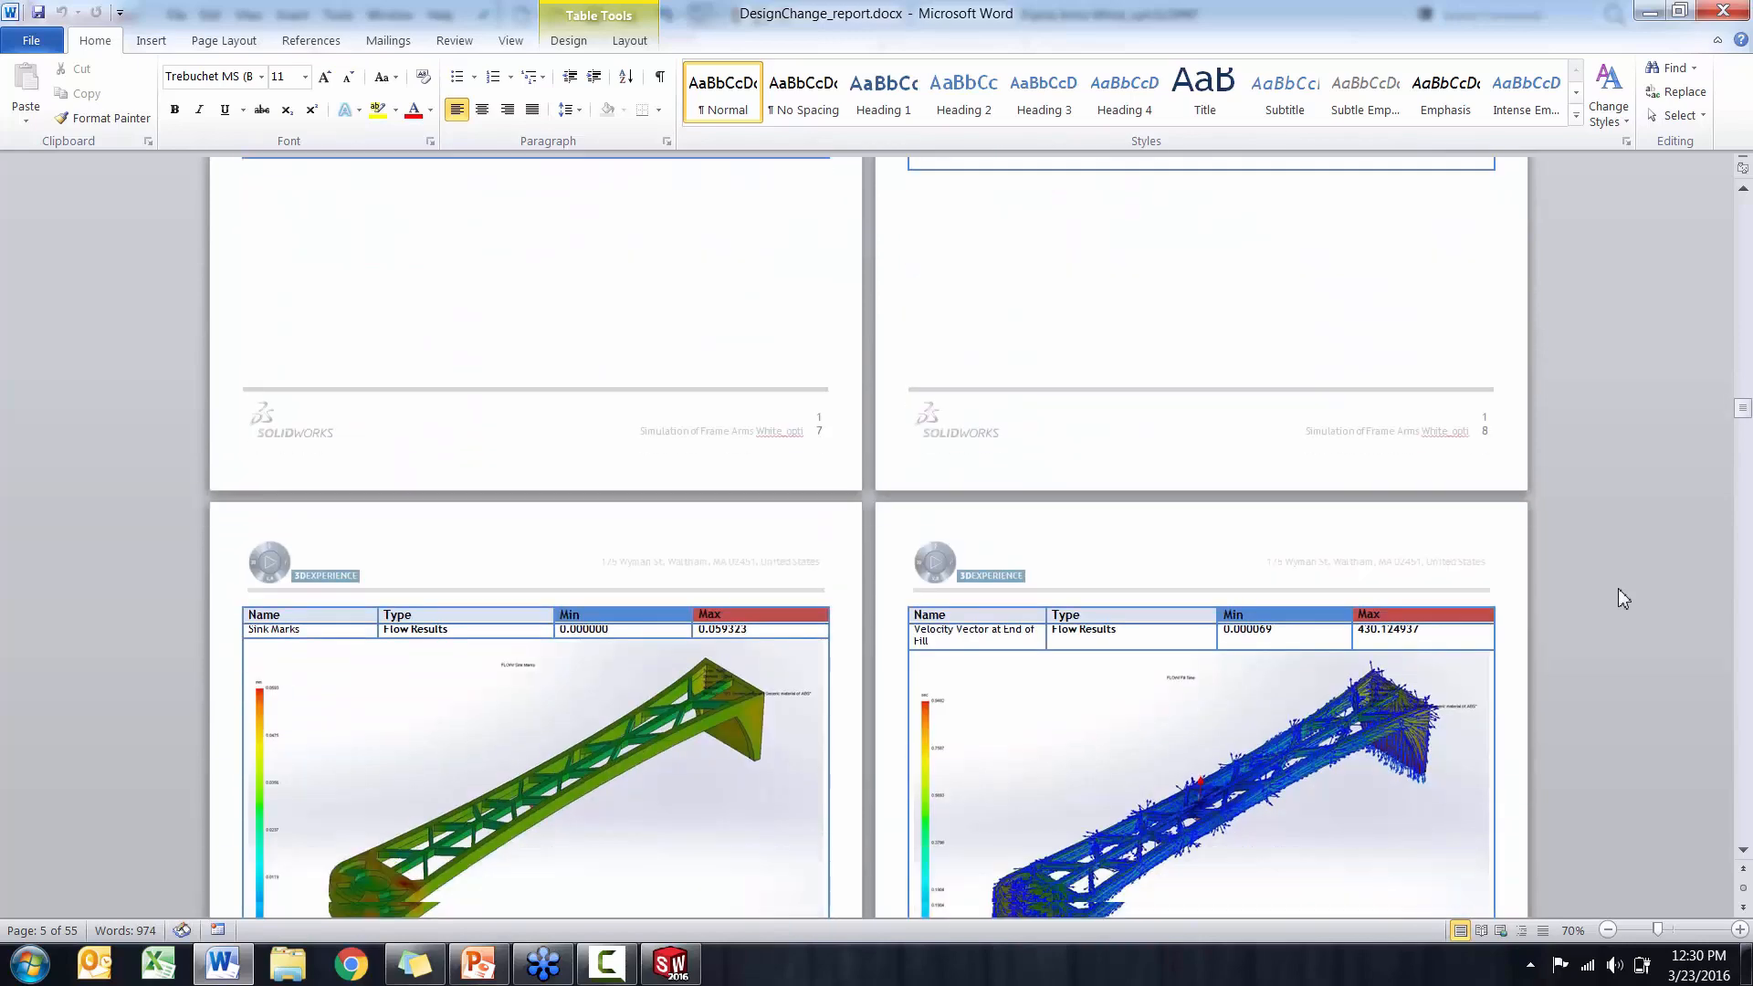
pyautogui.scroll(-10, 1618, 588)
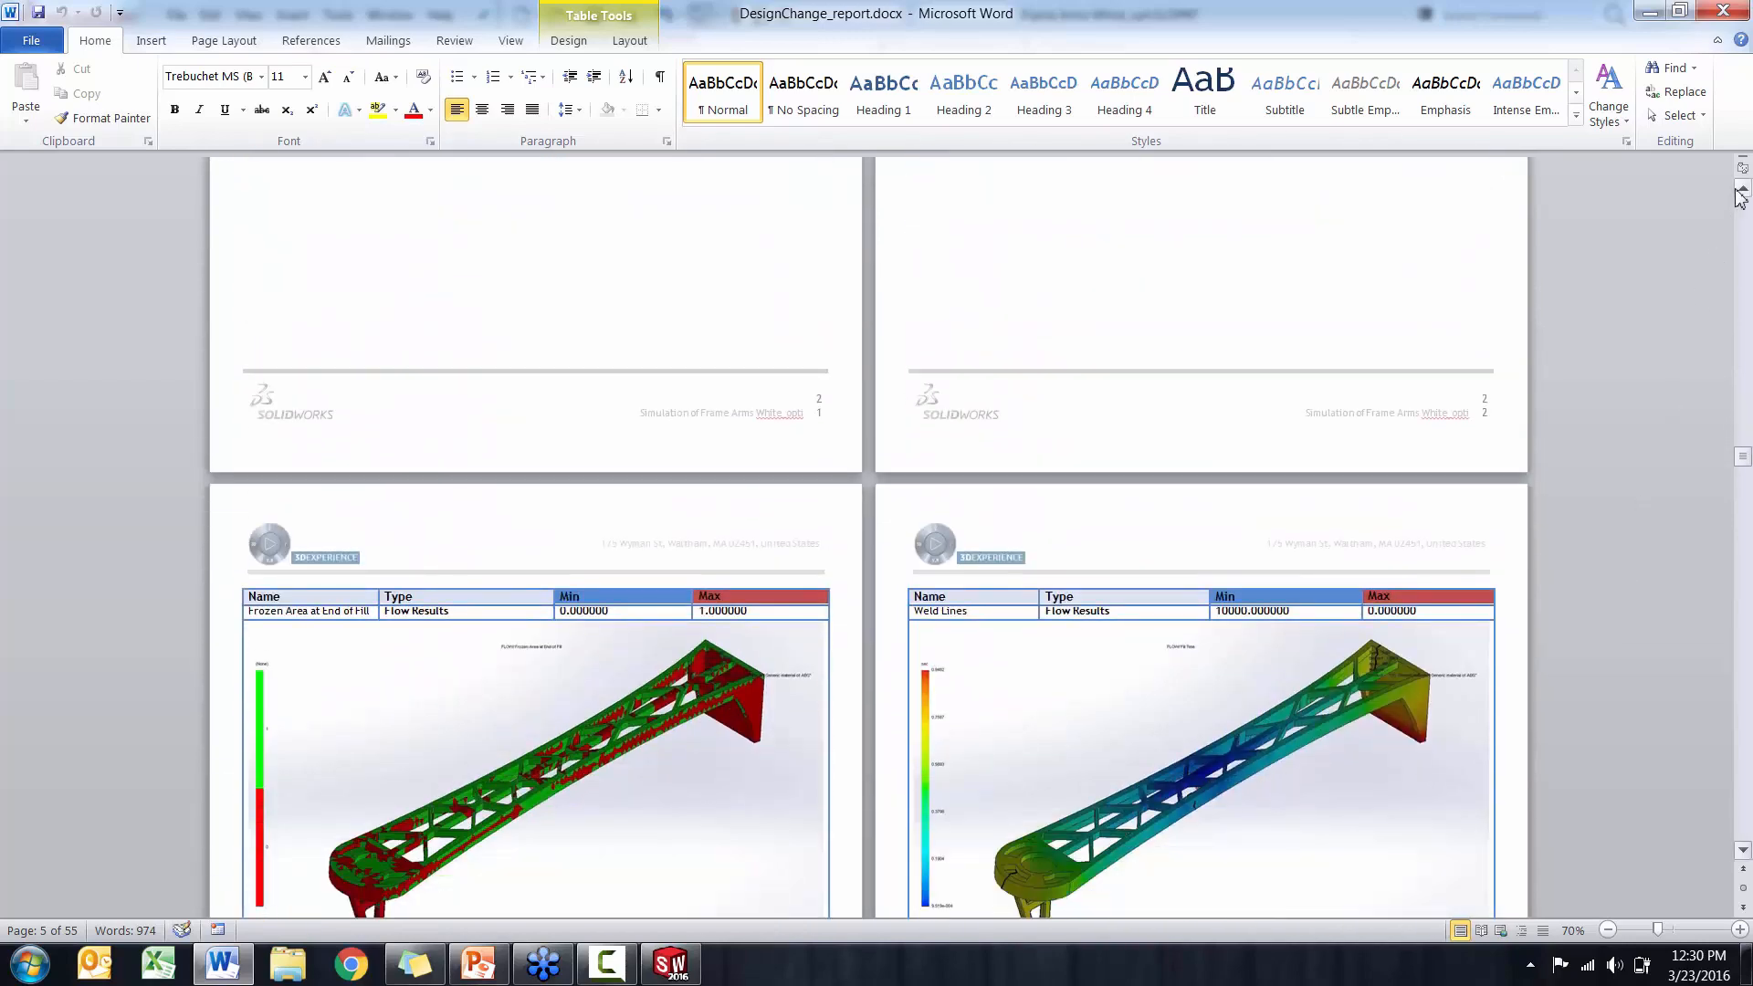
pyautogui.click(1734, 11)
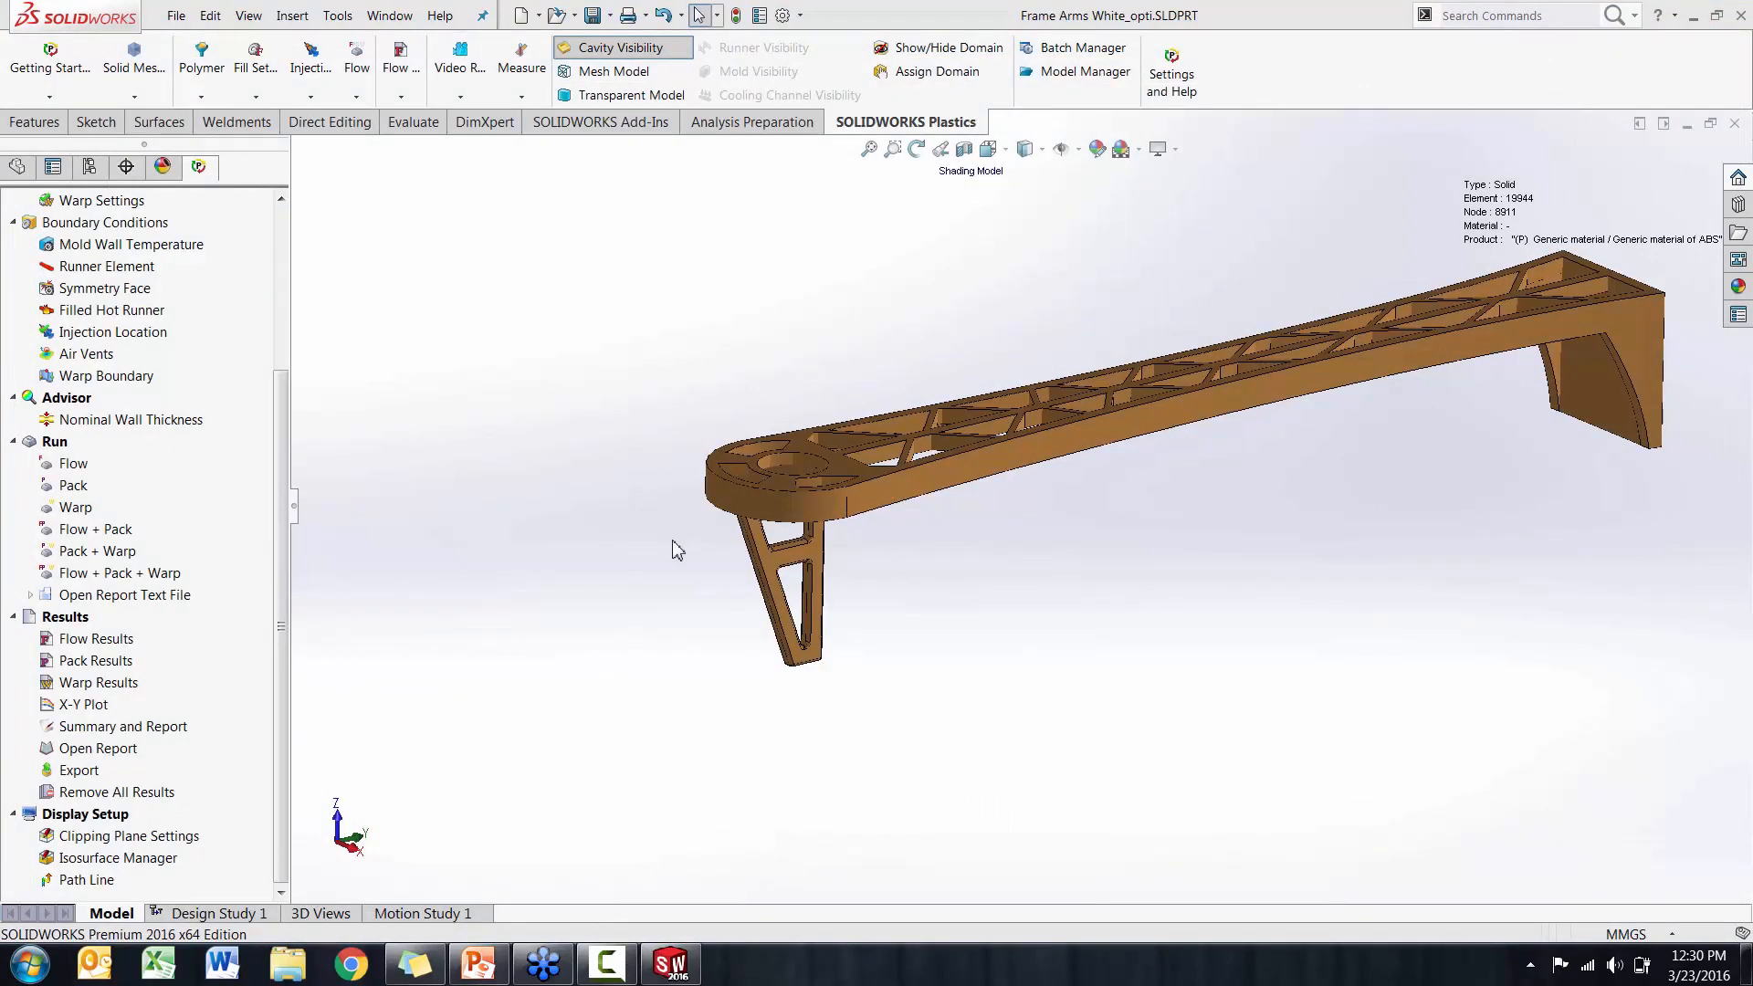
# Open the X-Y Plot for the arm and enable its reference plane, trying ZX Plane before choosing YZ Plane
pyautogui.moveTo(686, 552); pyautogui.dragTo(630, 551, button='middle')
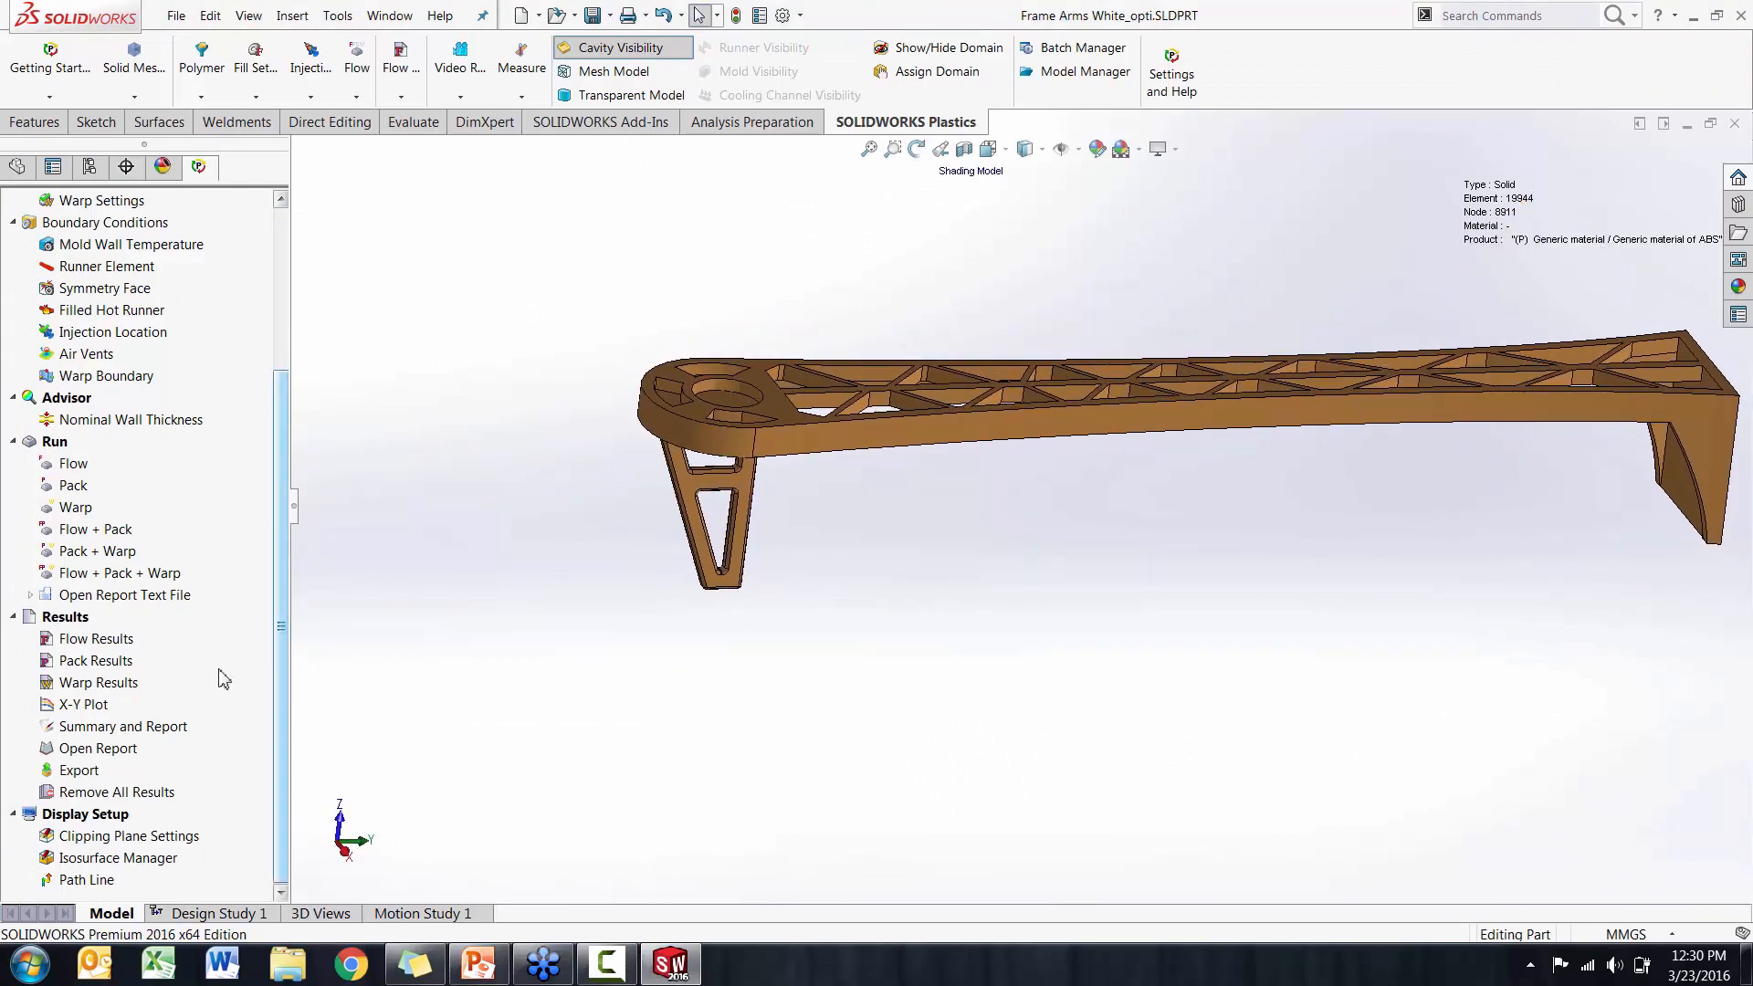
pyautogui.click(84, 705)
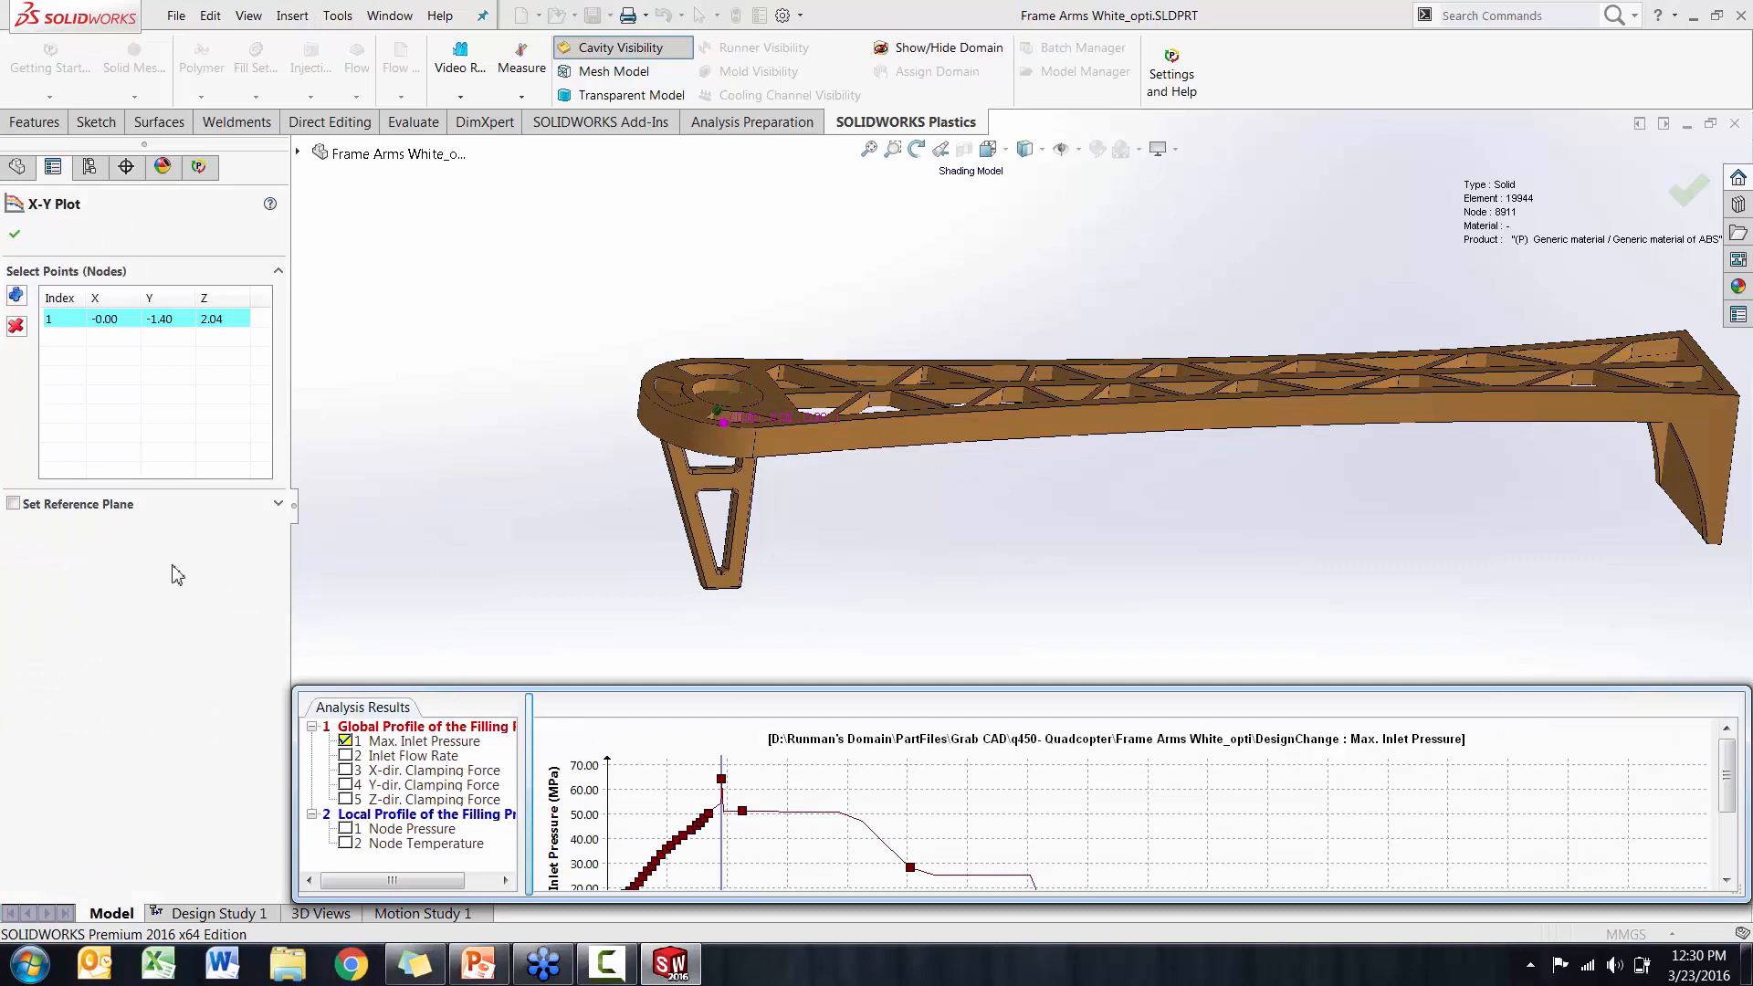
pyautogui.click(13, 504)
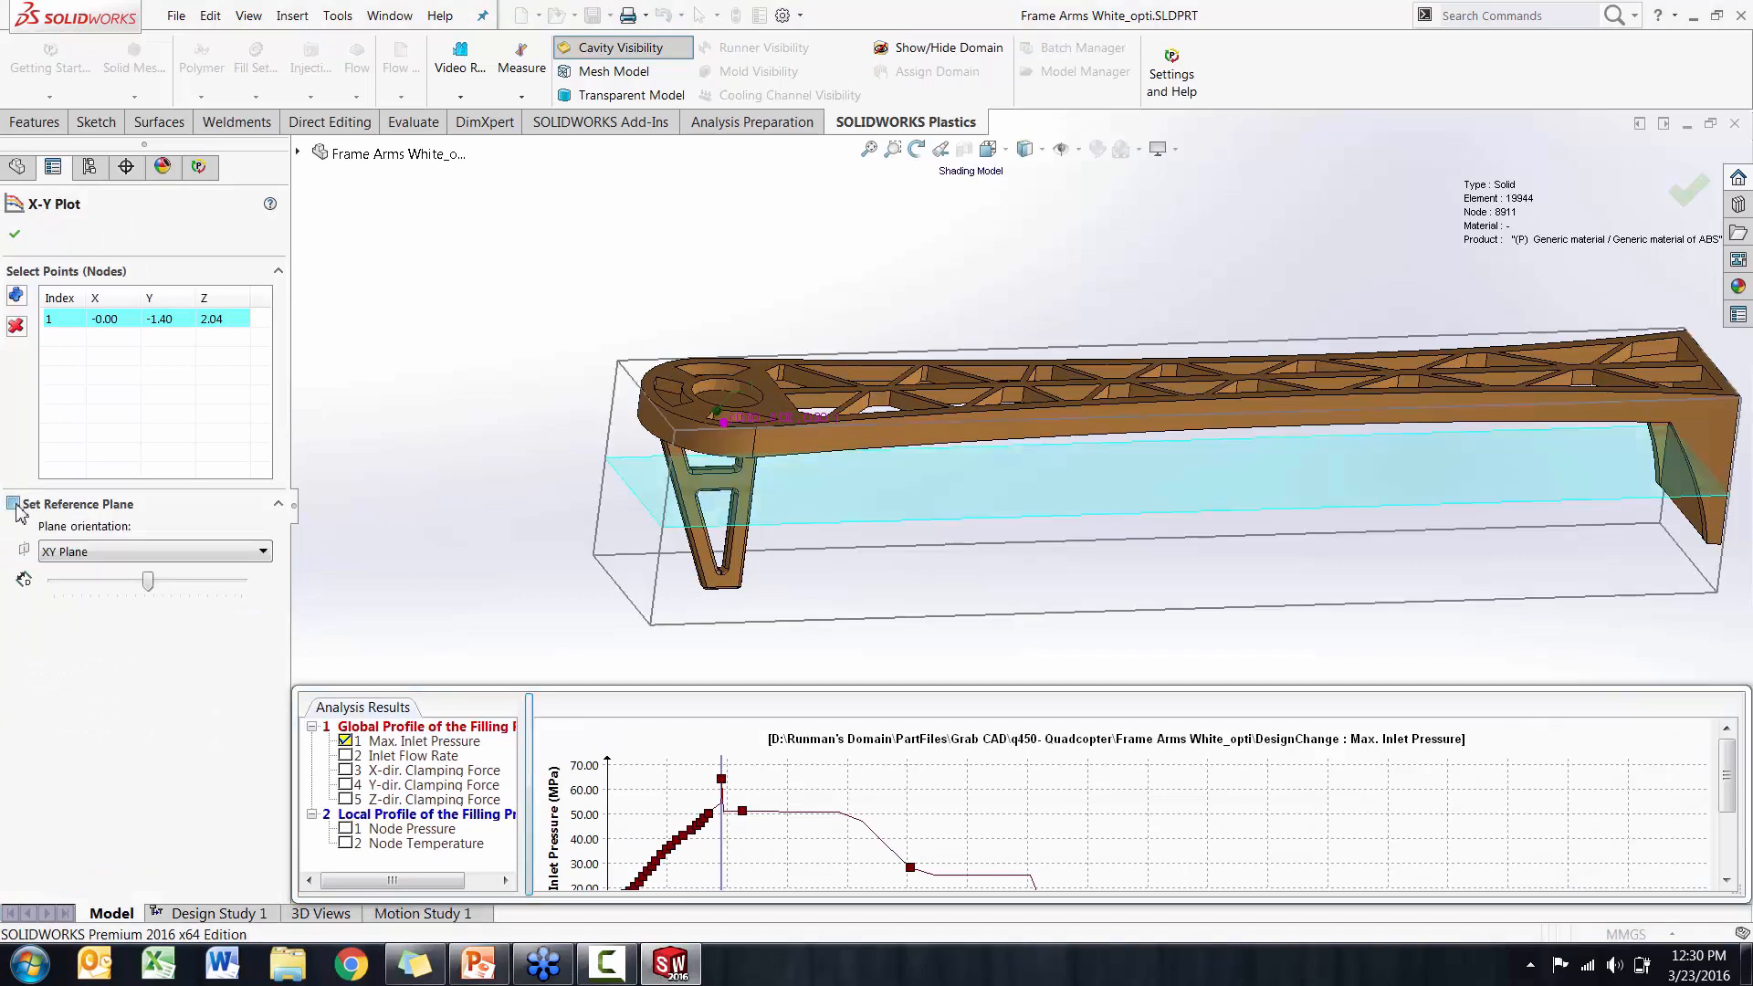
pyautogui.click(83, 553)
pyautogui.click(82, 599)
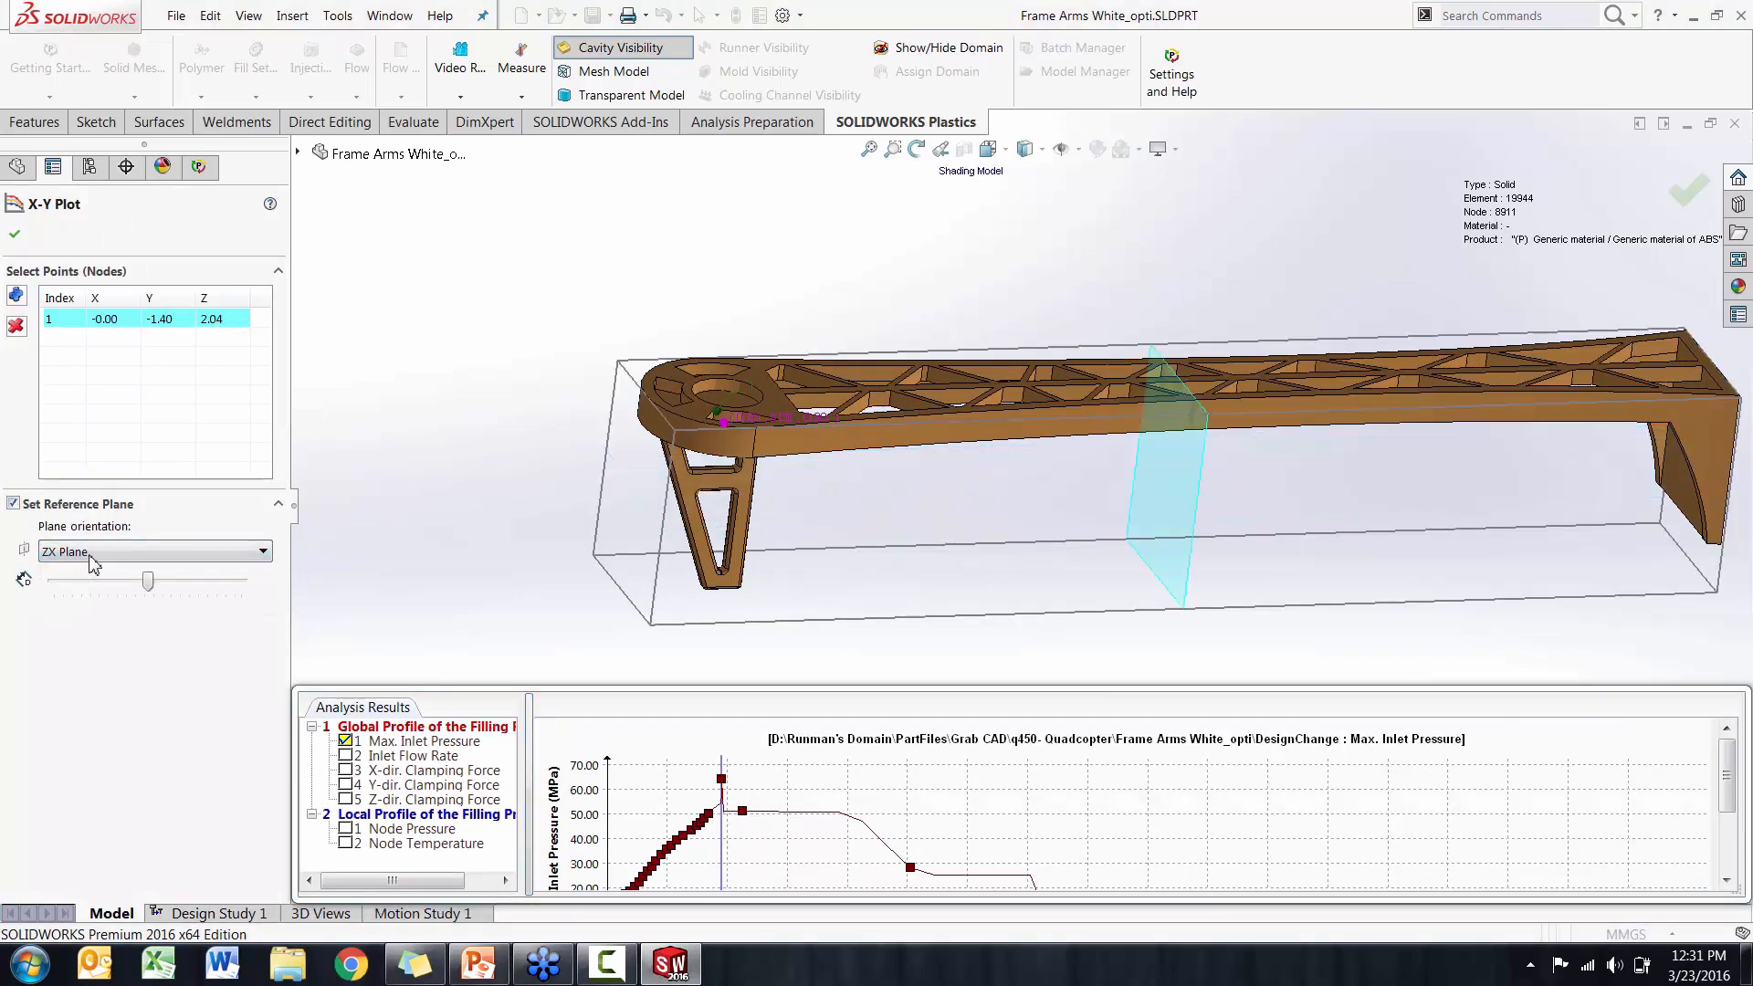
pyautogui.click(92, 556)
pyautogui.click(88, 586)
pyautogui.moveTo(446, 453); pyautogui.dragTo(579, 404, button='middle')
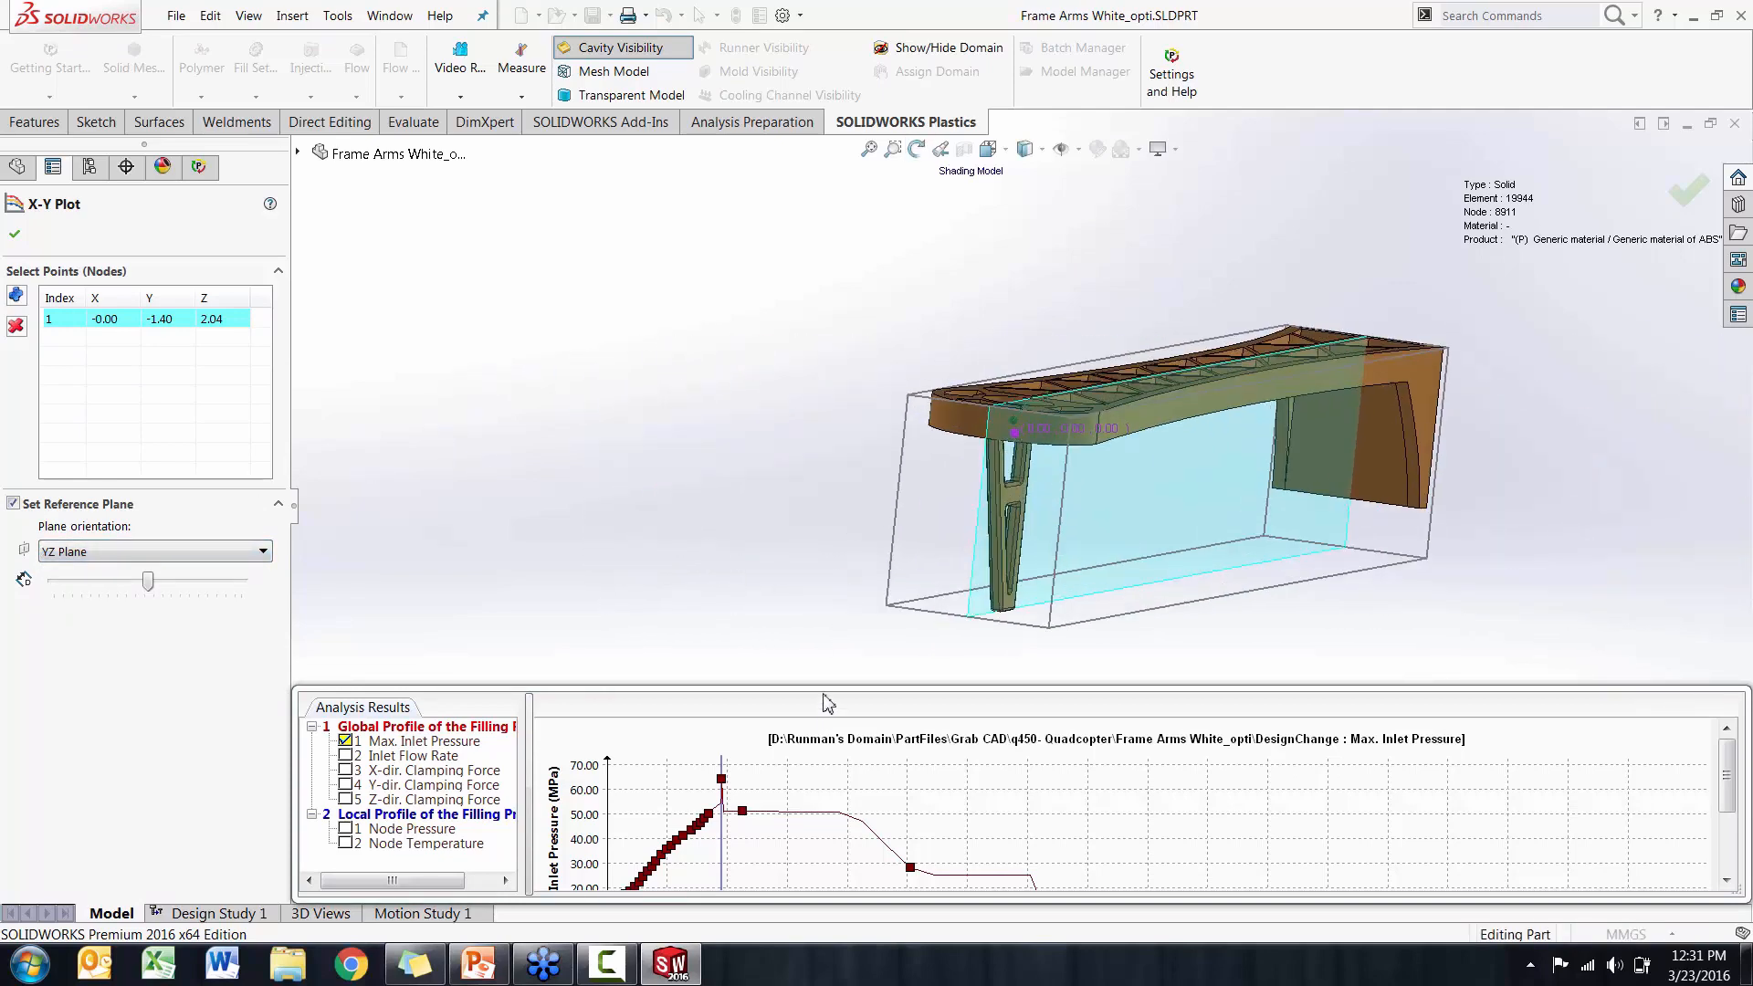
# Enlarge the X-Y graph, examine the Node Pressure and Node Temperature curves, and close the plot
pyautogui.moveTo(824, 693); pyautogui.dragTo(824, 622)
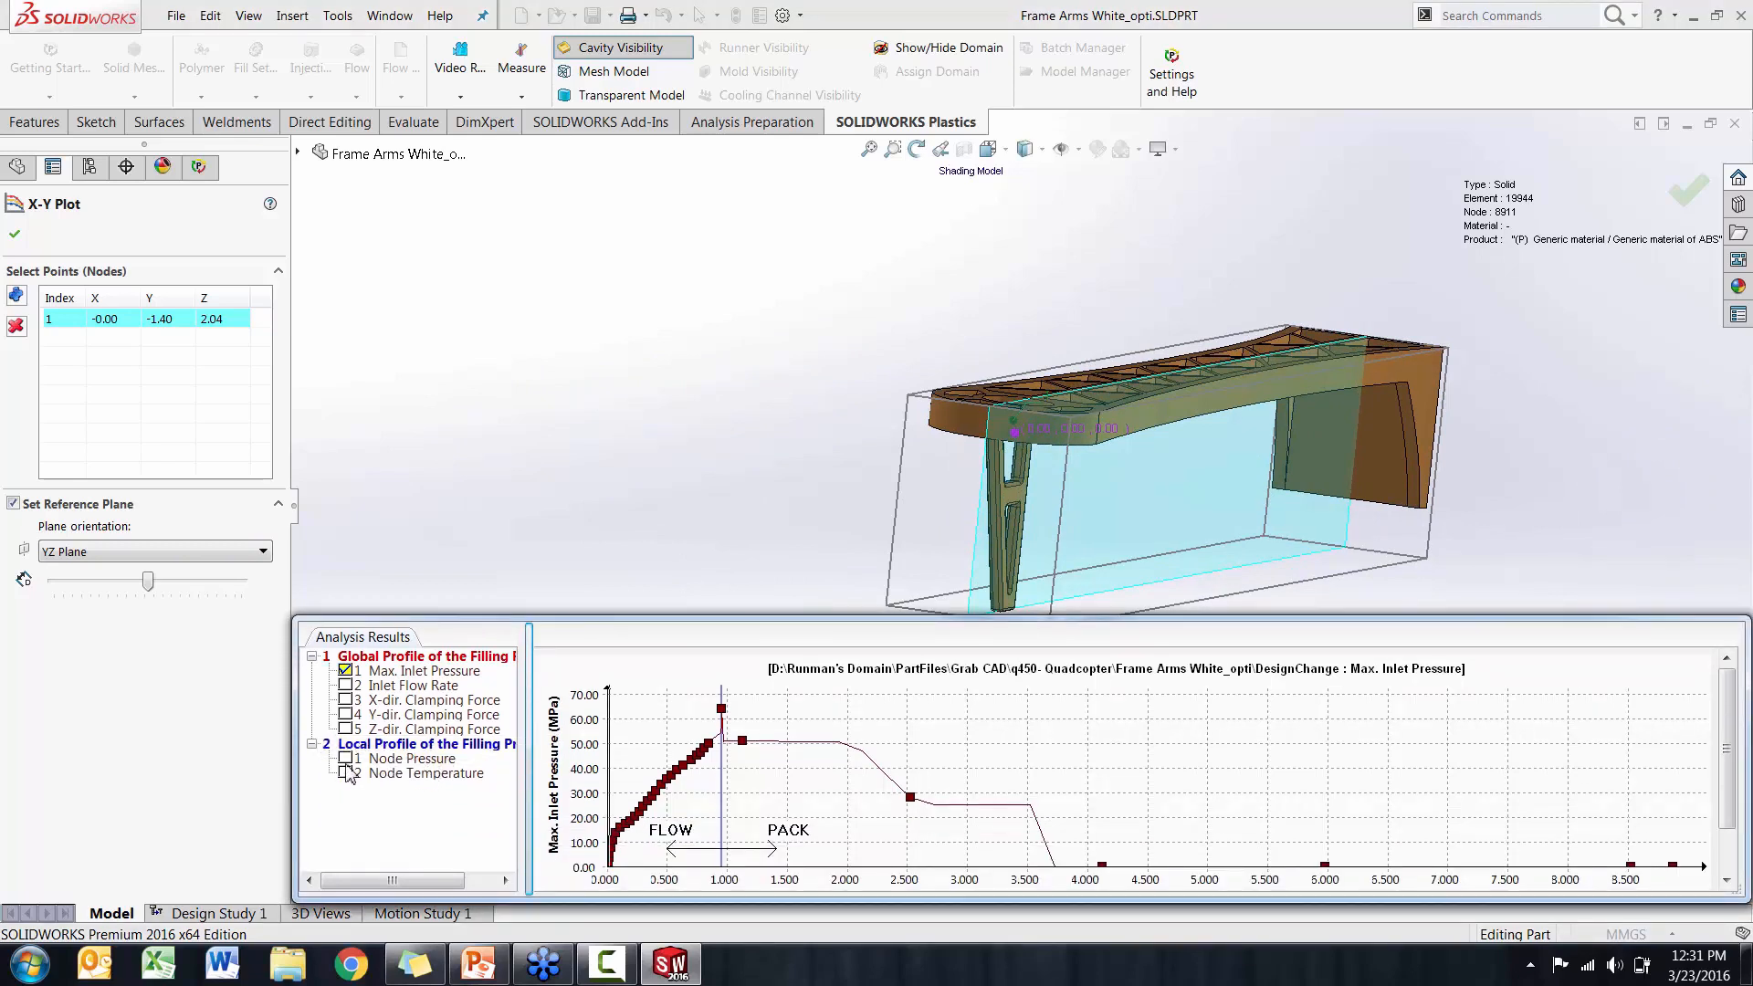
pyautogui.click(346, 773)
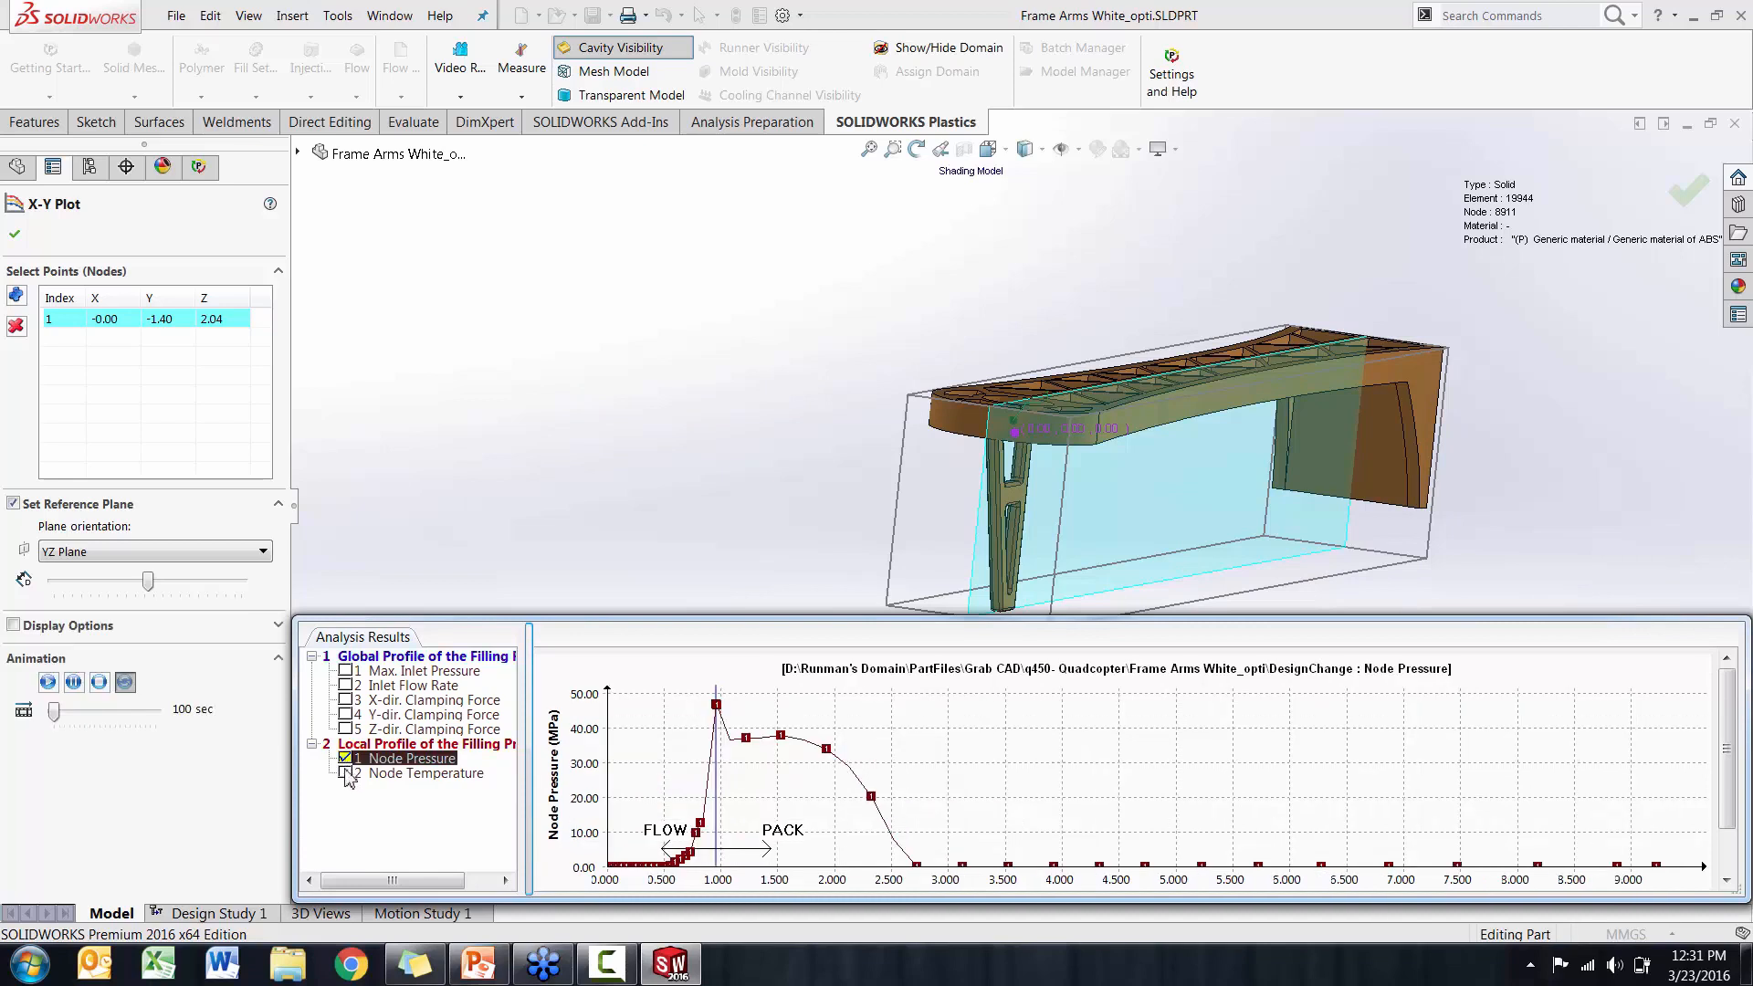
pyautogui.moveTo(619, 620); pyautogui.dragTo(629, 555)
pyautogui.moveTo(931, 454); pyautogui.dragTo(801, 426, button='middle')
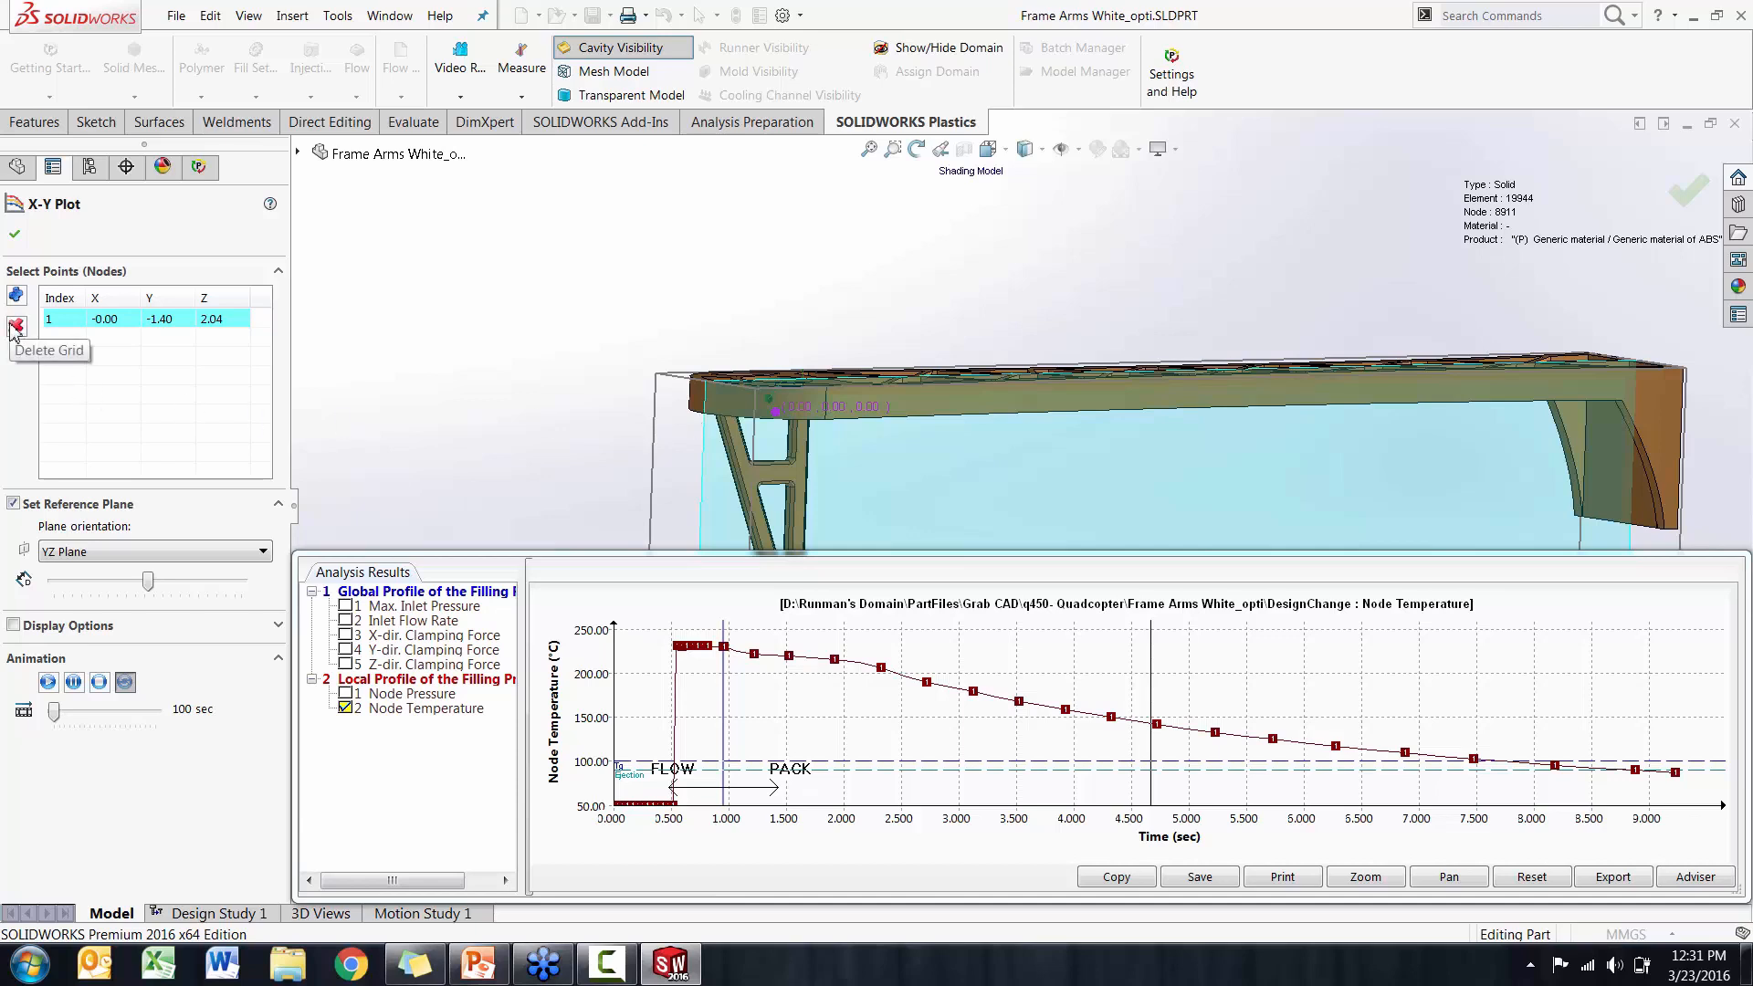
pyautogui.click(15, 234)
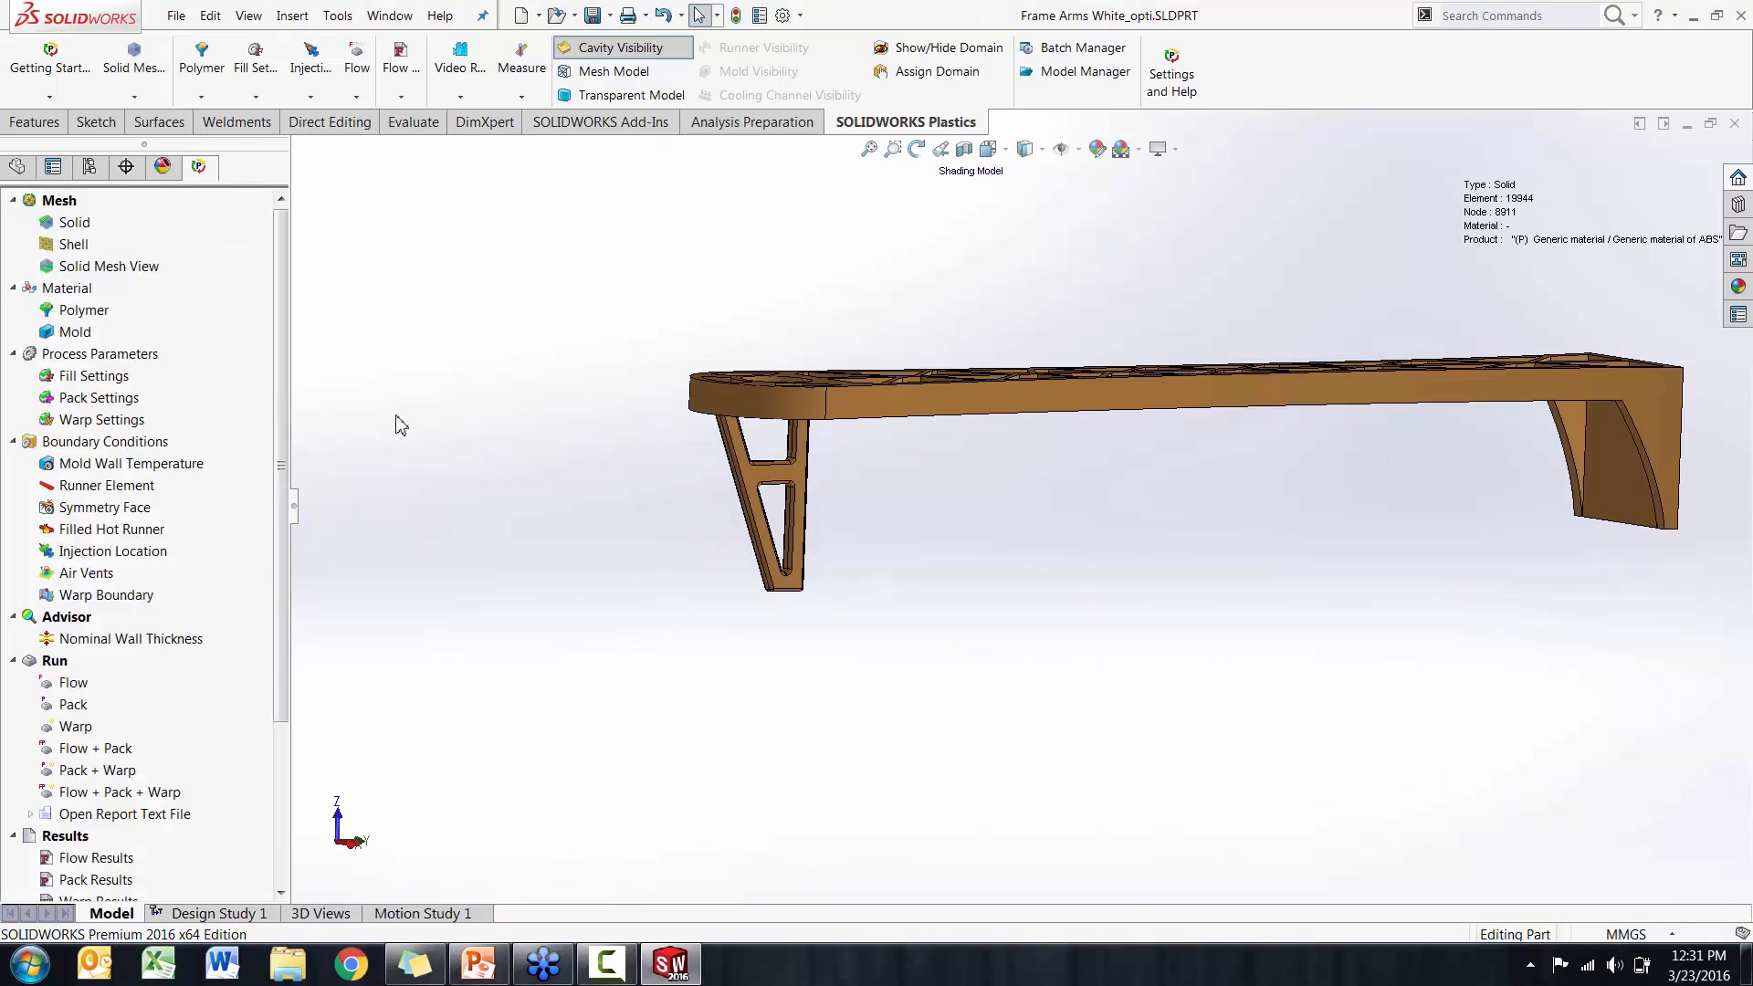
# Switch to the PowerPoint presentation and start the slide show from slide 13, Optimization - Plastics
pyautogui.click(478, 960)
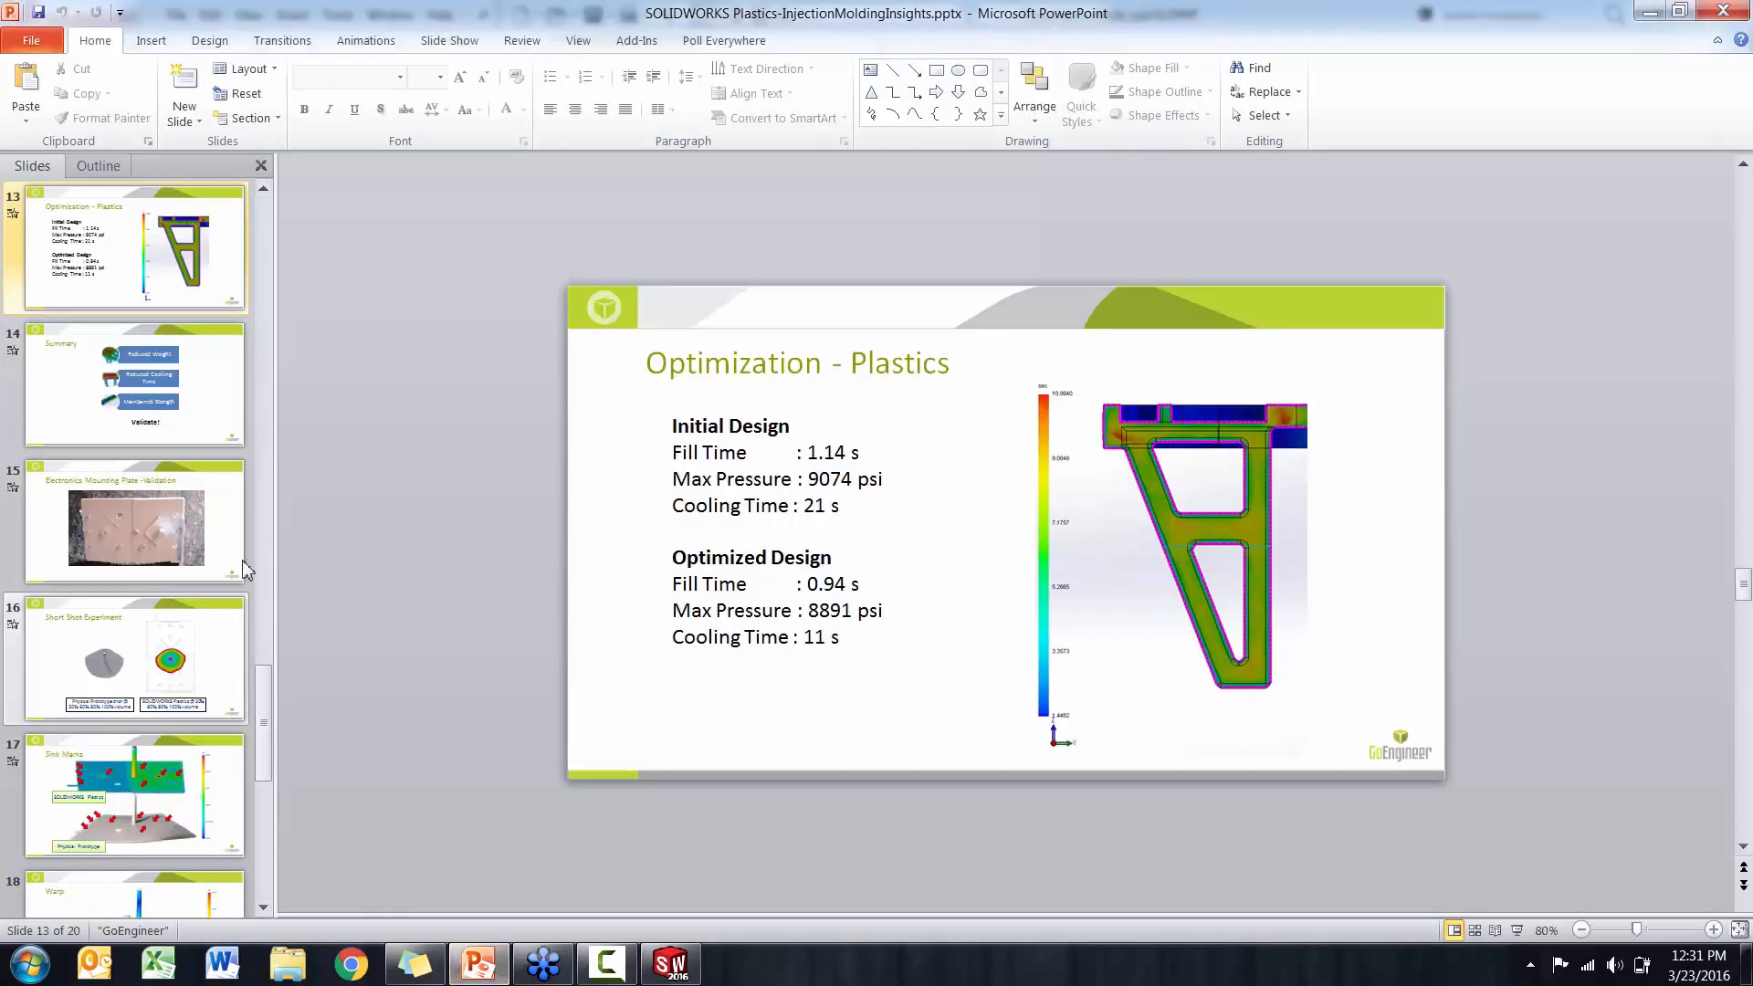
pyautogui.click(174, 245)
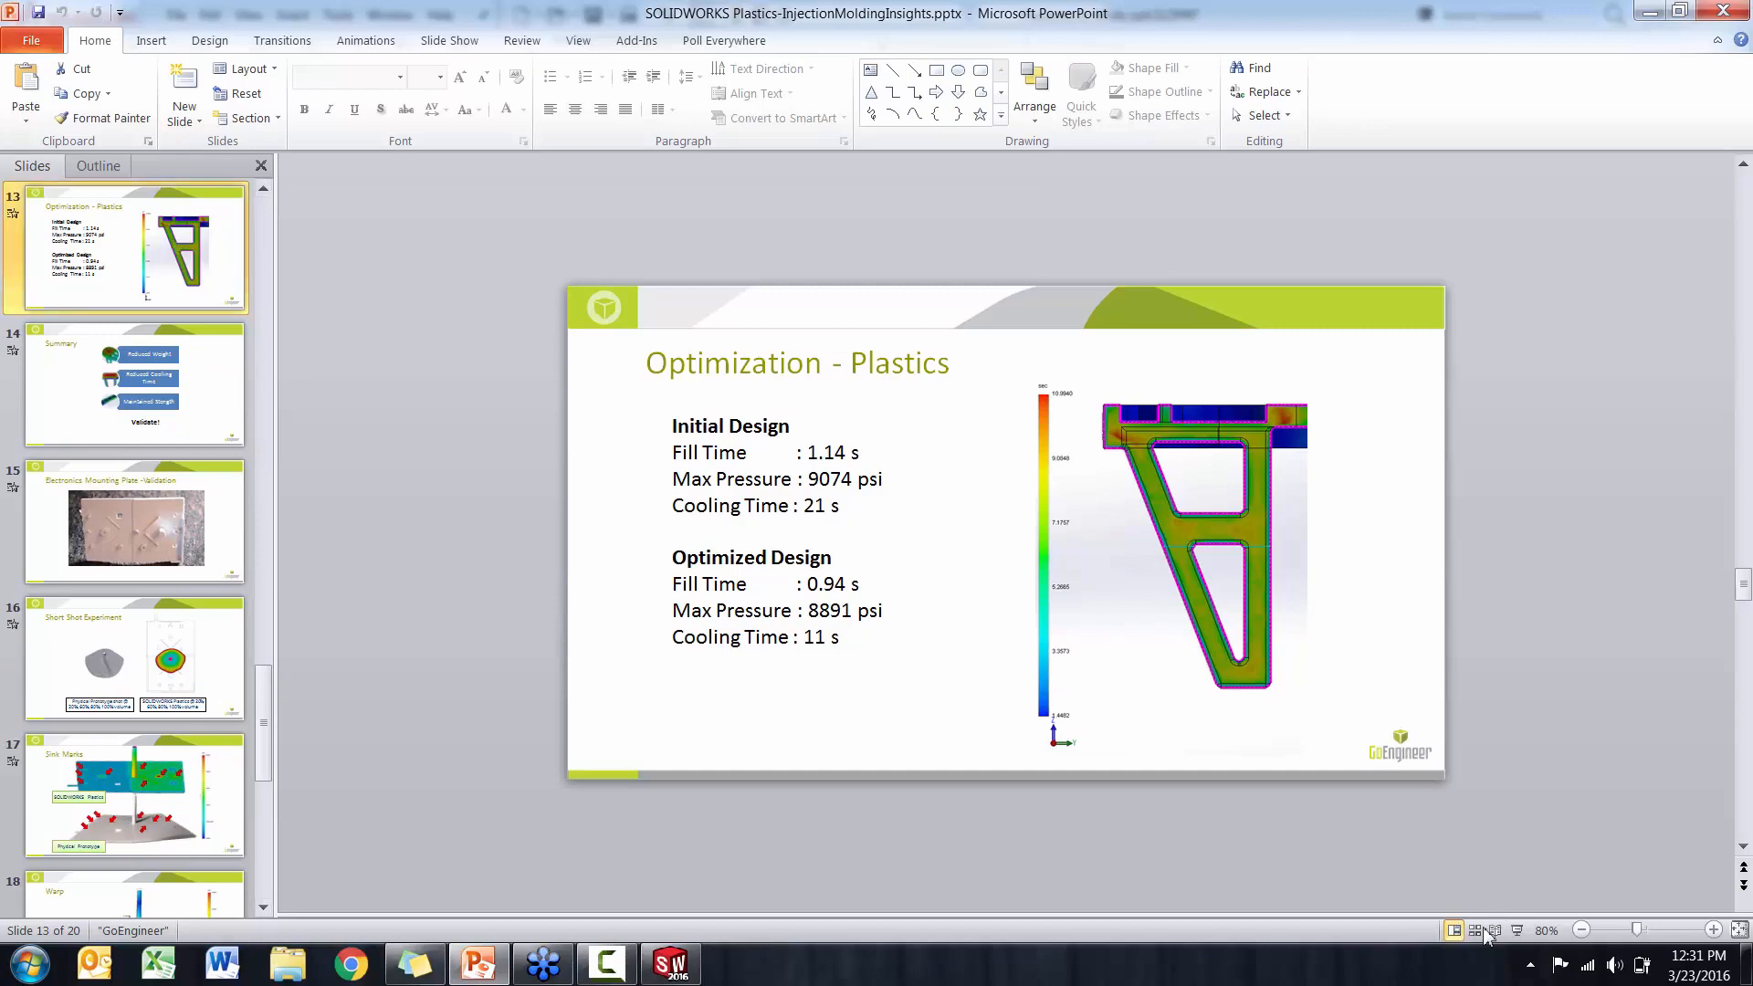
pyautogui.click(1516, 931)
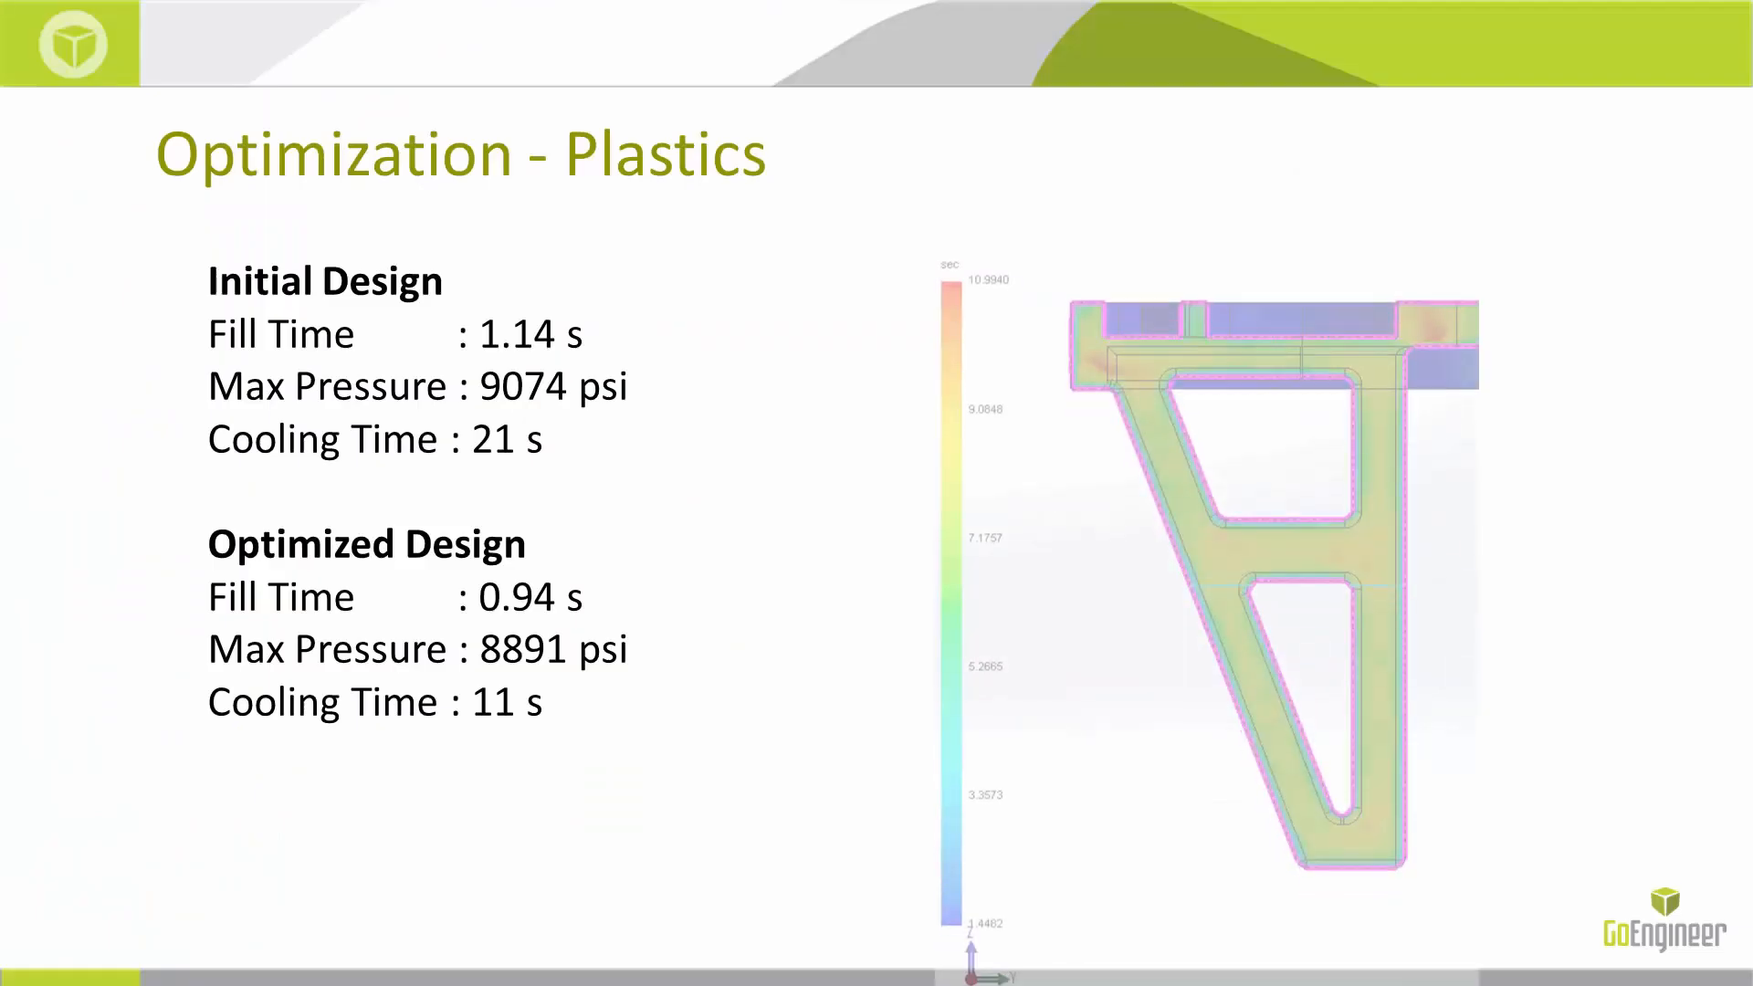